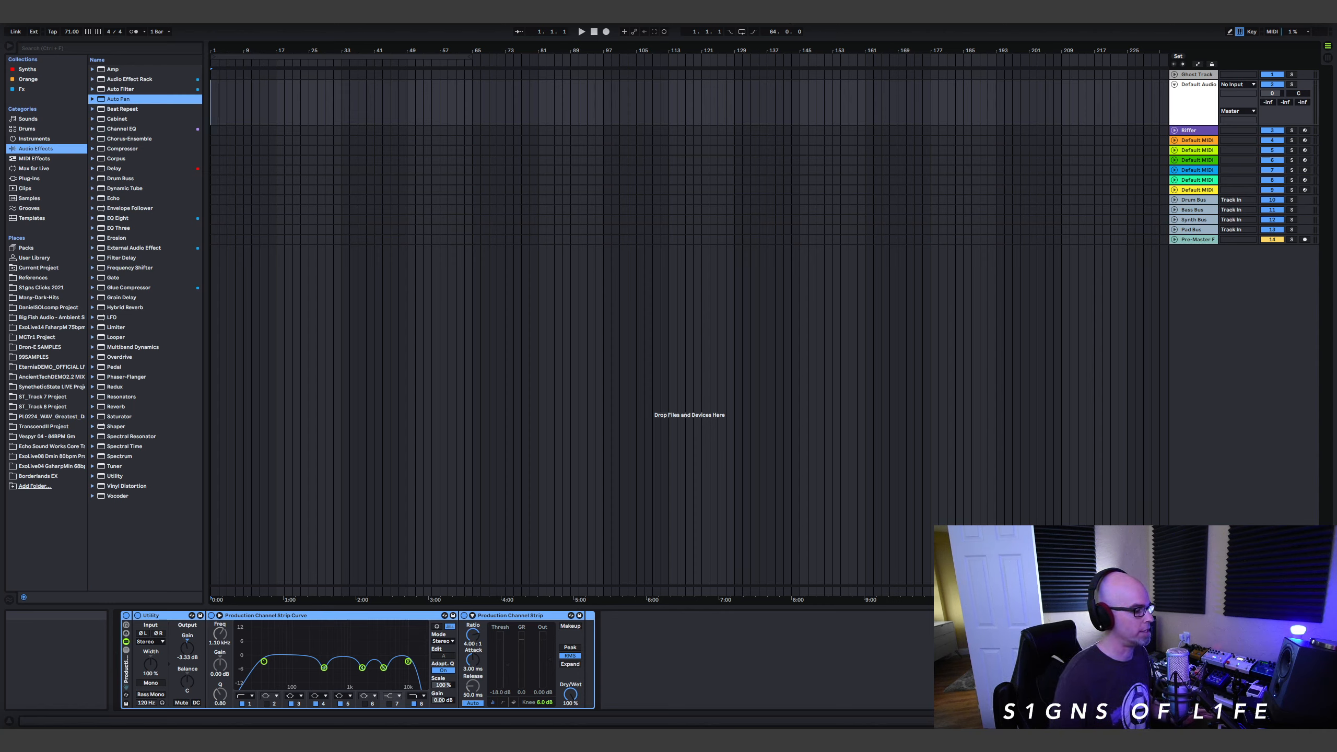
Open the iCloud Notes outline for the longform ambient walkthrough, review its techniques and goals, and return to Ableton Live.
{"action": "left_click", "coordinate": [651, 740]}
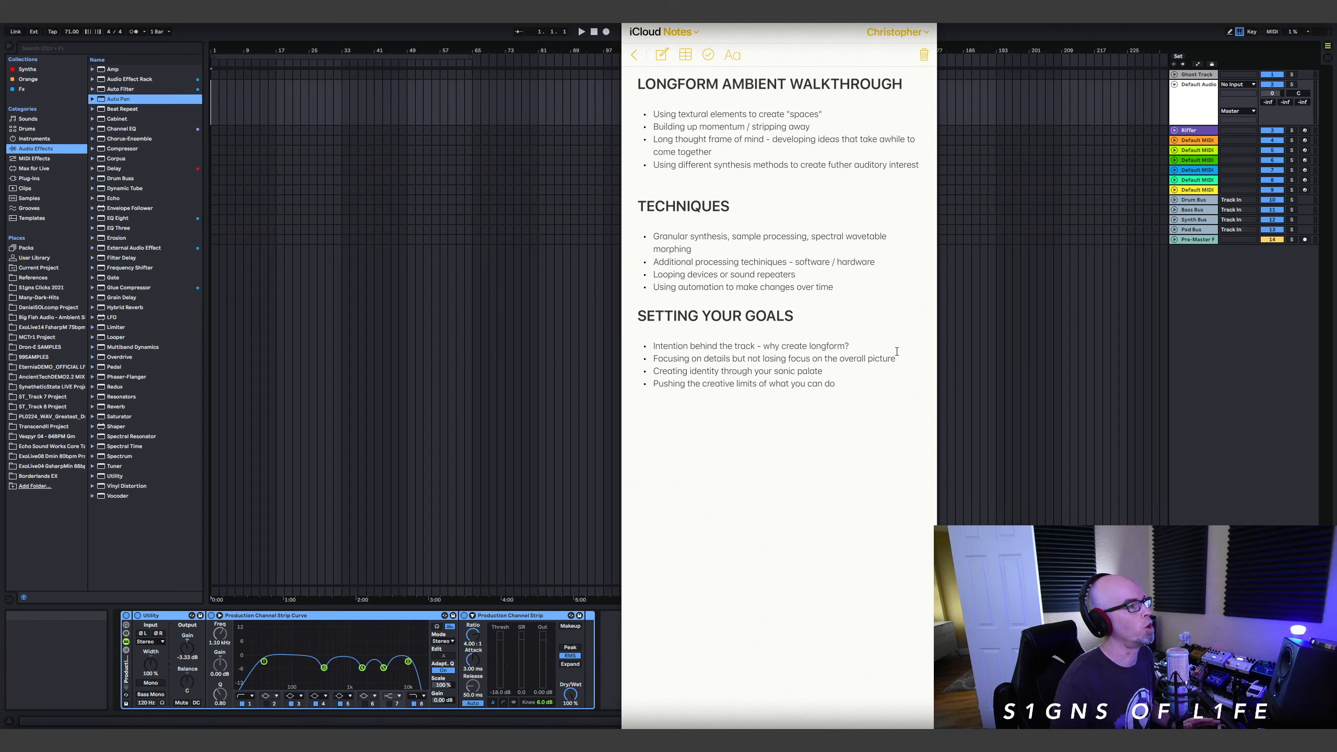
{"action": "left_click", "coordinate": [875, 16]}
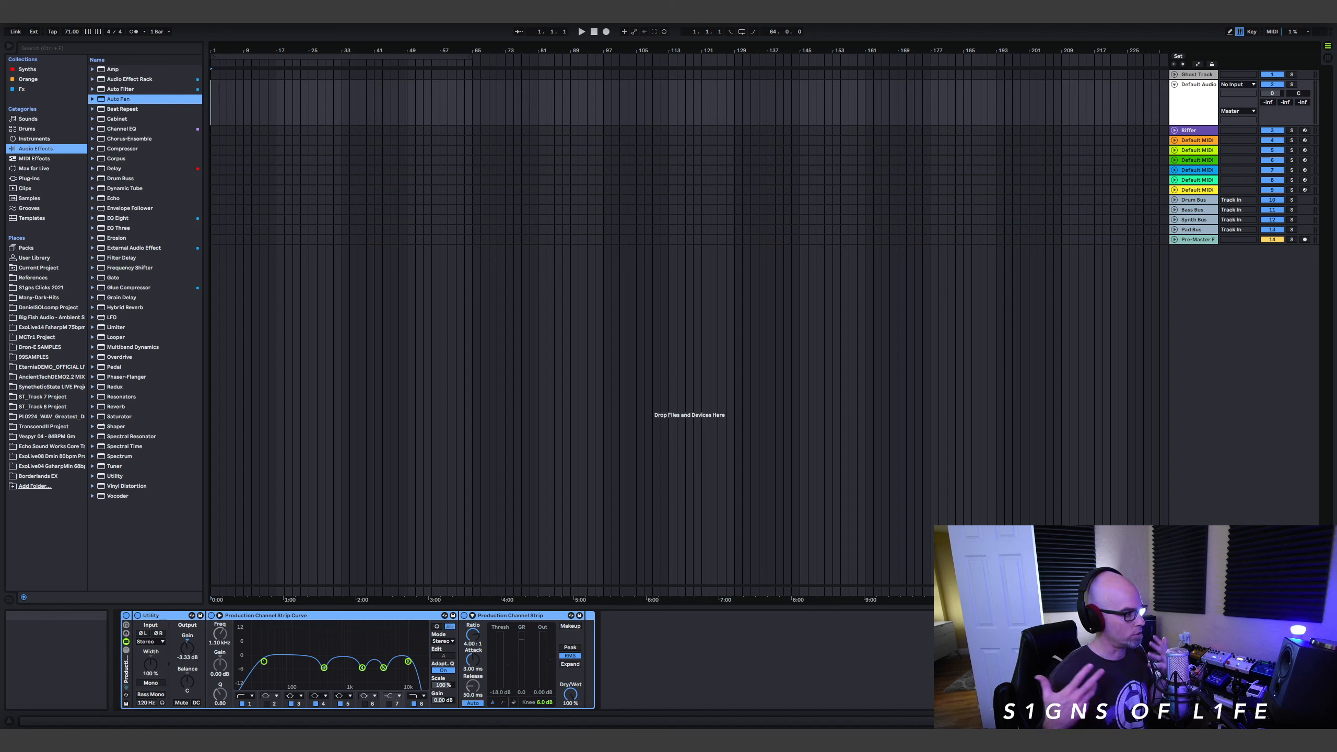
Place the Borderlands EX recording on the Default Audio track, trim its start to bar 33 and move the clip to bar 1.
{"action": "left_click", "coordinate": [45, 476]}
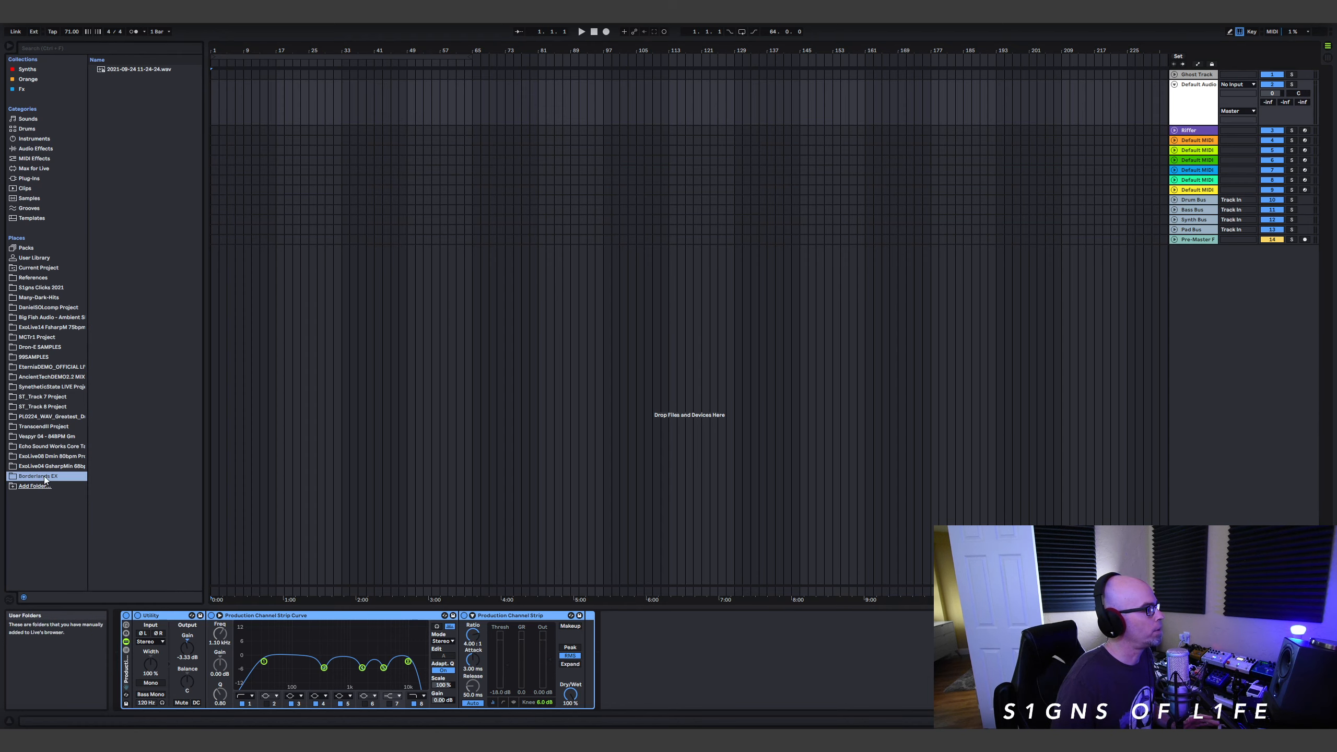
{"action": "left_click_drag", "start_coordinate": [140, 70], "coordinate": [212, 109]}
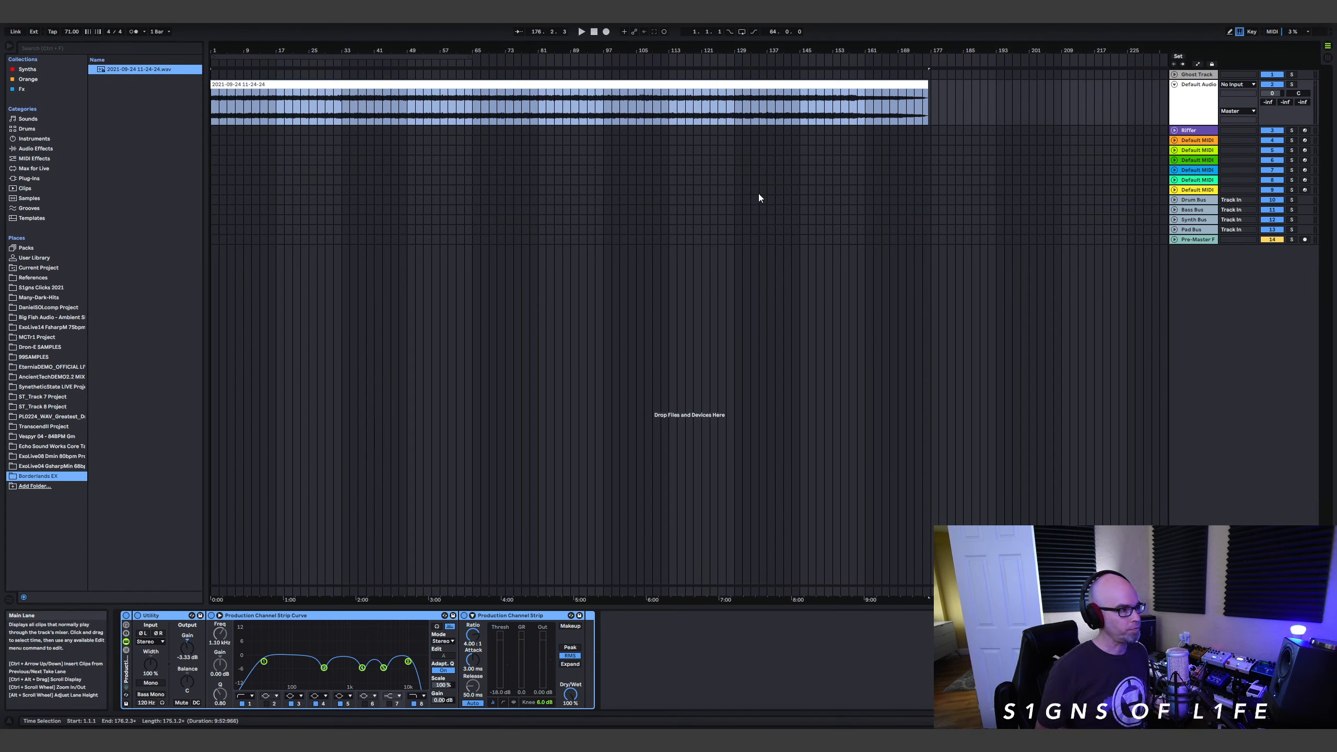
{"action": "left_click_drag", "start_coordinate": [212, 95], "coordinate": [342, 97]}
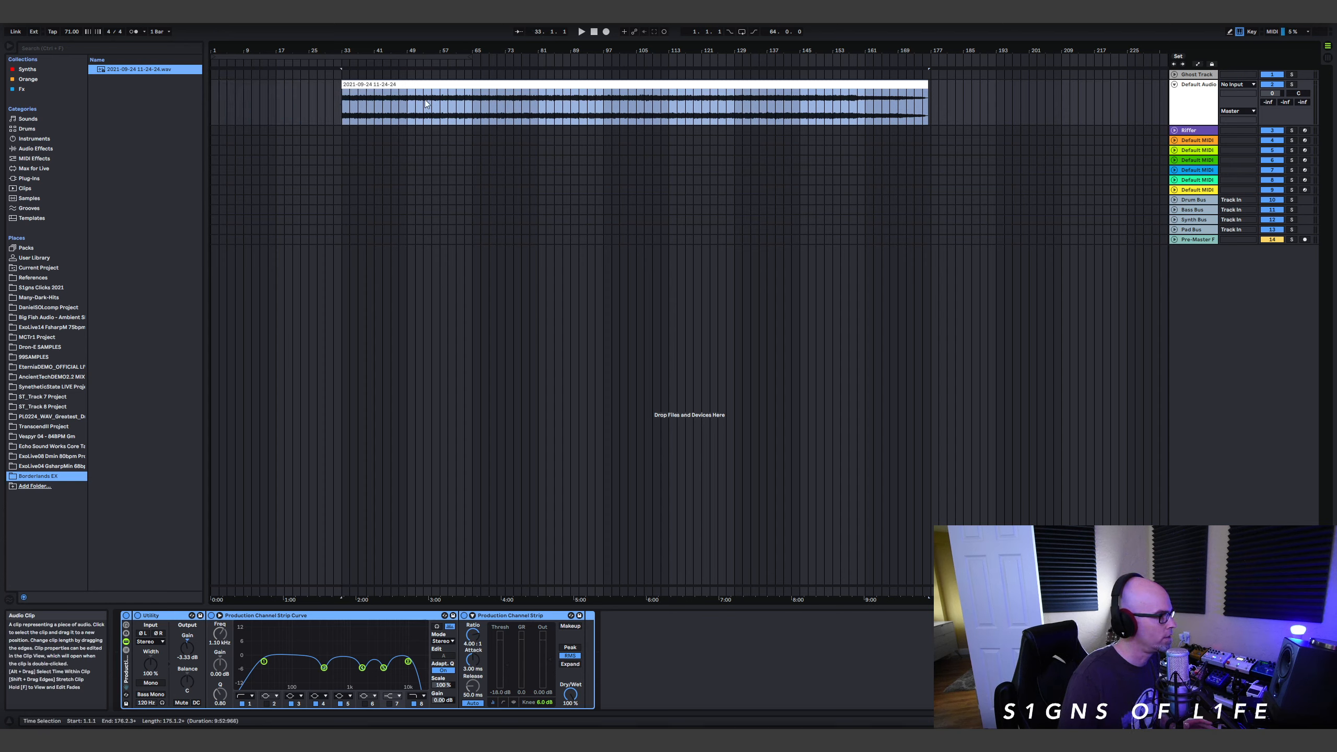
{"action": "left_click_drag", "start_coordinate": [471, 85], "coordinate": [326, 96]}
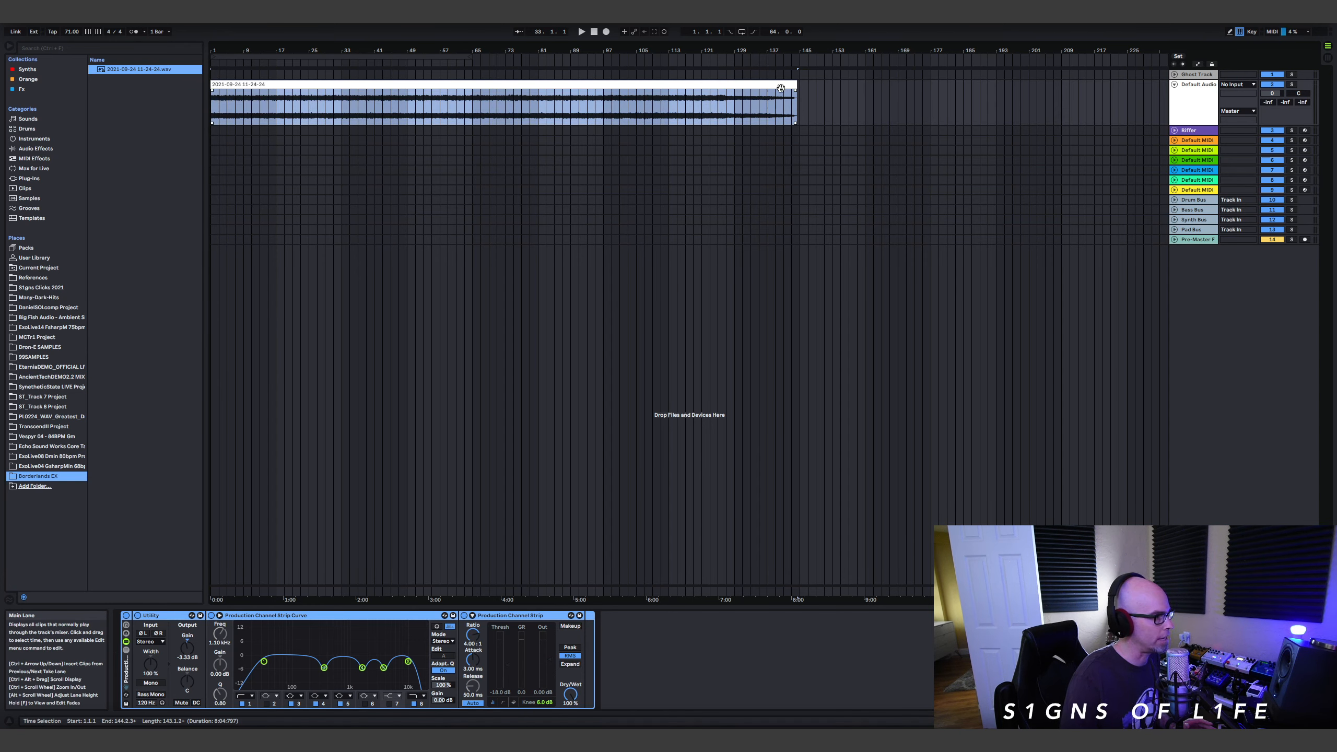
Shorten the recording to end at bar 129 and give it a 32-bar fade-in and a 32-bar fade-out.
{"action": "left_click_drag", "start_coordinate": [797, 95], "coordinate": [601, 93]}
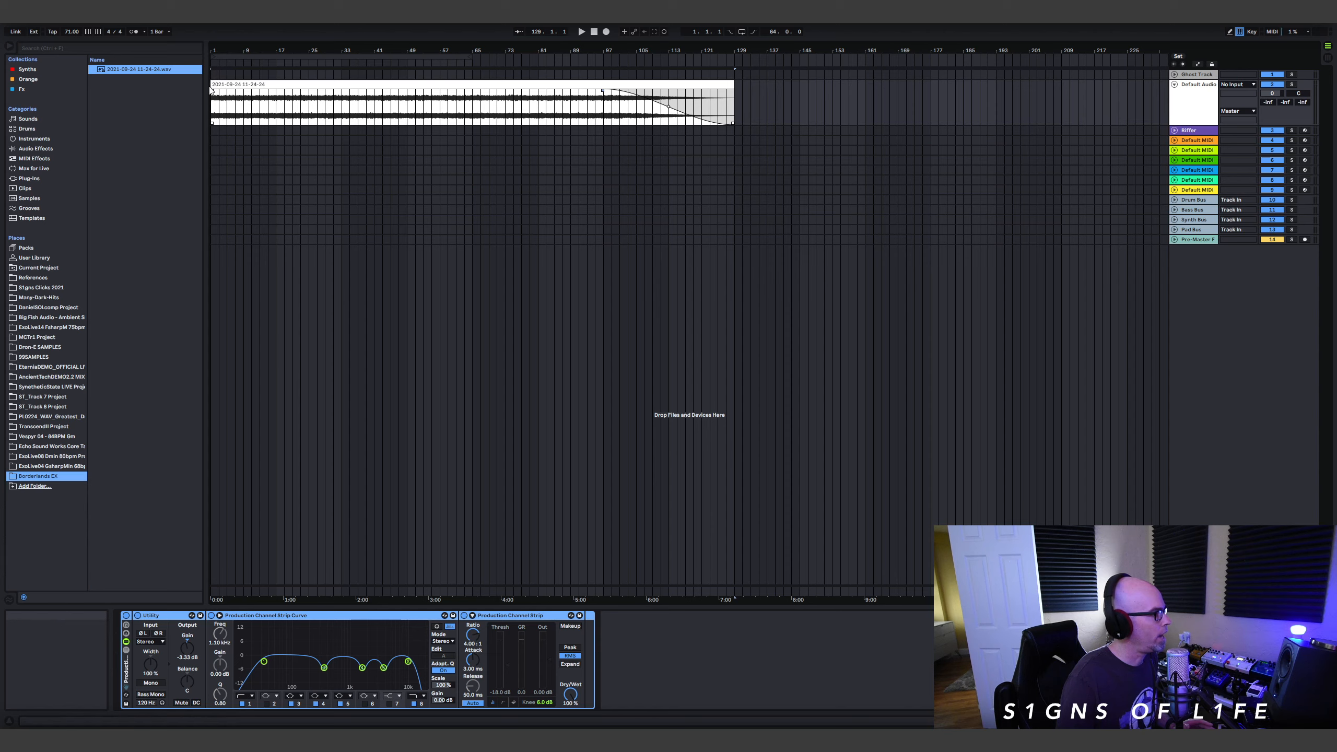
{"action": "left_click_drag", "start_coordinate": [213, 92], "coordinate": [341, 90]}
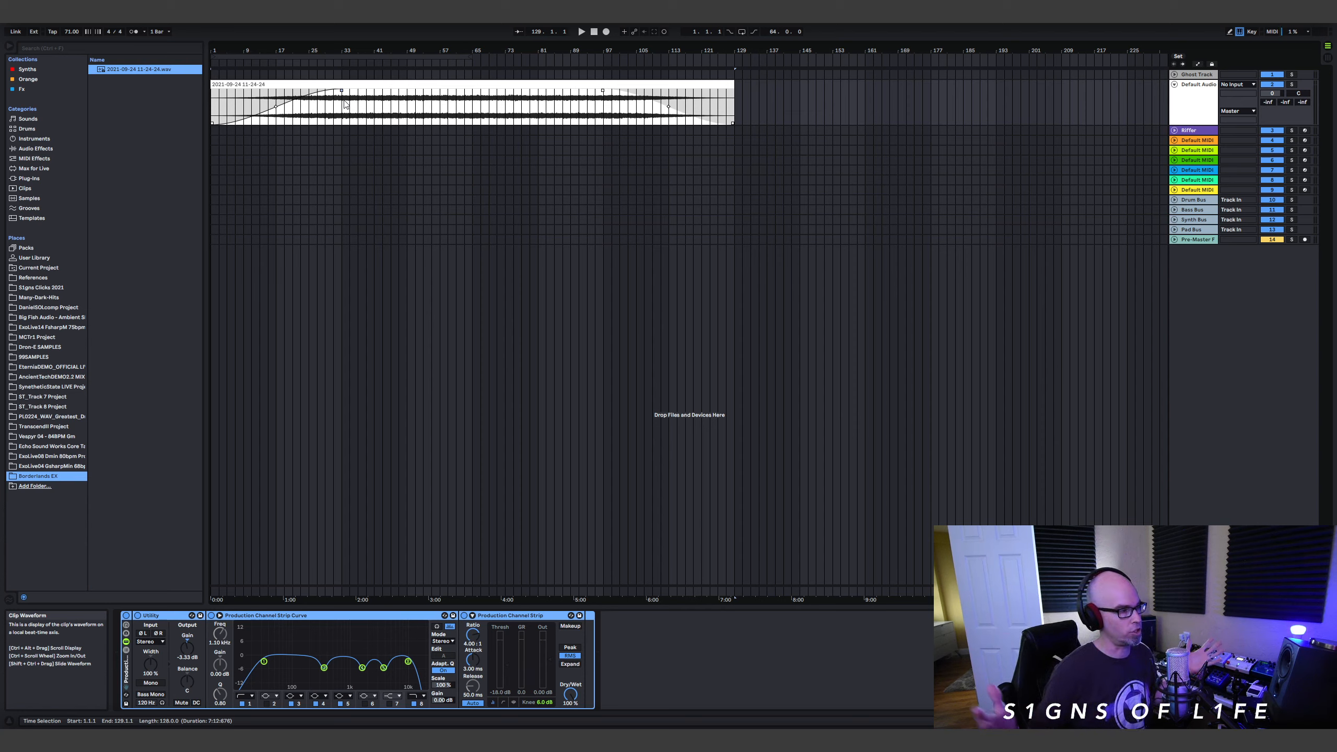
Lower the Default Audio track's volume and route its output to the Pad Bus.
{"action": "left_click_drag", "start_coordinate": [1273, 92], "coordinate": [1273, 106]}
{"action": "left_click", "coordinate": [1248, 113]}
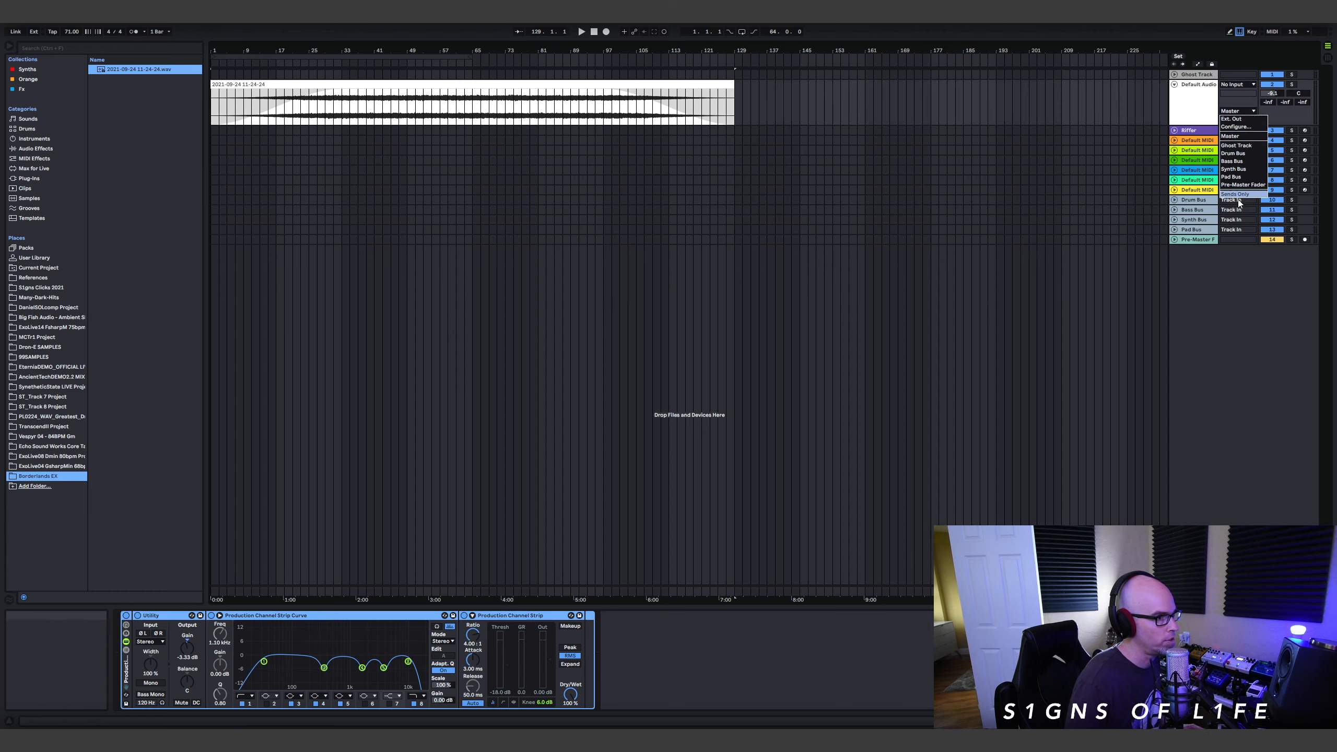
{"action": "left_click", "coordinate": [1240, 179]}
Play the faded recording from bar 47 to hear its texture.
{"action": "left_click", "coordinate": [399, 113]}
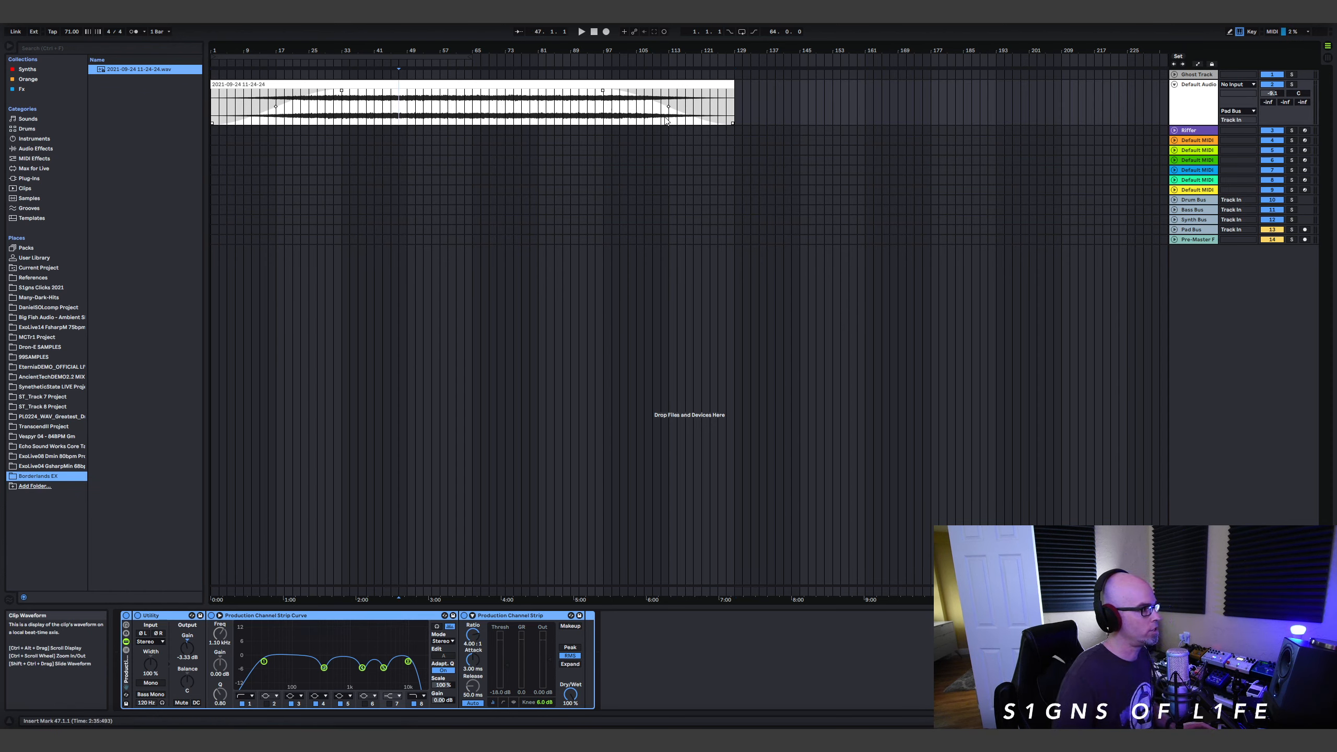
{"action": "key", "text": "space"}
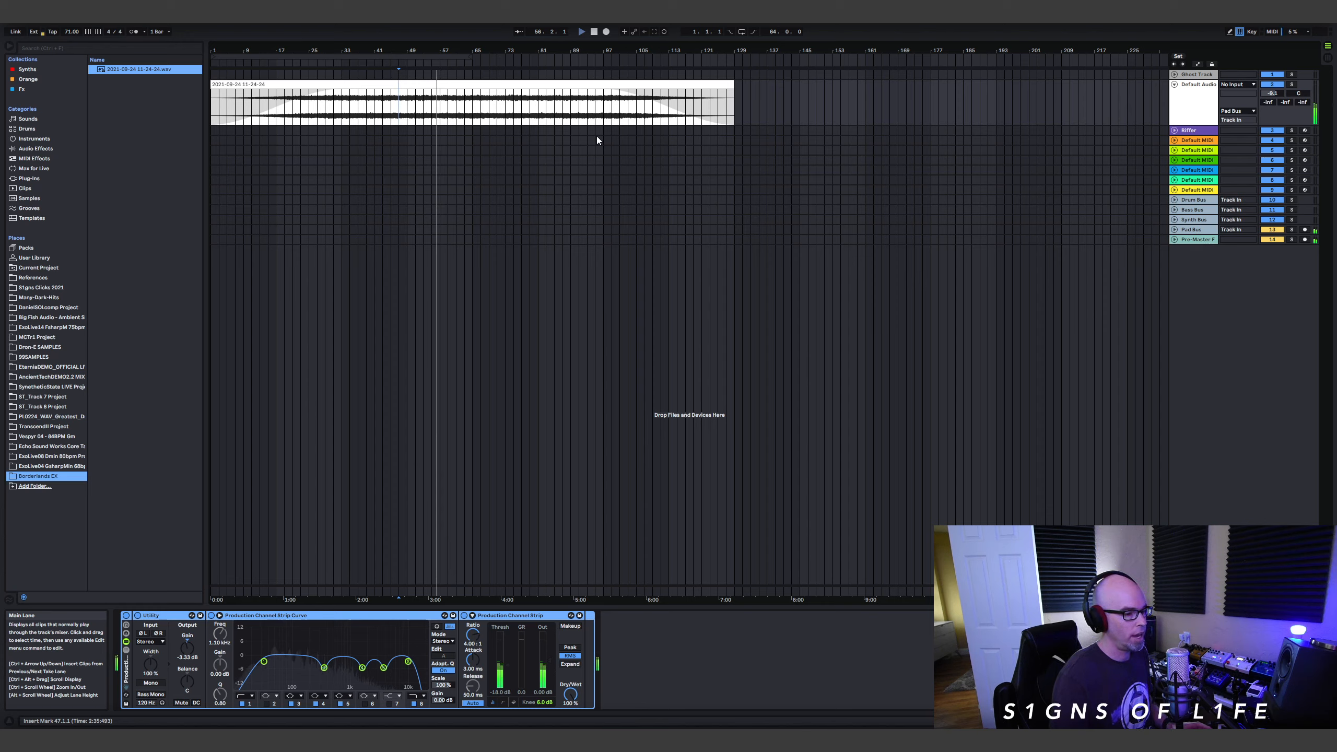
{"action": "key", "text": "space"}
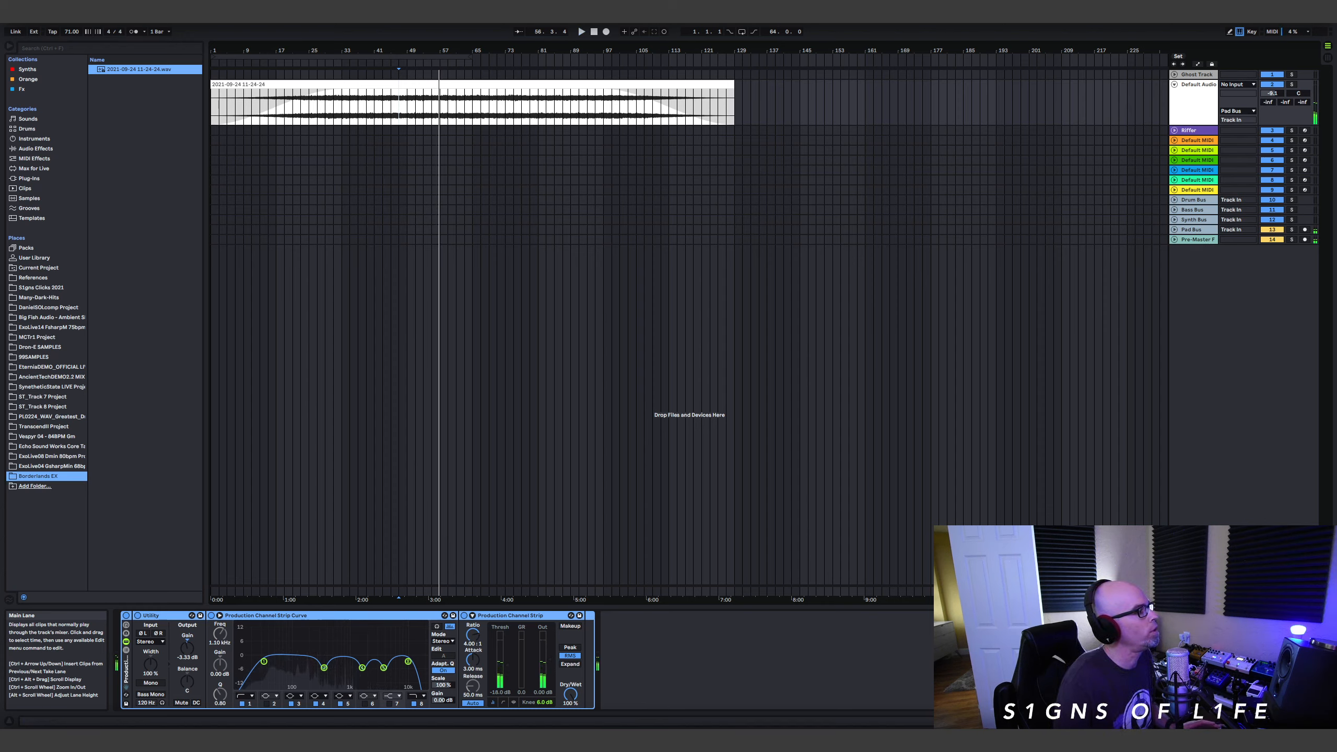
Add ValhallaSupermassive to the audio track in Andromeda mode, with 70% warp, a 0.22 Hz modulation rate and 37.6% modulation depth.
{"action": "left_click", "coordinate": [21, 88]}
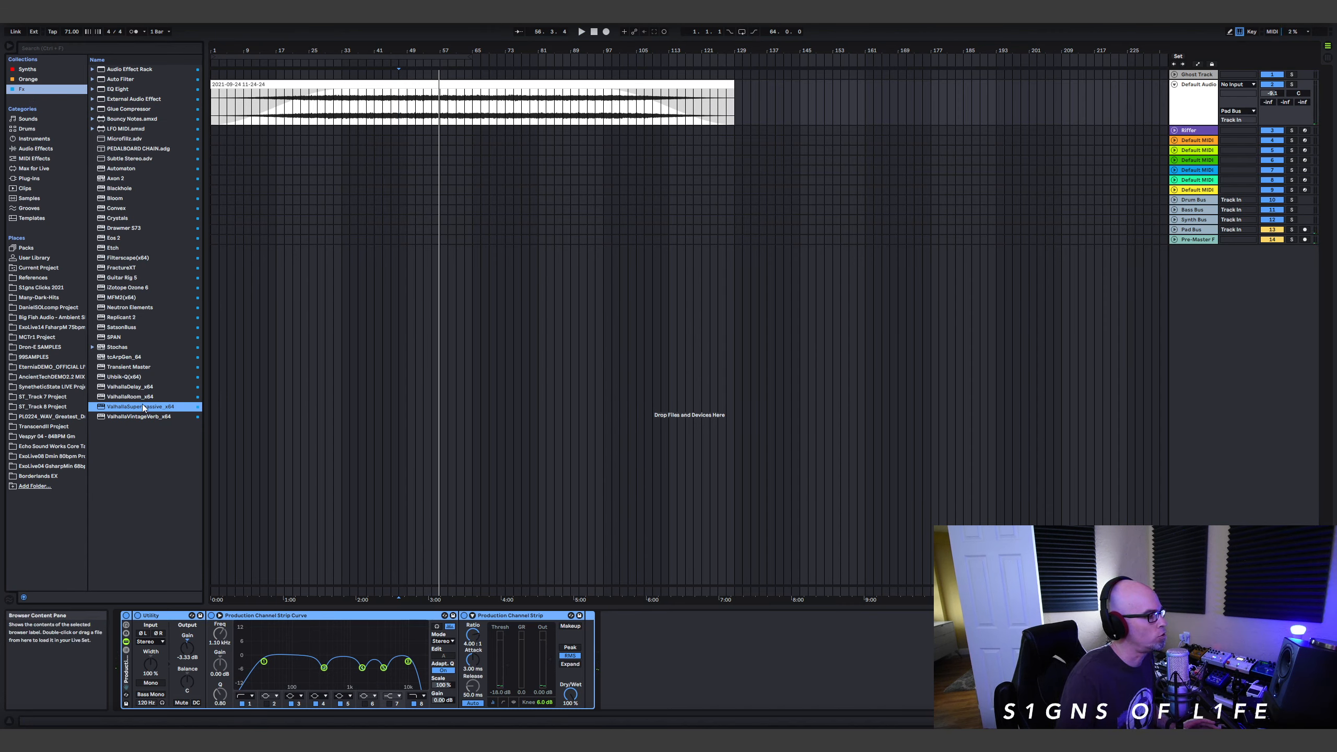
{"action": "key", "text": "Return"}
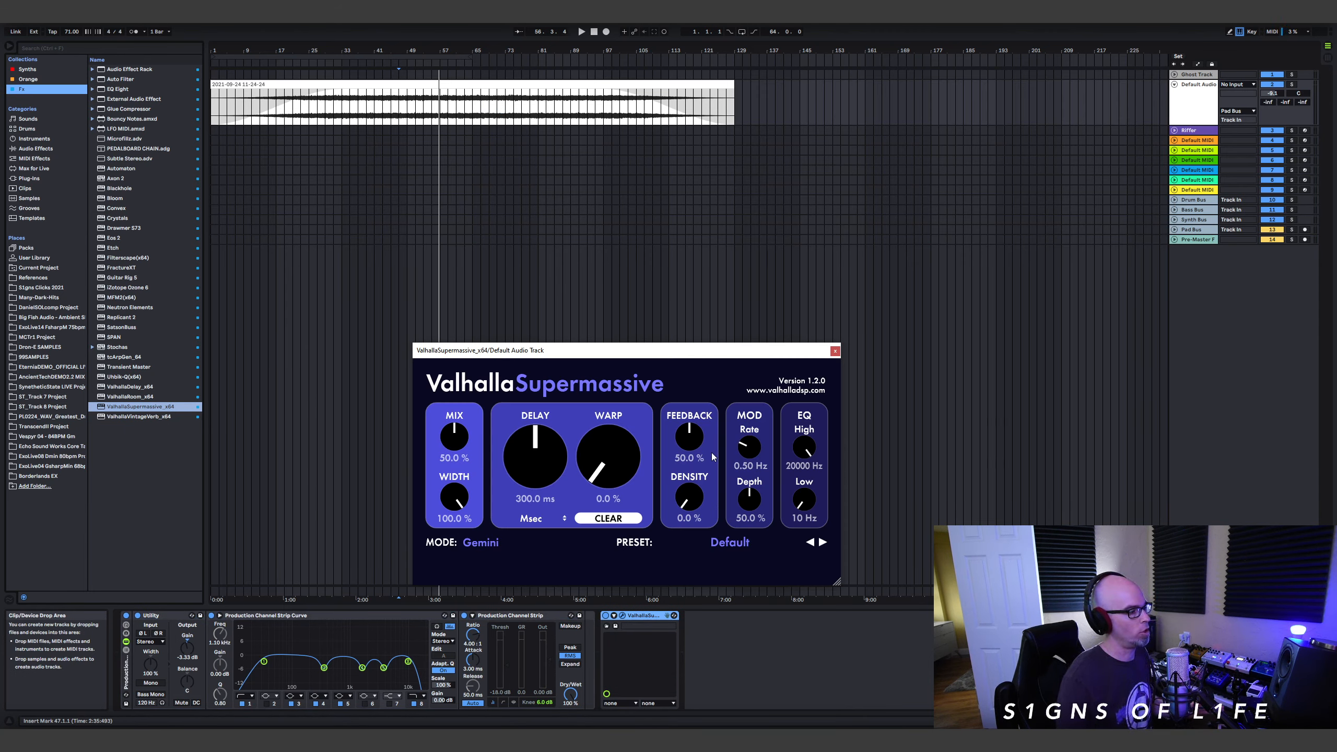
{"action": "left_click", "coordinate": [479, 543]}
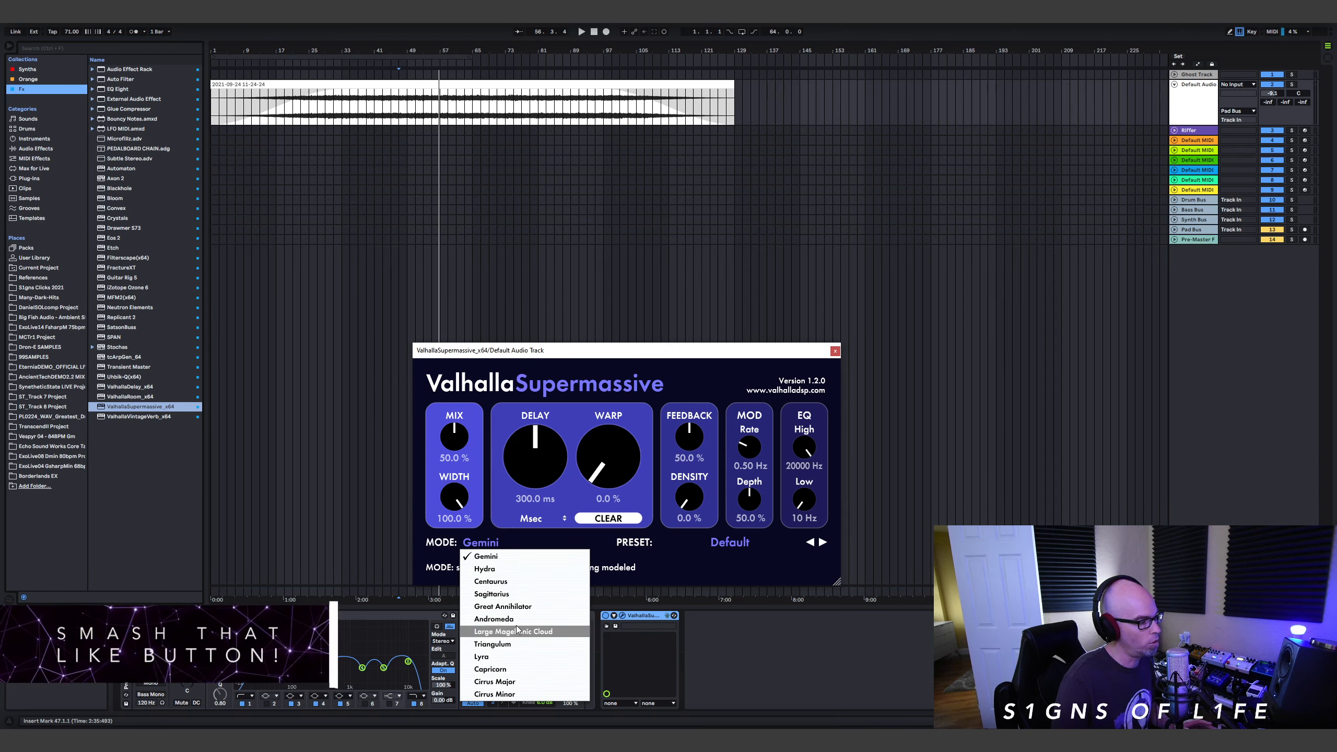
{"action": "left_click", "coordinate": [503, 619]}
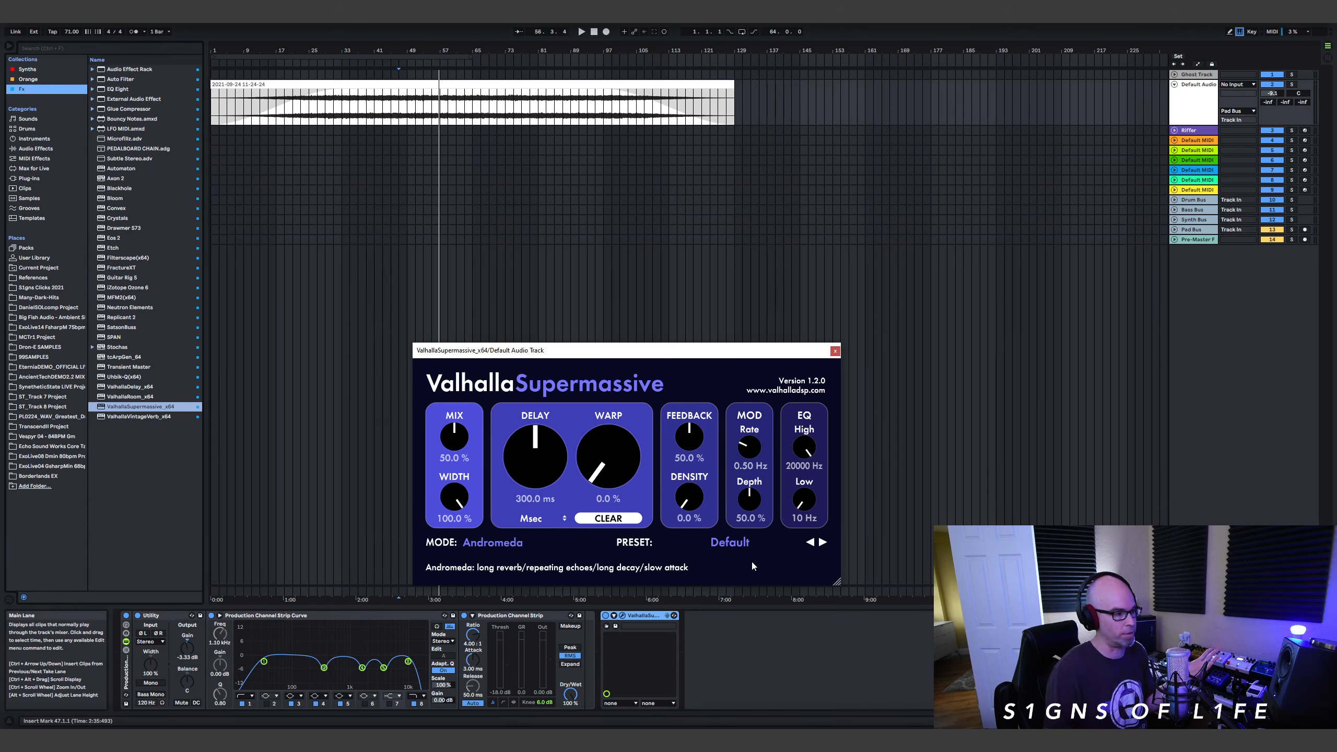
{"action": "left_click_drag", "start_coordinate": [609, 457], "coordinate": [608, 483]}
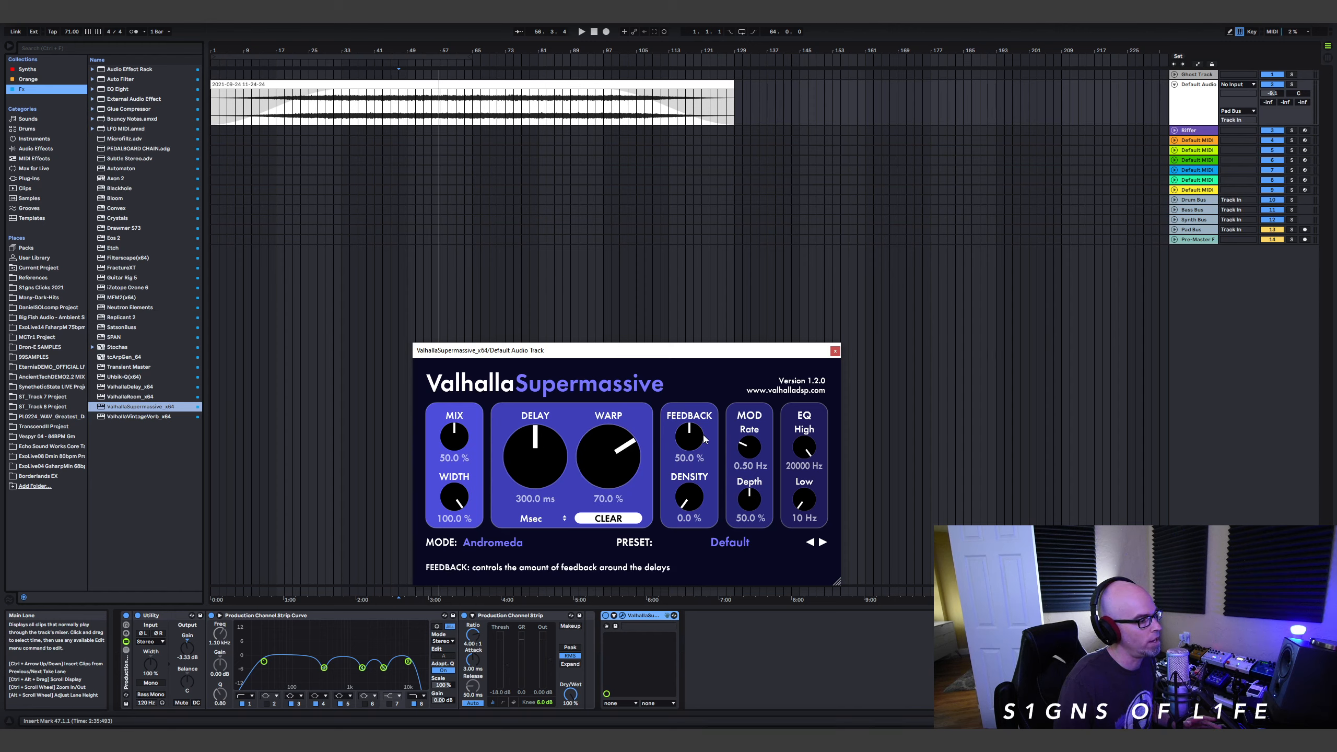
{"action": "left_click_drag", "start_coordinate": [750, 449], "coordinate": [754, 513]}
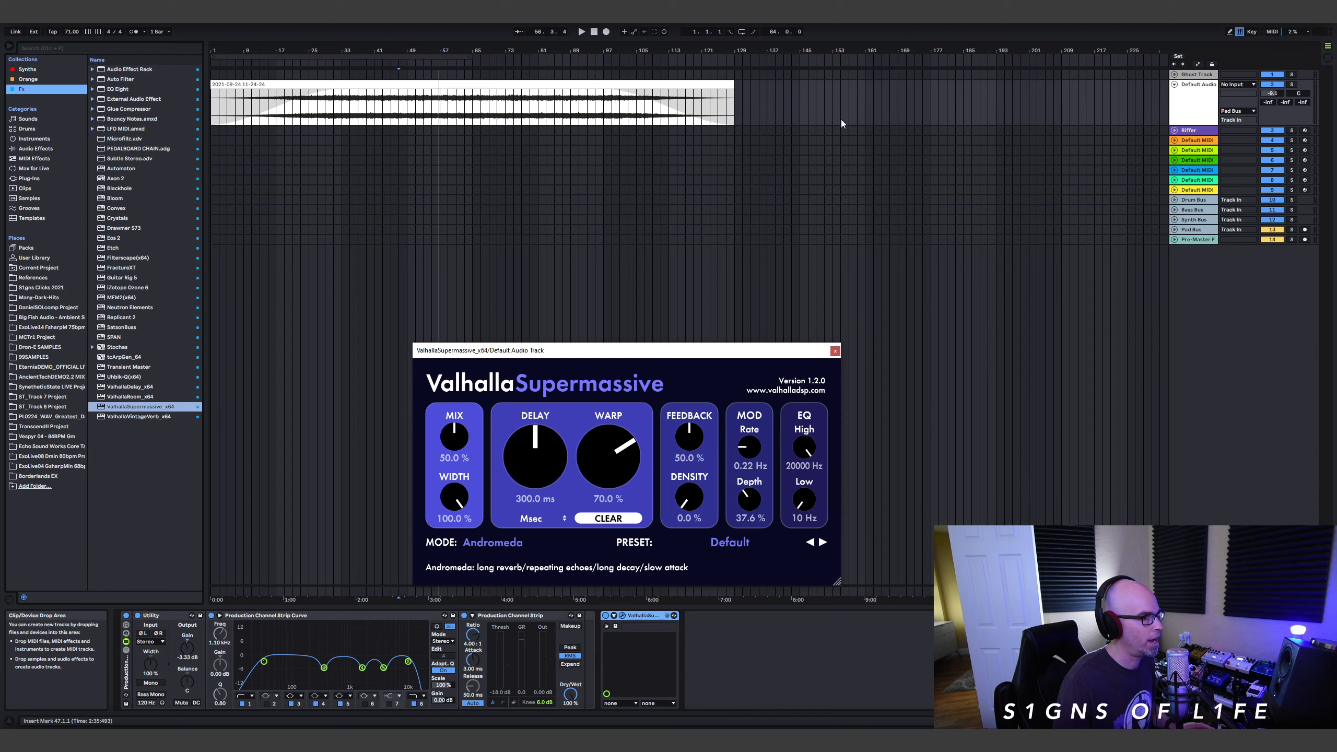
Play the clip from bar 55 while setting Supermassive's delay to 498.5 ms and its mix to 64%, and close the plug-in window.
{"action": "left_click", "coordinate": [434, 113]}
{"action": "key", "text": "space"}
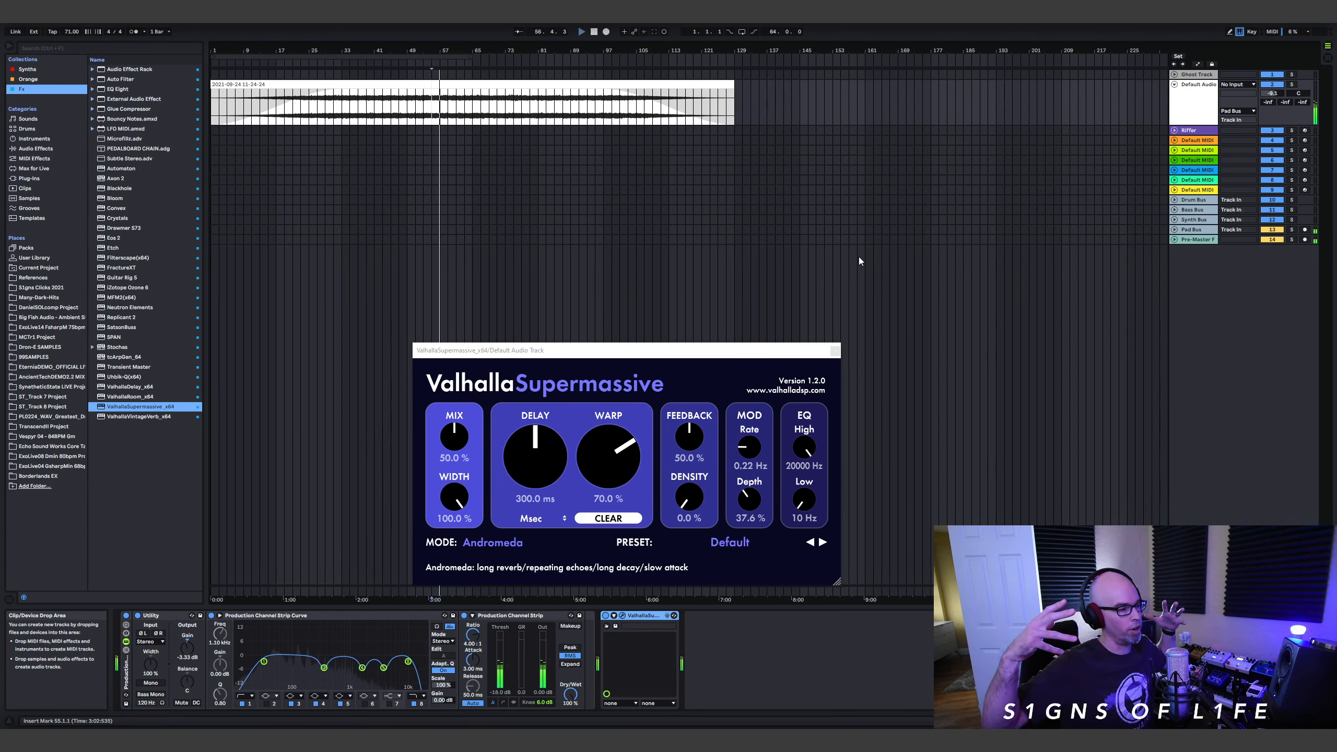
{"action": "left_click", "coordinate": [553, 459]}
{"action": "left_click_drag", "start_coordinate": [554, 458], "coordinate": [561, 439]}
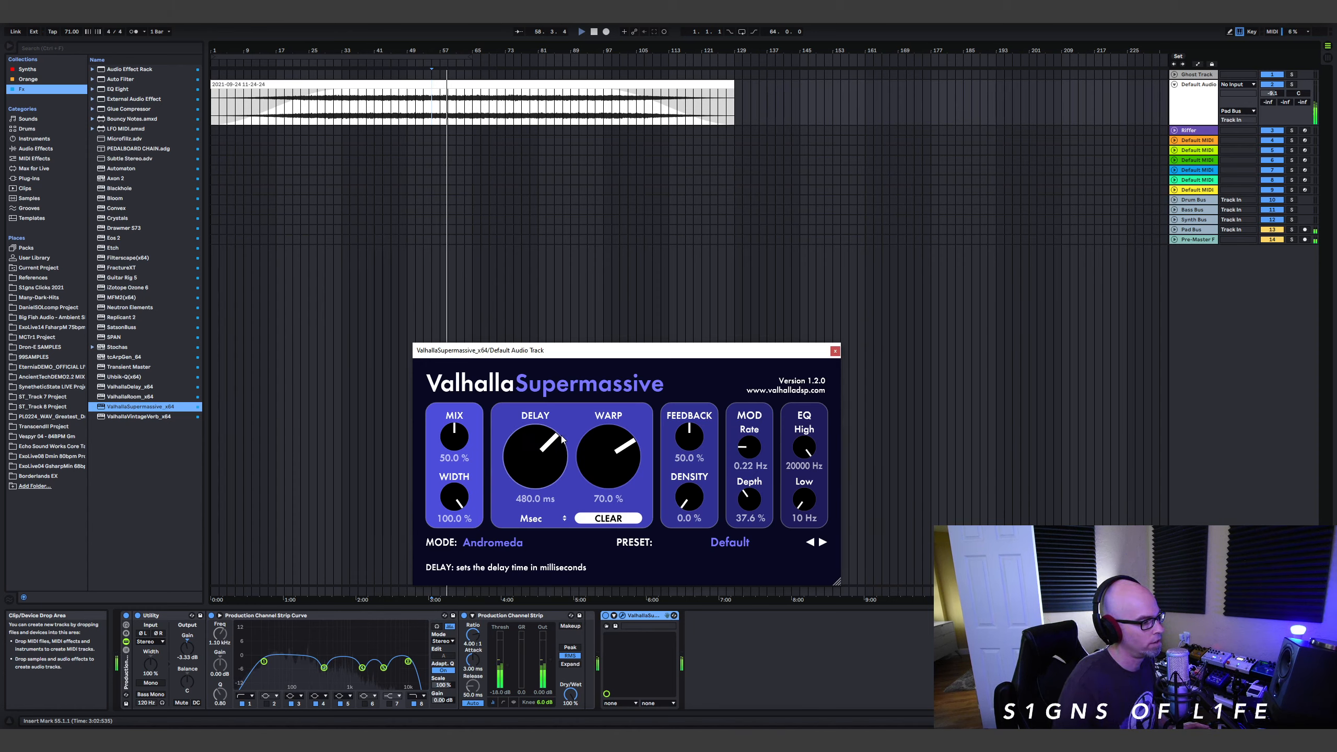
{"action": "left_click_drag", "start_coordinate": [558, 446], "coordinate": [561, 448]}
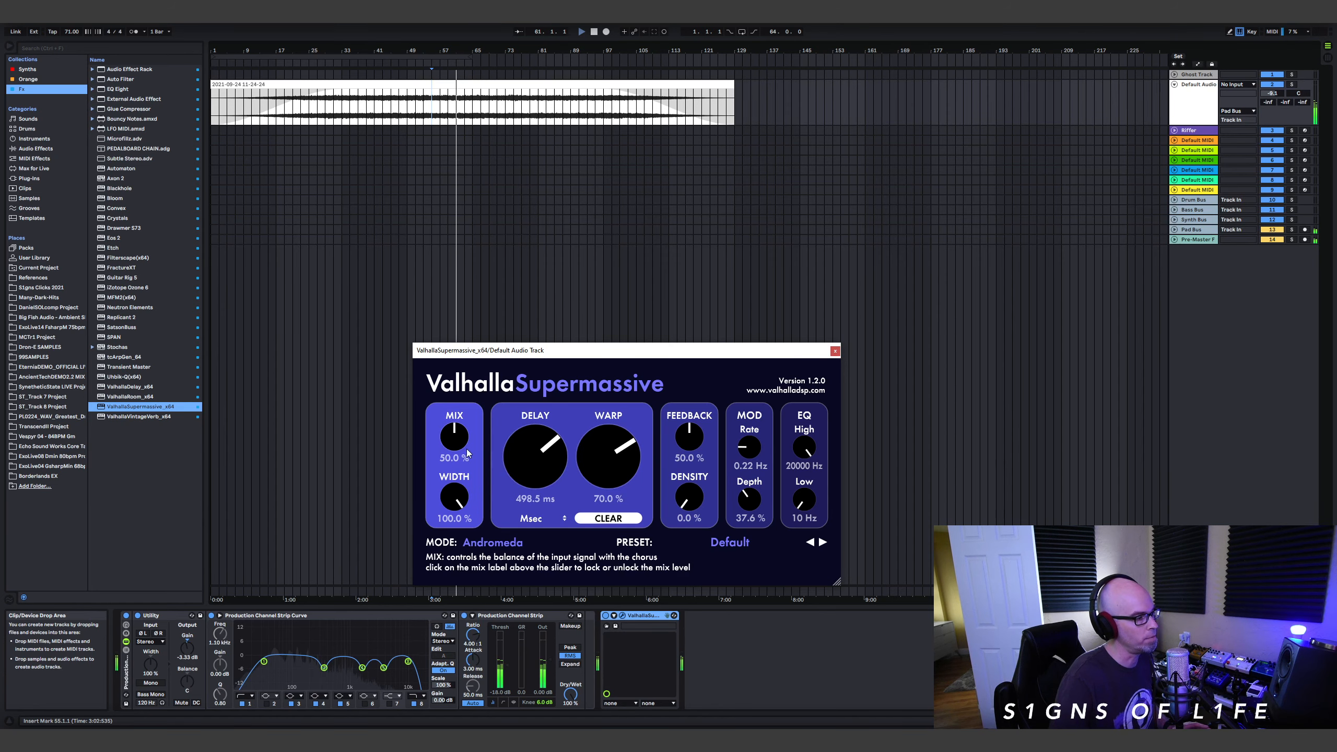
{"action": "left_click_drag", "start_coordinate": [460, 445], "coordinate": [467, 425]}
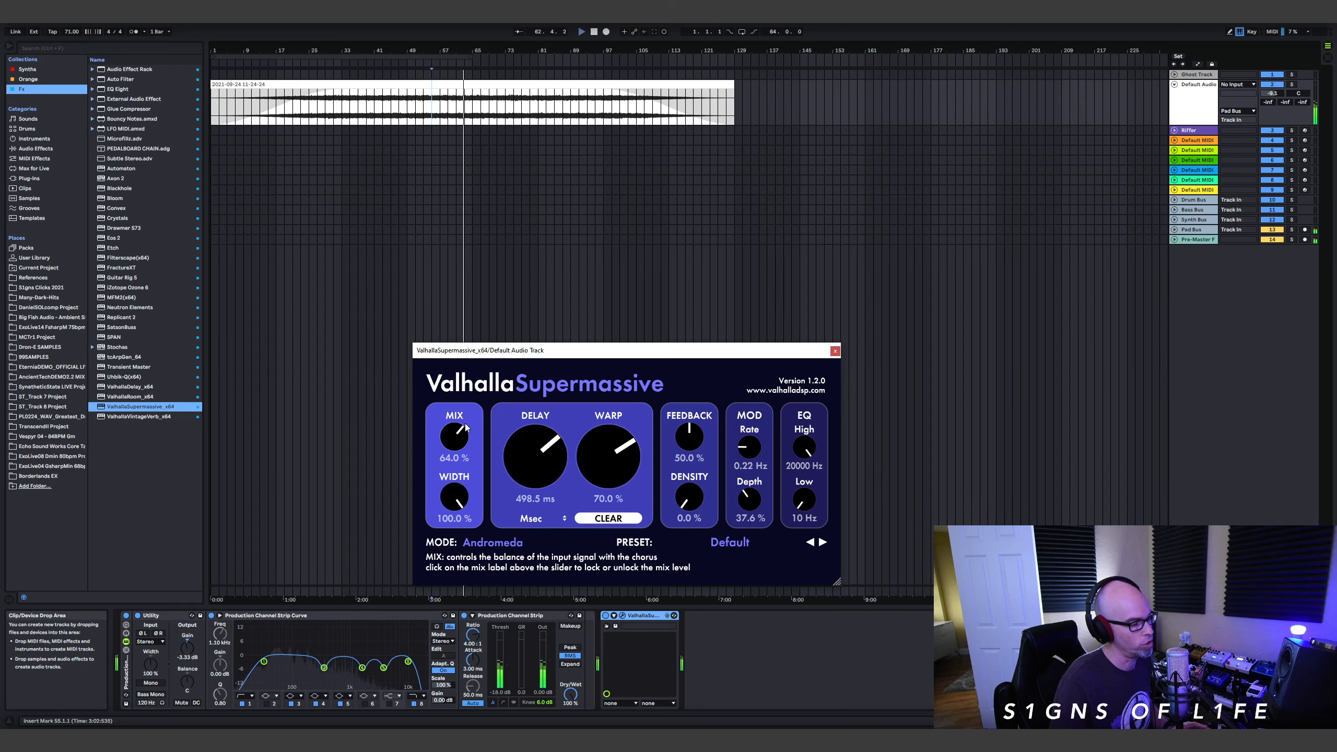
{"action": "left_click", "coordinate": [835, 351]}
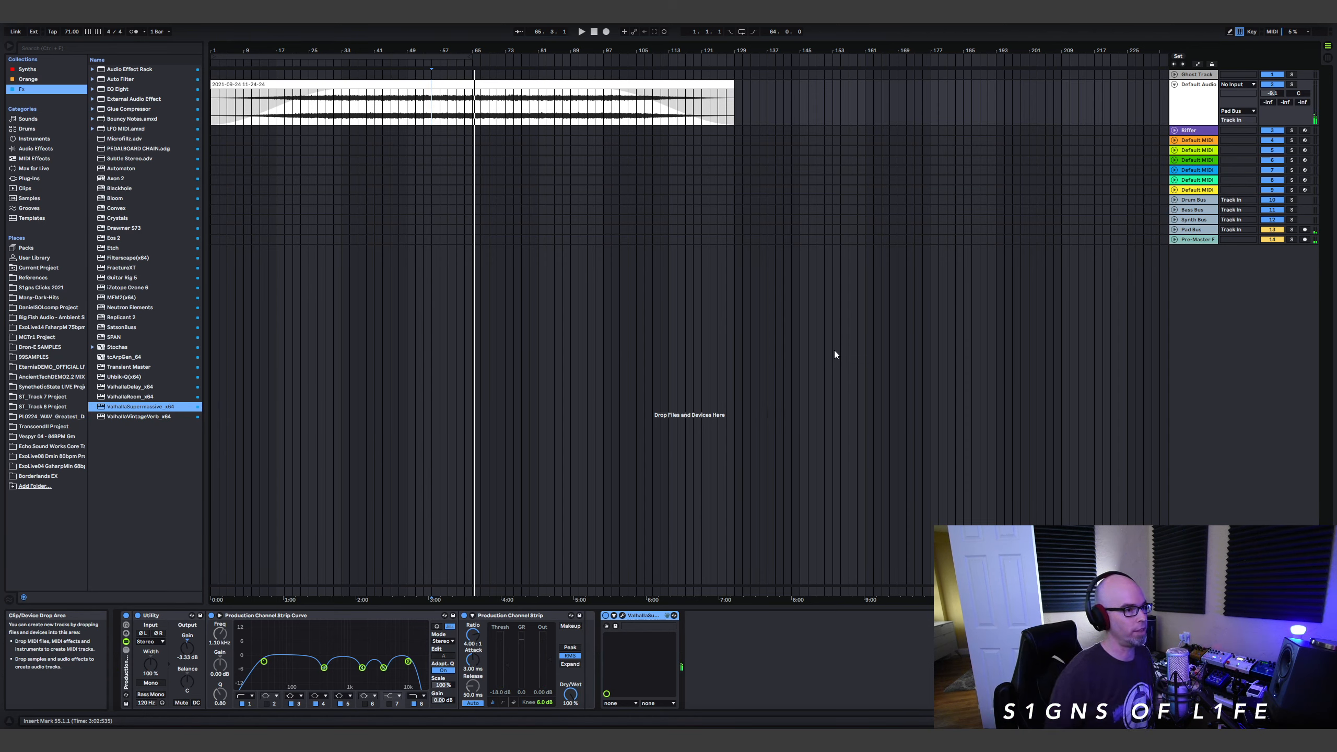
Duplicate the Default Audio track and move the copied clip to bar 97 so it overlaps the first clip's fade-out.
{"action": "left_click", "coordinate": [1206, 102]}
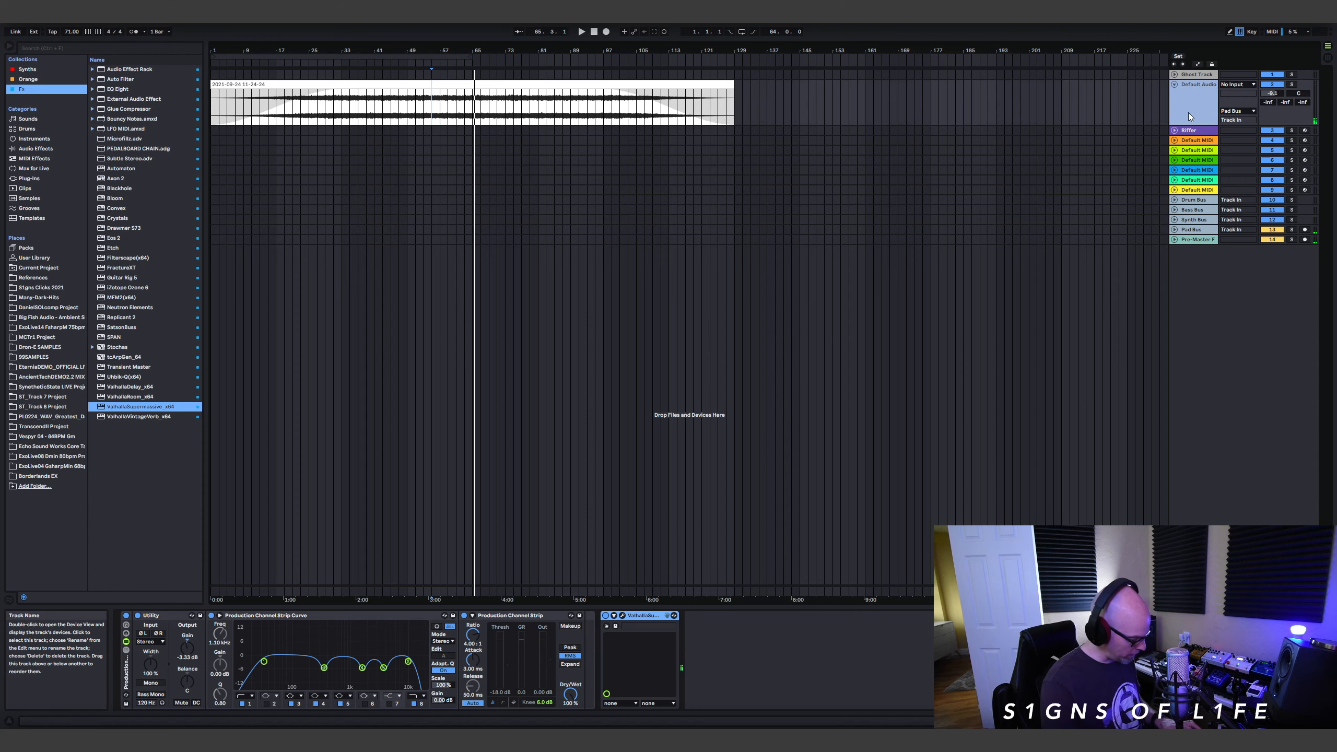
{"action": "key", "text": "ctrl+d"}
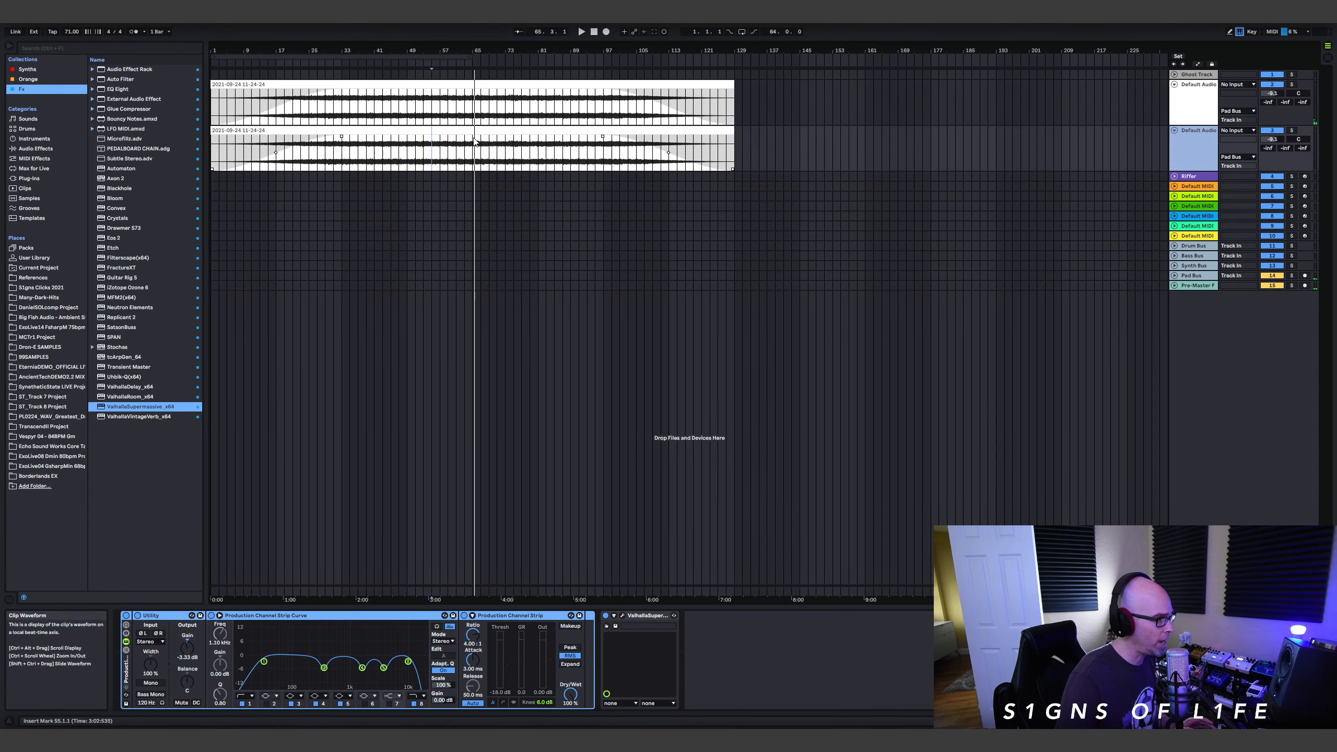
{"action": "left_click_drag", "start_coordinate": [476, 132], "coordinate": [869, 137]}
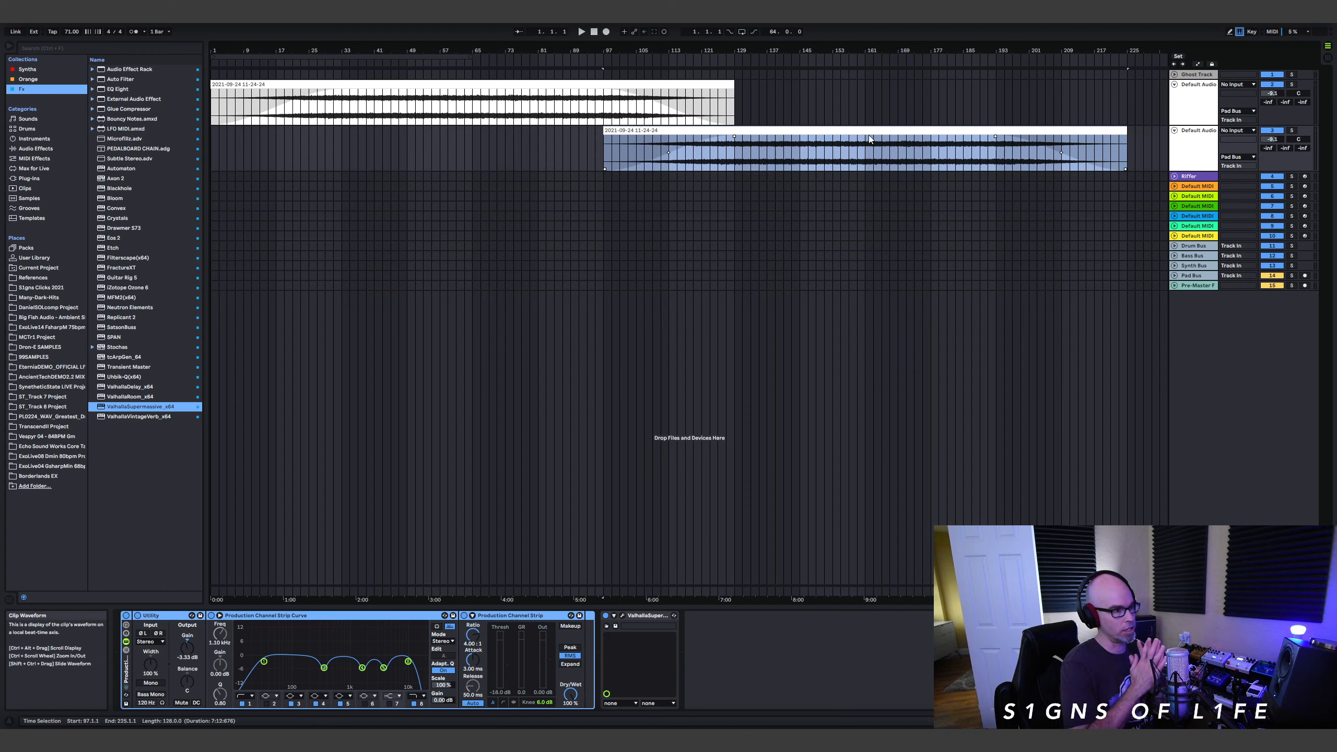
Play the arrangement from bars 77, 109 and 145 to check the crossfade between the two clips and the second clip.
{"action": "left_click", "coordinate": [518, 150]}
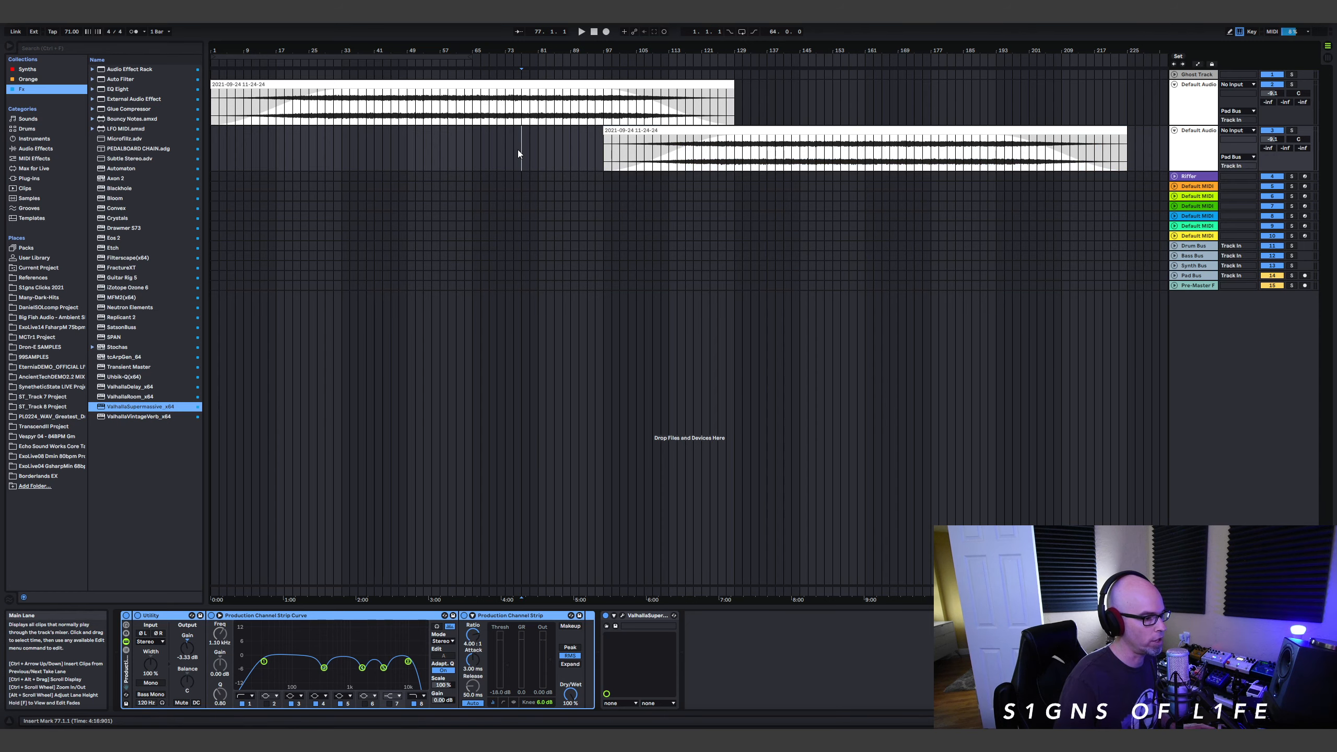
{"action": "key", "text": "space"}
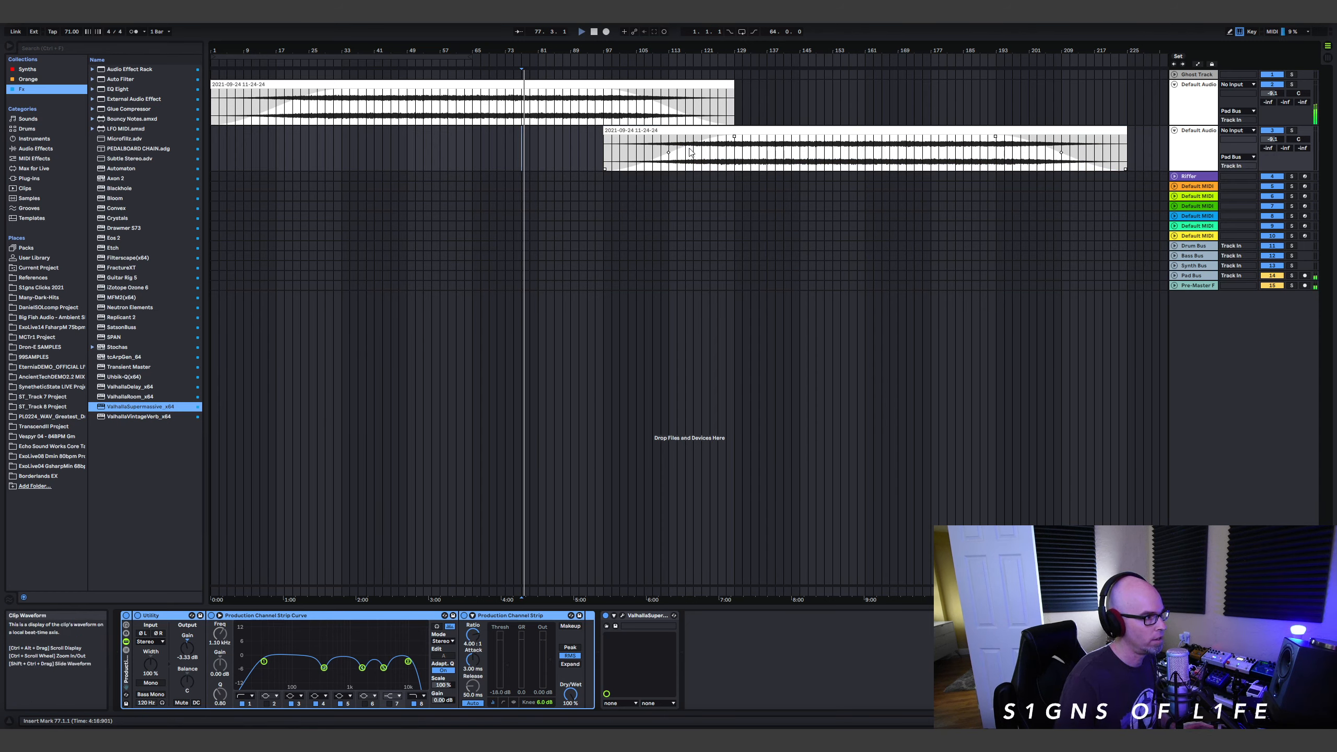
{"action": "left_click", "coordinate": [651, 151]}
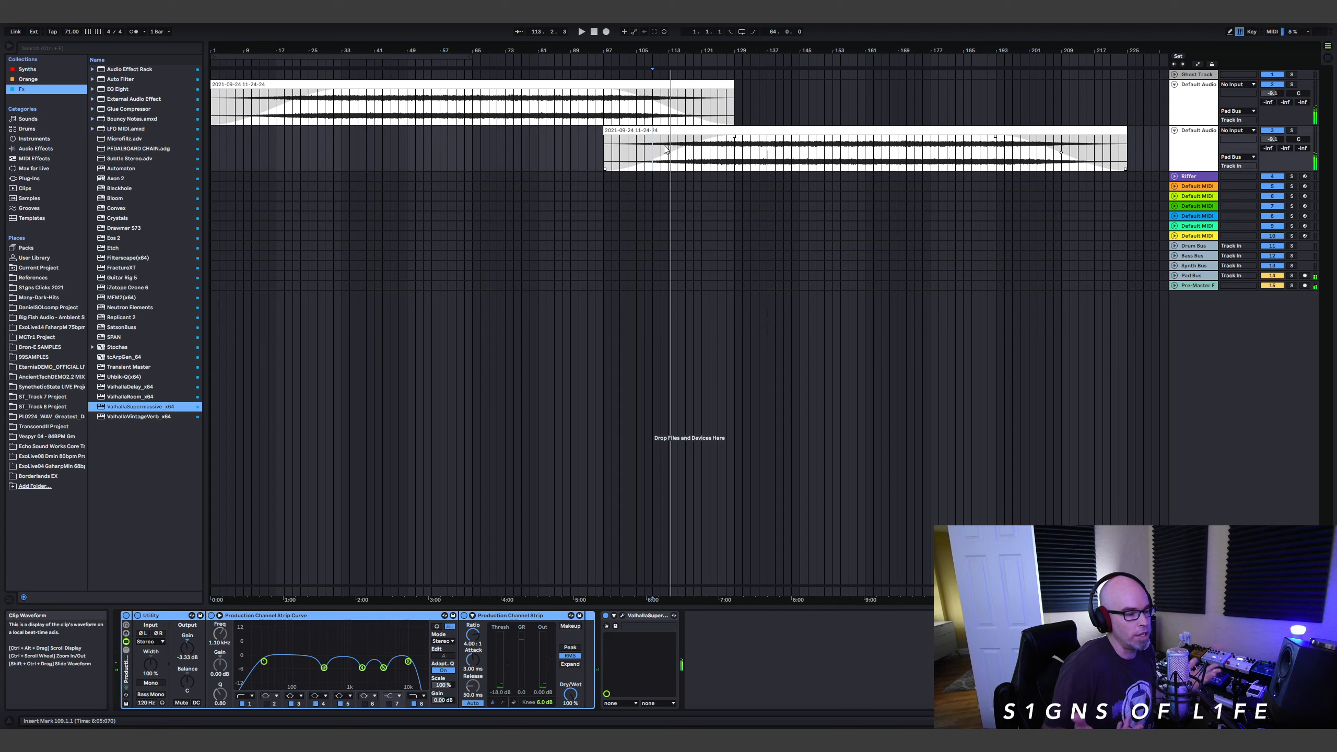
{"action": "key", "text": "space"}
{"action": "key", "text": "space"}
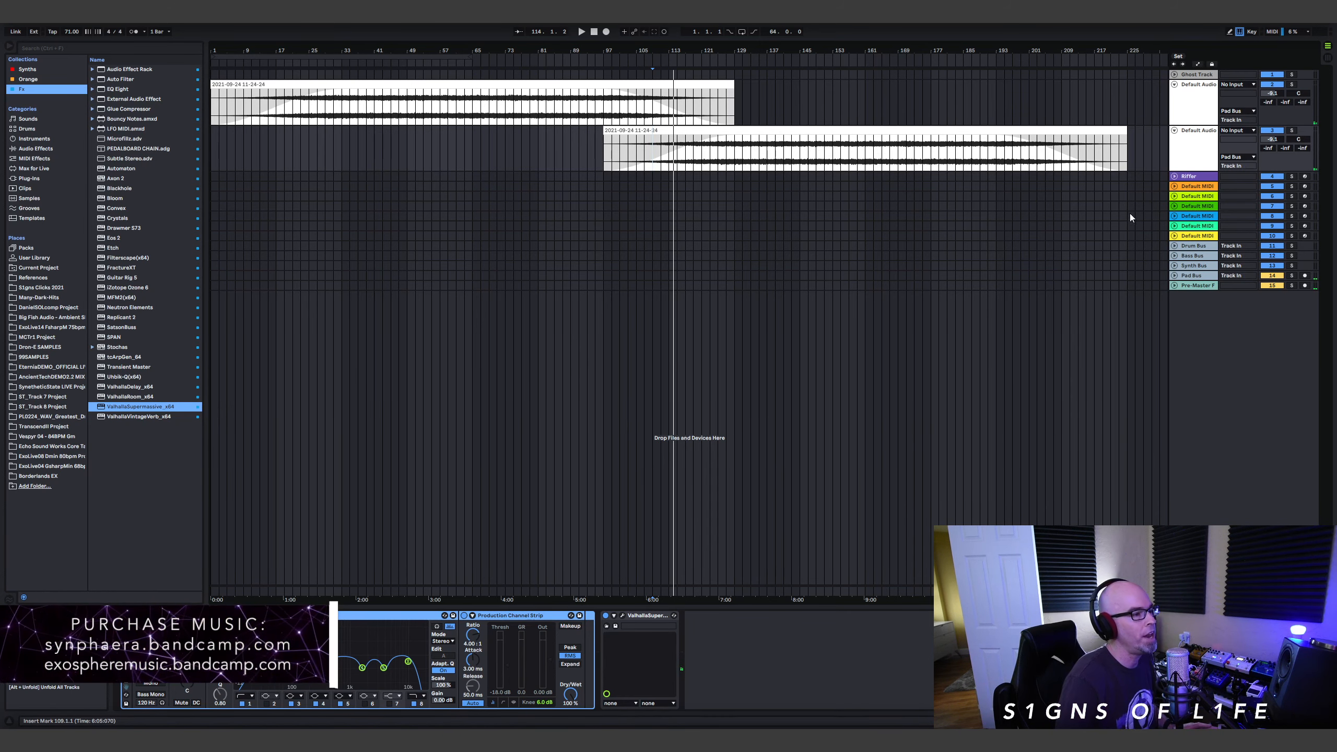
{"action": "left_click", "coordinate": [801, 157]}
{"action": "key", "text": "space"}
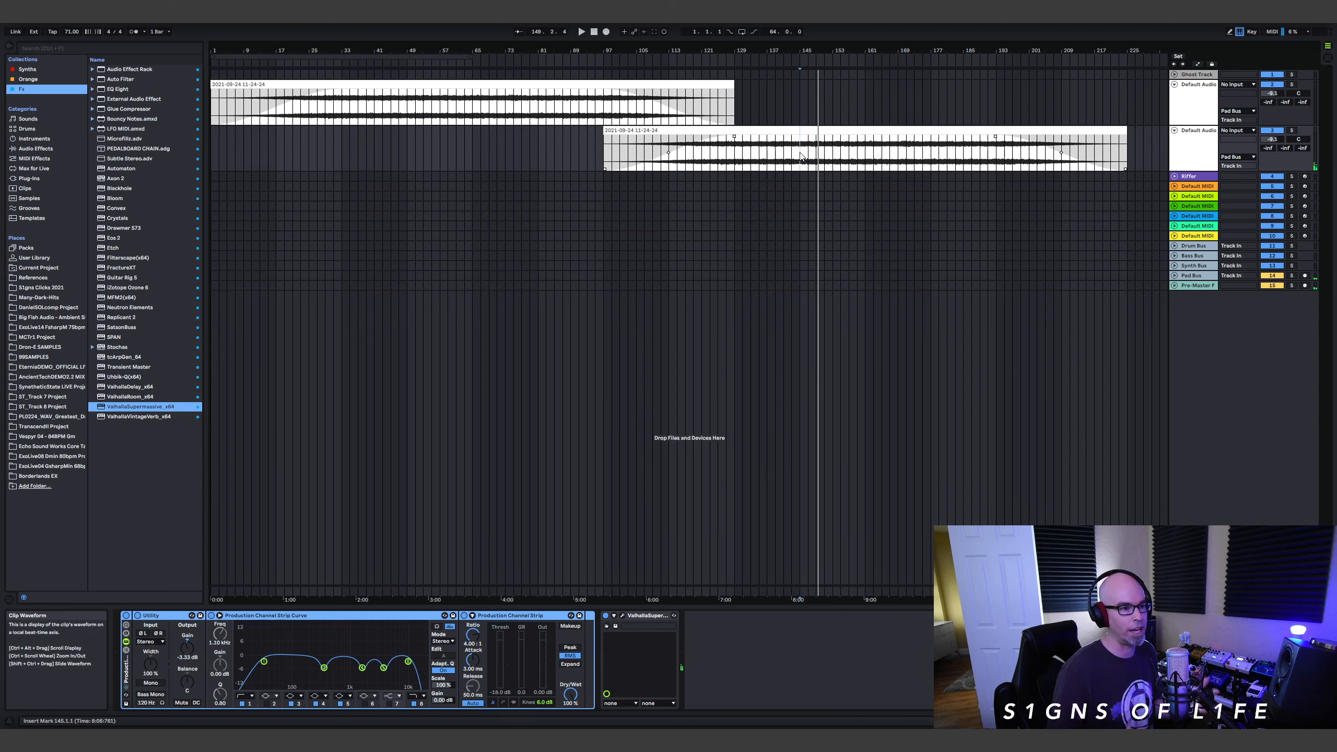
Unfold and select the orange Default MIDI track, set the insert position at bar 33 and briefly play from there.
{"action": "left_click", "coordinate": [1175, 187]}
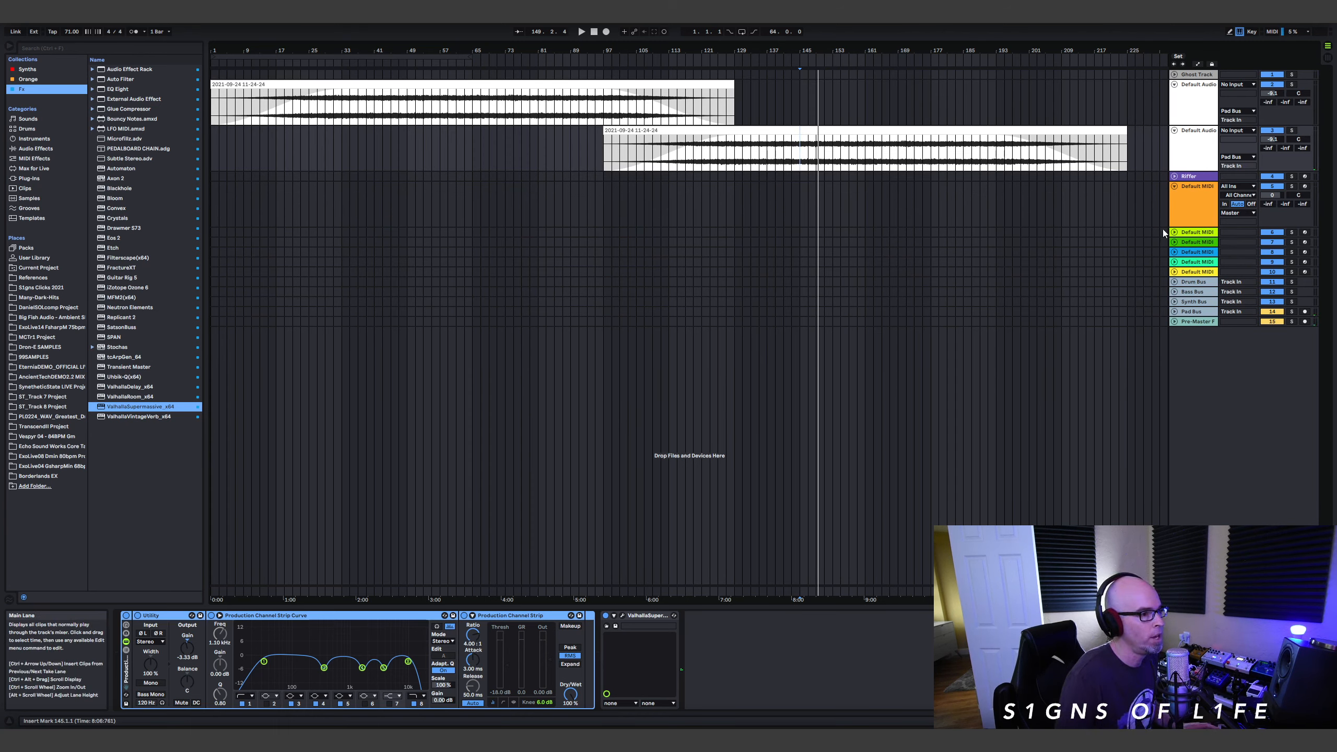
{"action": "left_click", "coordinate": [1210, 192]}
{"action": "left_click", "coordinate": [342, 197]}
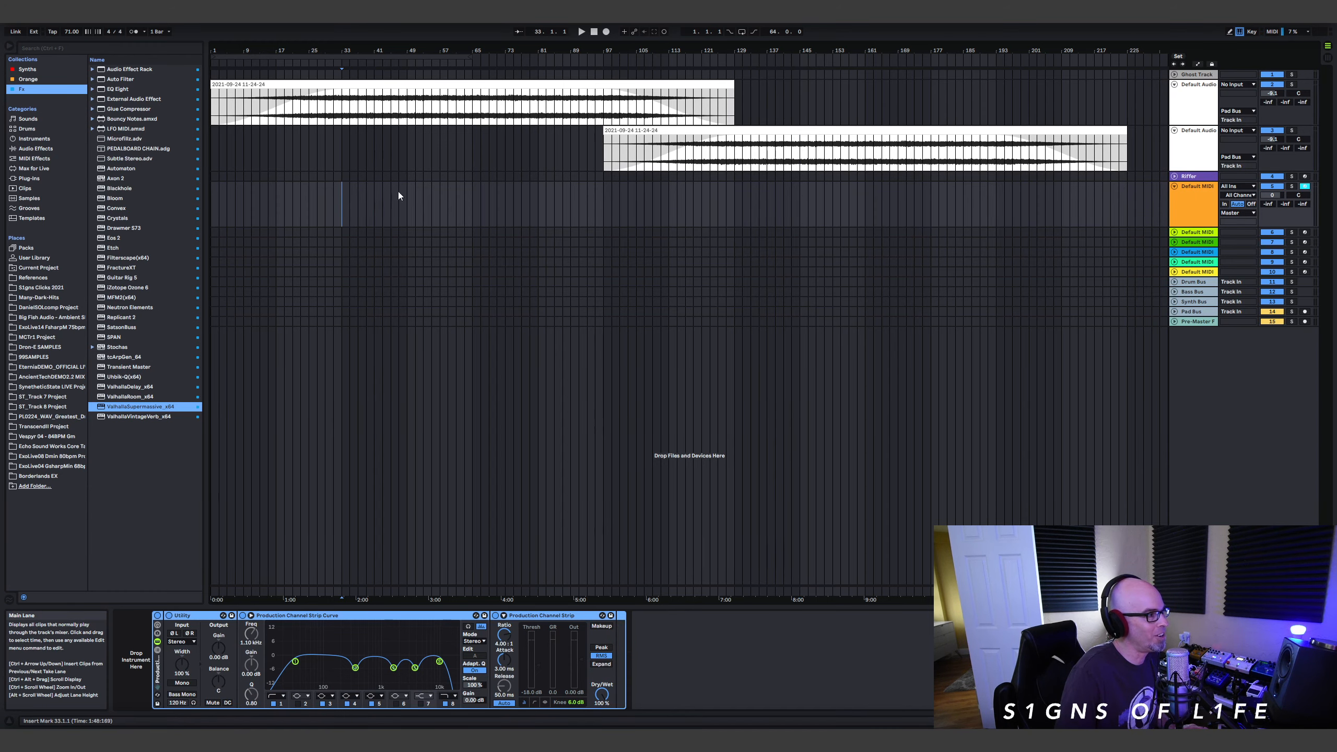
{"action": "key", "text": "space"}
{"action": "key", "text": "space"}
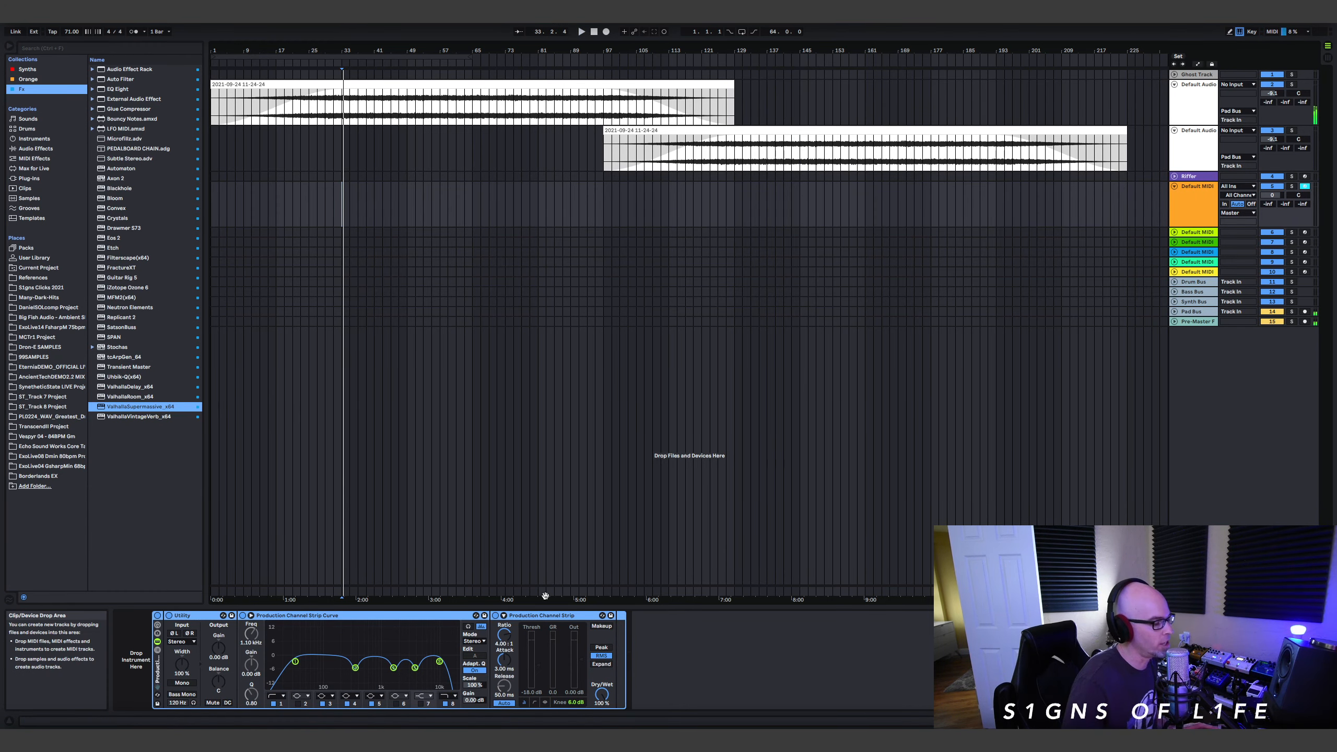
Bring the iCloud Notes outline for the longform ambient walkthrough back on screen.
{"action": "key", "text": "alt+Tab"}
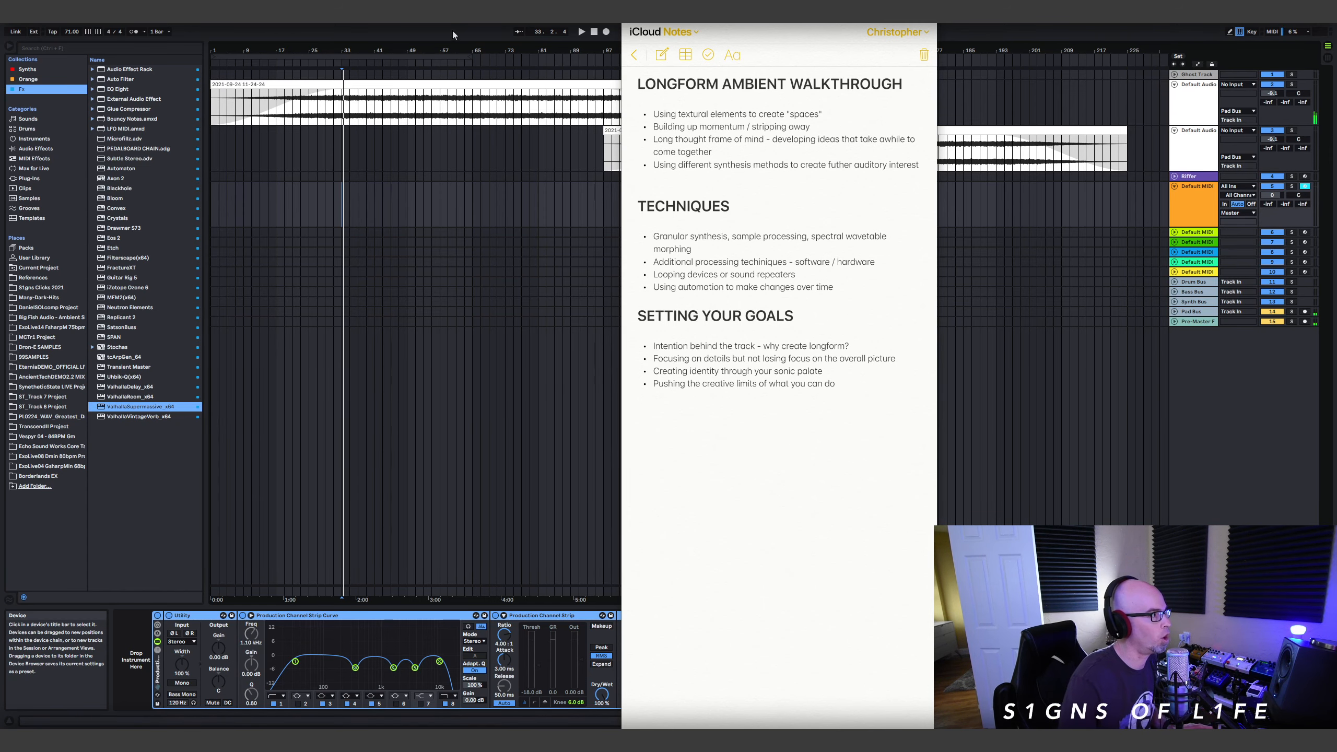
Switch back to Ableton Live and load the Tree Tone instrument from the Inspired by Nature pack onto the orange MIDI track.
{"action": "key", "text": "alt+Tab"}
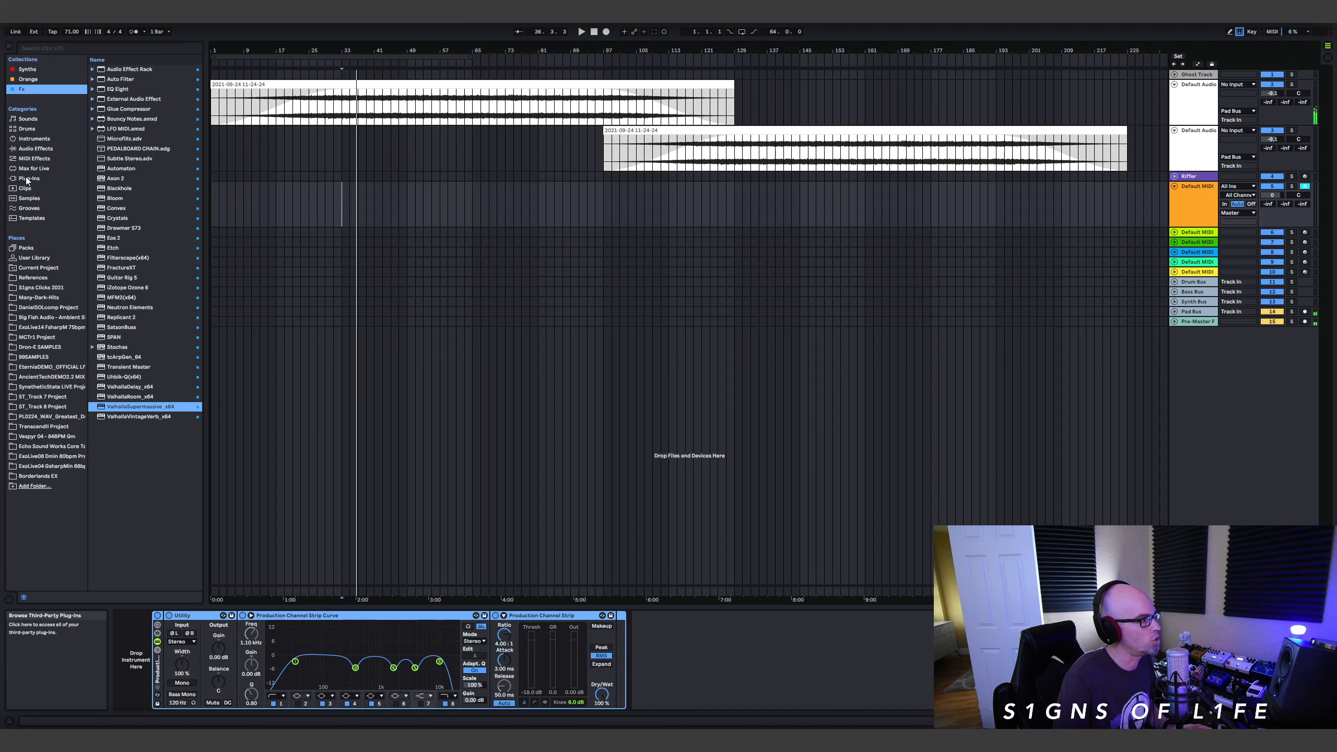
{"action": "left_click", "coordinate": [26, 248]}
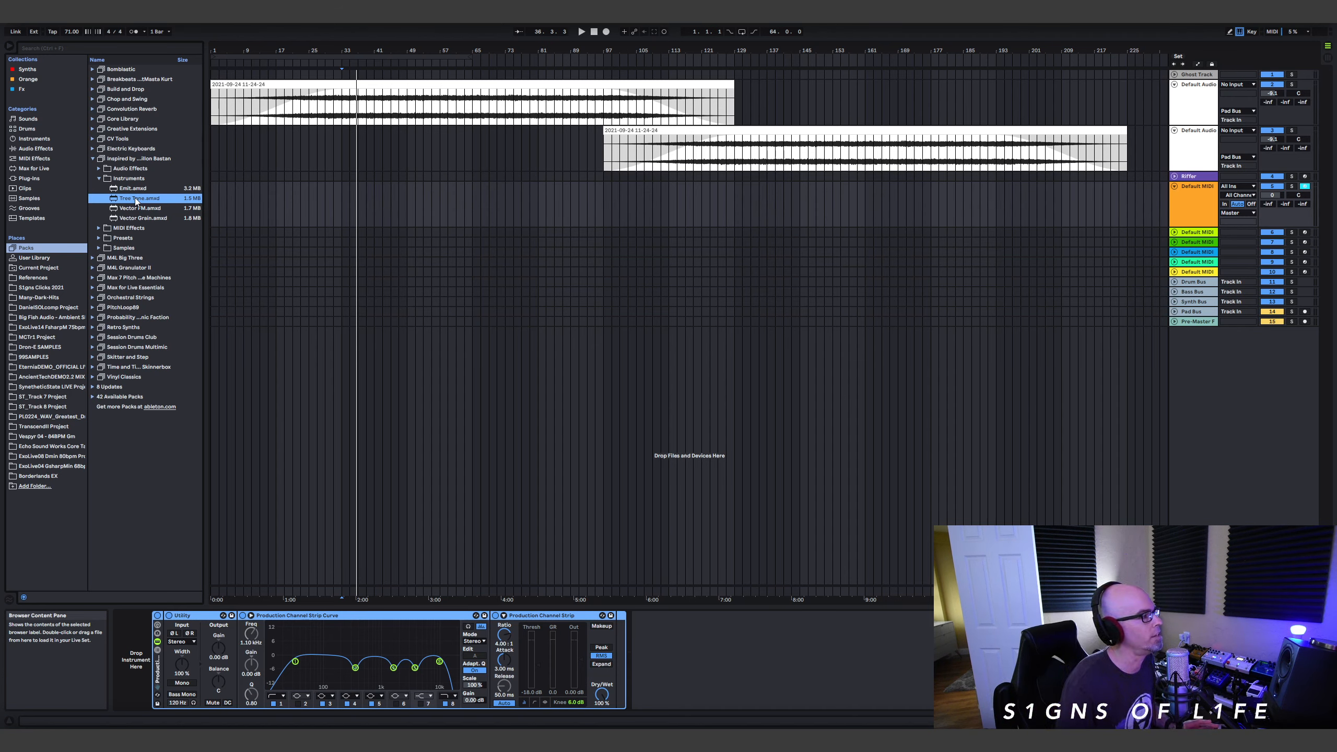
{"action": "left_click_drag", "start_coordinate": [498, 228], "coordinate": [388, 198]}
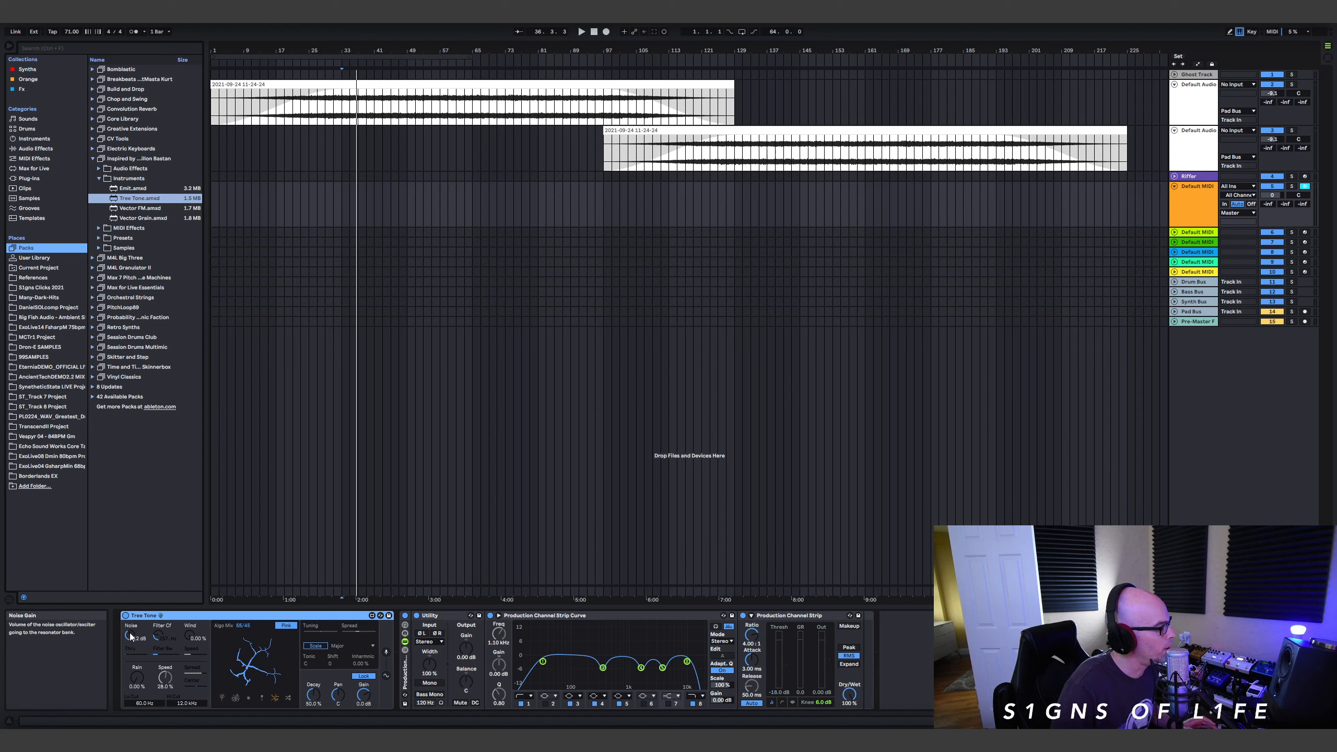
Set Tree Tone's noise to -inf dB, its rain to 65.4 % and its resonator scale to F# Minor.
{"action": "left_click_drag", "start_coordinate": [130, 633], "coordinate": [134, 648]}
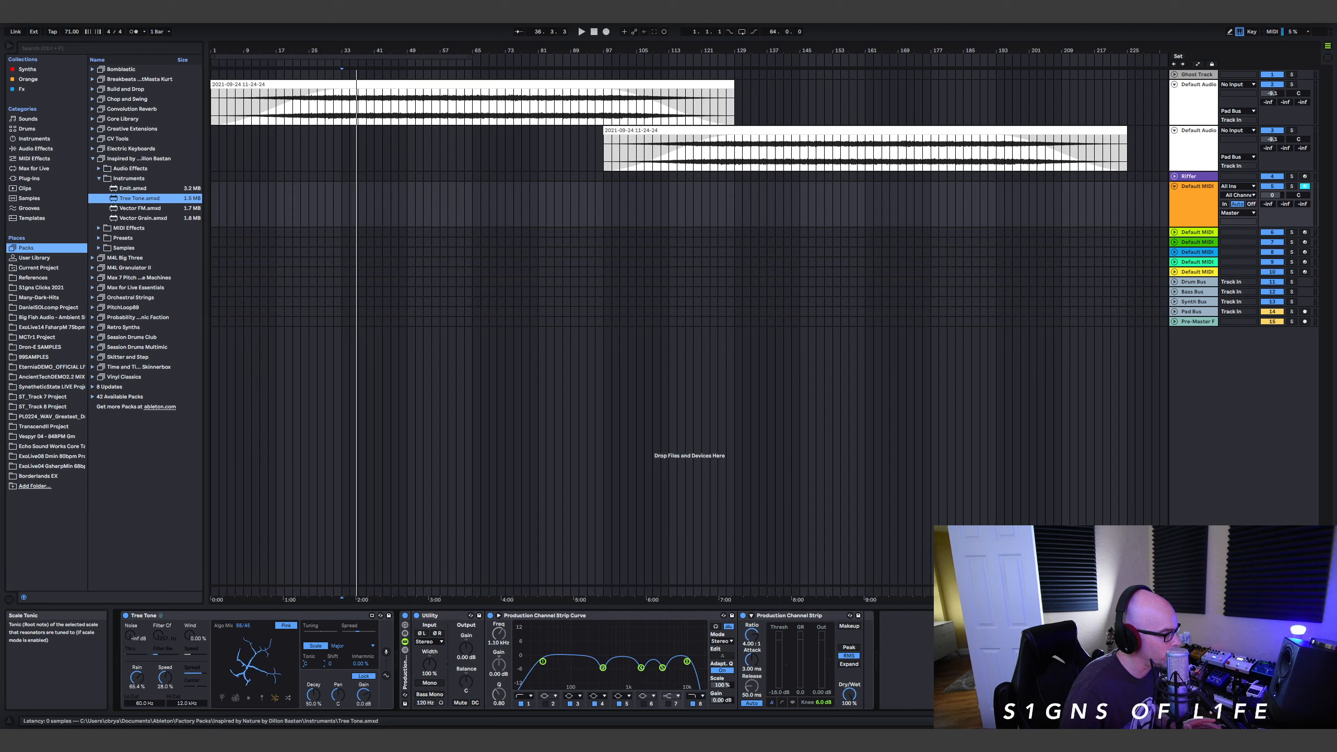
{"action": "left_click", "coordinate": [344, 647]}
{"action": "left_click", "coordinate": [359, 518]}
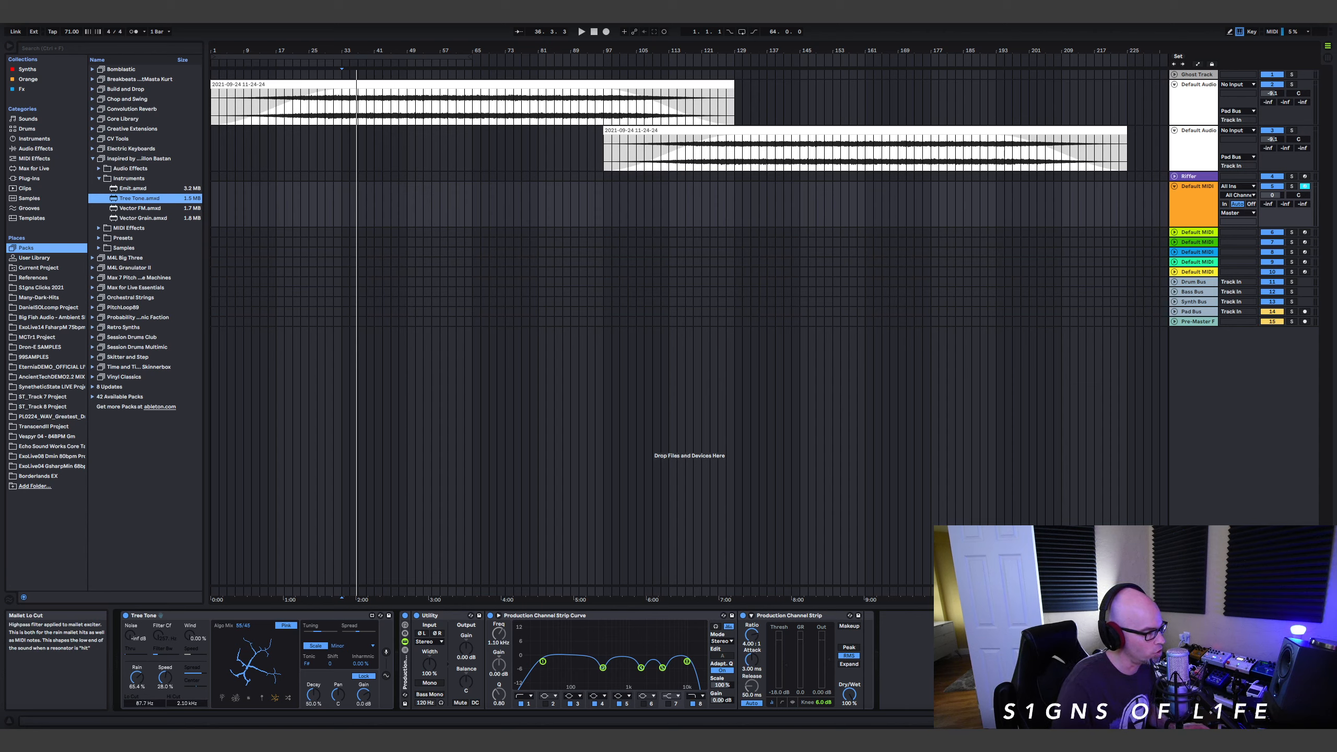
Set Tree Tone's mallet low cut to 138 Hz and, during playback, its decay to 77.6 %.
{"action": "left_click_drag", "start_coordinate": [135, 702], "coordinate": [136, 684]}
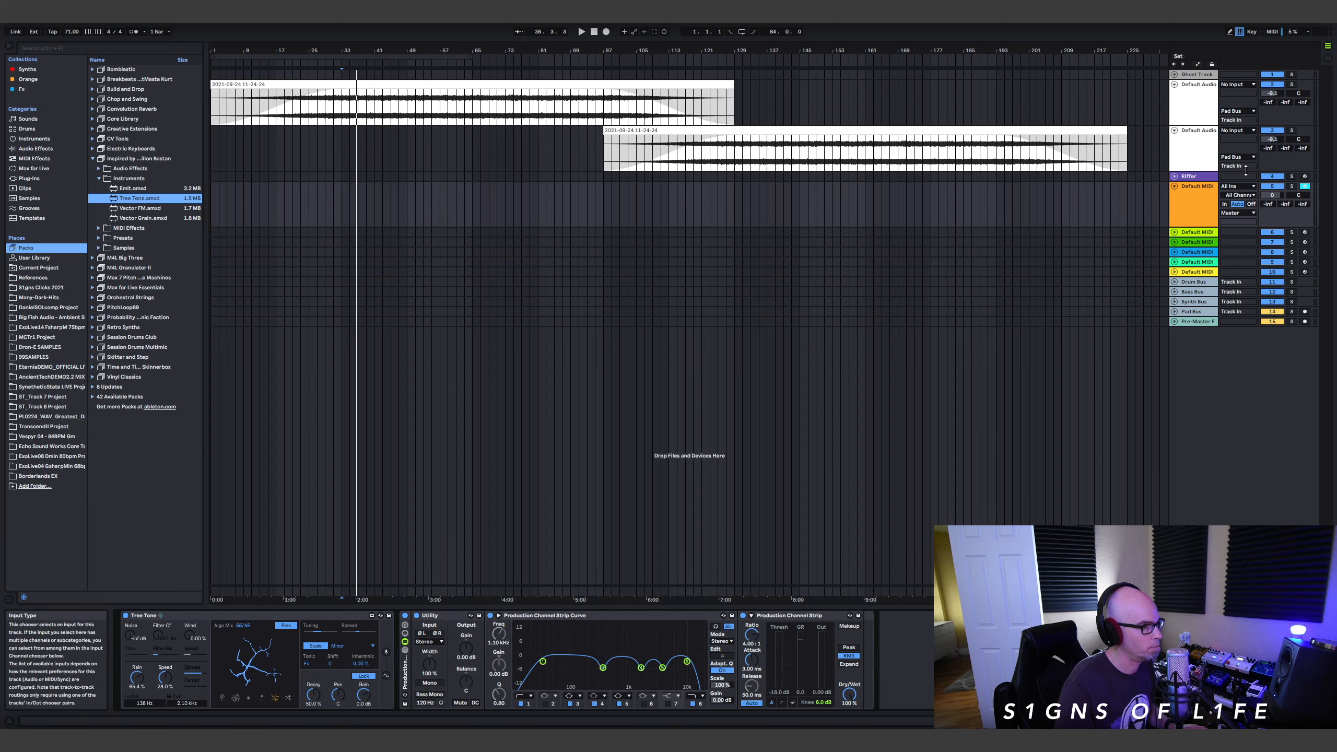
{"action": "key", "text": "space"}
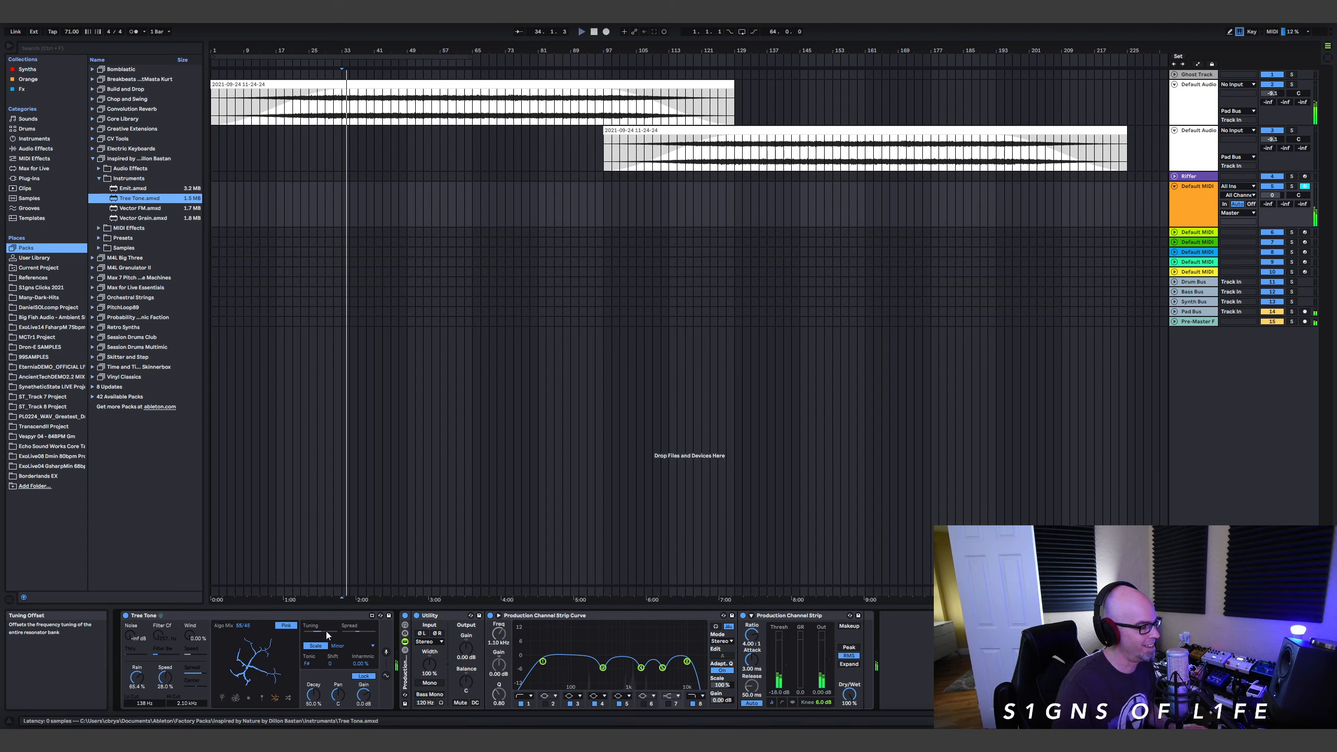
{"action": "left_click_drag", "start_coordinate": [314, 694], "coordinate": [313, 669]}
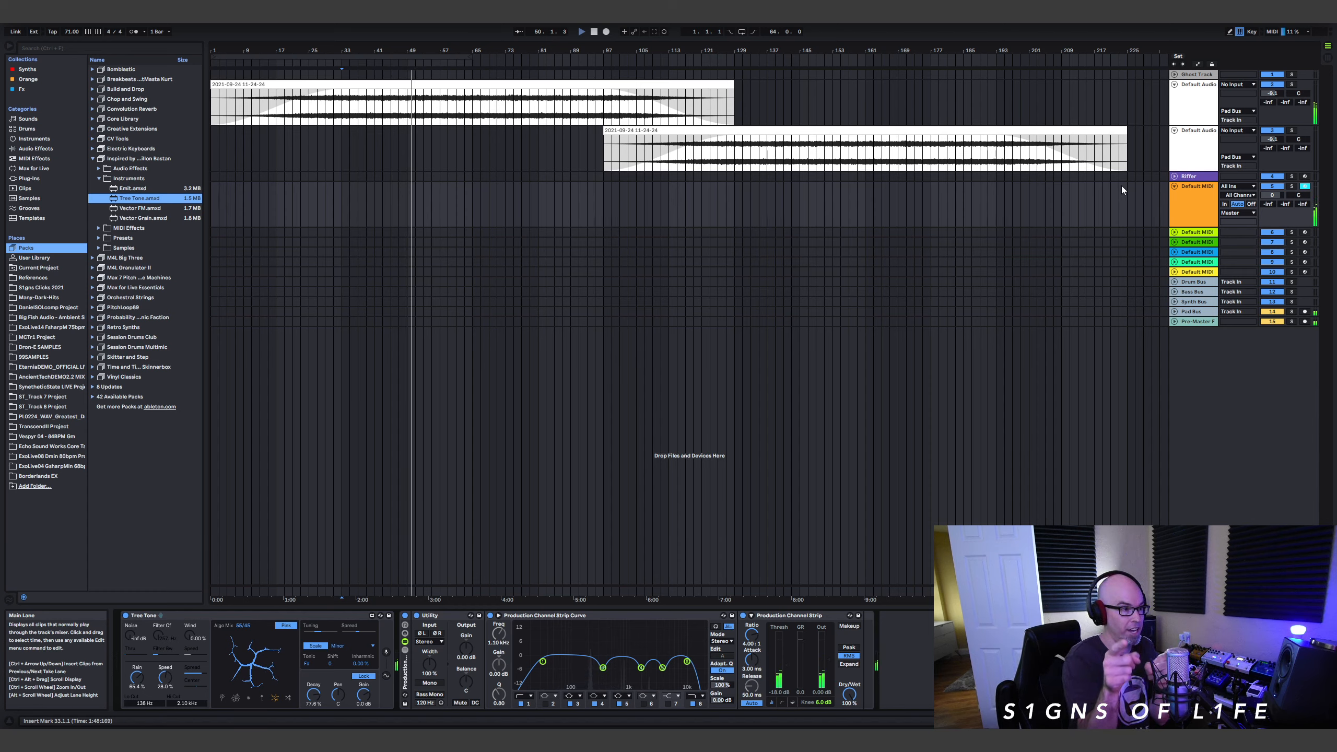
Set the orange track's ValhallaDelay send to about -12 dB, its third send to -14.7 dB and its Utility gain to -6.67 dB.
{"action": "left_click_drag", "start_coordinate": [1305, 204], "coordinate": [1272, 192]}
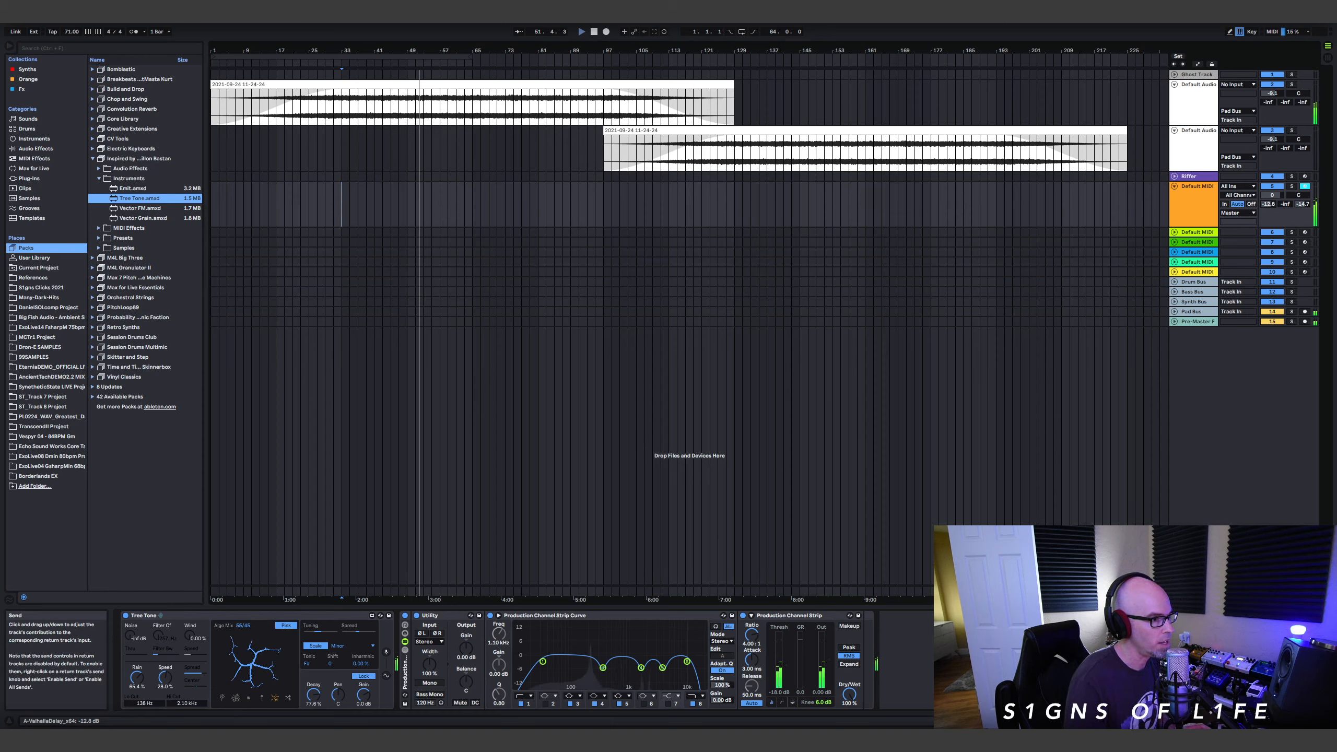
{"action": "left_click_drag", "start_coordinate": [1272, 204], "coordinate": [1272, 203]}
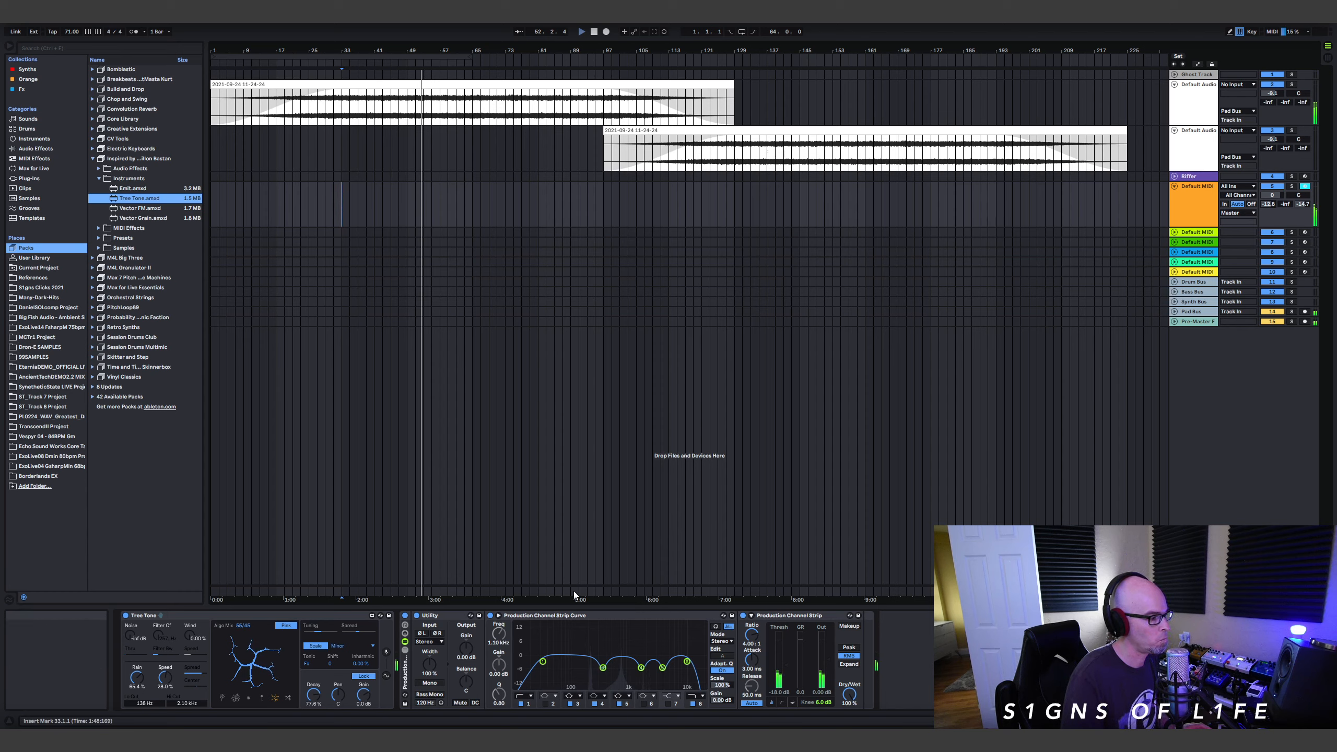
{"action": "left_click_drag", "start_coordinate": [466, 647], "coordinate": [466, 659]}
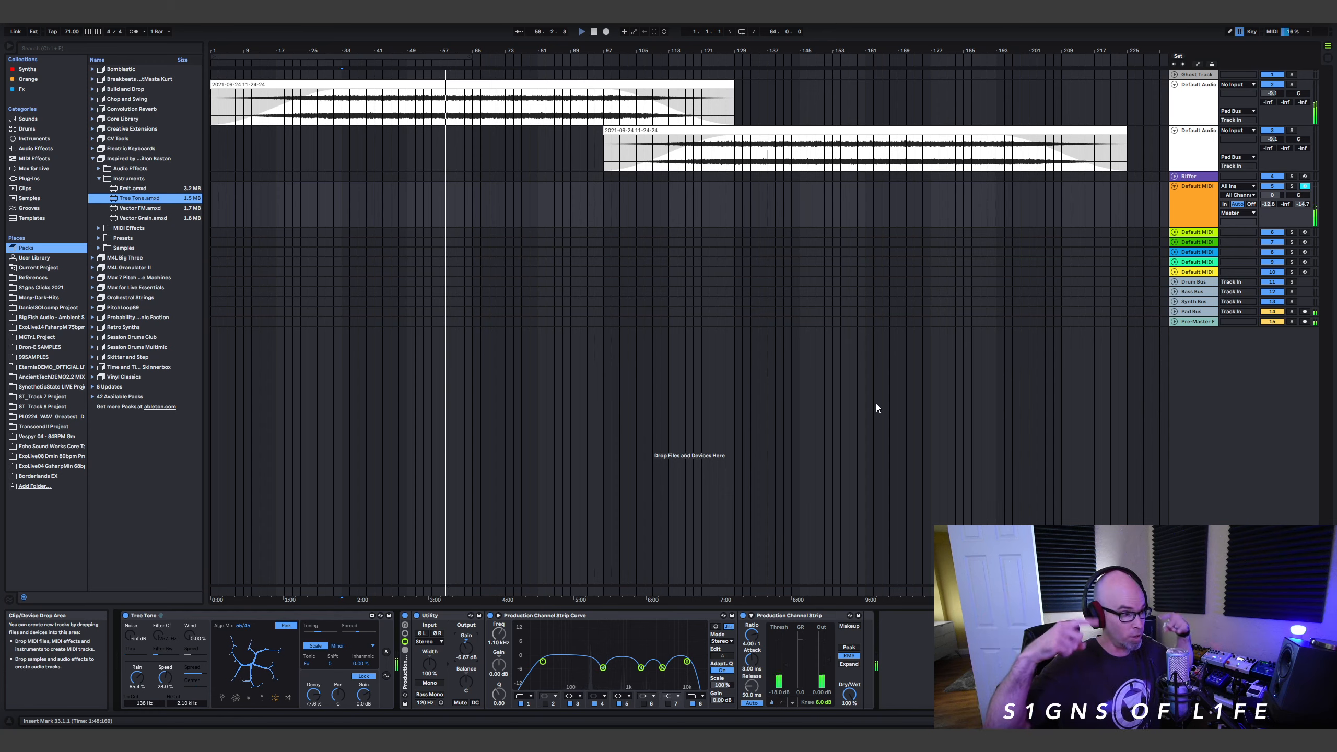
Route the orange MIDI track to Synth Bus, lower its volume to about -1.8 dB and unfold the lime MIDI track below.
{"action": "left_click", "coordinate": [1235, 213]}
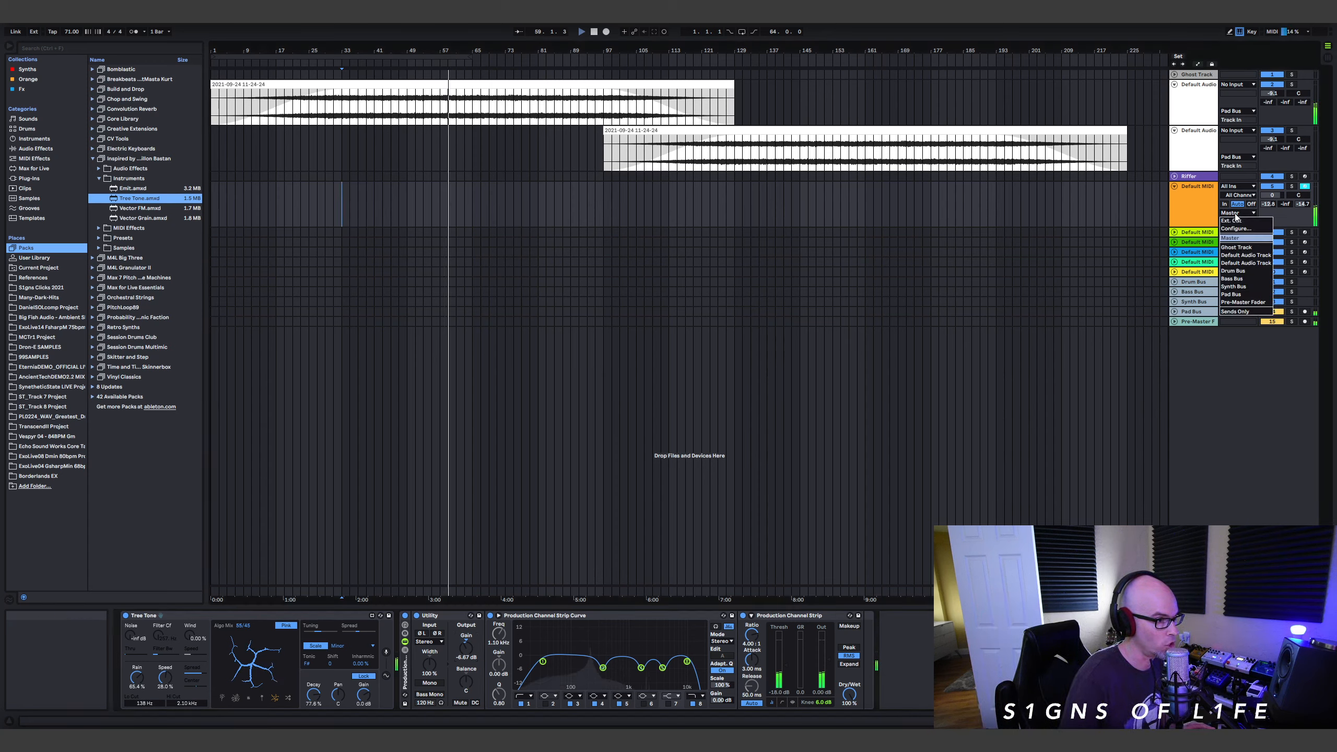
{"action": "left_click", "coordinate": [1237, 287]}
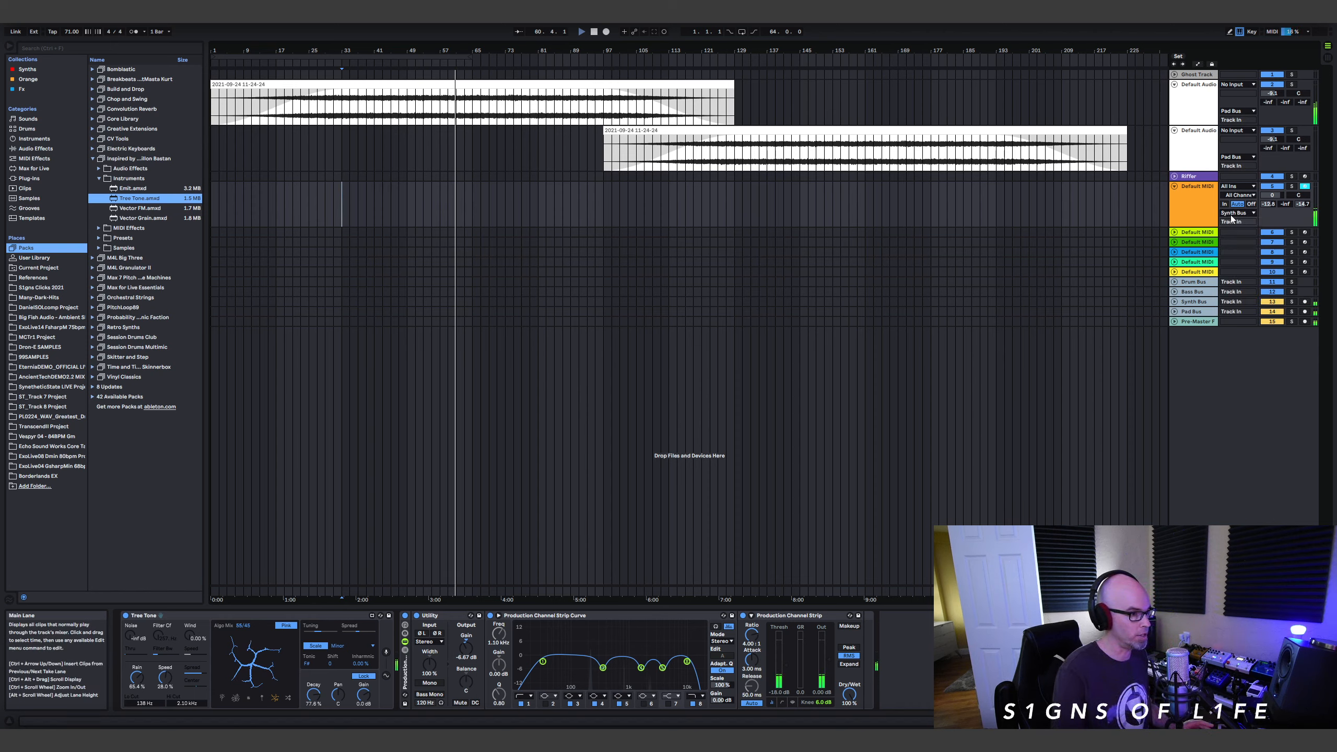
{"action": "left_click", "coordinate": [1175, 232]}
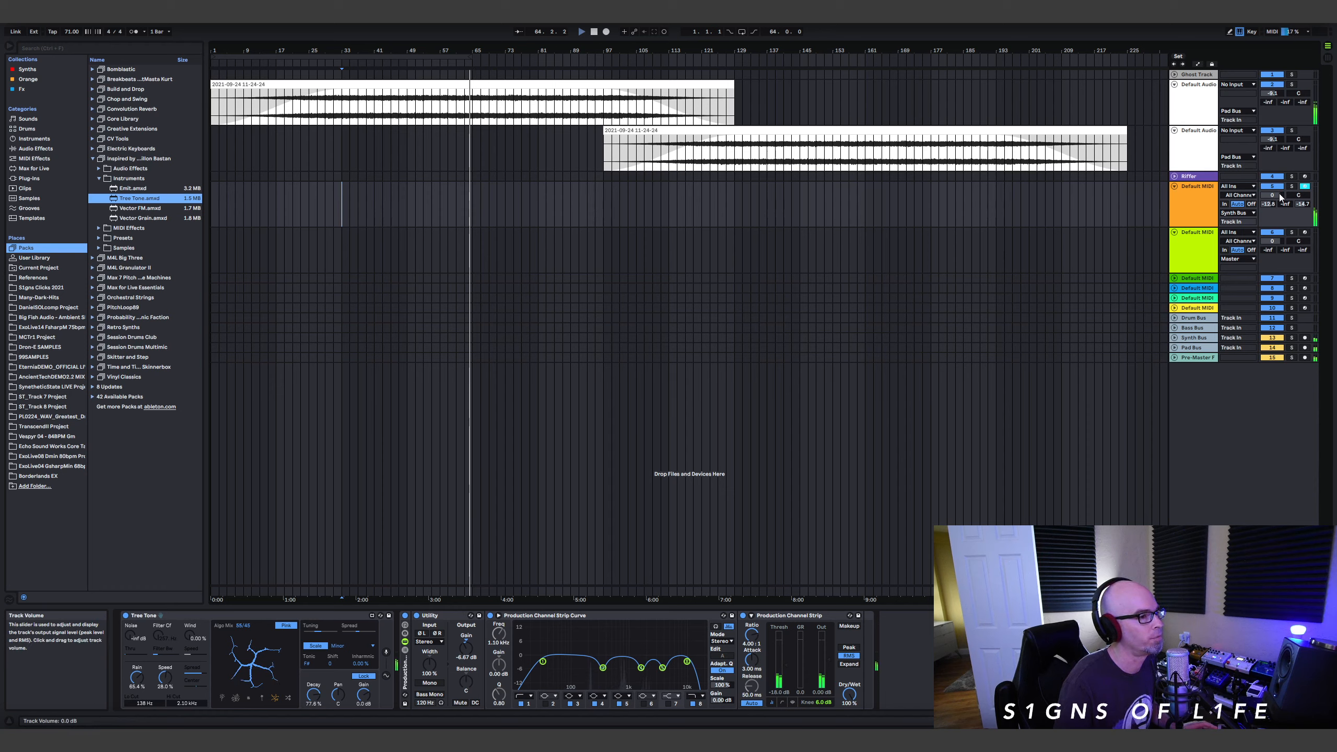
{"action": "left_click_drag", "start_coordinate": [1274, 194], "coordinate": [1273, 196]}
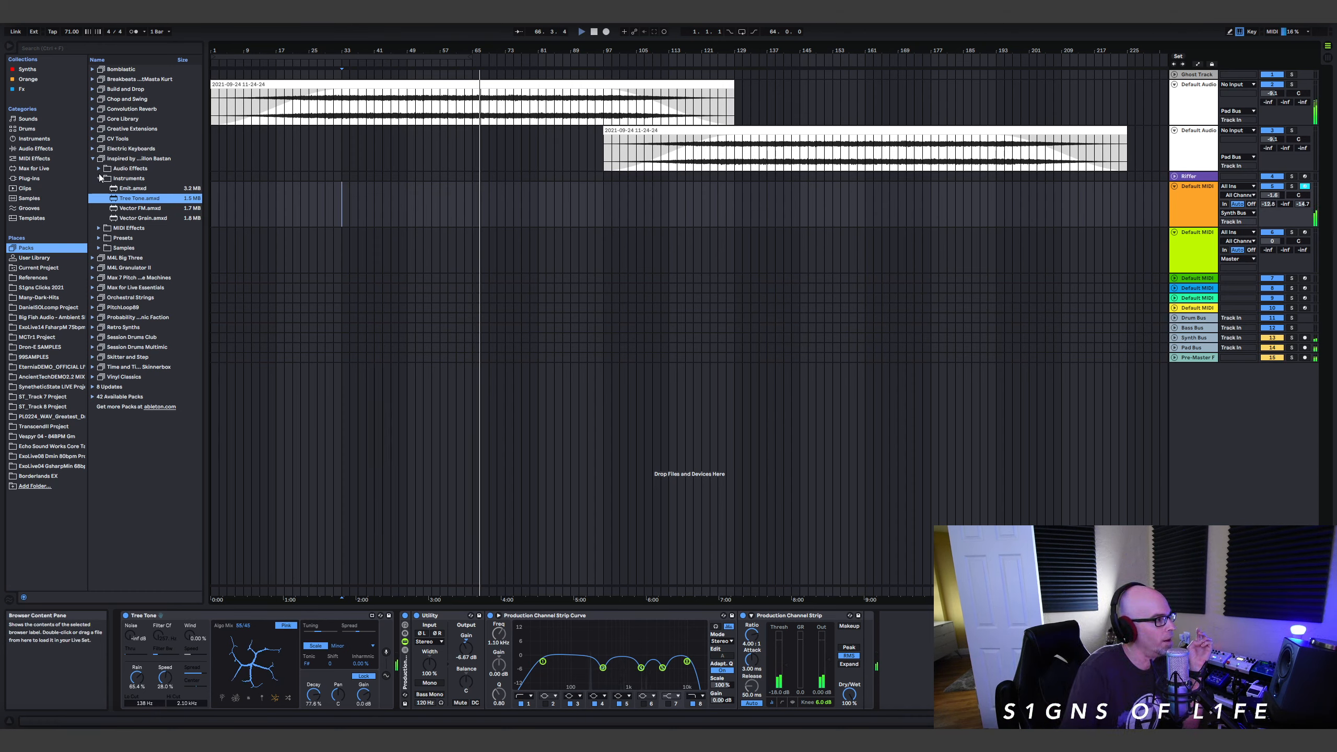
Load the Bouncy Notes MIDI effect from the Inspired by Nature pack onto the lime Default MIDI track.
{"action": "left_click", "coordinate": [98, 178]}
{"action": "left_click", "coordinate": [98, 188]}
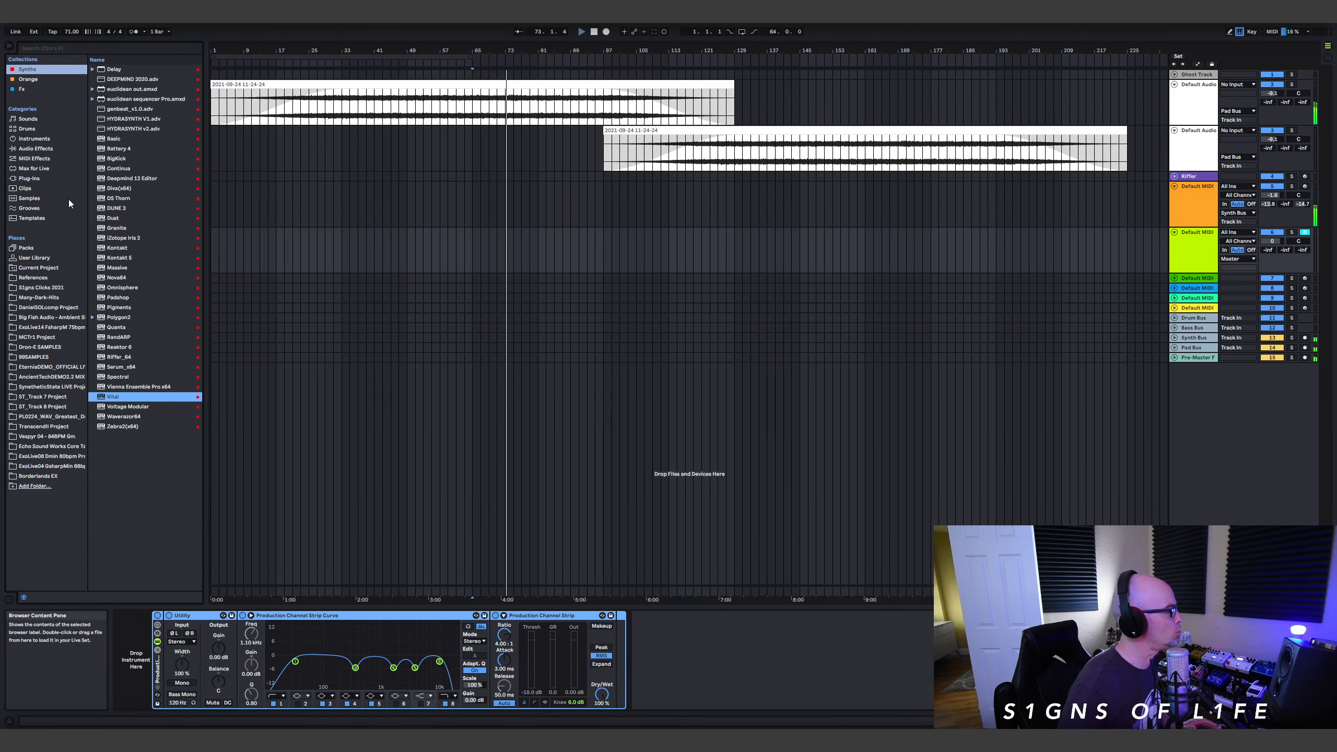
{"action": "left_click", "coordinate": [32, 247]}
{"action": "left_click_drag", "start_coordinate": [127, 199], "coordinate": [127, 652]}
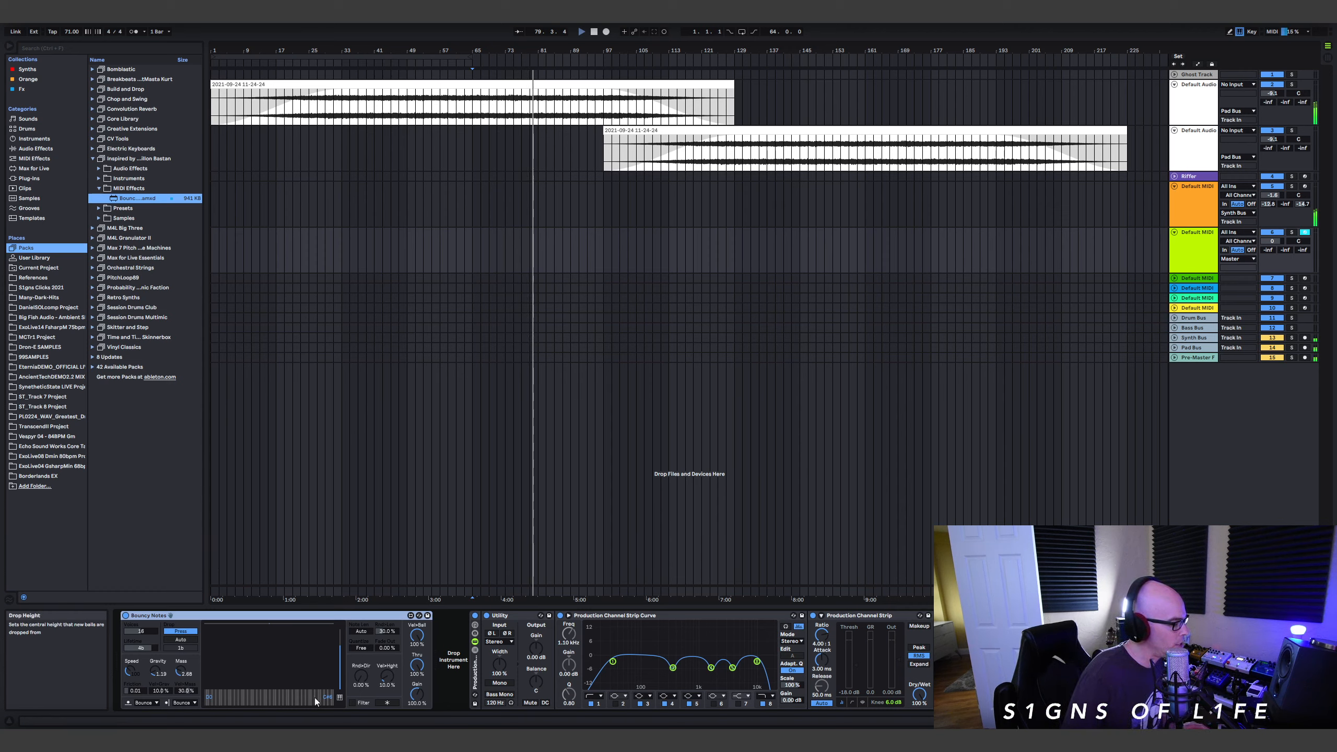
Show Bouncy Notes' piano roll settings and set the scale to Minor with F# as the tonic.
{"action": "left_click", "coordinate": [340, 698]}
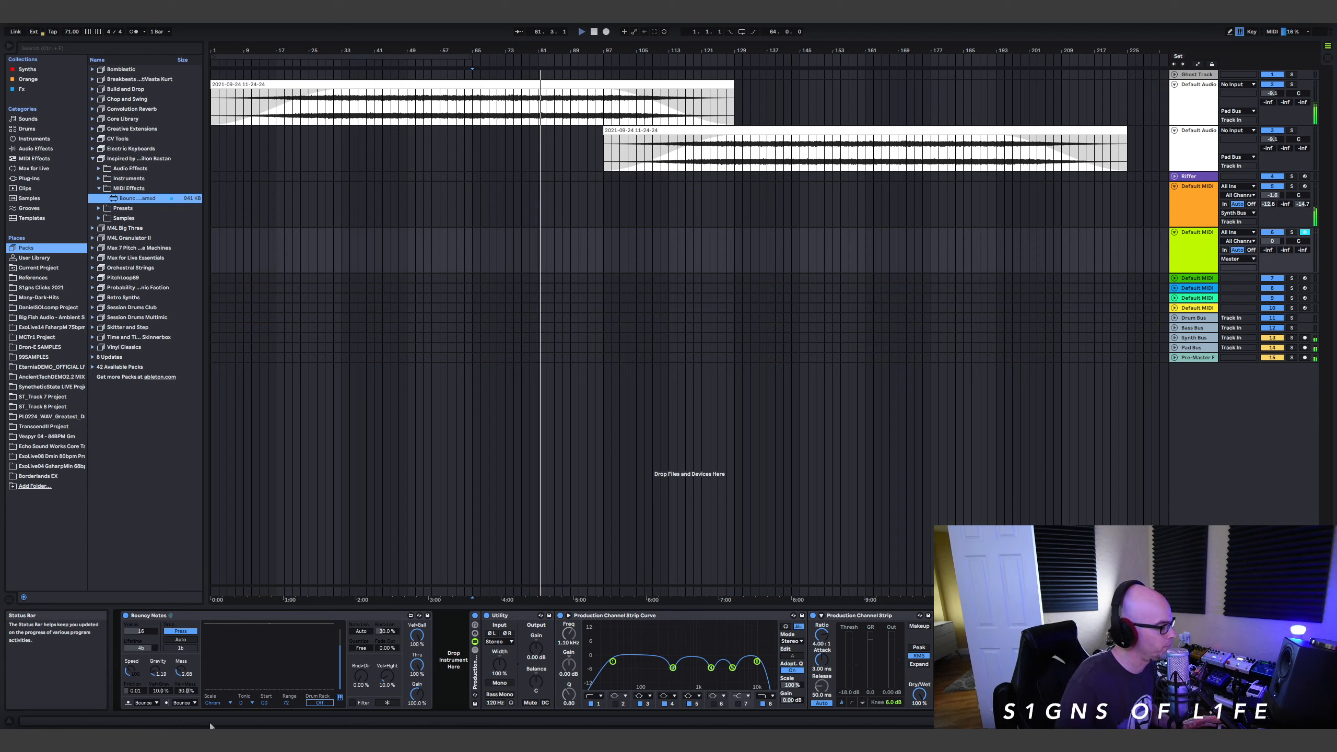
{"action": "left_click", "coordinate": [215, 702]}
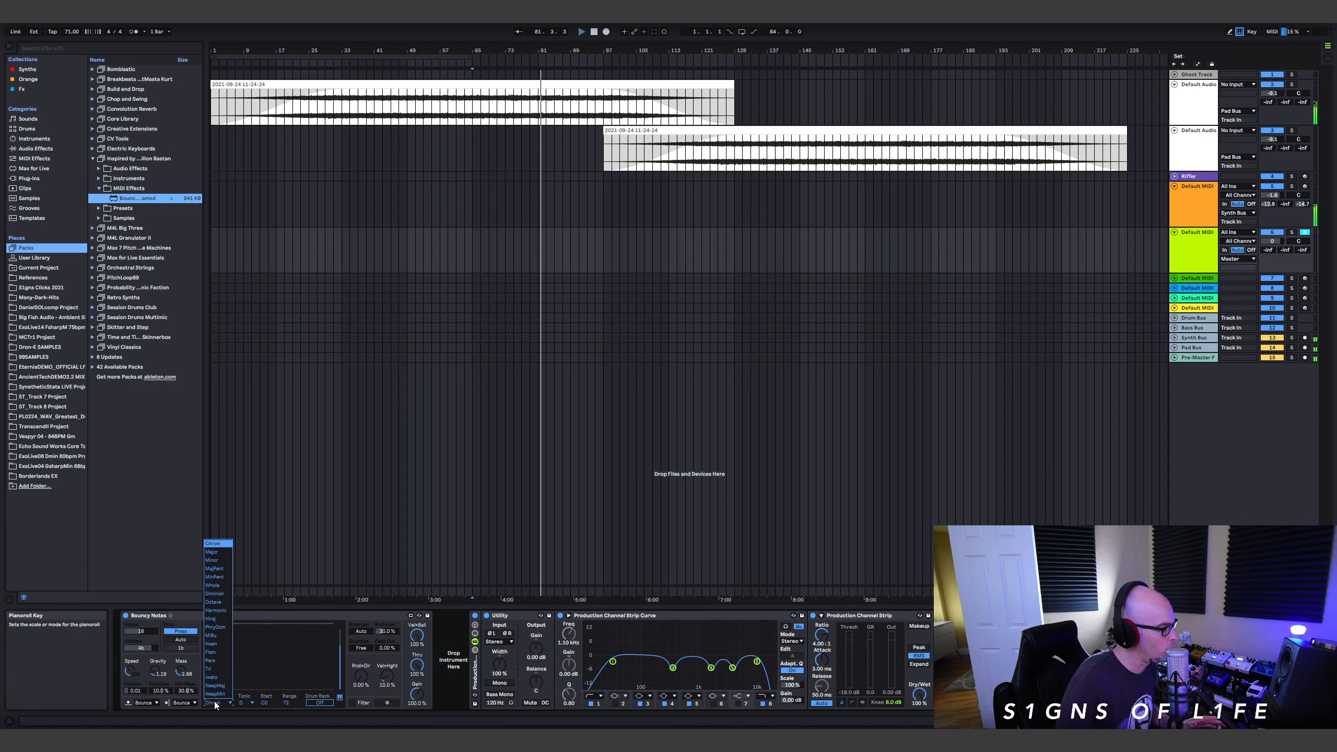
{"action": "left_click", "coordinate": [224, 560]}
{"action": "left_click", "coordinate": [246, 702]}
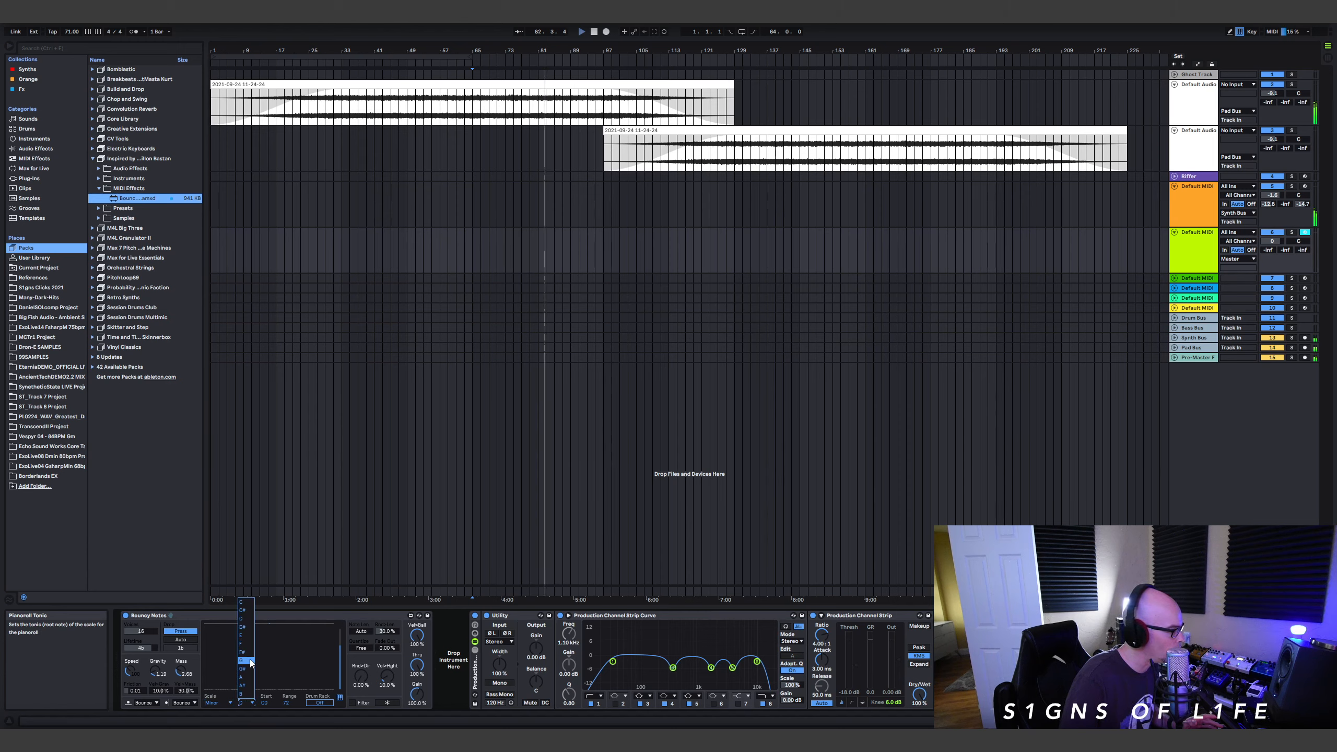
{"action": "left_click", "coordinate": [244, 654]}
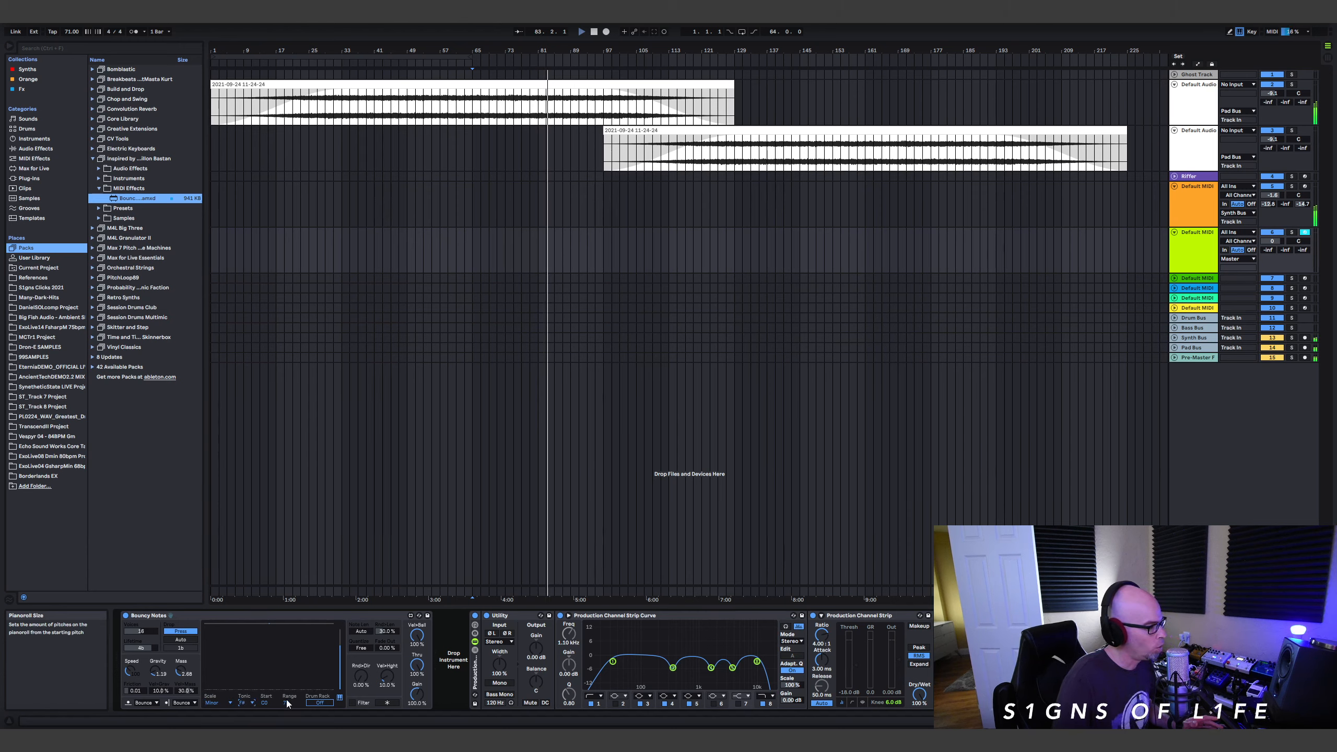
Set Bouncy Notes' range to 31, turn on Auto, raise the ball duration to 10 s and adjust the ball voices.
{"action": "left_click_drag", "start_coordinate": [287, 703], "coordinate": [286, 703]}
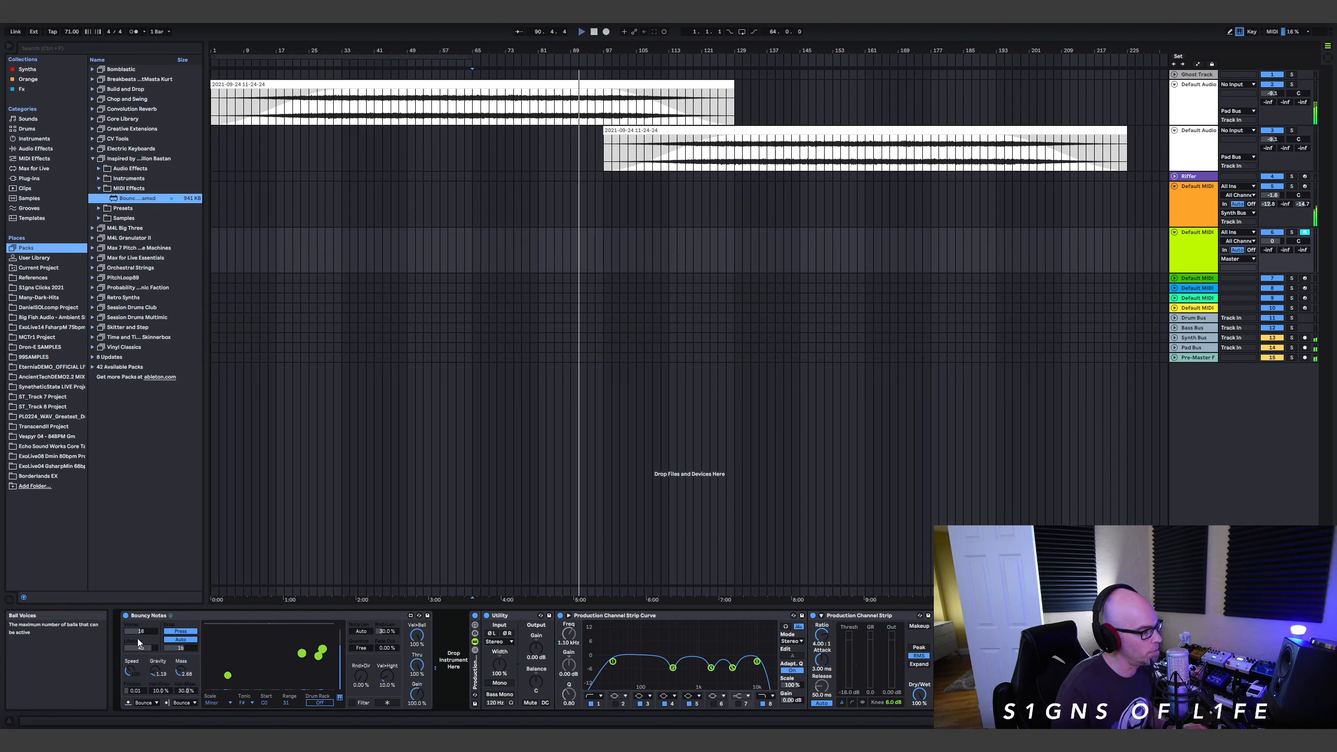
{"action": "left_click_drag", "start_coordinate": [140, 650], "coordinate": [140, 629]}
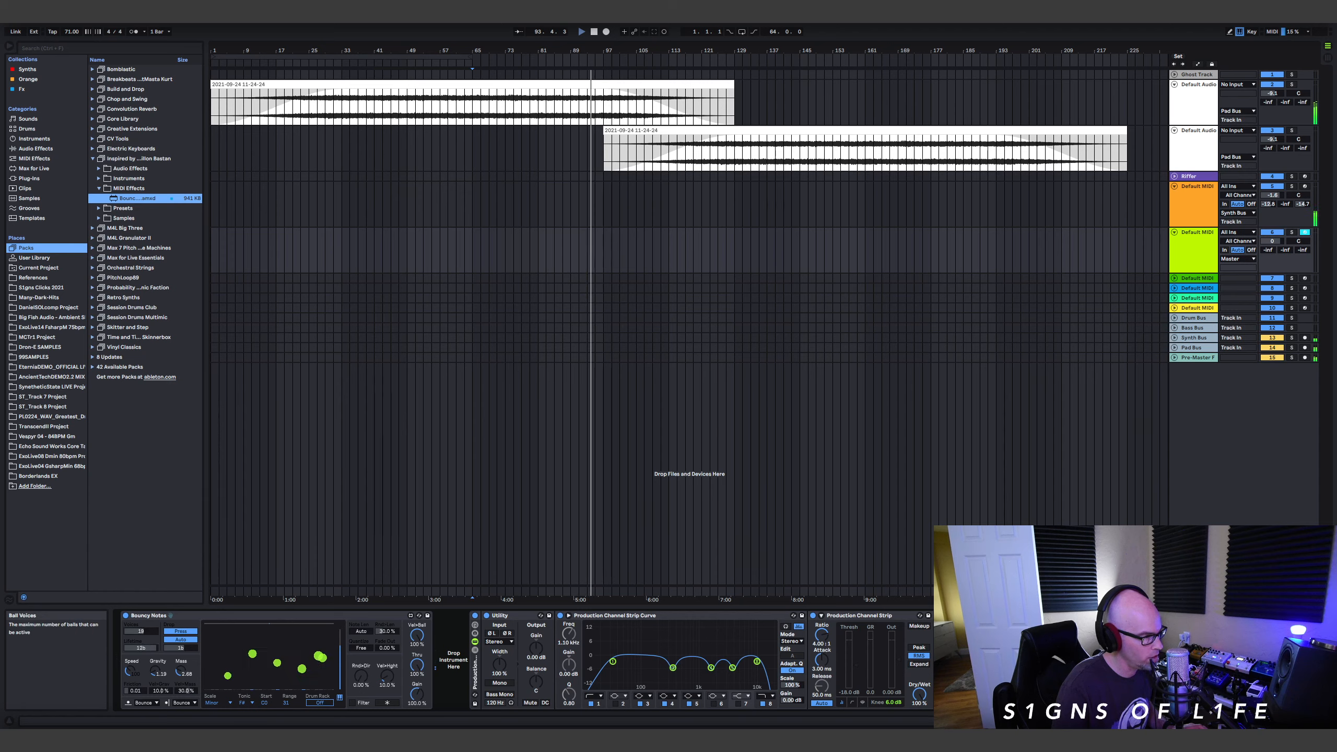
{"action": "left_click_drag", "start_coordinate": [140, 631], "coordinate": [140, 635]}
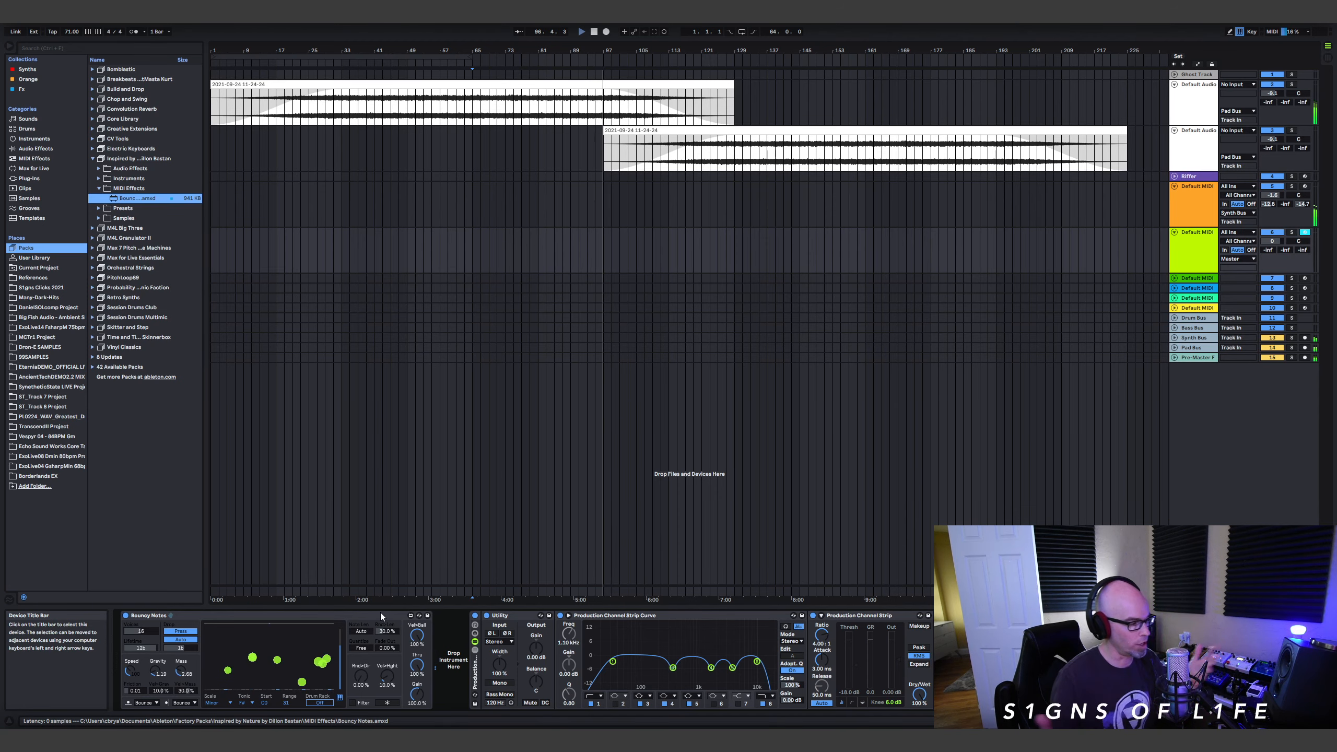
Load the Vital synth from the Synths collection after Bouncy Notes and move its window clear of the track controls.
{"action": "left_click", "coordinate": [27, 69]}
{"action": "left_click", "coordinate": [108, 397]}
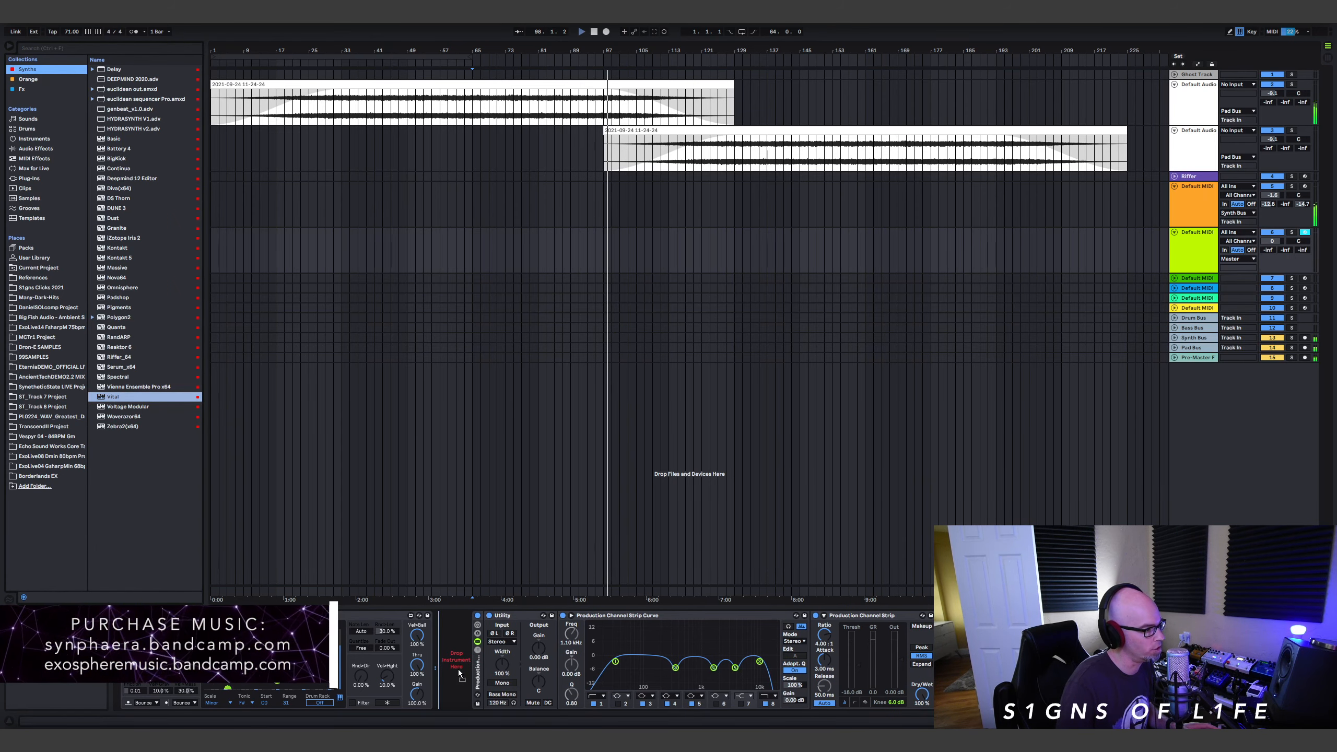
{"action": "left_click_drag", "start_coordinate": [108, 397], "coordinate": [737, 513]}
{"action": "left_click_drag", "start_coordinate": [1092, 121], "coordinate": [780, 136]}
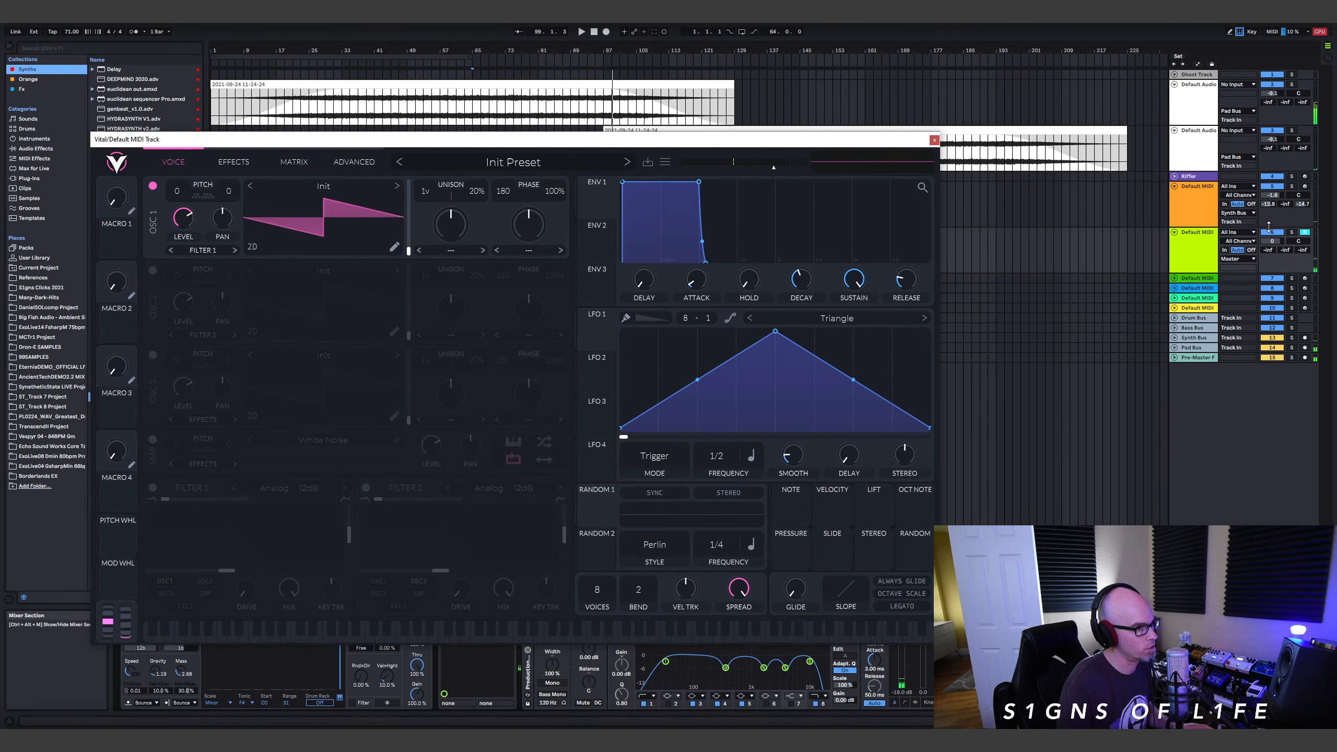
Set the lime MIDI track's volume to -13.7 dB and route its output to Pad Bus.
{"action": "left_click", "coordinate": [1246, 260]}
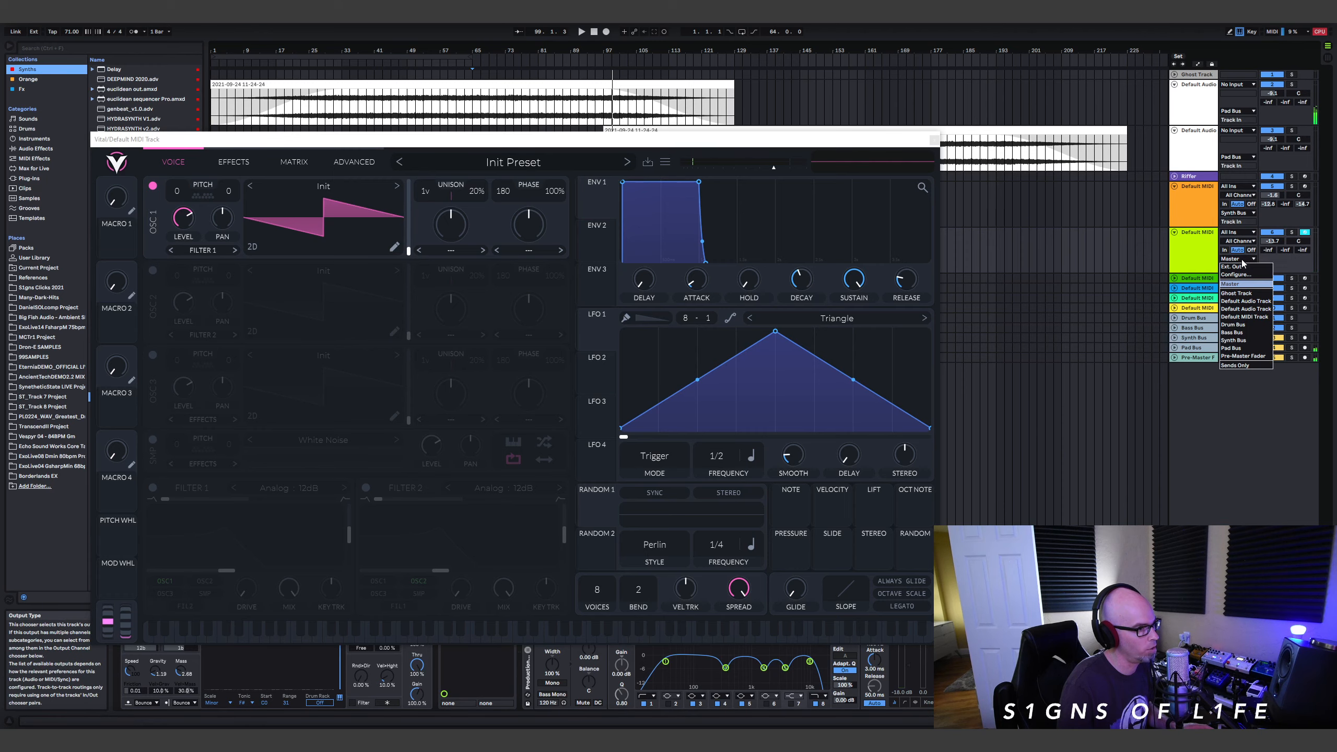
{"action": "left_click", "coordinate": [1248, 350]}
{"action": "left_click_drag", "start_coordinate": [682, 146], "coordinate": [940, 146]}
Load the preset "Anomaly - PD Fundamental" from Vital's User folder and close the Vital window.
{"action": "left_click", "coordinate": [771, 162]}
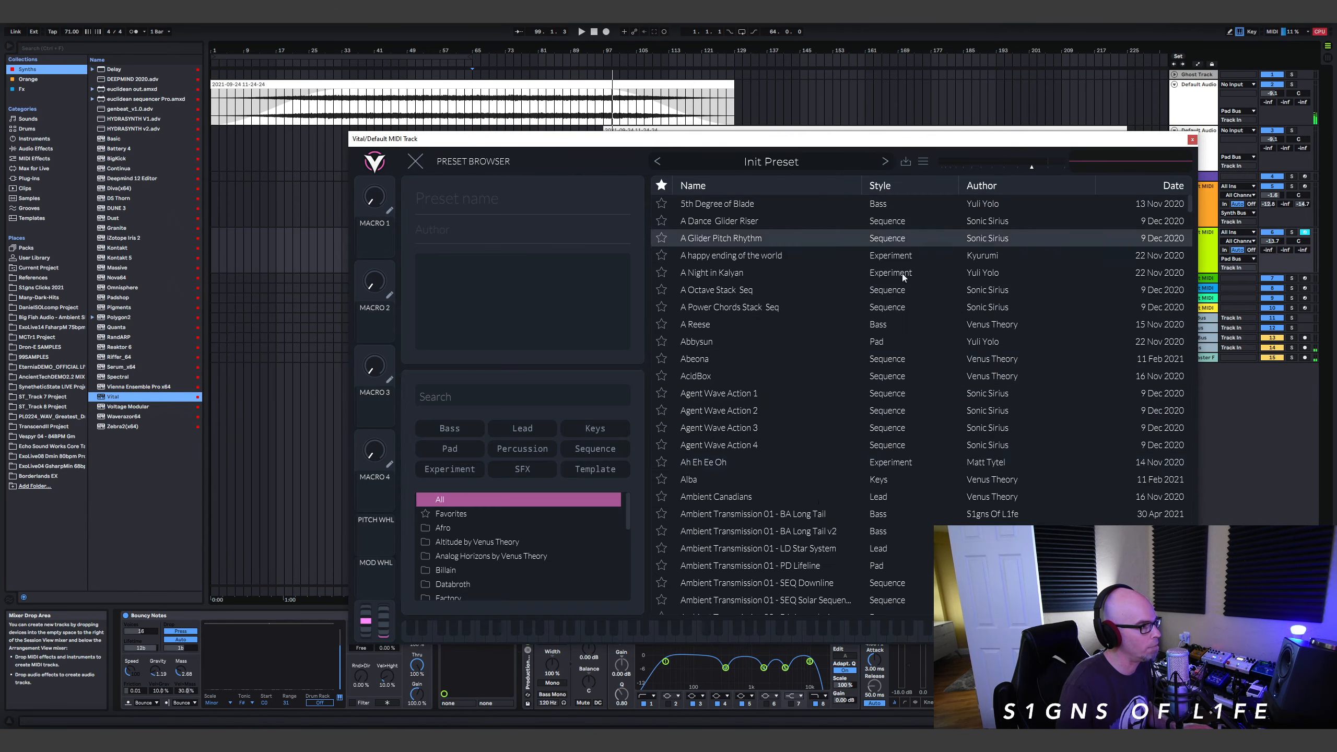
{"action": "scroll", "coordinate": [475, 585], "scroll_direction": "down", "scroll_amount": 5}
{"action": "scroll", "coordinate": [475, 585], "scroll_direction": "down", "scroll_amount": 3}
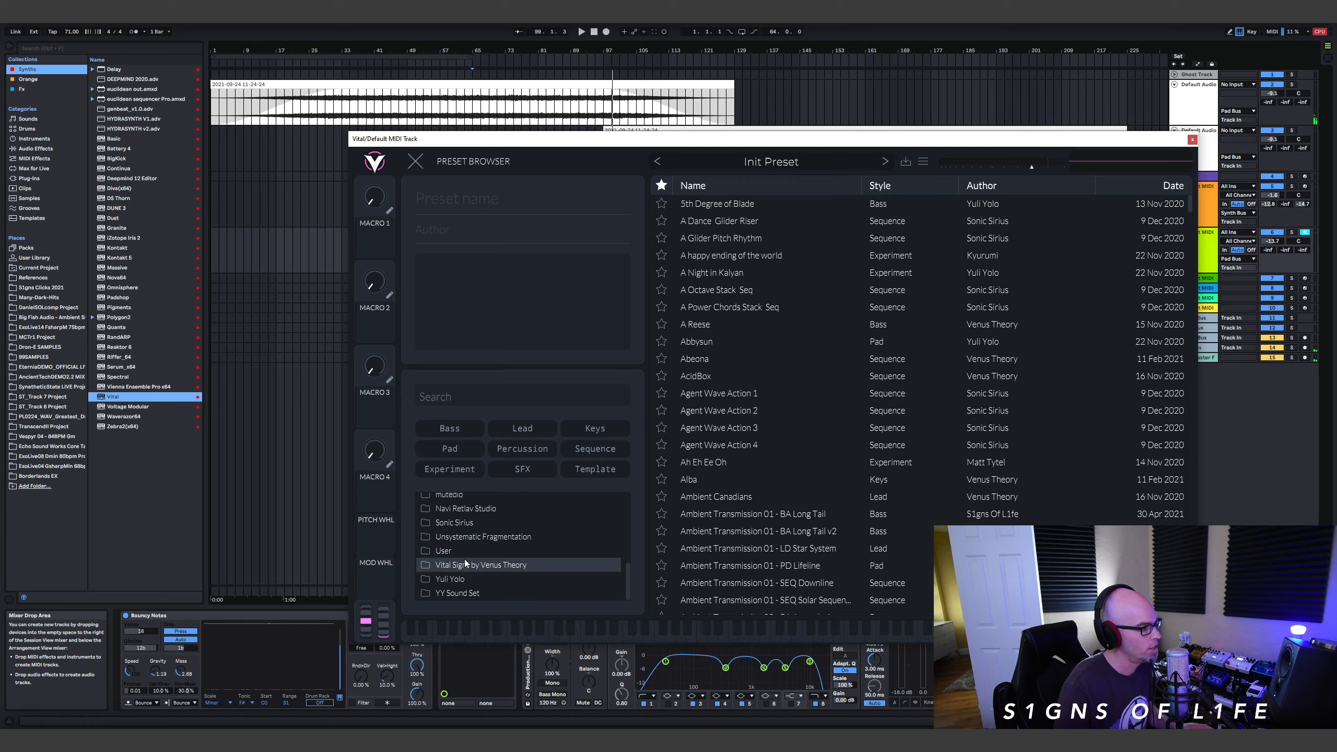
{"action": "left_click", "coordinate": [473, 551]}
{"action": "scroll", "coordinate": [786, 476], "scroll_direction": "down", "scroll_amount": 8}
{"action": "scroll", "coordinate": [785, 476], "scroll_direction": "down", "scroll_amount": 7}
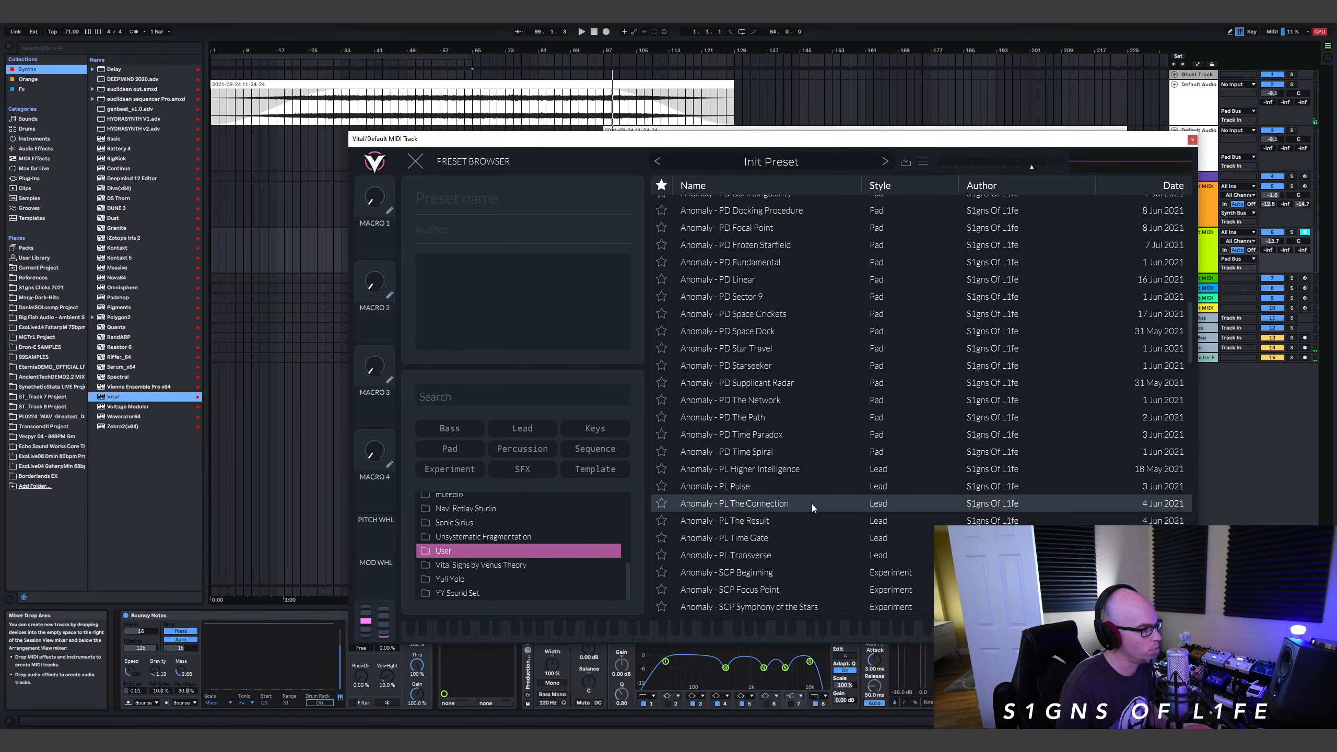
{"action": "left_click", "coordinate": [790, 335]}
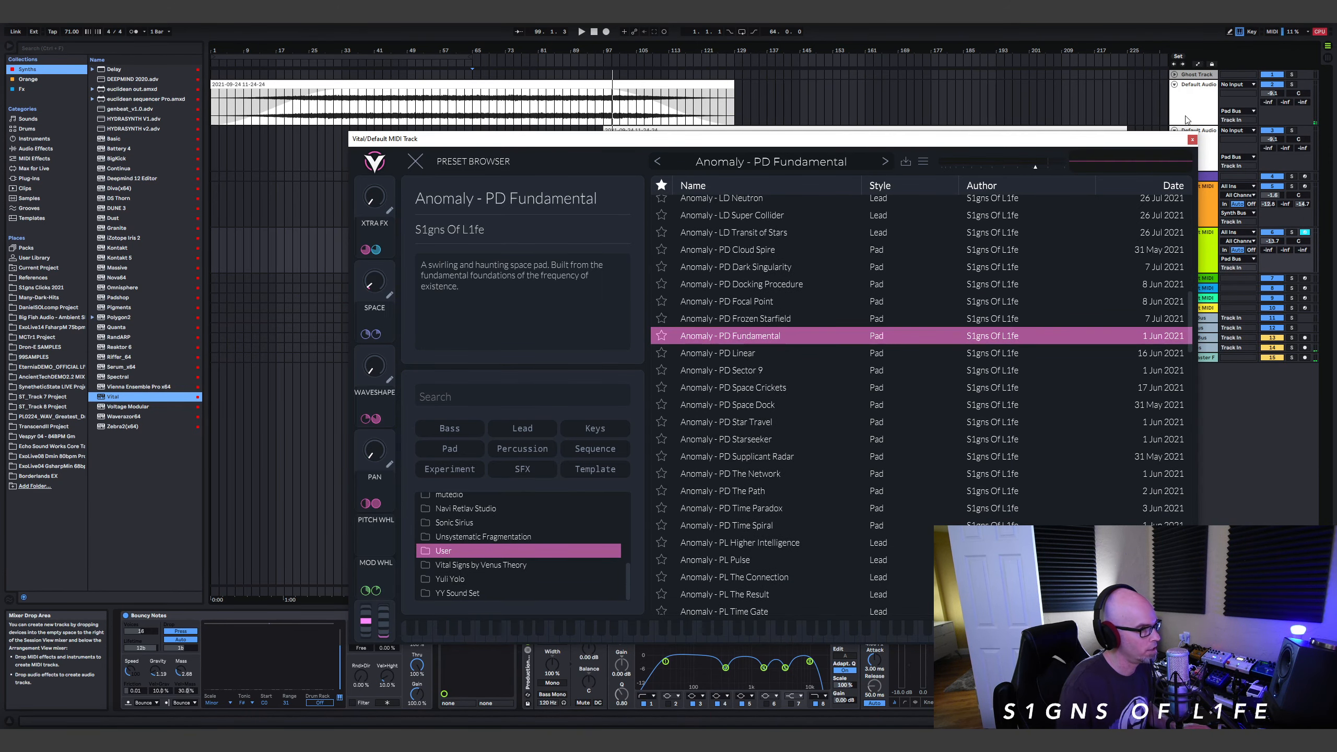
{"action": "left_click", "coordinate": [1192, 139]}
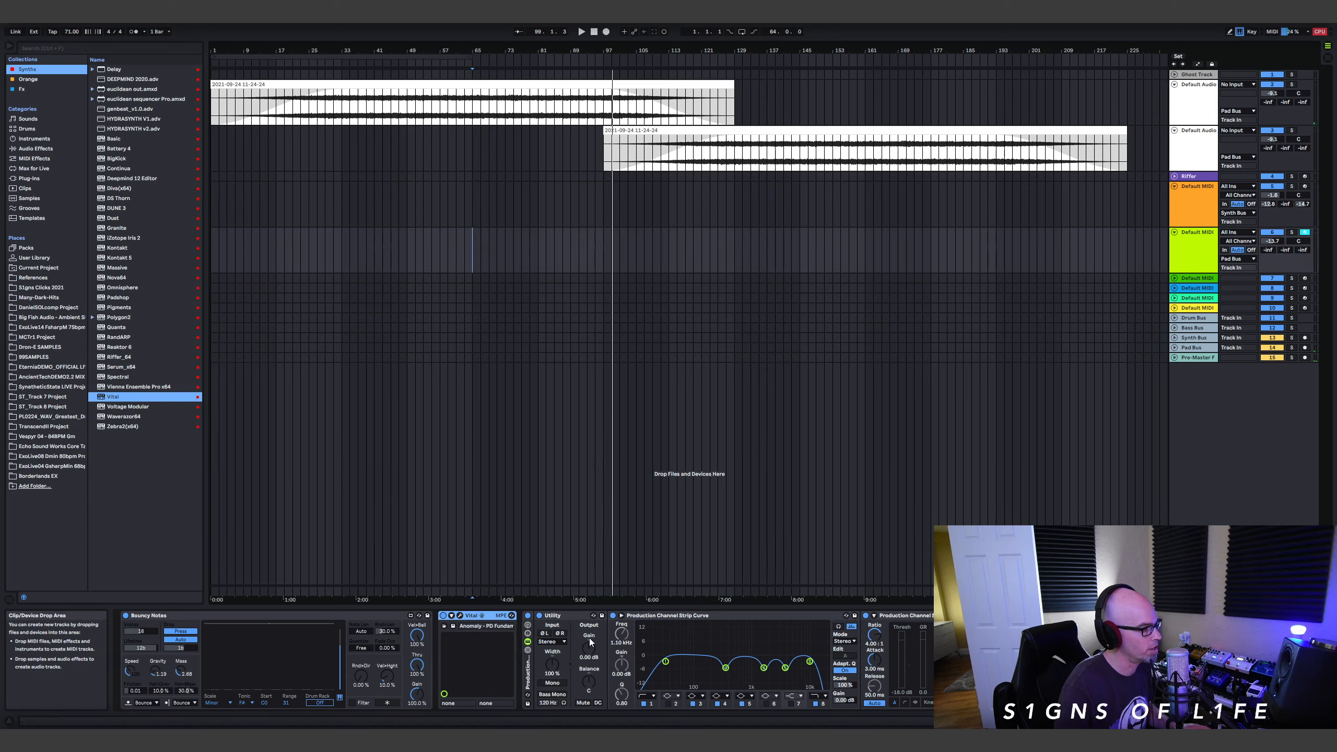
Play the arrangement and set the Utility gain on the lime MIDI track to -4.44 dB.
{"action": "key", "text": "space"}
{"action": "mouse_move", "coordinate": [594, 651]}
{"action": "left_mouse_down"}
{"action": "mouse_move", "coordinate": [594, 676]}
{"action": "mouse_move", "coordinate": [588, 638]}
{"action": "mouse_move", "coordinate": [589, 650]}
{"action": "left_mouse_up"}
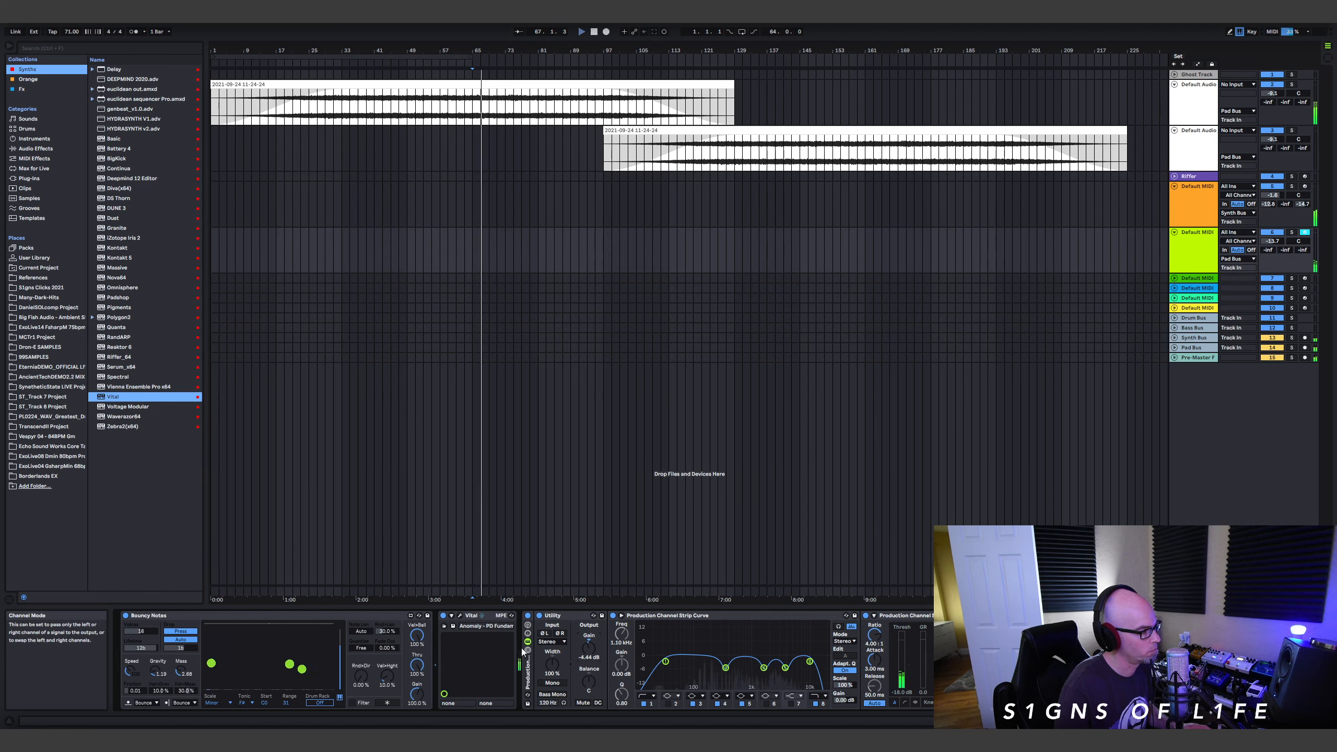
Raise the start note of Bouncy Notes' piano roll and solo the lime MIDI track to listen to it.
{"action": "left_click", "coordinate": [267, 702]}
{"action": "left_click_drag", "start_coordinate": [269, 702], "coordinate": [267, 703]}
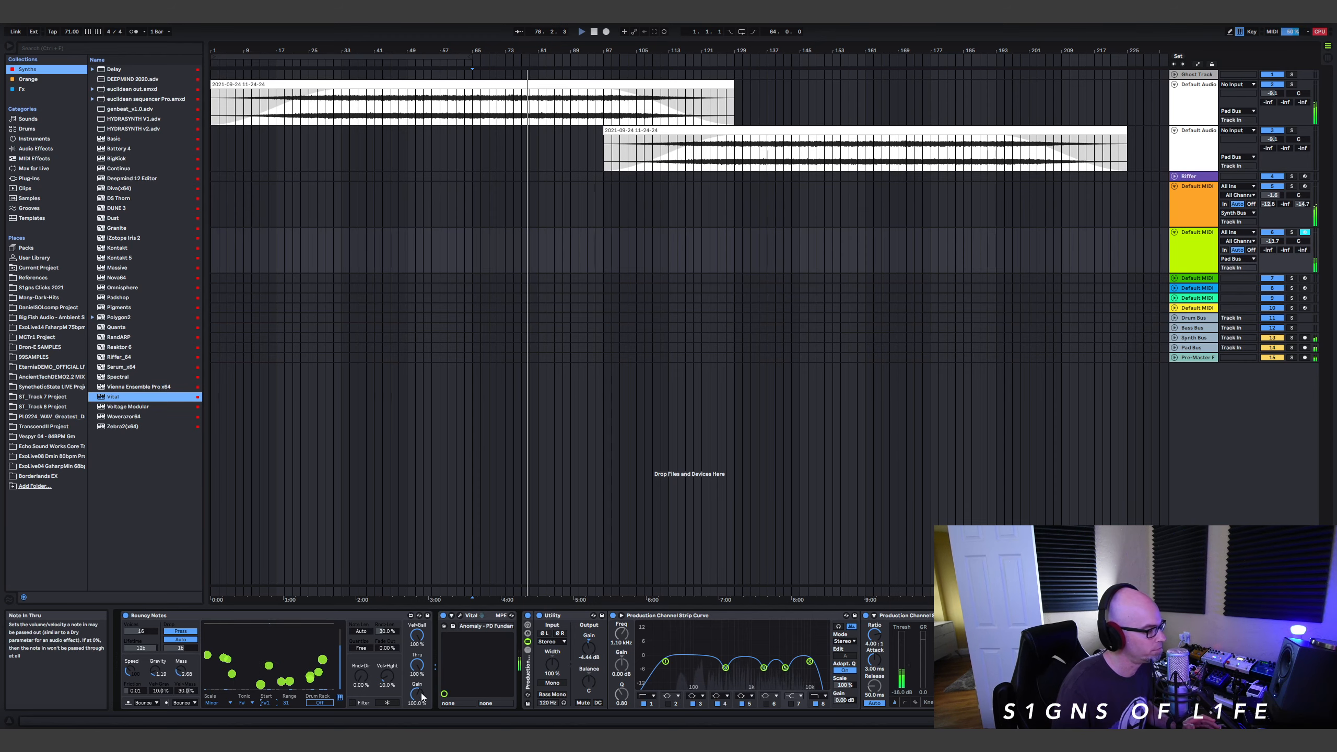
{"action": "left_click", "coordinate": [1291, 233]}
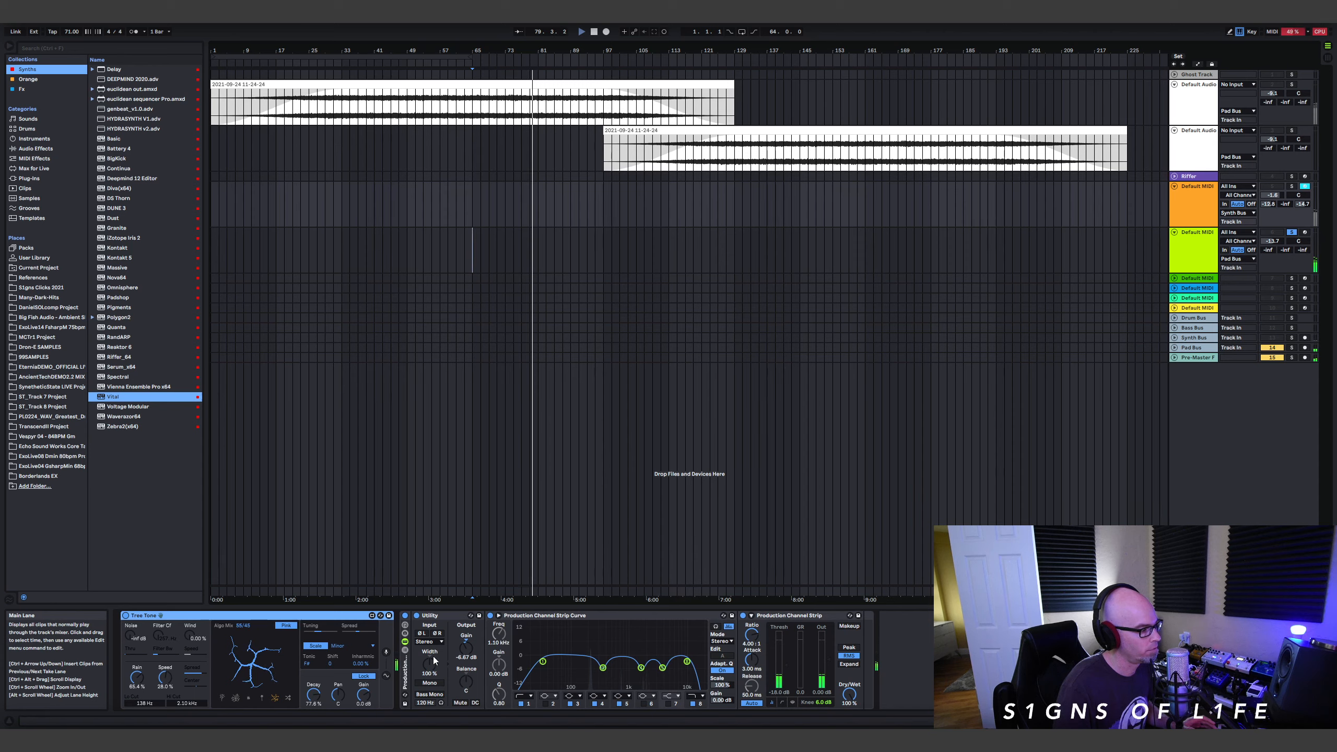
Set the lime MIDI track's Utility gain to 2.23 dB and Bouncy Notes' ball voices to 12, and unsolo the track.
{"action": "left_click", "coordinate": [1185, 243]}
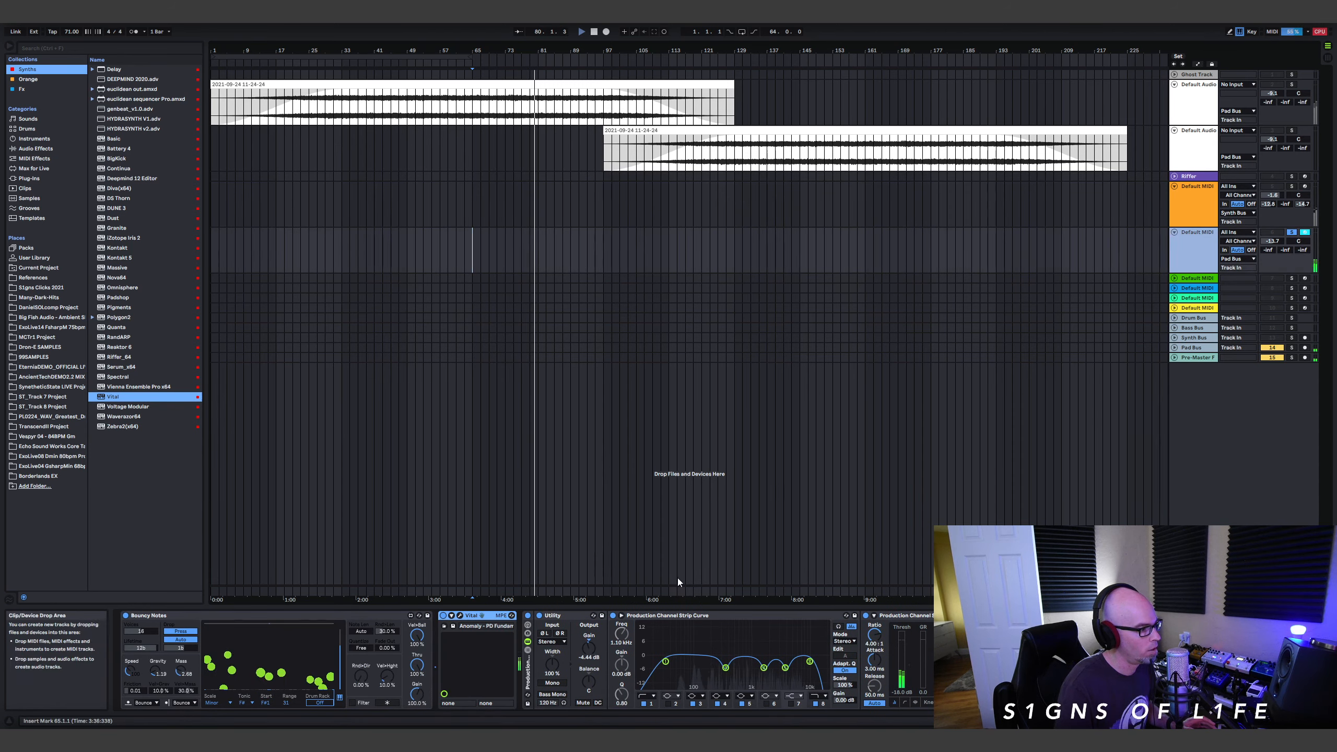
{"action": "left_click_drag", "start_coordinate": [588, 648], "coordinate": [587, 630]}
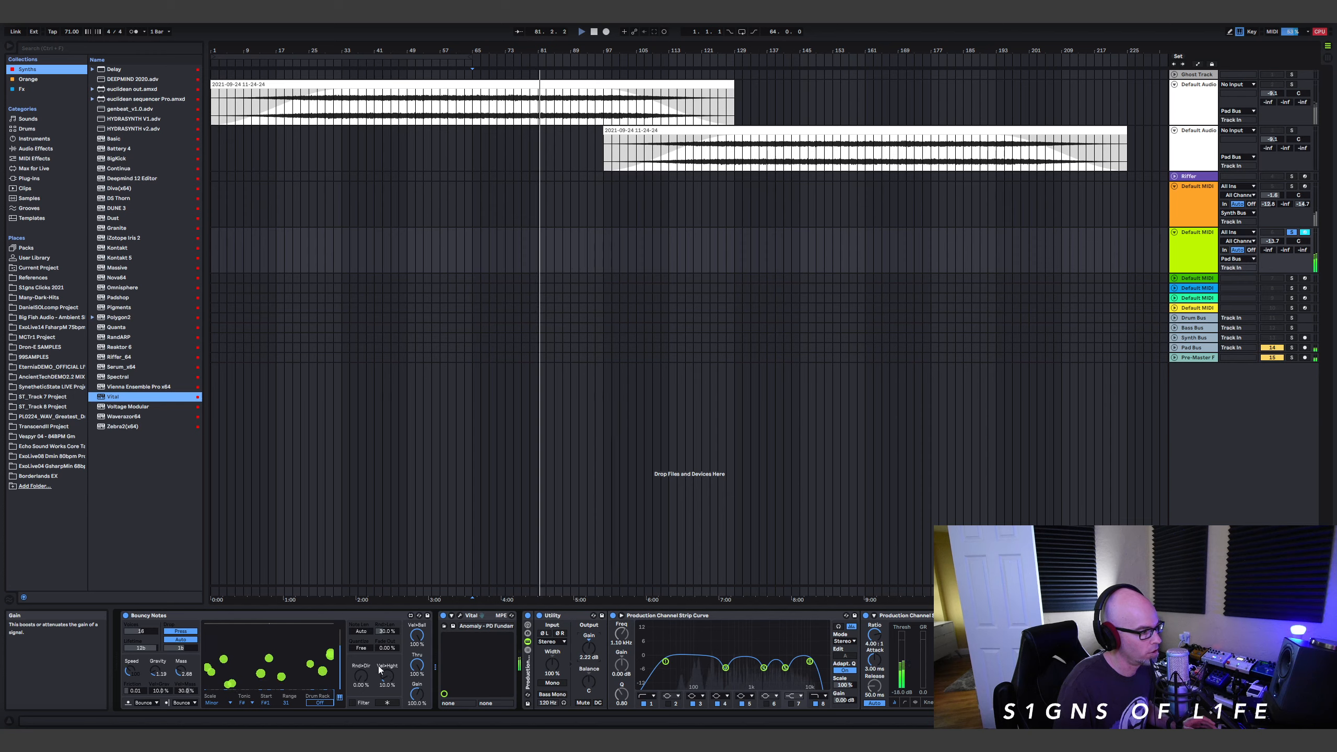
{"action": "left_click_drag", "start_coordinate": [142, 632], "coordinate": [141, 643]}
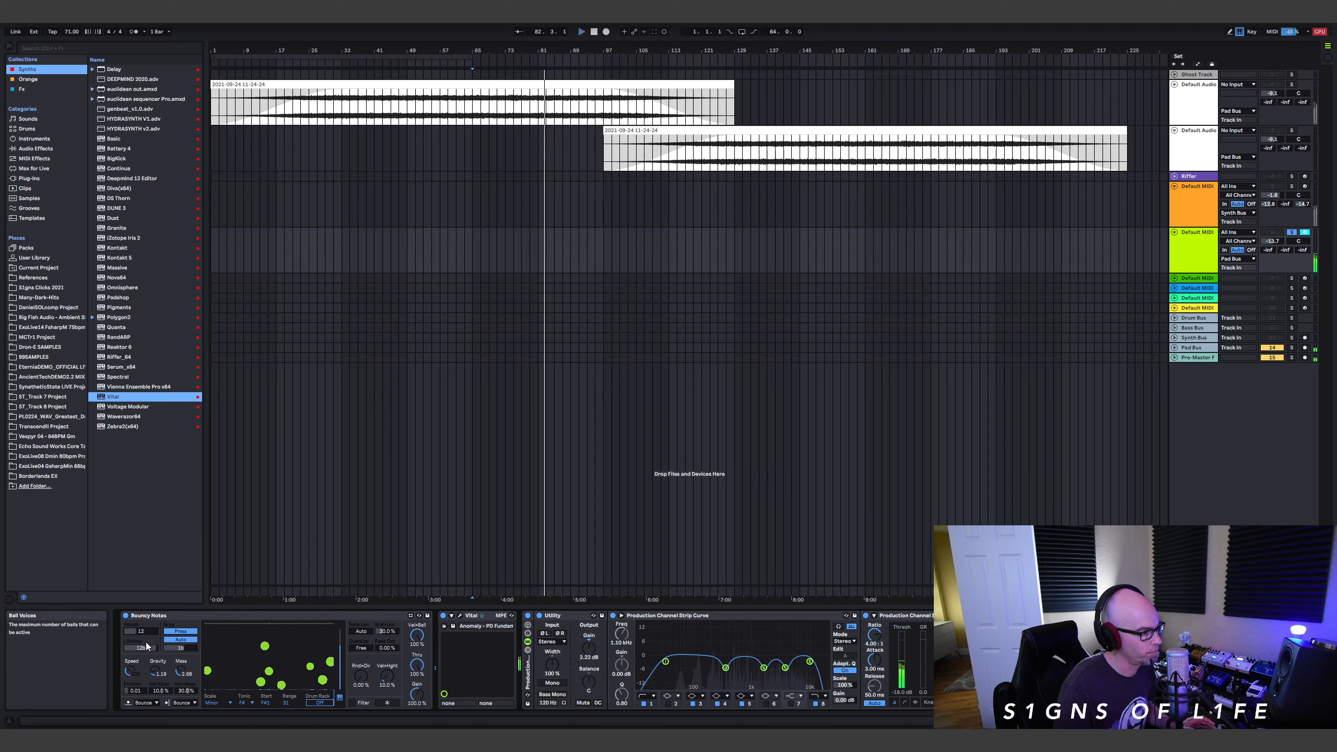
{"action": "left_click", "coordinate": [1292, 233]}
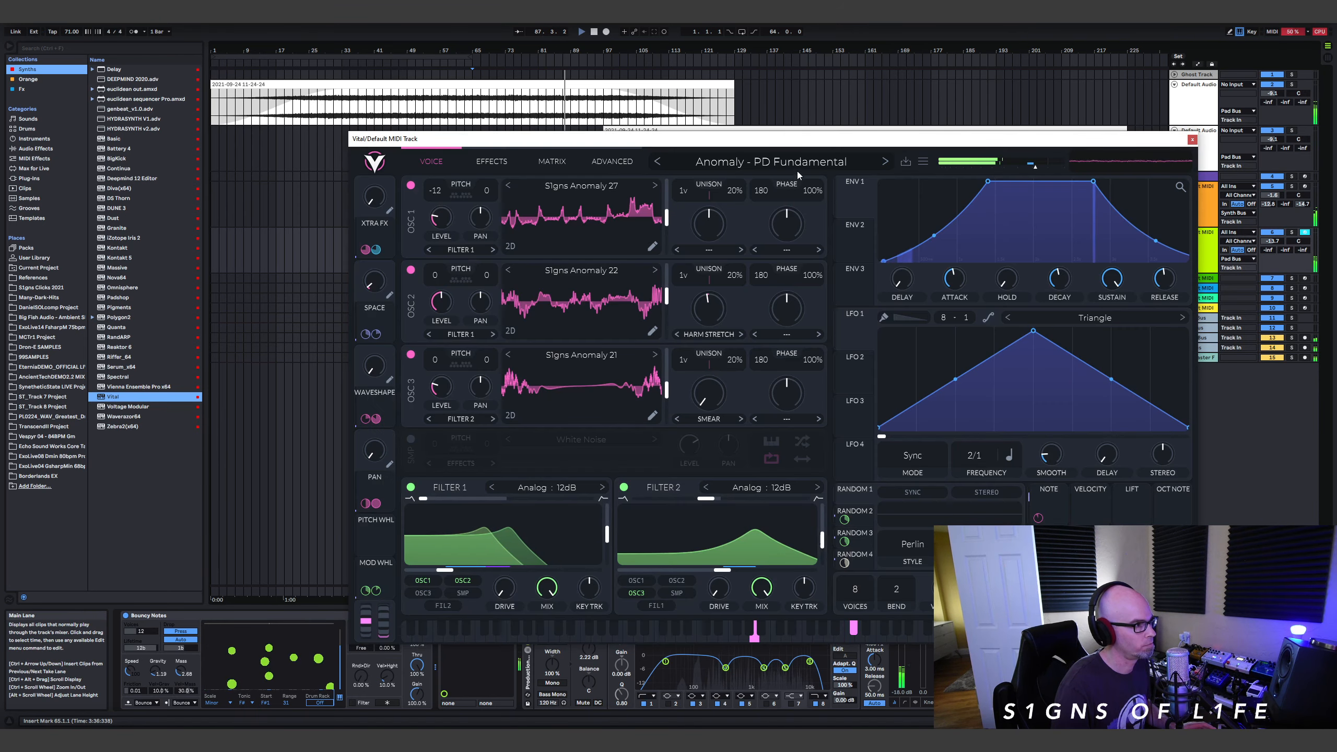
Audition "Ambient Transmission 05 - PD Starseed" from Vital's User folder and load "Ambient Transmission 05 - PD Iconic" instead.
{"action": "left_click", "coordinate": [788, 163]}
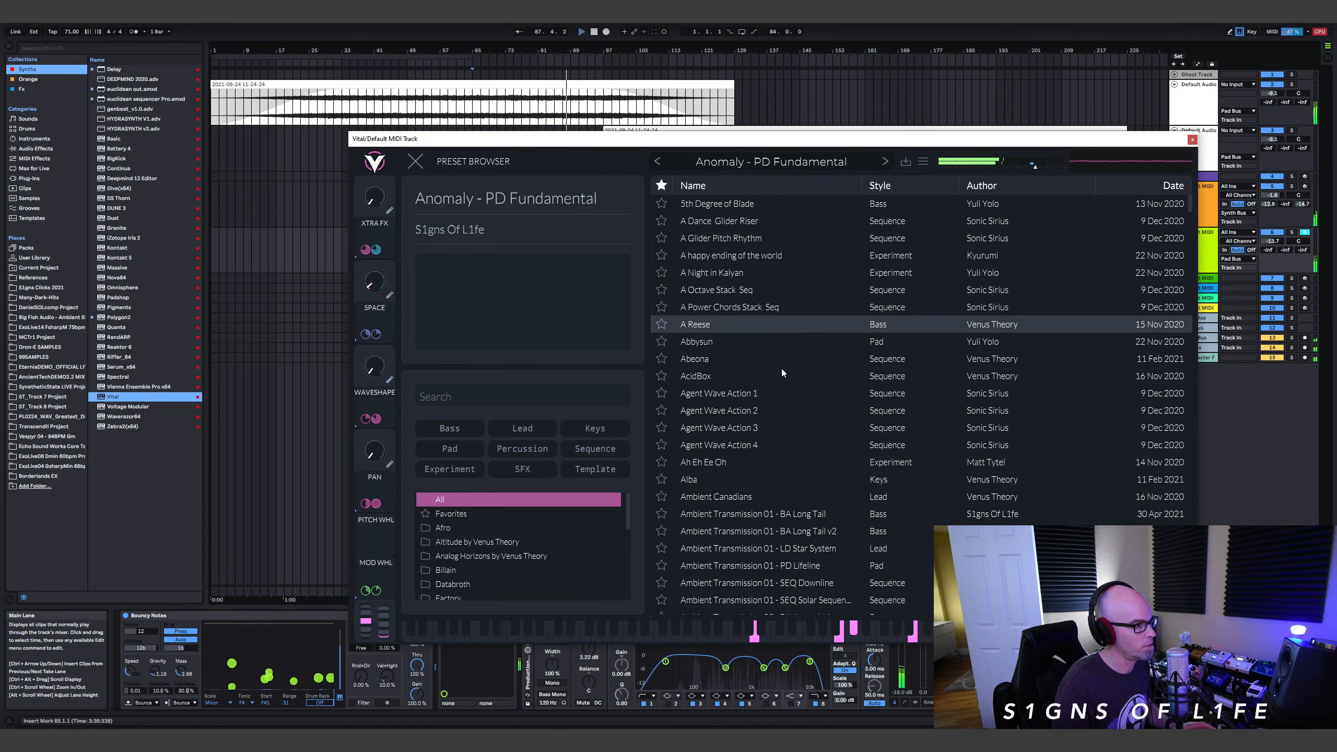
{"action": "scroll", "coordinate": [737, 447], "scroll_direction": "down", "scroll_amount": 3}
{"action": "scroll", "coordinate": [512, 549], "scroll_direction": "down", "scroll_amount": 5}
{"action": "left_click", "coordinate": [489, 581]}
{"action": "scroll", "coordinate": [810, 516], "scroll_direction": "down", "scroll_amount": 1}
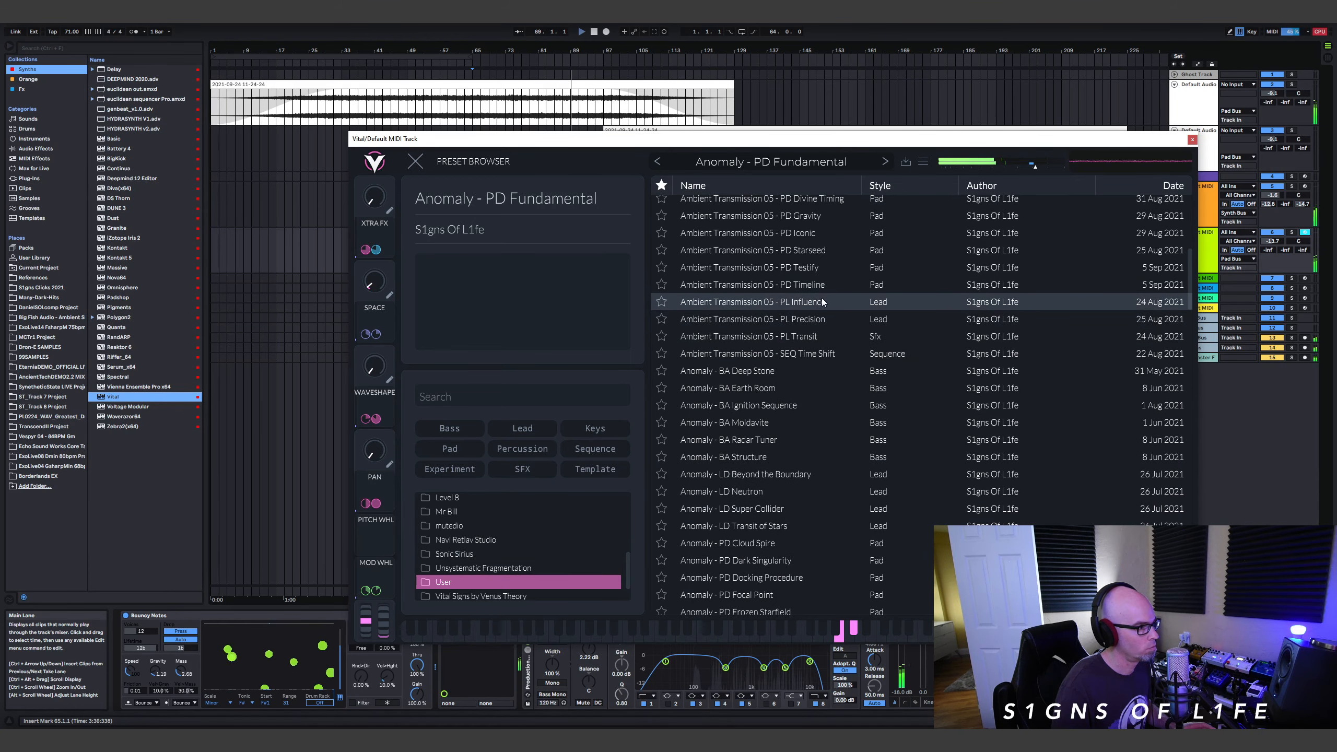
{"action": "left_click", "coordinate": [857, 251]}
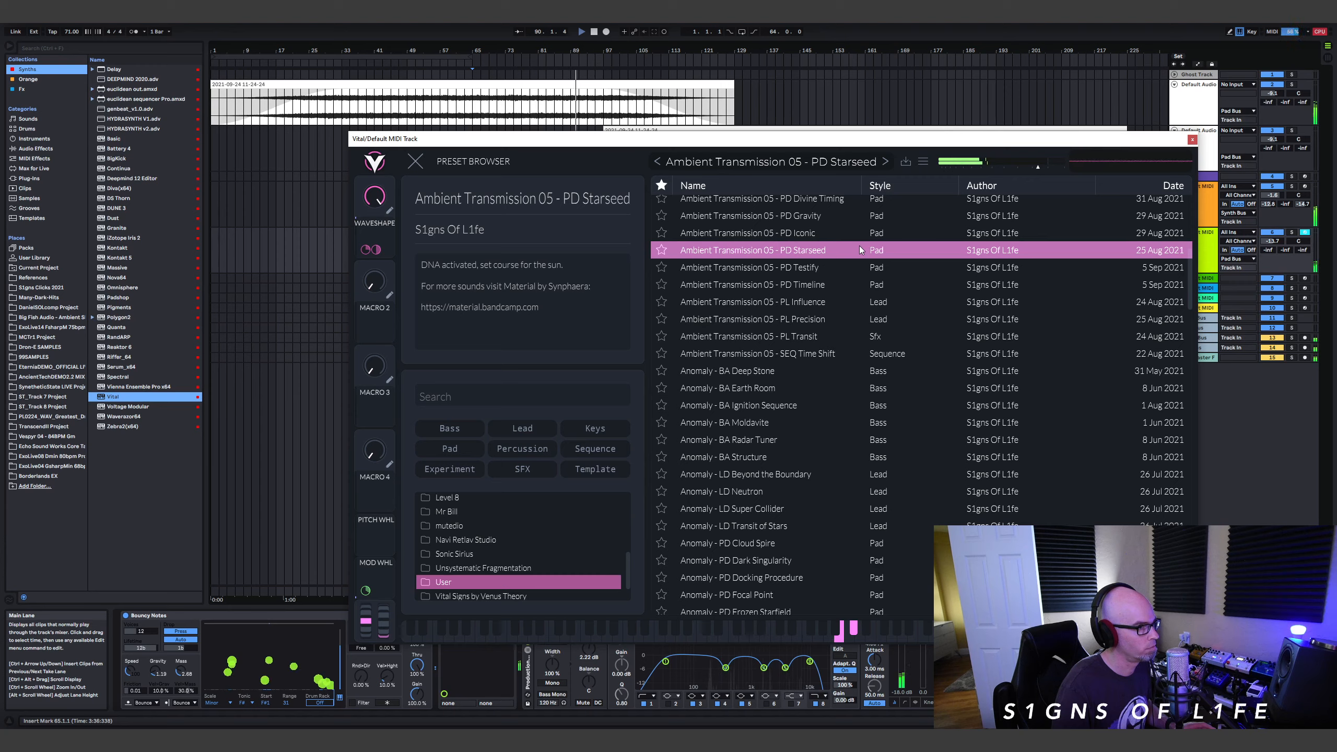
{"action": "left_click", "coordinate": [912, 236]}
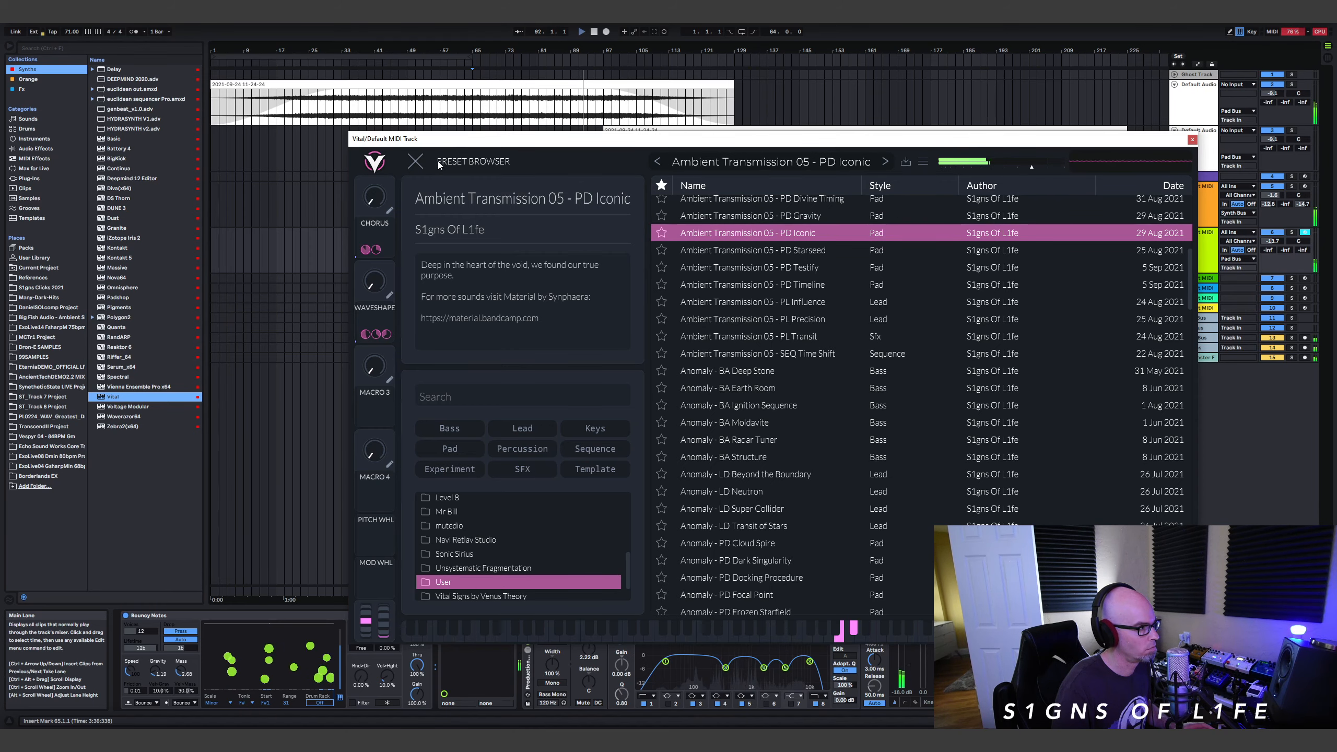
Set Vital's oversampling to 1x (Draft) in the advanced settings and close the Vital window.
{"action": "left_click", "coordinate": [417, 162]}
{"action": "left_click", "coordinate": [611, 160]}
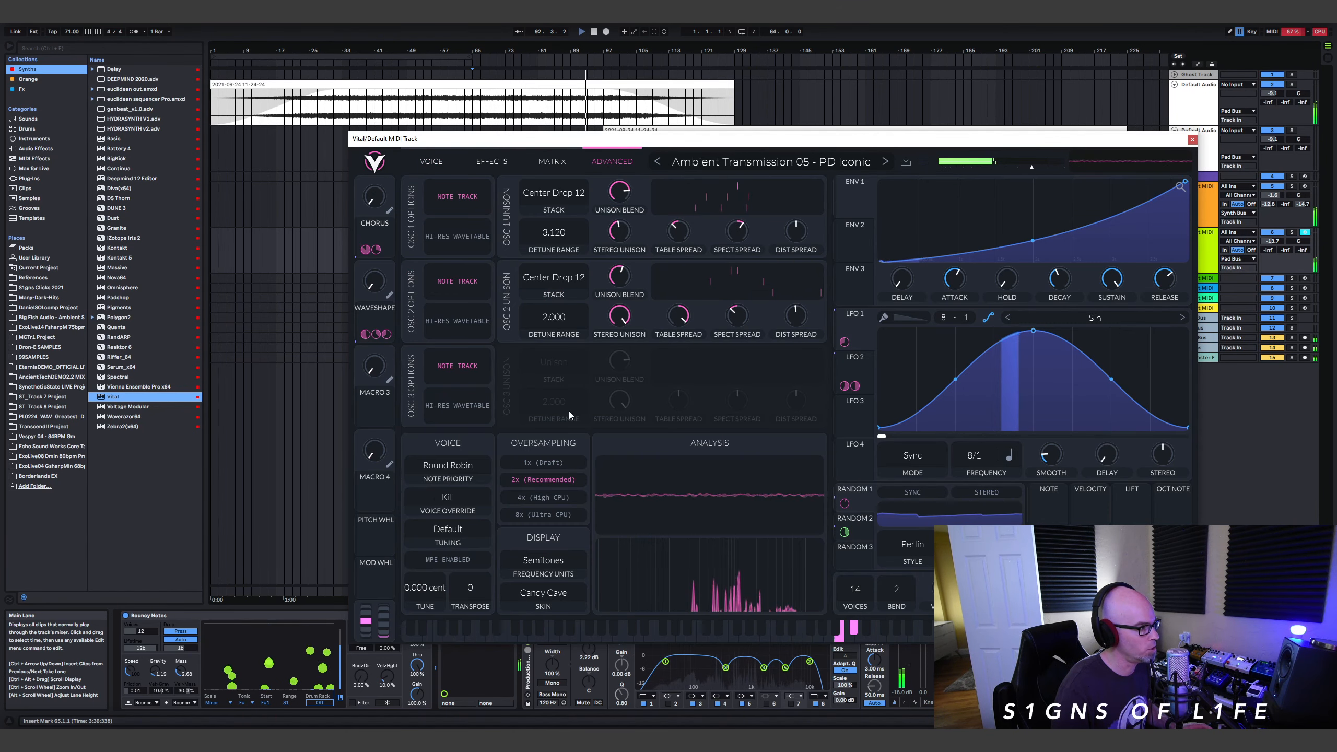
{"action": "left_click", "coordinate": [542, 462]}
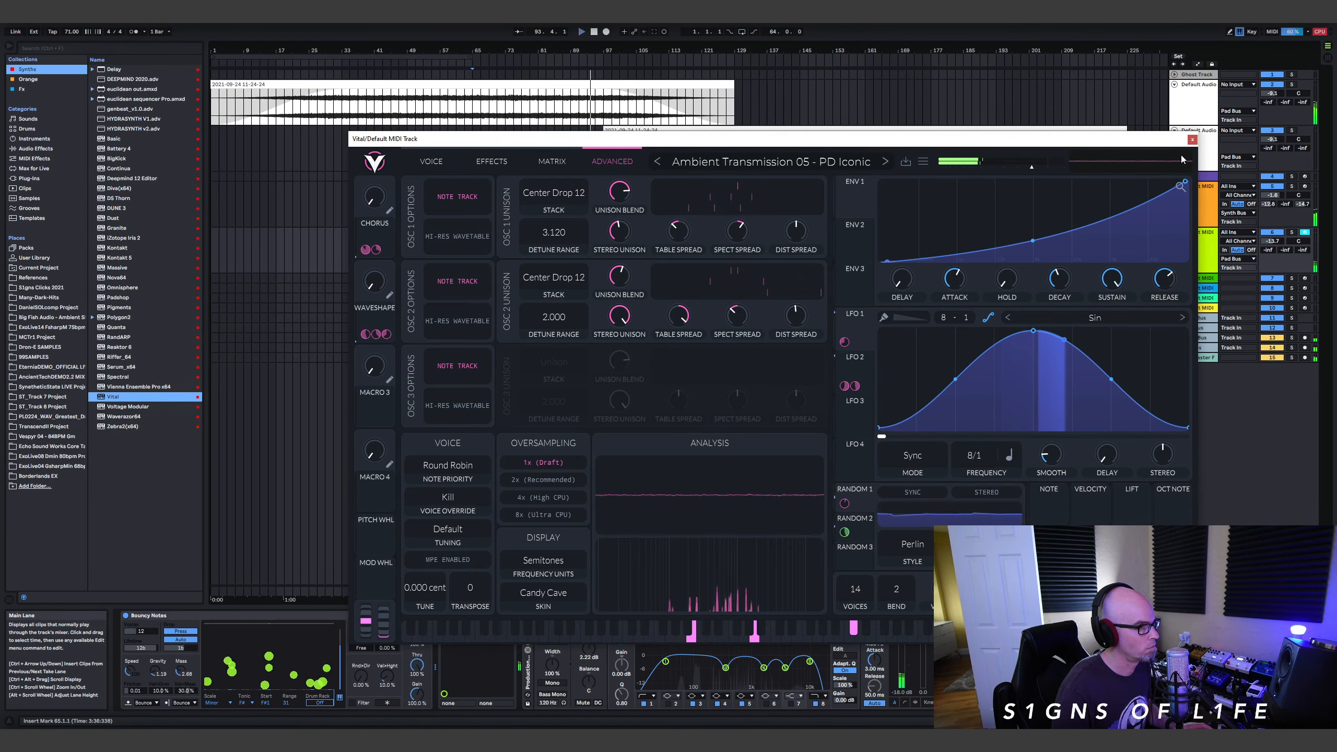
{"action": "left_click", "coordinate": [1192, 139]}
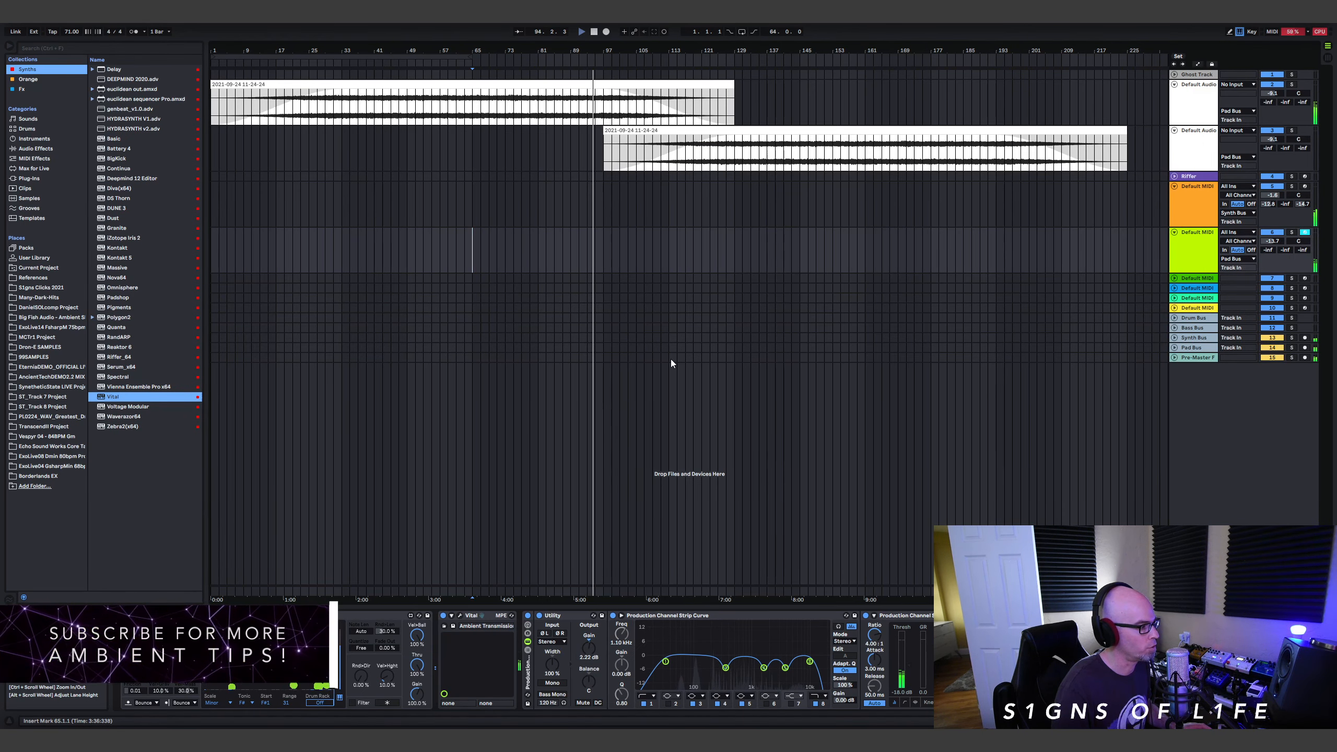
With the lime MIDI track soloed, rename it "starseed" and freeze it.
{"action": "left_click", "coordinate": [1291, 232]}
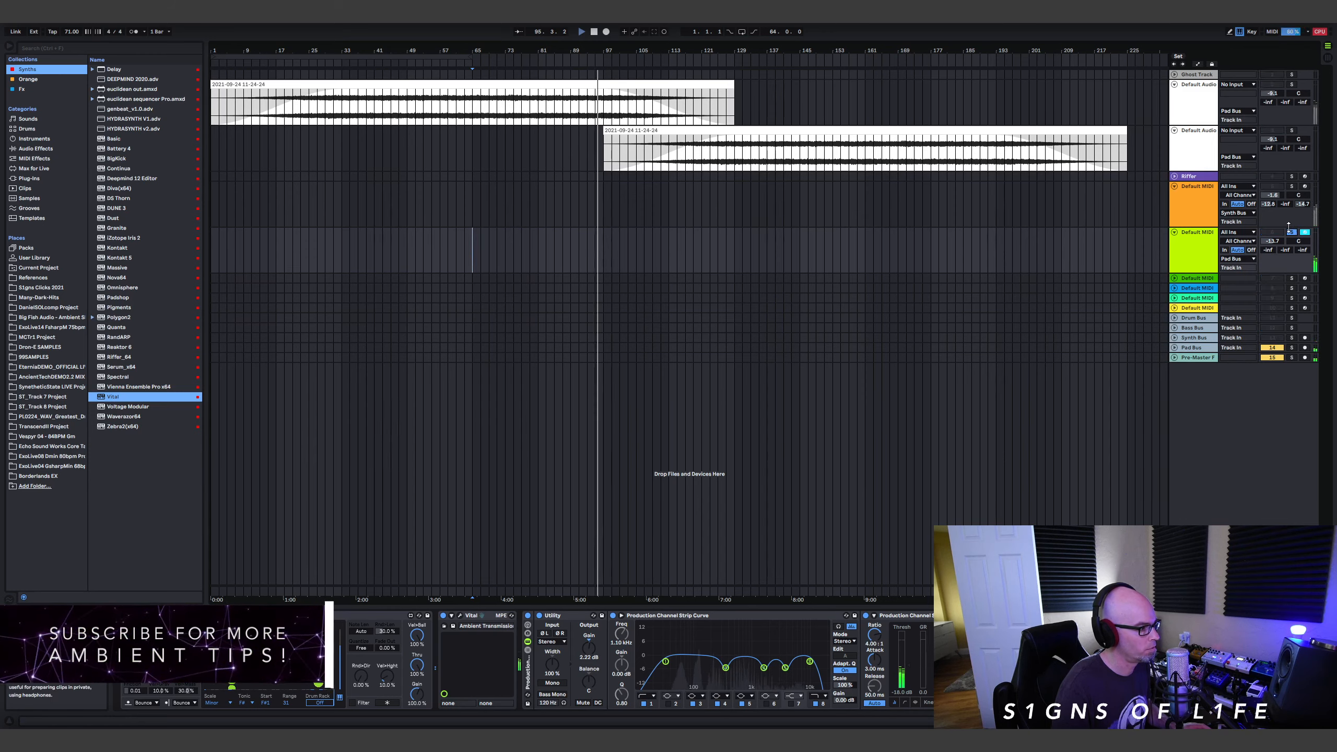
{"action": "left_click", "coordinate": [1202, 234]}
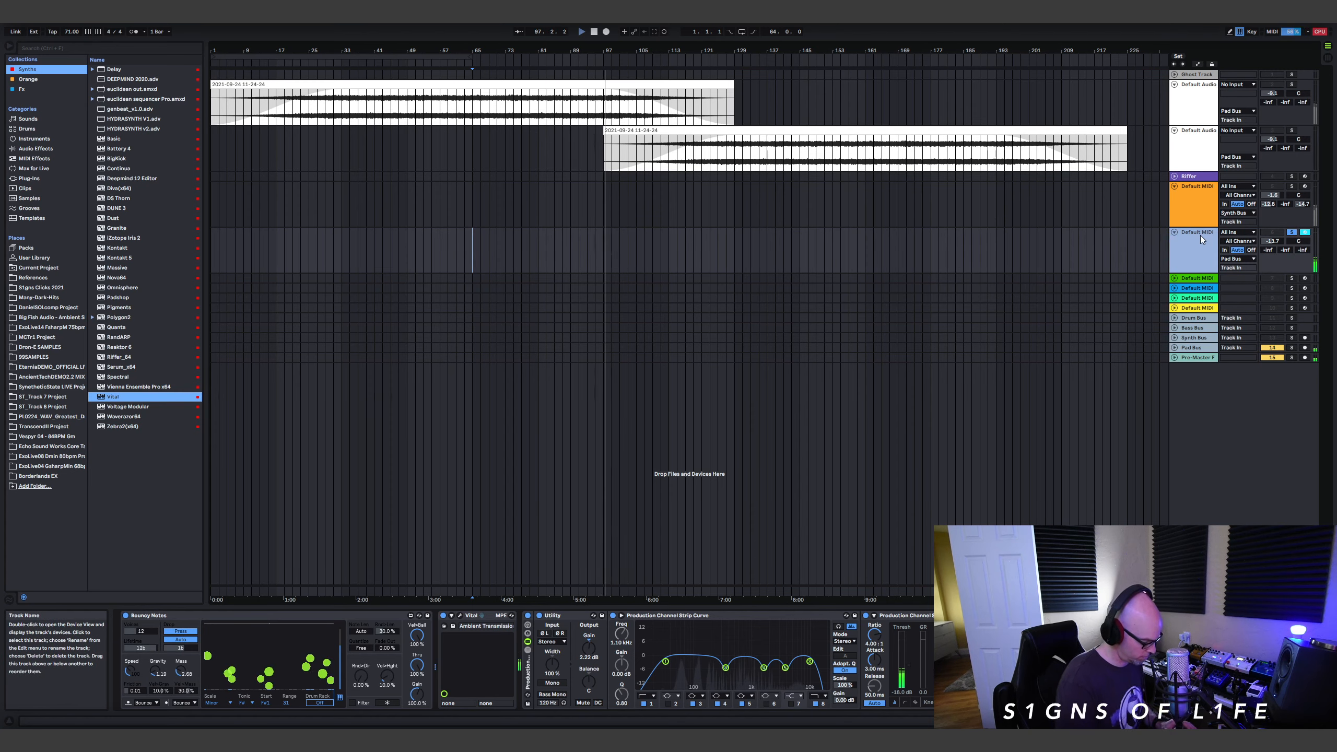
{"action": "type", "text": "starseed"}
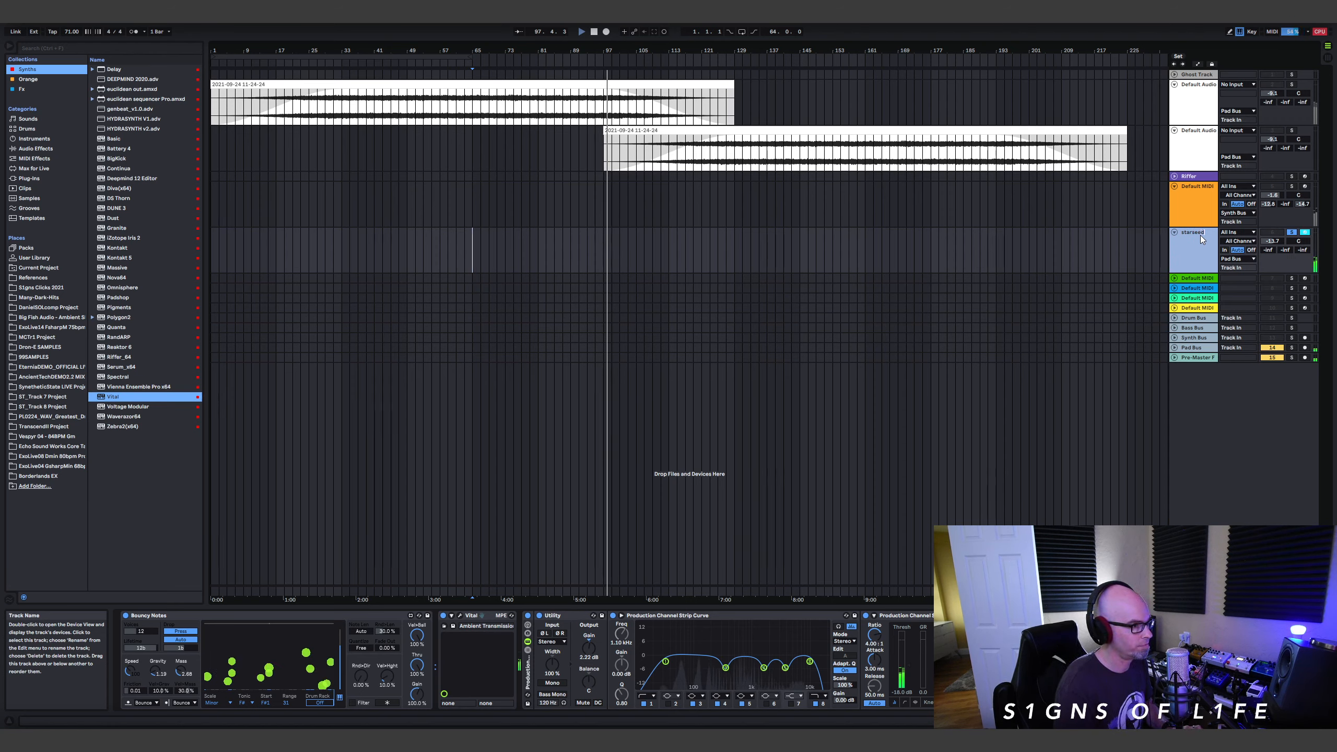
{"action": "right_click", "coordinate": [1201, 236]}
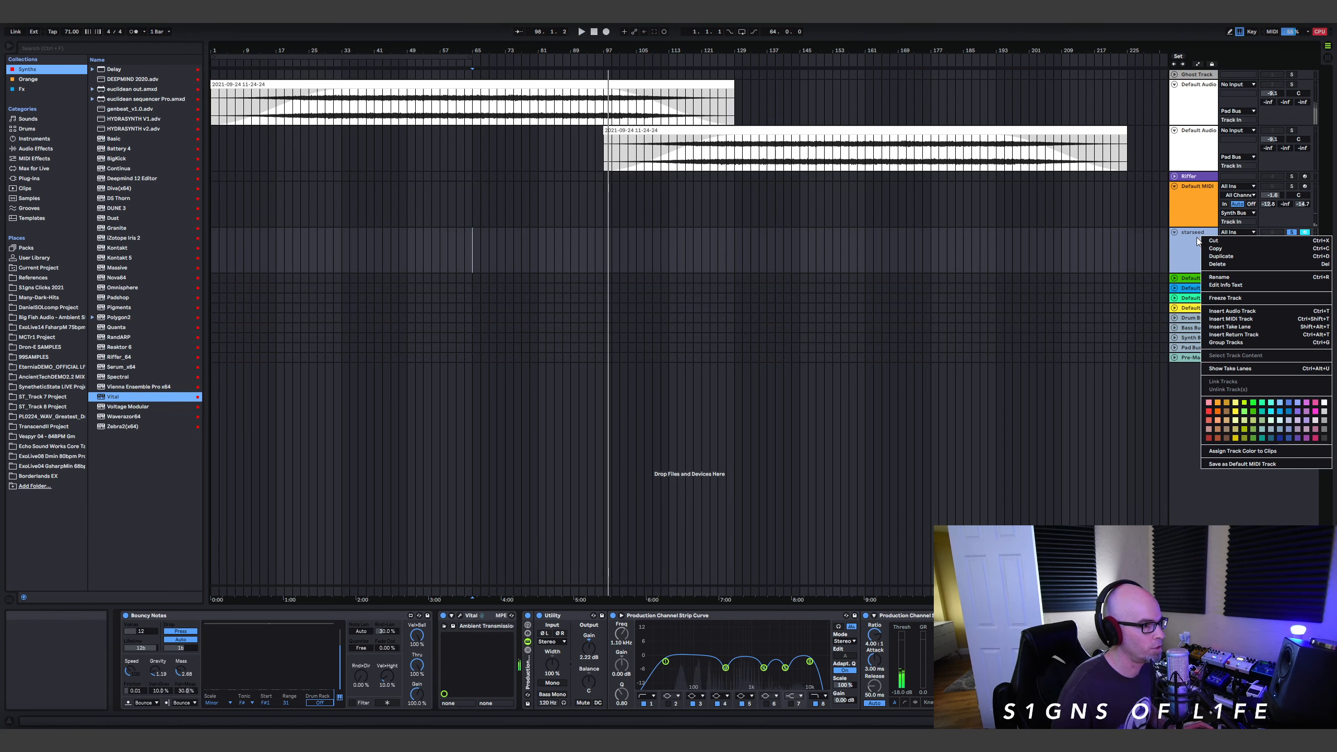
{"action": "left_click", "coordinate": [1242, 299]}
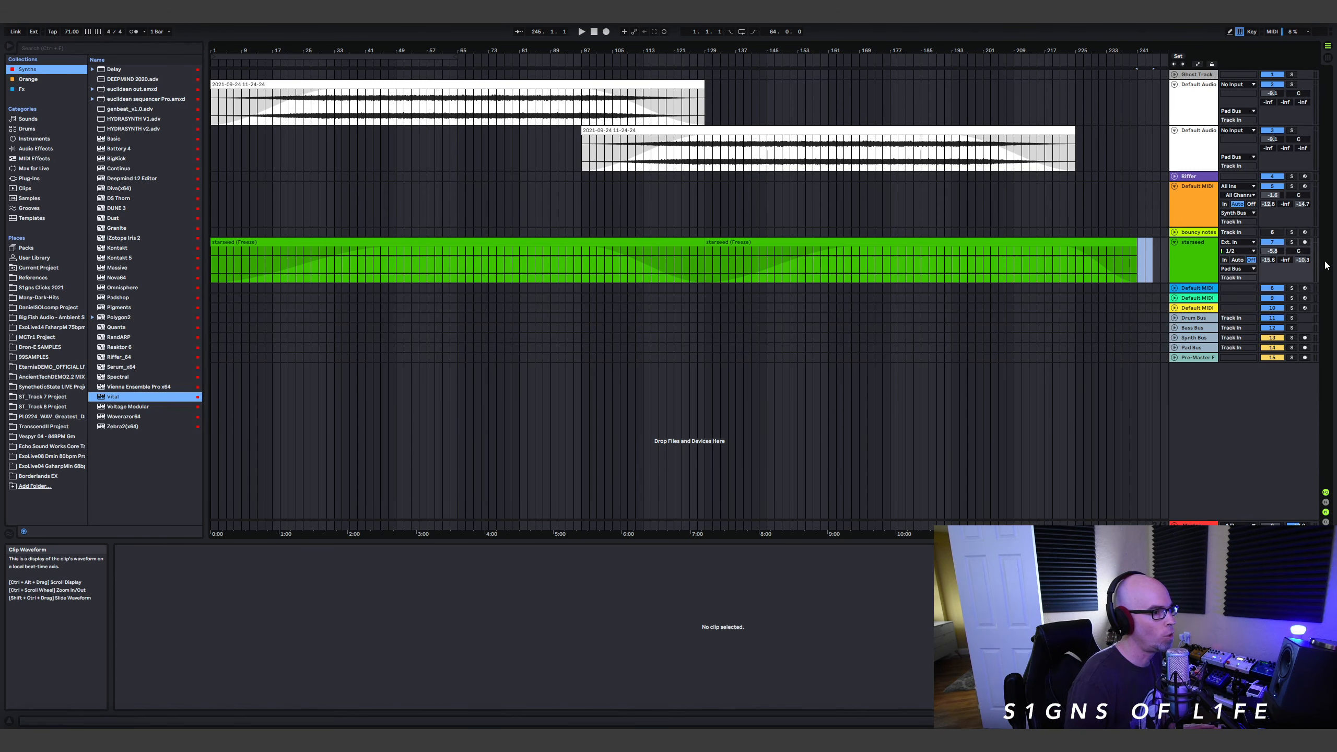
Play the soloed starseed track from bar 47, and unsolo it to listen to it with the other layers.
{"action": "left_click", "coordinate": [390, 263]}
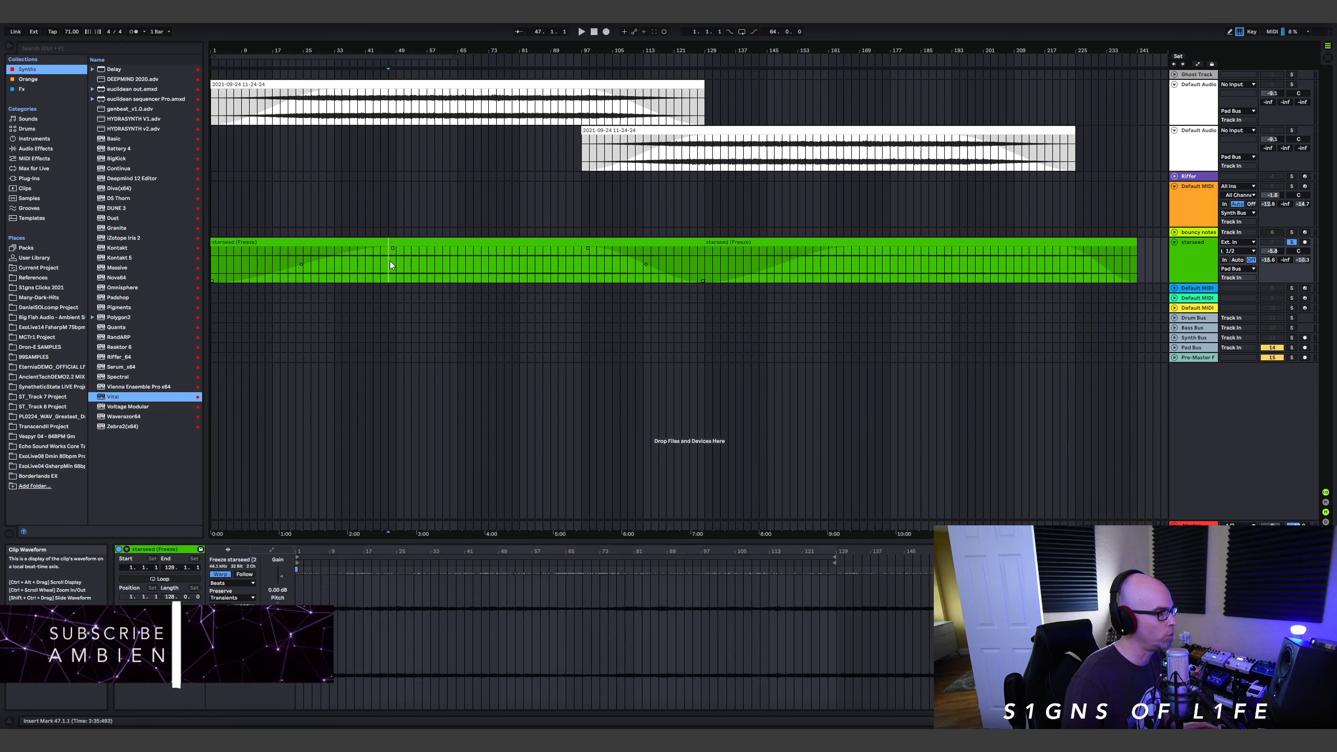
{"action": "key", "text": "space"}
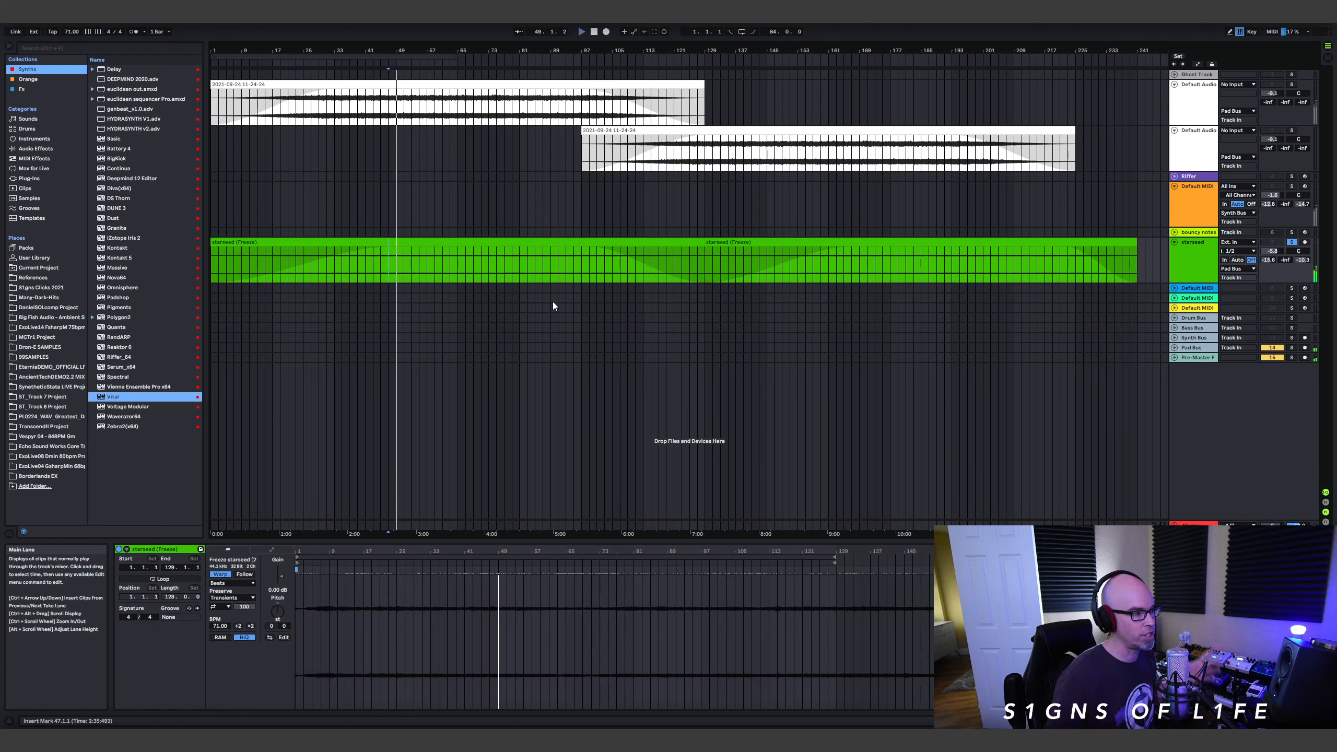
{"action": "left_click", "coordinate": [1293, 242]}
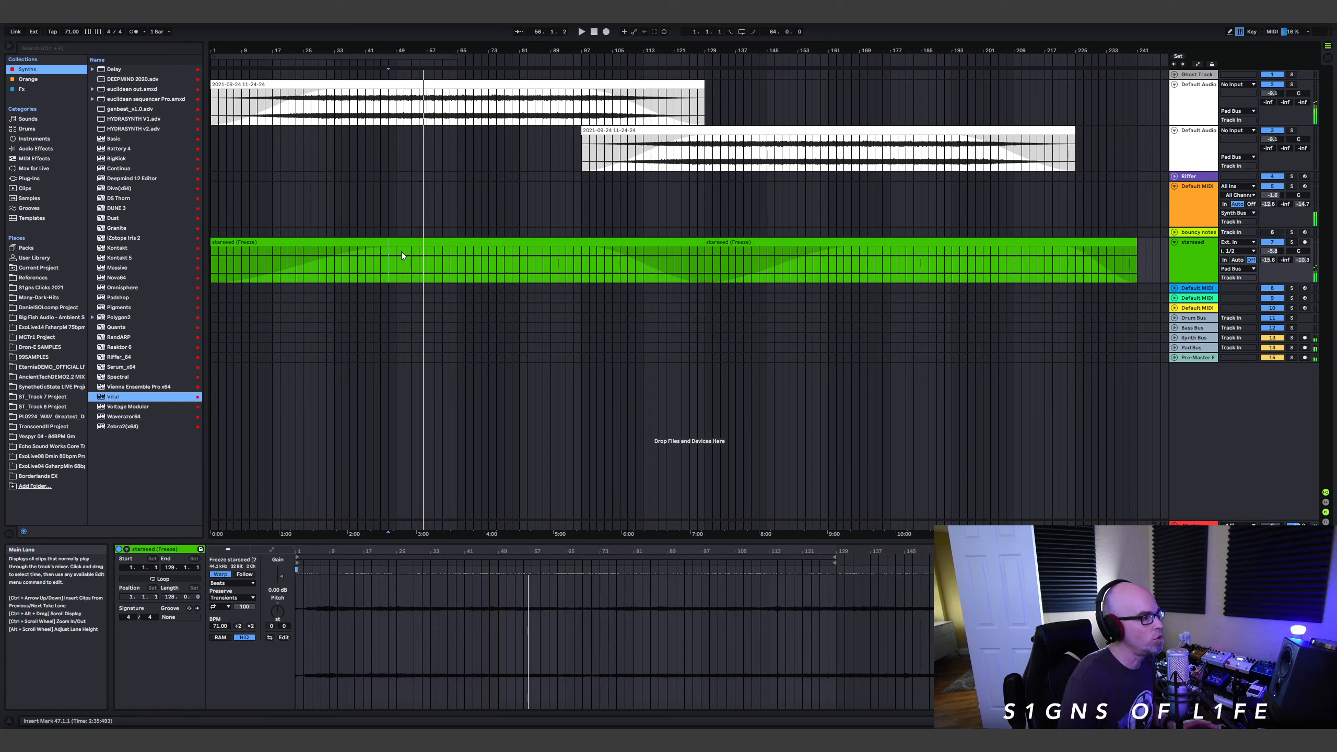
Lengthen the first starseed clip's fade-in to about bar 64 and start the last clip's fade-out at about bar 208.
{"action": "left_click_drag", "start_coordinate": [393, 248], "coordinate": [420, 254]}
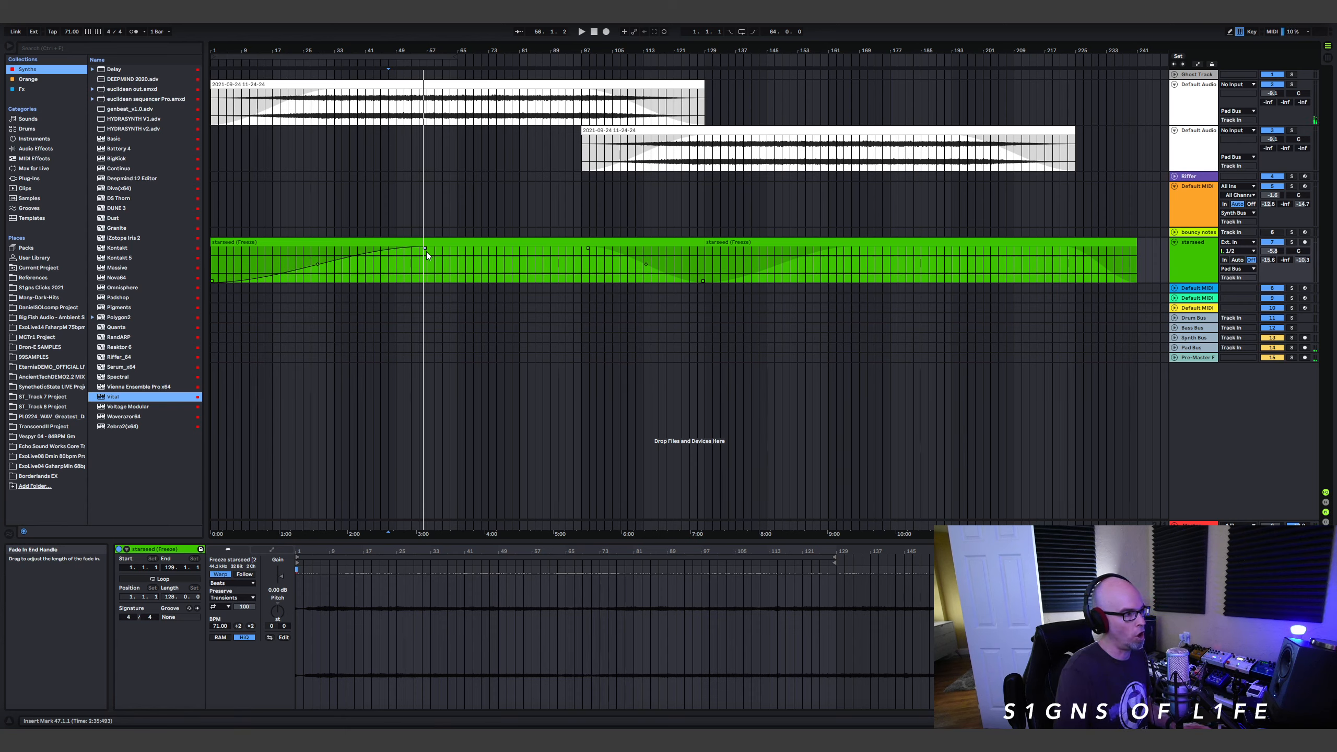
{"action": "key", "text": "space"}
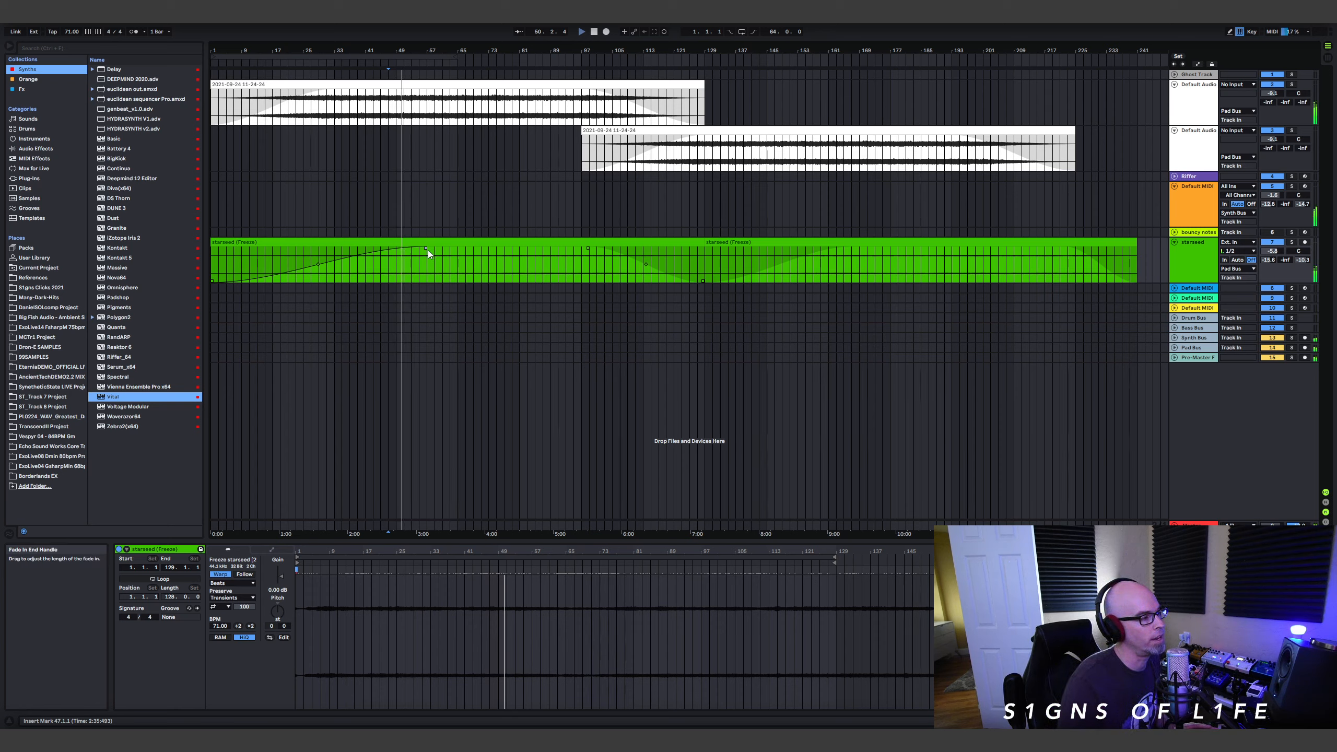
{"action": "left_click_drag", "start_coordinate": [425, 248], "coordinate": [456, 249]}
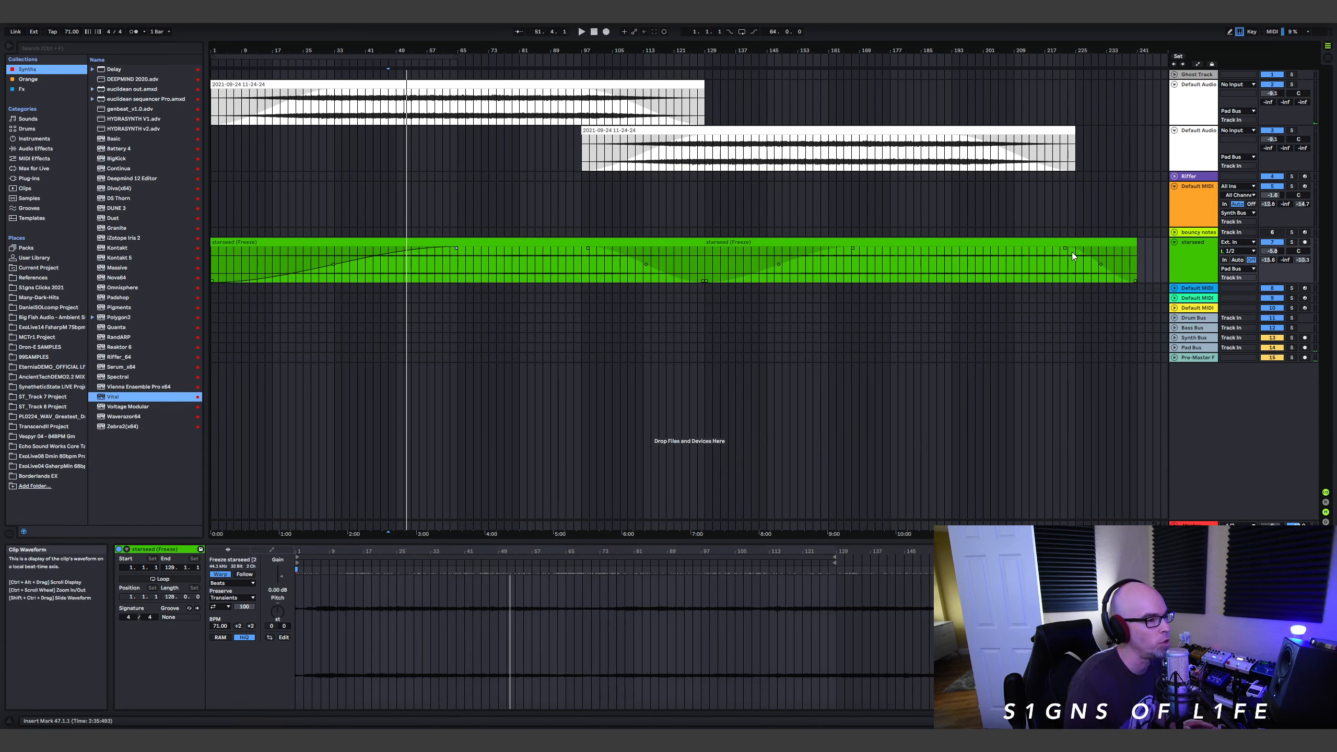
{"action": "left_click_drag", "start_coordinate": [1064, 251], "coordinate": [1015, 251]}
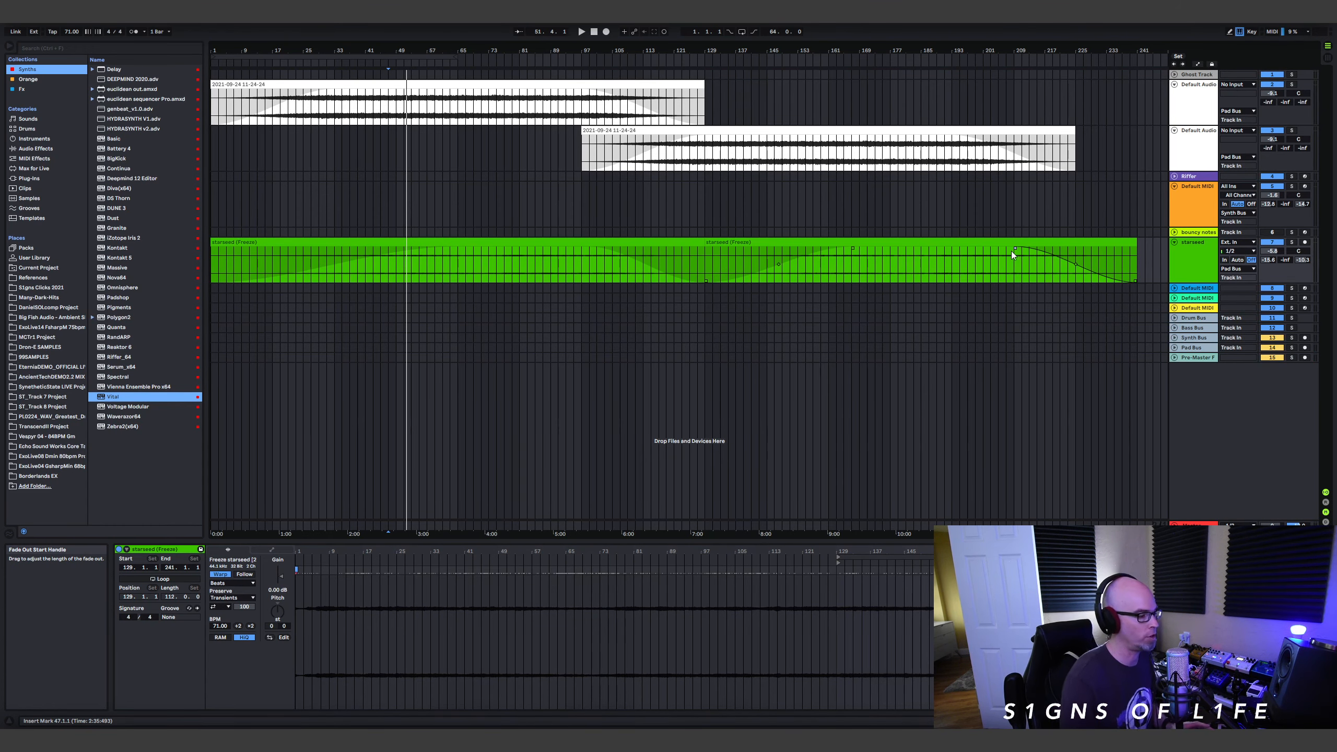
{"action": "left_click", "coordinate": [447, 741]}
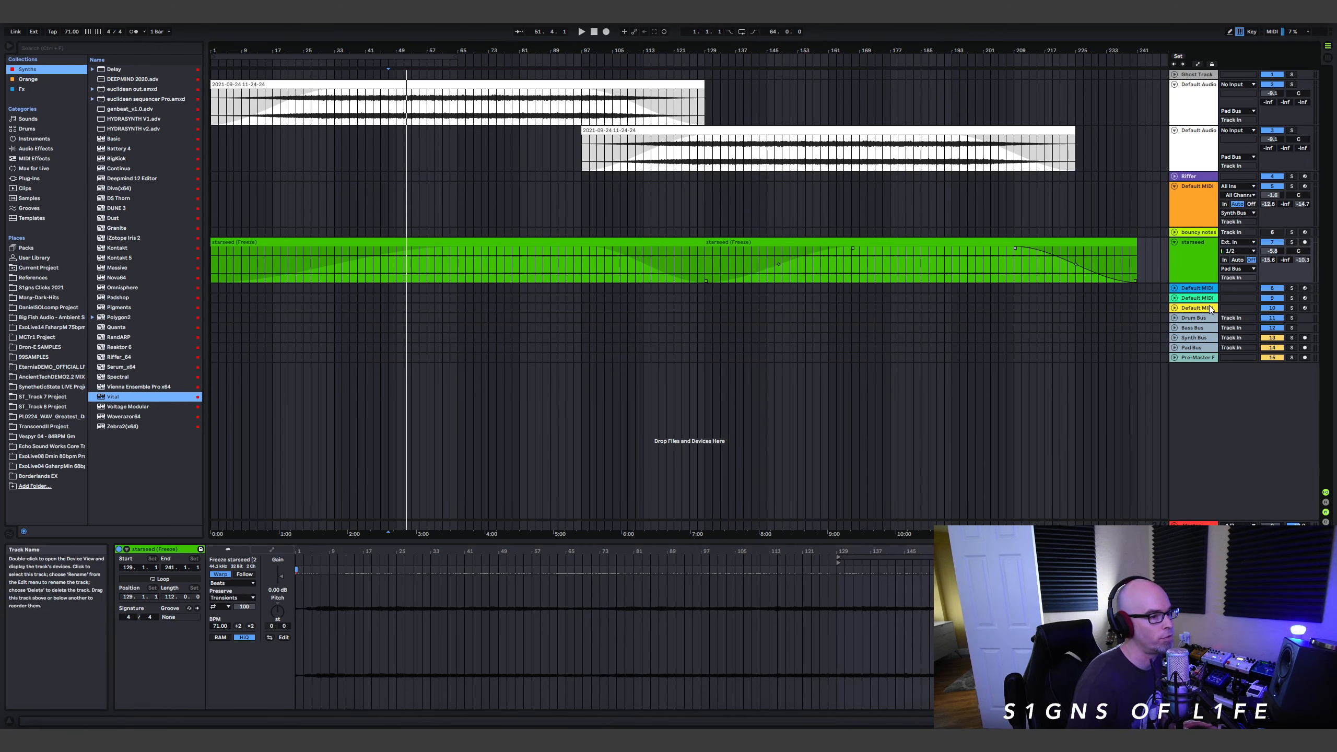
Insert two new MIDI tracks below the yellow Default MIDI track.
{"action": "left_click", "coordinate": [1186, 307]}
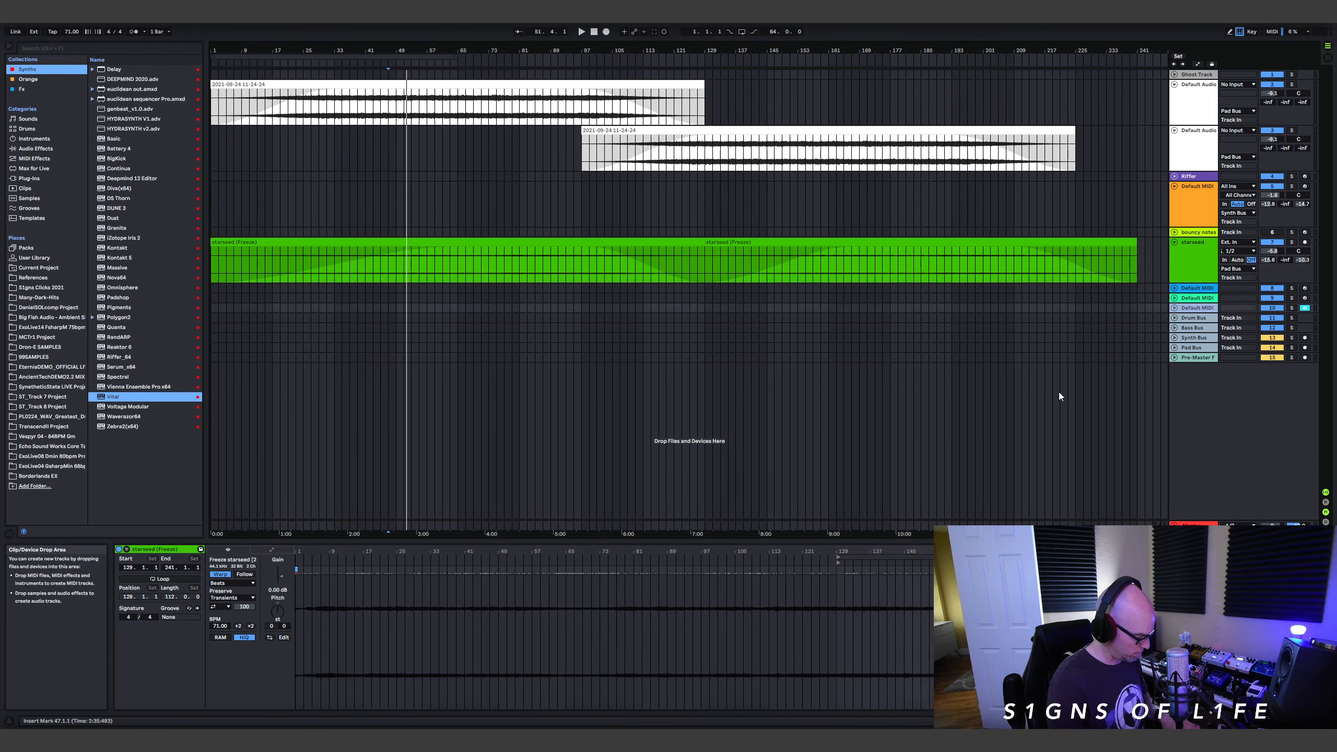
{"action": "key", "text": "ctrl+shift+t"}
{"action": "key", "text": "ctrl+shift+t"}
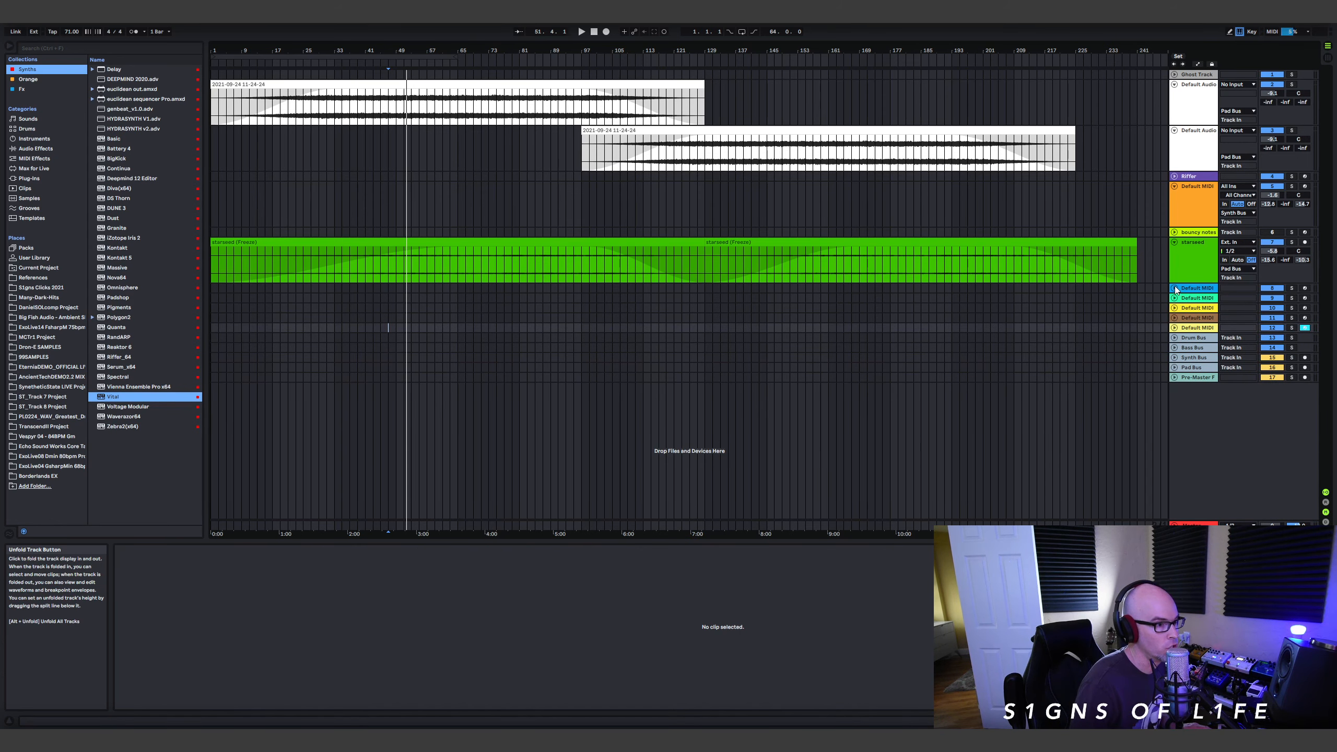
Unfold the blue MIDI track, play the arrangement from bar 49 and route the track's output to Synth Bus.
{"action": "left_click", "coordinate": [1175, 289]}
{"action": "left_click", "coordinate": [401, 311]}
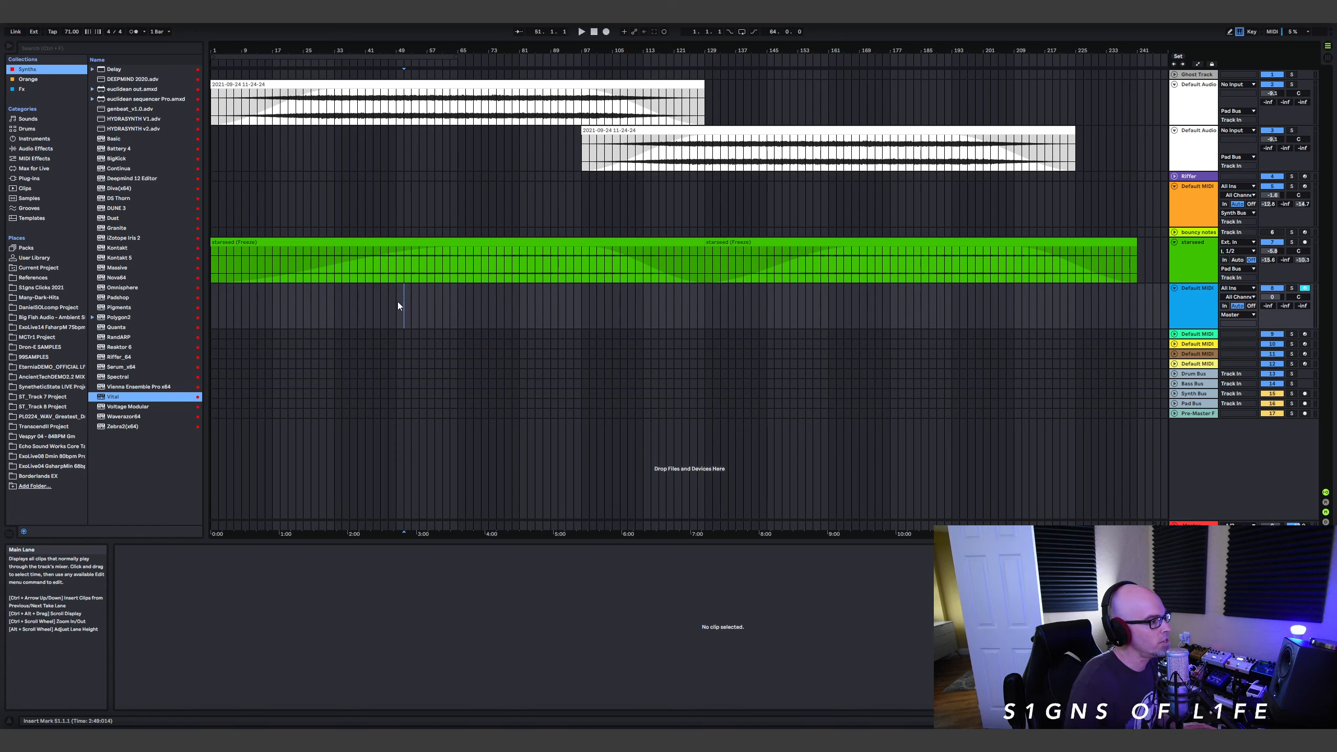
{"action": "left_click", "coordinate": [397, 301]}
{"action": "key", "text": "space"}
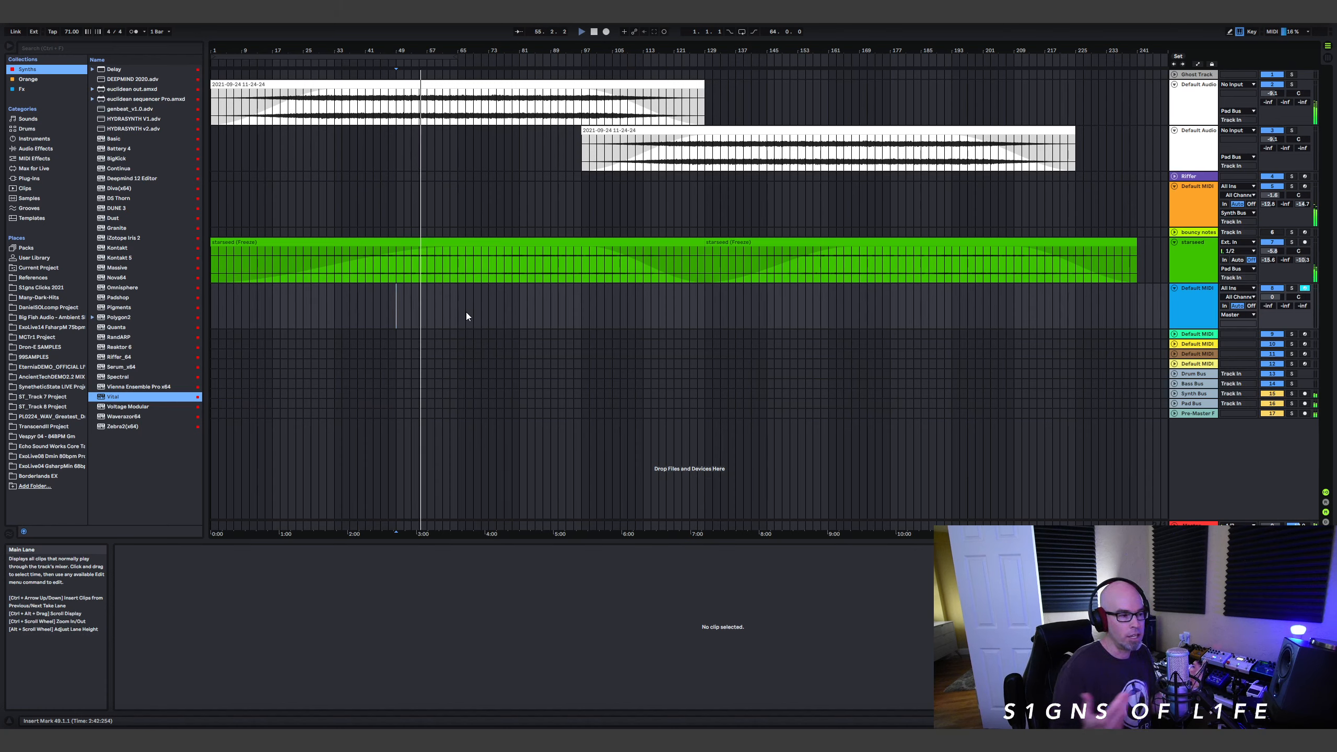
{"action": "left_click", "coordinate": [1244, 314]}
{"action": "left_click", "coordinate": [1234, 403]}
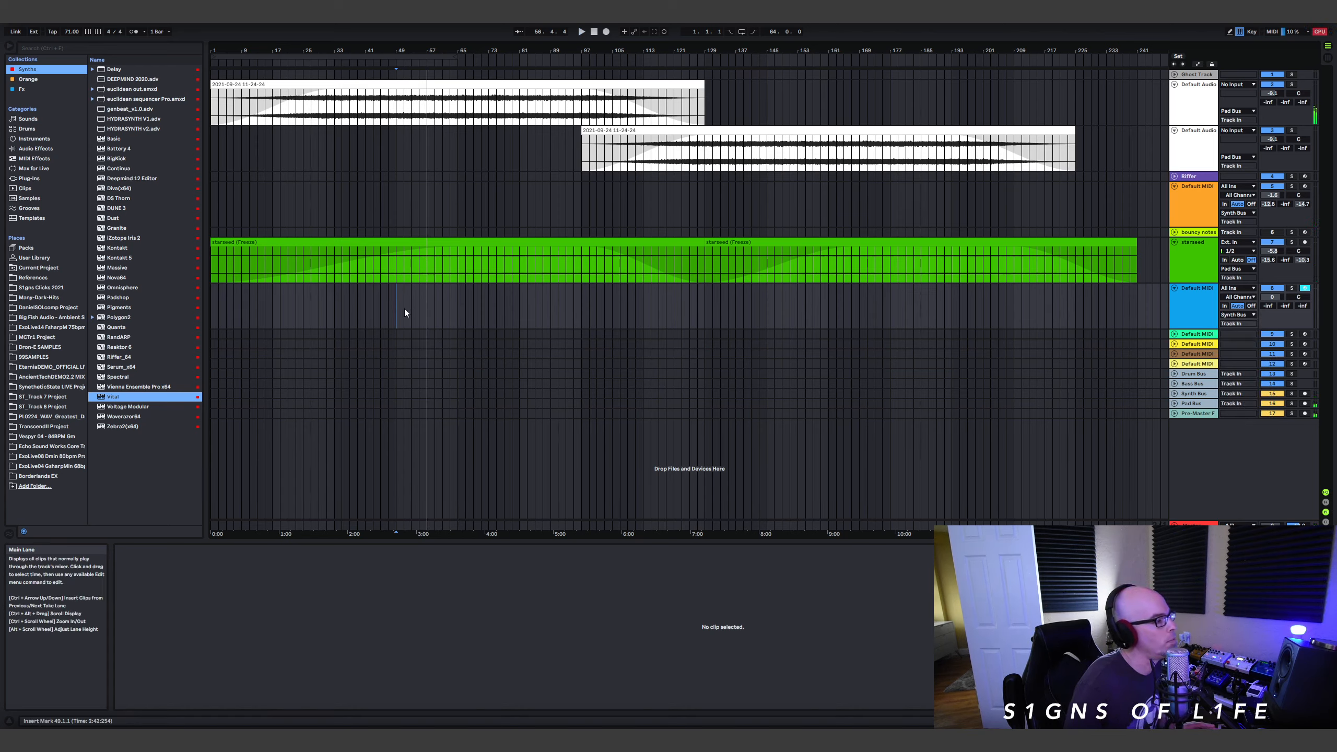
Insert a two-bar MIDI clip from bar 49 to 51 on the blue track and enable its F#/Gb Minor scale in an enlarged note editor.
{"action": "left_click_drag", "start_coordinate": [397, 307], "coordinate": [411, 305]}
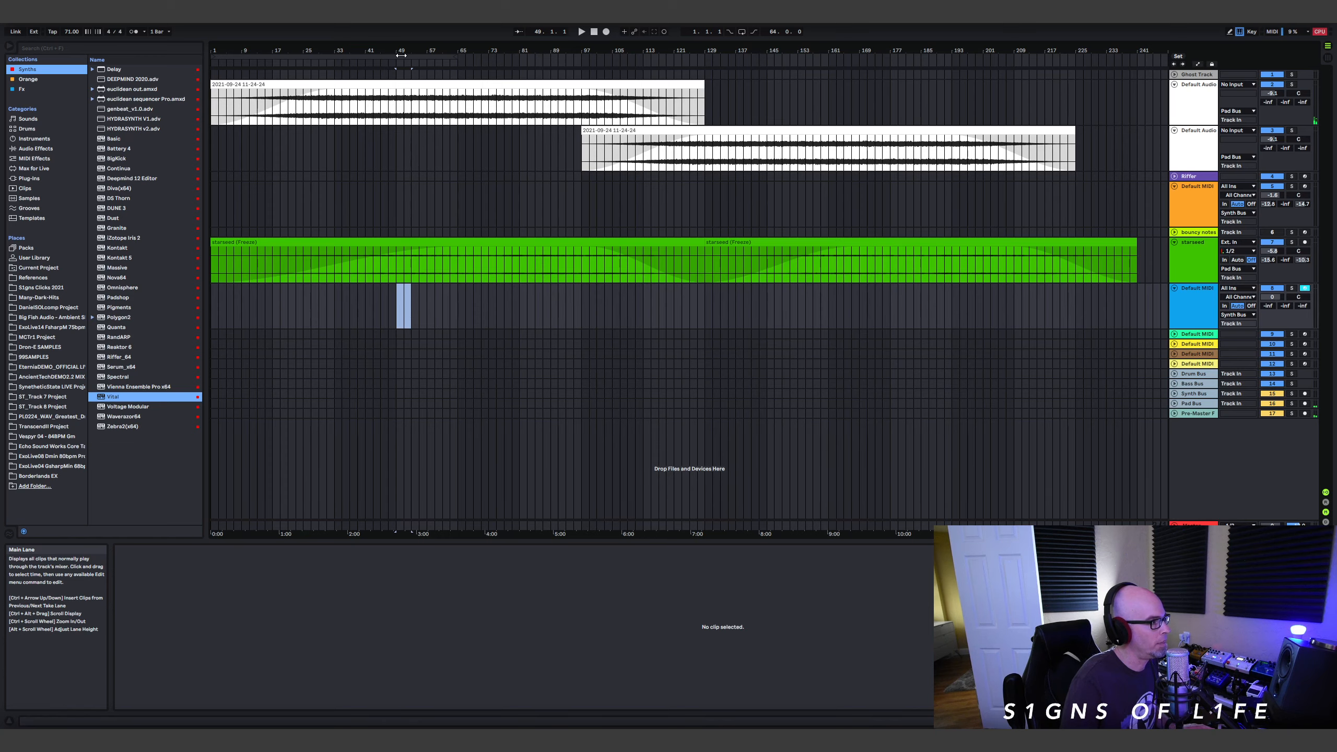
{"action": "left_click_drag", "start_coordinate": [401, 53], "coordinate": [495, 325]}
{"action": "left_click", "coordinate": [399, 314]}
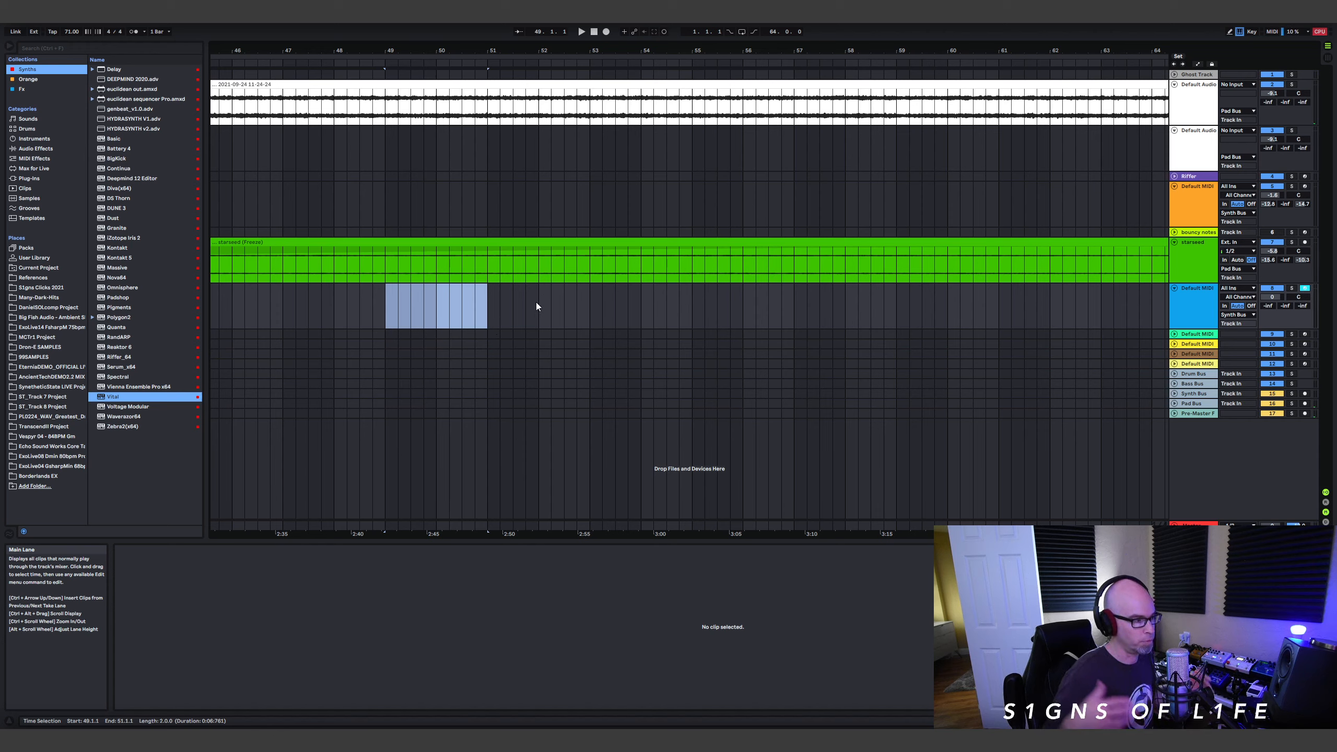
{"action": "key", "text": "space"}
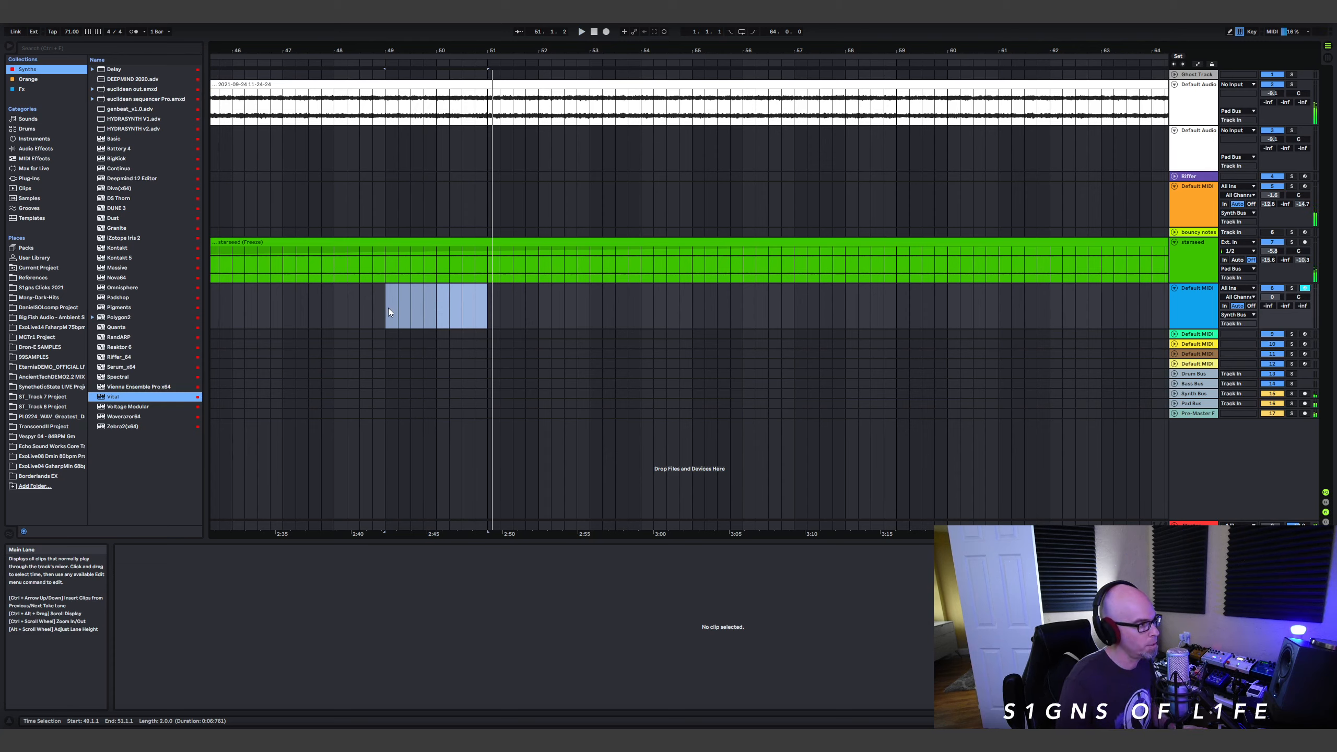
{"action": "key", "text": "ctrl+shift+m"}
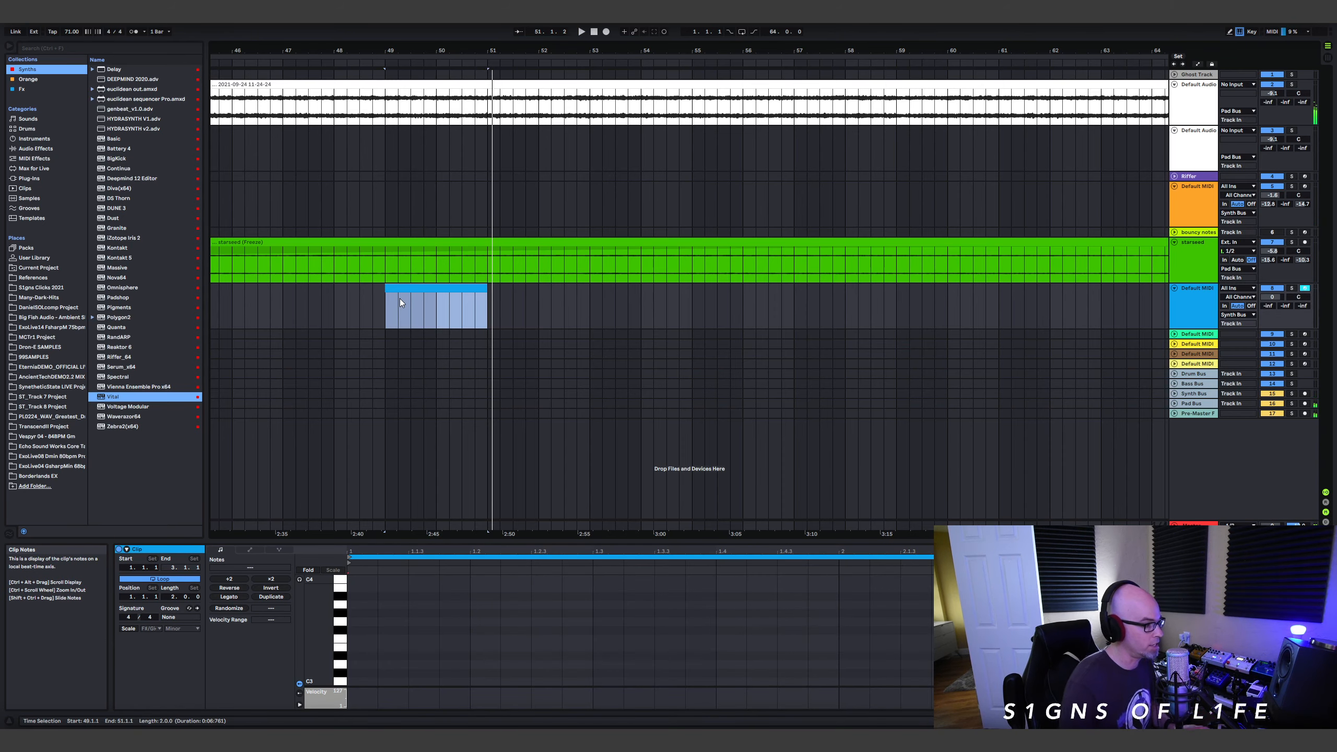
{"action": "left_click_drag", "start_coordinate": [665, 540], "coordinate": [665, 275]}
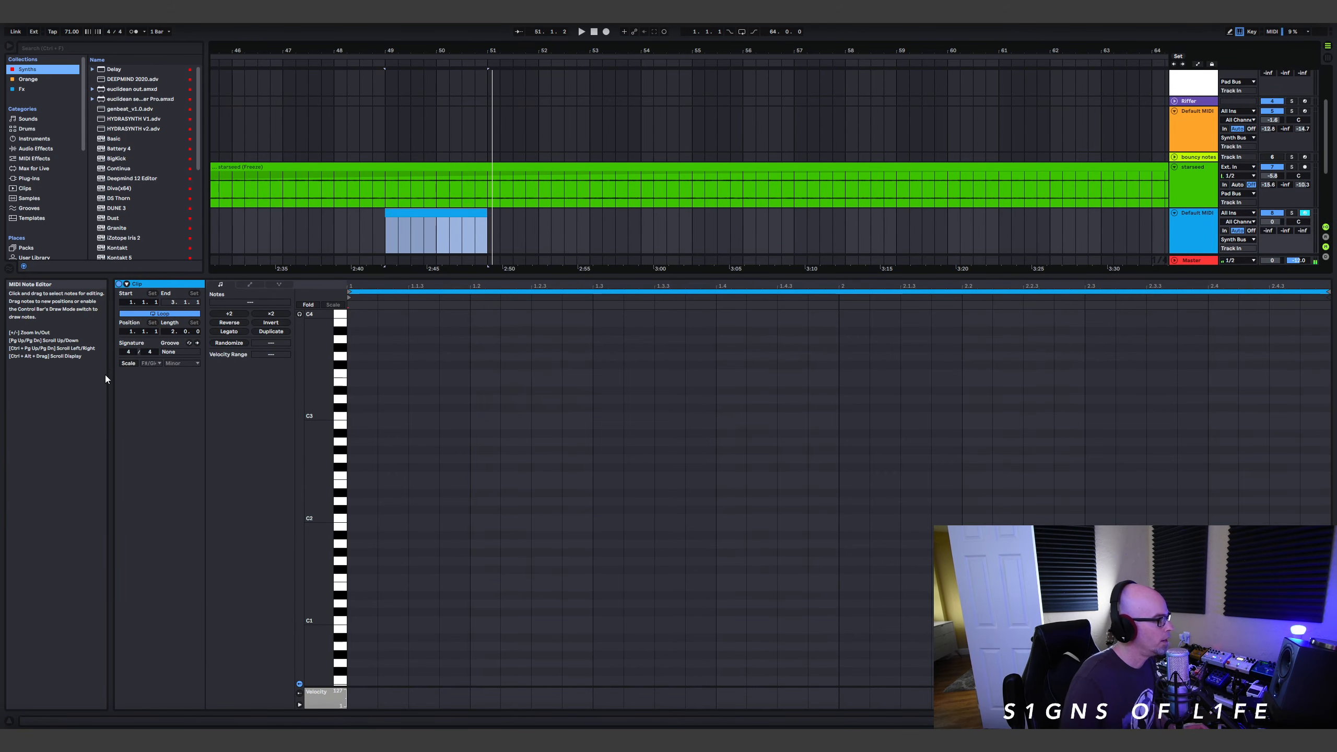
{"action": "left_click", "coordinate": [135, 363]}
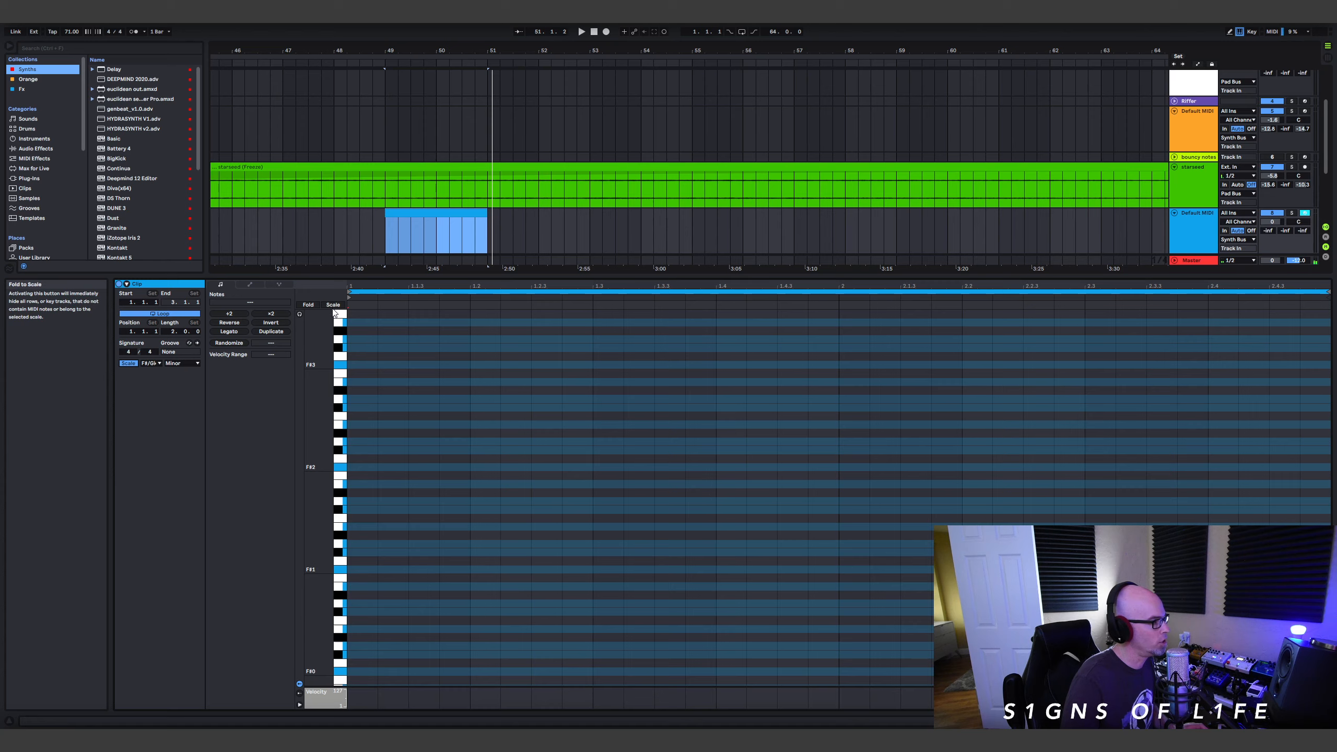
Fold the note editor to the scale's keys and set its fixed grid to 1/8.
{"action": "left_click", "coordinate": [333, 304]}
{"action": "right_click", "coordinate": [522, 448]}
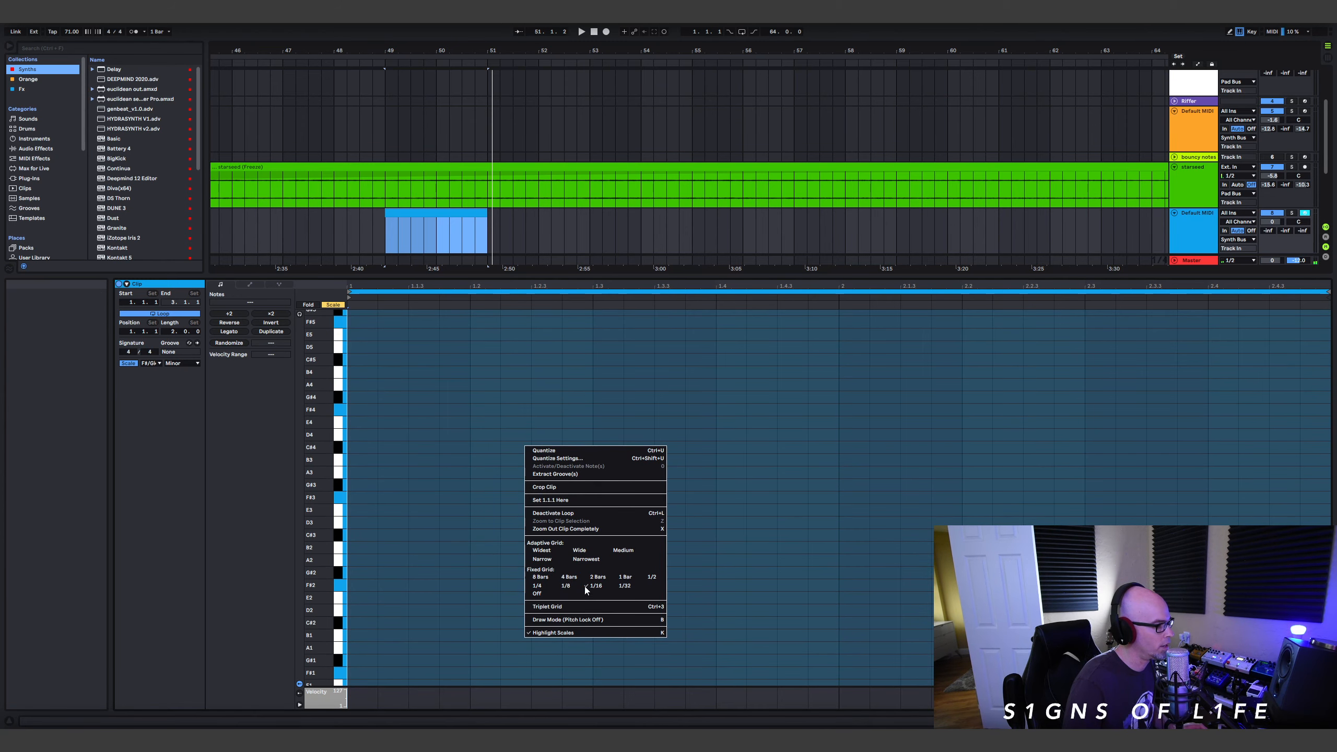
{"action": "left_click", "coordinate": [565, 585]}
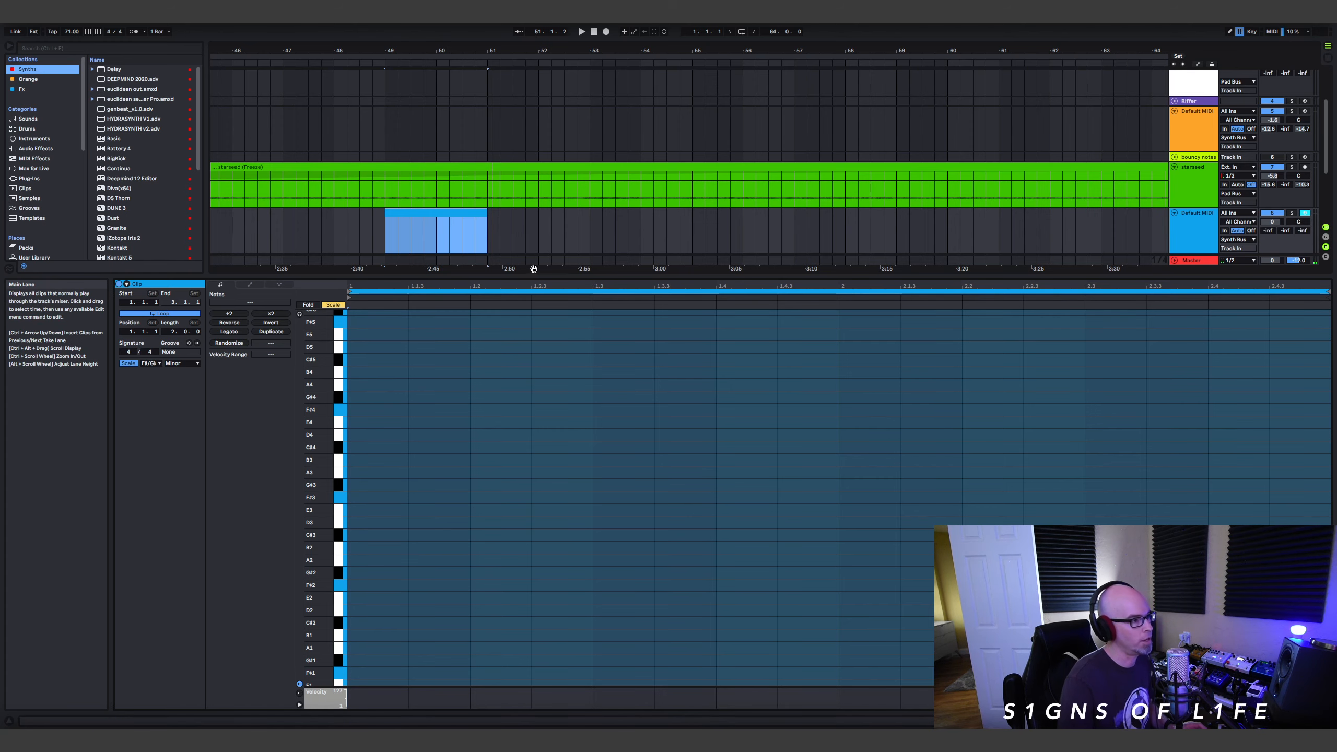
Load Vital on the blue track and enable its second oscillator with the Factory Basic Shapes wavetable.
{"action": "left_click_drag", "start_coordinate": [536, 275], "coordinate": [536, 457]}
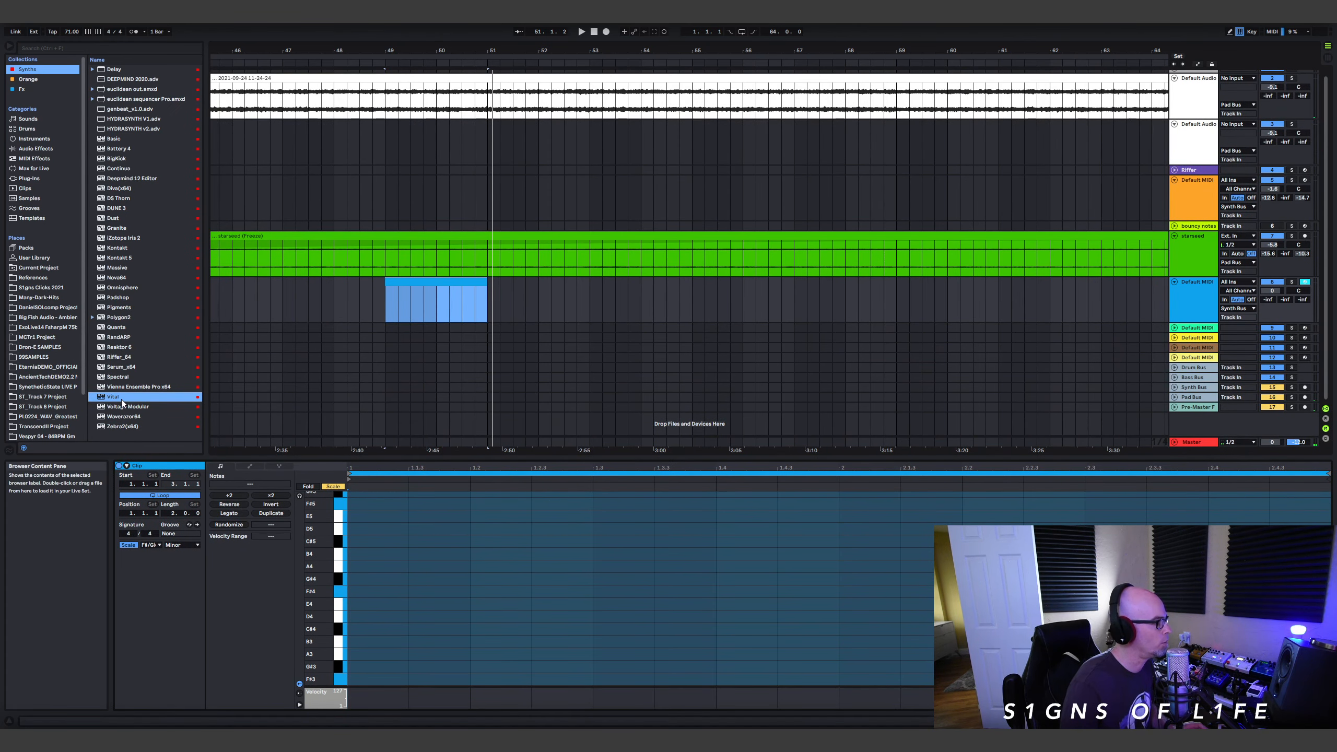
{"action": "left_click_drag", "start_coordinate": [575, 312], "coordinate": [537, 301]}
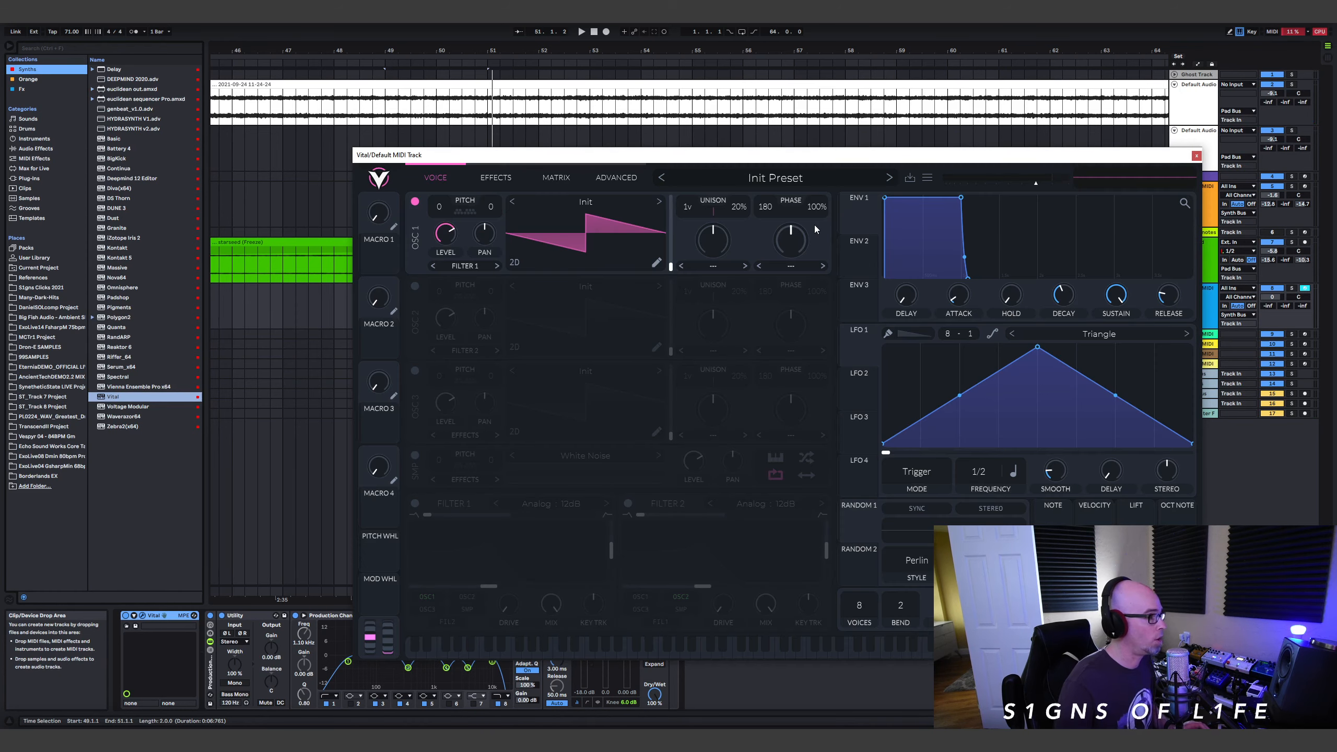
{"action": "left_click", "coordinate": [415, 286]}
{"action": "left_click", "coordinate": [586, 289]}
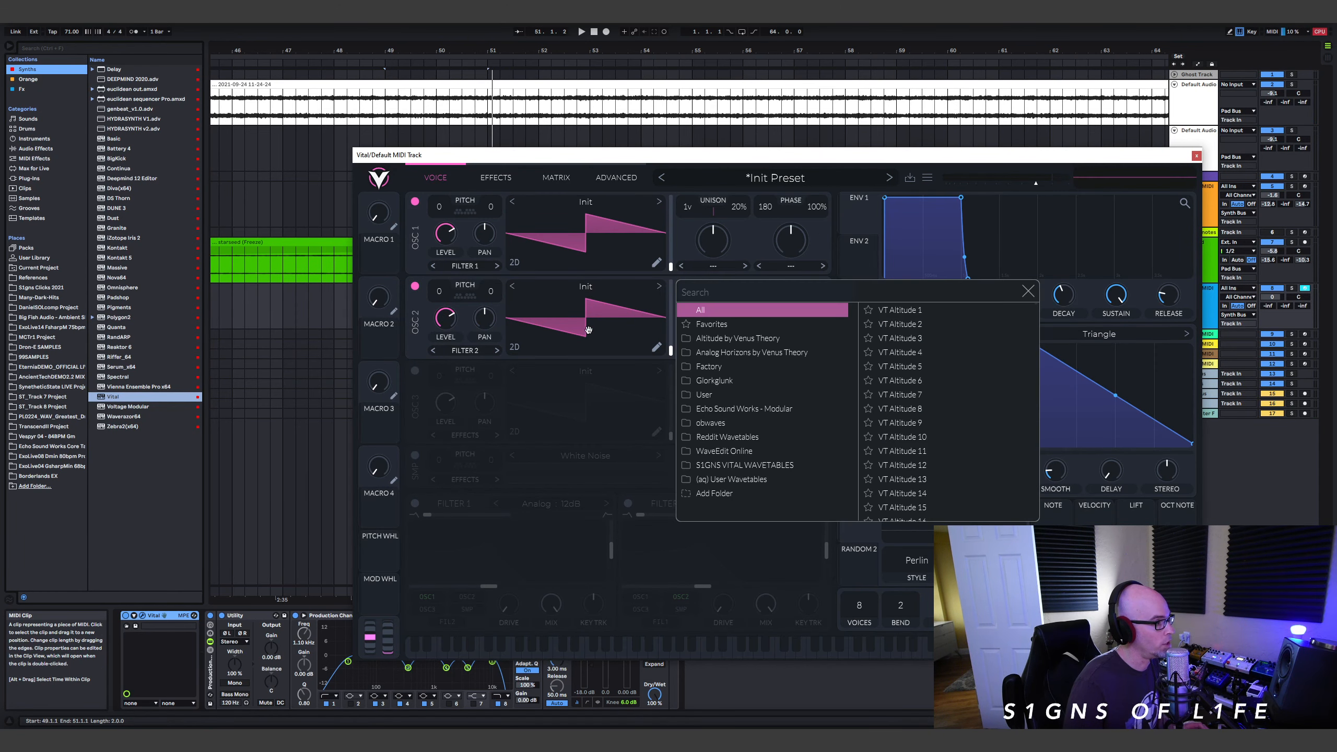
{"action": "left_click", "coordinate": [717, 366]}
{"action": "left_click", "coordinate": [927, 311]}
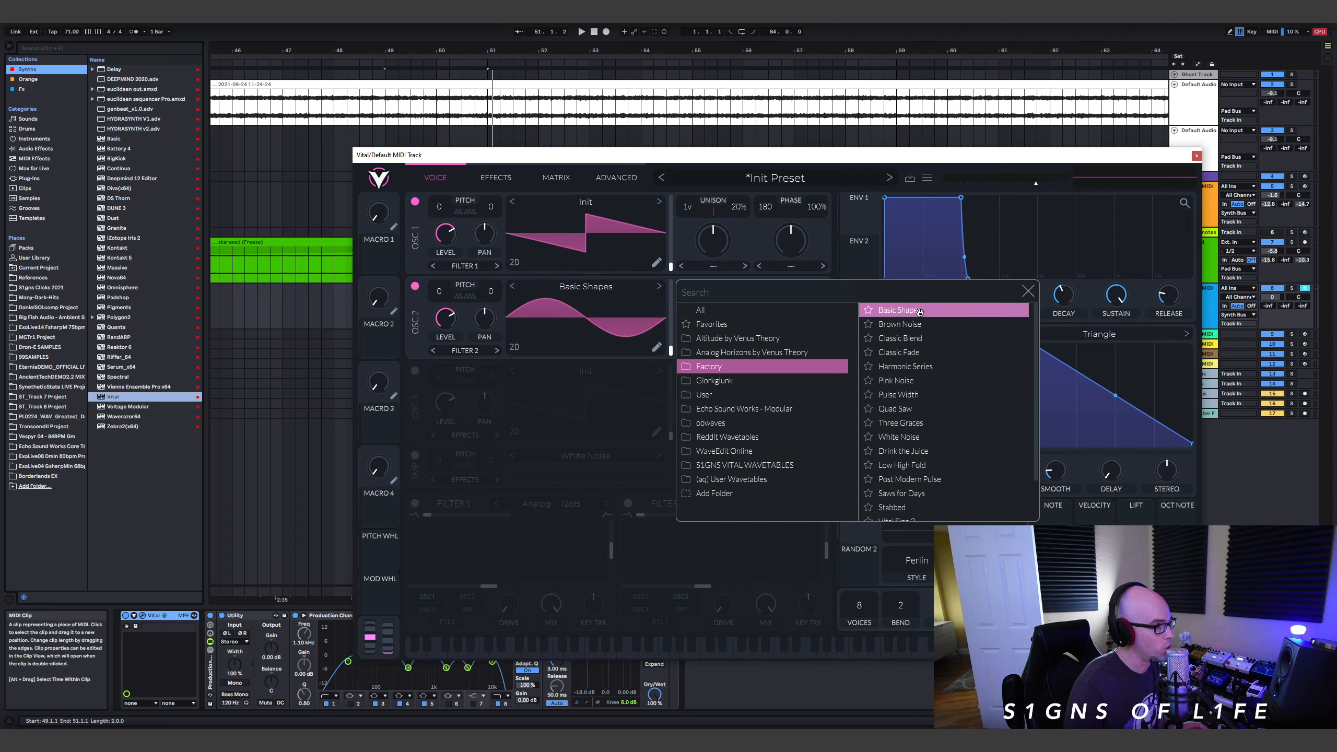
{"action": "left_click", "coordinate": [1028, 292]}
Lower oscillator 1's level and enable oscillator 3 at zero level with the User wavetable S1gns Anomaly 11.
{"action": "left_click_drag", "start_coordinate": [444, 234], "coordinate": [452, 260]}
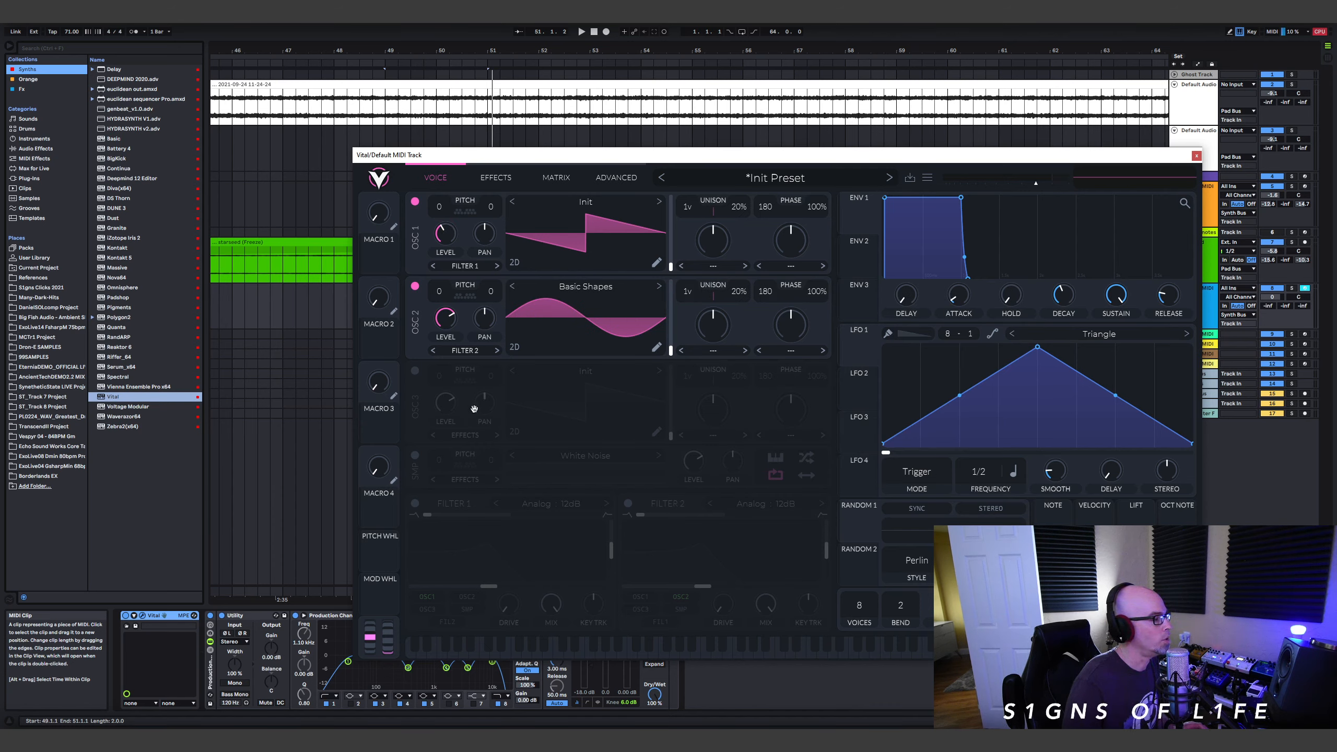
{"action": "left_click", "coordinate": [415, 370]}
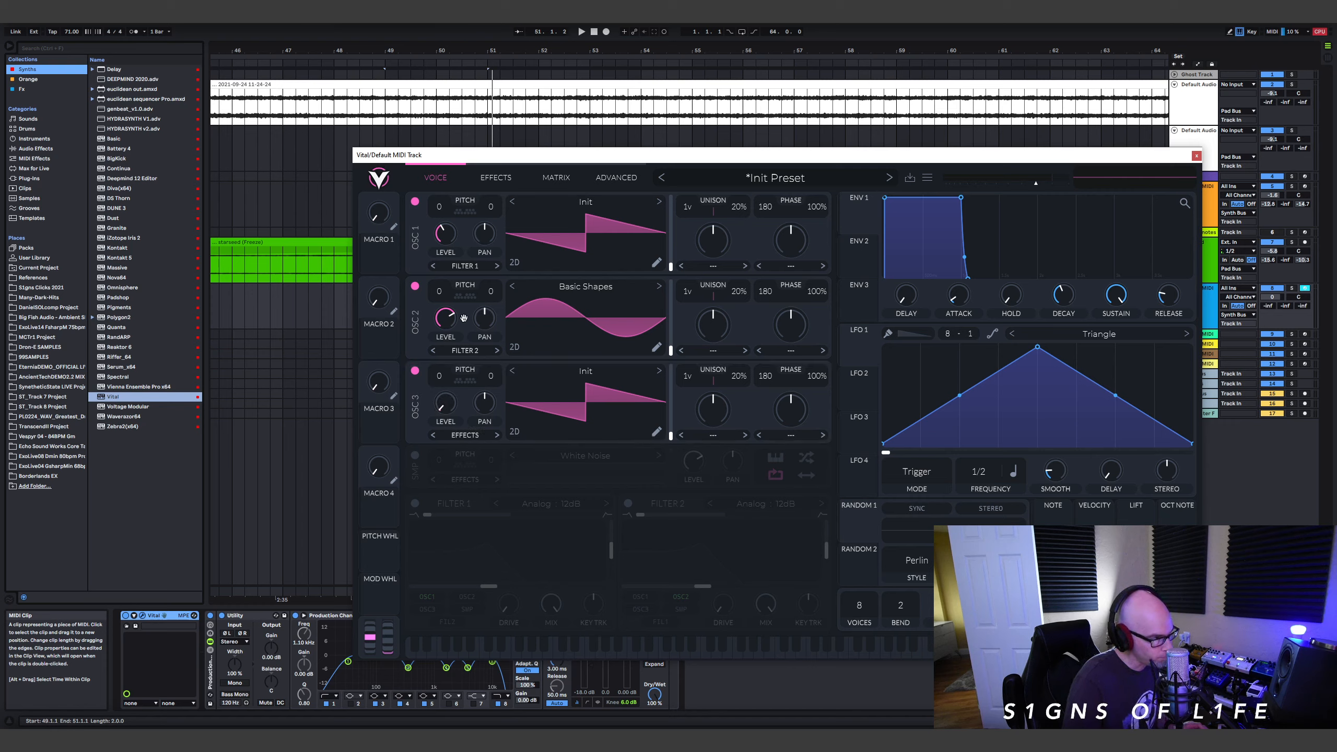
{"action": "left_click", "coordinate": [585, 371]}
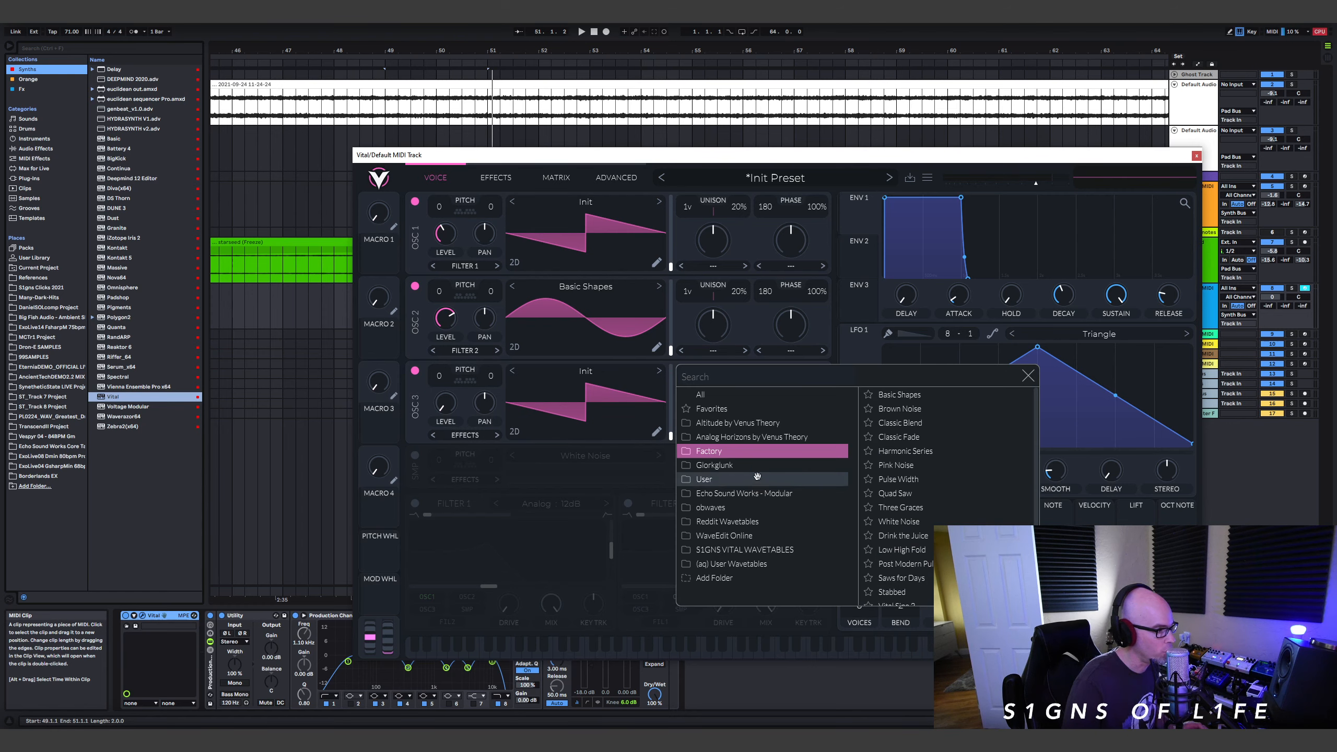
{"action": "scroll", "coordinate": [894, 521], "scroll_direction": "down", "scroll_amount": 2}
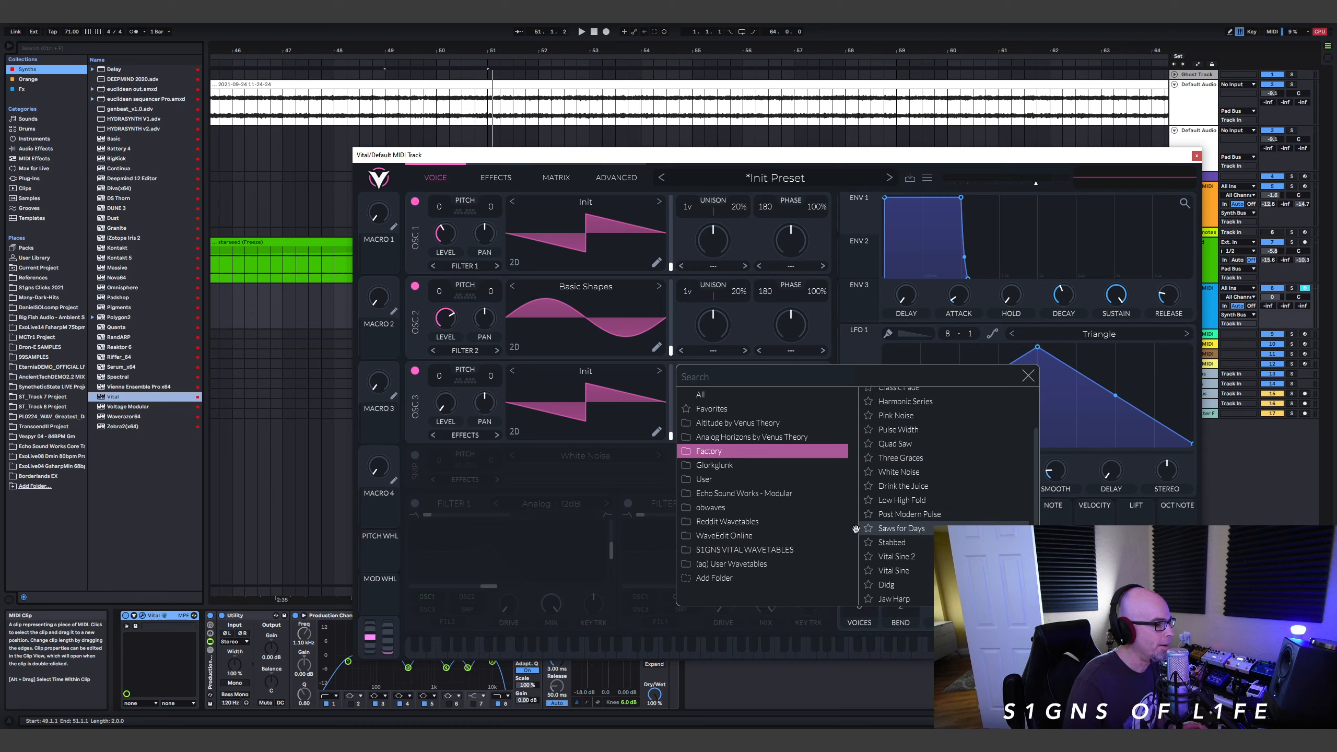
{"action": "left_click", "coordinate": [721, 479]}
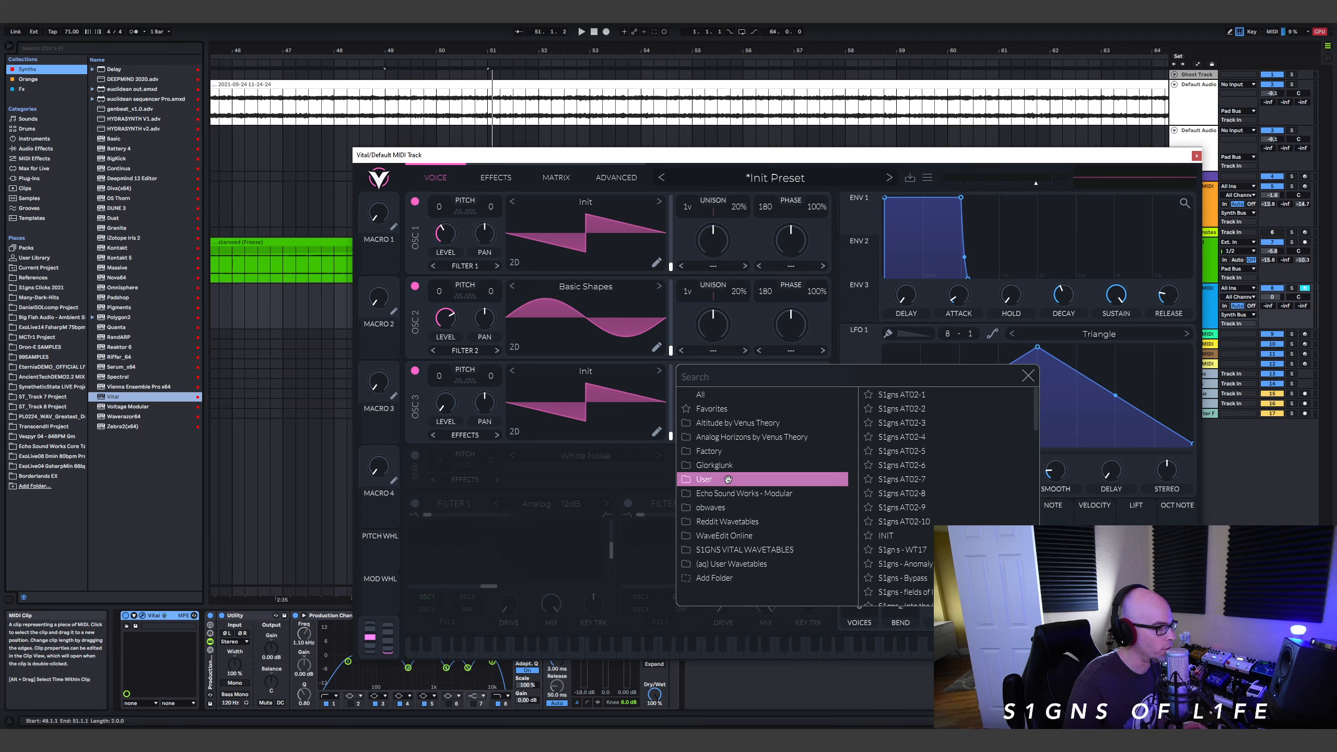
{"action": "scroll", "coordinate": [905, 559], "scroll_direction": "down", "scroll_amount": 5}
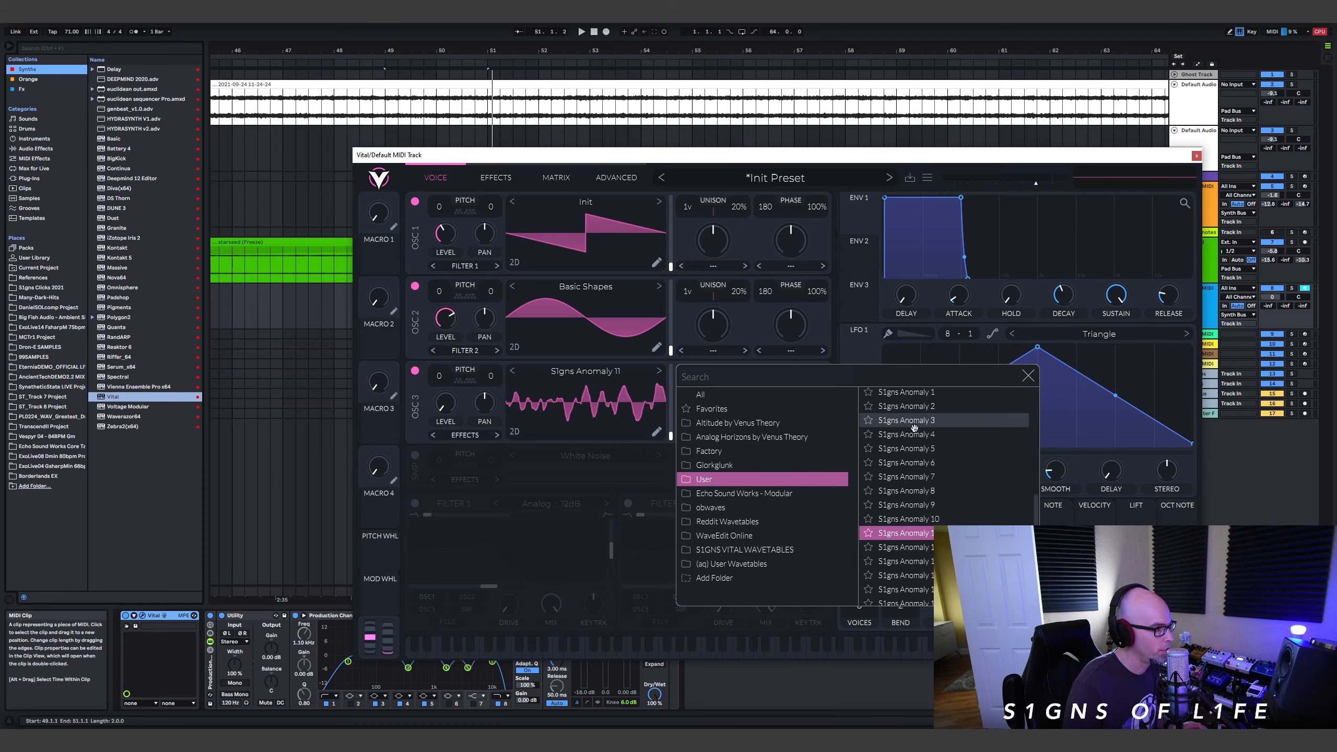
{"action": "left_click", "coordinate": [1027, 376]}
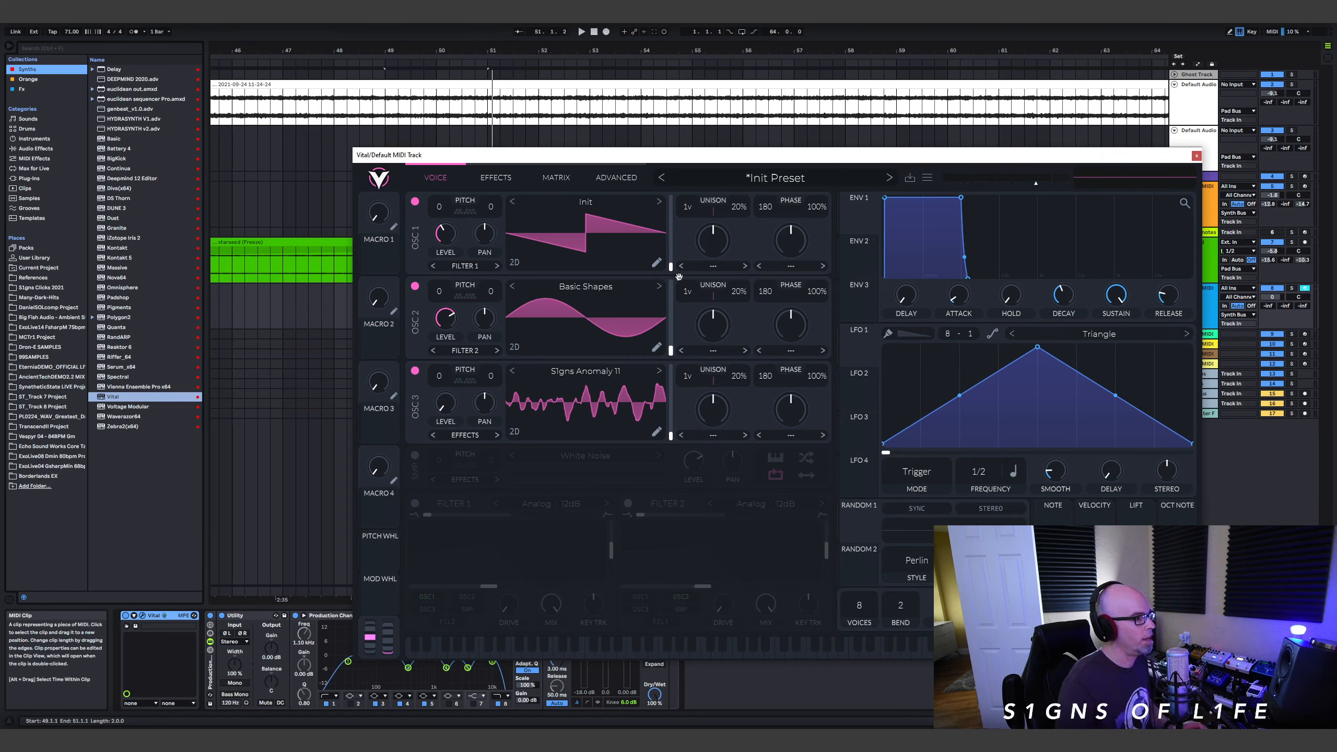
Set oscillator 1's phase distortion to FM from Osc 3 and shift oscillator 3's wavetable frame slightly upward.
{"action": "left_click", "coordinate": [800, 264]}
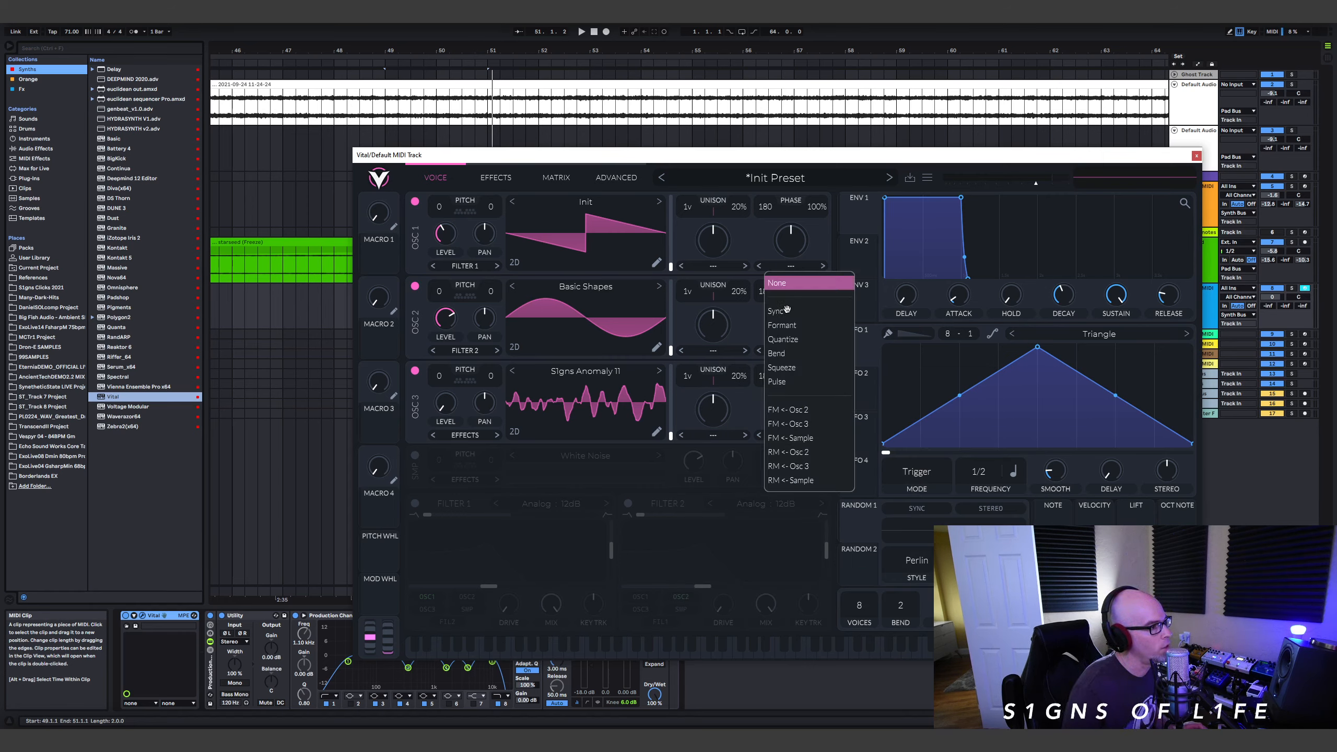
{"action": "left_click", "coordinate": [816, 424]}
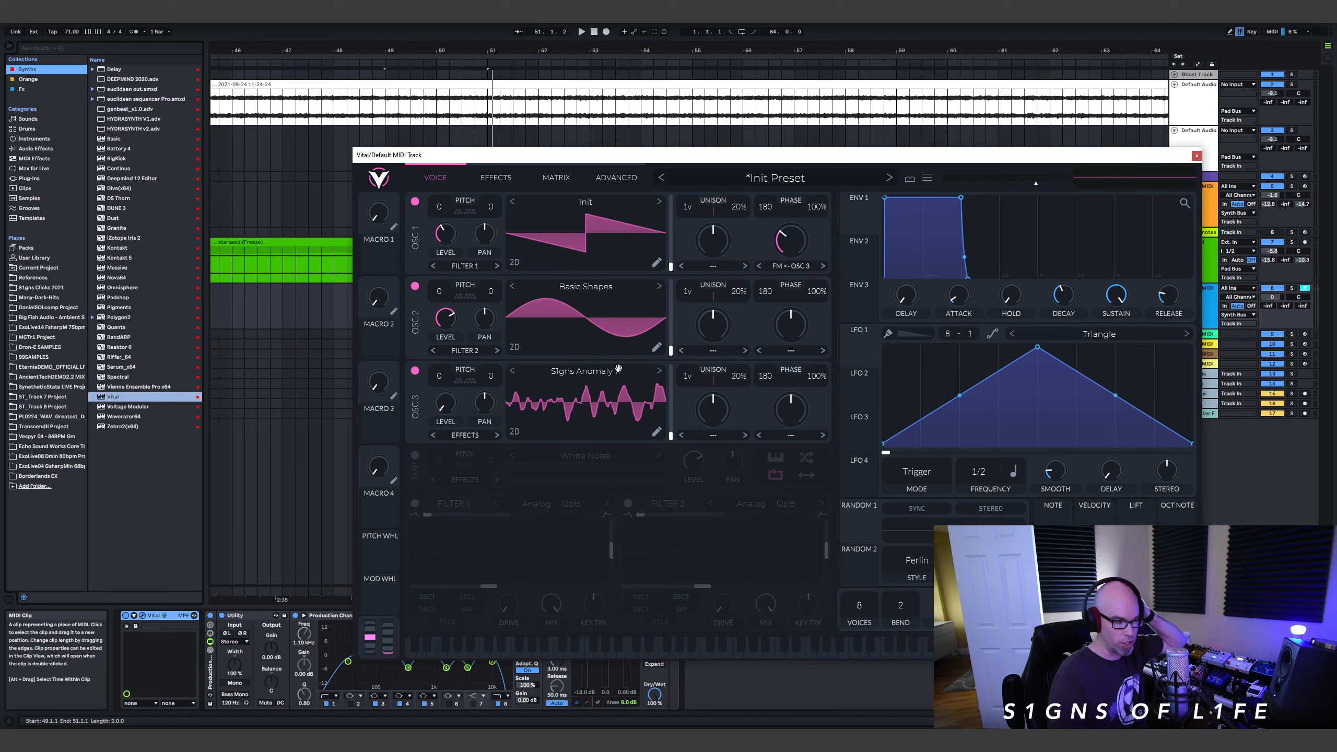
{"action": "left_click_drag", "start_coordinate": [672, 439], "coordinate": [678, 416]}
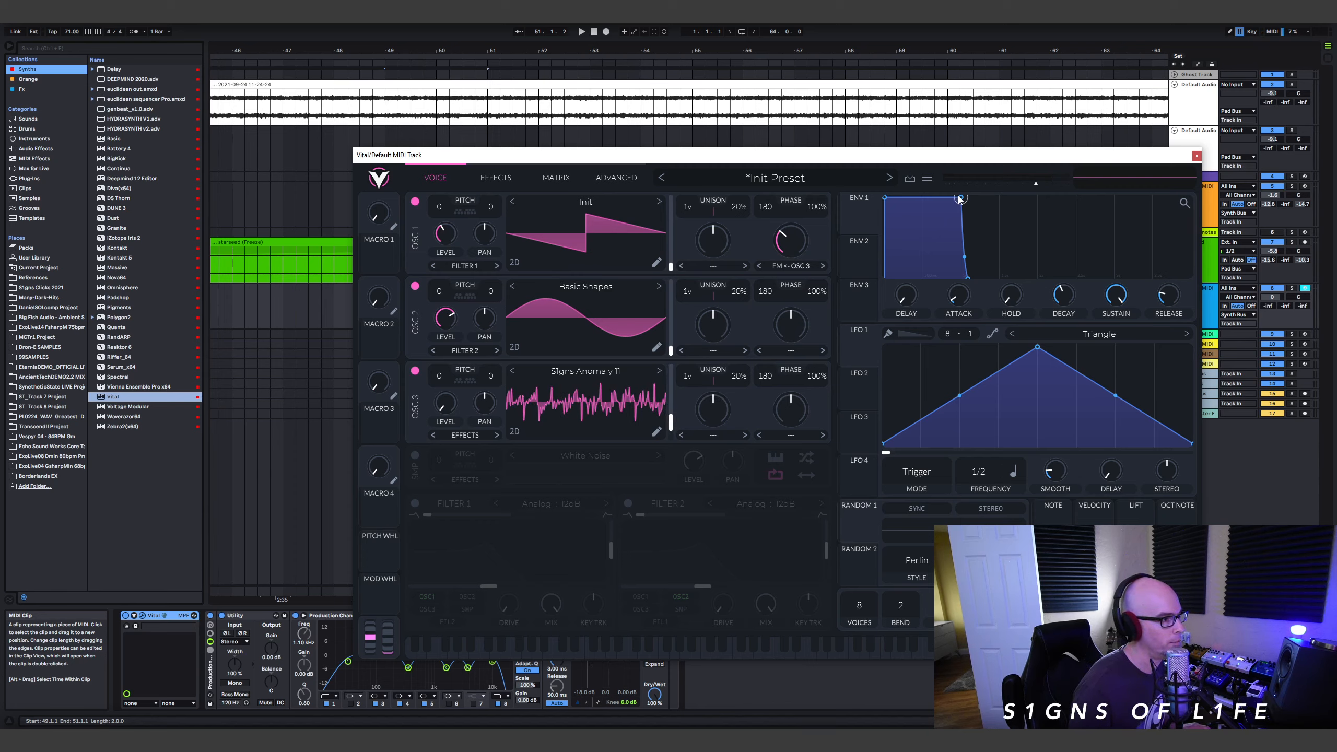
Shape envelope 1 into a short decay with zero sustain.
{"action": "left_click_drag", "start_coordinate": [960, 199], "coordinate": [918, 315]}
{"action": "left_click", "coordinate": [862, 258]}
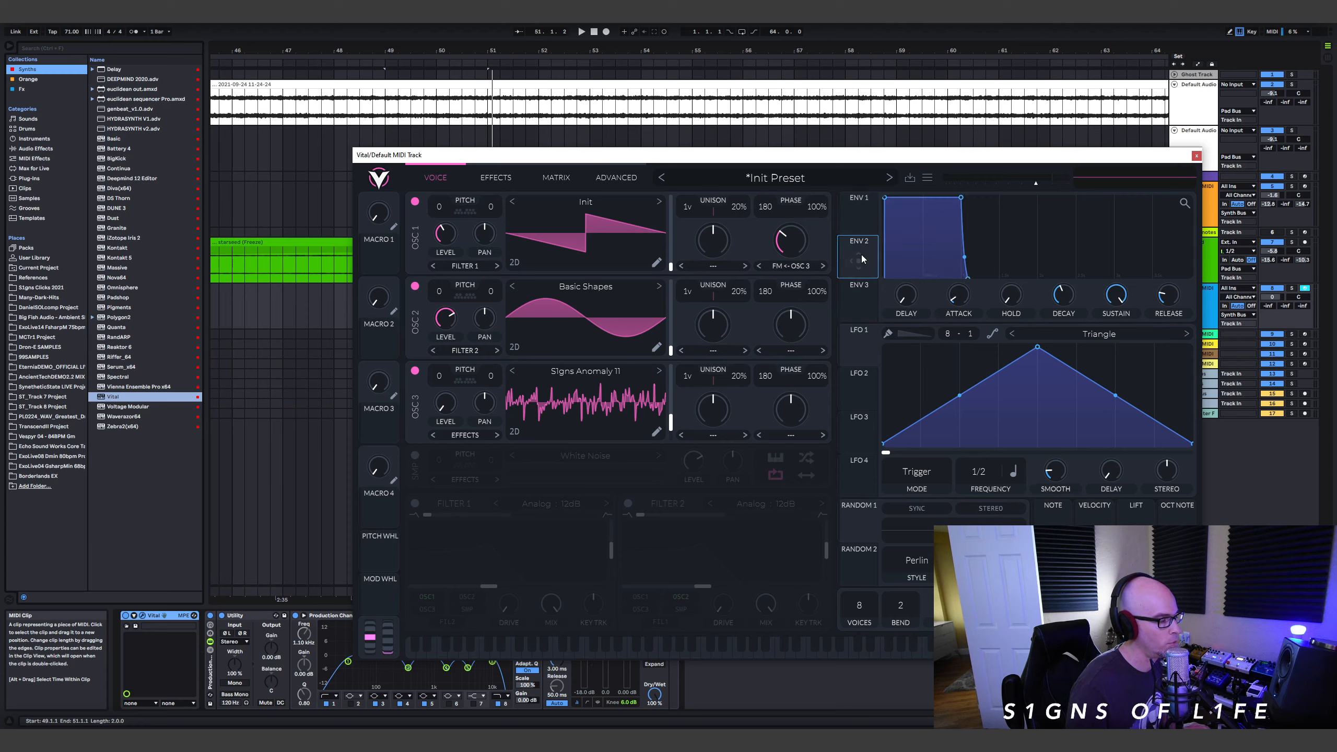
{"action": "left_click", "coordinate": [850, 202]}
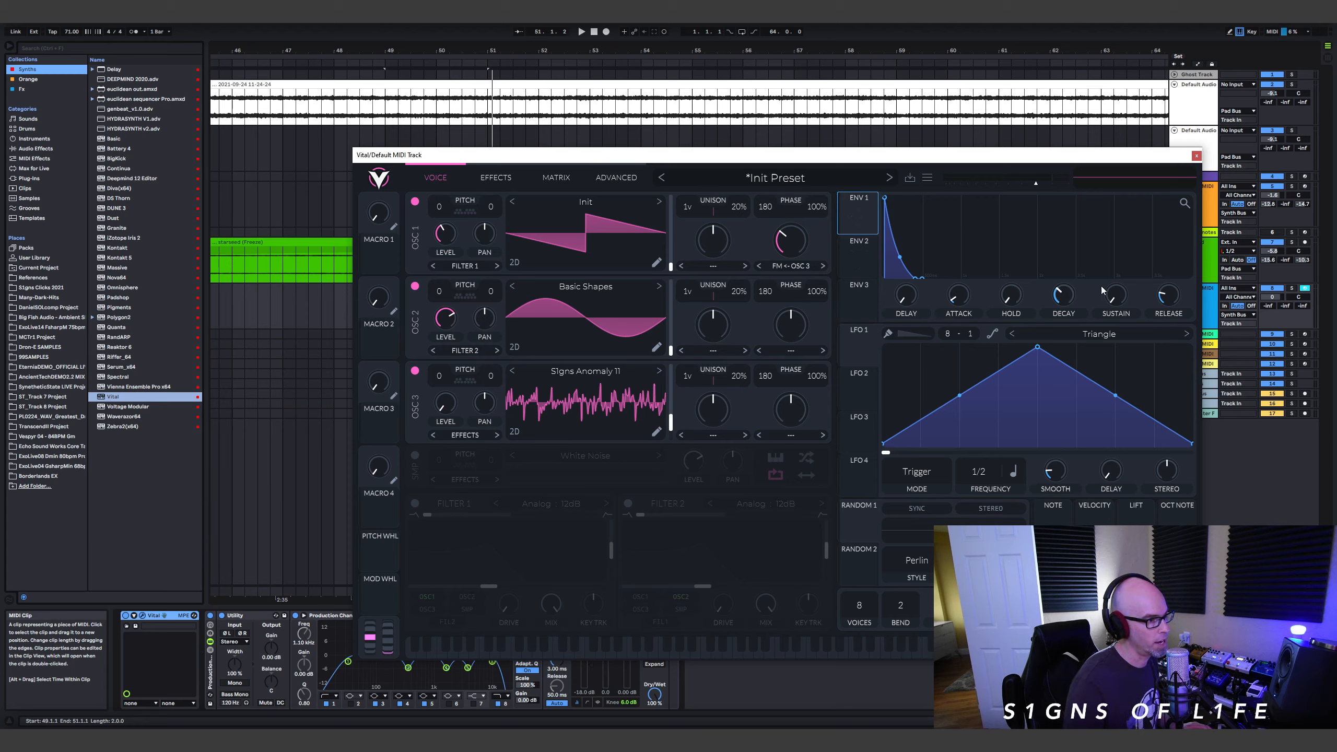
Enable Filter 1 with a lowered cutoff and modulate that cutoff with envelope 2, shaped to a short decay and zero sustain.
{"action": "left_click", "coordinate": [841, 255]}
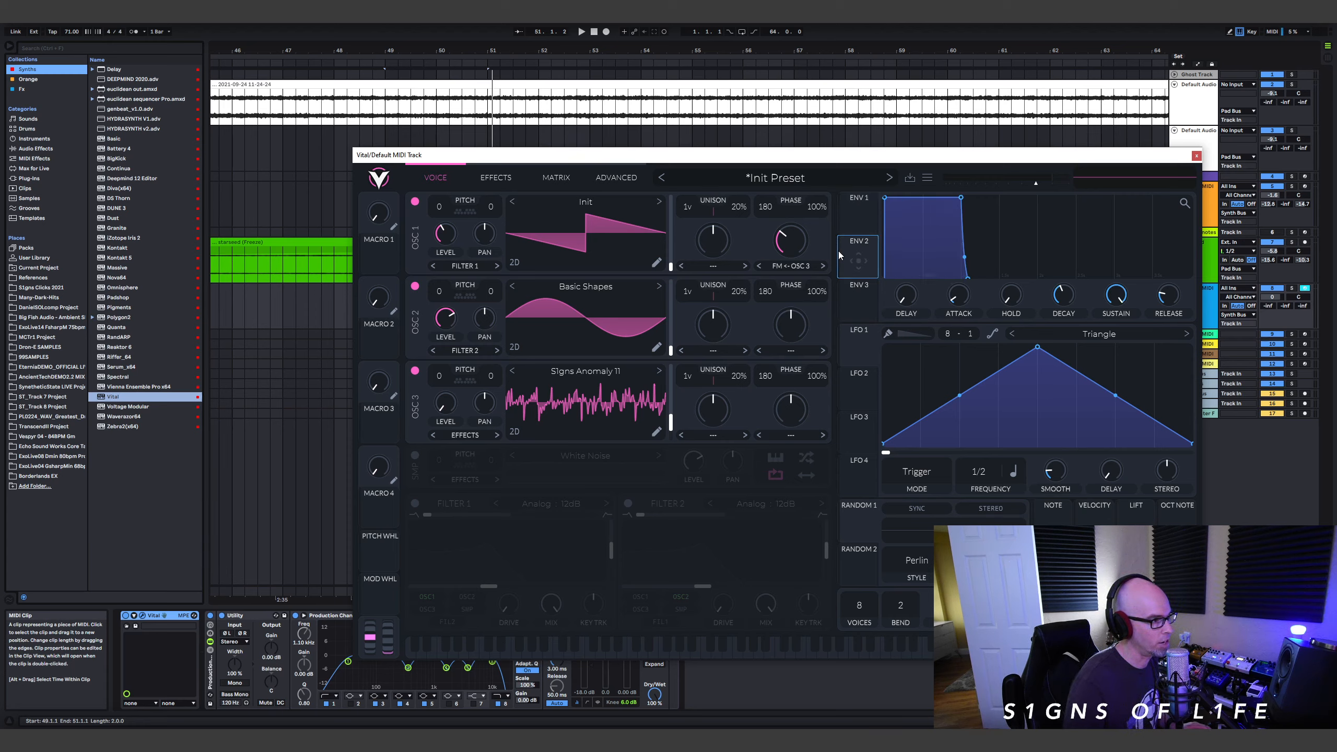
{"action": "left_click", "coordinate": [414, 503]}
{"action": "left_click_drag", "start_coordinate": [497, 585], "coordinate": [537, 579]}
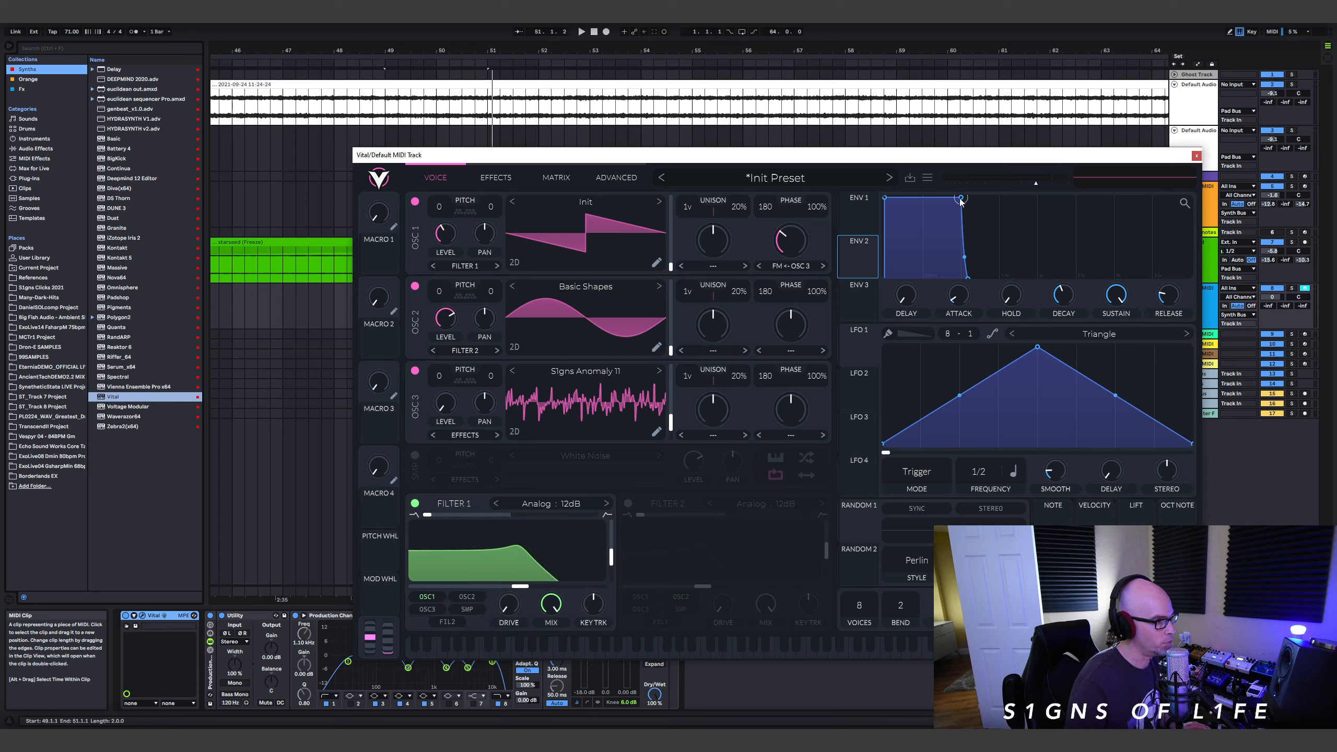
{"action": "left_click_drag", "start_coordinate": [961, 200], "coordinate": [900, 330]}
{"action": "left_click_drag", "start_coordinate": [858, 260], "coordinate": [521, 587]}
{"action": "left_click_drag", "start_coordinate": [520, 585], "coordinate": [468, 586]}
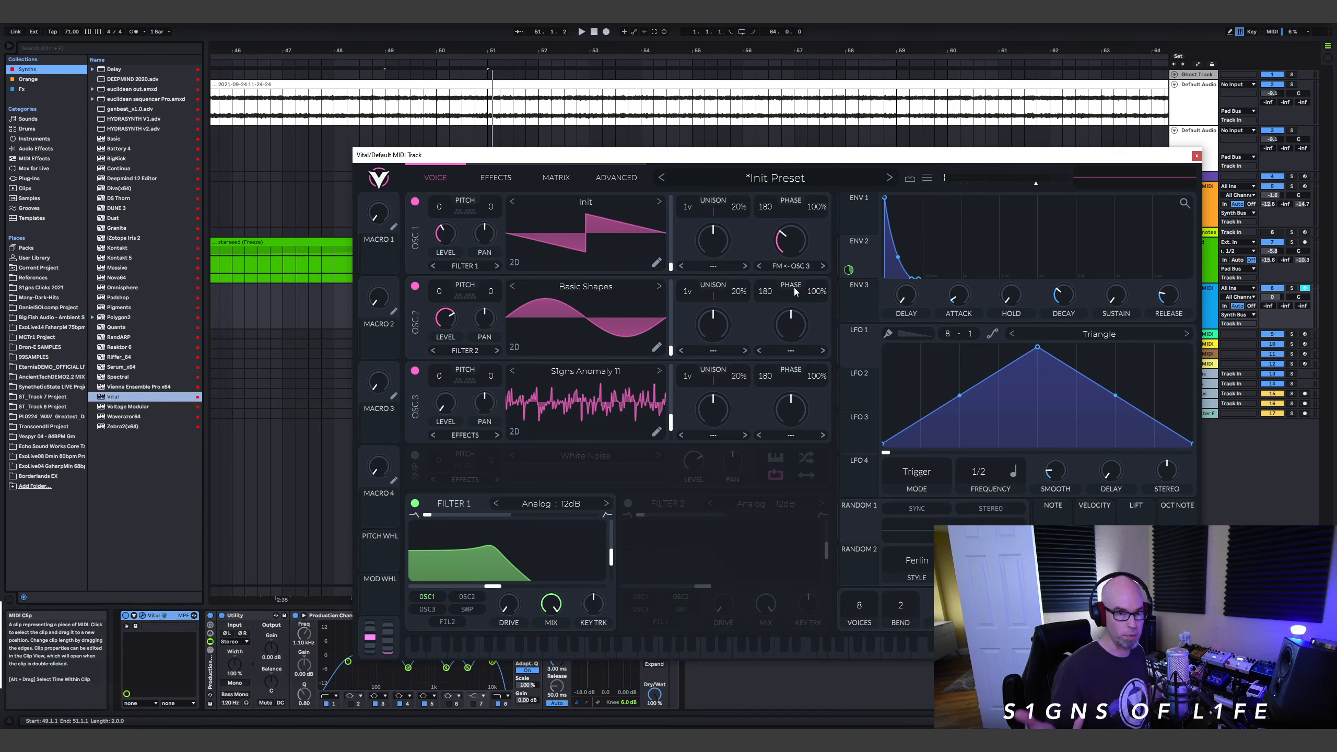
Increase oscillator 1's FM amount from oscillator 3 and close the Vital window.
{"action": "left_click_drag", "start_coordinate": [788, 250], "coordinate": [848, 258]}
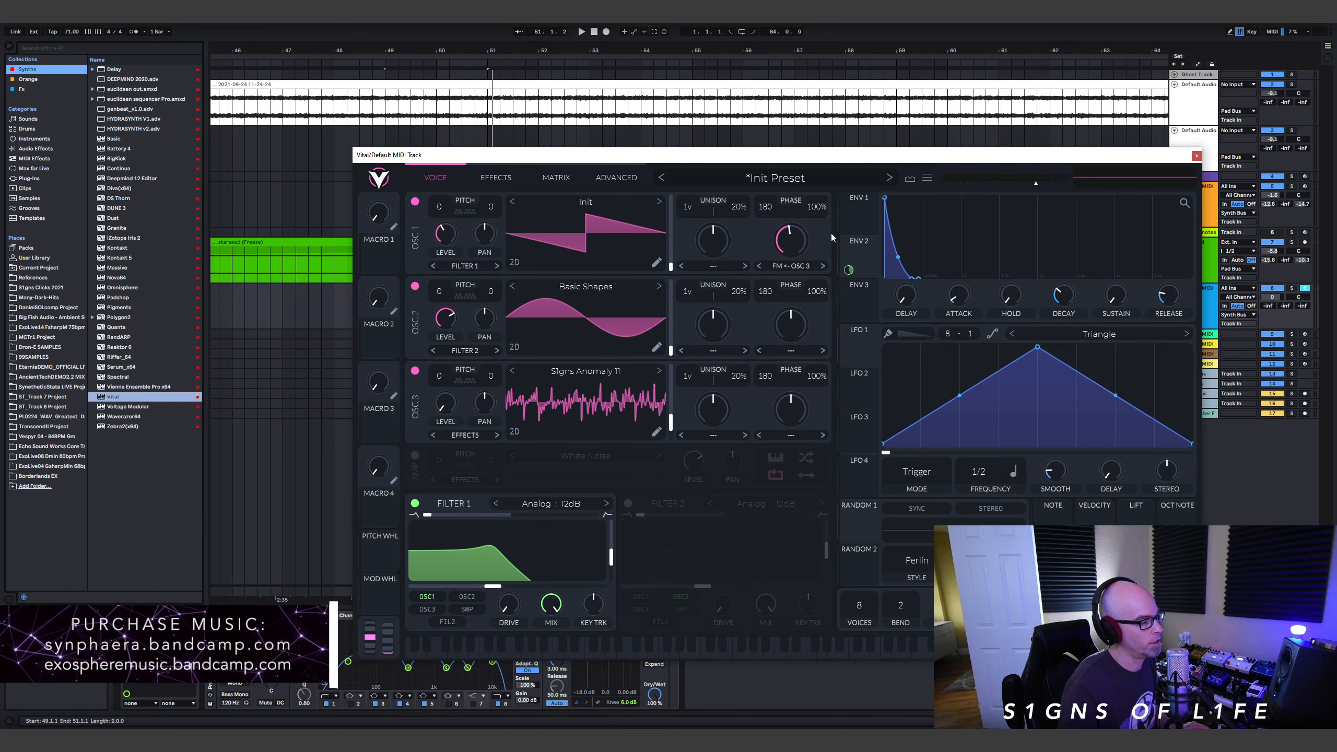
{"action": "left_click", "coordinate": [1196, 156]}
Reopen the blue clip in an enlarged note editor and draw an eighth-note F#2 at its start in Draw Mode.
{"action": "double_click", "coordinate": [403, 293]}
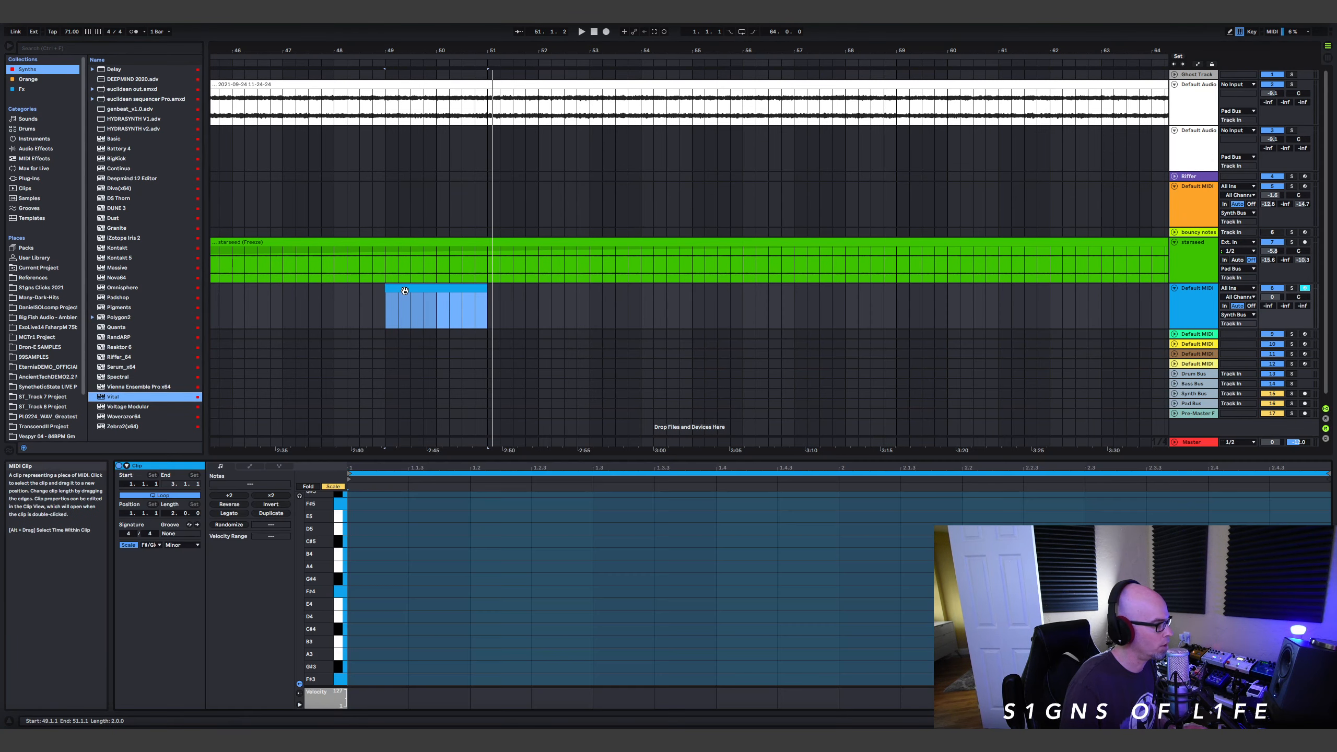
{"action": "left_click_drag", "start_coordinate": [615, 457], "coordinate": [611, 307]}
{"action": "key", "text": "b"}
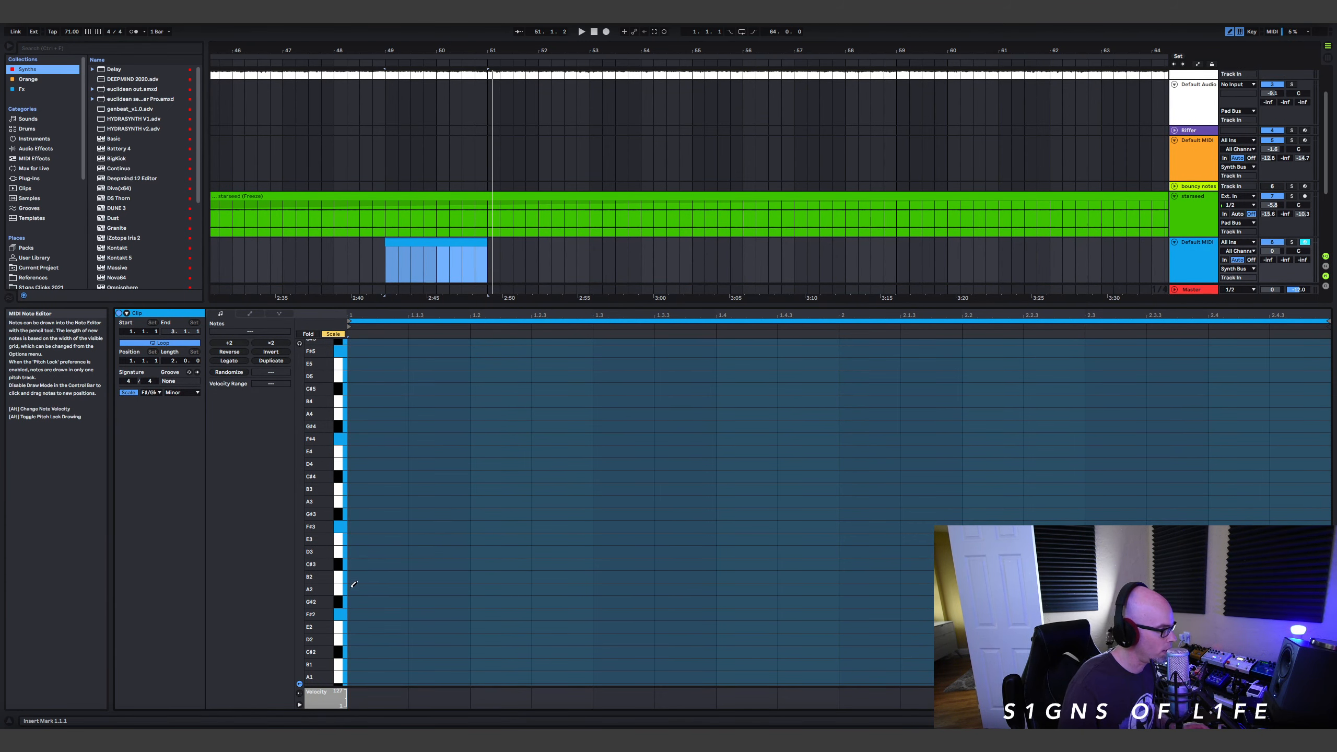
{"action": "left_click", "coordinate": [361, 606]}
{"action": "left_click", "coordinate": [370, 610]}
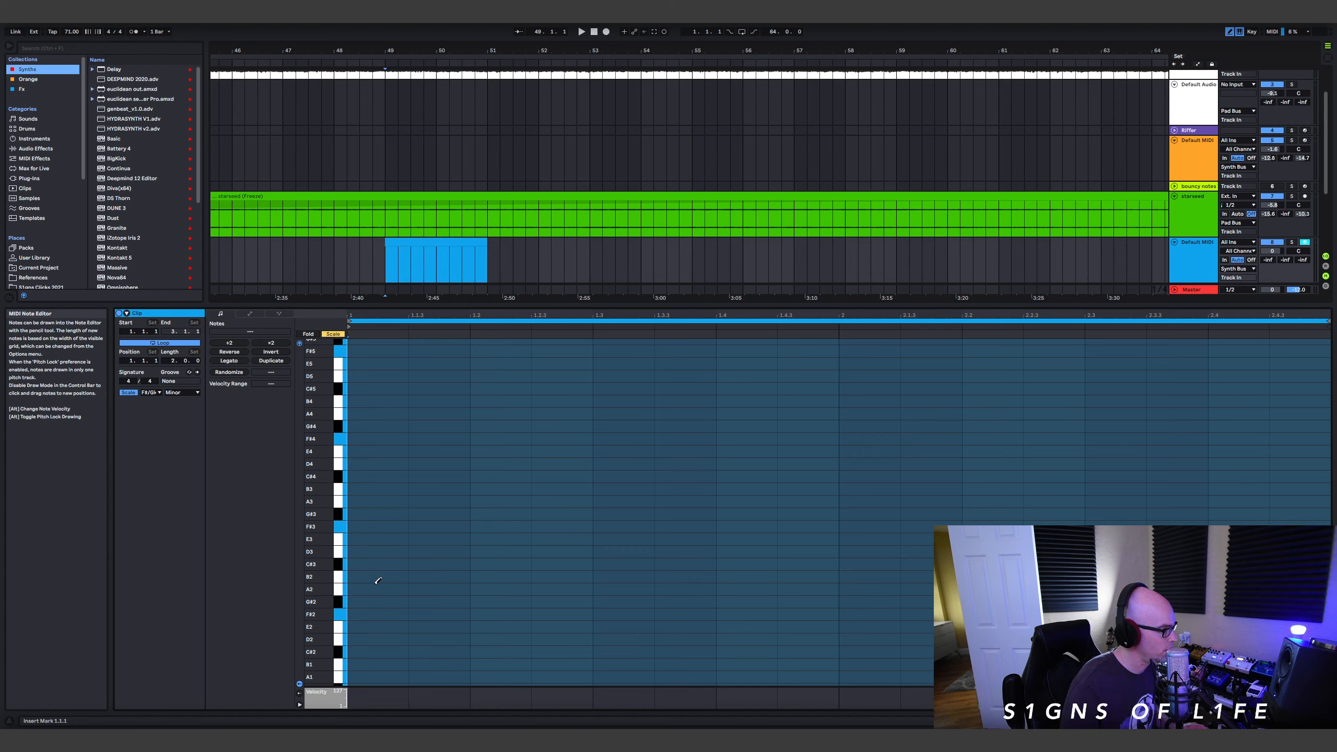
{"action": "left_click", "coordinate": [375, 522]}
{"action": "left_click", "coordinate": [375, 521]}
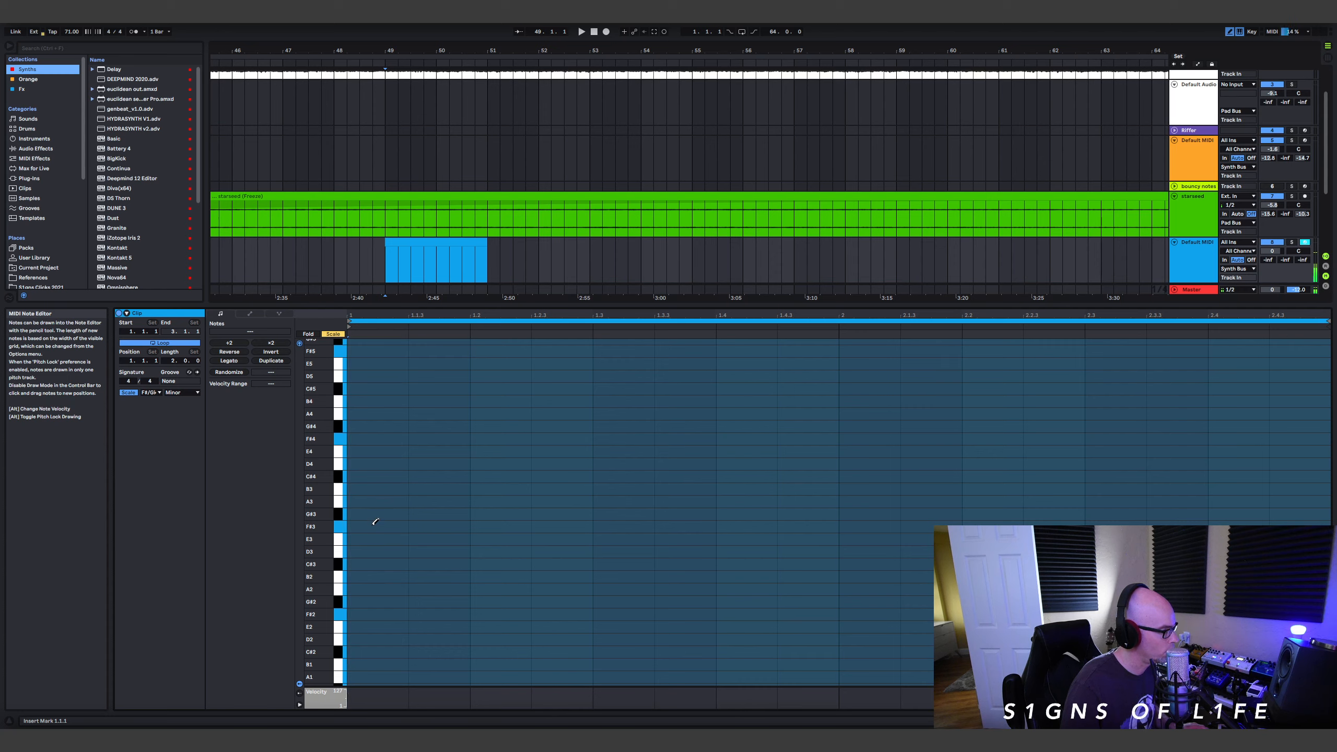
{"action": "left_click", "coordinate": [375, 613]}
Add eighth notes E3 at 1.2 and F#3 at 1.2.3, discarding the trial A3 and G#3 notes, and audition the phrase.
{"action": "left_click", "coordinate": [505, 500]}
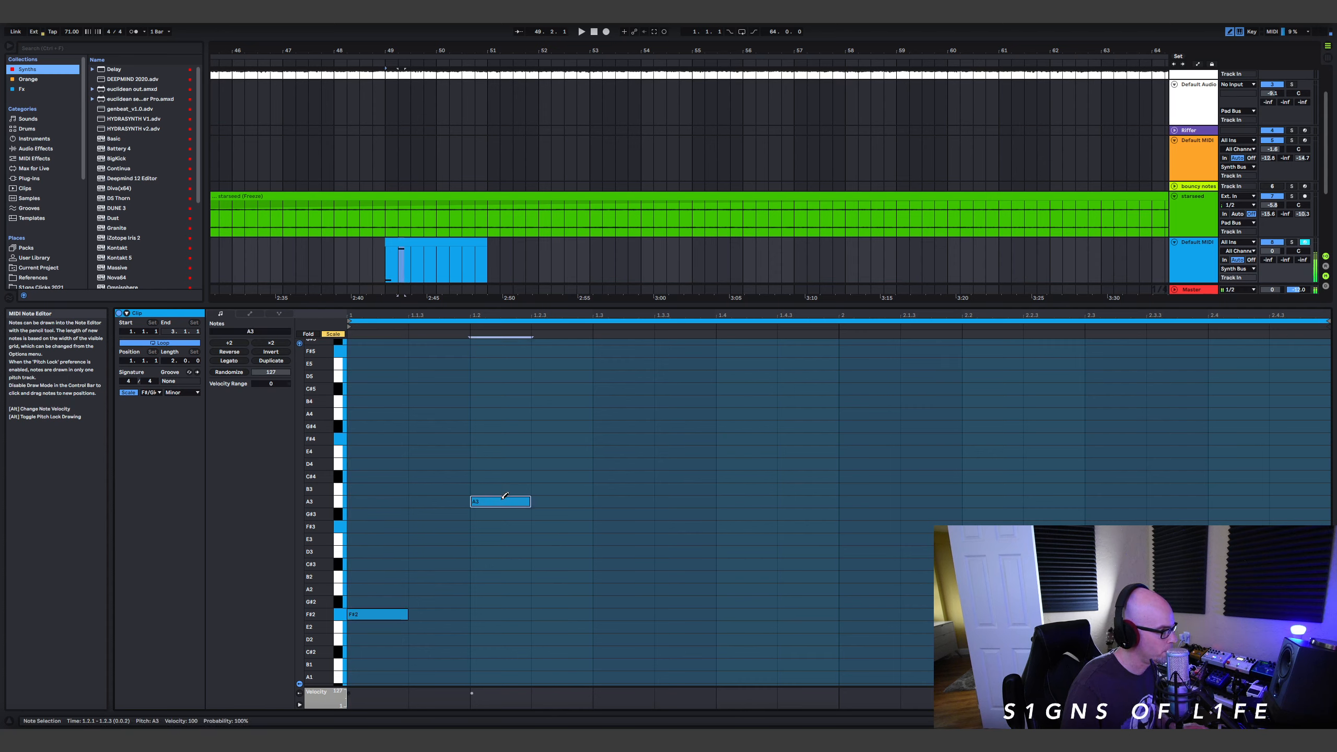
{"action": "left_click", "coordinate": [493, 536]}
{"action": "left_click", "coordinate": [498, 500]}
{"action": "left_click", "coordinate": [604, 499]}
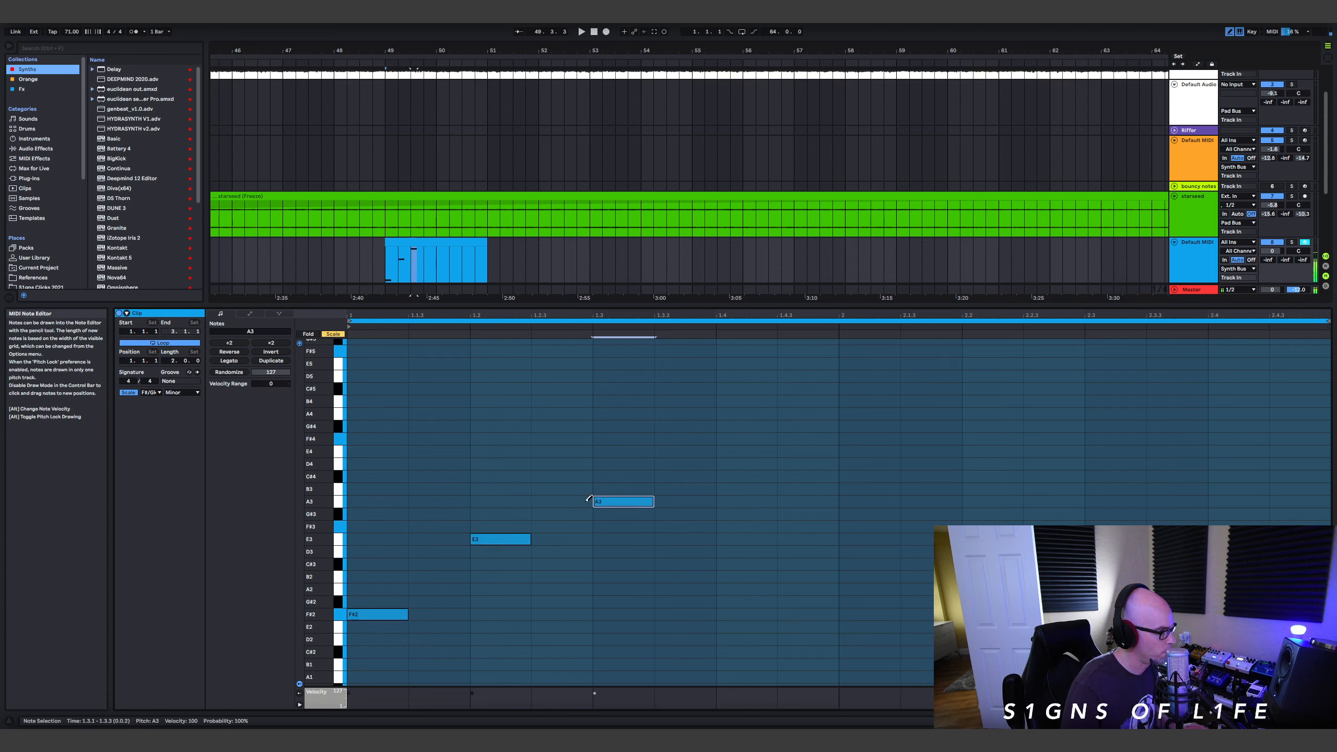
{"action": "left_click_drag", "start_coordinate": [604, 500], "coordinate": [560, 500]}
{"action": "left_click", "coordinate": [558, 514]}
{"action": "left_click", "coordinate": [559, 526]}
{"action": "left_click", "coordinate": [560, 513]}
{"action": "left_click", "coordinate": [559, 501]}
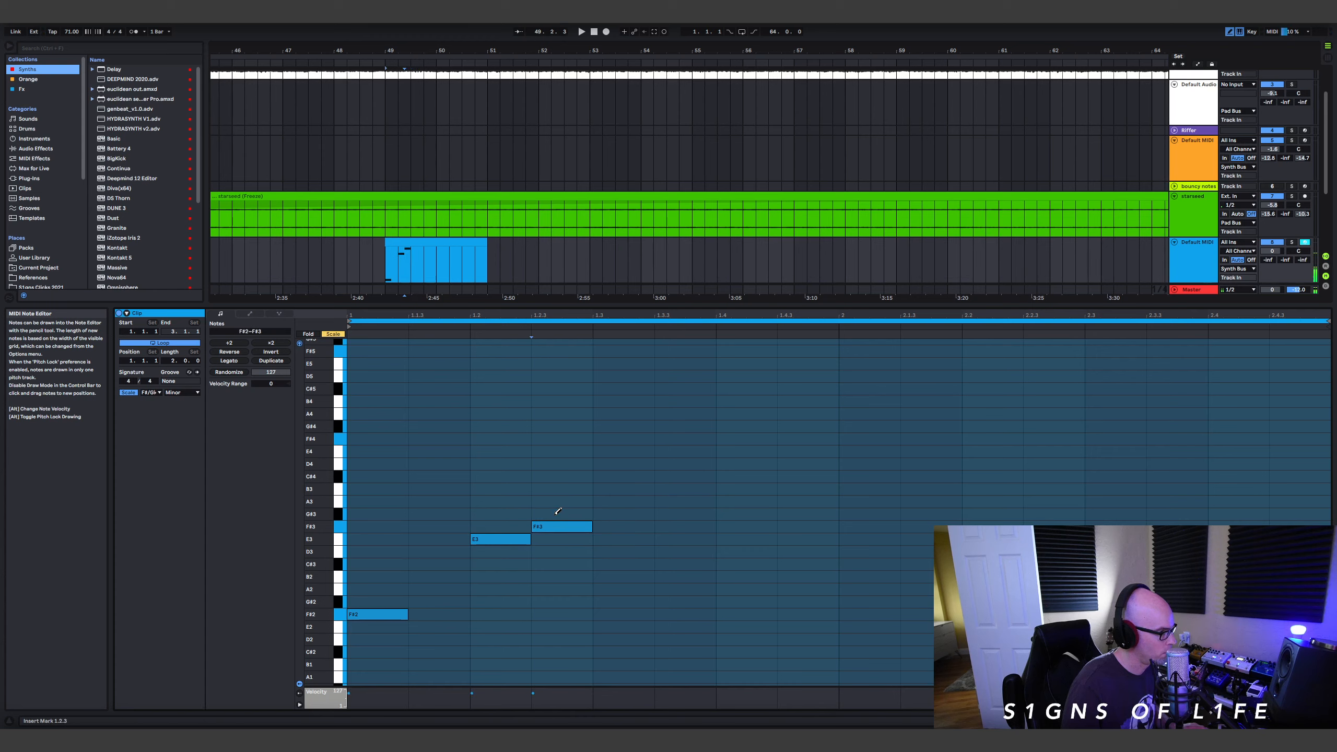
{"action": "key", "text": "space"}
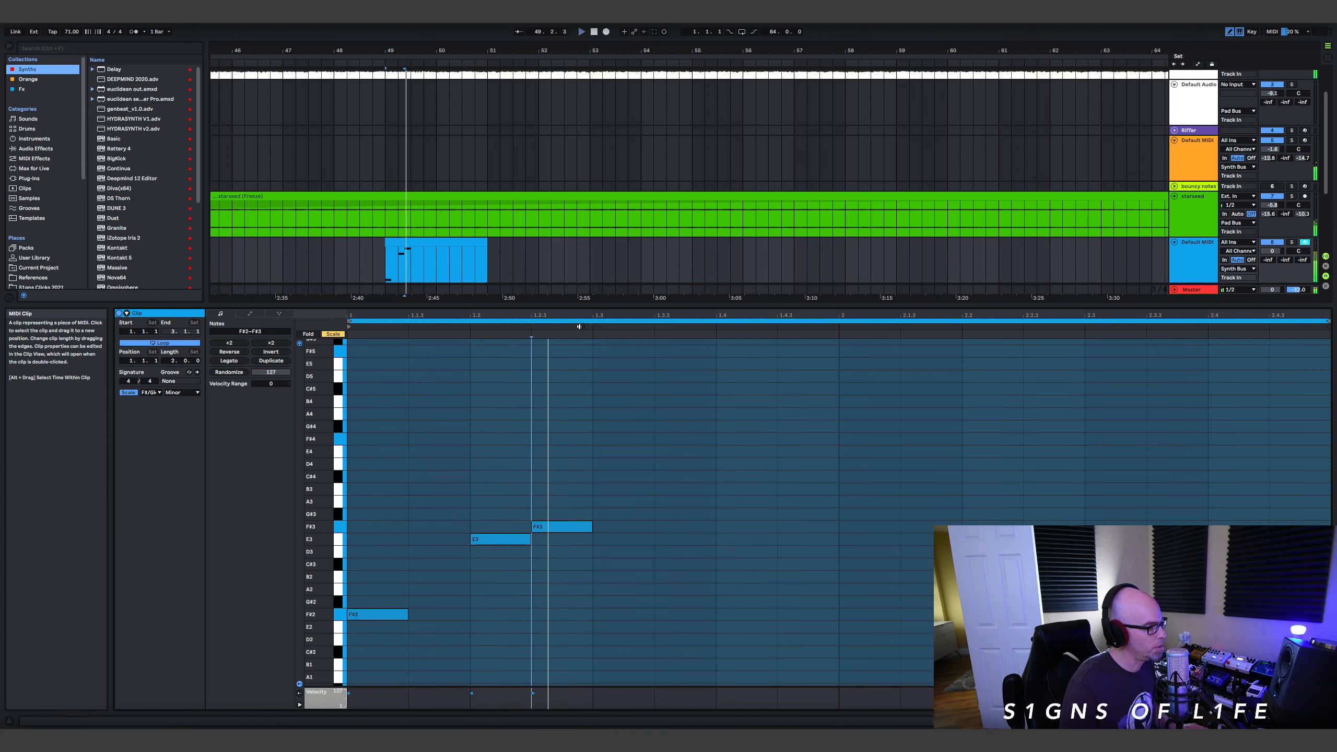
Draw eighth notes F#2 at 1.4, E3 at 2.1 and F#3 at 2.2, and play the clip.
{"action": "left_click", "coordinate": [732, 613]}
{"action": "left_click", "coordinate": [845, 577]}
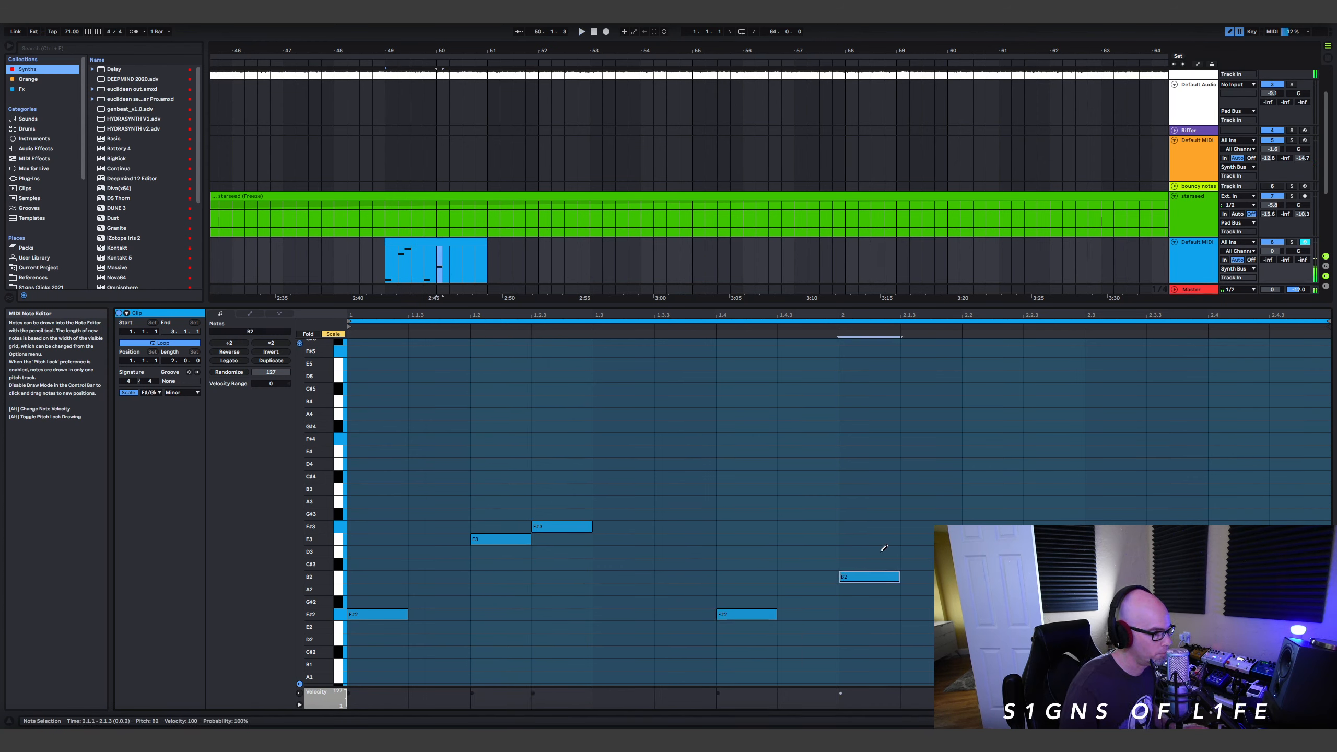
{"action": "left_click", "coordinate": [884, 574]}
{"action": "left_click", "coordinate": [882, 551]}
{"action": "left_click", "coordinate": [880, 541]}
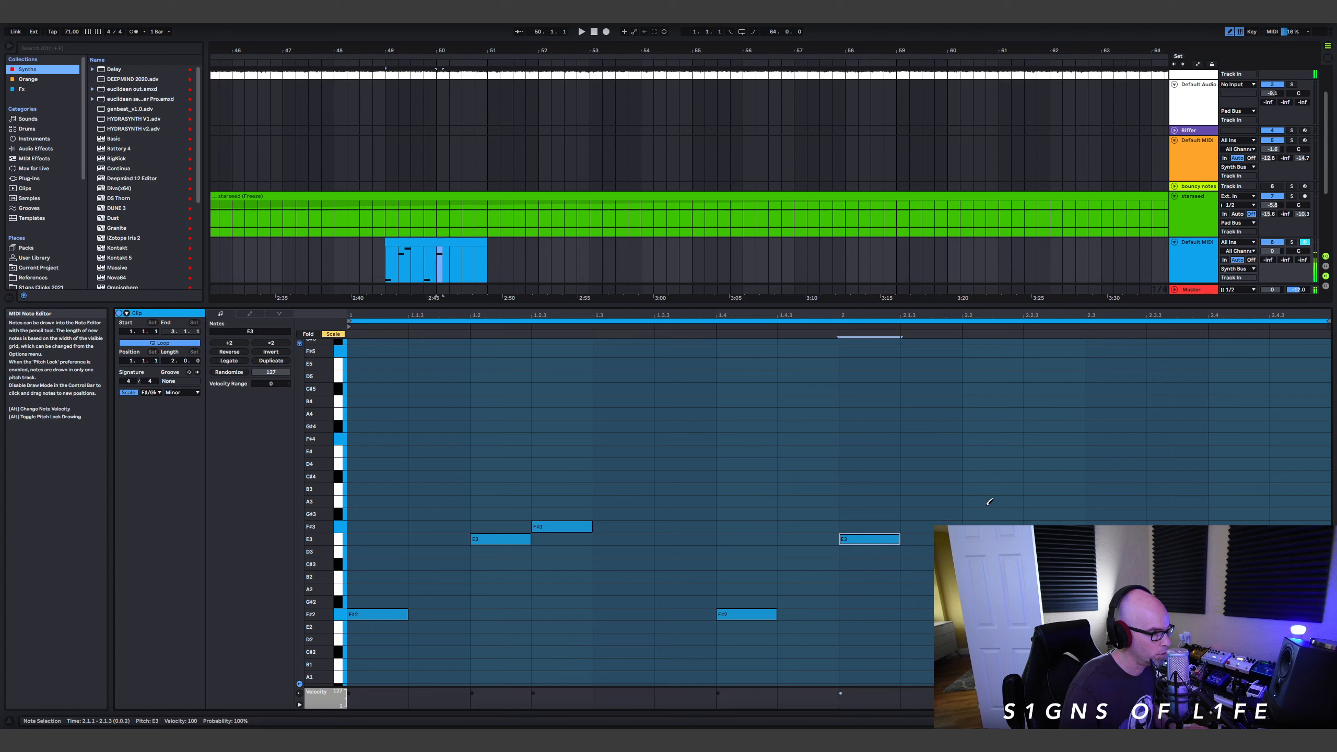
{"action": "left_click", "coordinate": [1018, 523]}
{"action": "key", "text": "space"}
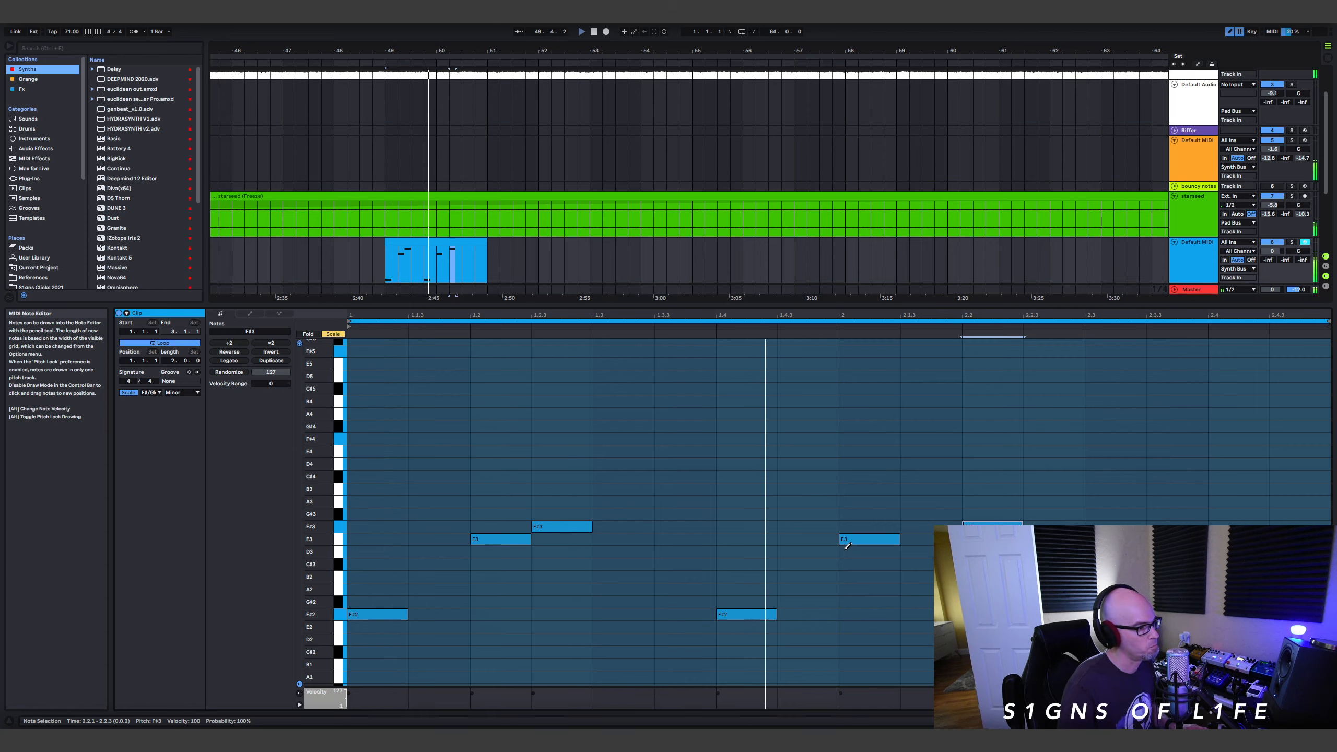
Rework the phrase's ending to E3 at 1.4.3 and F#3 at 2.1, remove the F#3 at 2.2, and play it back.
{"action": "left_click", "coordinate": [819, 540]}
{"action": "left_click", "coordinate": [867, 540]}
{"action": "left_click", "coordinate": [867, 502]}
{"action": "left_click", "coordinate": [864, 515]}
{"action": "left_click", "coordinate": [865, 505]}
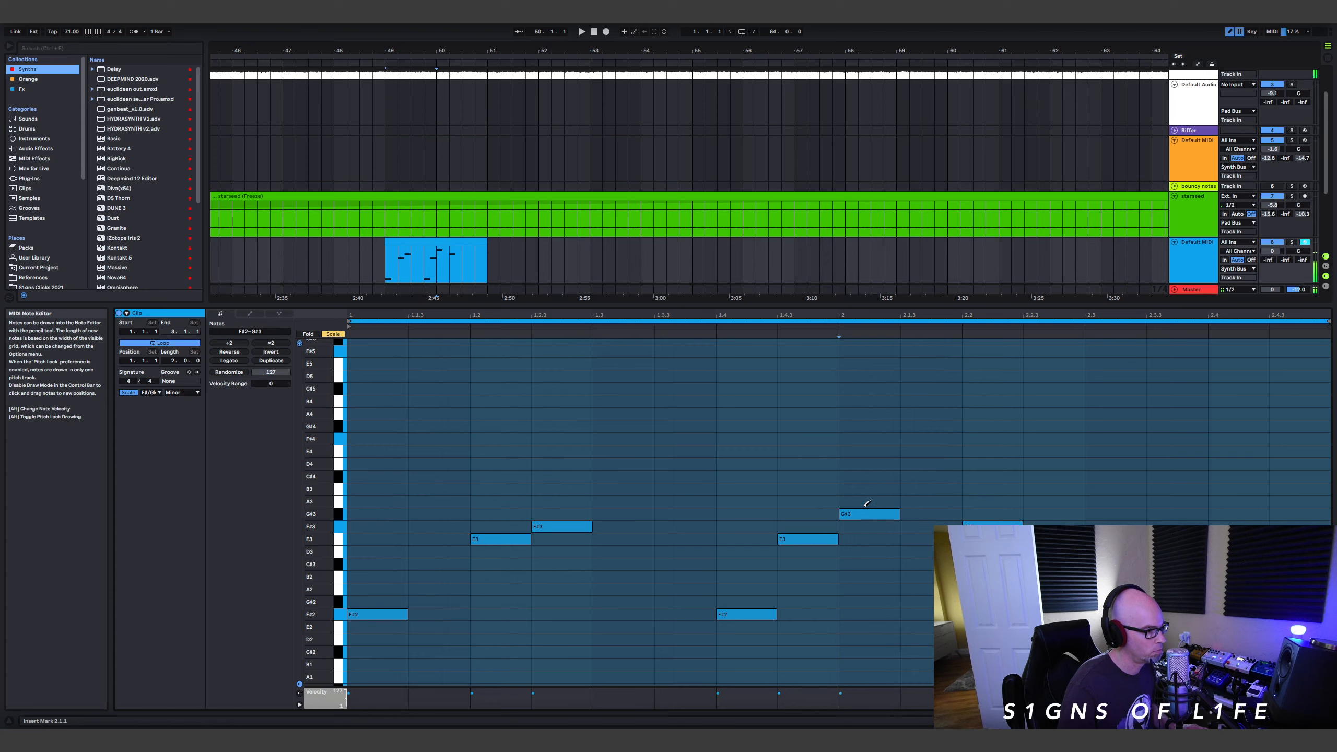
{"action": "left_click_drag", "start_coordinate": [867, 502], "coordinate": [867, 517]}
{"action": "left_click", "coordinate": [992, 526]}
{"action": "key", "text": "space"}
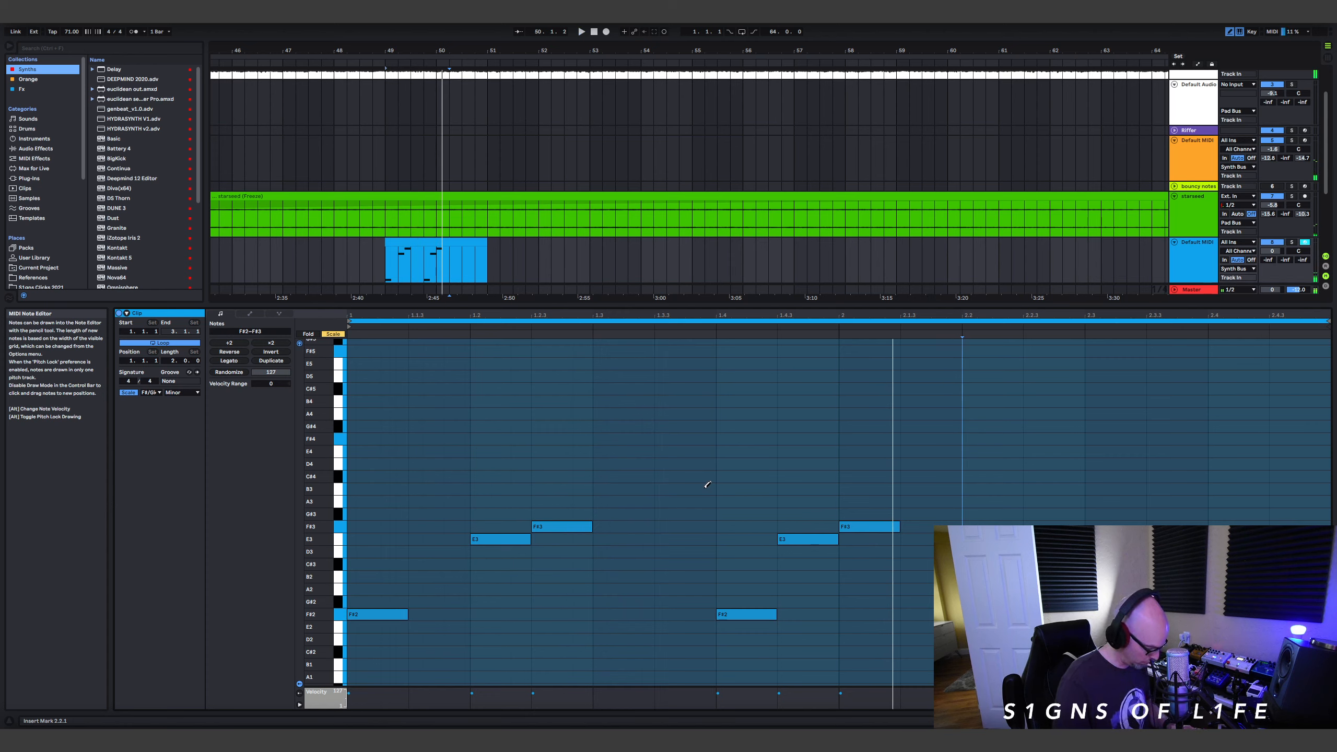
Leave Draw Mode and move the phrase's last three notes one eighth note earlier, starting at 1.3.3.
{"action": "key", "text": "b"}
{"action": "left_click_drag", "start_coordinate": [710, 474], "coordinate": [913, 648]}
{"action": "left_click_drag", "start_coordinate": [738, 615], "coordinate": [676, 614]}
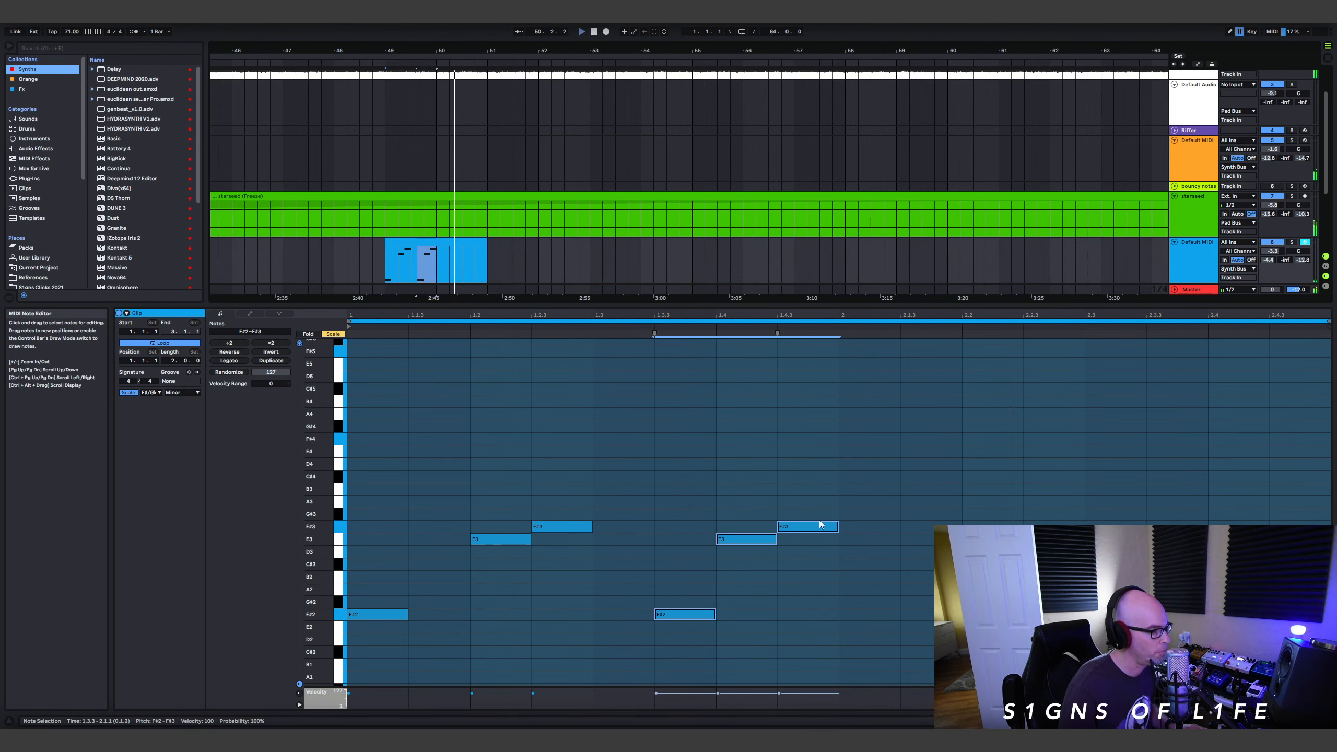
Transpose all notes of the phrase down one octave within the scale, to the F#1–F#2 range, and play it.
{"action": "left_click_drag", "start_coordinate": [887, 496], "coordinate": [367, 626]}
{"action": "left_click_drag", "start_coordinate": [323, 515], "coordinate": [297, 511]}
{"action": "key", "text": "Down"}
{"action": "key", "text": "Down"}
{"action": "key", "text": "Down"}
{"action": "key", "text": "Down"}
{"action": "key", "text": "Down"}
{"action": "key", "text": "Down"}
{"action": "key", "text": "Down"}
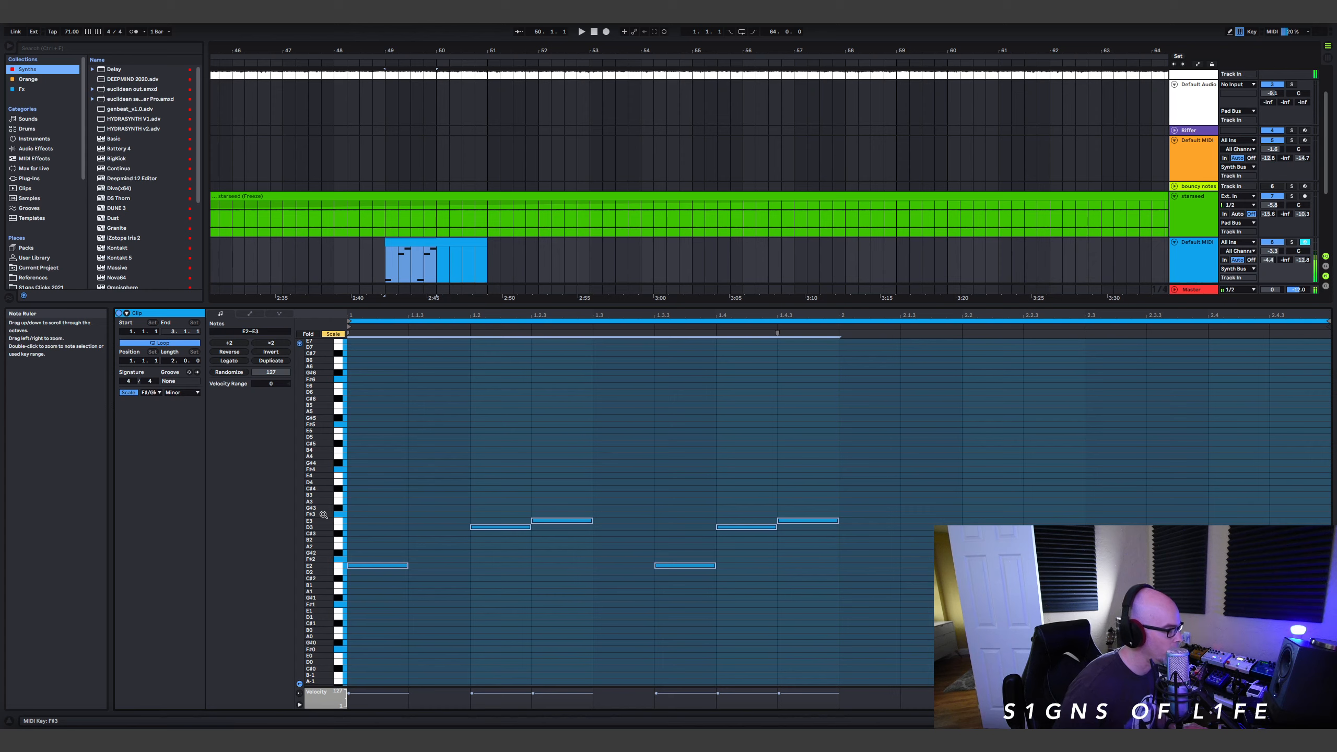
{"action": "key", "text": "space"}
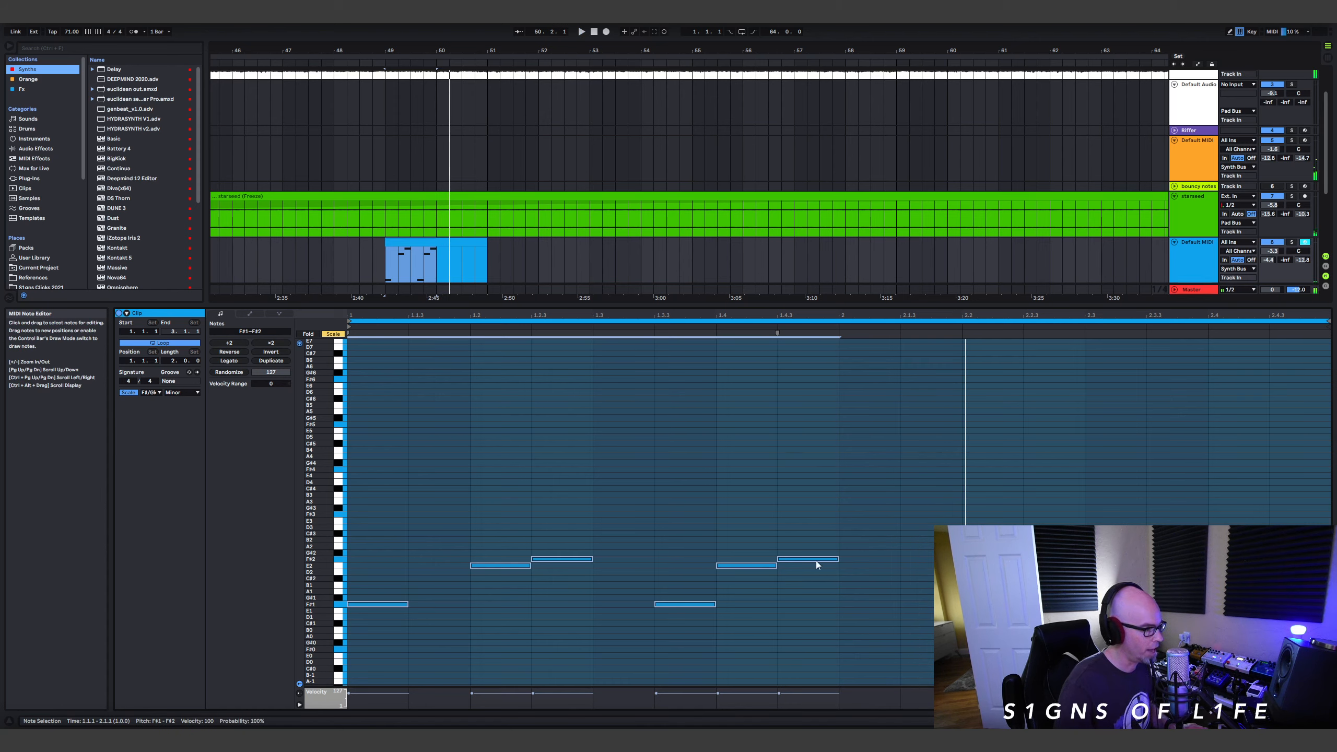
Shorten the blue clip to one bar, ending at 50.1.1, and duplicate it five times in a row.
{"action": "left_click_drag", "start_coordinate": [487, 246], "coordinate": [440, 245]}
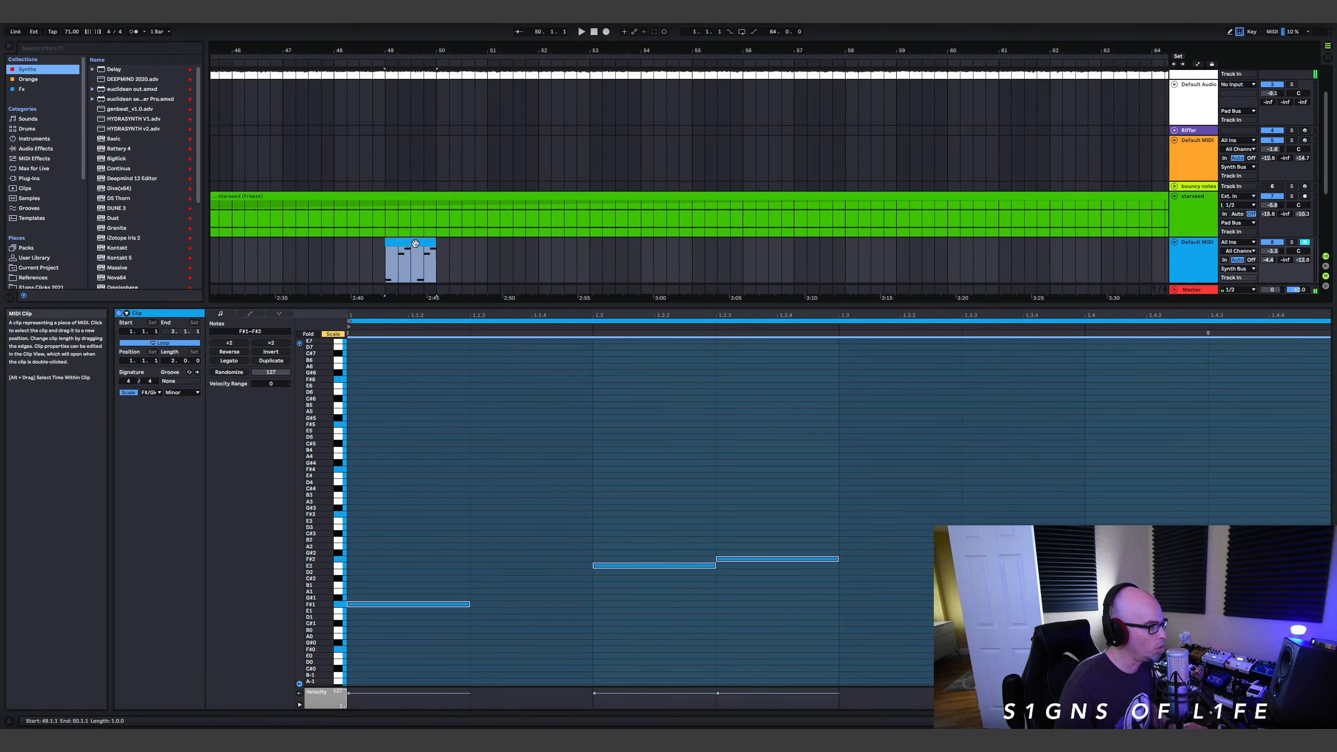
{"action": "key", "text": "ctrl+d"}
{"action": "key", "text": "ctrl+d"}
{"action": "key", "text": "ctrl+d"}
{"action": "key", "text": "ctrl+d"}
{"action": "key", "text": "ctrl+d"}
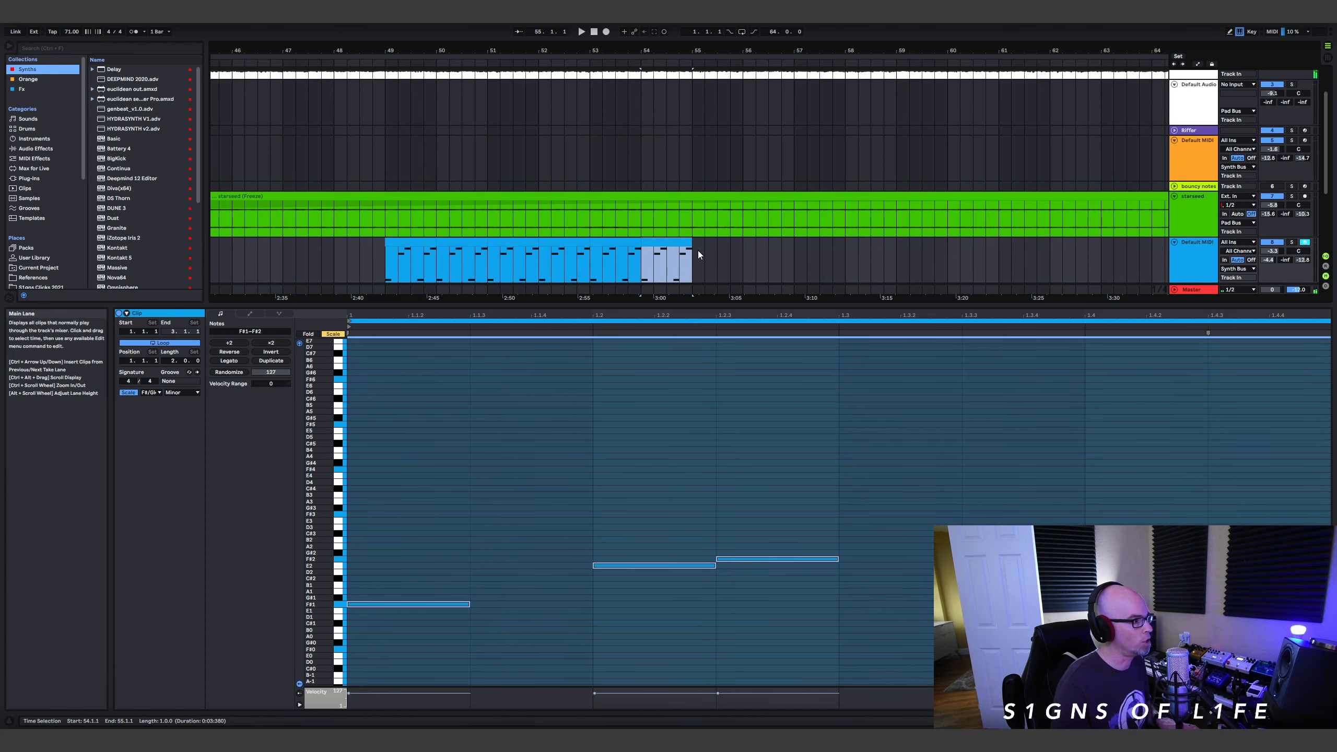
Remove the last two copies and consolidate the remaining four bars, 49.1.1 to 53.1.1, into a single clip.
{"action": "left_click_drag", "start_coordinate": [700, 249], "coordinate": [366, 255]}
{"action": "key", "text": "Delete"}
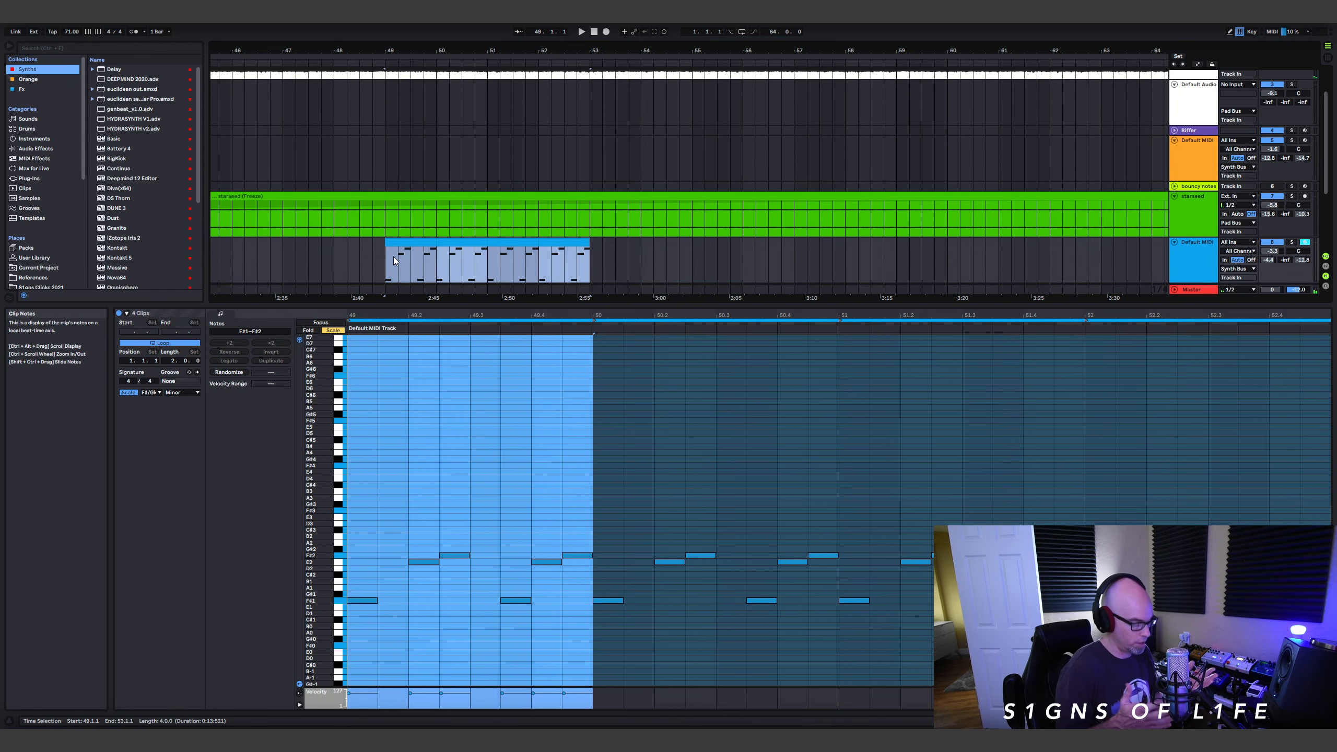
{"action": "key", "text": "ctrl+j"}
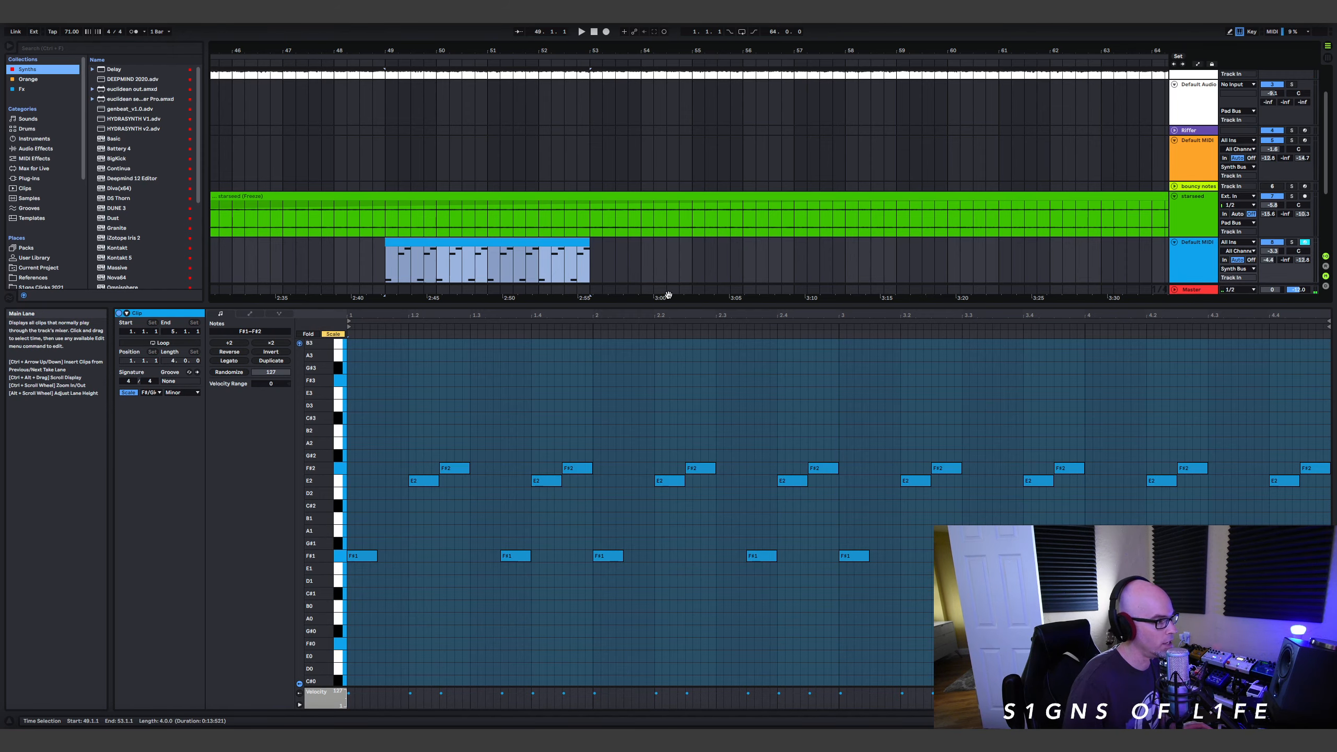
Enlarge the arrangement, loop the consolidated clip out to eight bars, ending at 57.1.1, and play it back.
{"action": "left_click_drag", "start_coordinate": [667, 294], "coordinate": [669, 574]}
{"action": "key", "text": "space"}
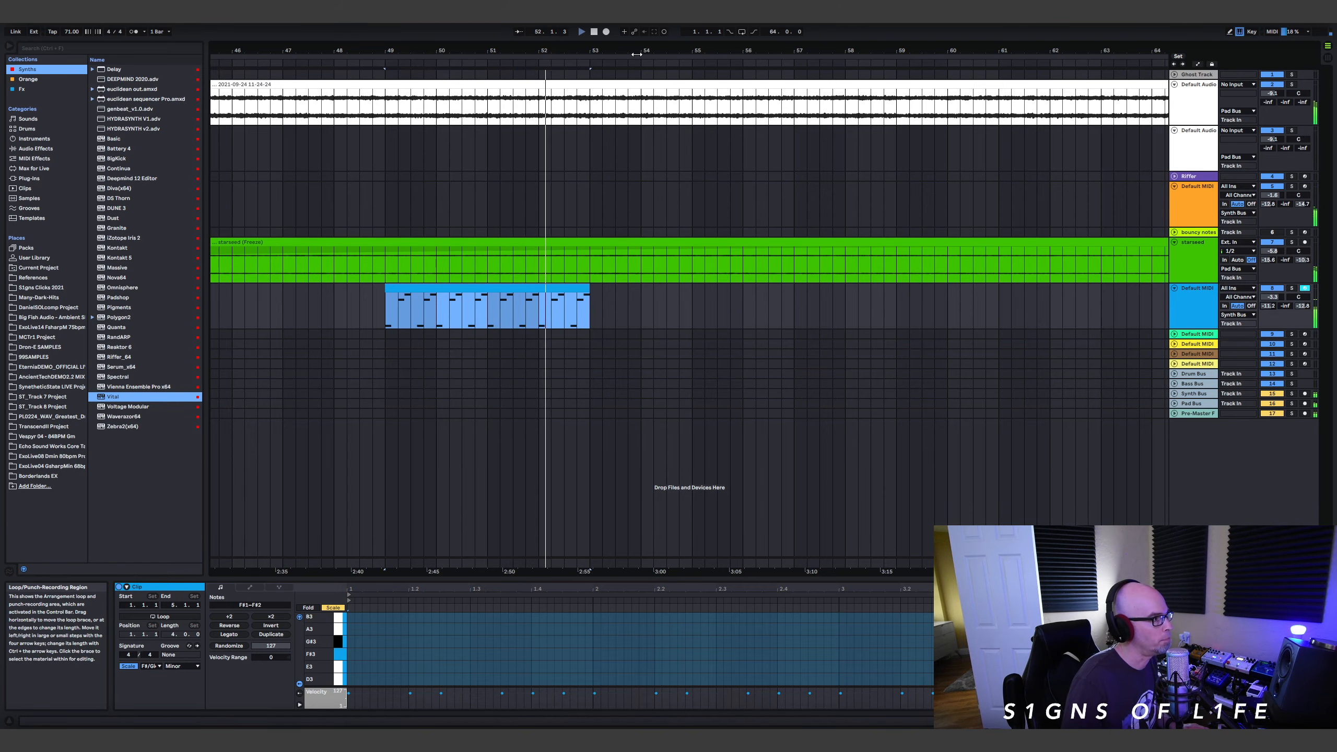
{"action": "left_click_drag", "start_coordinate": [638, 51], "coordinate": [544, 26]}
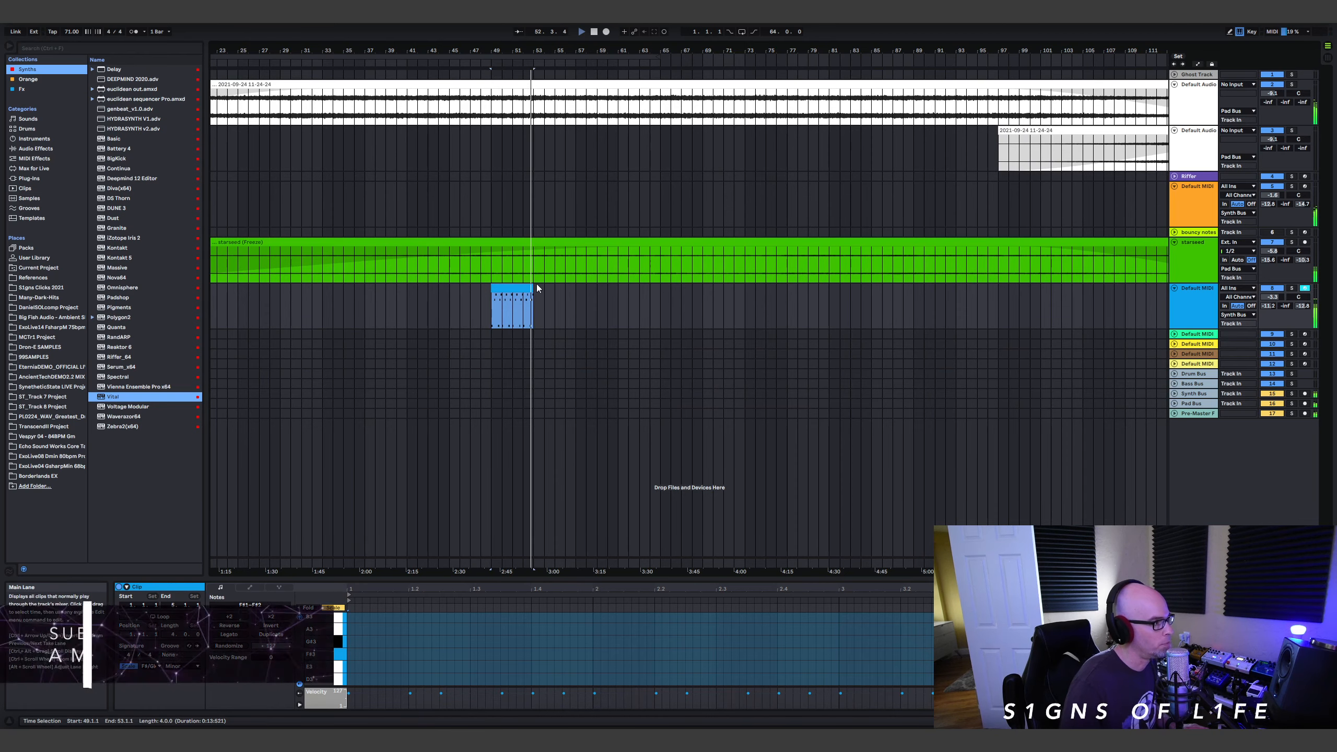
{"action": "mouse_move", "coordinate": [534, 290]}
{"action": "left_mouse_down"}
{"action": "mouse_move", "coordinate": [566, 294]}
{"action": "mouse_move", "coordinate": [533, 295]}
{"action": "left_mouse_up"}
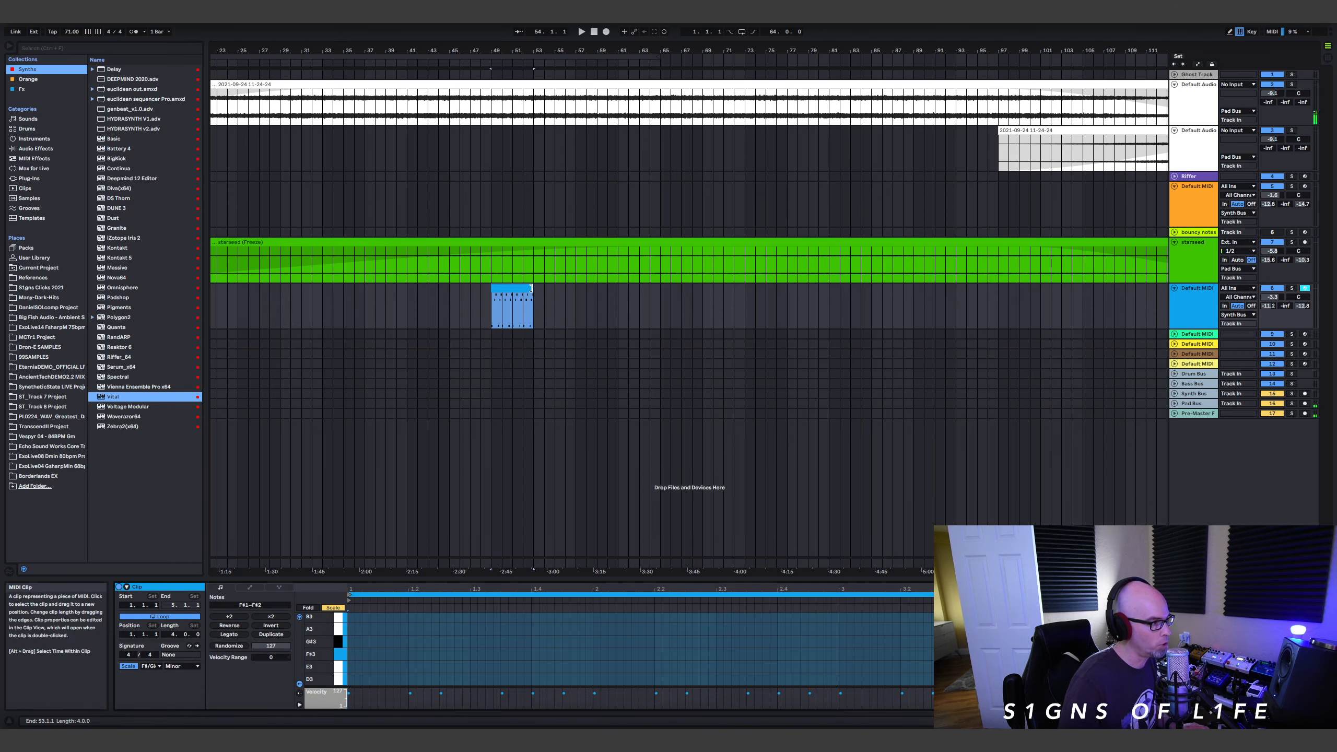
{"action": "left_click_drag", "start_coordinate": [531, 288], "coordinate": [576, 291]}
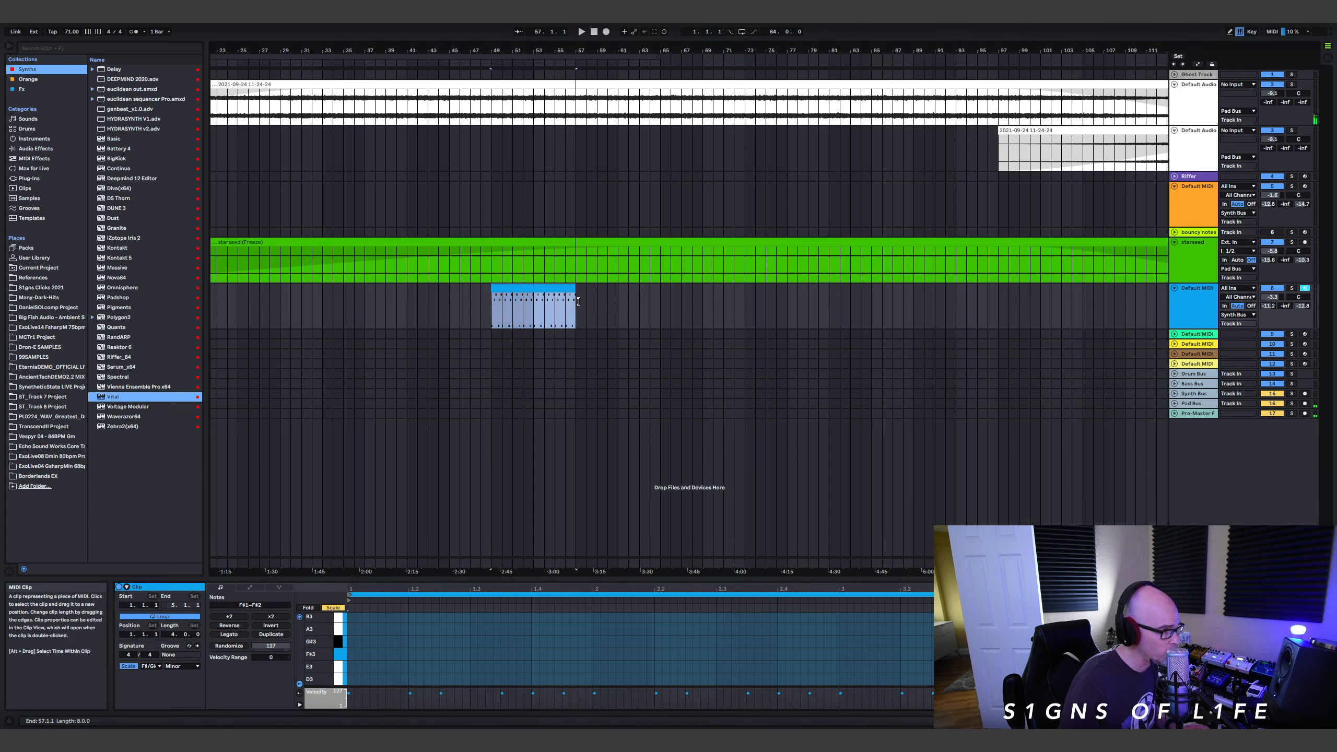
{"action": "key", "text": "space"}
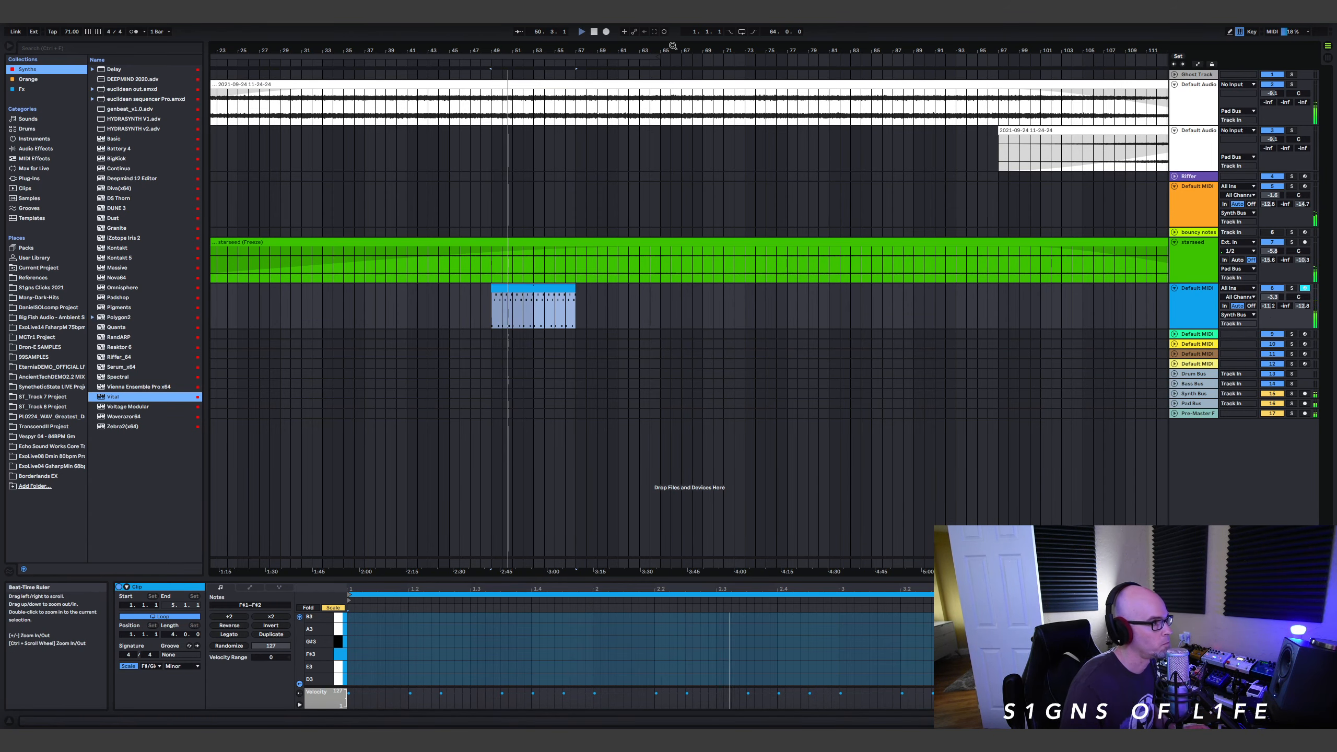
{"action": "left_click_drag", "start_coordinate": [456, 53], "coordinate": [456, 51]}
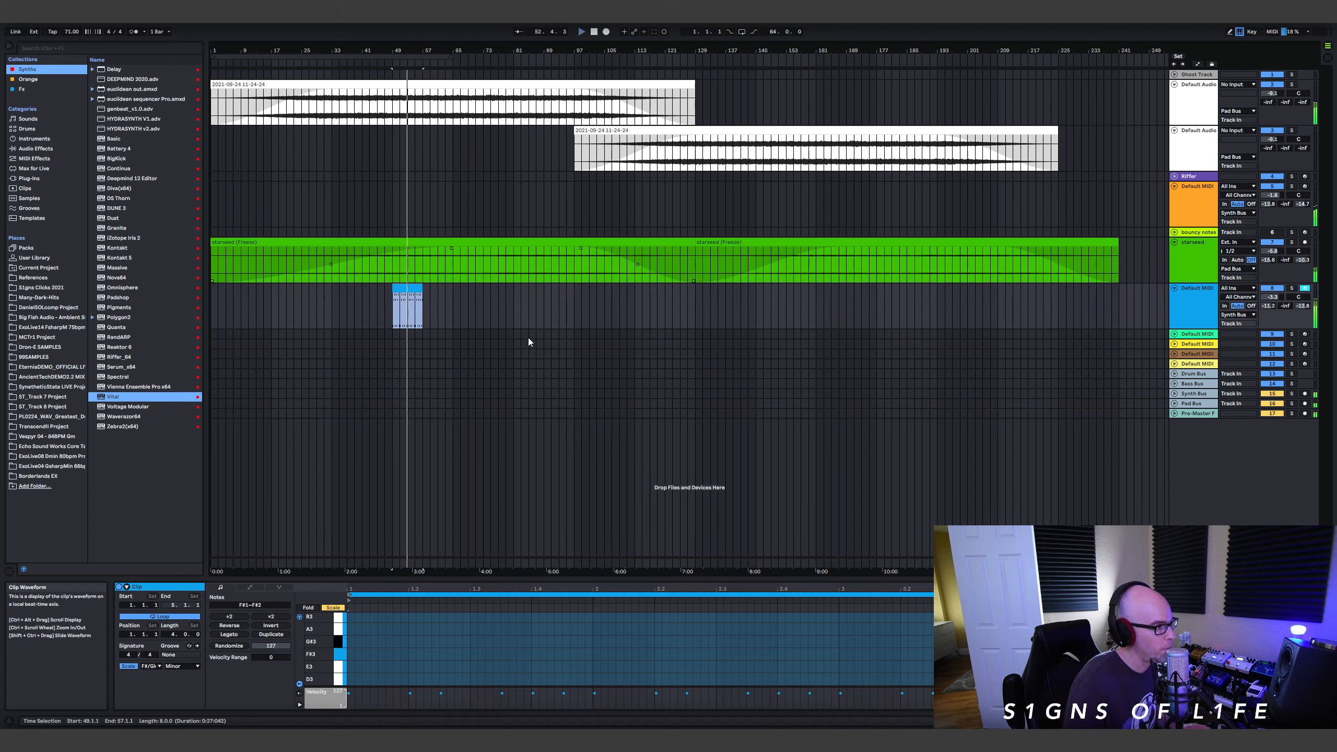
Unfold the teal MIDI track, set the insert position at bar 49 and load Vital onto the track.
{"action": "left_click", "coordinate": [1176, 334]}
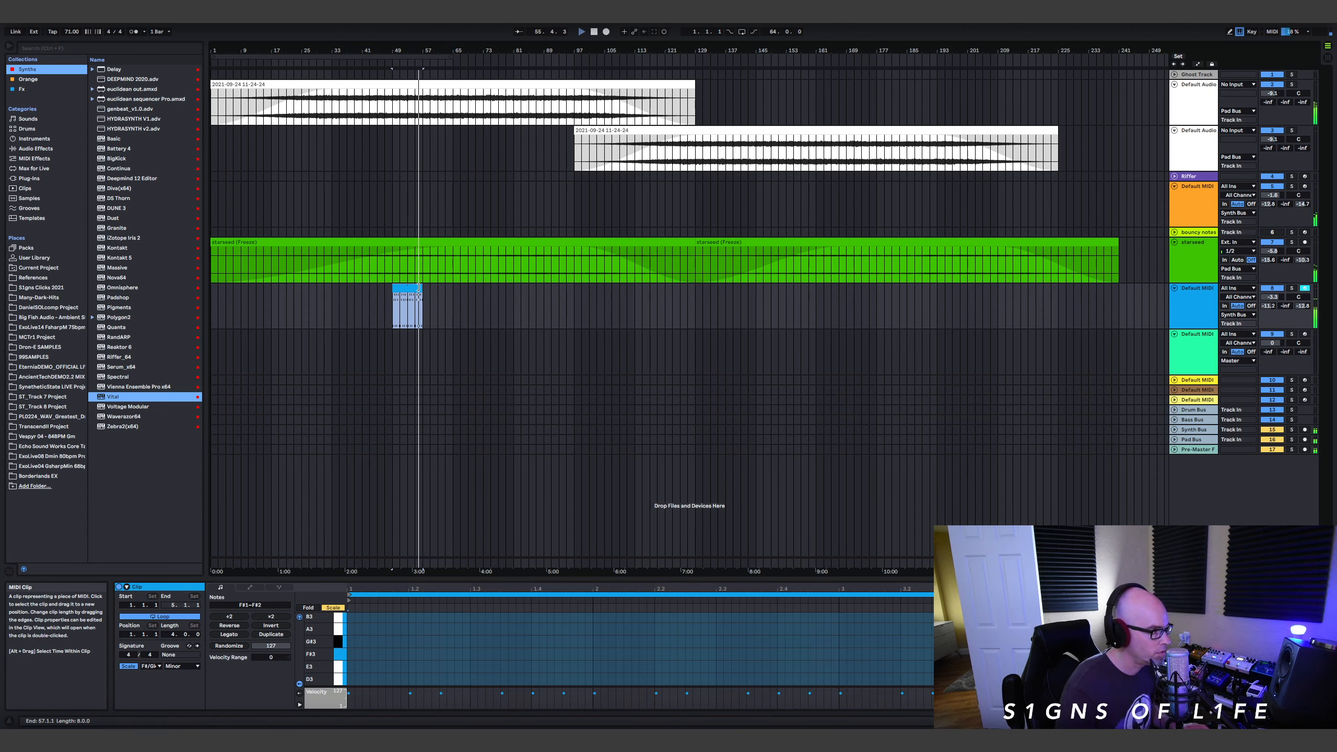
{"action": "left_click", "coordinate": [388, 351]}
{"action": "key", "text": "space"}
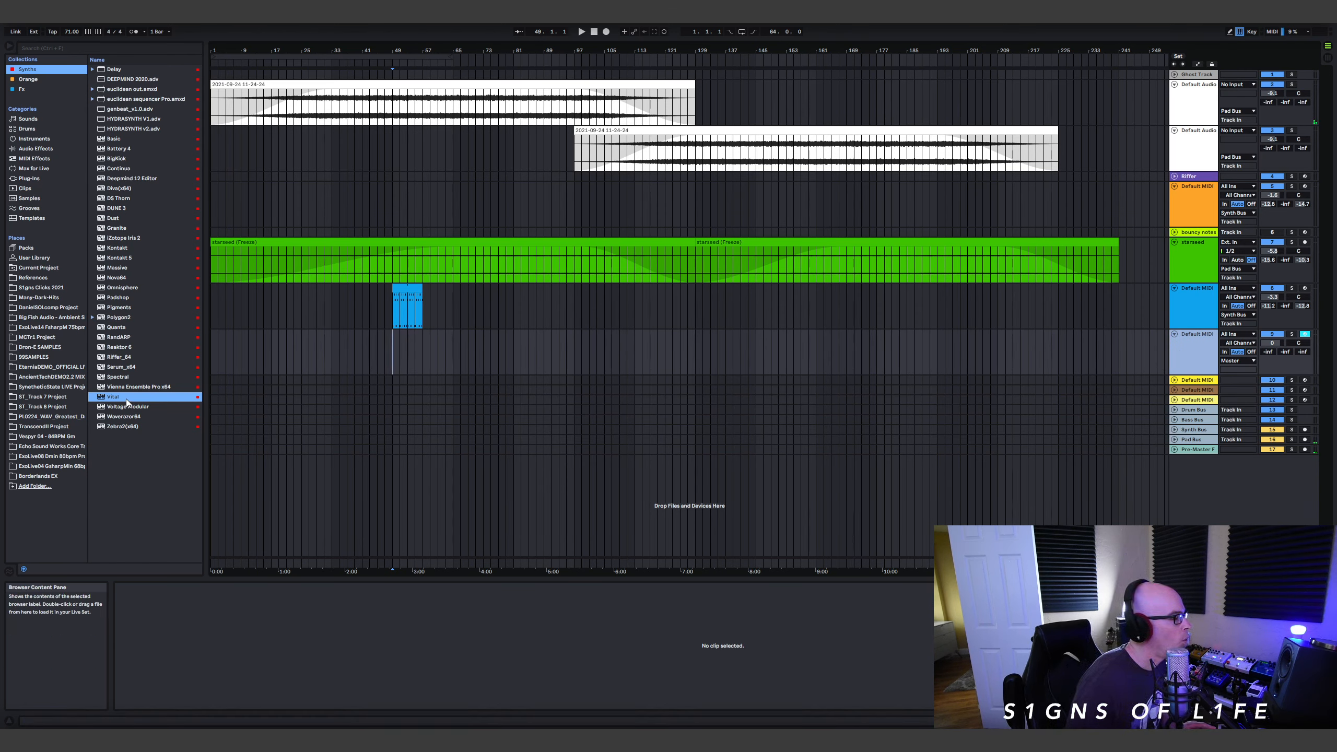
{"action": "left_click_drag", "start_coordinate": [126, 402], "coordinate": [431, 349]}
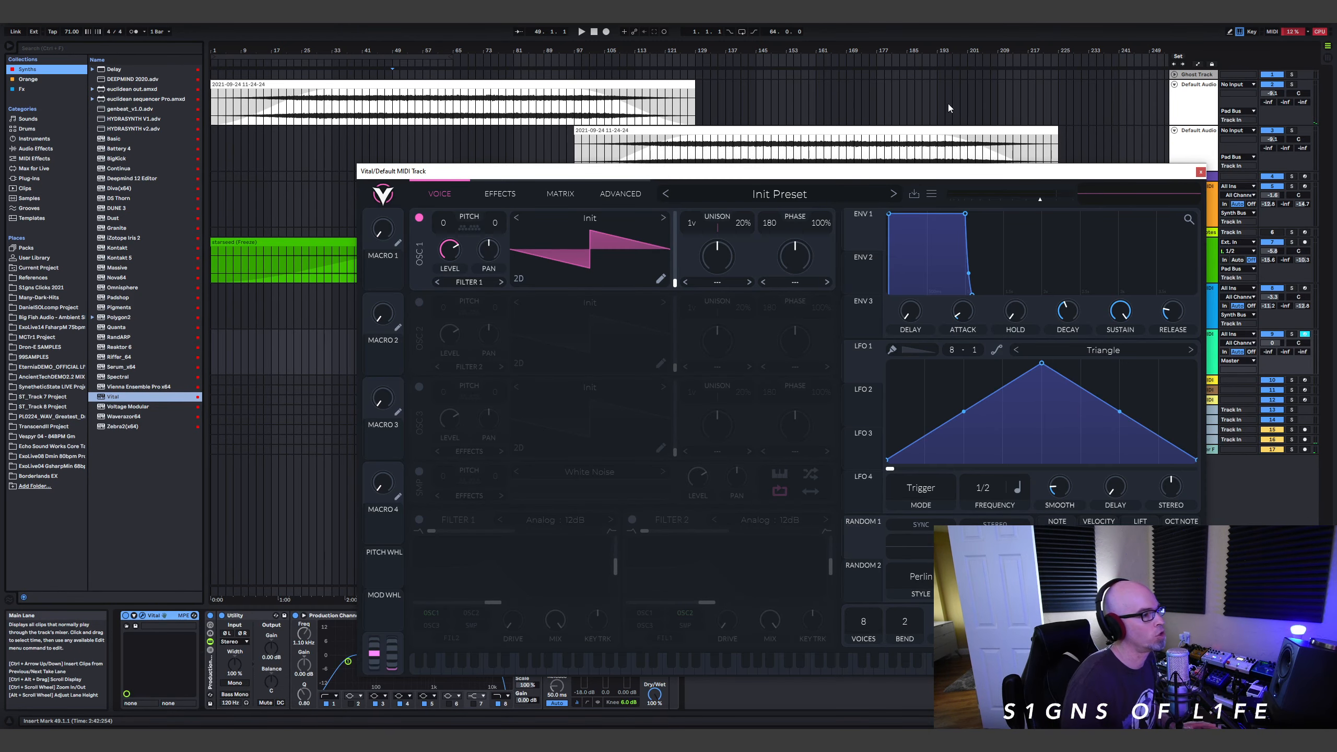
Load the user preset Anomaly - PD Starseeker in the new Vital instance and close the plug-in window.
{"action": "left_click", "coordinate": [780, 194]}
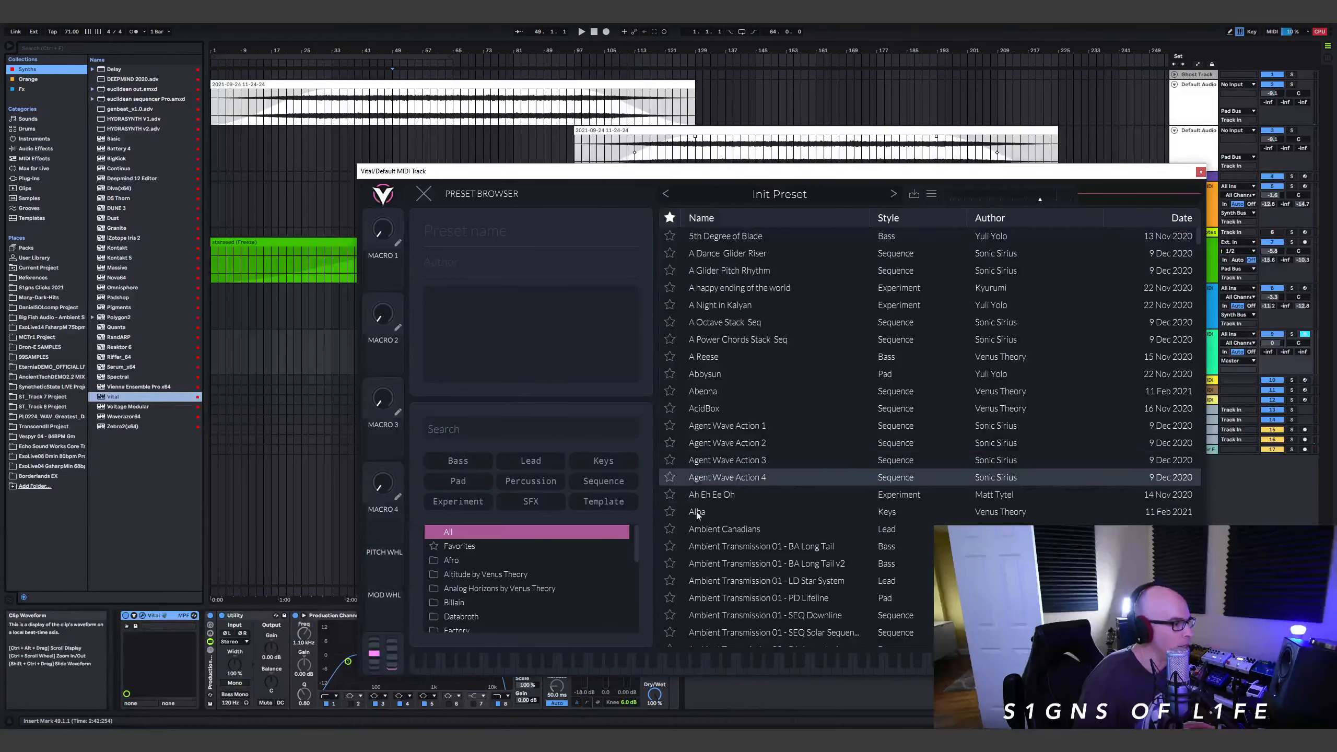
{"action": "scroll", "coordinate": [481, 590], "scroll_direction": "down", "scroll_amount": 5}
{"action": "scroll", "coordinate": [829, 500], "scroll_direction": "down", "scroll_amount": 8}
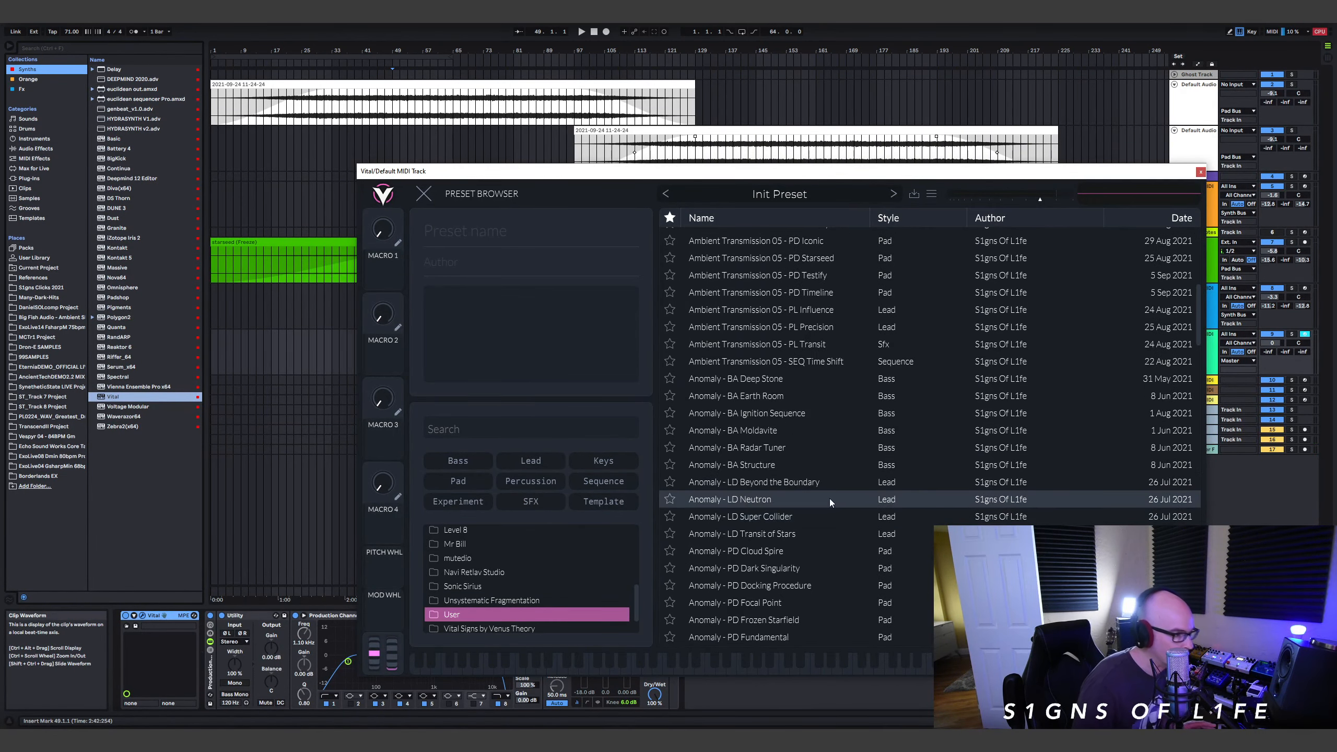
{"action": "scroll", "coordinate": [831, 482], "scroll_direction": "down", "scroll_amount": 6}
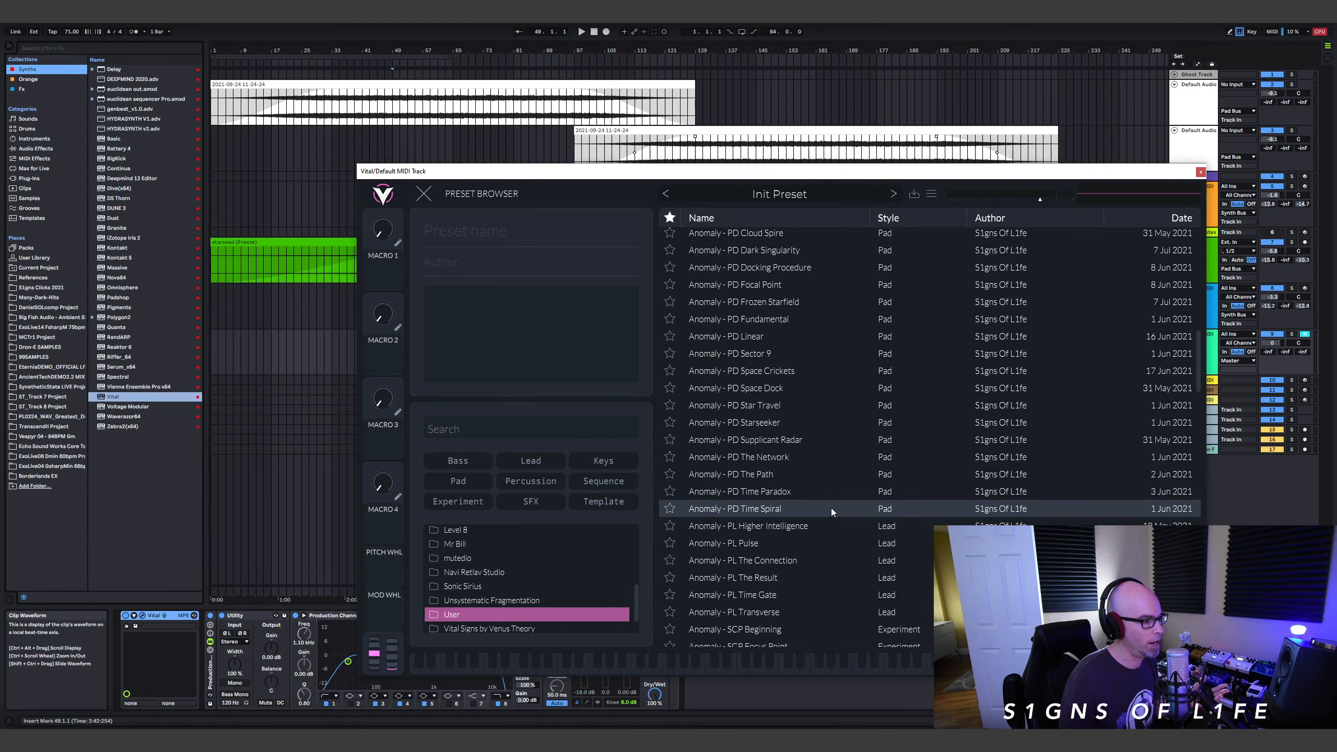
{"action": "left_click", "coordinate": [777, 427]}
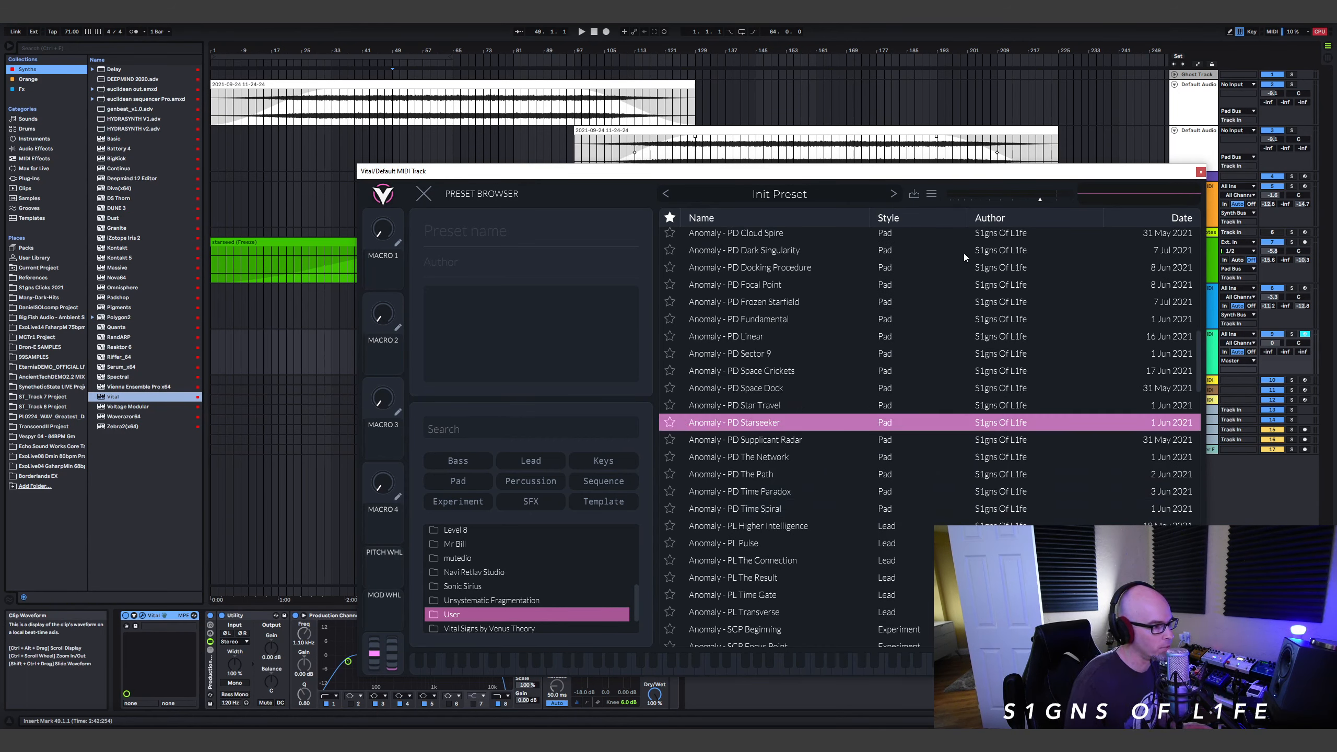
{"action": "left_click", "coordinate": [1200, 172]}
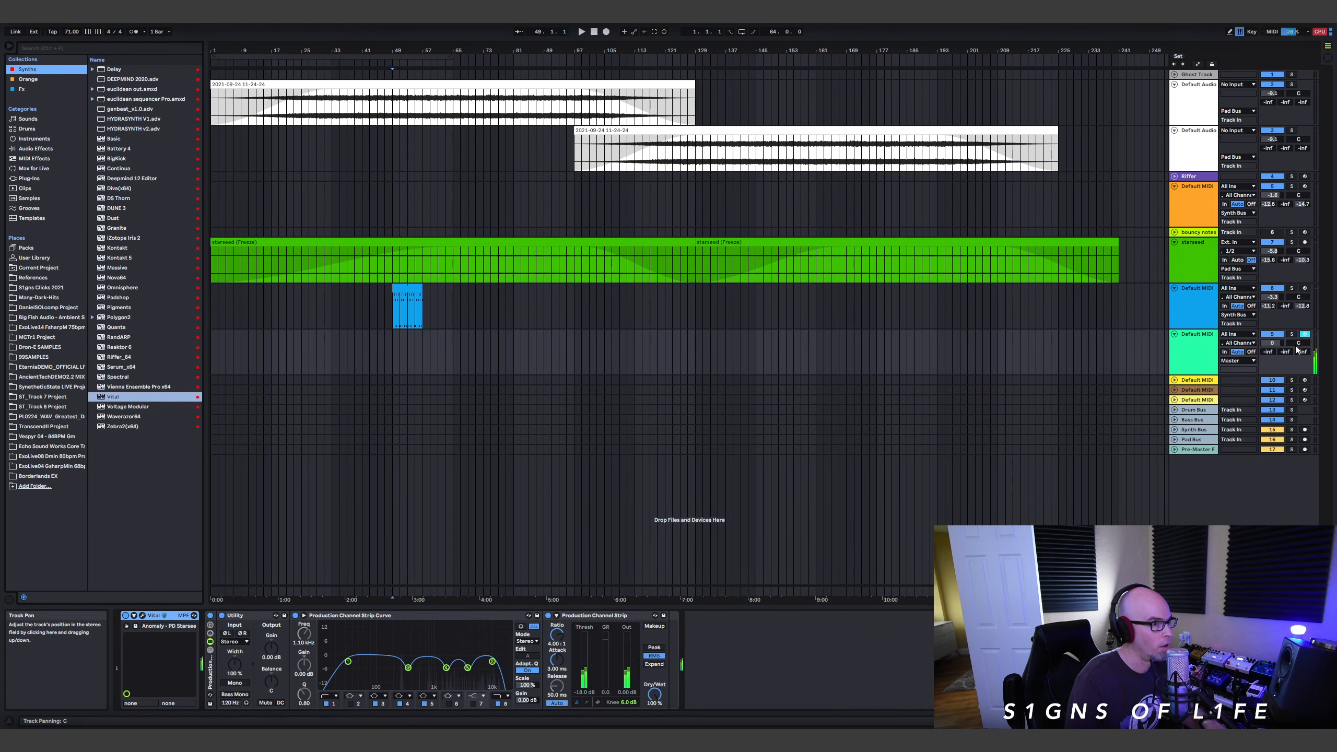
Route the teal track to Pad Bus and, during playback, balance it with track volume -6.5 and Utility gain about -7.2 dB.
{"action": "left_click", "coordinate": [1242, 361]}
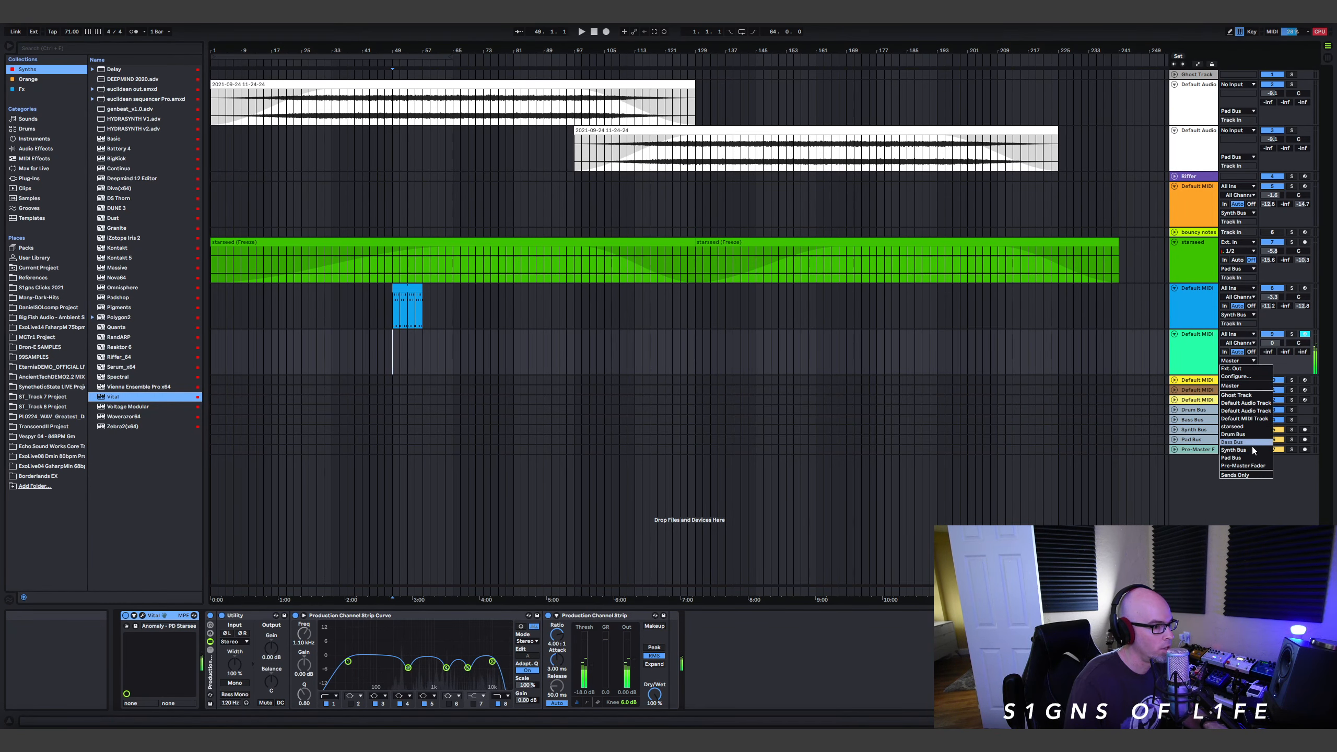
{"action": "left_click", "coordinate": [1231, 458]}
{"action": "left_click_drag", "start_coordinate": [1272, 342], "coordinate": [1272, 350]}
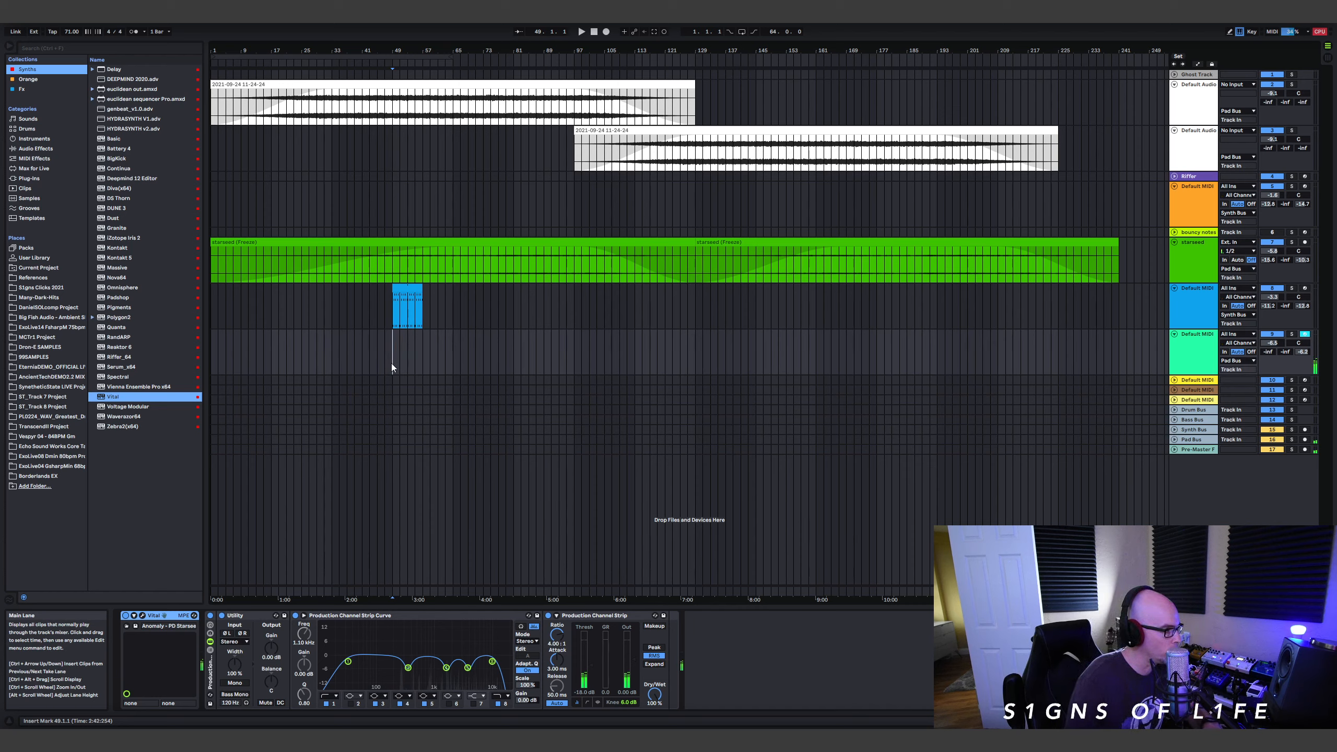
{"action": "left_click", "coordinate": [581, 33]}
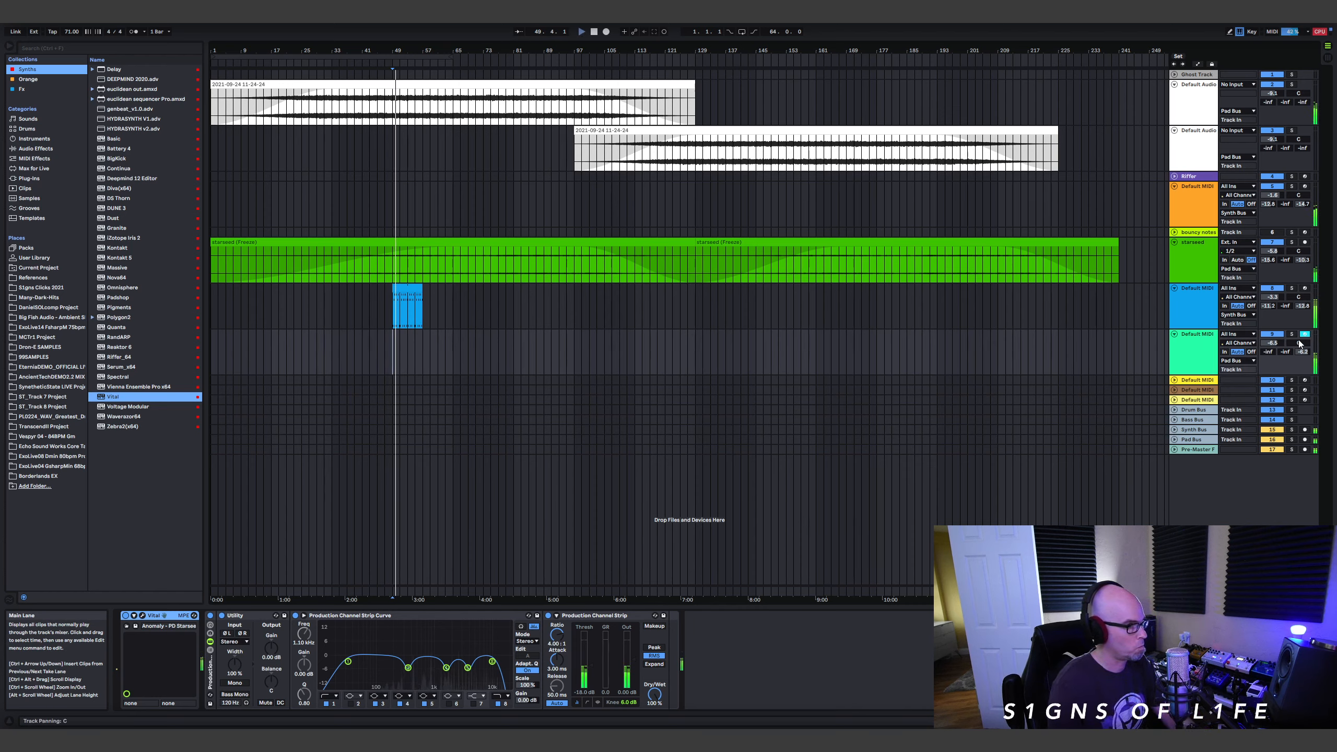
{"action": "left_click_drag", "start_coordinate": [1273, 343], "coordinate": [1273, 346]}
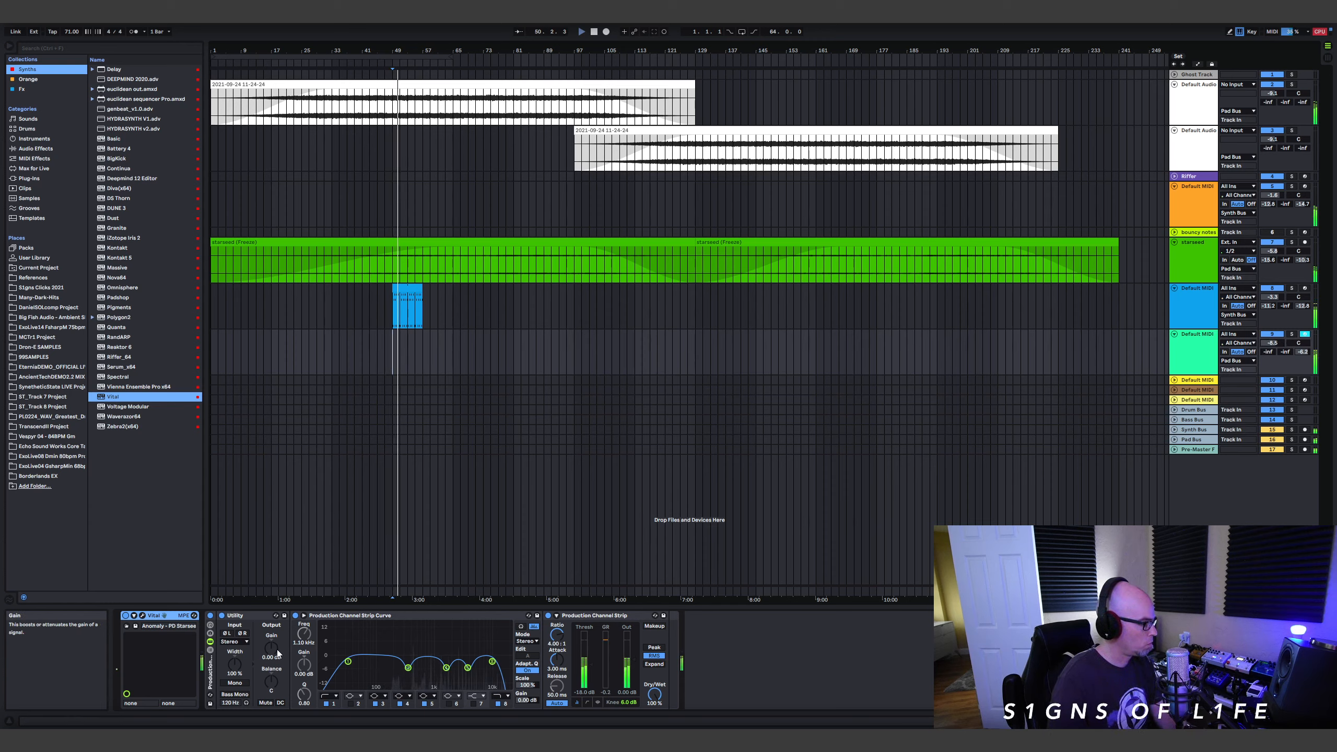
{"action": "left_click_drag", "start_coordinate": [275, 650], "coordinate": [278, 653]}
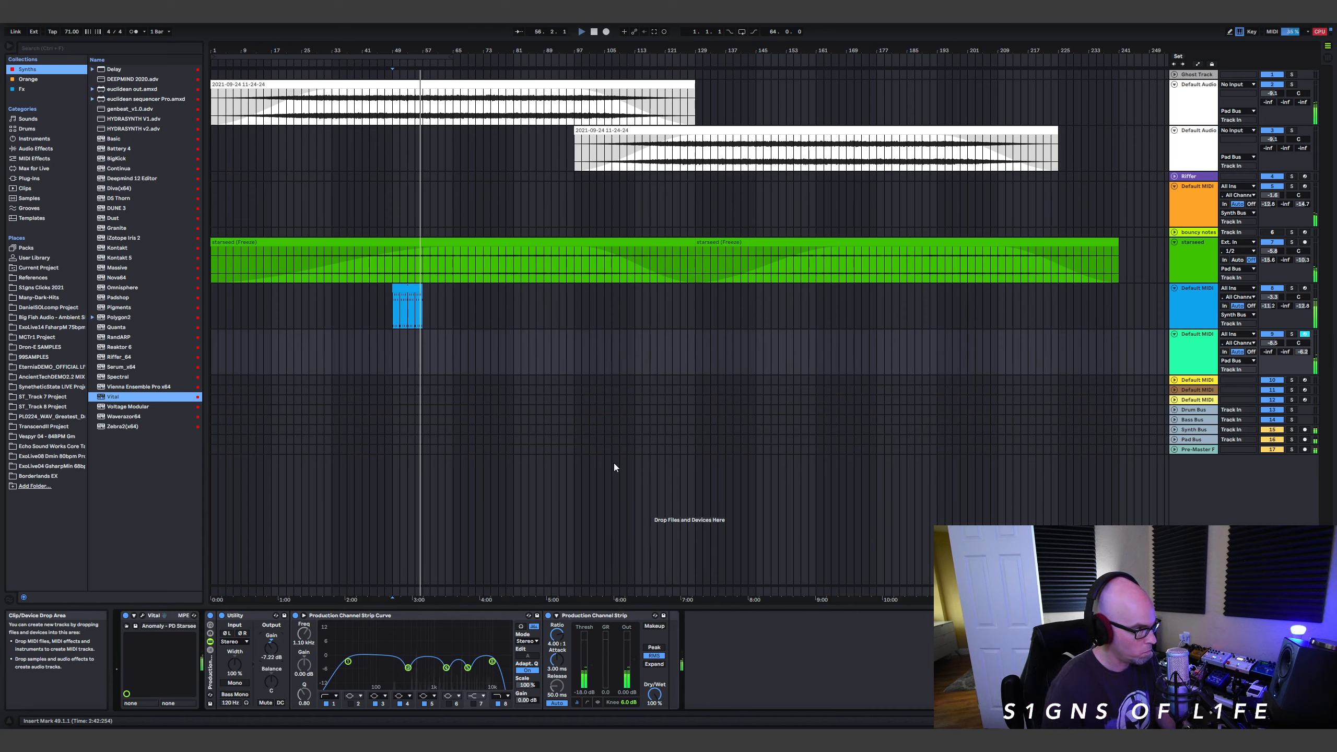
Extend the blue clip to 32 bars, ending at 81.1.1, and capture the played pad notes as a teal clip spanning 51.1.1 to 57.1.1.
{"action": "left_click_drag", "start_coordinate": [420, 292], "coordinate": [514, 300]}
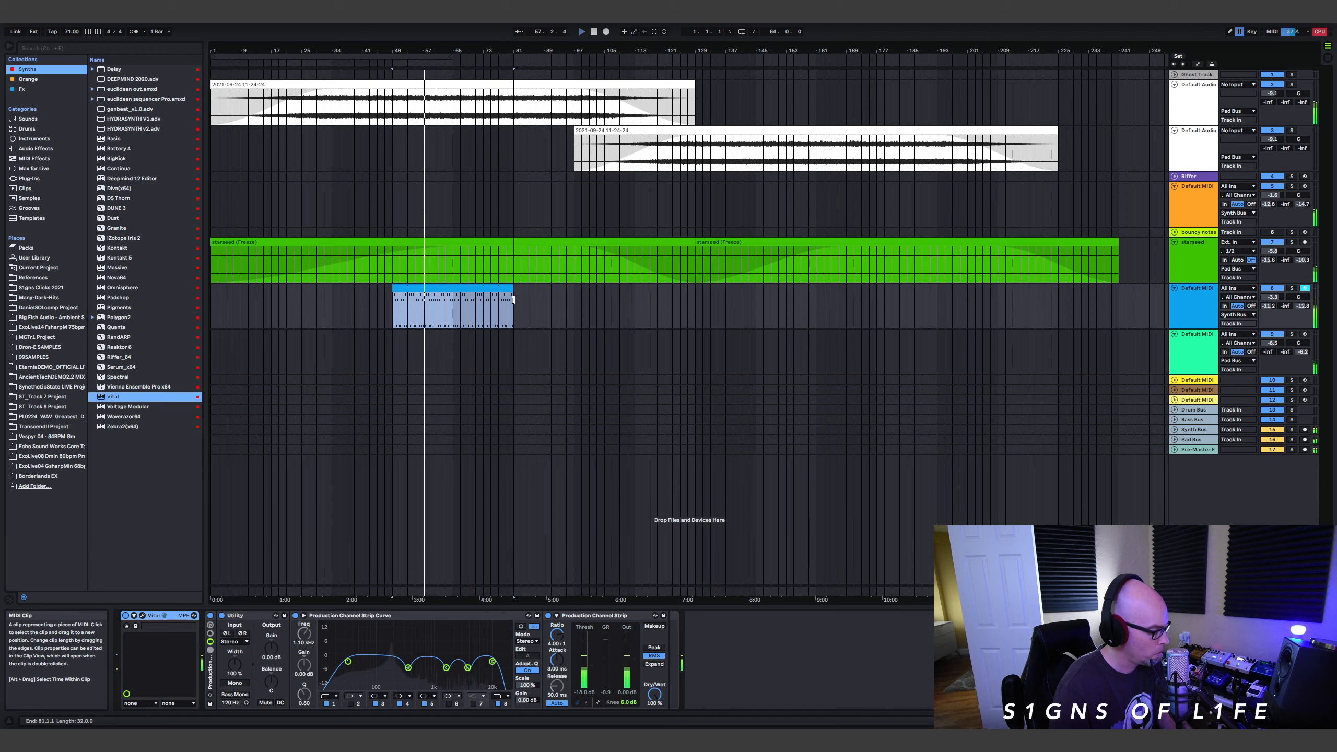
{"action": "left_click", "coordinate": [1136, 343]}
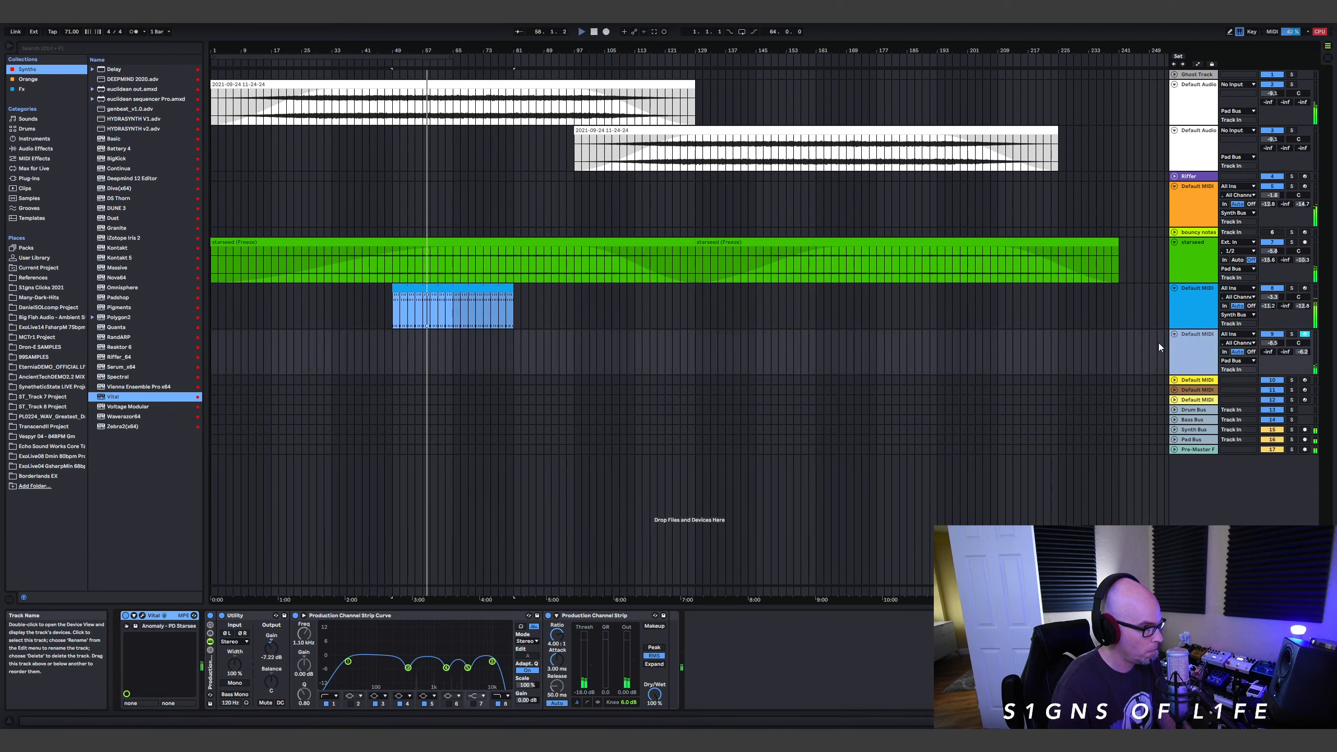
{"action": "key", "text": "ctrl+shift+c"}
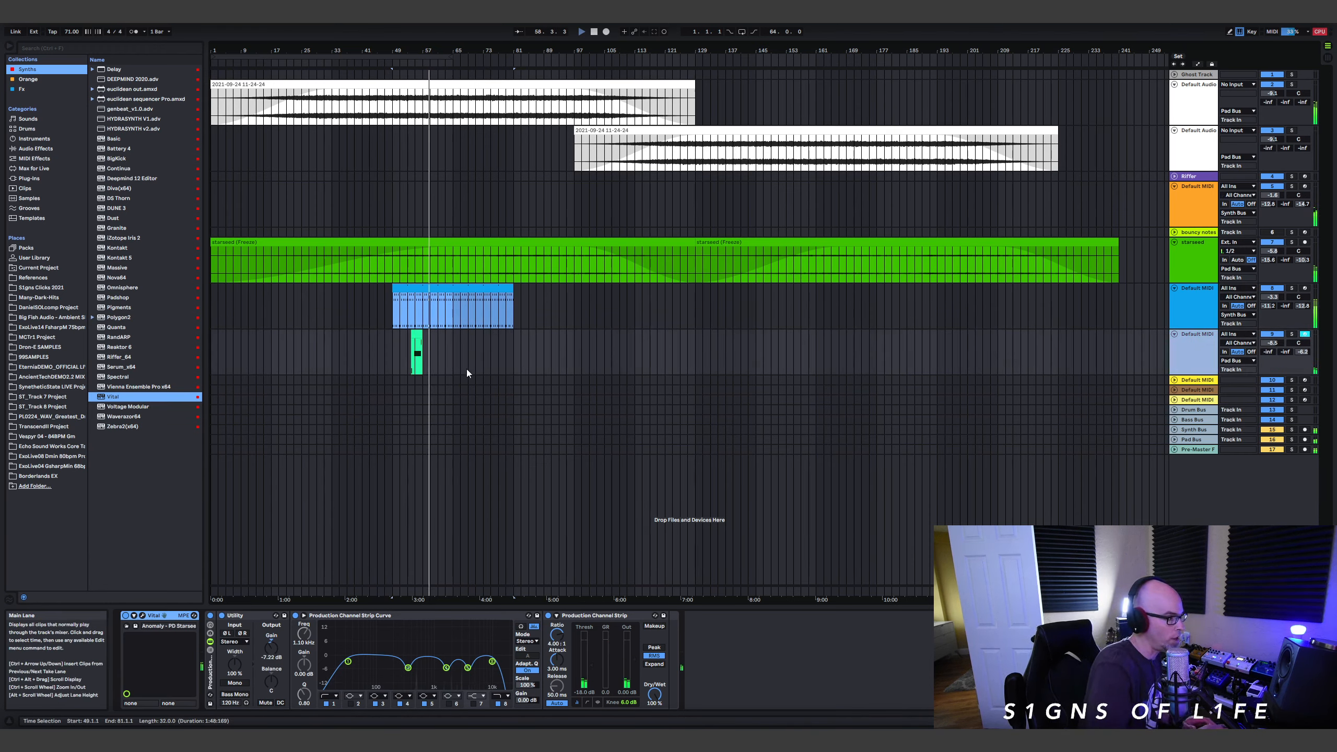
{"action": "mouse_move", "coordinate": [409, 336]}
{"action": "left_mouse_down"}
{"action": "mouse_move", "coordinate": [370, 339]}
{"action": "mouse_move", "coordinate": [474, 342]}
{"action": "mouse_move", "coordinate": [425, 352]}
{"action": "left_mouse_up"}
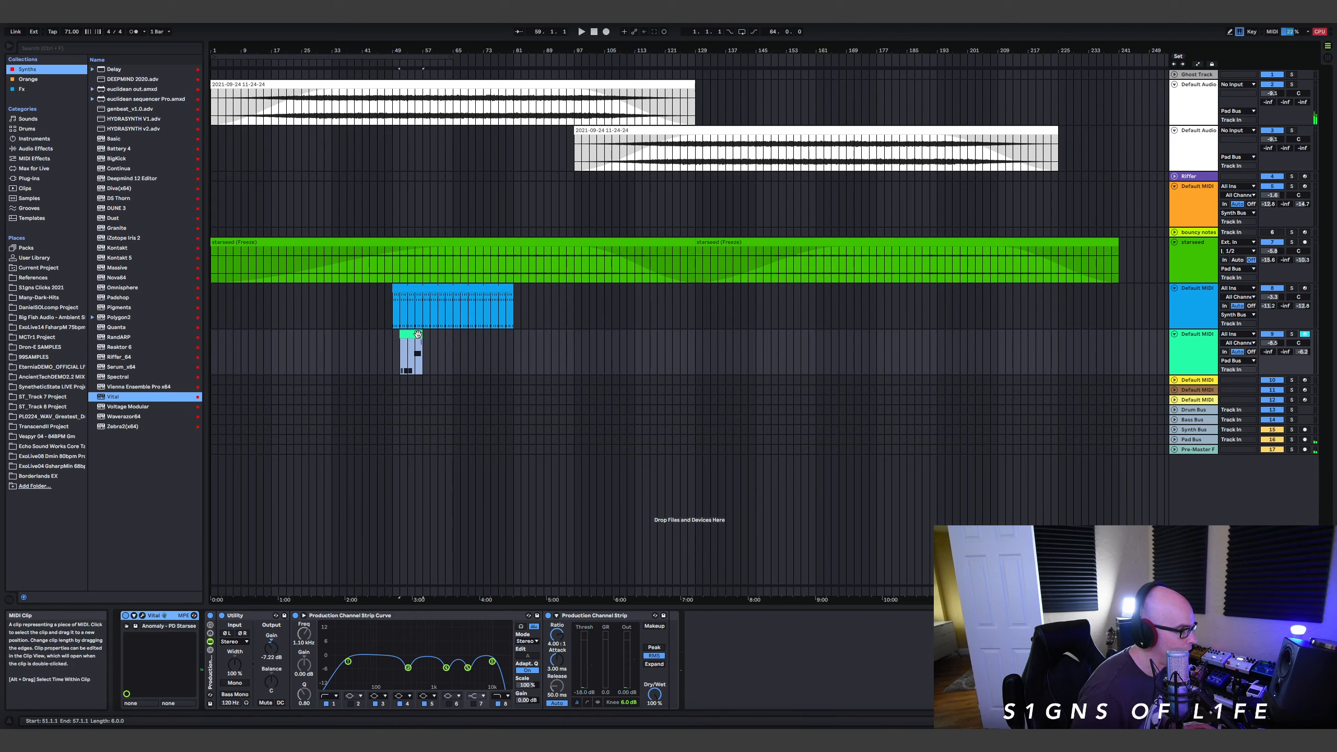
Open the captured teal clip in an enlarged note editor and play it back.
{"action": "double_click", "coordinate": [417, 334]}
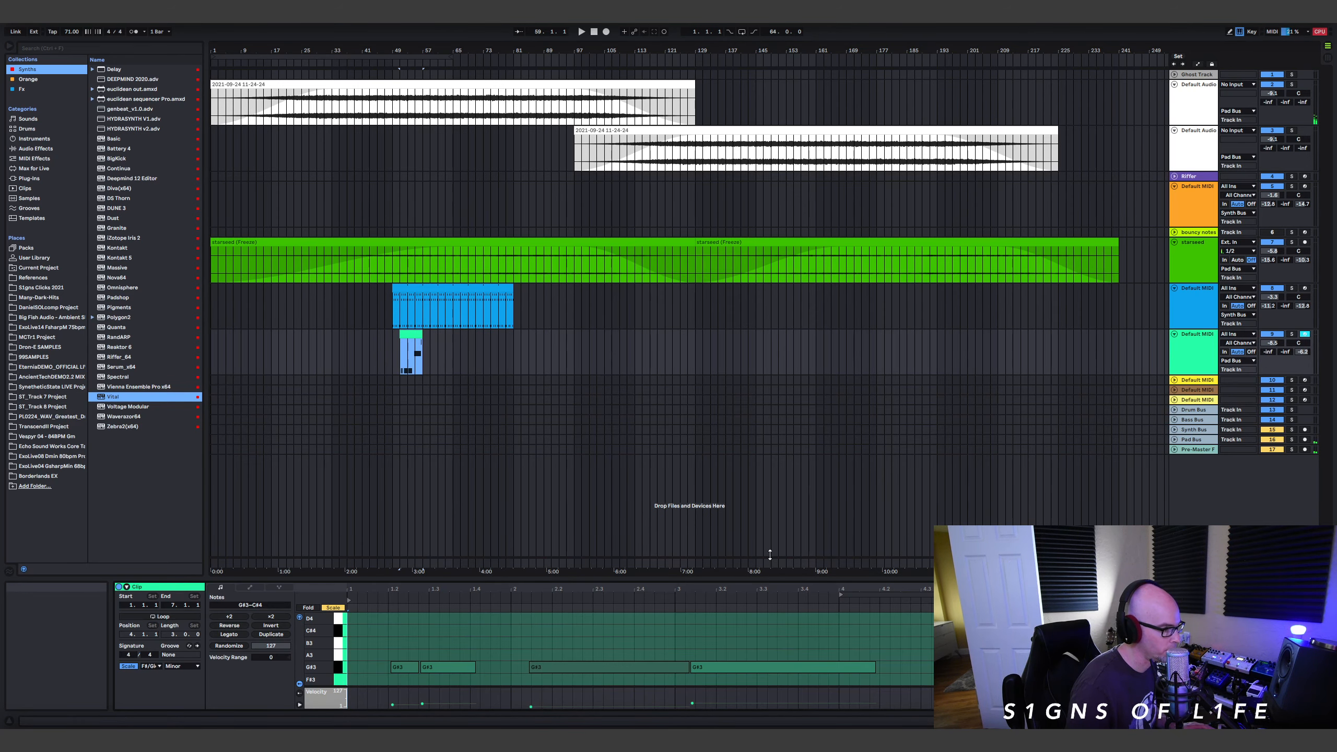
{"action": "left_click_drag", "start_coordinate": [770, 554], "coordinate": [770, 236]}
{"action": "key", "text": "space"}
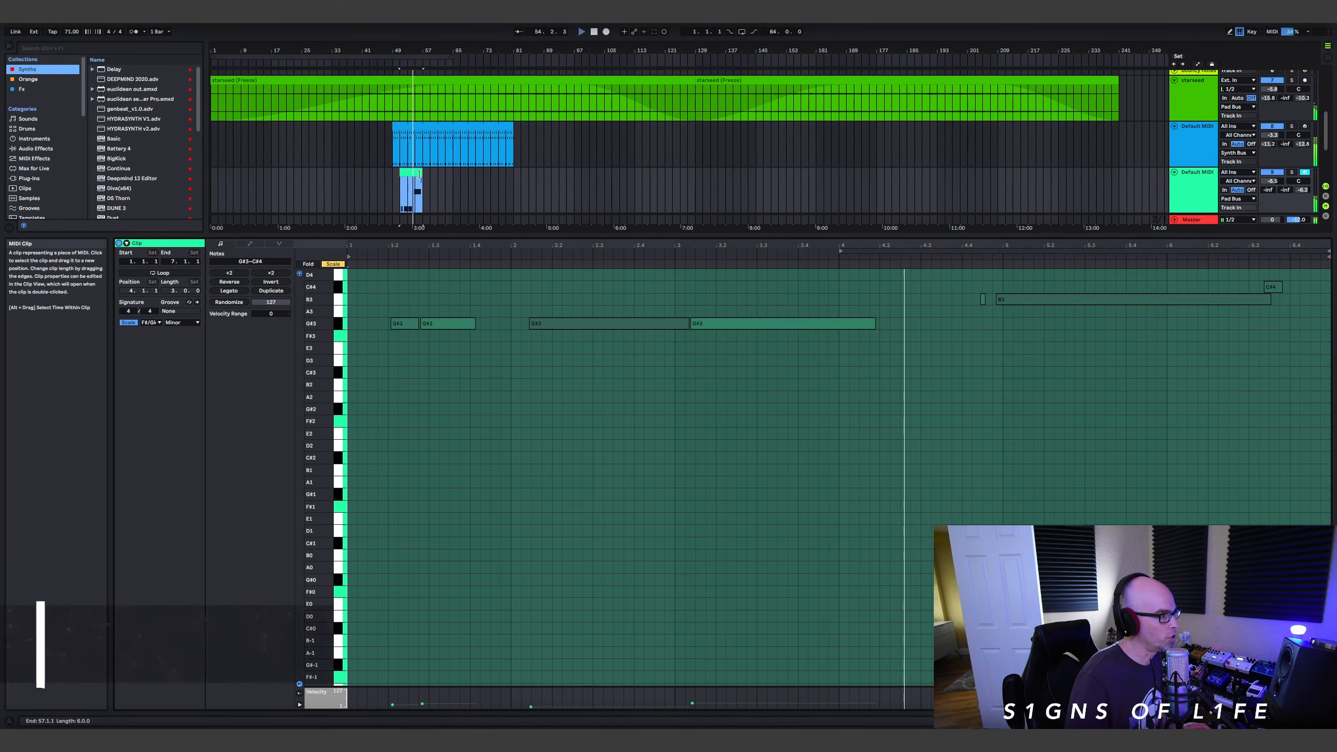
Extend the teal clip's end to 13.1.1, set its loop length to 31 bars and delete its first two G#3 notes.
{"action": "left_click_drag", "start_coordinate": [419, 174], "coordinate": [445, 182]}
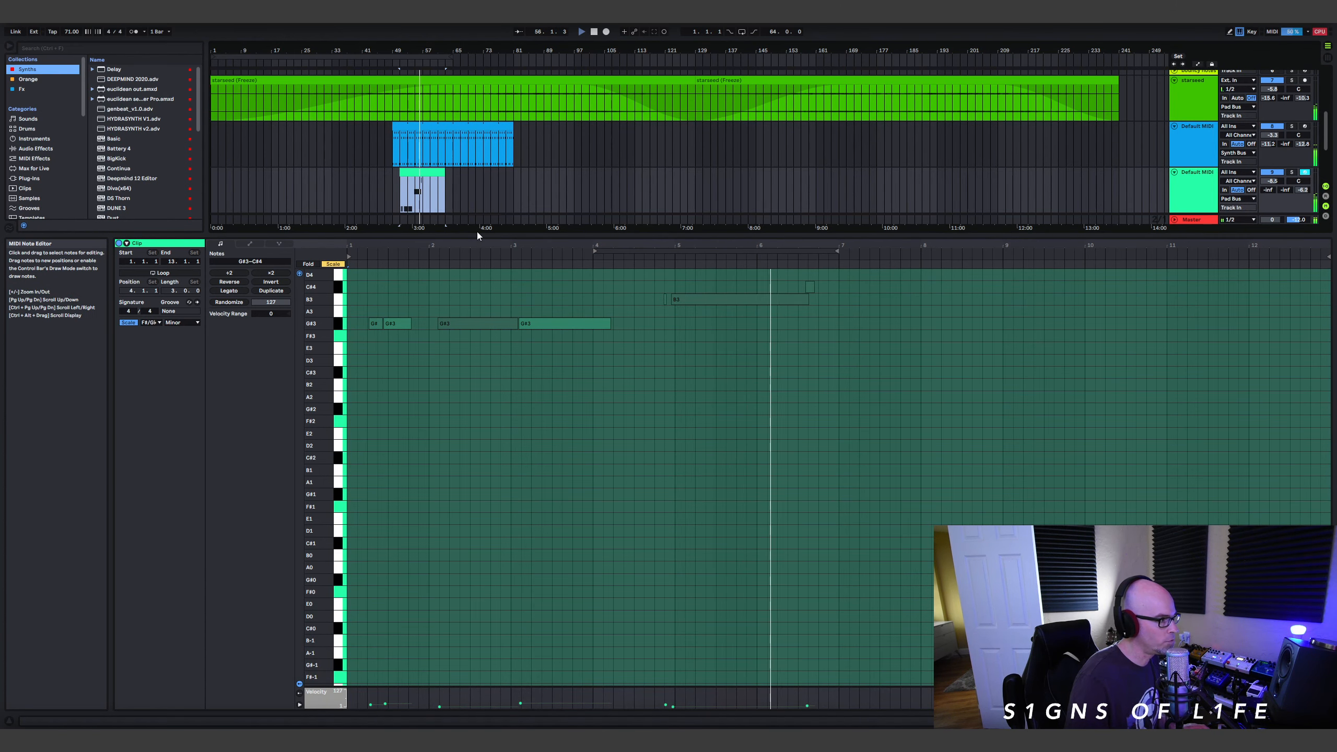
{"action": "left_click_drag", "start_coordinate": [166, 291], "coordinate": [167, 232]}
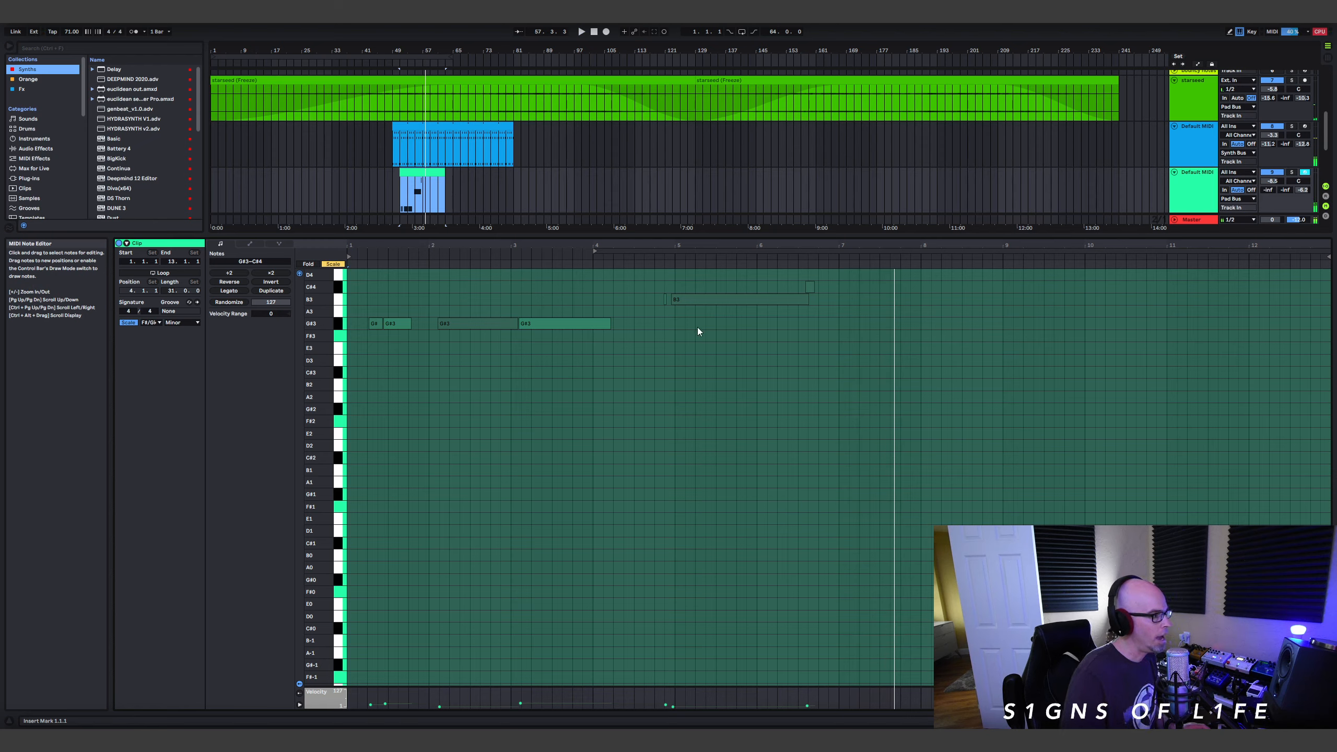
{"action": "left_click_drag", "start_coordinate": [360, 343], "coordinate": [410, 316]}
{"action": "key", "text": "Delete"}
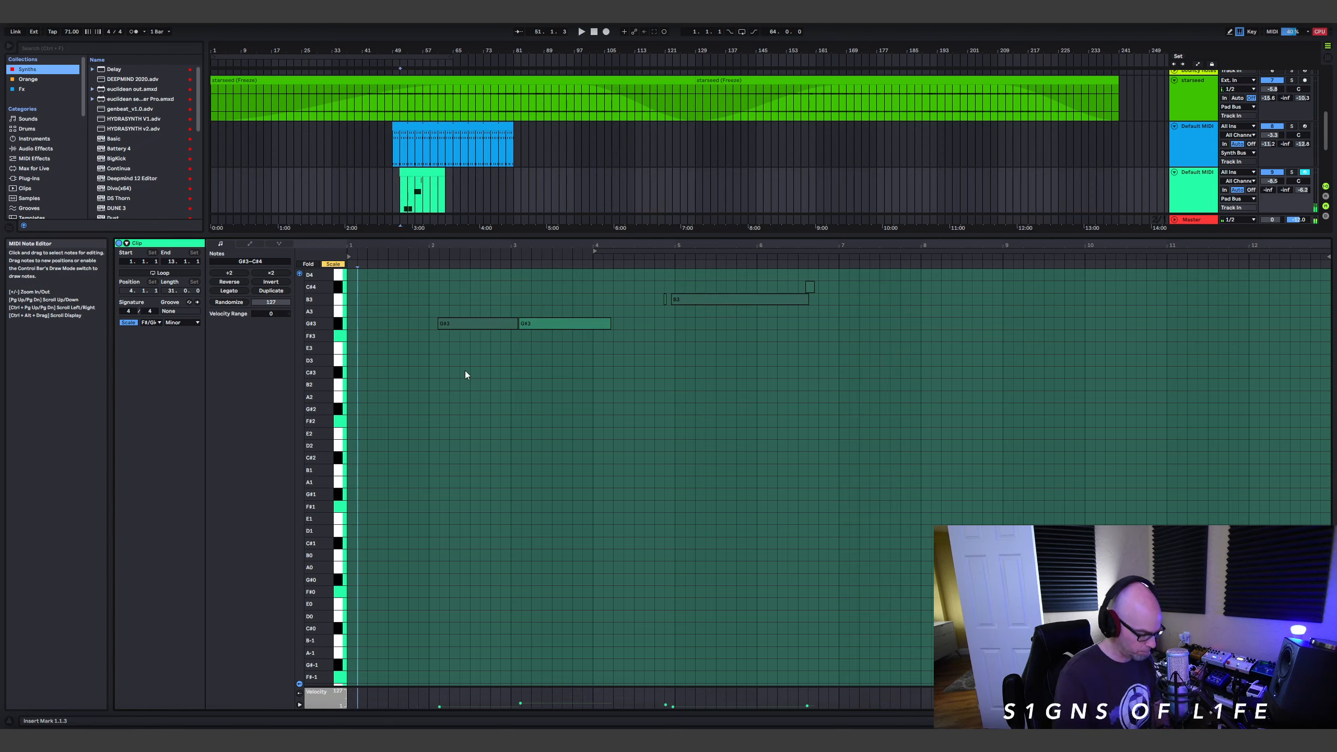
Delete the teal clip's second G#3, short B3 and C#4 notes, and lengthen the remaining G#3 and B3 notes.
{"action": "double_click", "coordinate": [546, 329]}
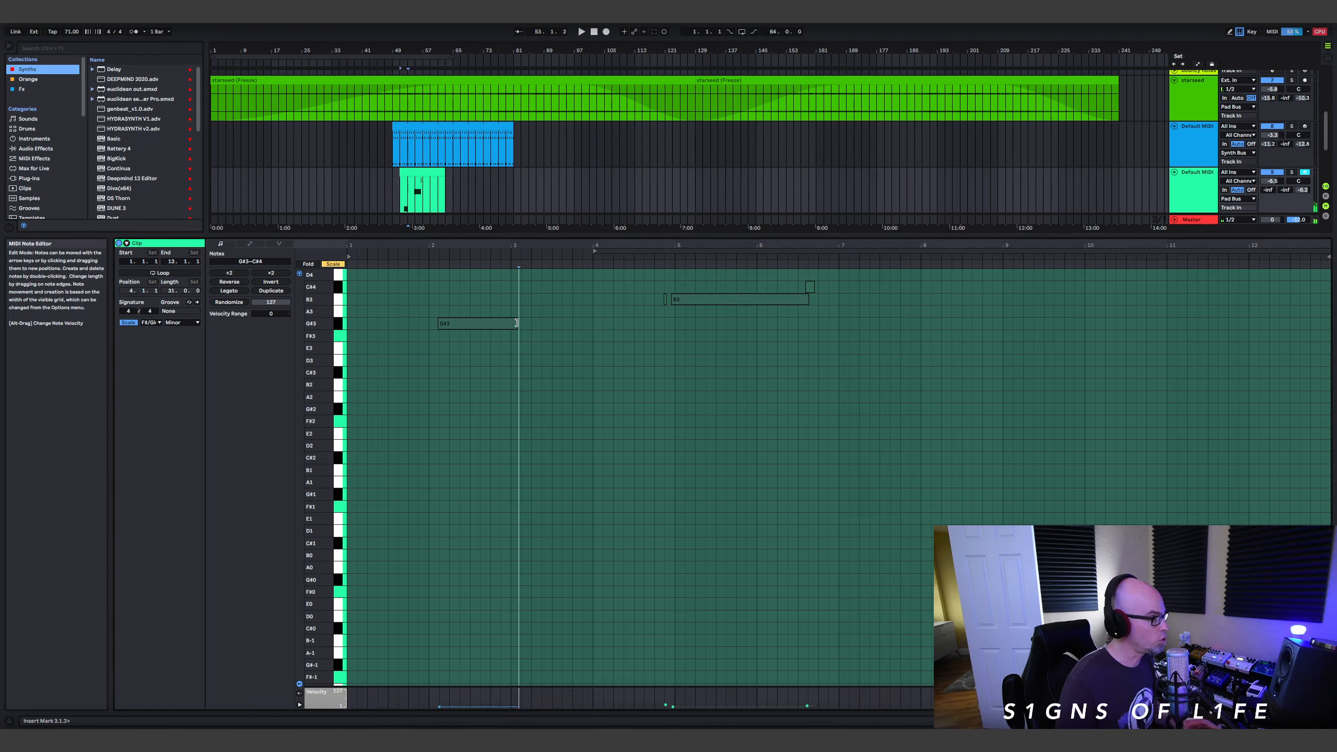
{"action": "left_click_drag", "start_coordinate": [542, 324], "coordinate": [623, 324]}
{"action": "left_click", "coordinate": [658, 302]}
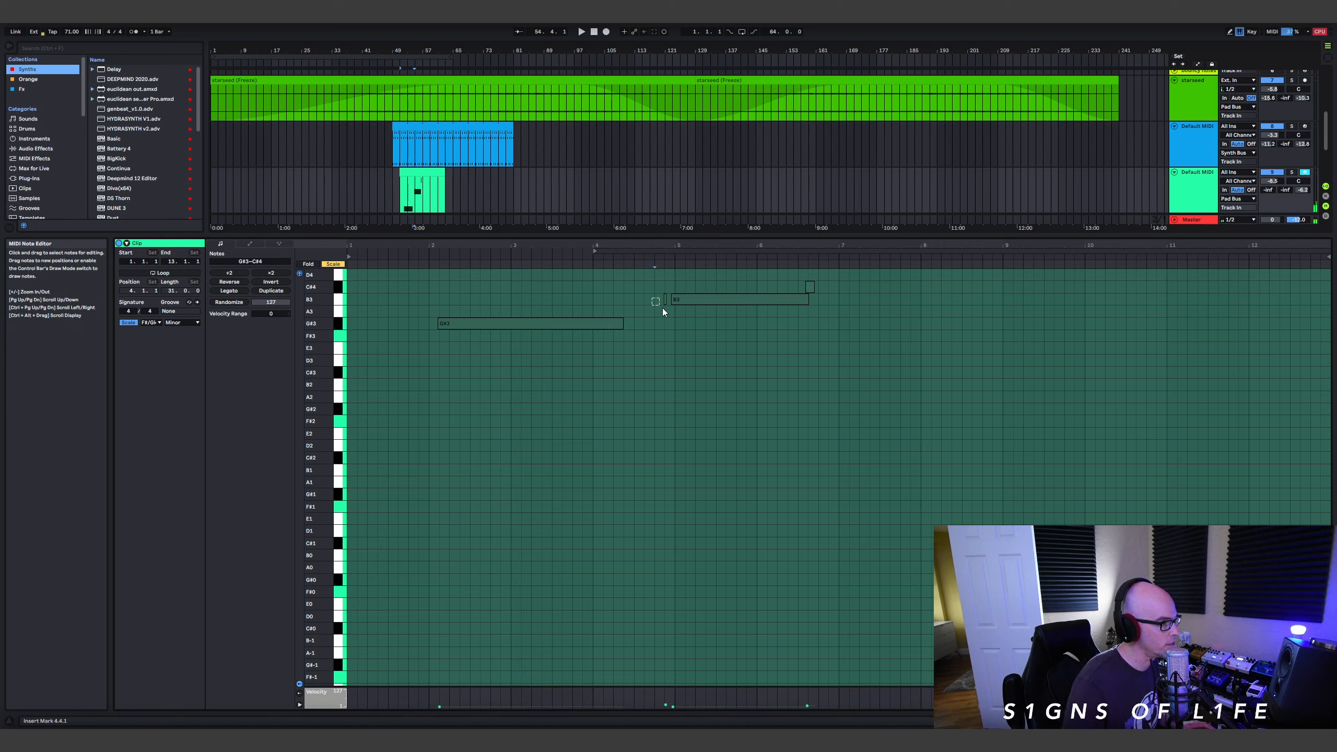
{"action": "key", "text": "Delete"}
{"action": "left_click", "coordinate": [810, 287]}
{"action": "key", "text": "Delete"}
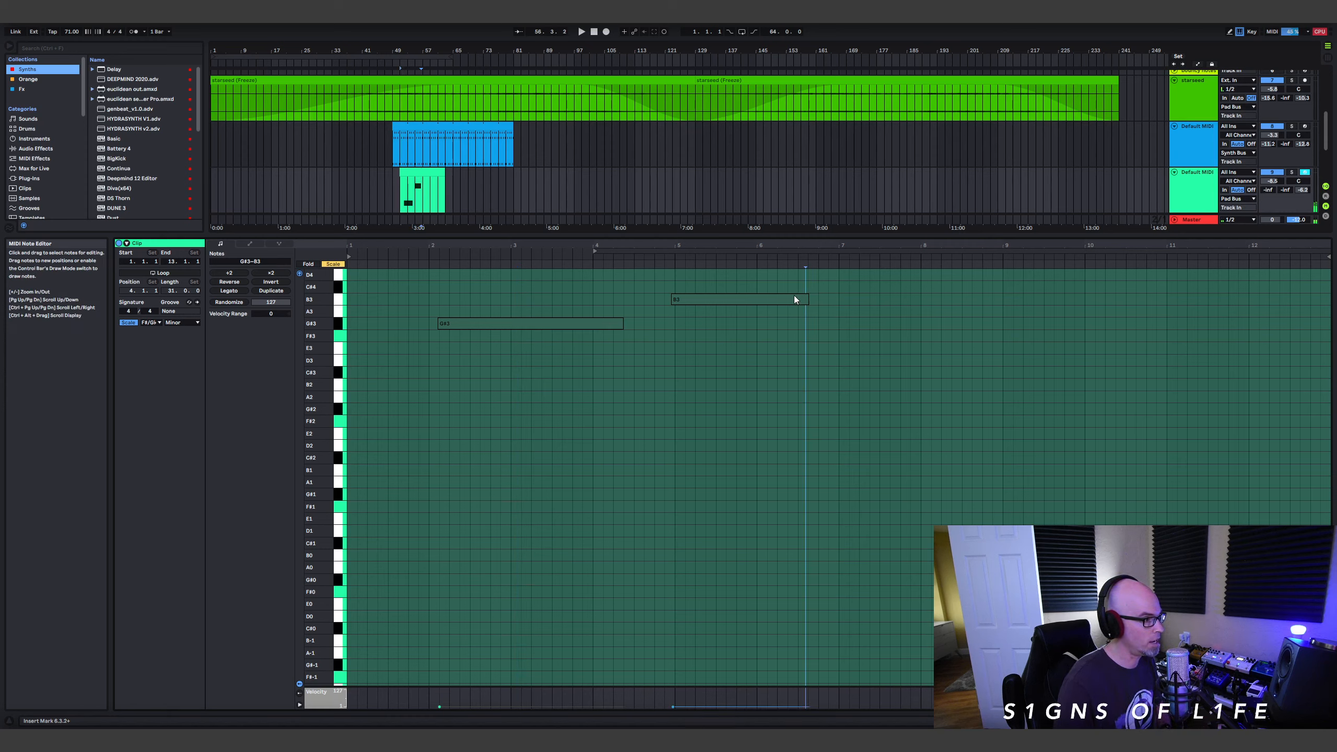
{"action": "left_click_drag", "start_coordinate": [805, 299], "coordinate": [869, 299]}
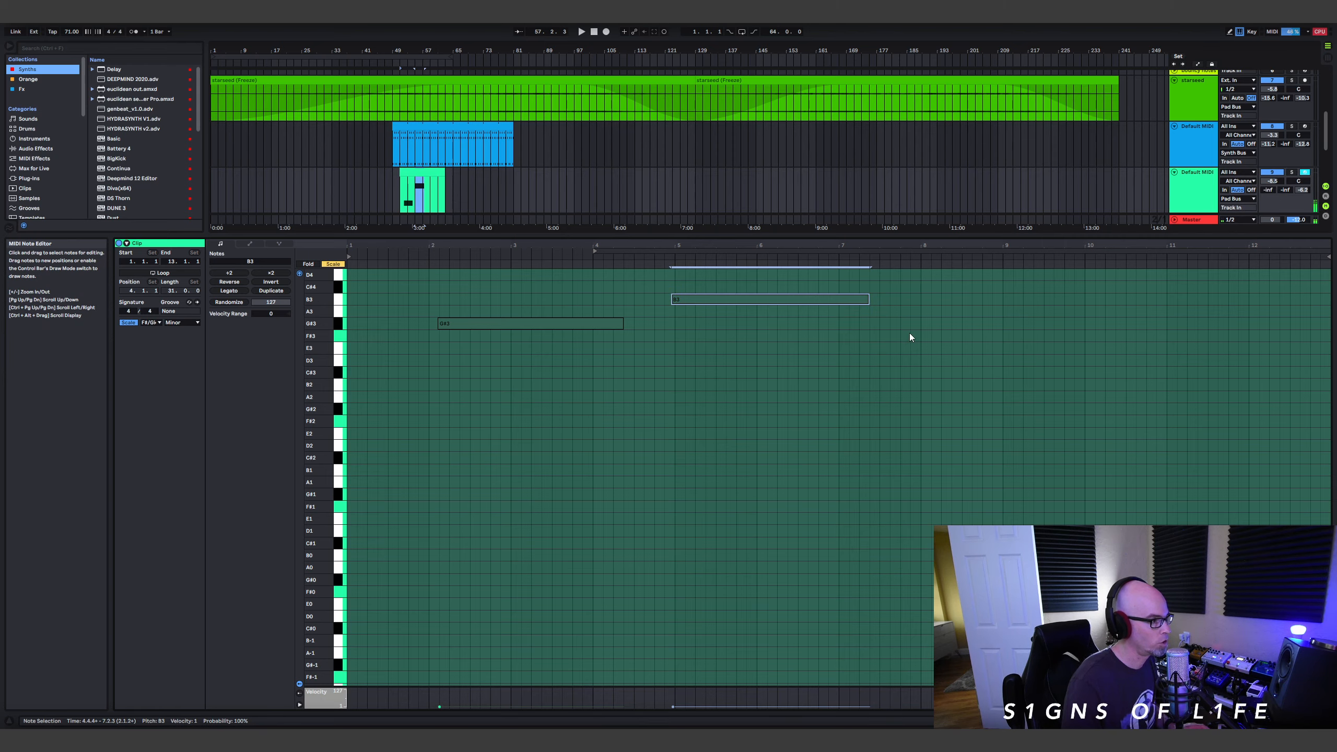
{"action": "left_click_drag", "start_coordinate": [784, 247], "coordinate": [784, 247]}
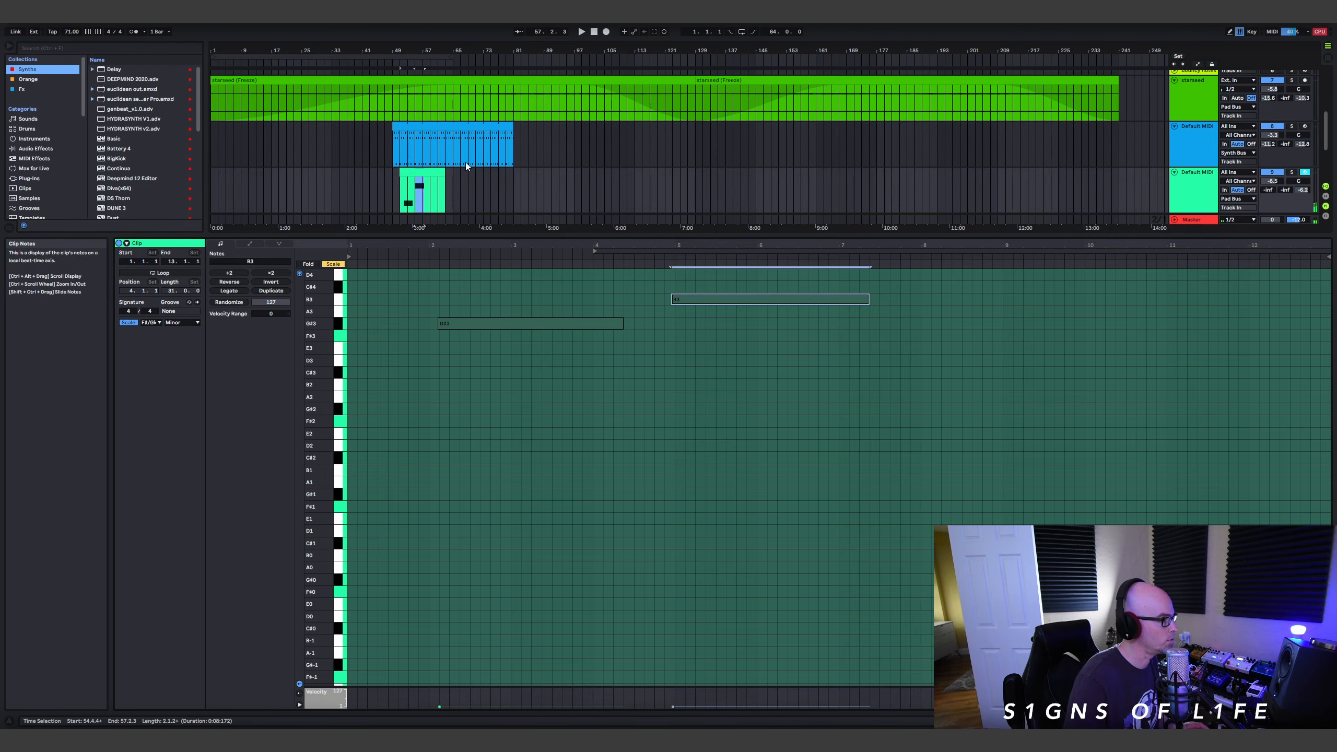
Extend the teal clip to 32 bars, ending at 83.1.1, and move its two notes together to the clip's start.
{"action": "left_click_drag", "start_coordinate": [444, 174], "coordinate": [520, 203]}
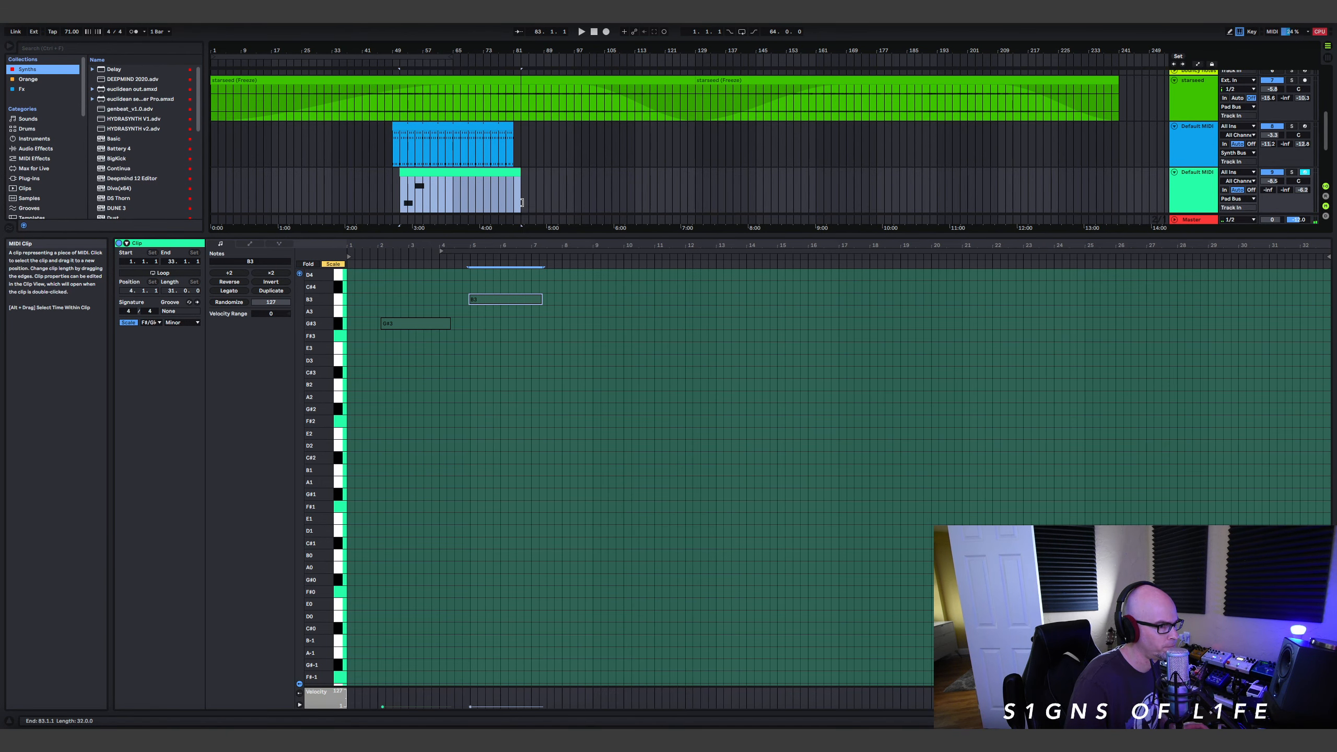
{"action": "left_click_drag", "start_coordinate": [555, 379], "coordinate": [376, 321]}
{"action": "scroll", "coordinate": [496, 362], "scroll_direction": "up", "scroll_amount": 5}
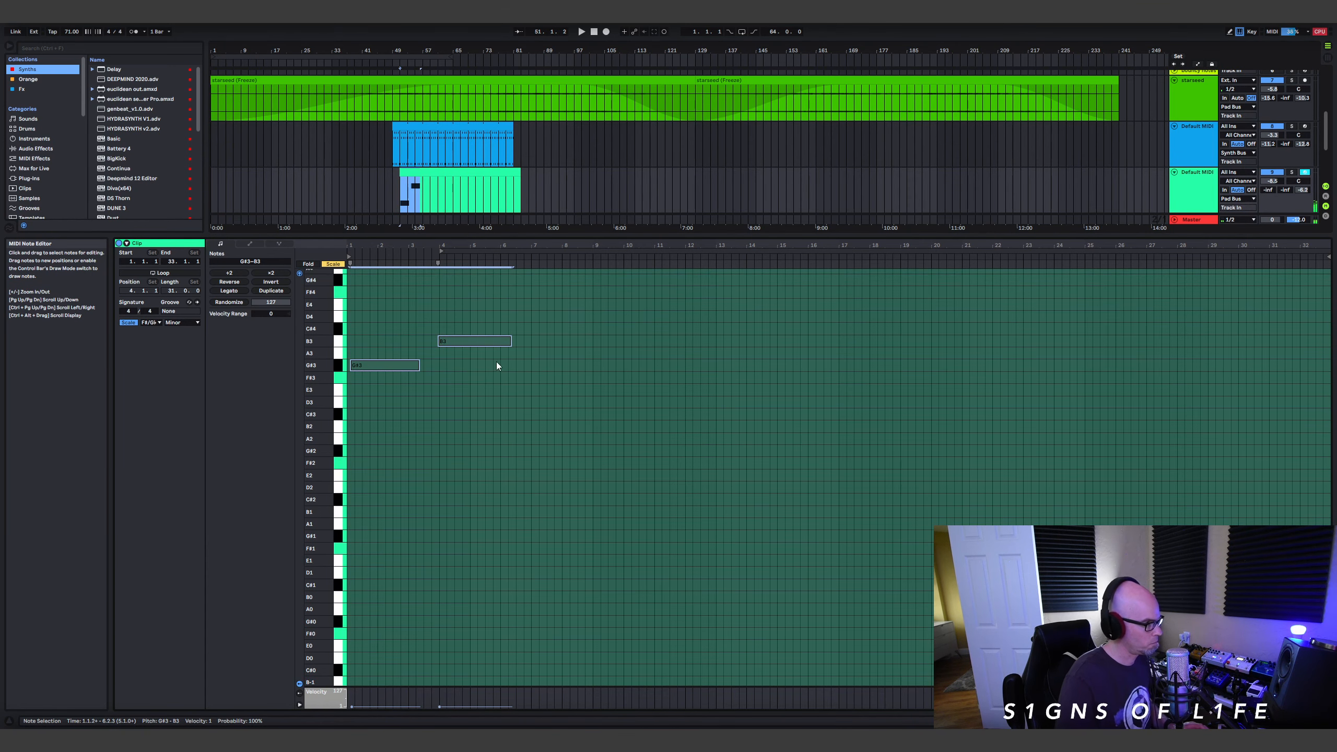
Copy the teal clip's B3 note to C#4, starting at 6.4.1.
{"action": "key", "text": "b"}
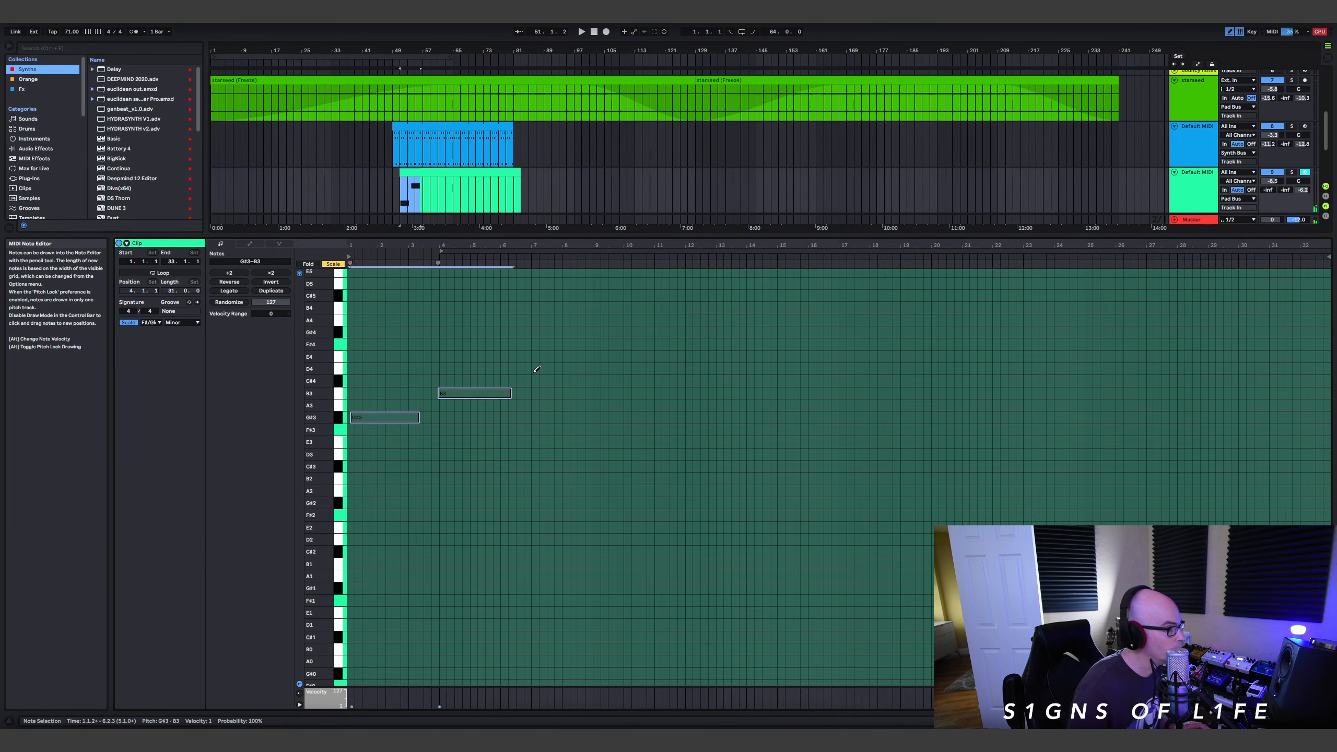
{"action": "key", "text": "b"}
{"action": "left_click", "coordinate": [481, 390]}
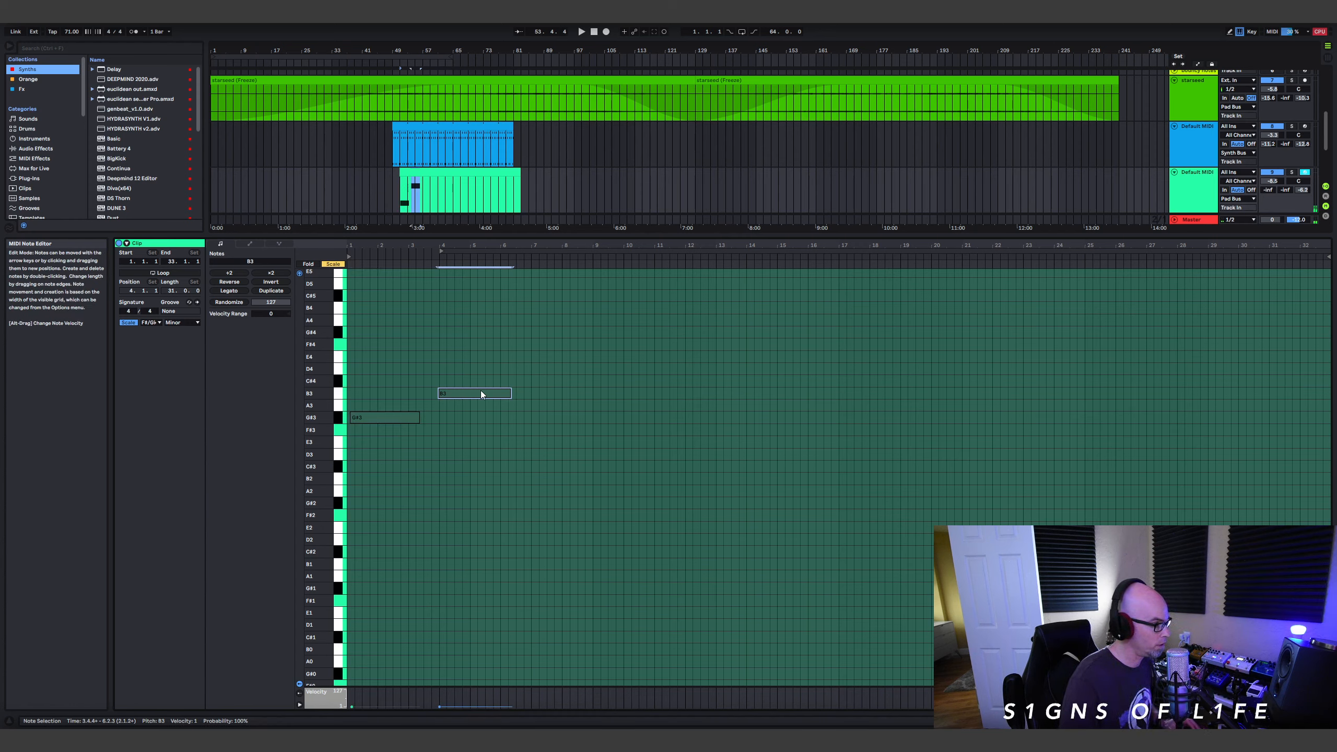
{"action": "left_click_drag", "start_coordinate": [481, 391], "coordinate": [568, 382]}
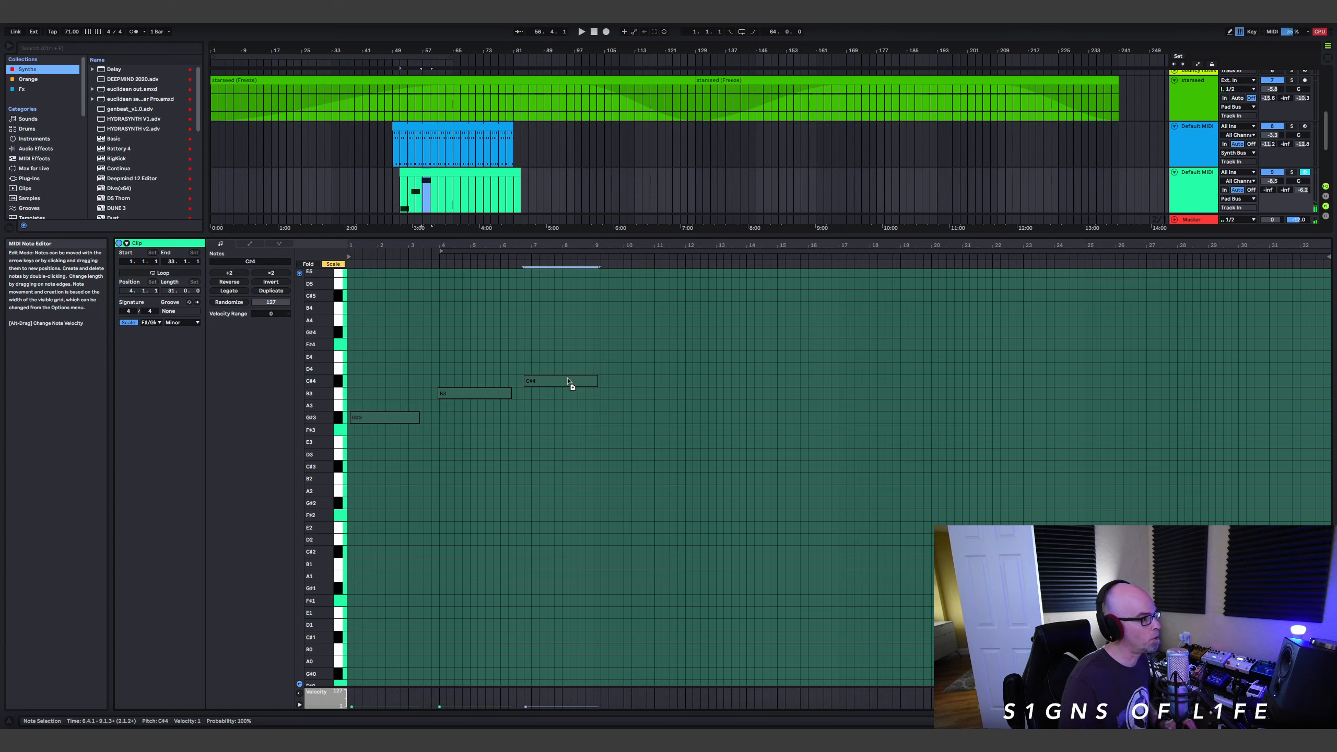
During playback, move the teal clip to start at 49.1.1 with the blue clip and add further E4, B3 and C#4 notes to it.
{"action": "key", "text": "space"}
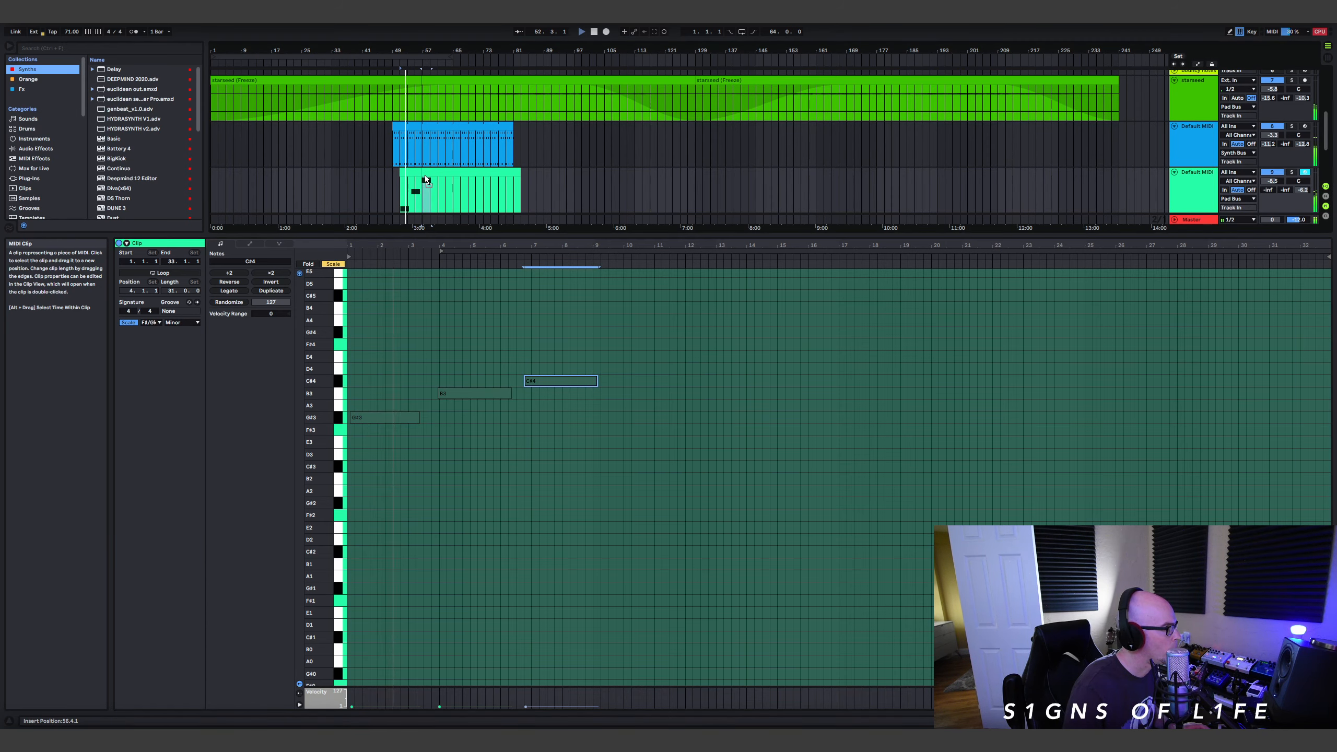
{"action": "left_click_drag", "start_coordinate": [427, 172], "coordinate": [459, 174]}
{"action": "key", "text": "ctrl+z"}
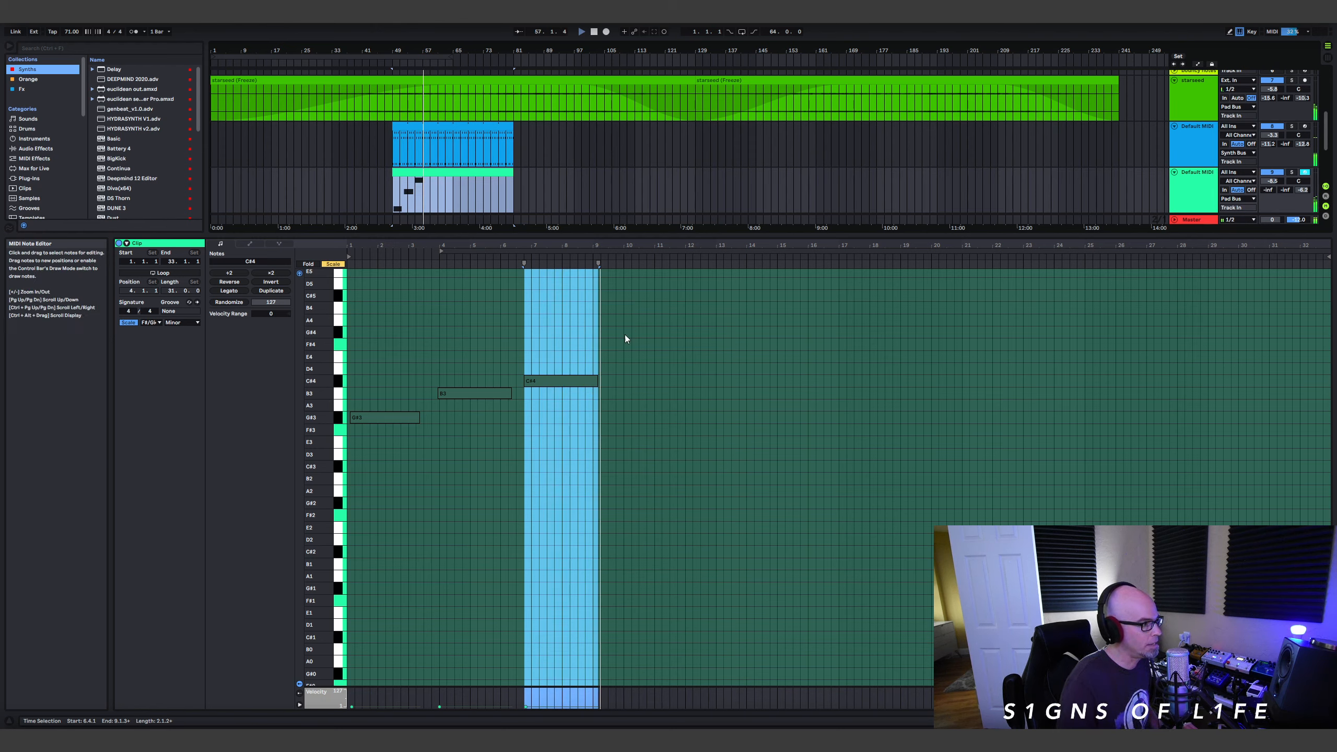
{"action": "left_click_drag", "start_coordinate": [569, 388], "coordinate": [679, 360]}
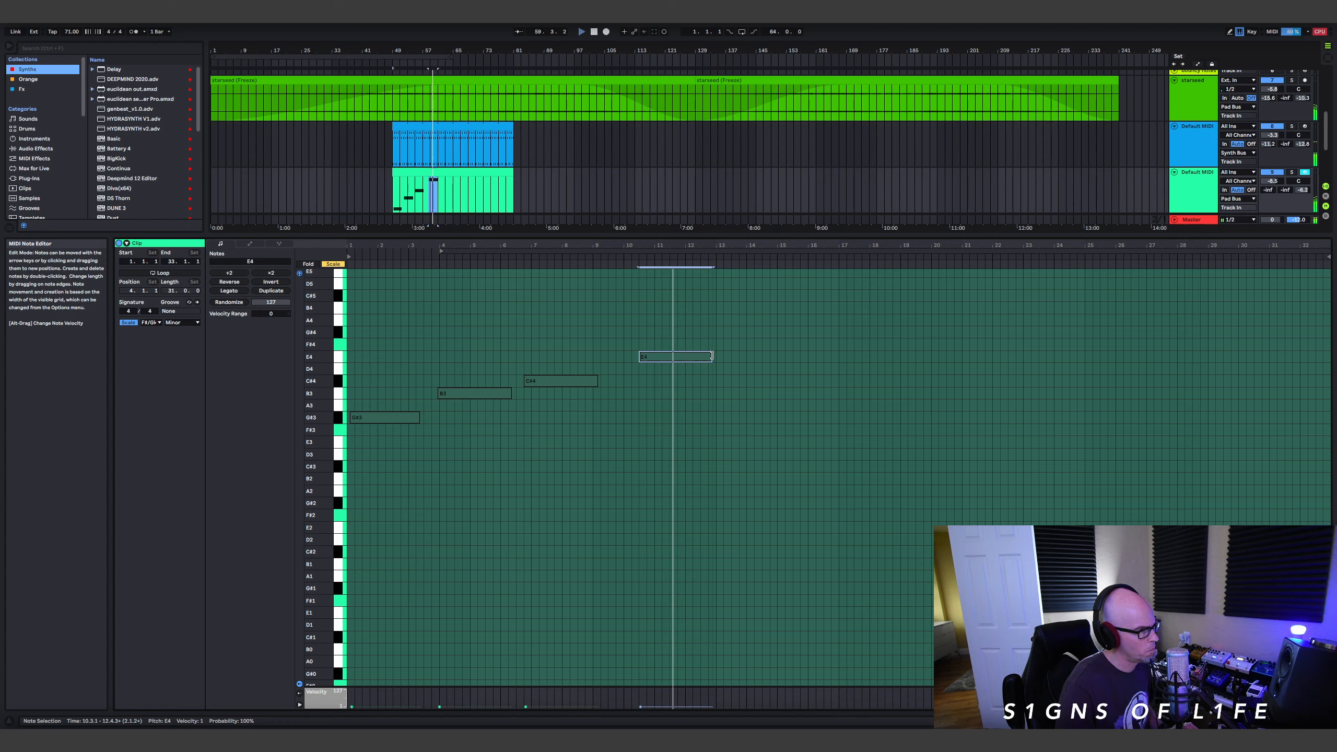
{"action": "left_click_drag", "start_coordinate": [711, 356], "coordinate": [865, 385]}
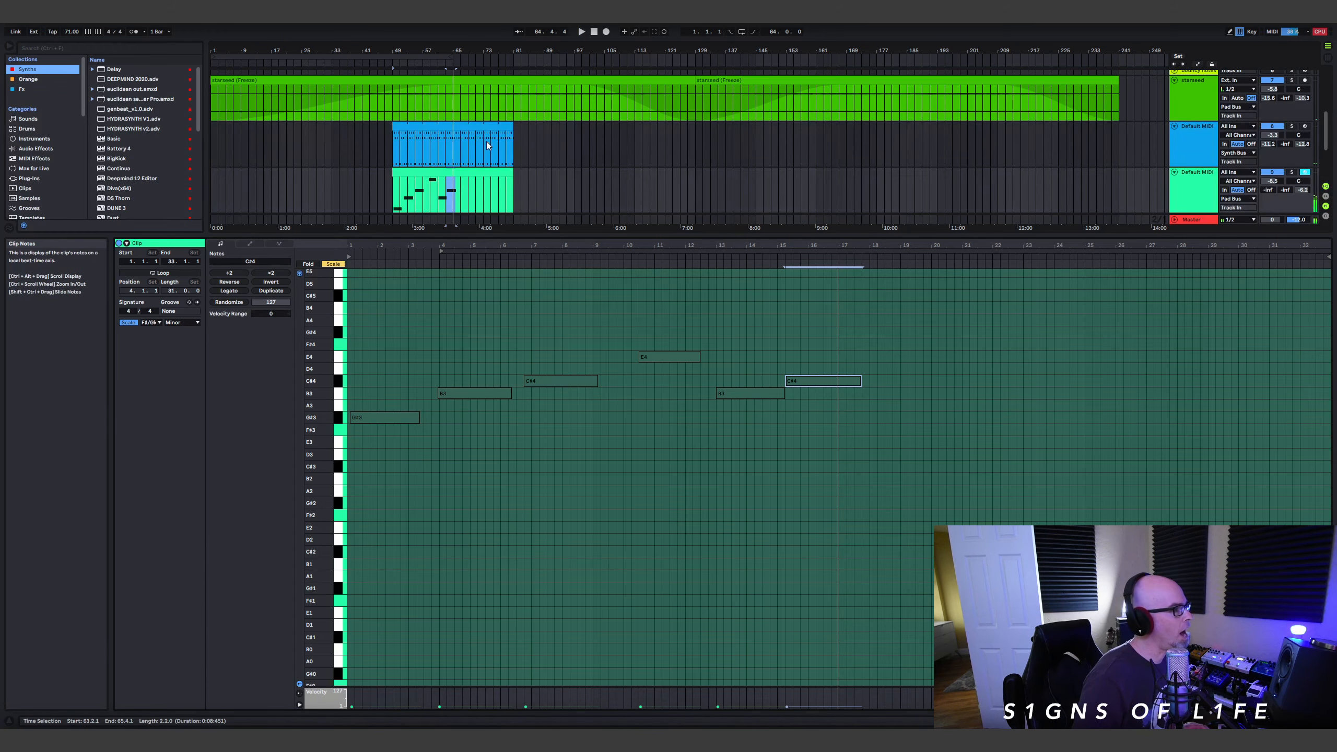
Shorten the blue clip to 16 bars, ending at 65.1.1, then duplicate it directly behind itself and play the copy.
{"action": "left_click_drag", "start_coordinate": [509, 128], "coordinate": [466, 141]}
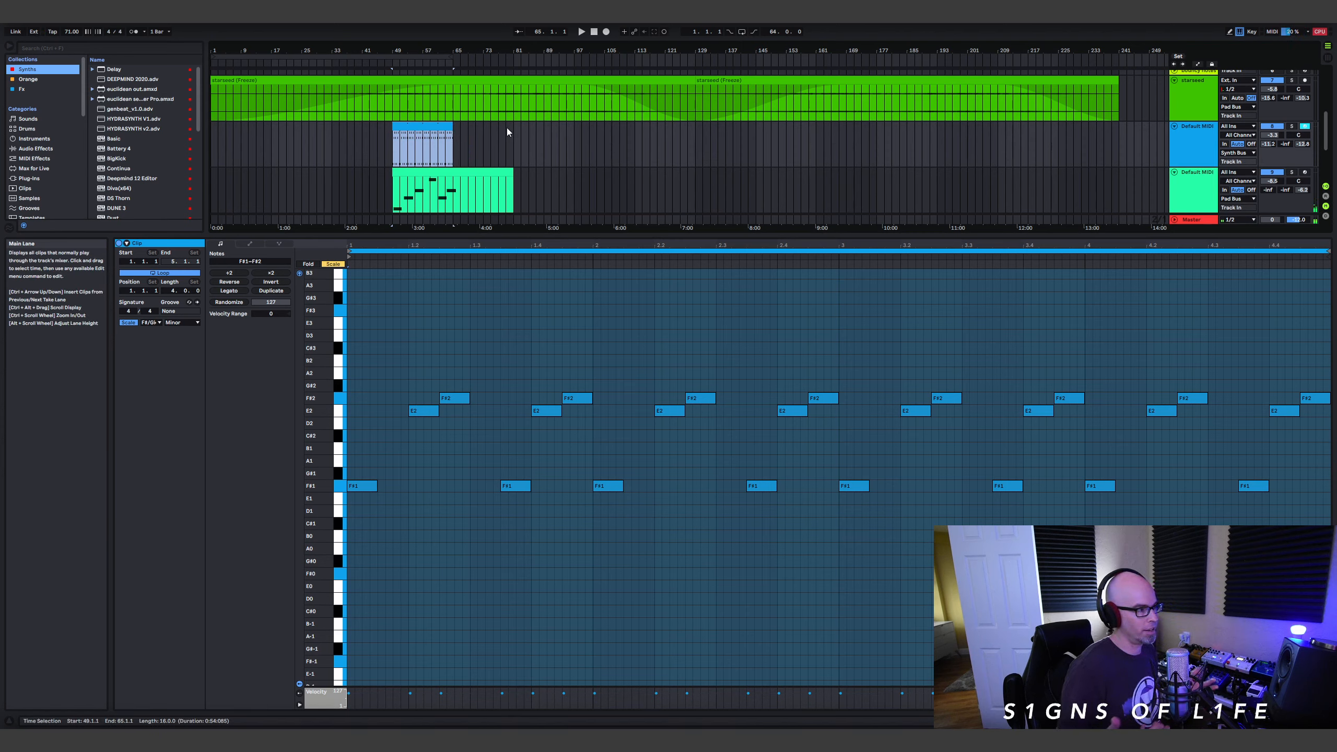
{"action": "key", "text": "ctrl+d"}
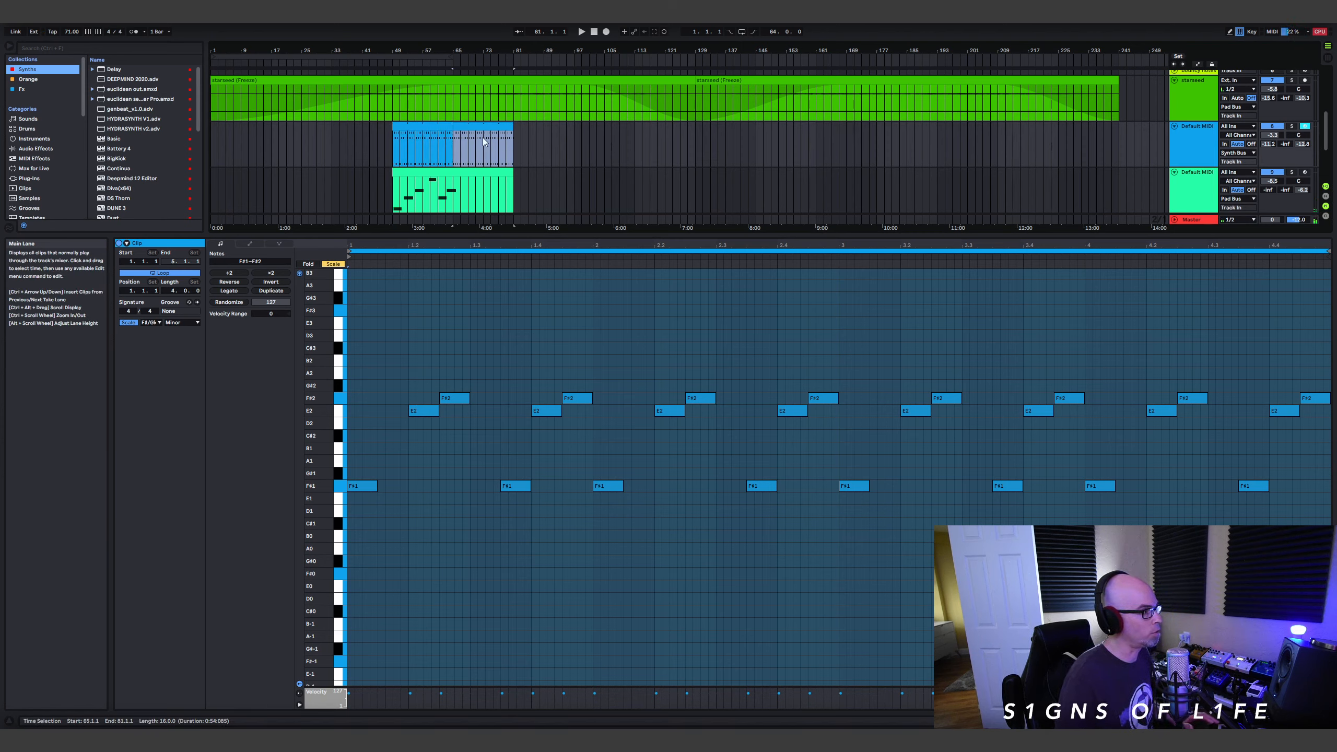
{"action": "key", "text": "space"}
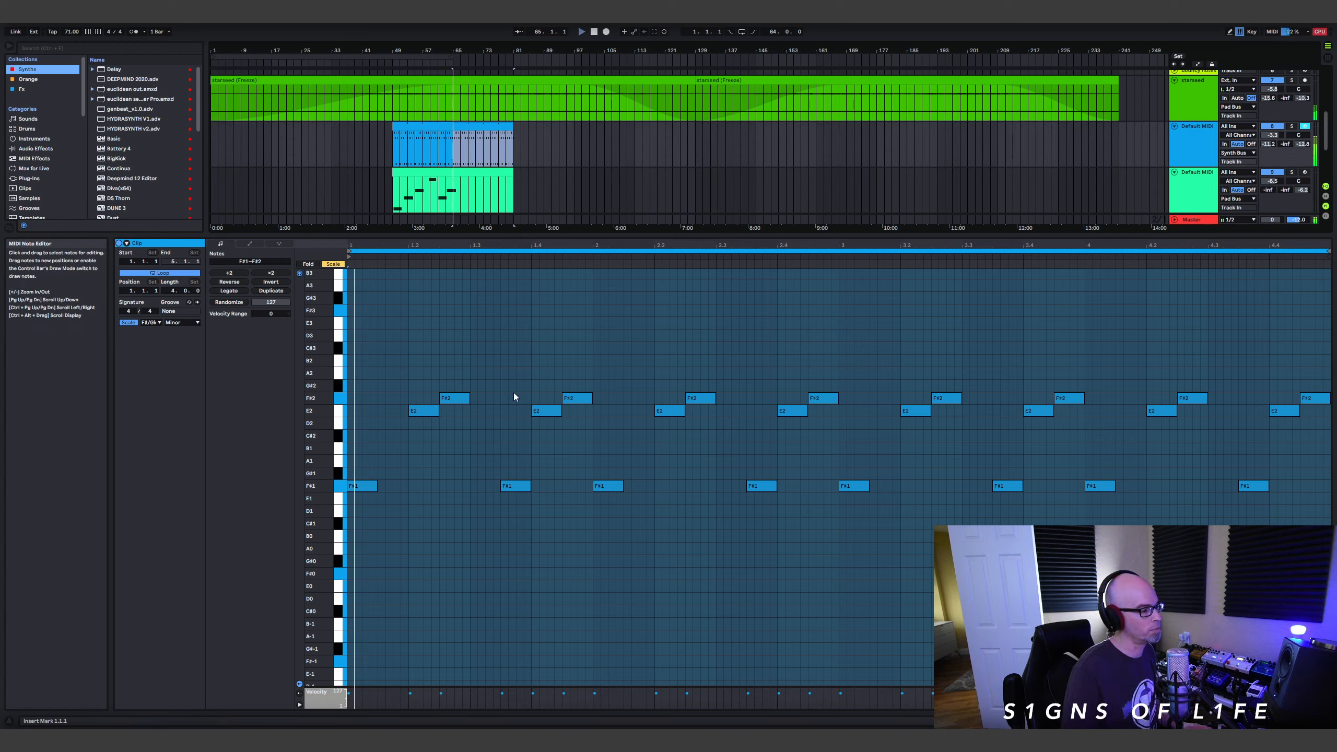
In the duplicated blue clip, swap the pitches of the E2 and F#2 notes on beat 2 of every bar and play it back.
{"action": "left_click", "coordinate": [422, 411]}
{"action": "key", "text": "space"}
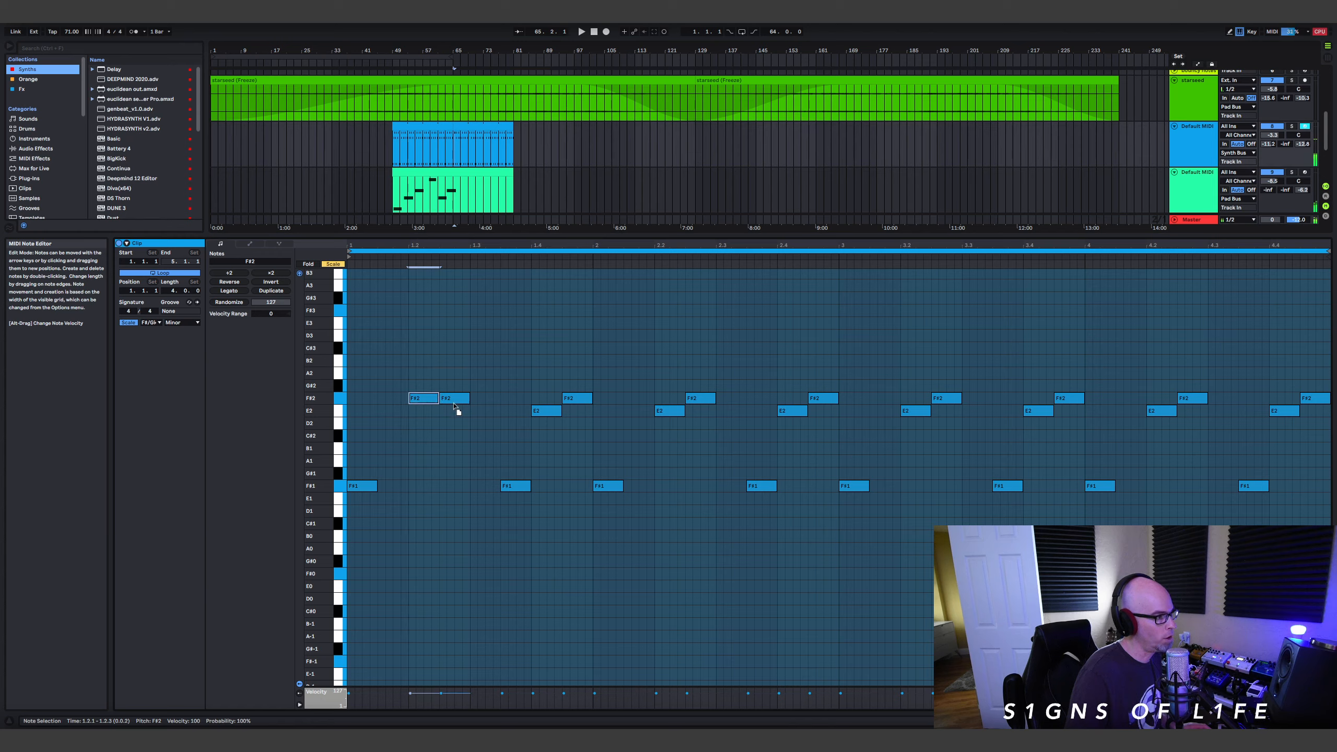
{"action": "left_click_drag", "start_coordinate": [455, 403], "coordinate": [455, 411]}
{"action": "key", "text": "space"}
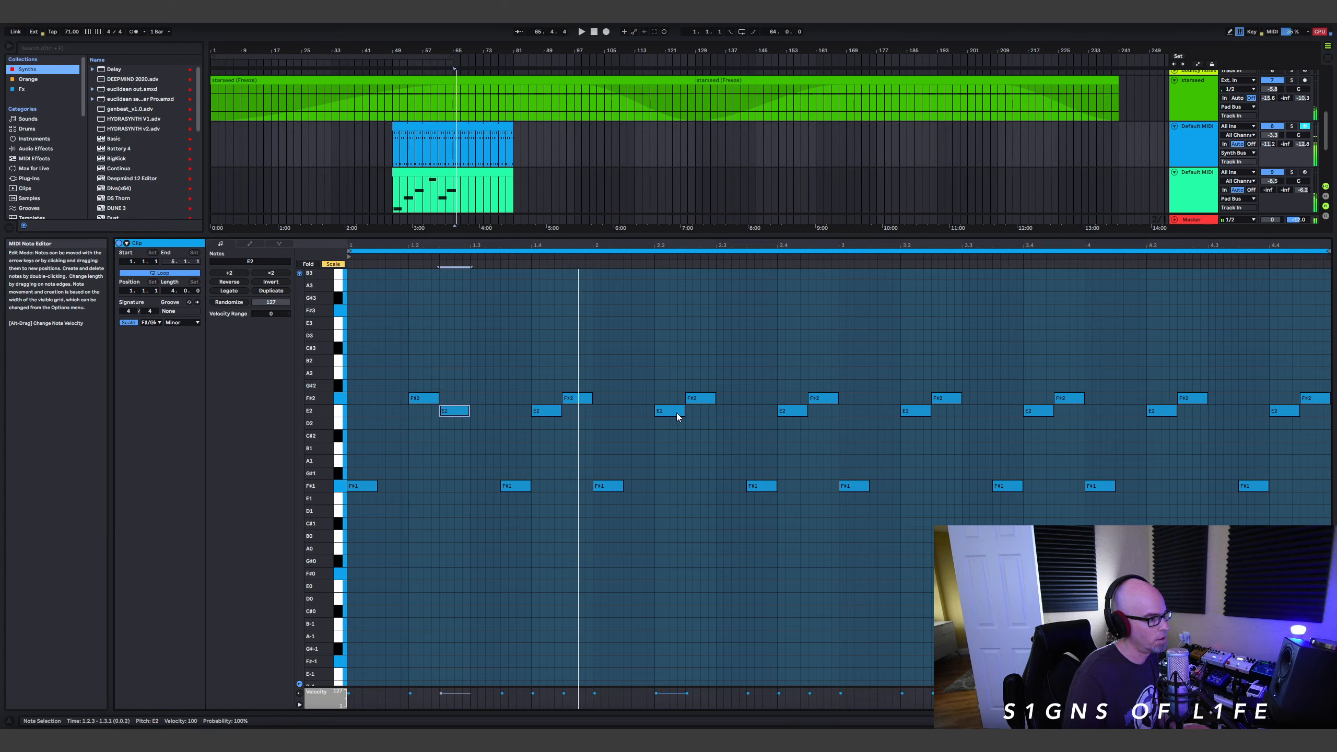
{"action": "key", "text": "space"}
{"action": "left_click_drag", "start_coordinate": [677, 412], "coordinate": [694, 412]}
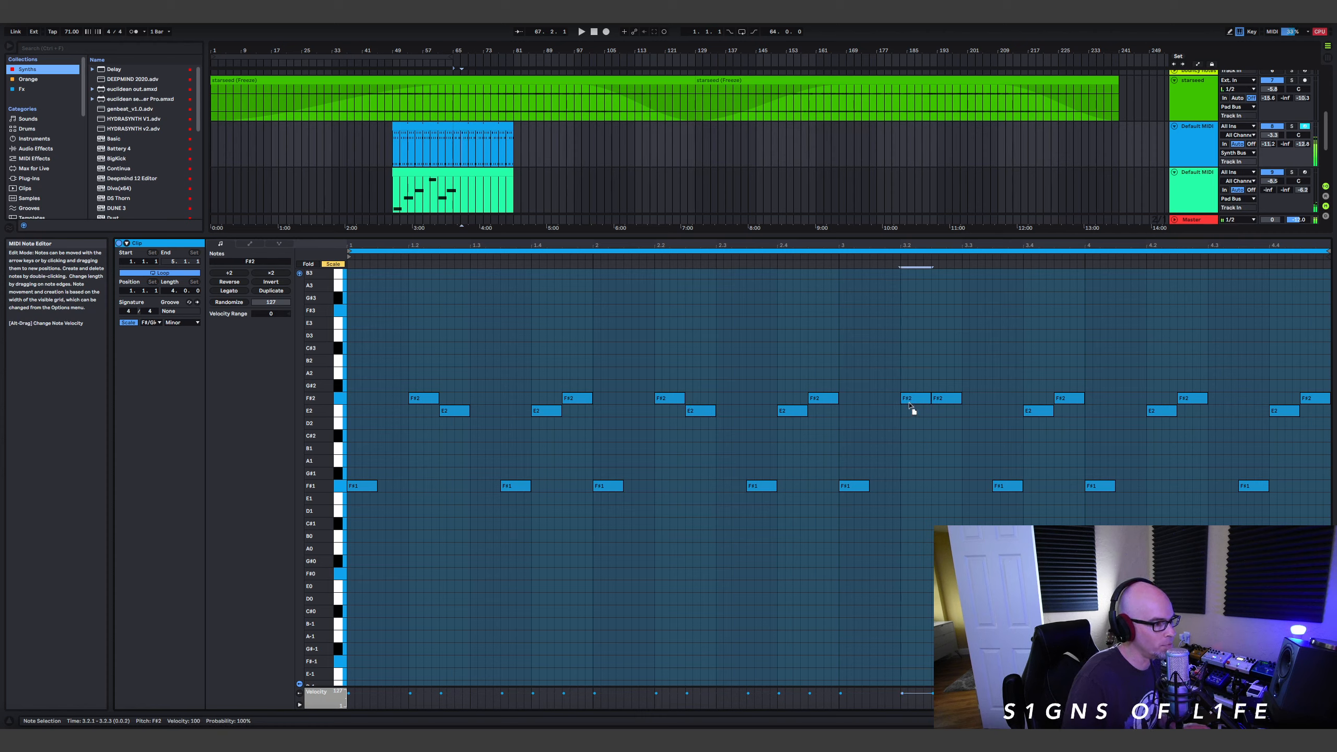
{"action": "left_click_drag", "start_coordinate": [952, 410], "coordinate": [952, 412]}
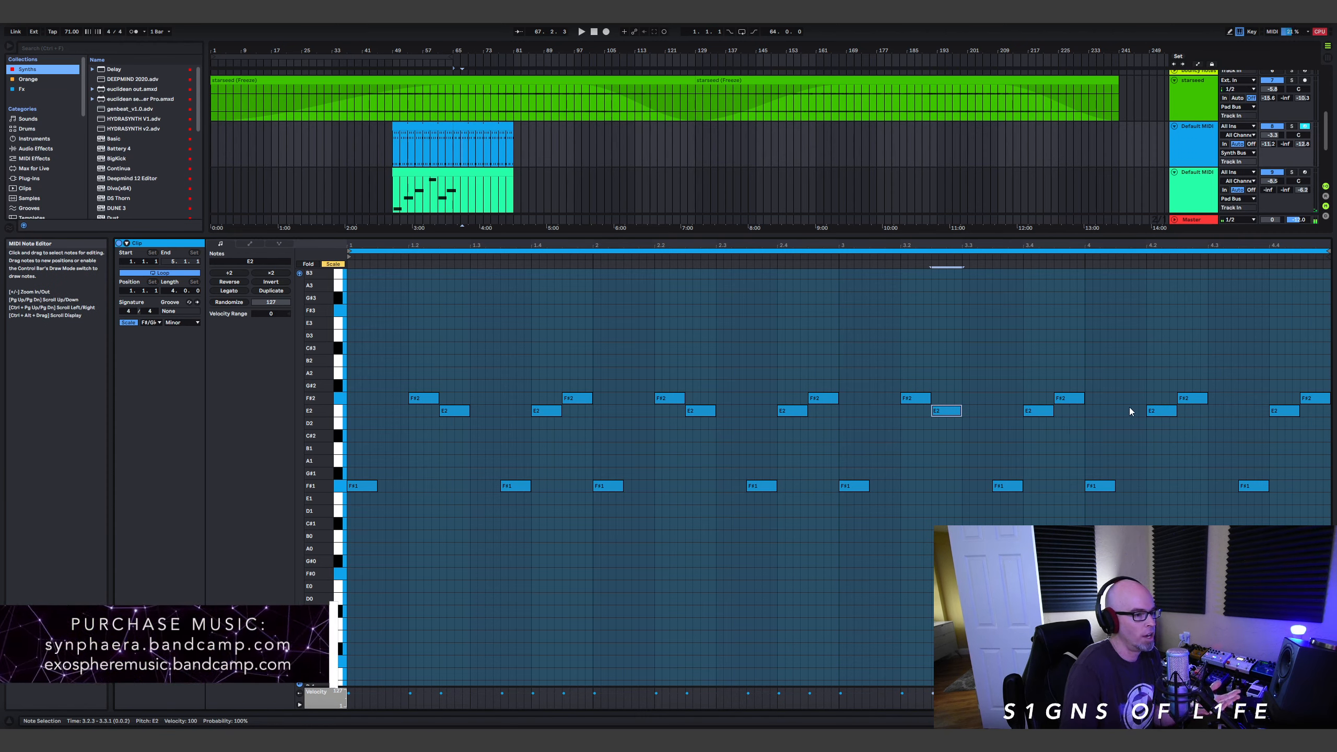
{"action": "mouse_move", "coordinate": [1162, 411]}
{"action": "left_mouse_down"}
{"action": "mouse_move", "coordinate": [1164, 399]}
{"action": "mouse_move", "coordinate": [1188, 411]}
{"action": "left_mouse_up"}
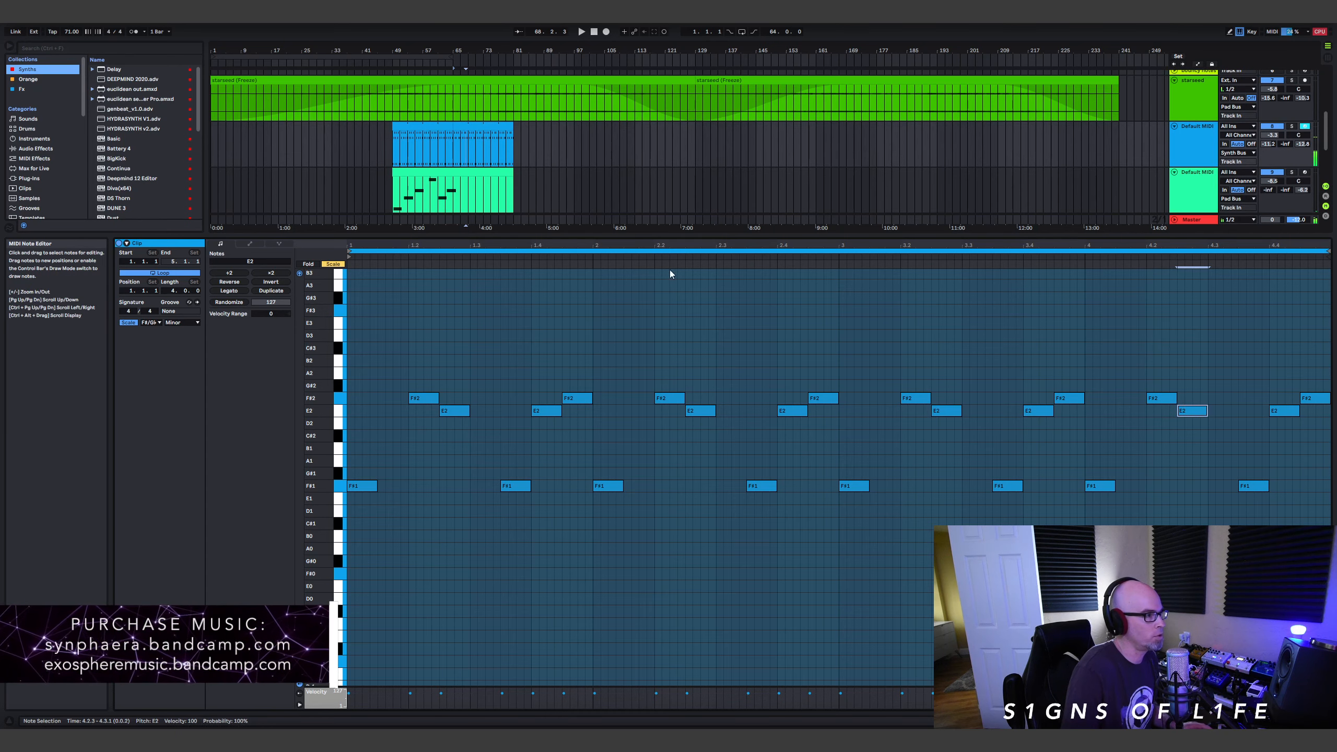
{"action": "key", "text": "space"}
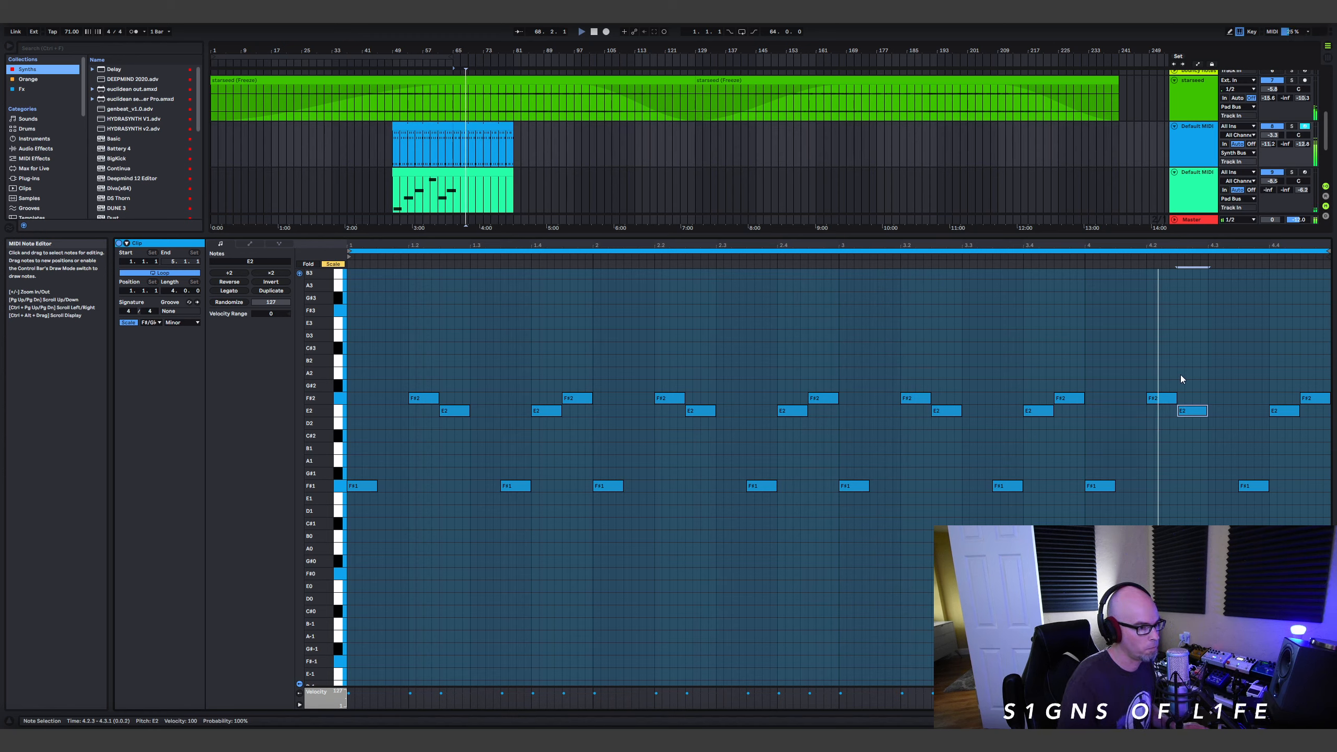
Add an A3 note at 18.4.1 to the teal clip, shrink the note editor and readjust the teal track's volume during playback from 65.1.1.
{"action": "left_click", "coordinate": [467, 173]}
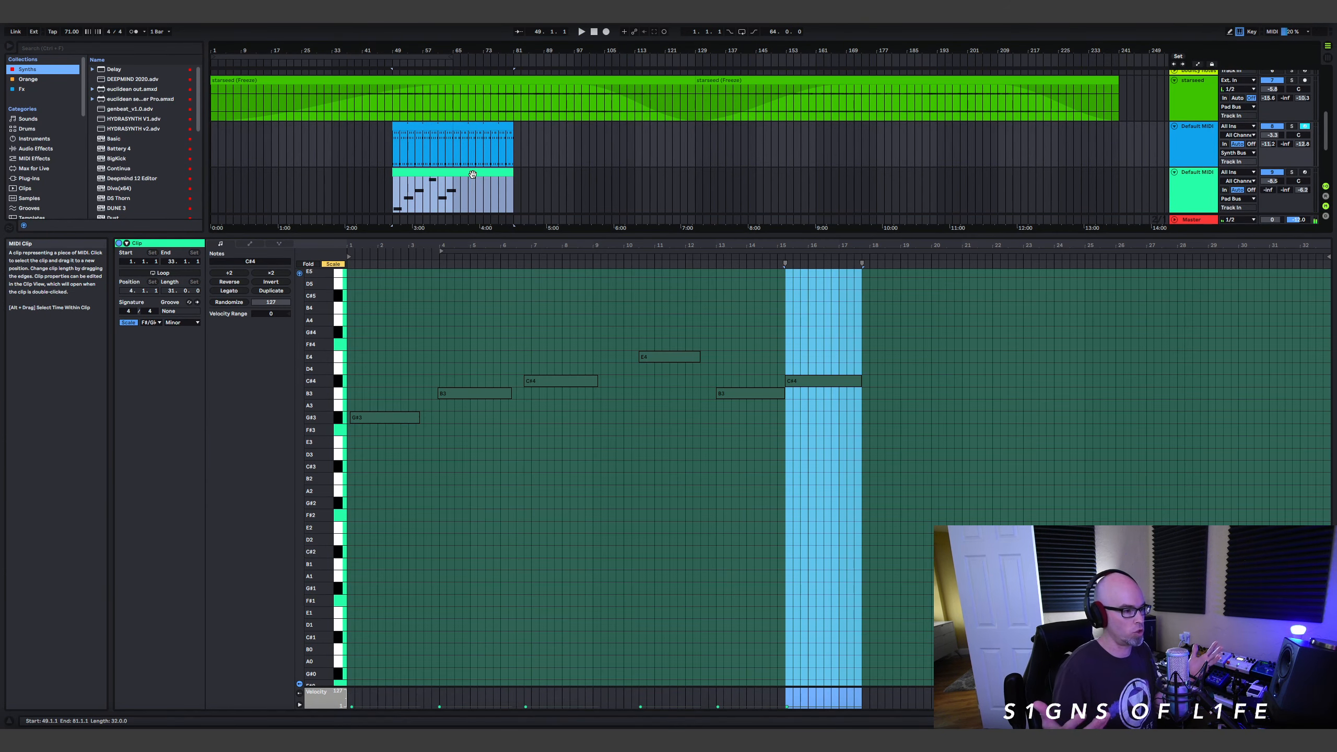
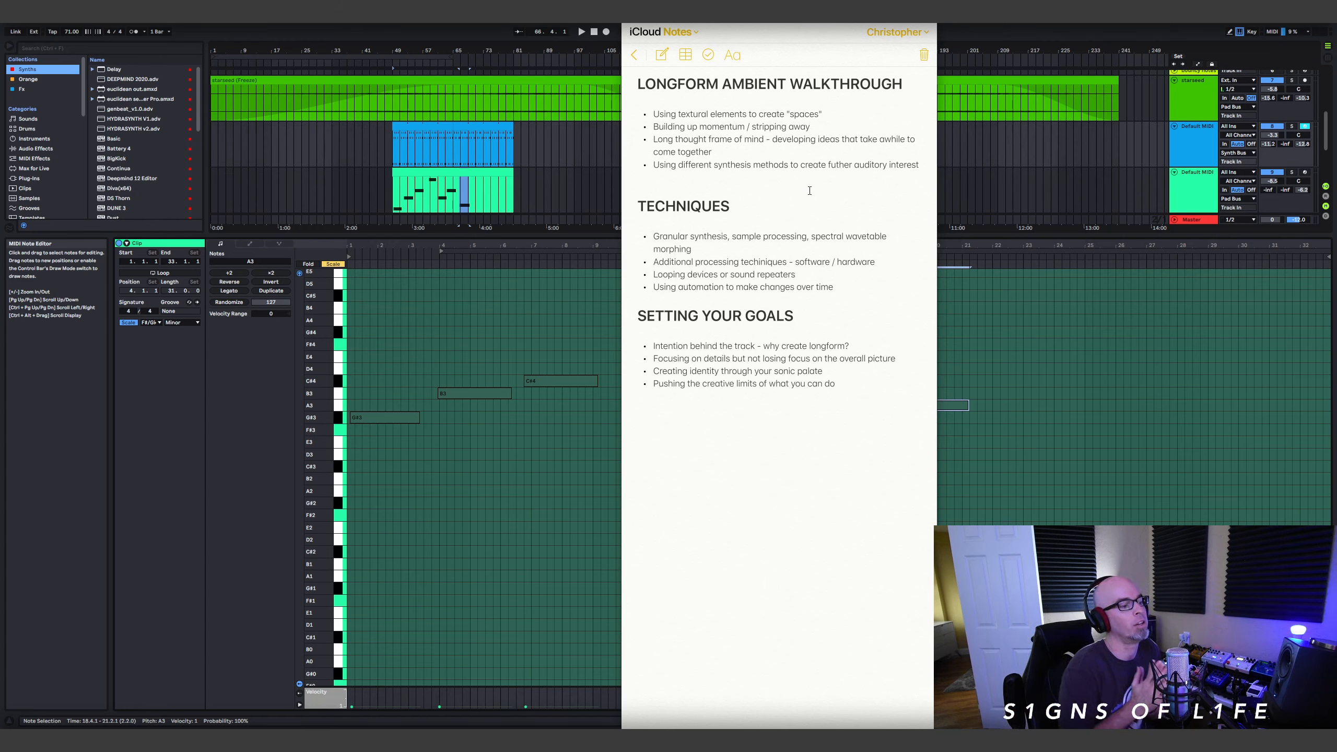
{"action": "left_click", "coordinate": [458, 140]}
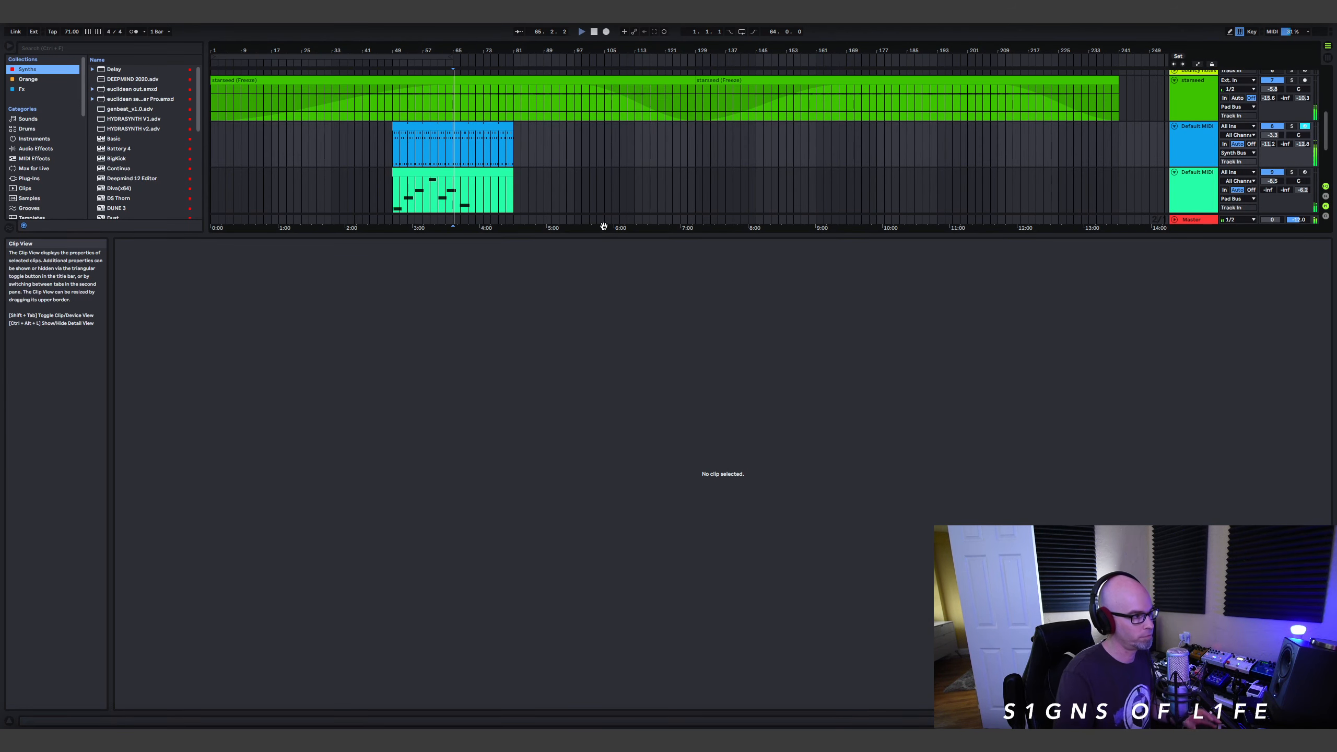
{"action": "left_click_drag", "start_coordinate": [630, 234], "coordinate": [653, 474]}
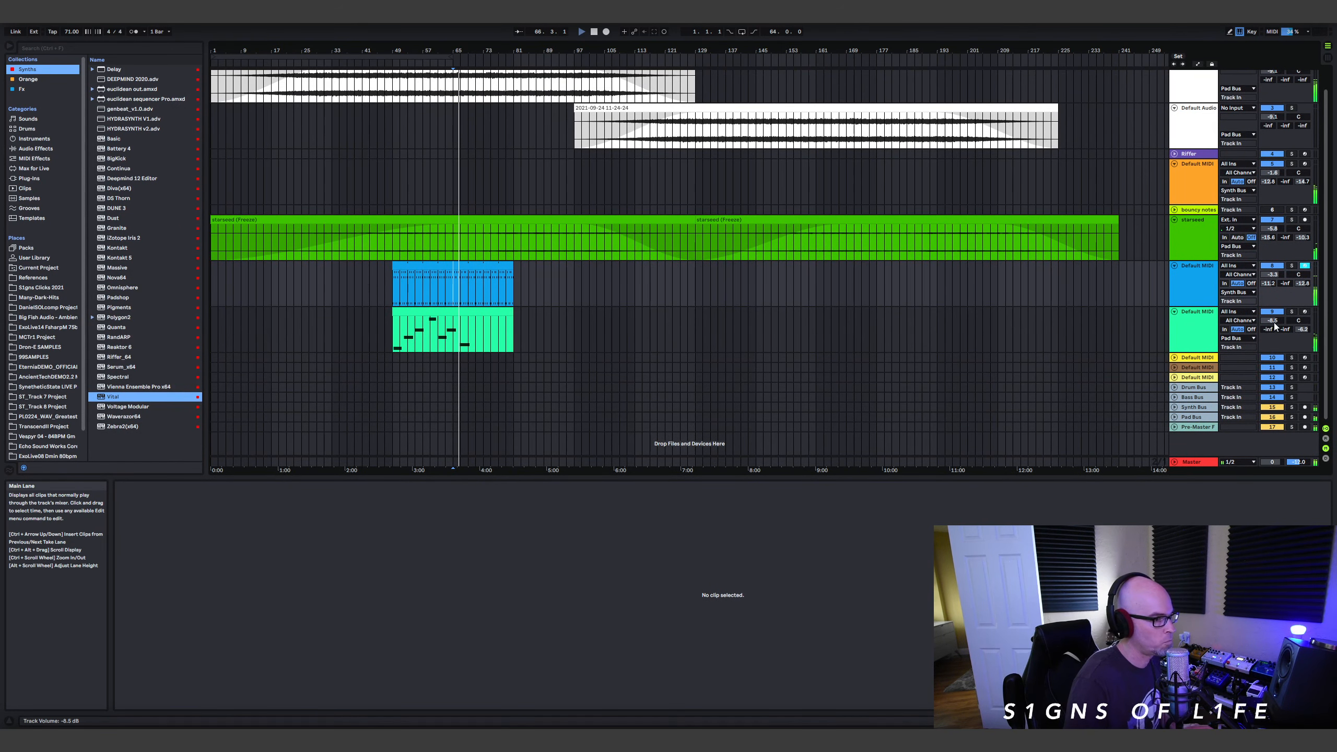
{"action": "left_click_drag", "start_coordinate": [1267, 333], "coordinate": [1266, 330]}
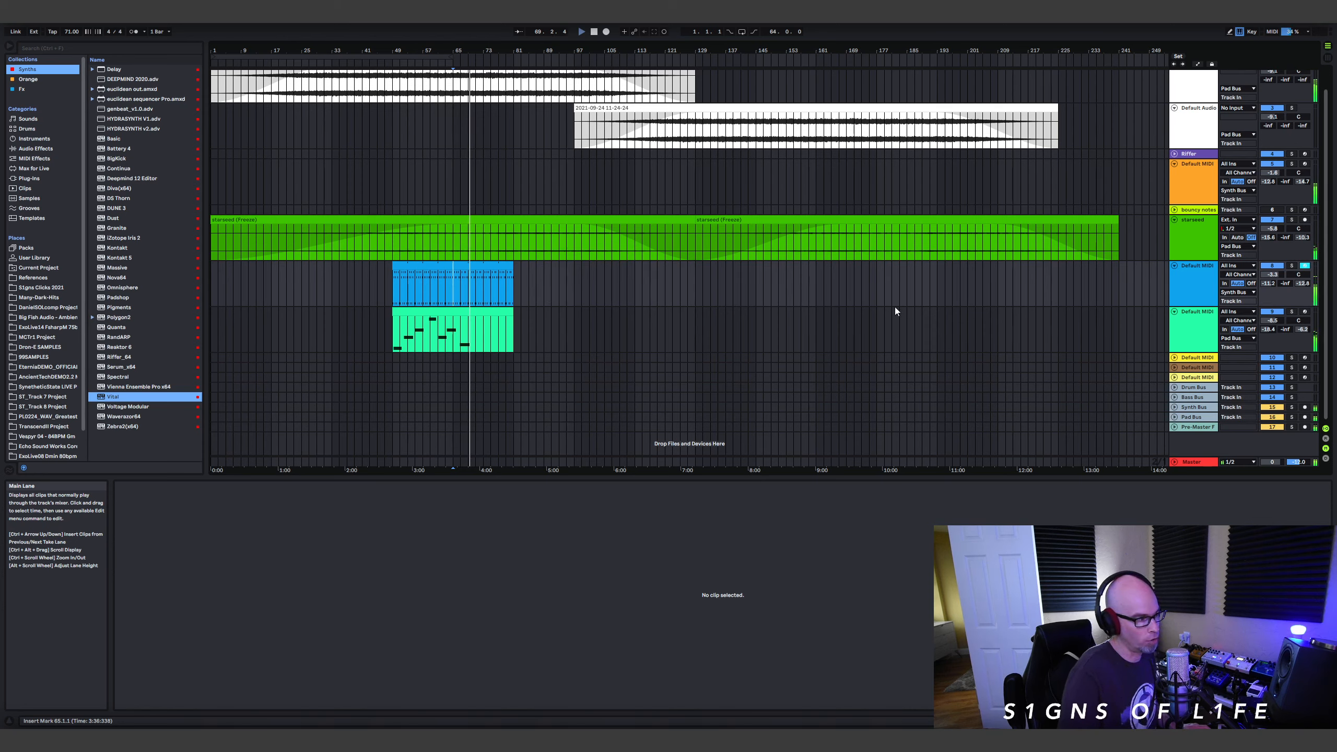
{"action": "key", "text": "space"}
{"action": "key", "text": "v"}
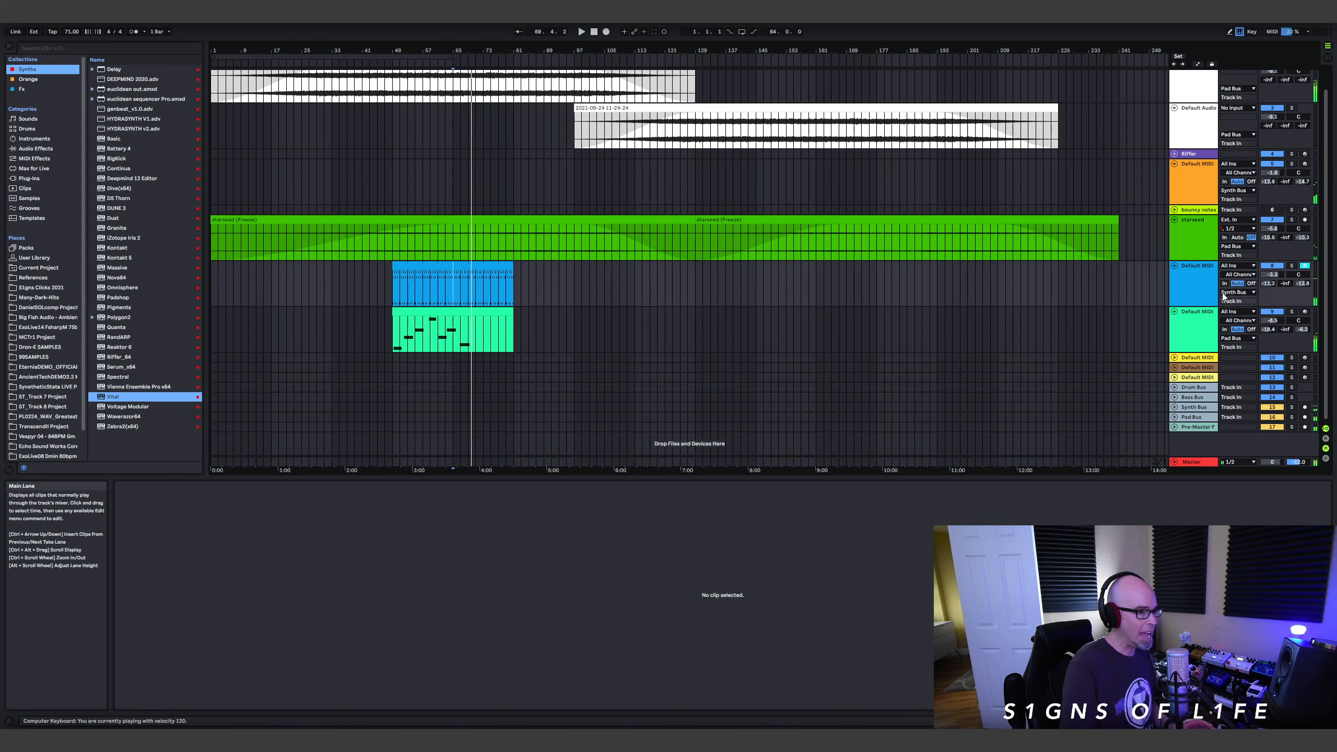
{"action": "left_click", "coordinate": [1205, 286]}
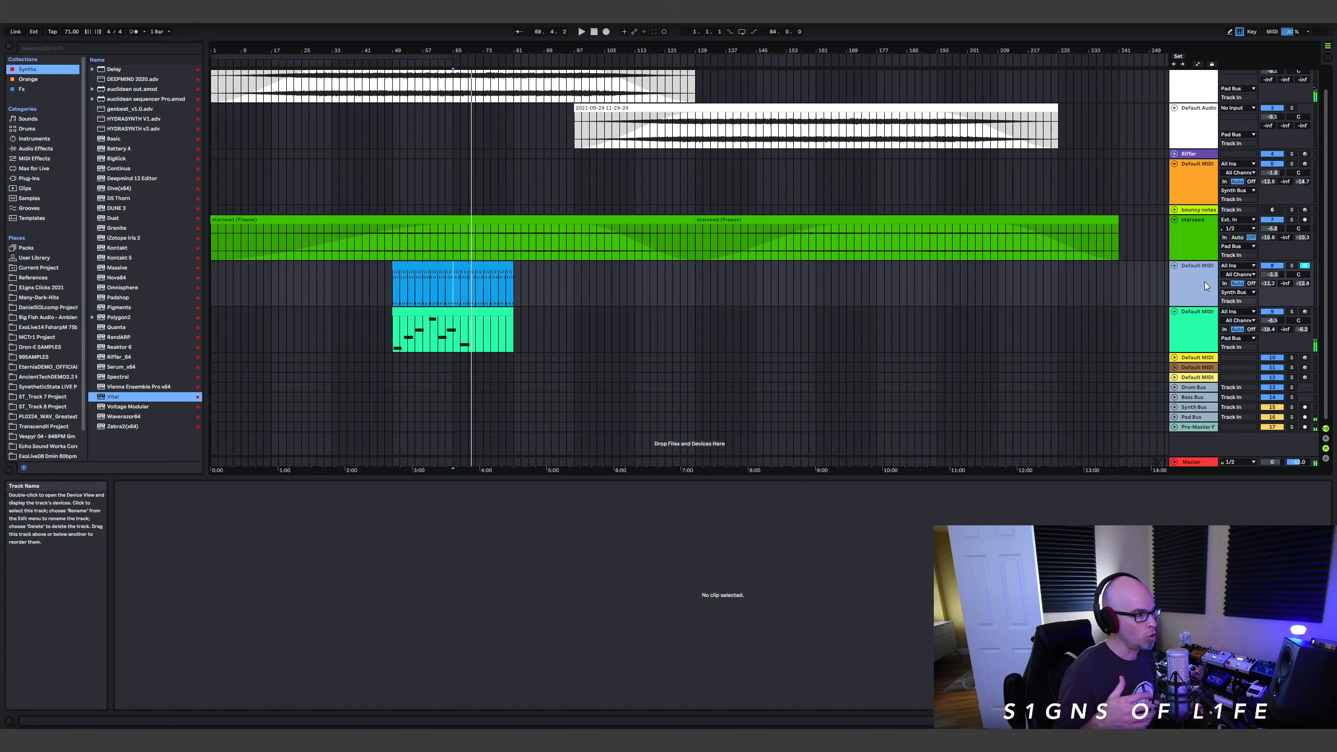
Continue the teal clip's melody with an E4 note after the A3 and a duplicate of it lowered to D4 at 25.1.1.
{"action": "left_click", "coordinate": [453, 311]}
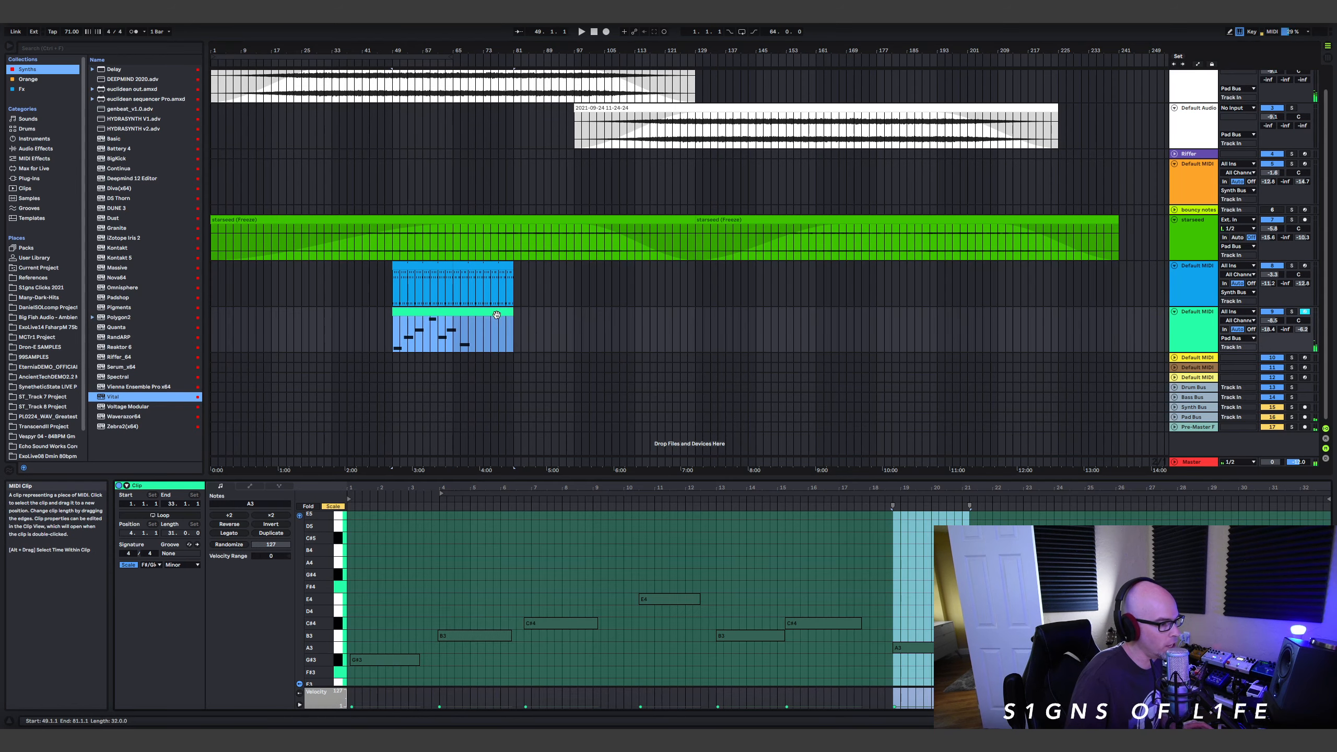
{"action": "left_click", "coordinate": [931, 652]}
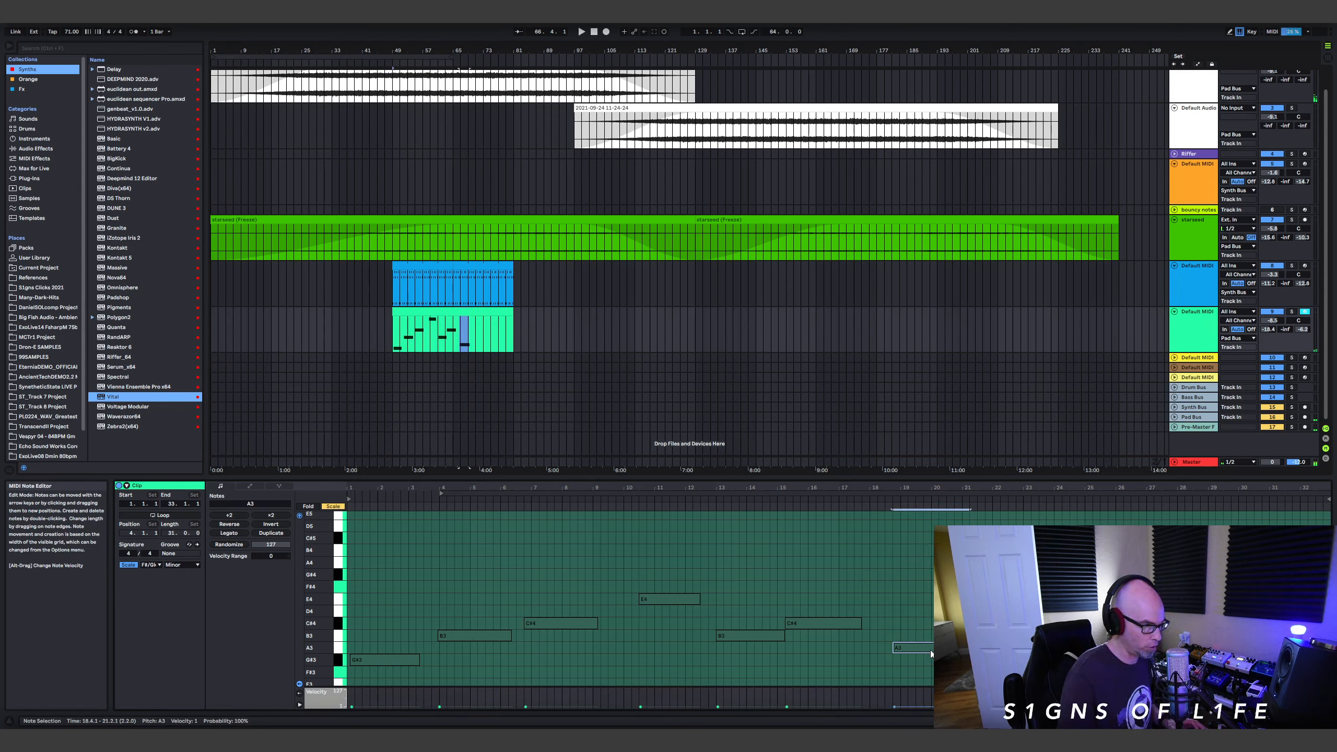
{"action": "left_click", "coordinate": [997, 599]}
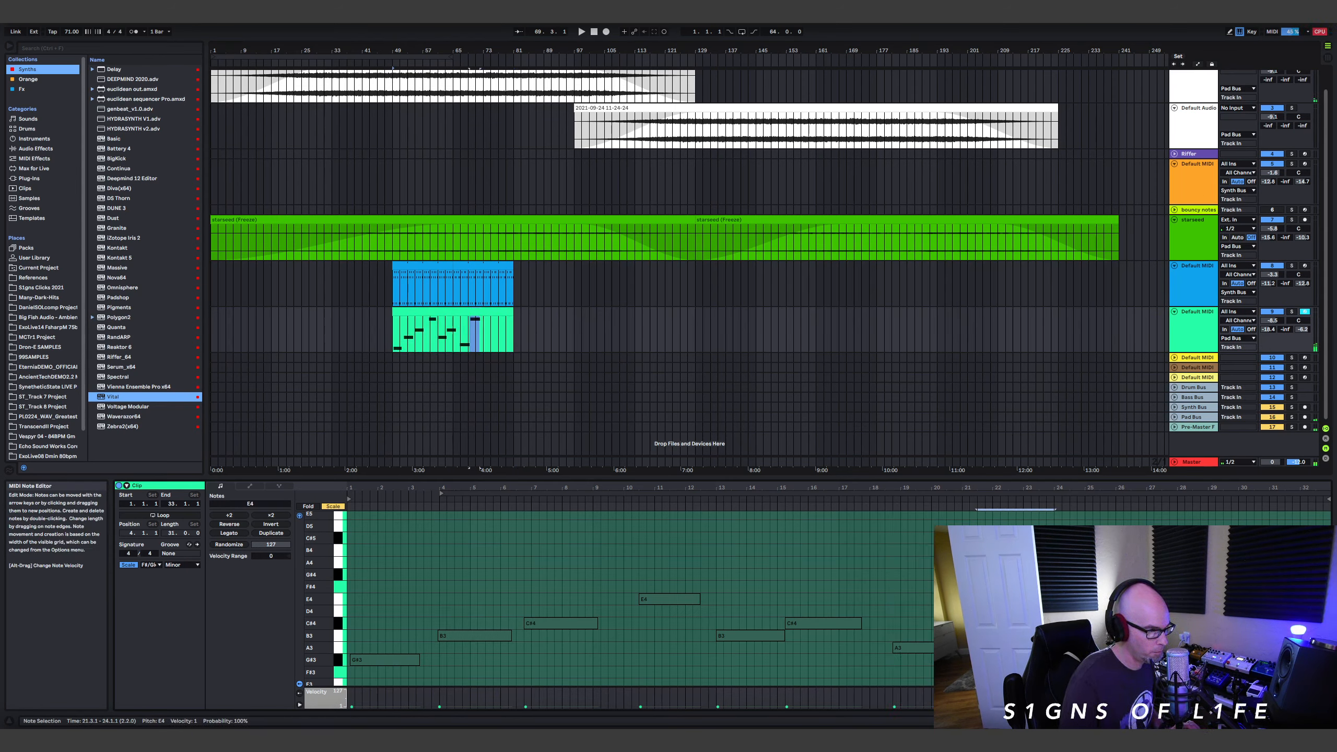
{"action": "key", "text": "Right"}
{"action": "key", "text": "Right"}
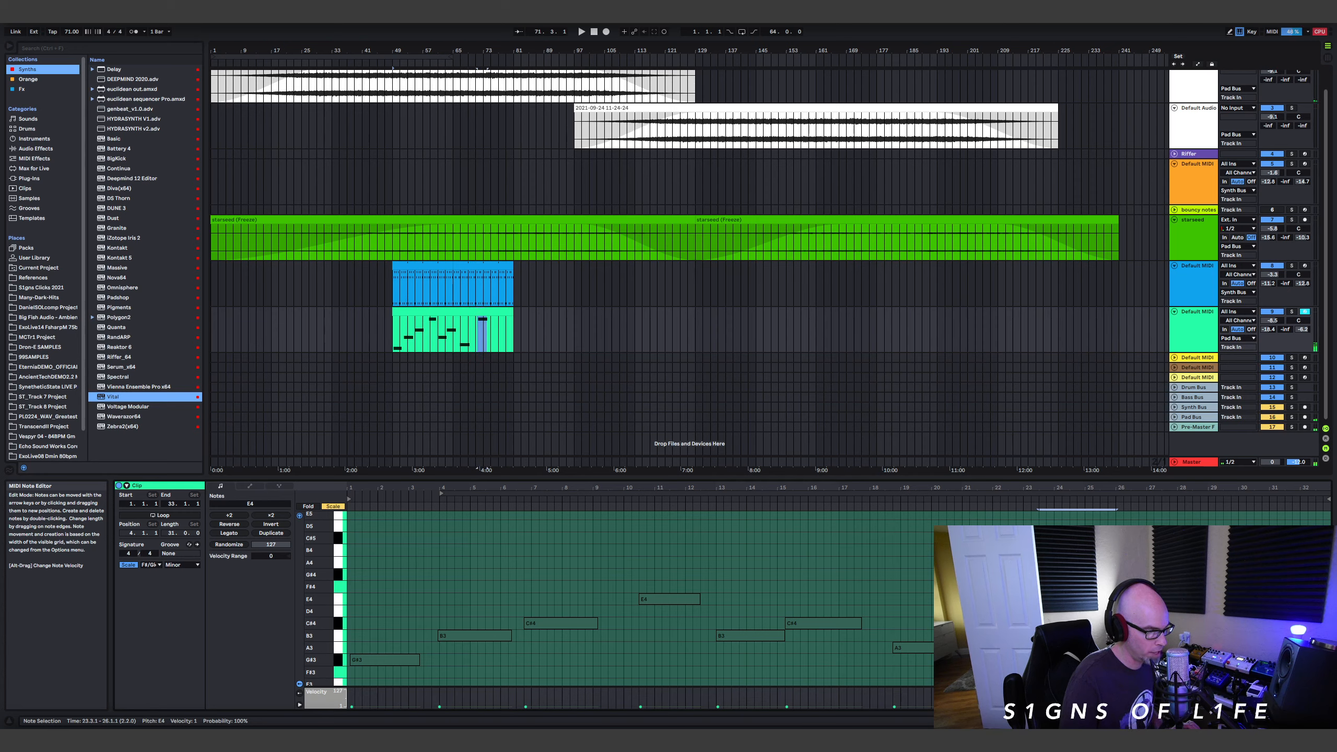
{"action": "key", "text": "Left"}
{"action": "key", "text": "ctrl+d"}
{"action": "key", "text": "Down"}
{"action": "key", "text": "Down"}
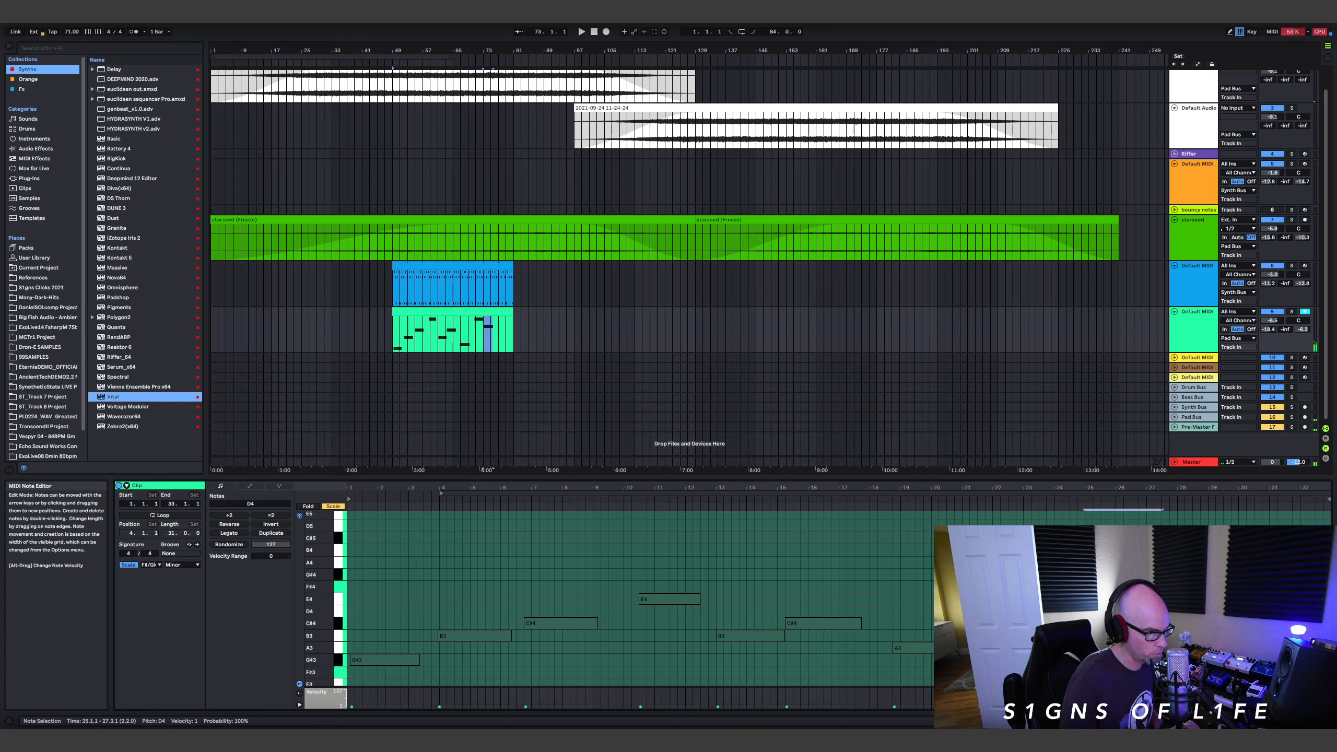
Continue the teal clip's melody with a duplicate of its last note at 29.1.1, raised to F#4.
{"action": "key", "text": "Right"}
{"action": "key", "text": "ctrl+d"}
{"action": "key", "text": "Up"}
{"action": "key", "text": "Up"}
{"action": "key", "text": "Up"}
{"action": "key", "text": "Right"}
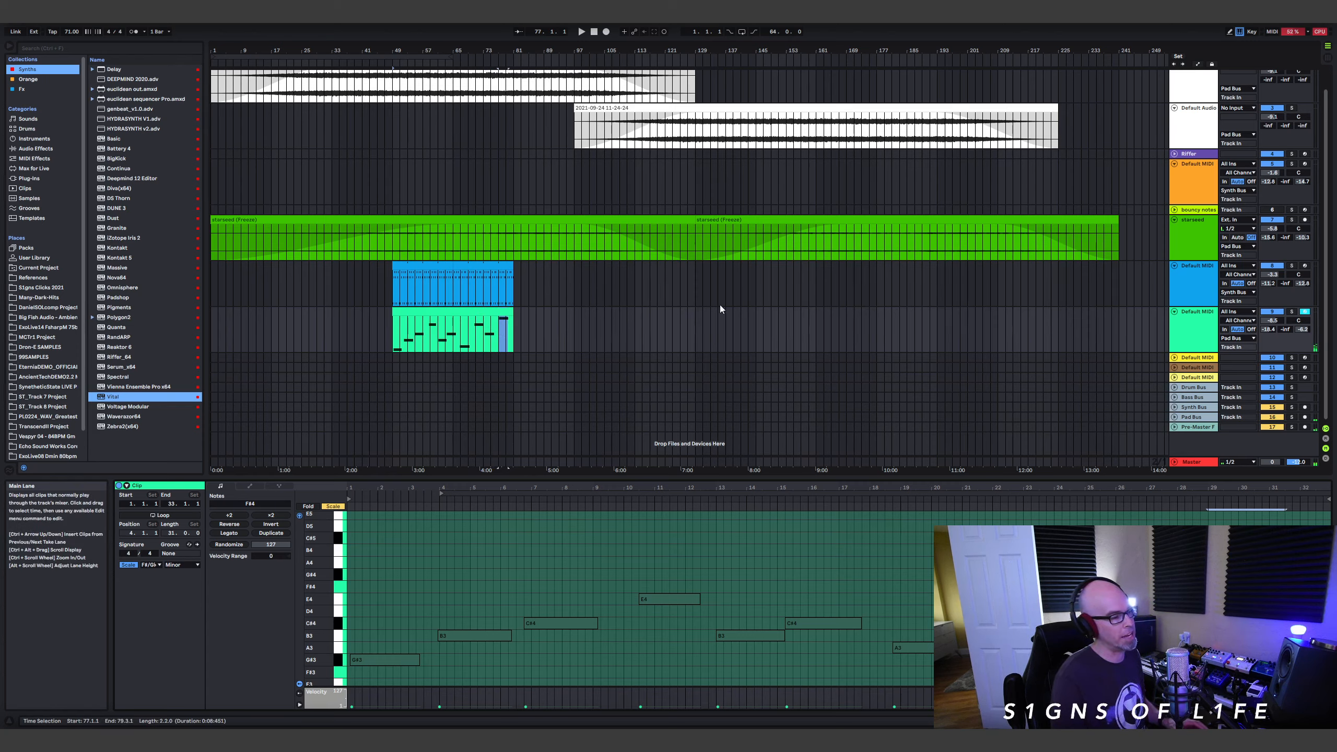
Extend the teal clip to 128 bars, ending at 177.1.1, and play the arrangement from 49.1.1.
{"action": "left_click_drag", "start_coordinate": [512, 310], "coordinate": [878, 359]}
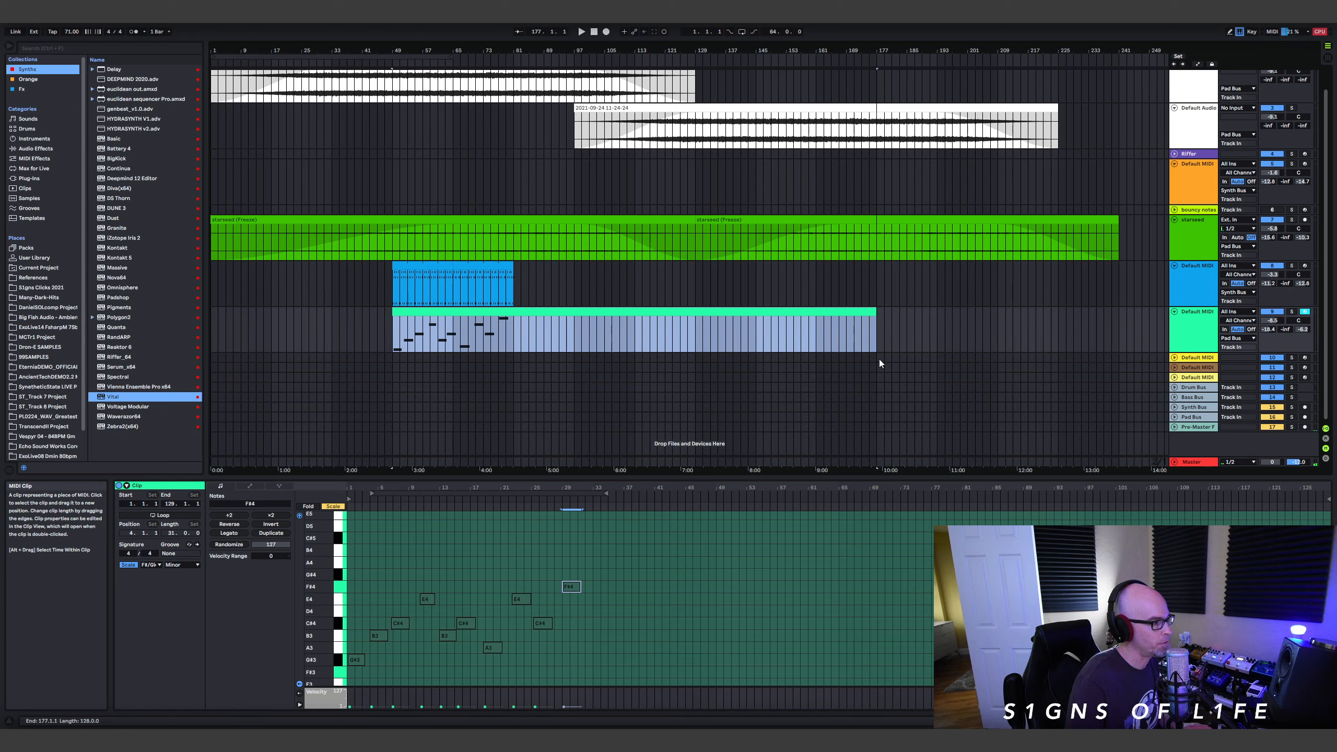
{"action": "left_click", "coordinate": [393, 272]}
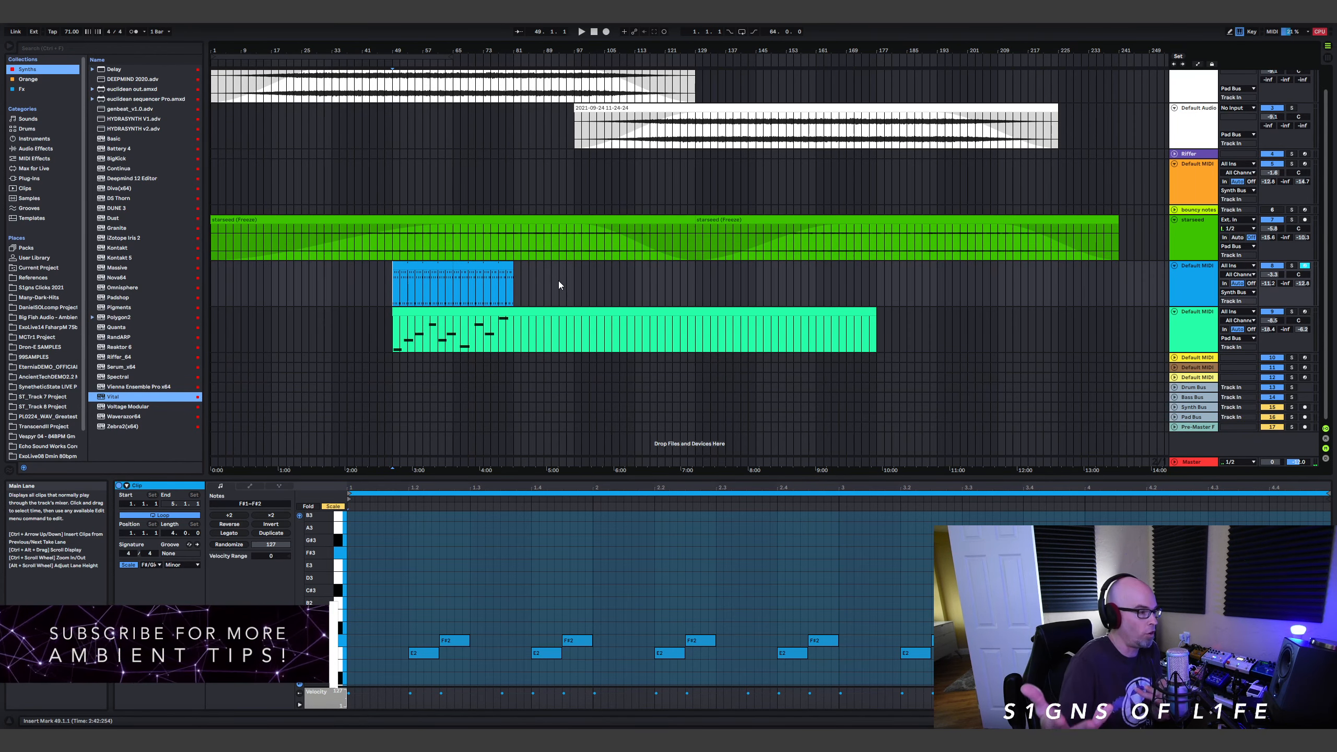
{"action": "key", "text": "space"}
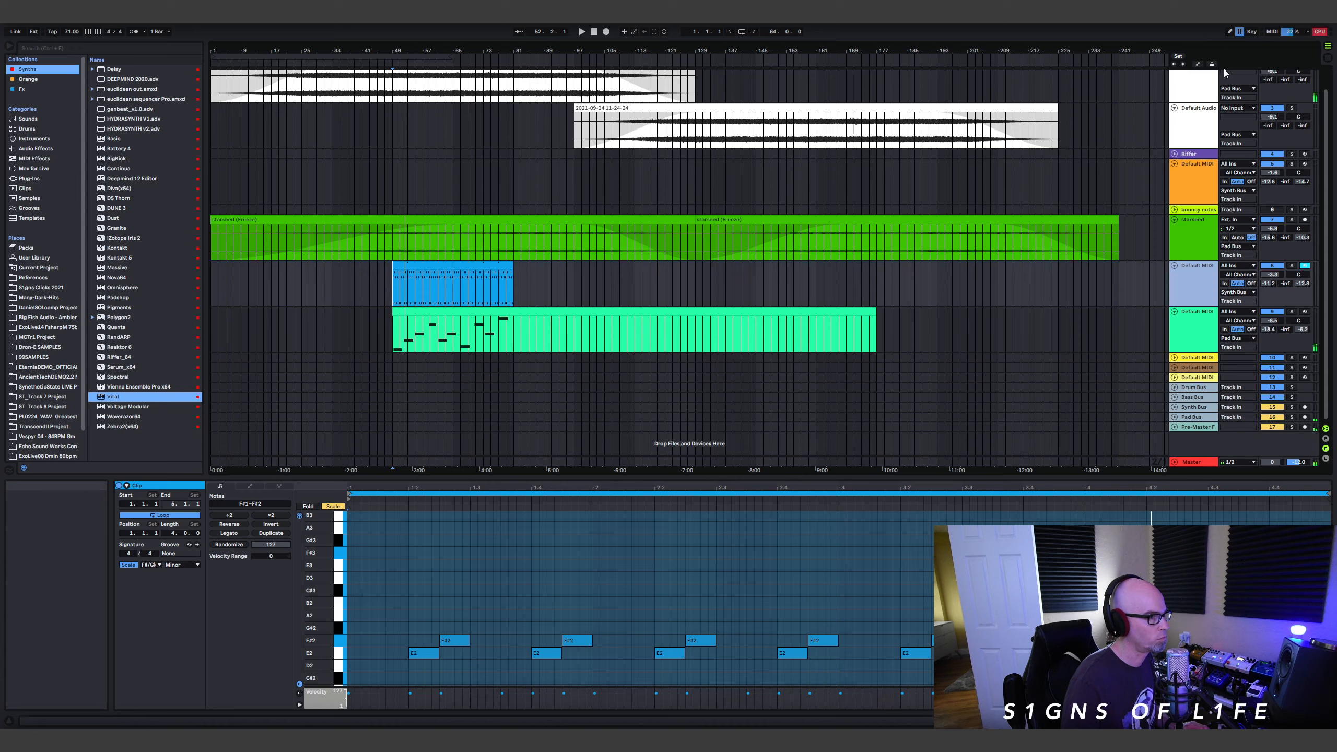
Automate the blue track's ValhallaDelay send to rise across its clips to about -5 dB at 81.1.1, and play it from 65.1.1.
{"action": "left_click", "coordinate": [1199, 65]}
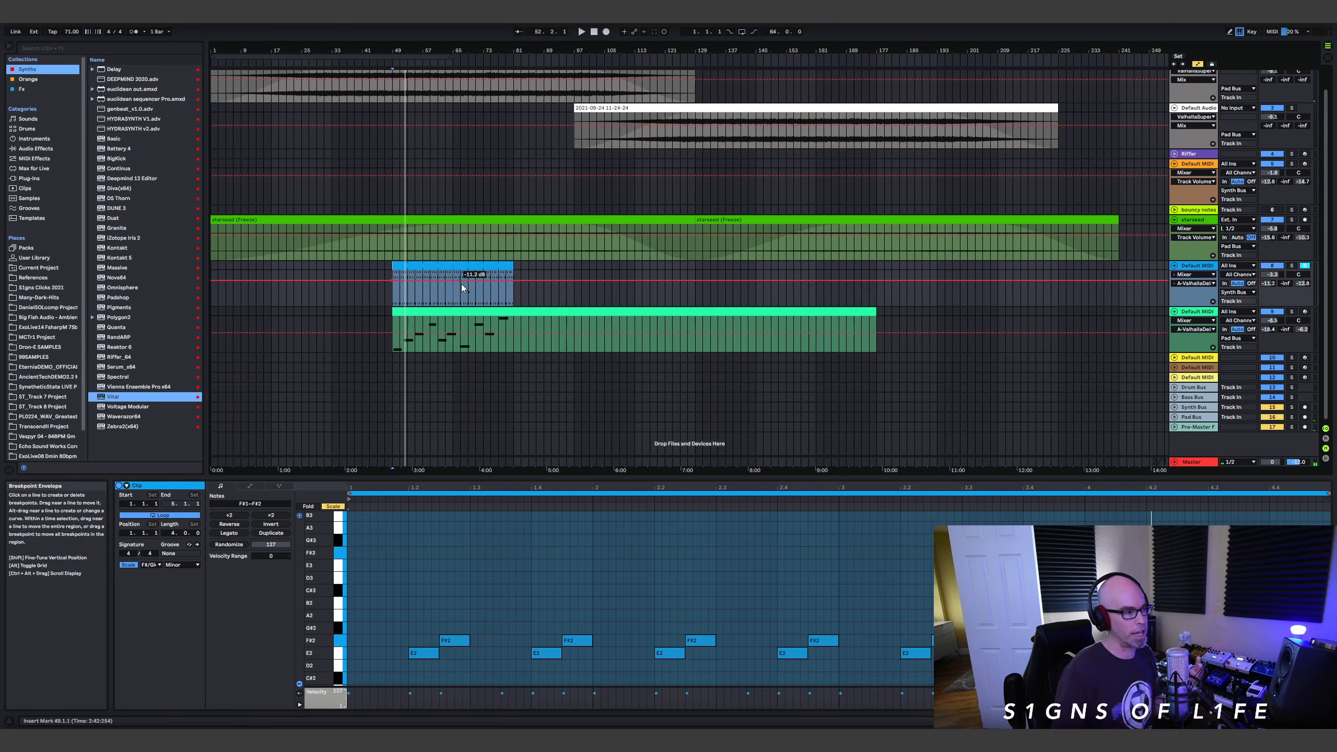
{"action": "left_click_drag", "start_coordinate": [459, 285], "coordinate": [505, 274]}
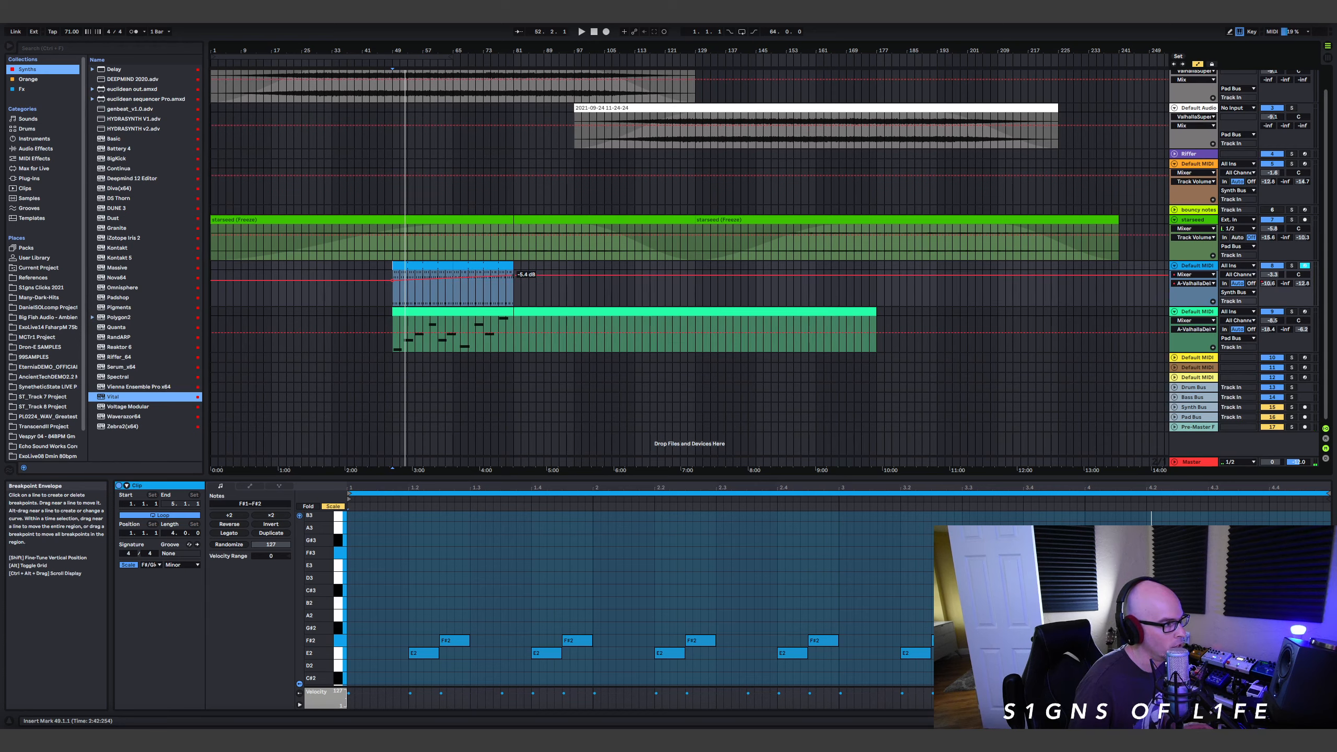
{"action": "key", "text": "space"}
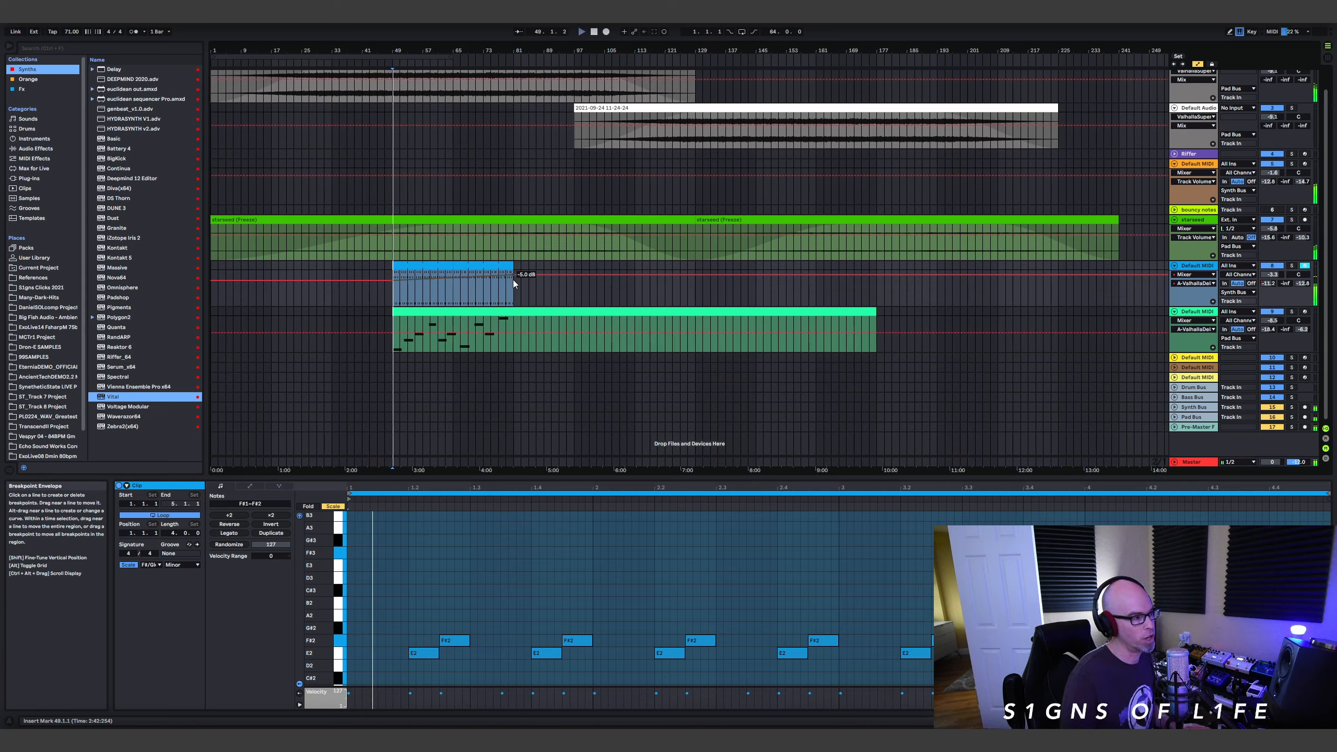
{"action": "left_click", "coordinate": [457, 290]}
{"action": "mouse_move", "coordinate": [515, 275]}
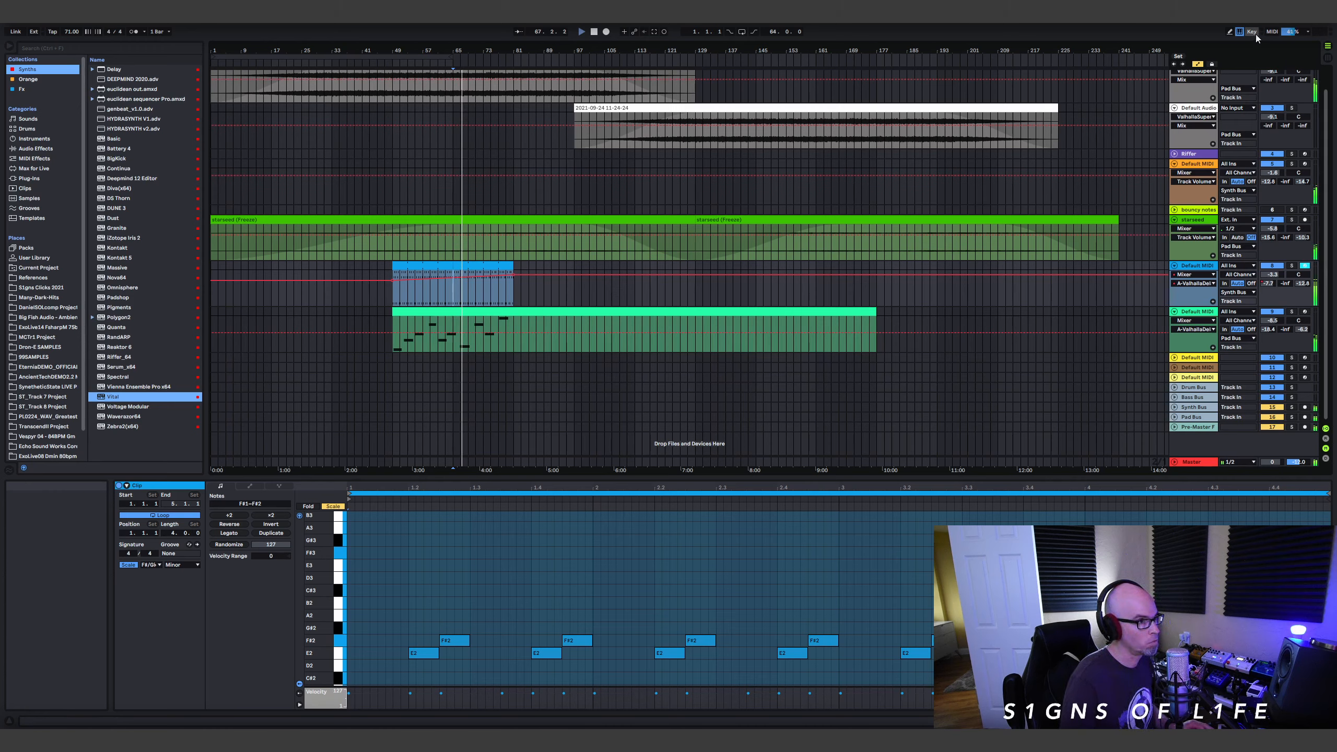
{"action": "left_click", "coordinate": [1198, 63]}
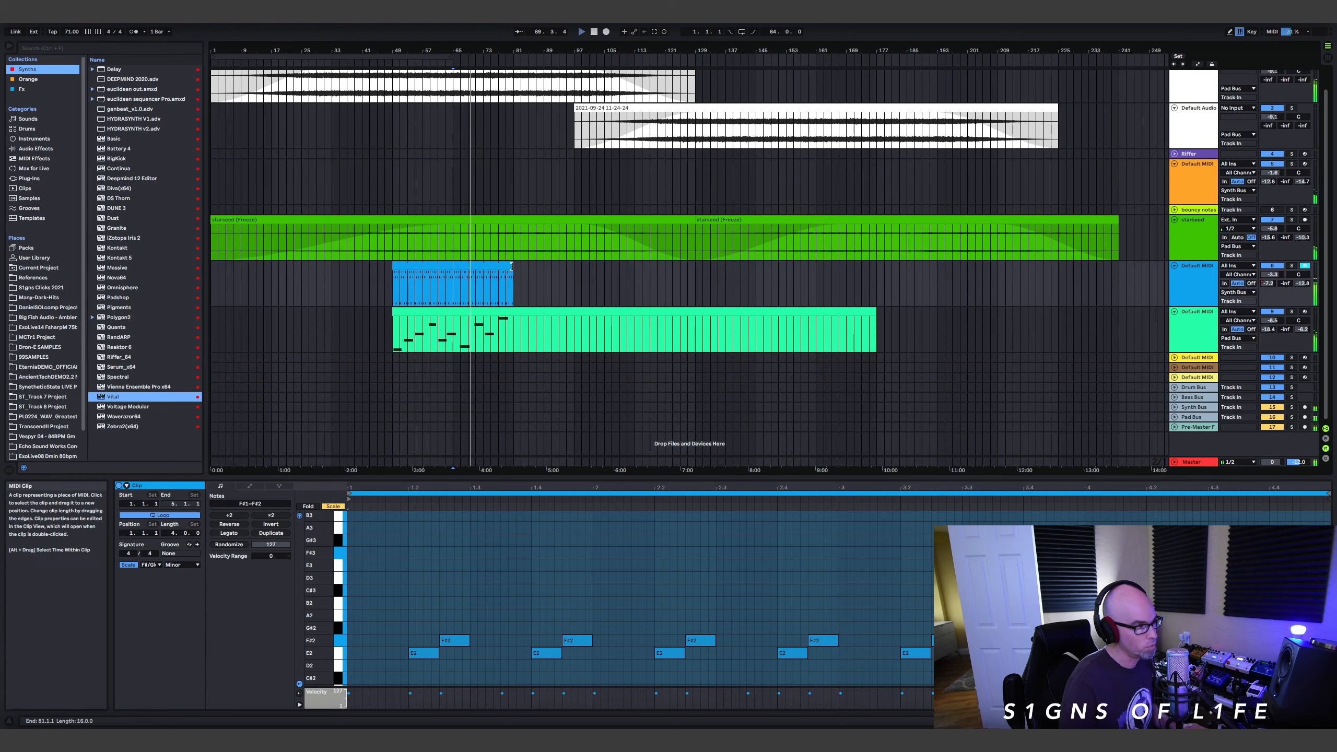
Duplicate the second blue clip to 81.1.1 and extend its track's delay send automation with a dip to about -18 dB near bar 131, rising until bar 177.
{"action": "mouse_move", "coordinate": [513, 274]}
{"action": "left_mouse_down"}
{"action": "mouse_move", "coordinate": [586, 271]}
{"action": "mouse_move", "coordinate": [513, 270]}
{"action": "left_mouse_up"}
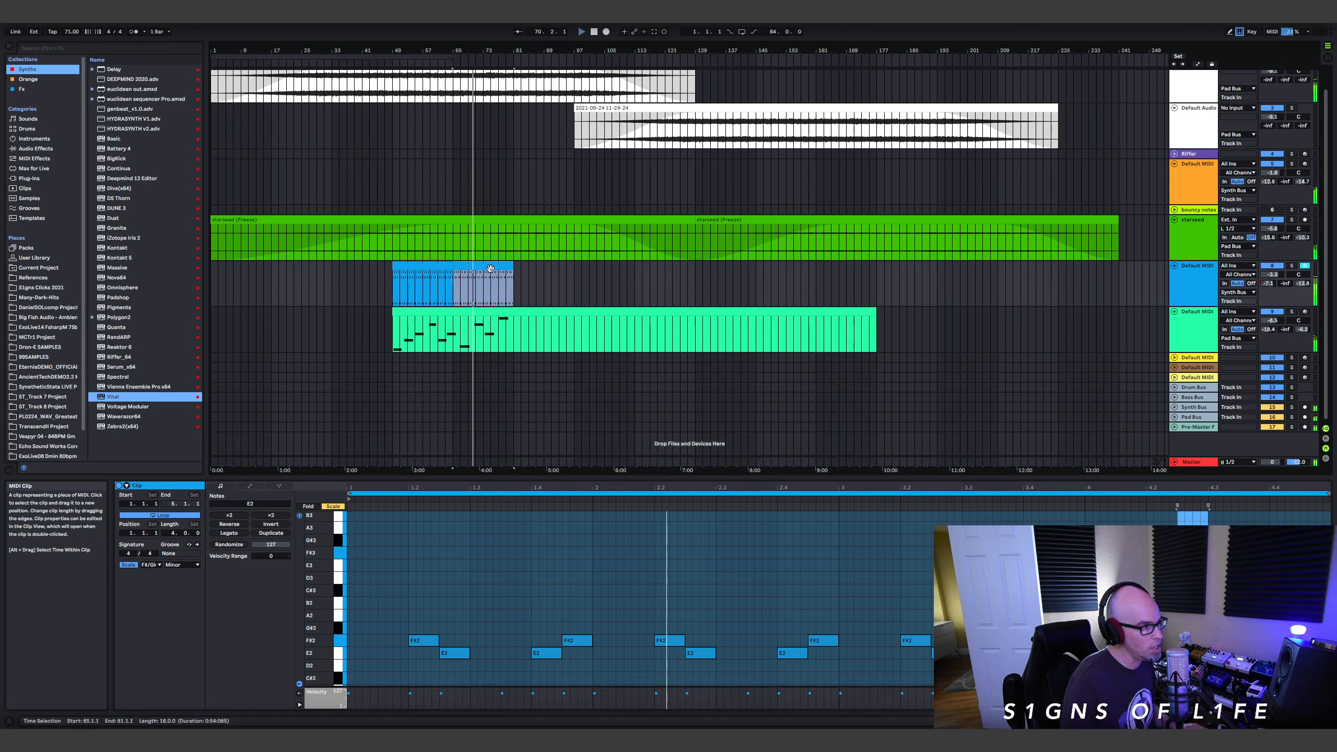
{"action": "key", "text": "ctrl+d"}
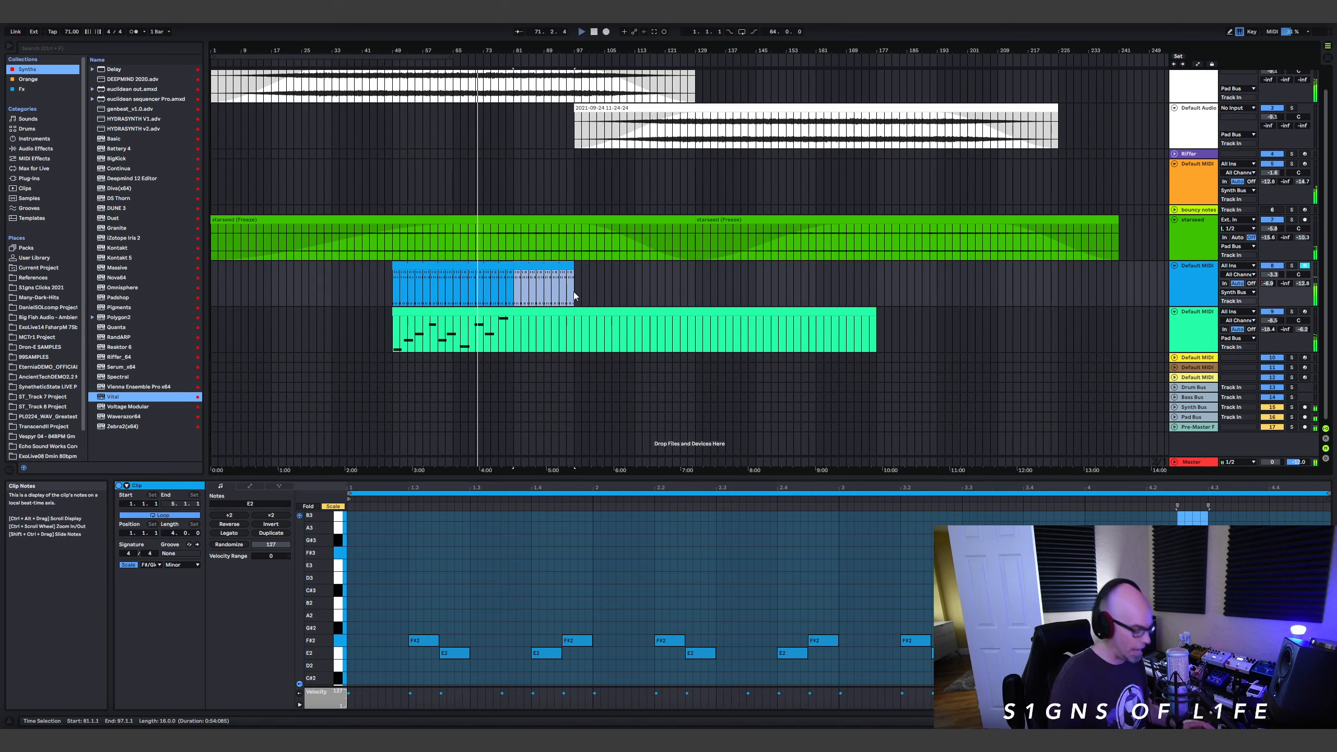
{"action": "left_click", "coordinate": [1198, 63]}
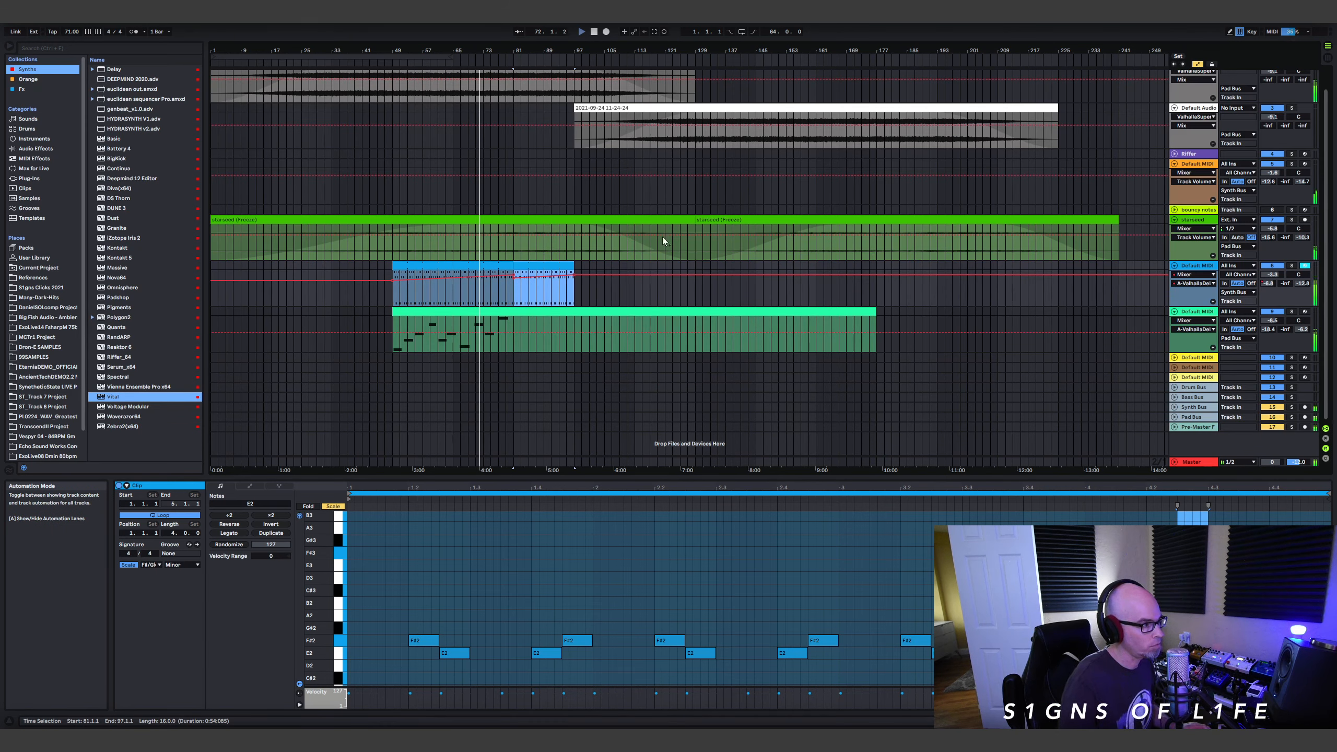
{"action": "left_click_drag", "start_coordinate": [515, 284], "coordinate": [703, 285]}
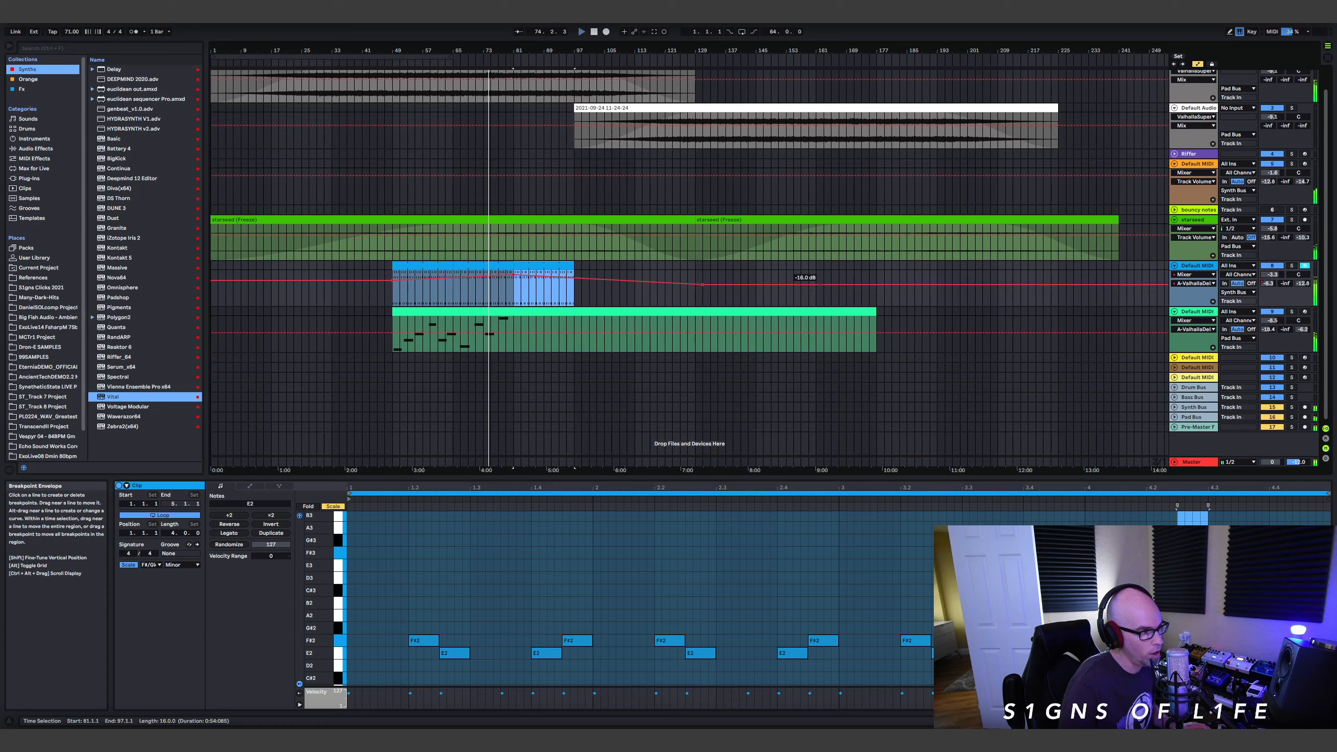
{"action": "left_click_drag", "start_coordinate": [805, 285], "coordinate": [873, 276]}
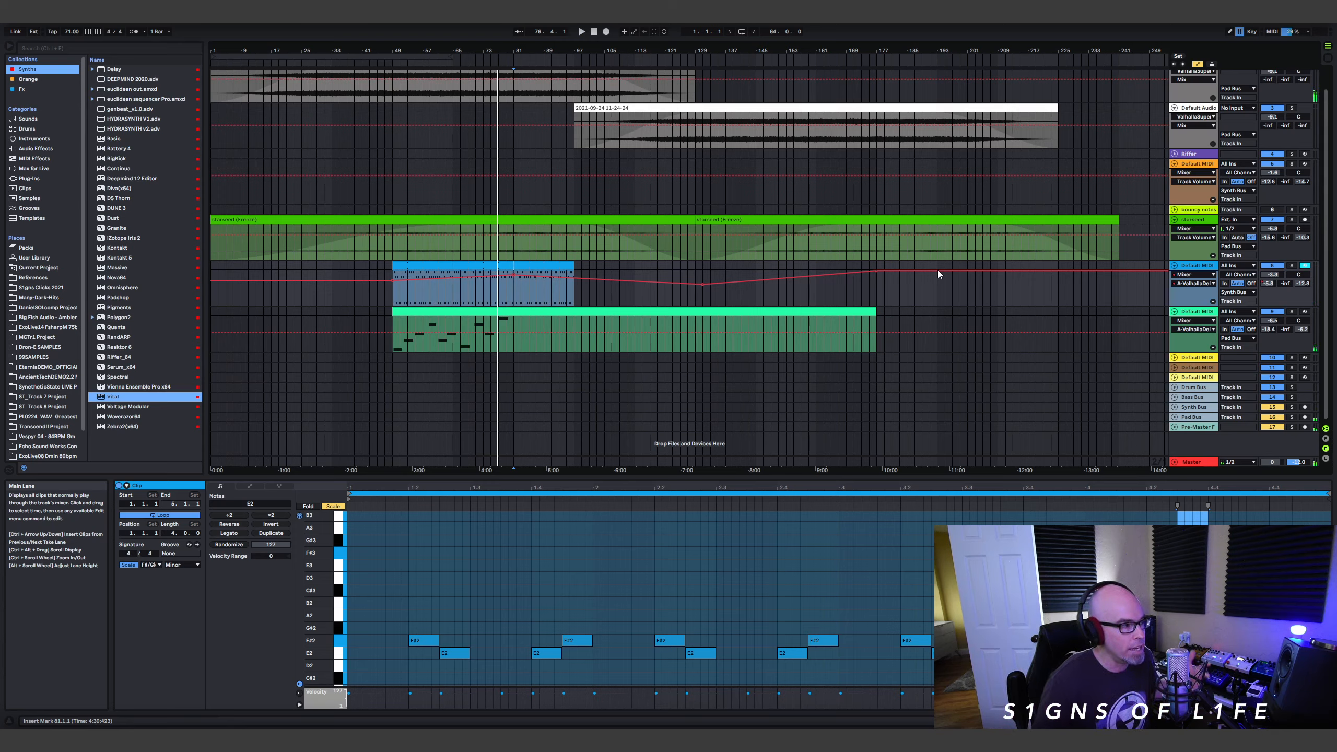
Enlarge the note editor for the blue clip at 81.1.1, add a C#2 note at 1.1.3 and play it back.
{"action": "left_click", "coordinate": [532, 265]}
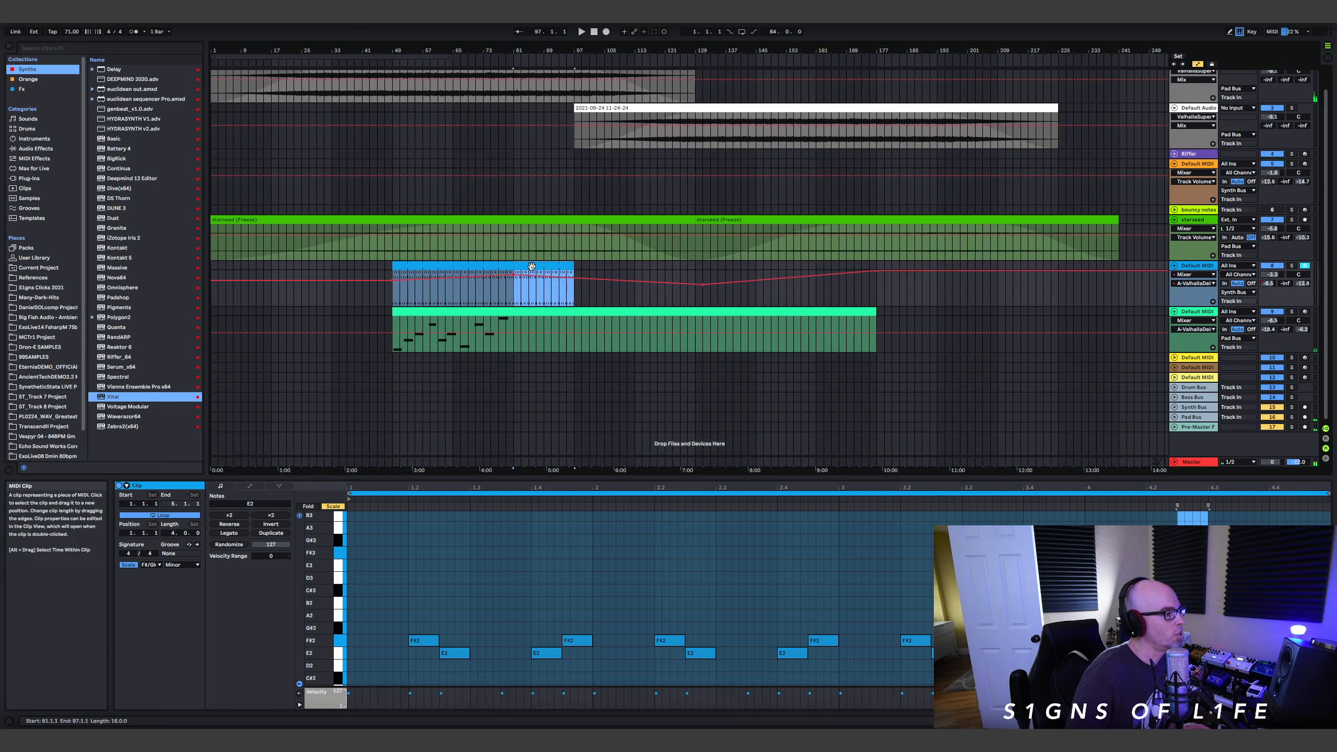
{"action": "left_click", "coordinate": [1196, 63]}
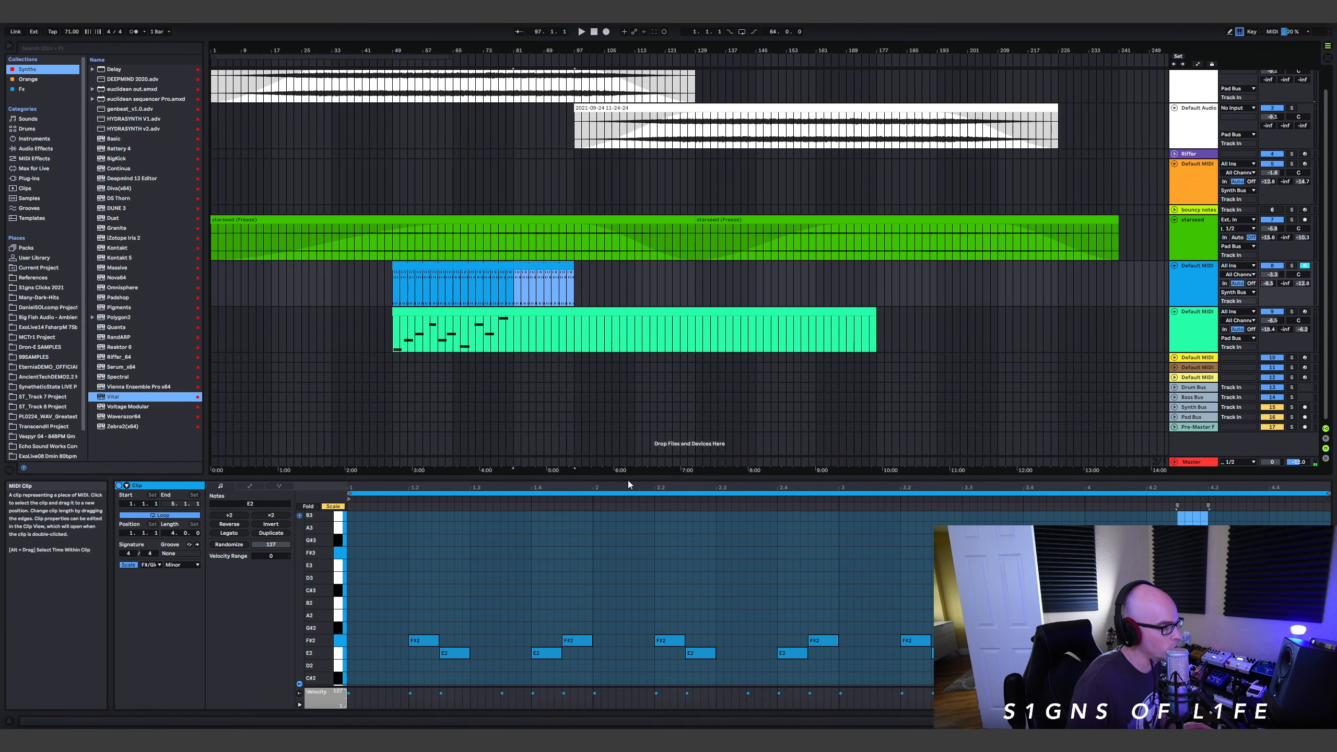
{"action": "left_click_drag", "start_coordinate": [628, 479], "coordinate": [605, 264]}
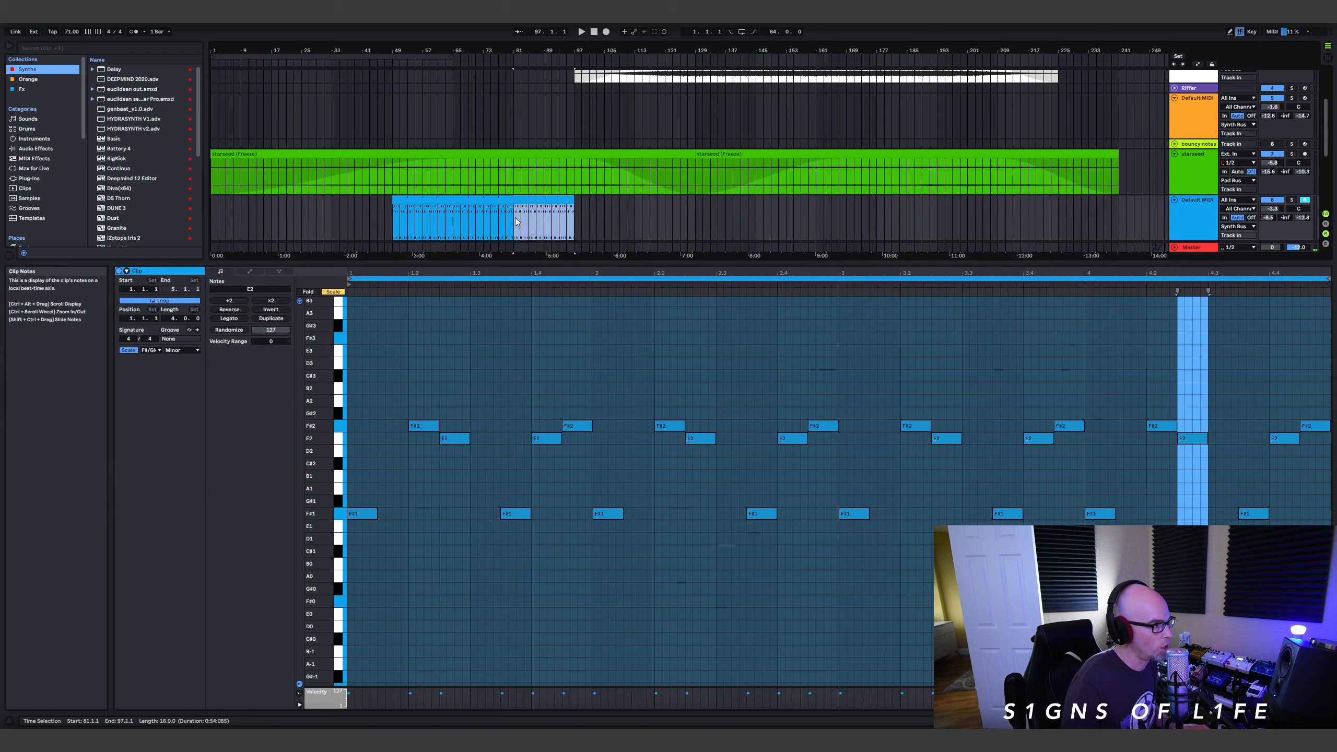
{"action": "key", "text": "space"}
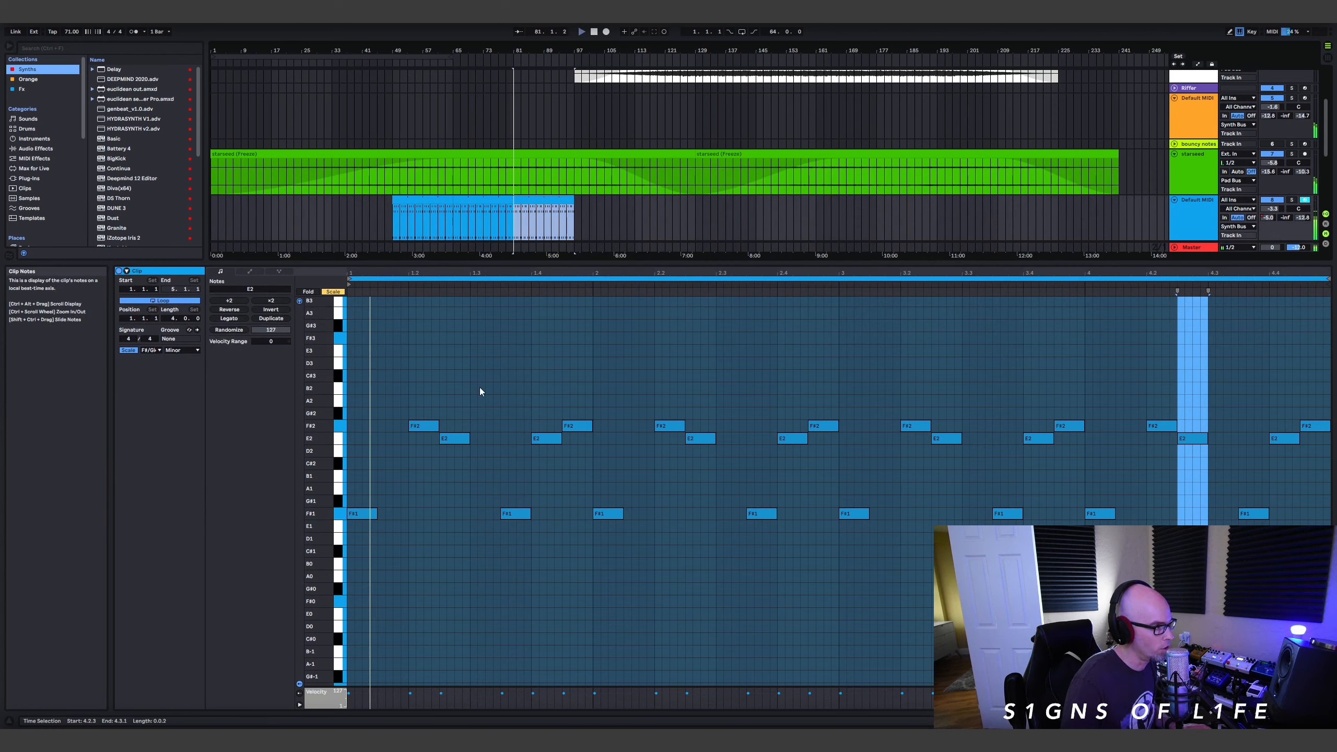
{"action": "left_click", "coordinate": [418, 426]}
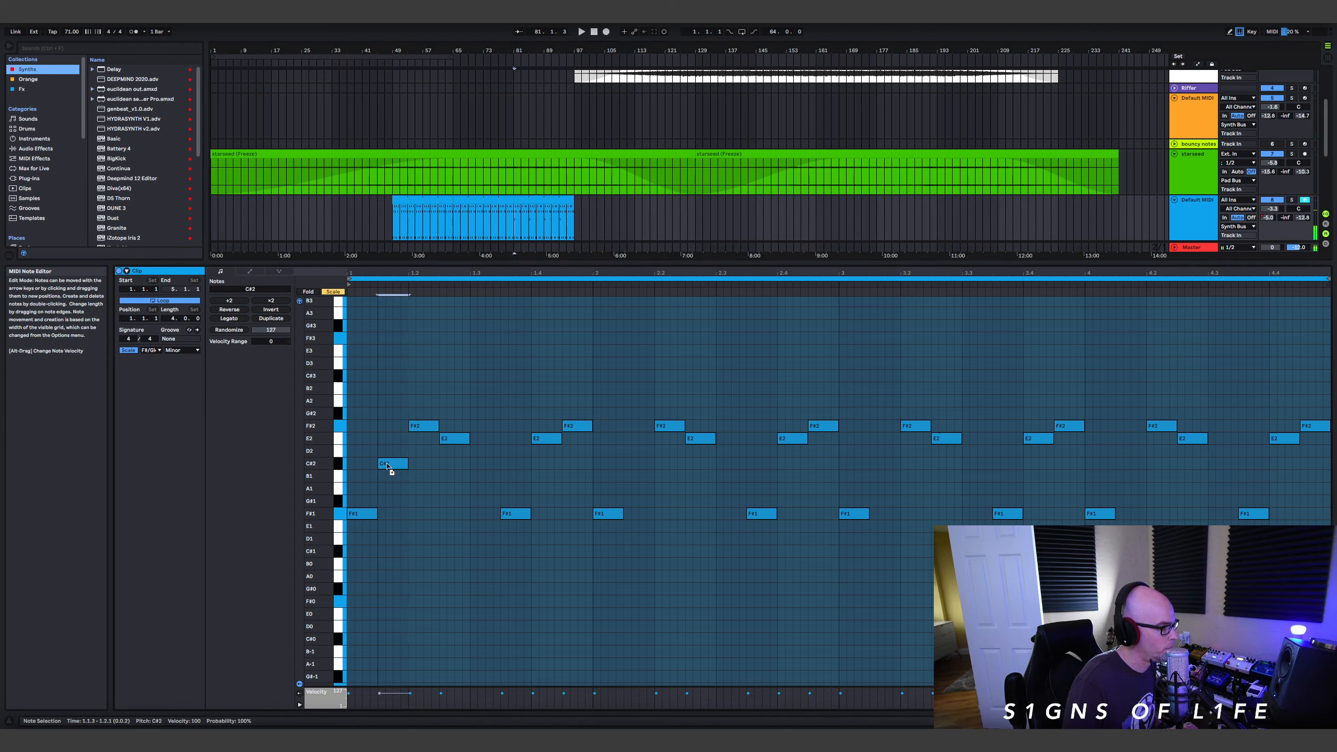
{"action": "key", "text": "space"}
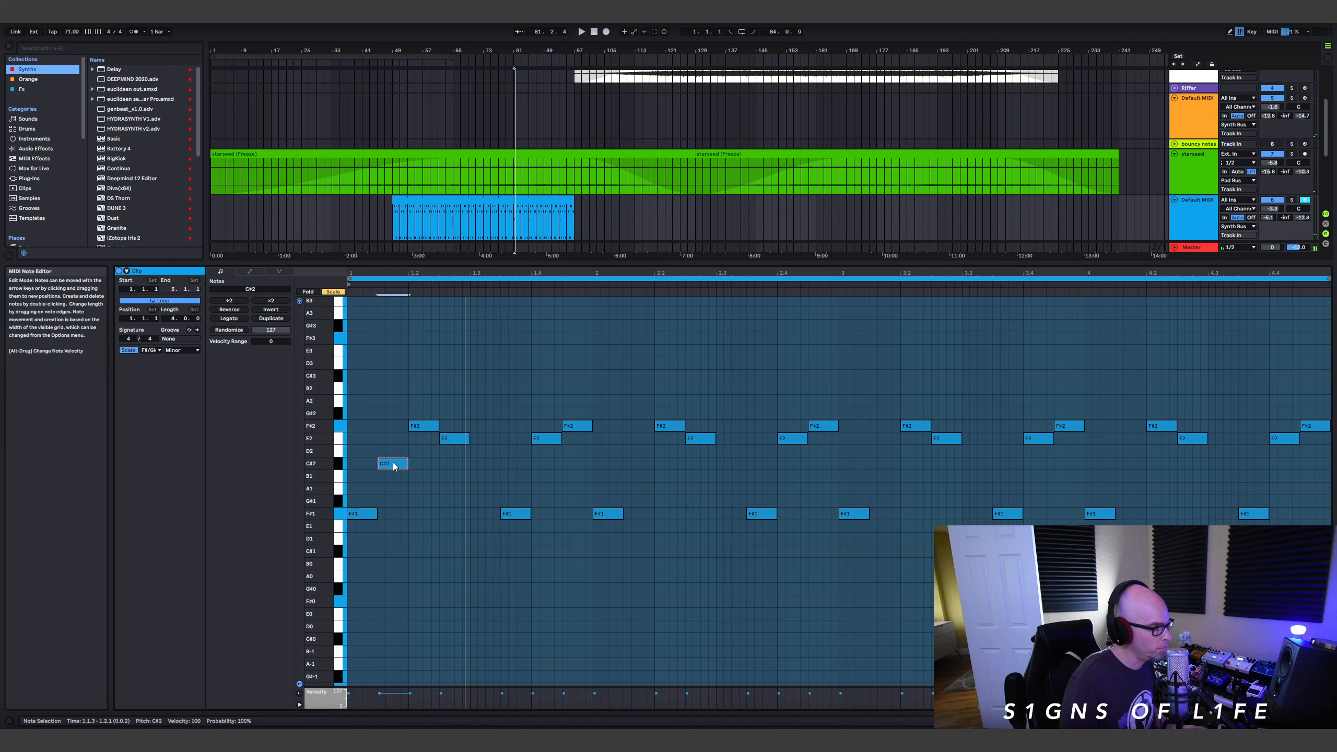
Shorten the C#2 note so it spans only 1.1.4 to 1.2.1, raise it to D2 and copy it into bar 2.
{"action": "key", "text": "space"}
{"action": "left_click_drag", "start_coordinate": [380, 463], "coordinate": [390, 463]}
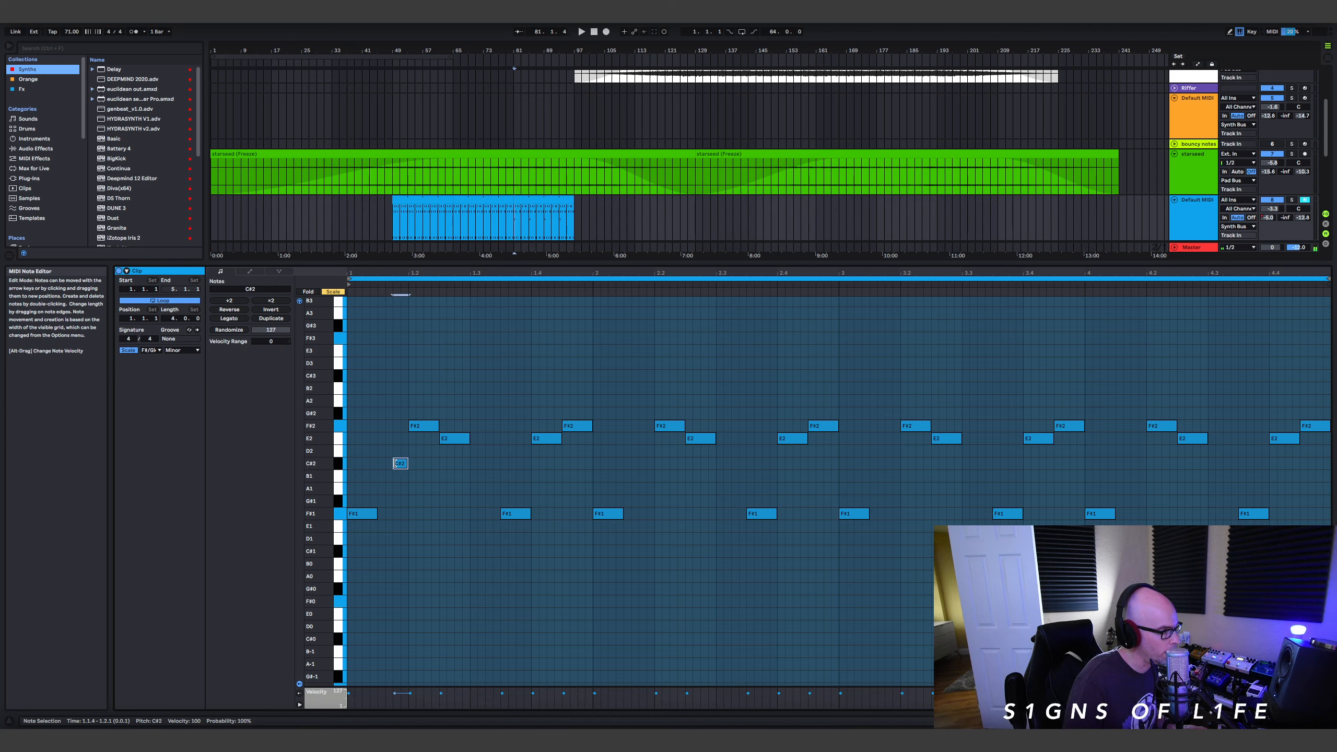
{"action": "key", "text": "space"}
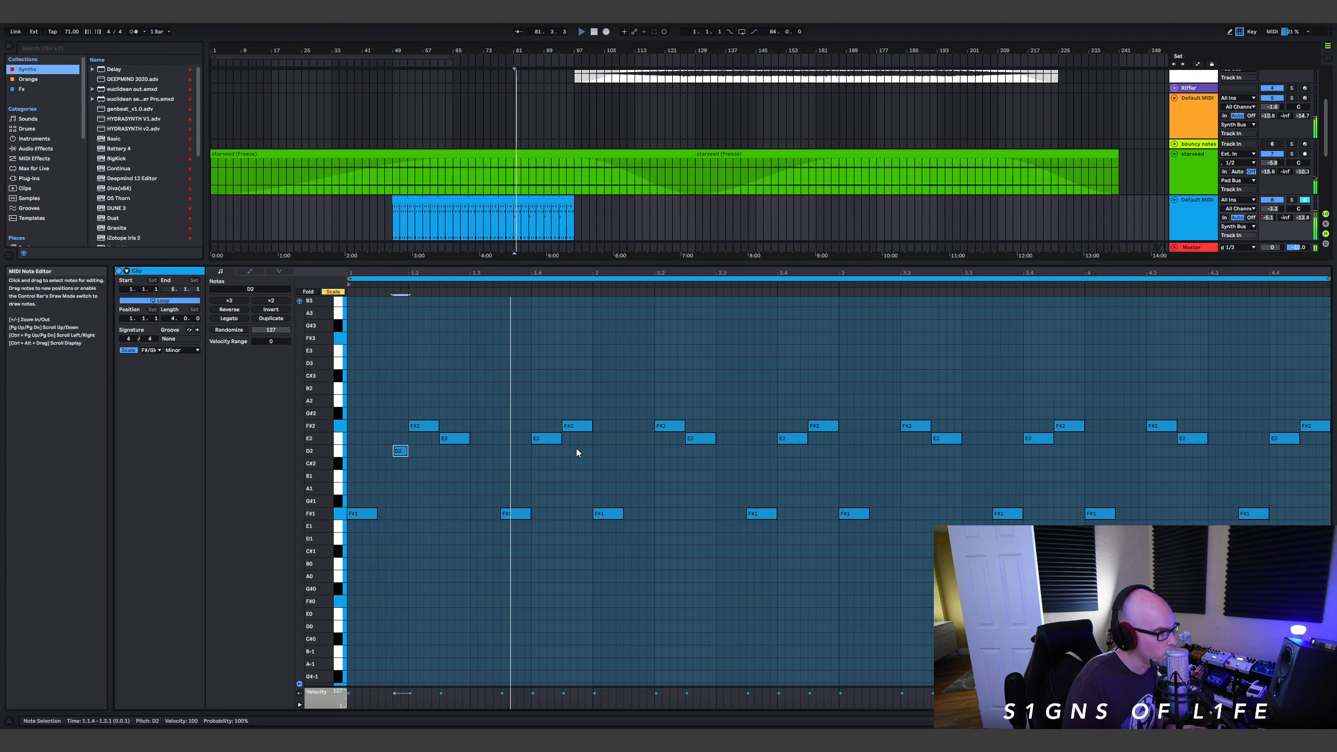
{"action": "left_click_drag", "start_coordinate": [399, 454], "coordinate": [661, 458]}
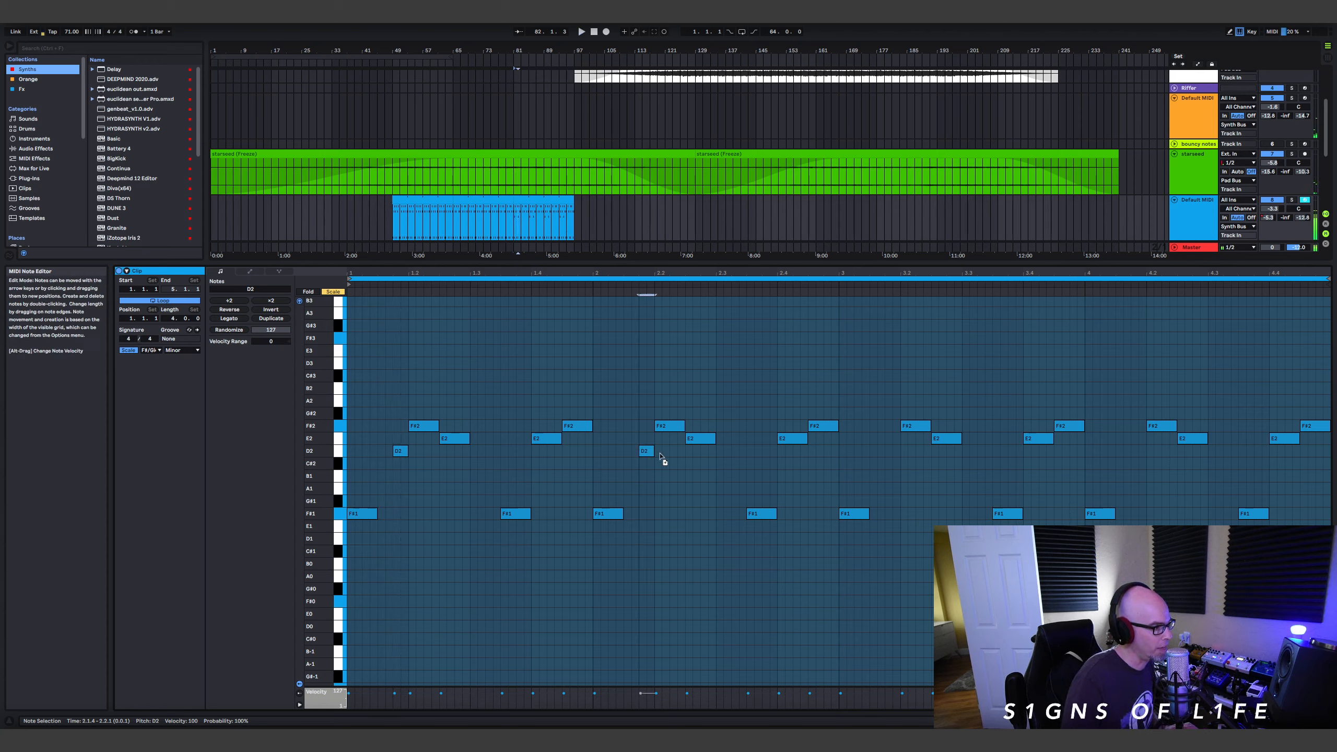
Set the fixed note grid to 1/16, copy the short D2 note to the same spot in bars 3 and 4, and play it.
{"action": "right_click", "coordinate": [668, 483]}
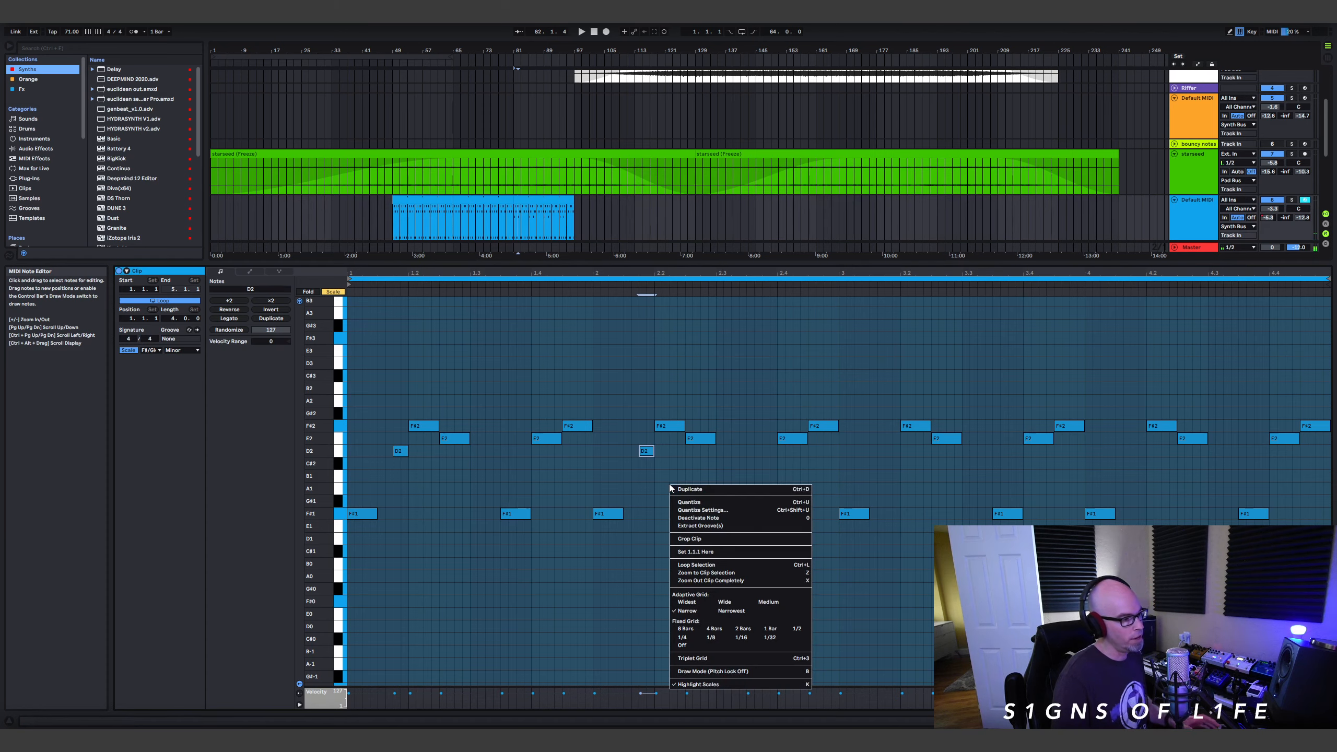
{"action": "left_click", "coordinate": [722, 635]}
{"action": "right_click", "coordinate": [705, 491]}
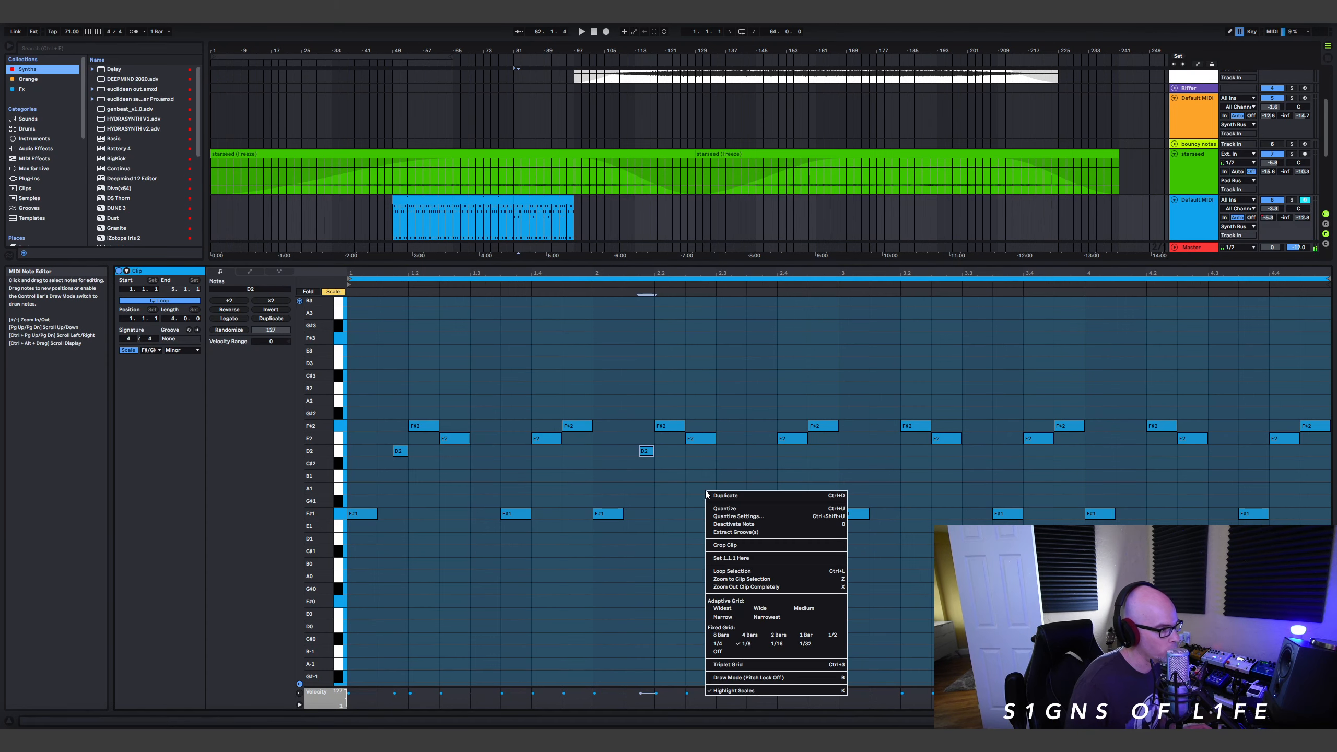
{"action": "left_click", "coordinate": [779, 643]}
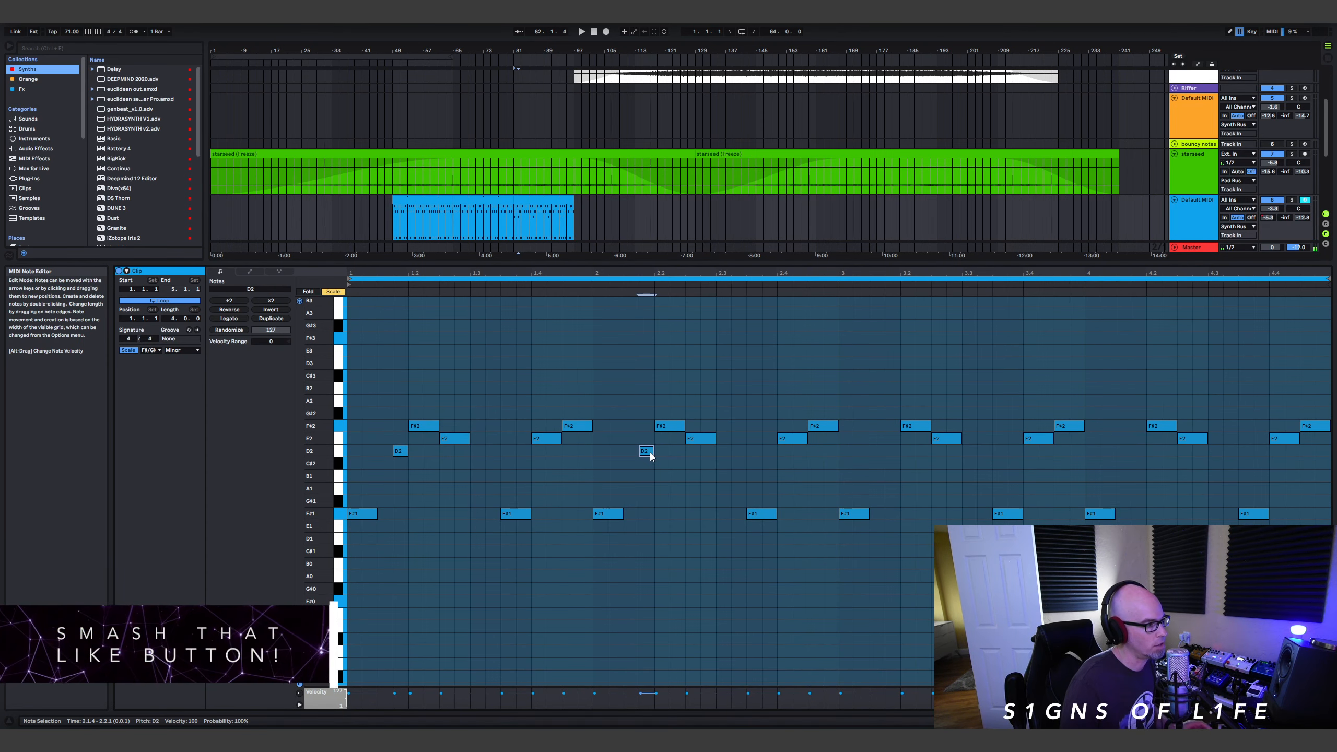
{"action": "left_click_drag", "start_coordinate": [650, 451], "coordinate": [1138, 454]}
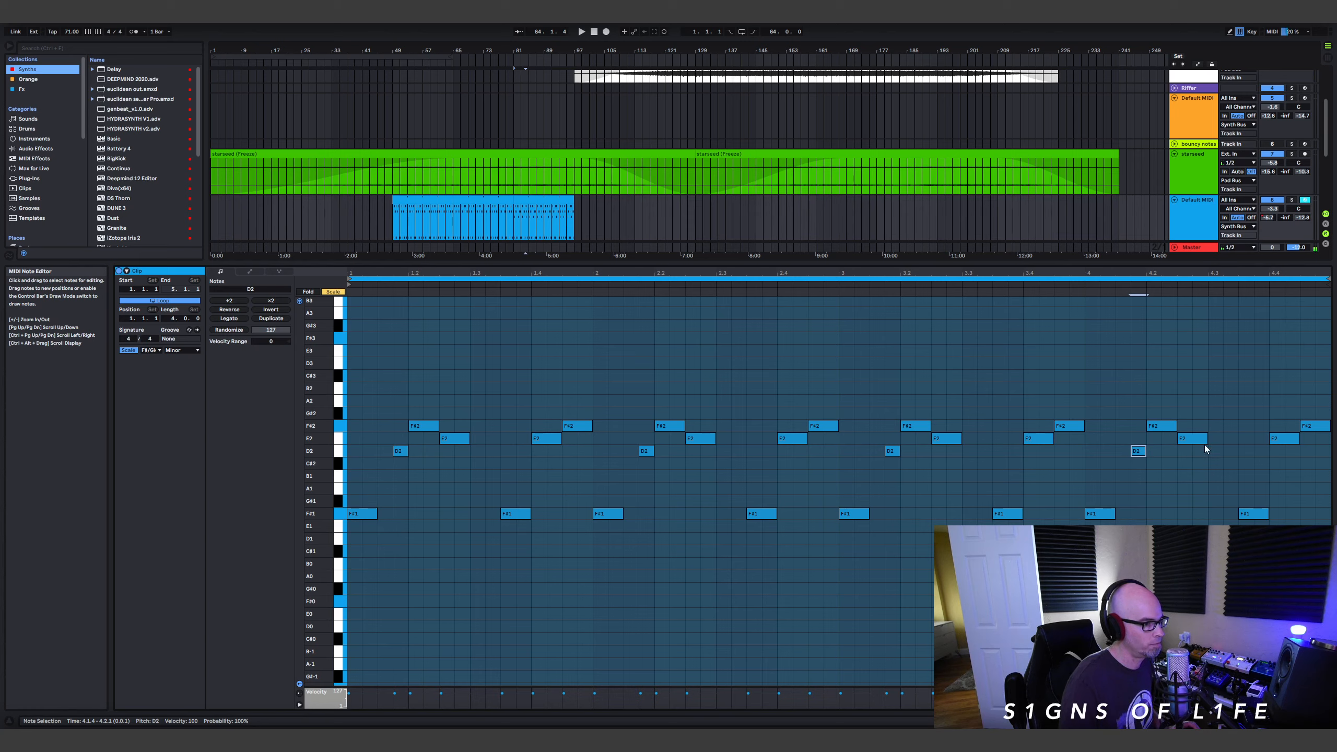
{"action": "key", "text": "space"}
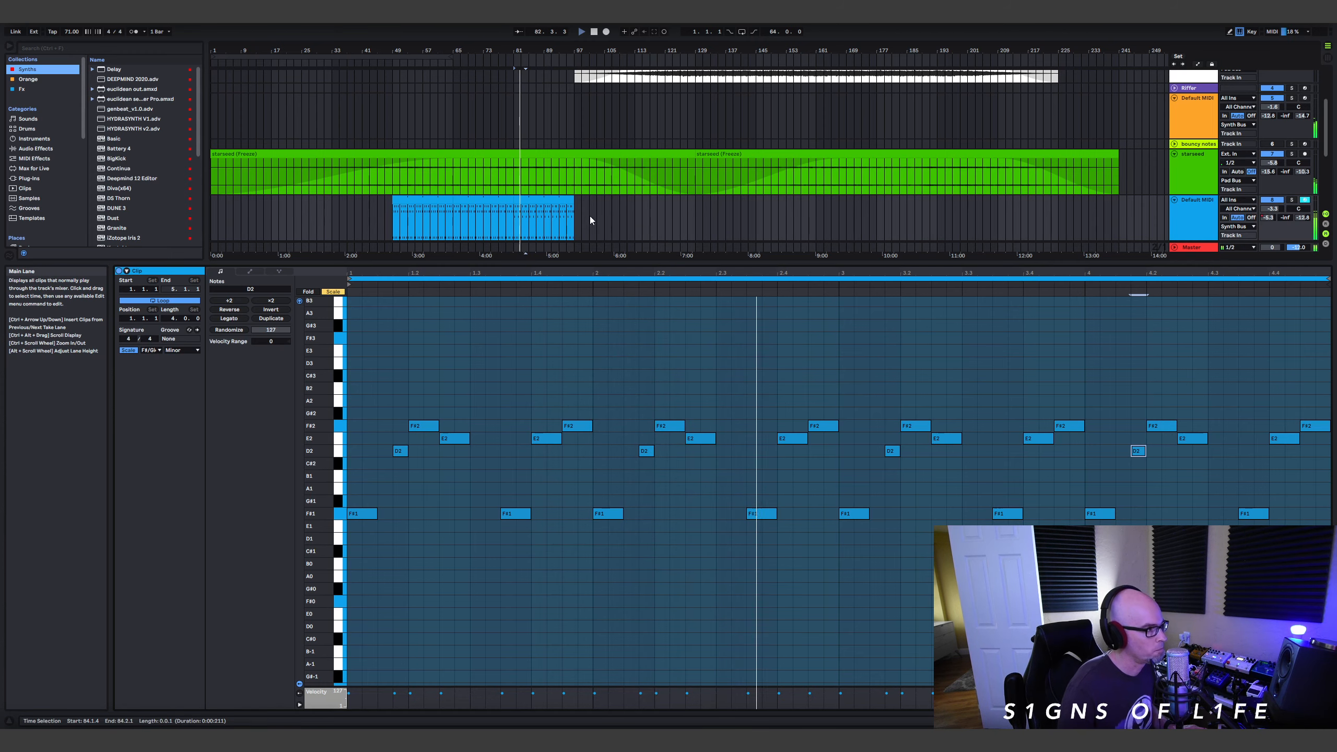
Show the automation lanes across the arrangement and move the blue track's last ValhallaDelay send breakpoint later, to around bar 190.
{"action": "left_click_drag", "start_coordinate": [774, 262], "coordinate": [775, 467]}
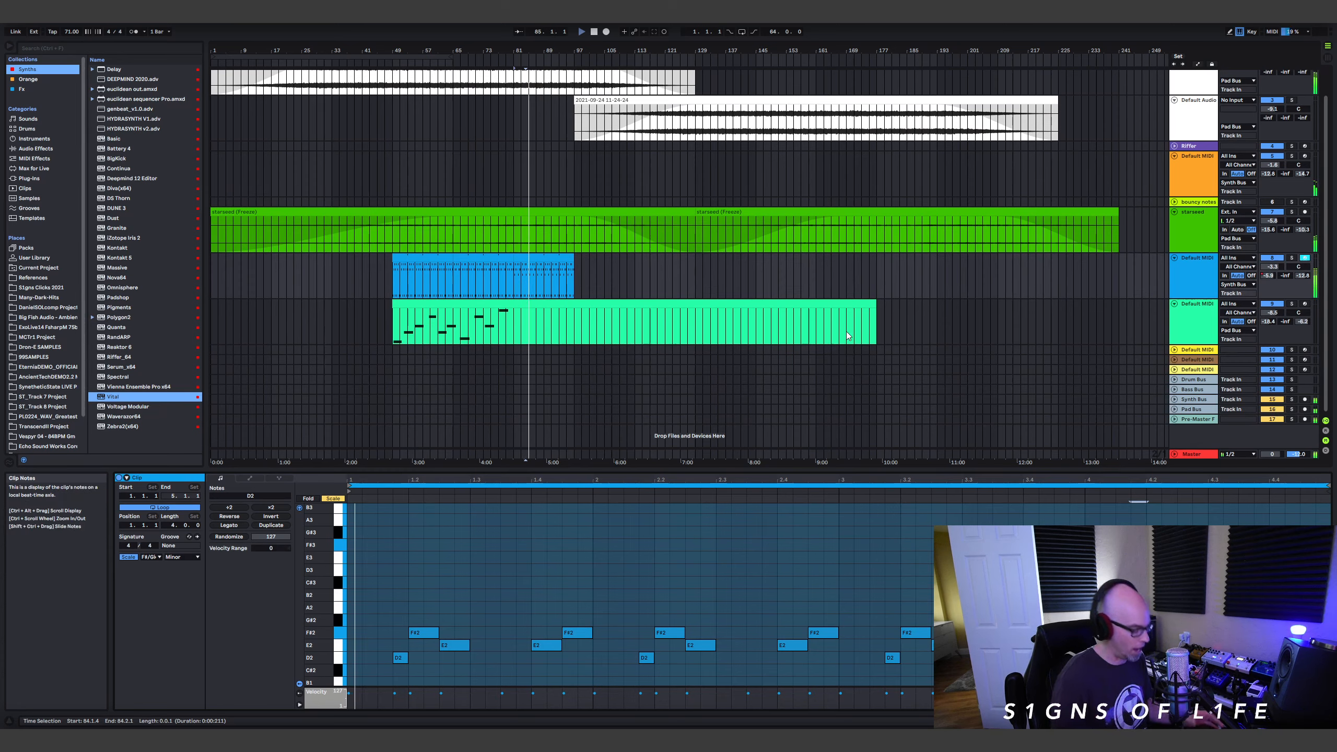
{"action": "left_click", "coordinate": [1196, 65]}
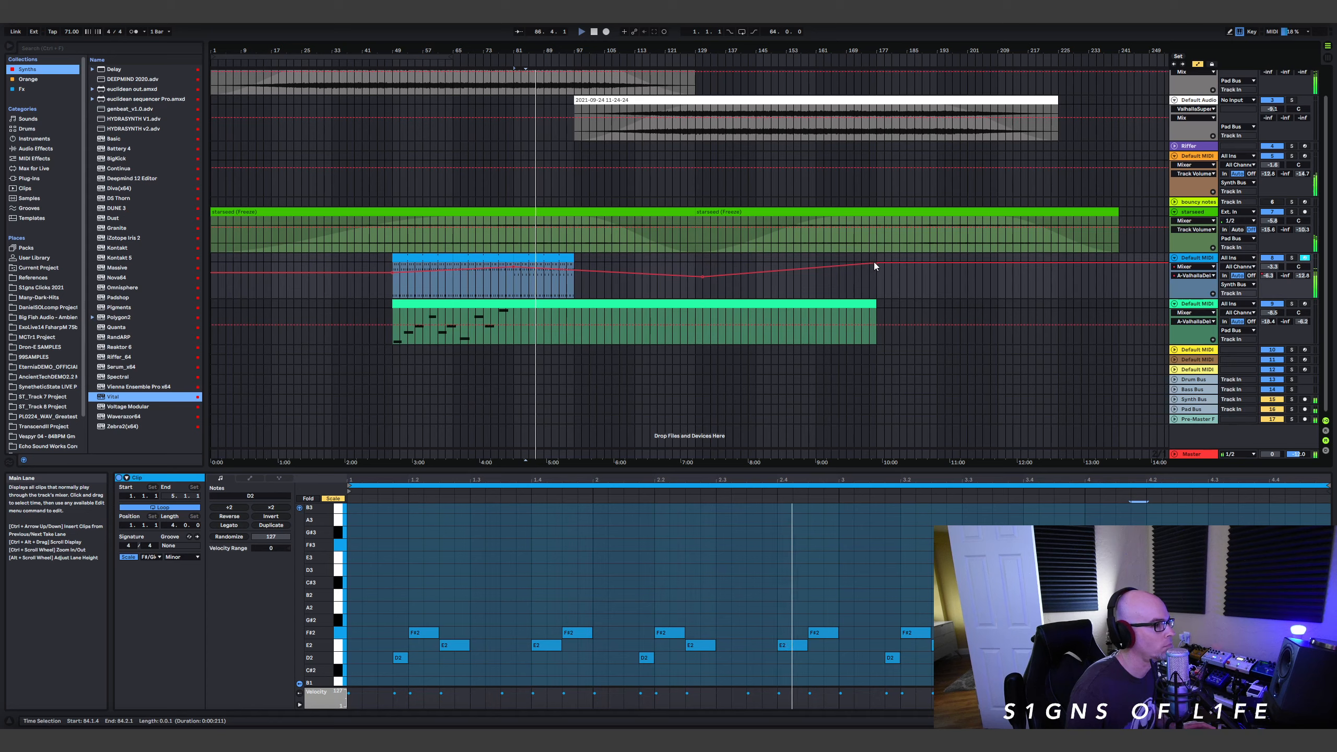
{"action": "left_click_drag", "start_coordinate": [876, 263], "coordinate": [930, 263]}
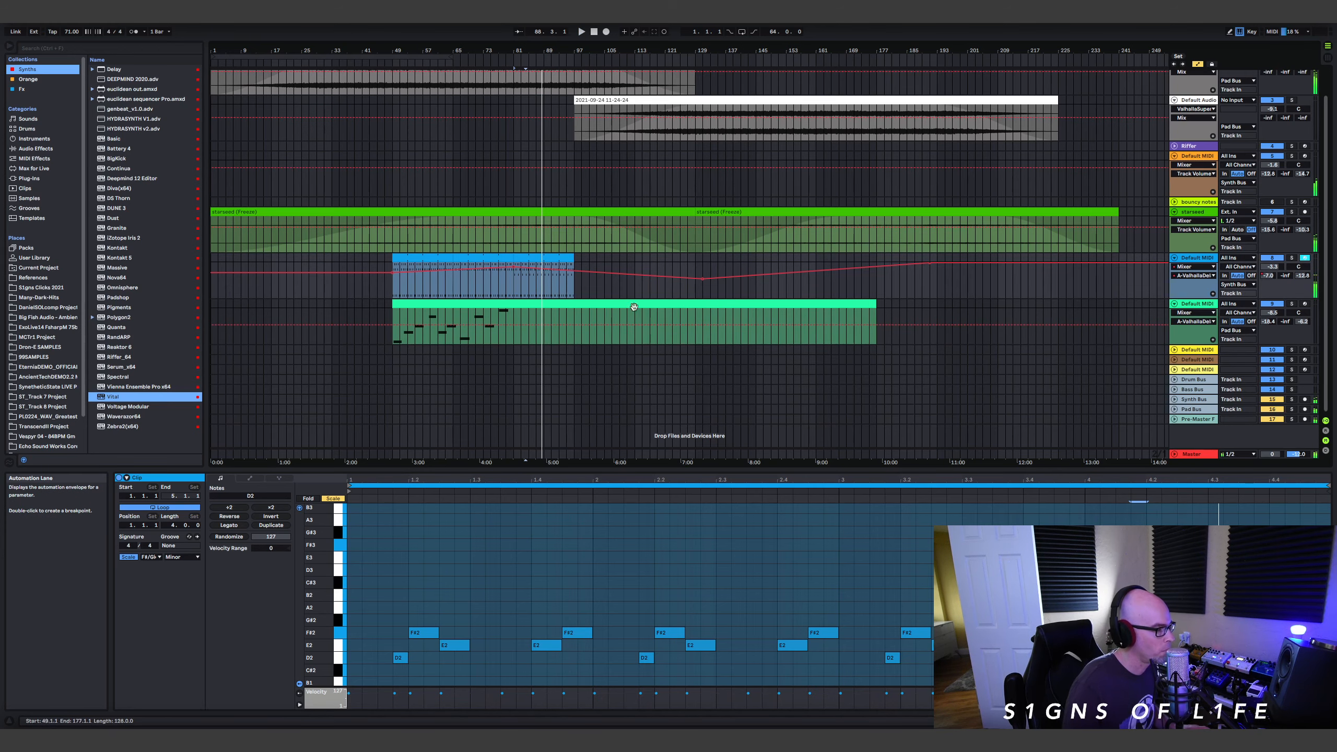
Unfold the first collapsed yellow MIDI track and hide the automation lanes.
{"action": "left_click", "coordinate": [1175, 349]}
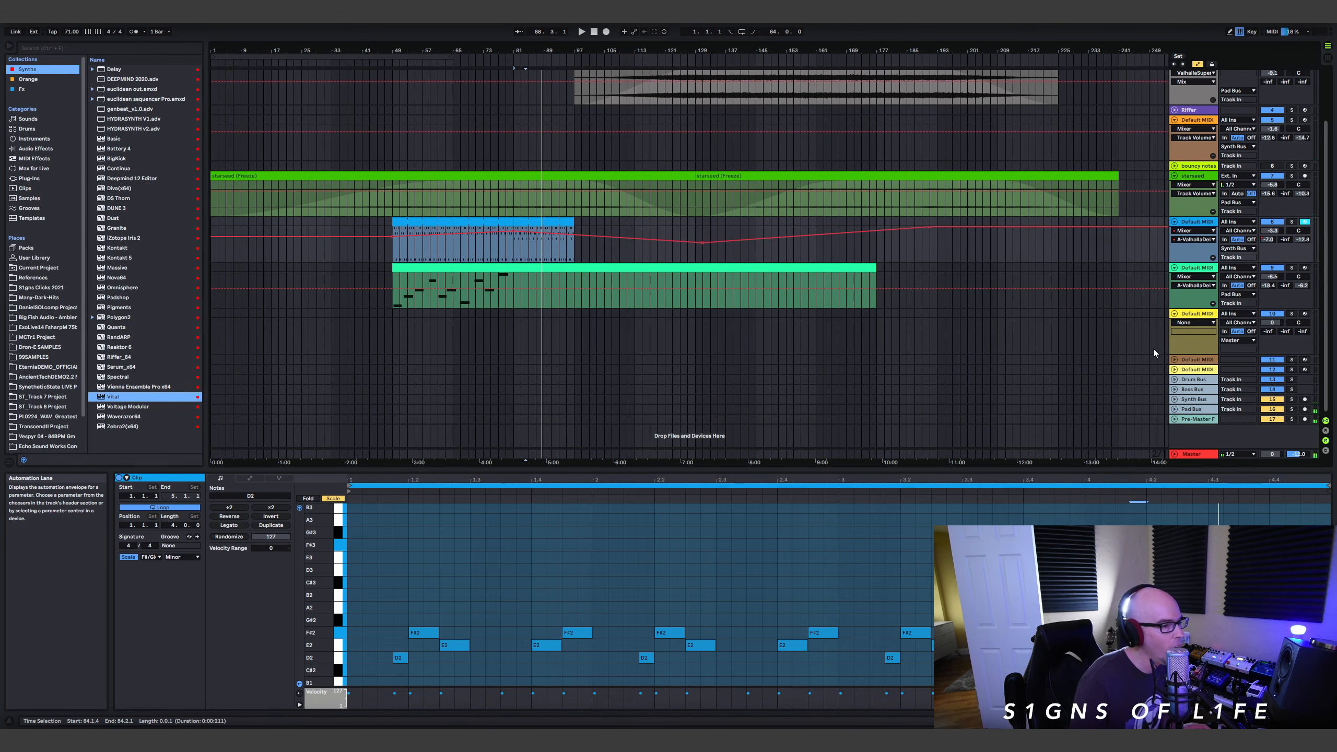
{"action": "left_click", "coordinate": [1198, 64]}
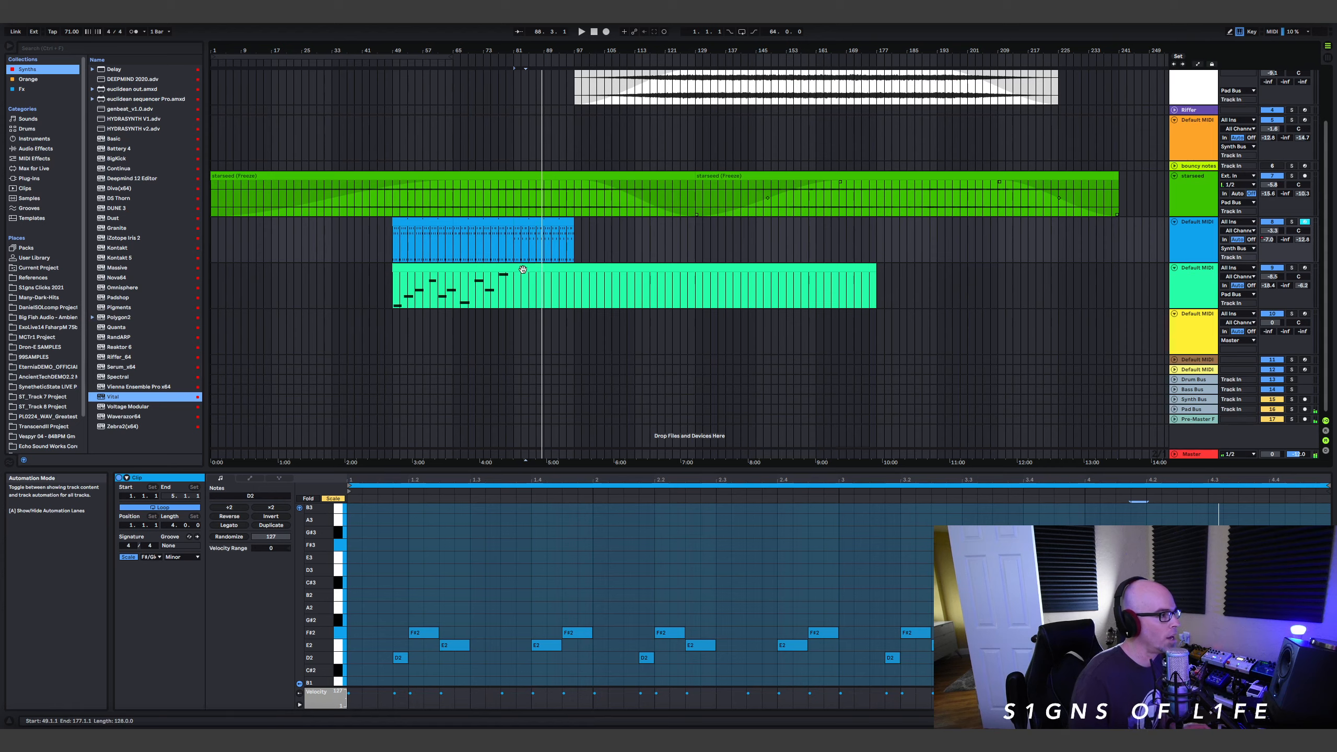
{"action": "scroll", "coordinate": [619, 244], "scroll_direction": "up", "scroll_amount": 2}
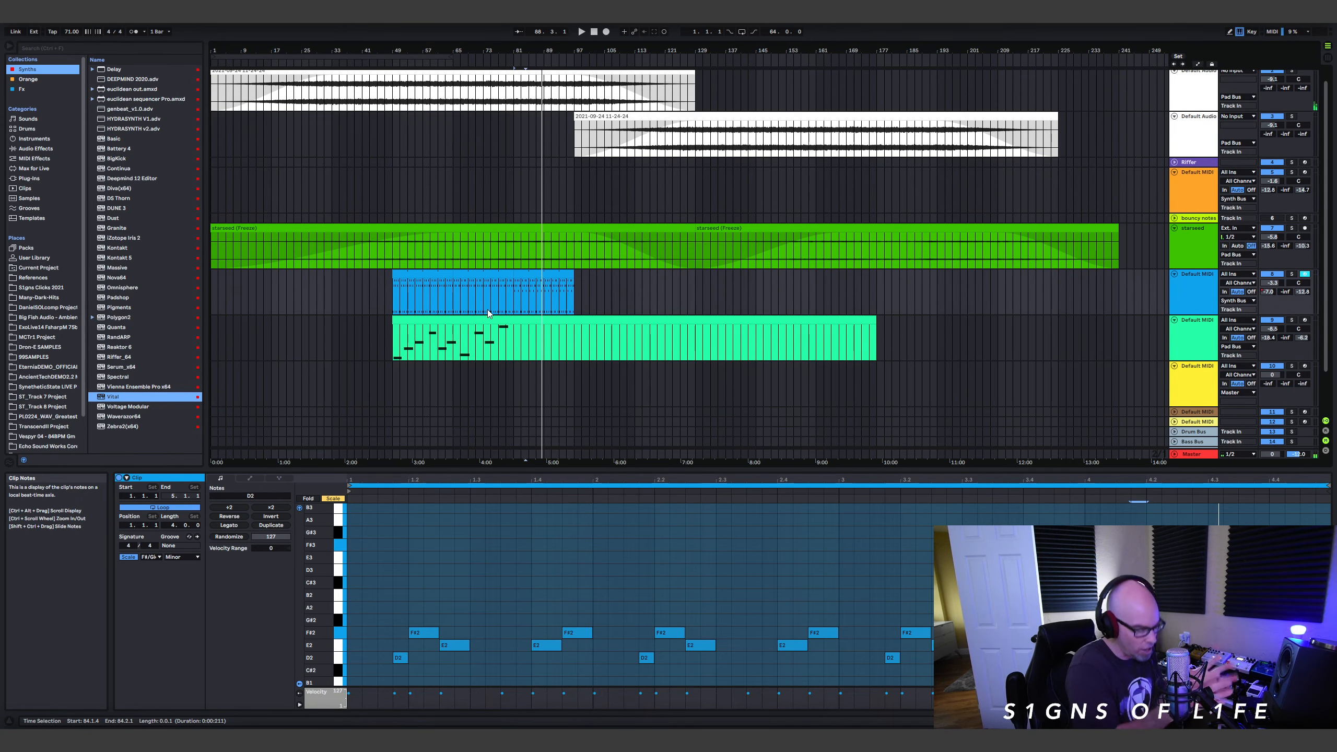
Play the arrangement and switch to iCloud Notes to review the Longform Ambient Walkthrough techniques.
{"action": "key", "text": "space"}
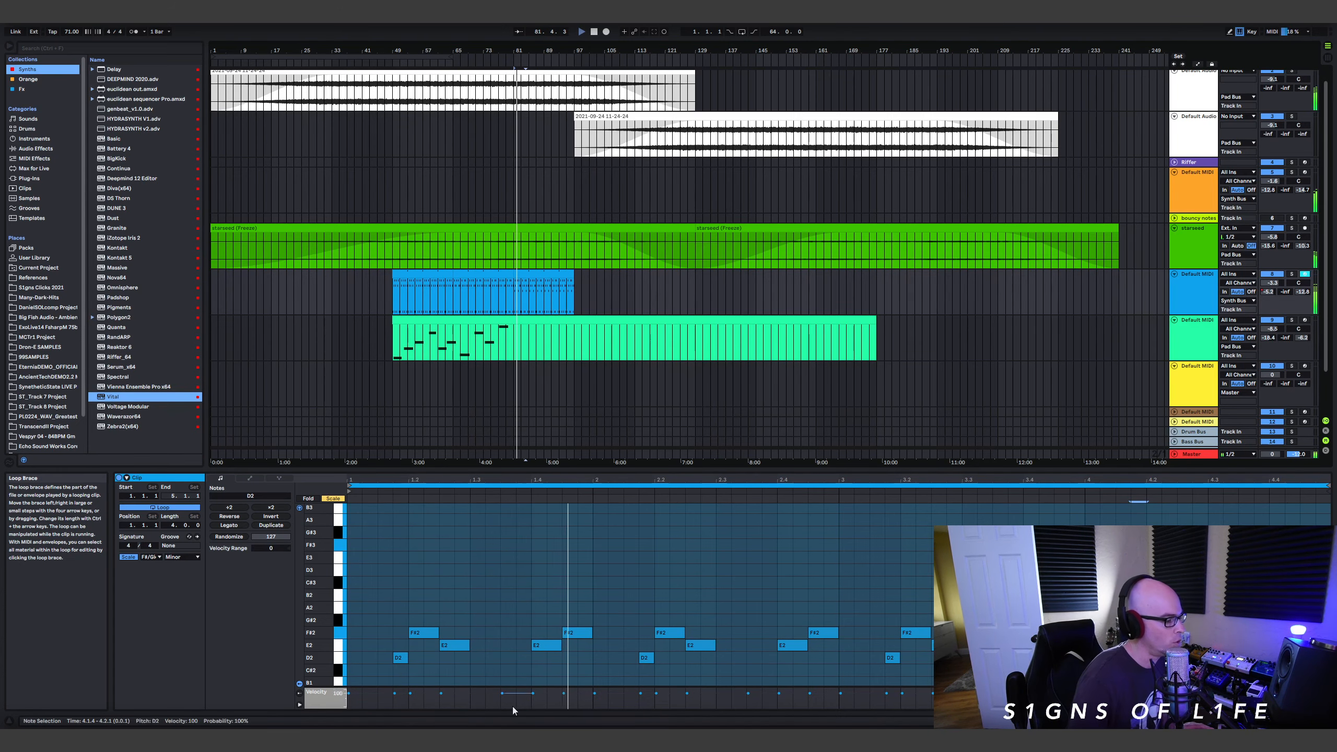
{"action": "left_click", "coordinate": [511, 729]}
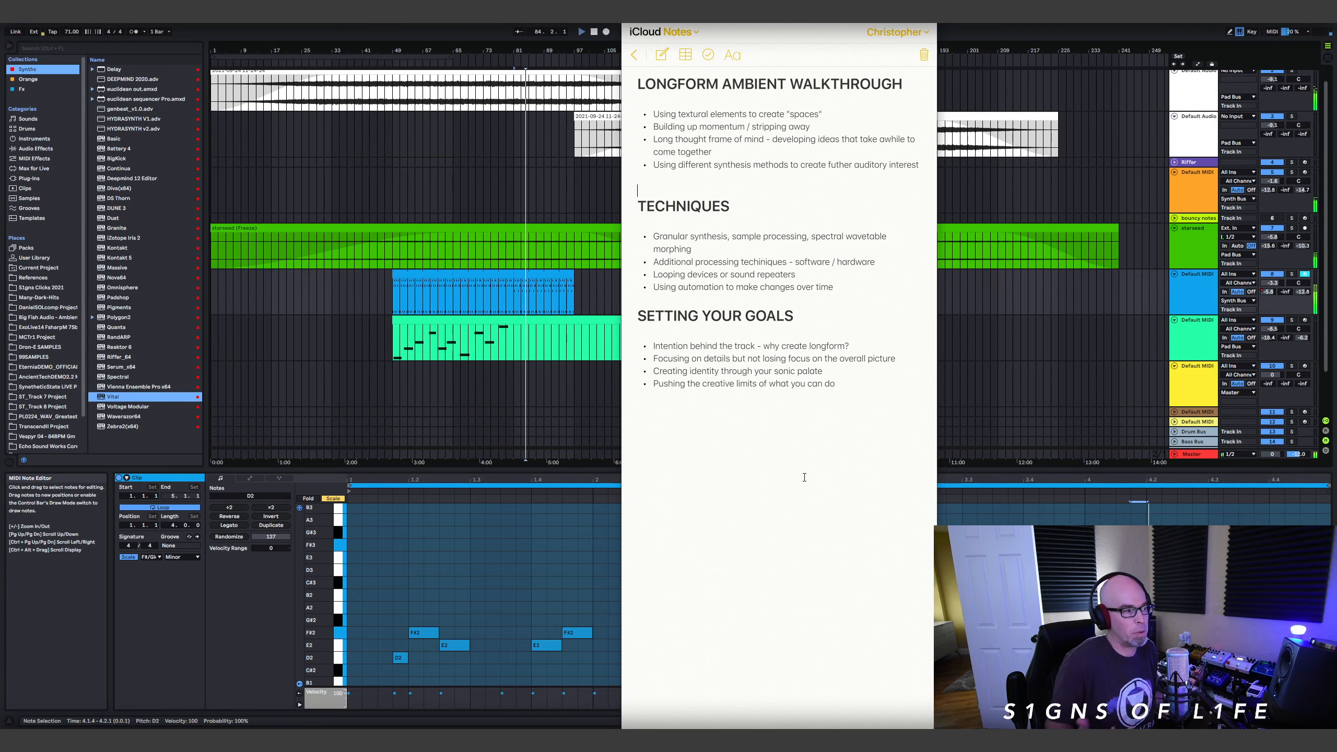
{"action": "left_click", "coordinate": [852, 233]}
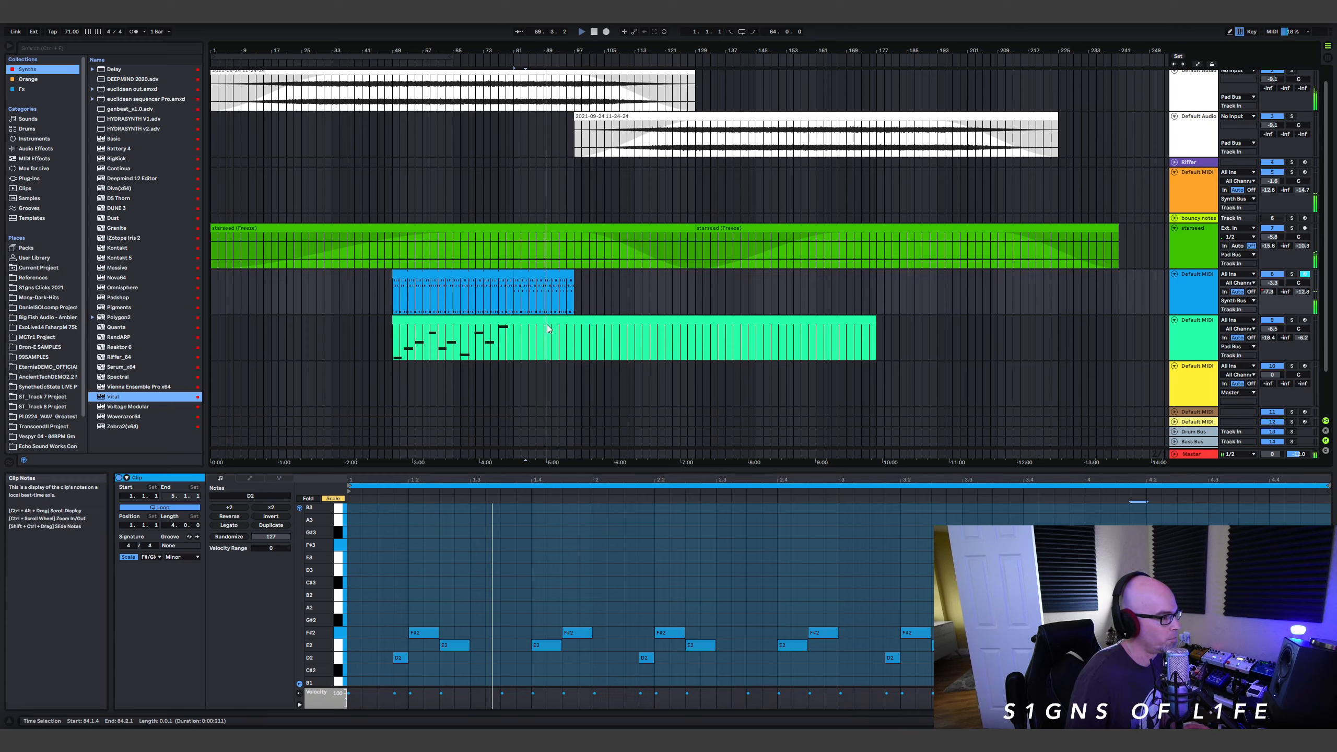
Load Omnisphere onto the empty unfolded yellow MIDI track and display its layer A settings.
{"action": "left_click", "coordinate": [1194, 376]}
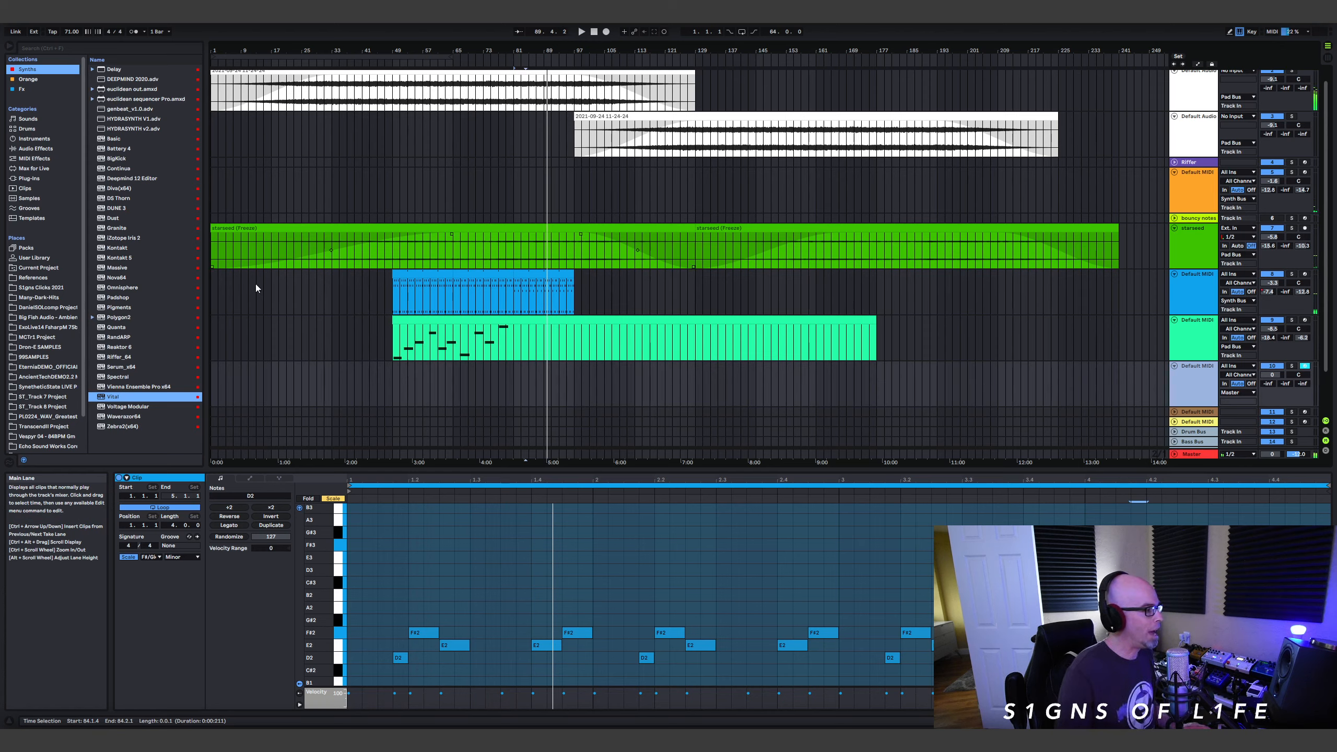
{"action": "left_click_drag", "start_coordinate": [120, 287], "coordinate": [703, 426]}
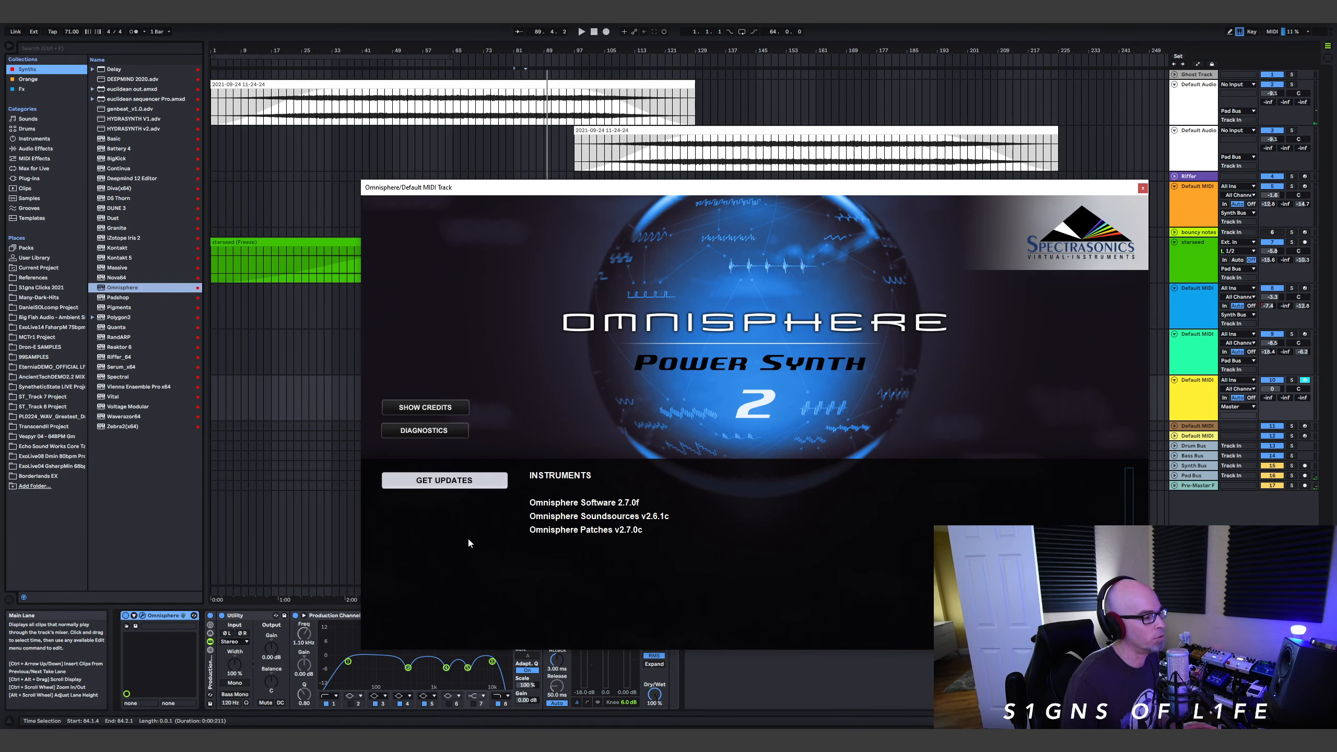
{"action": "left_click", "coordinate": [818, 446]}
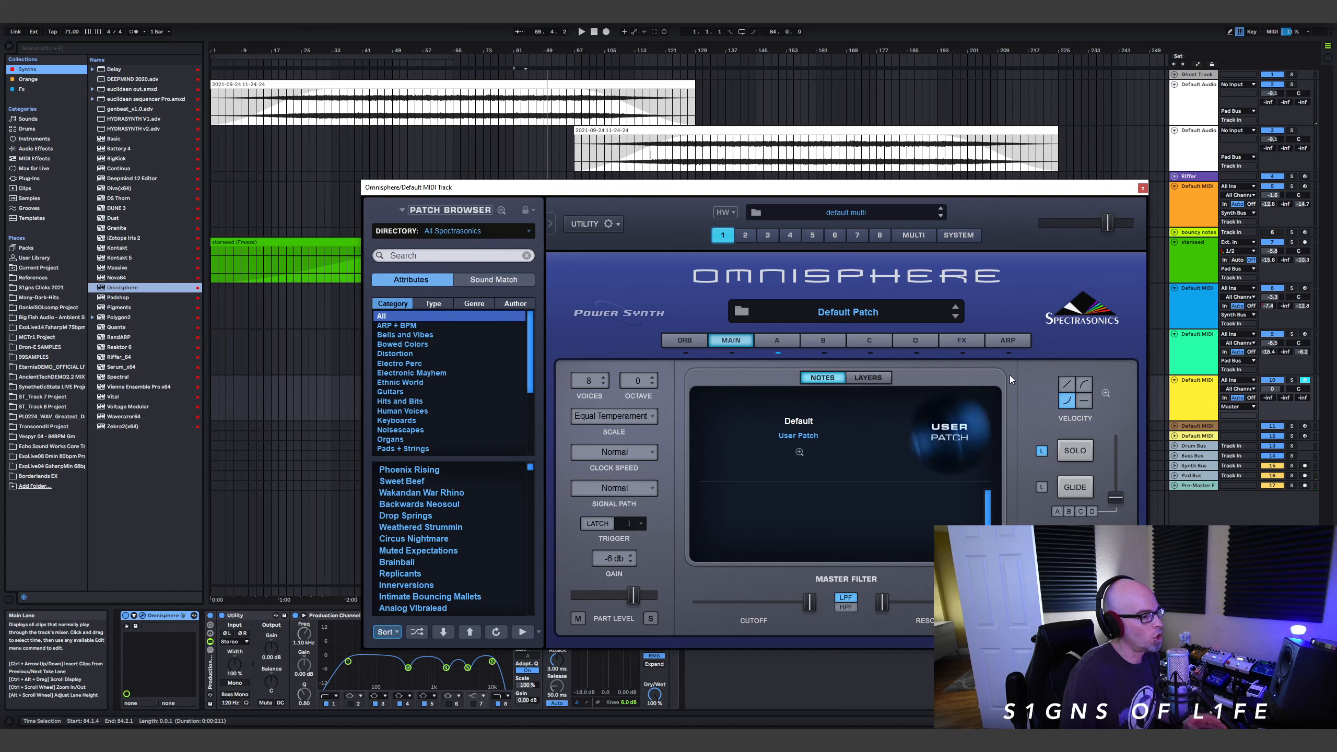
{"action": "left_click", "coordinate": [781, 338]}
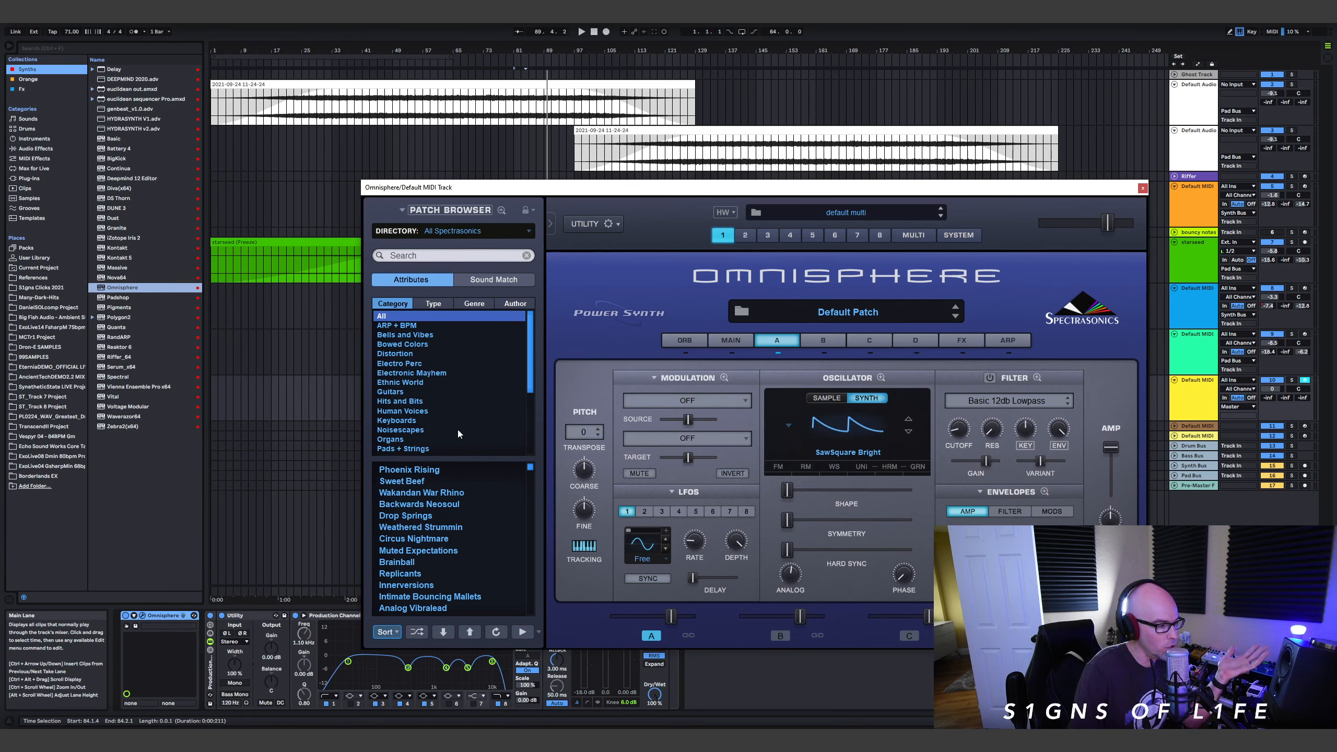
{"action": "scroll", "coordinate": [489, 543], "scroll_direction": "down", "scroll_amount": 7}
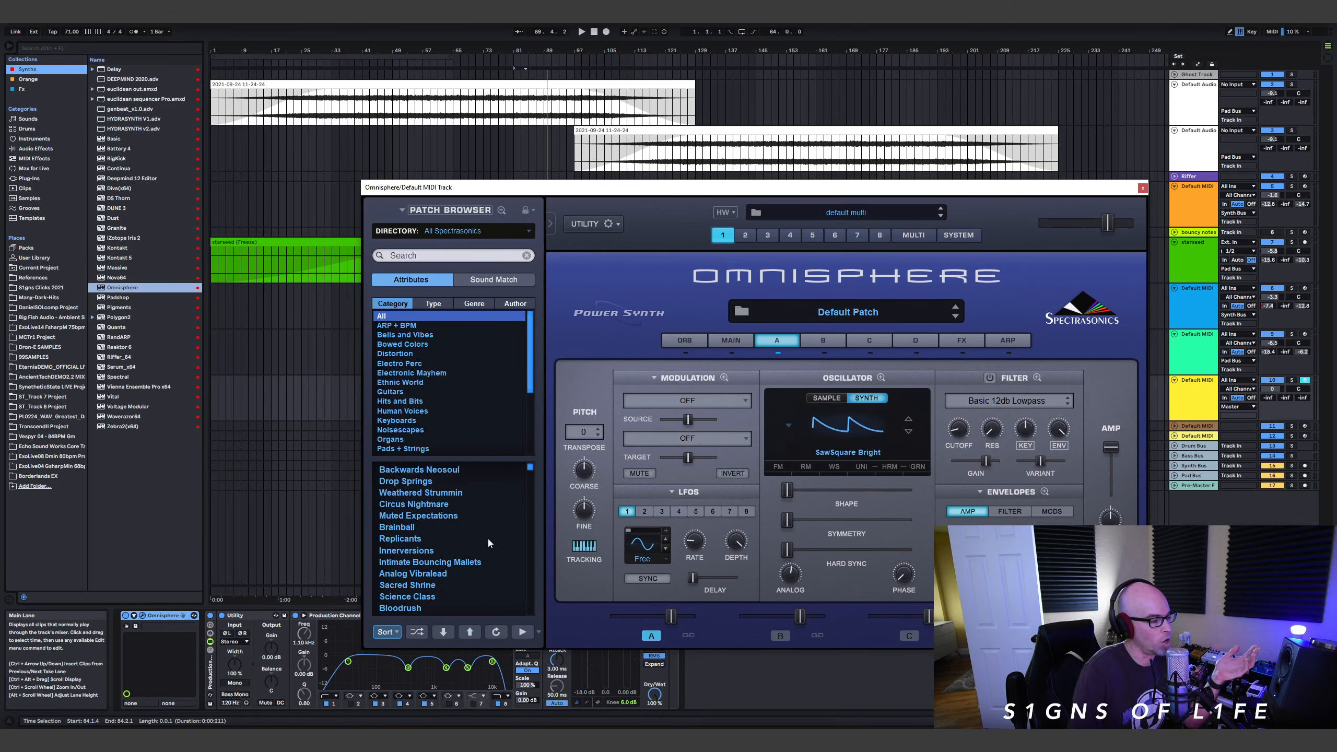
Load the PD Fields of Light patch from the Eternia user directory and close the Omnisphere window.
{"action": "left_click", "coordinate": [447, 236]}
{"action": "mouse_move", "coordinate": [500, 318]}
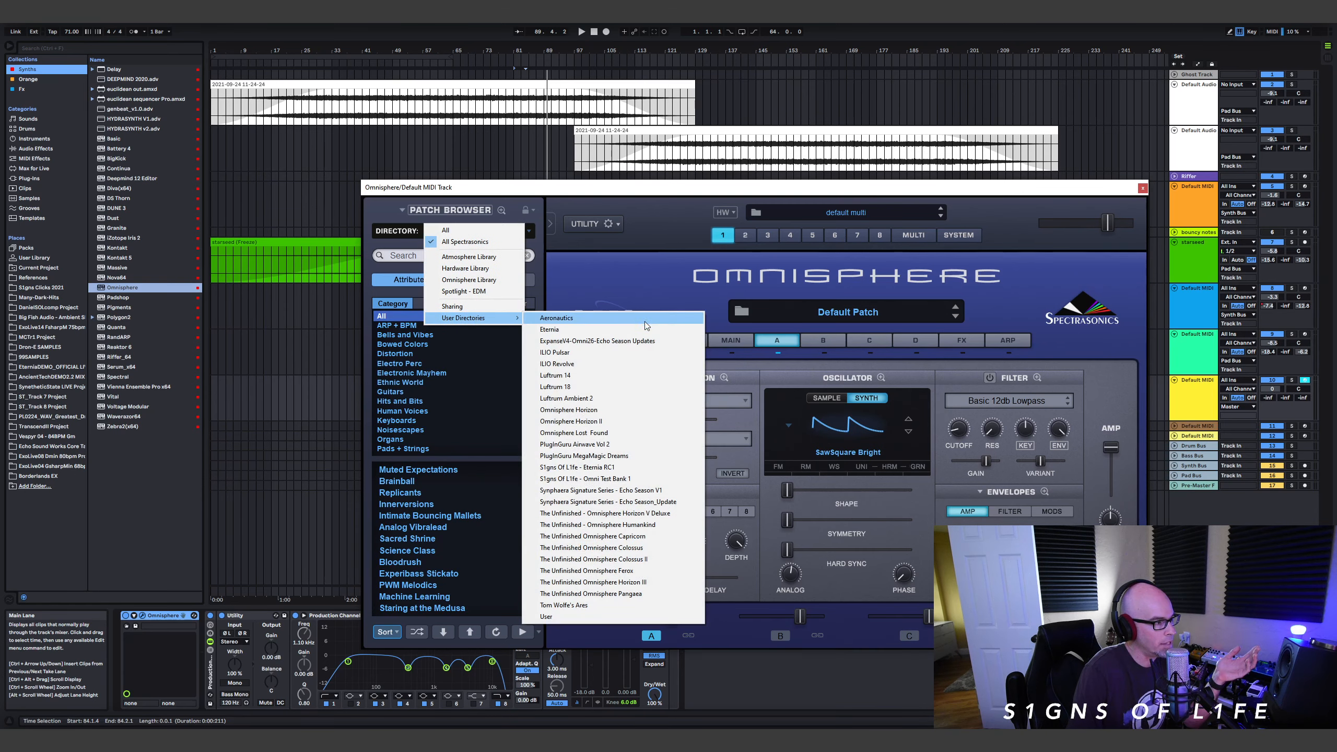
{"action": "left_click", "coordinate": [601, 330]}
{"action": "scroll", "coordinate": [450, 544], "scroll_direction": "down", "scroll_amount": 10}
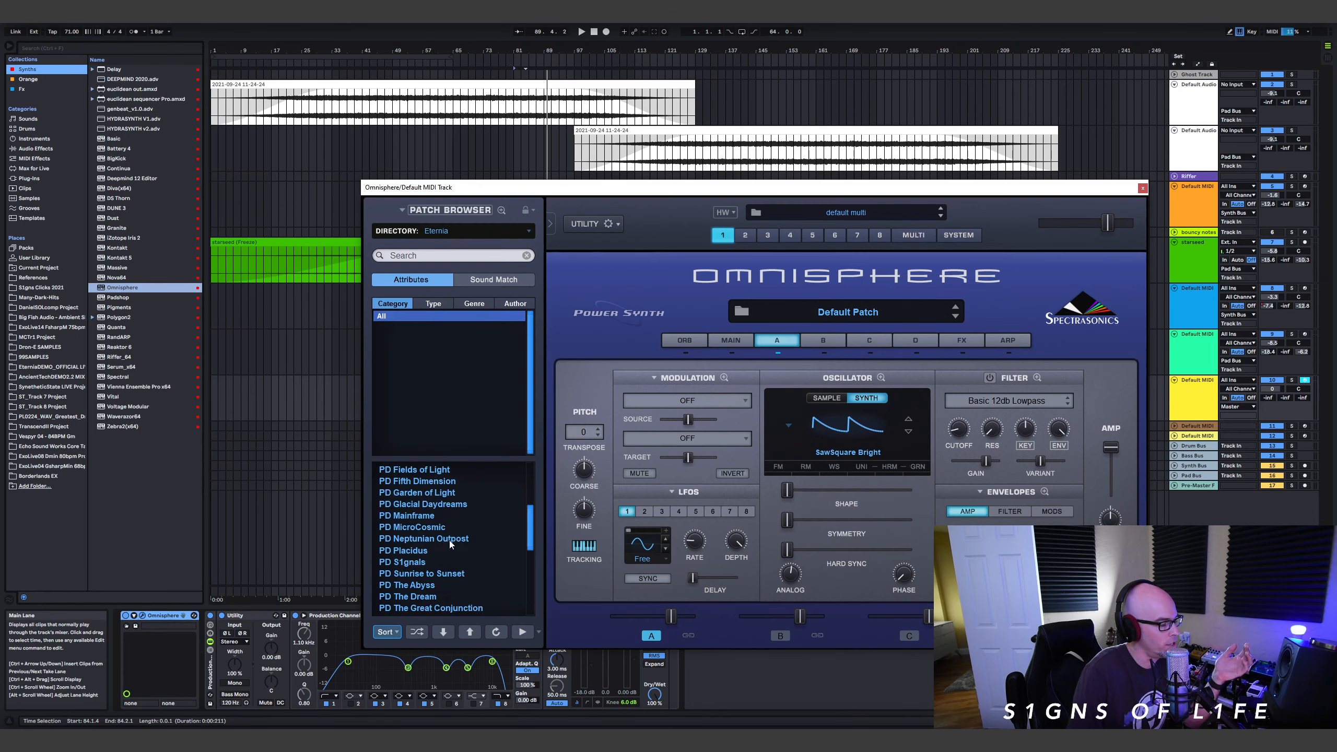
{"action": "left_click", "coordinate": [426, 471]}
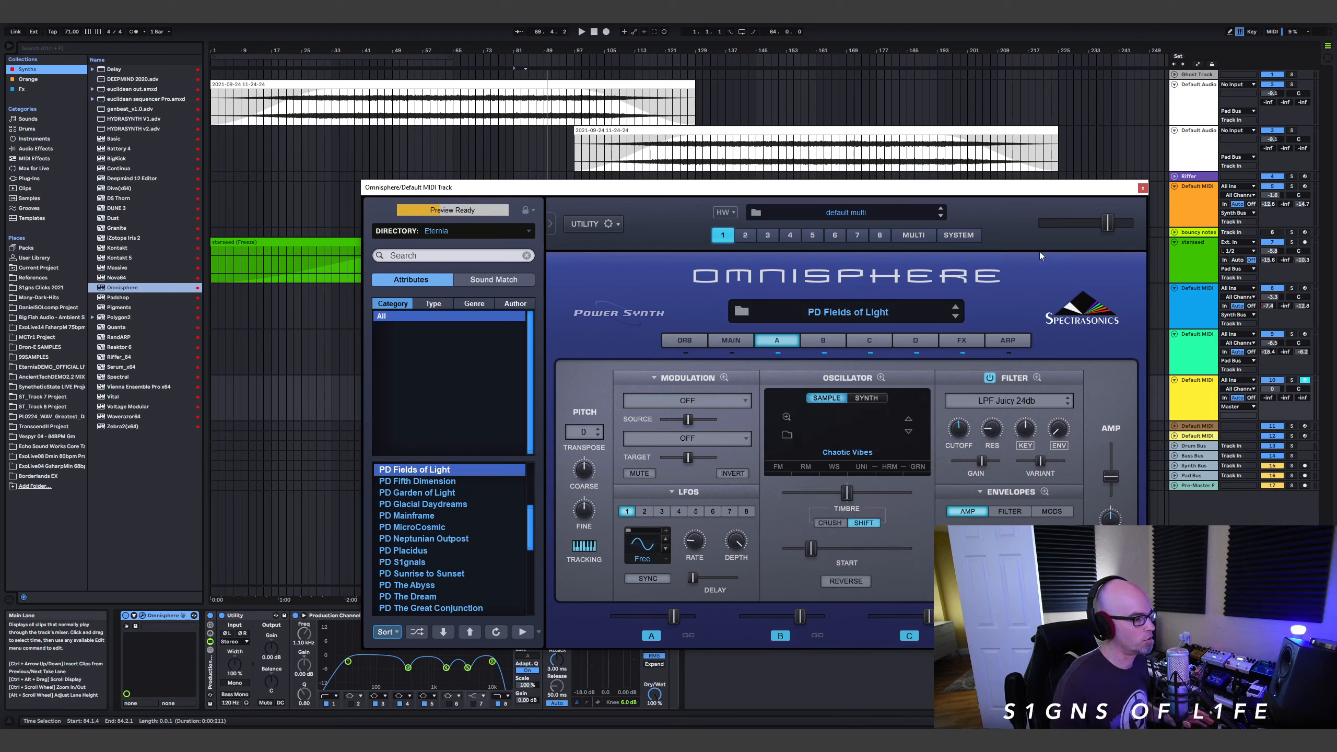
{"action": "left_click", "coordinate": [1142, 188]}
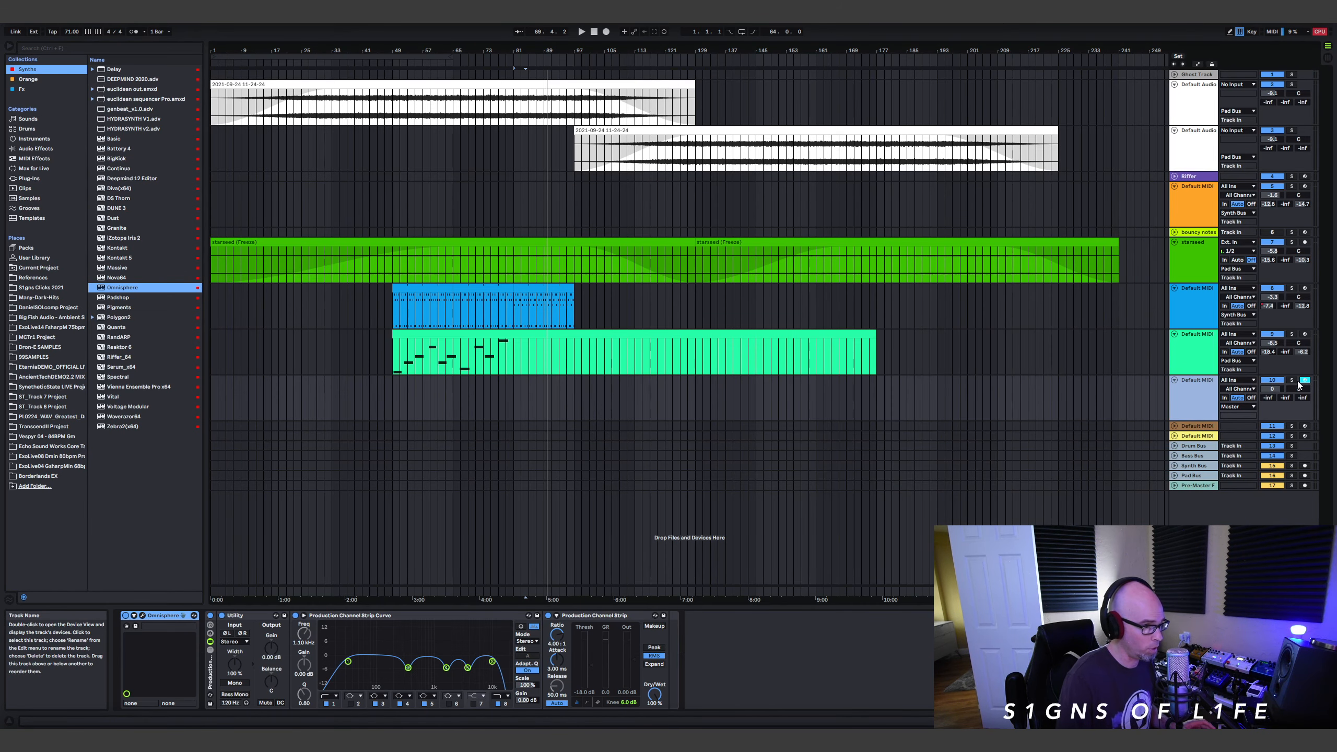
Place the insert marker at bar 97, then raise the yellow Omnisphere track's ValhallaDelay send and route its output to Pad Bus.
{"action": "left_click", "coordinate": [575, 402]}
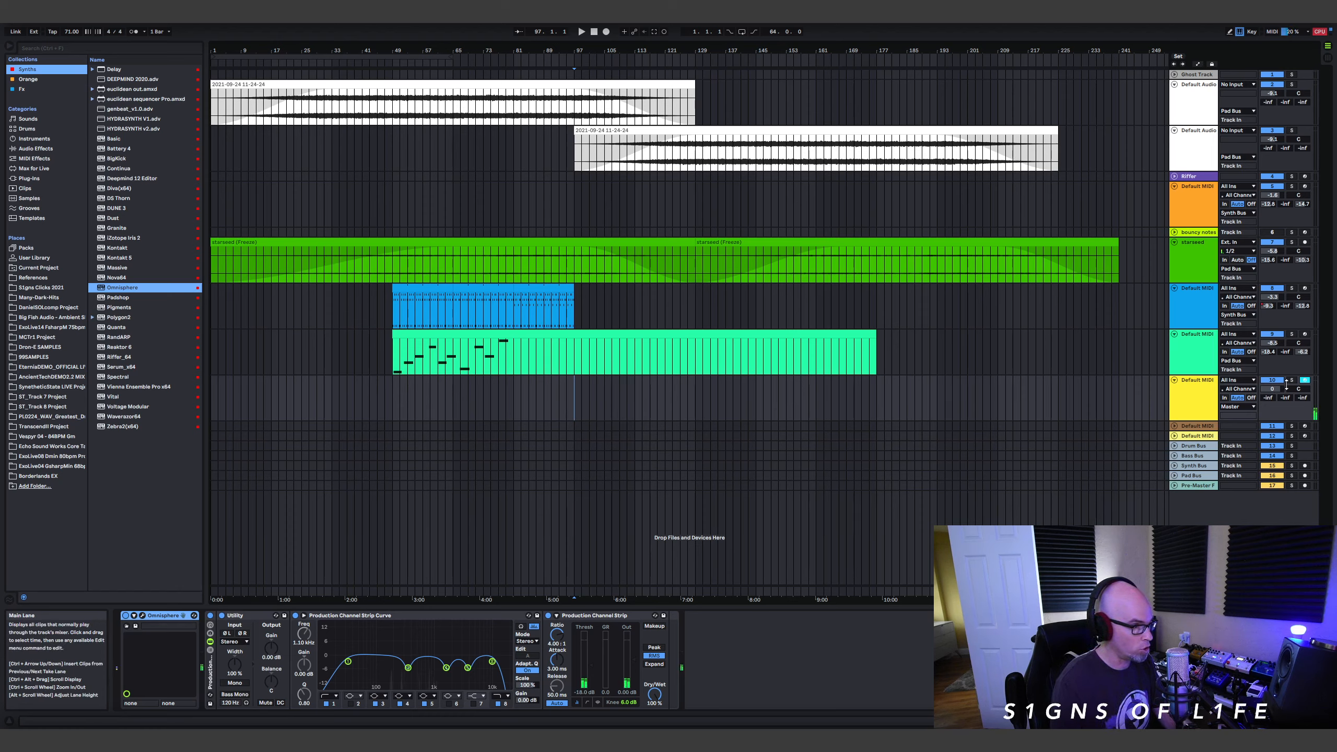
{"action": "left_click_drag", "start_coordinate": [1266, 396], "coordinate": [1266, 390]}
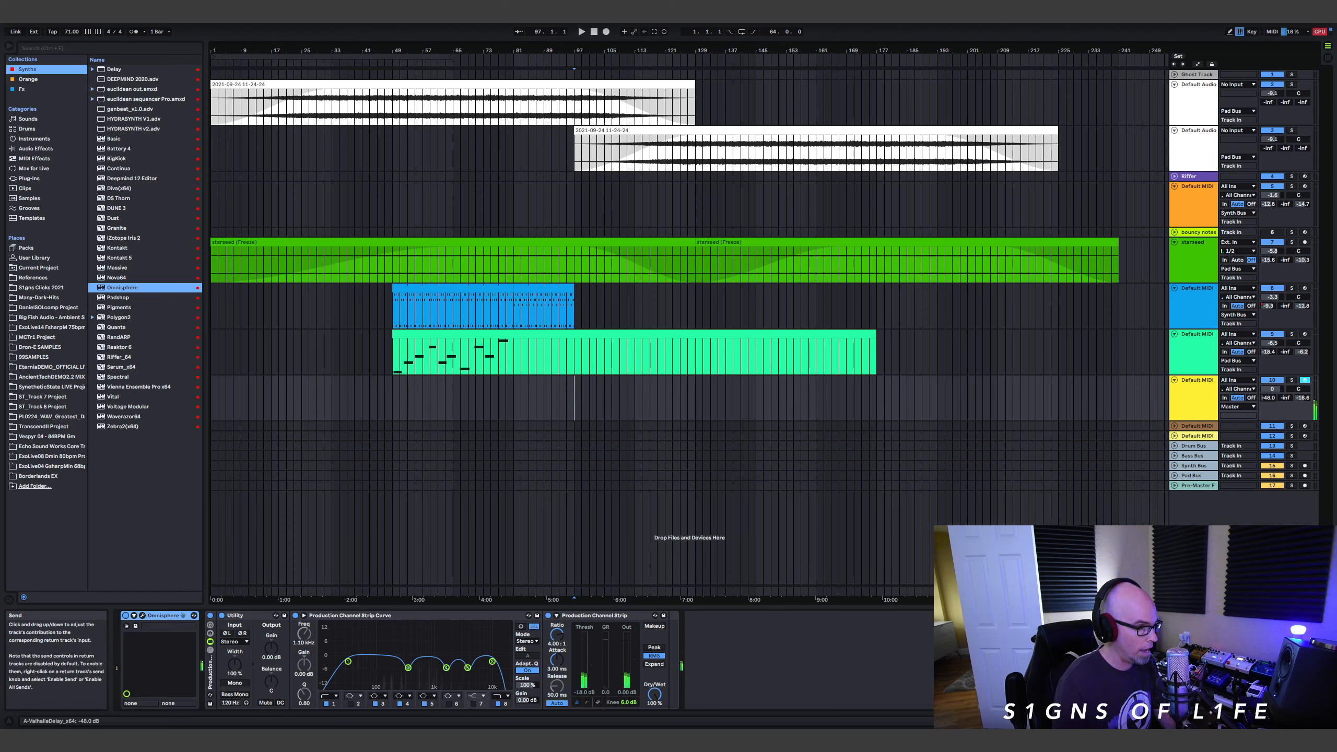
{"action": "left_click", "coordinate": [1238, 407]}
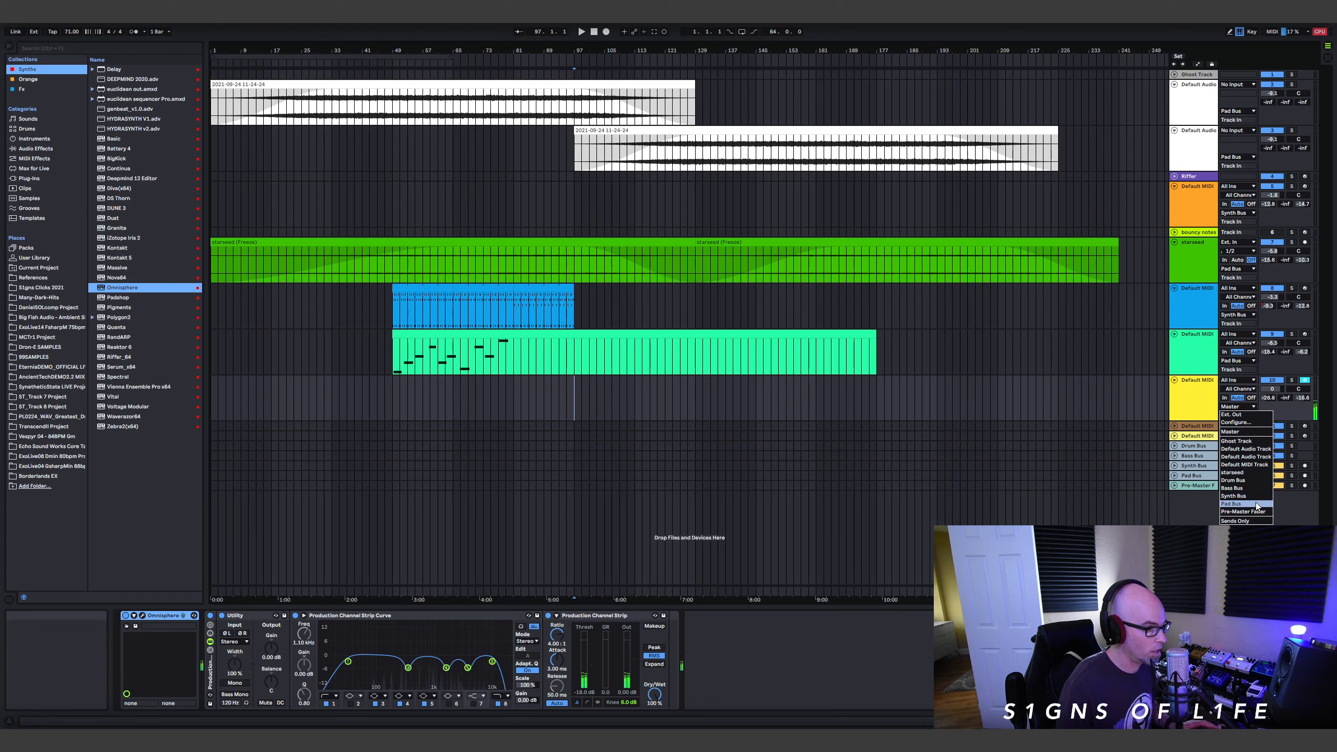
{"action": "left_click", "coordinate": [1234, 503]}
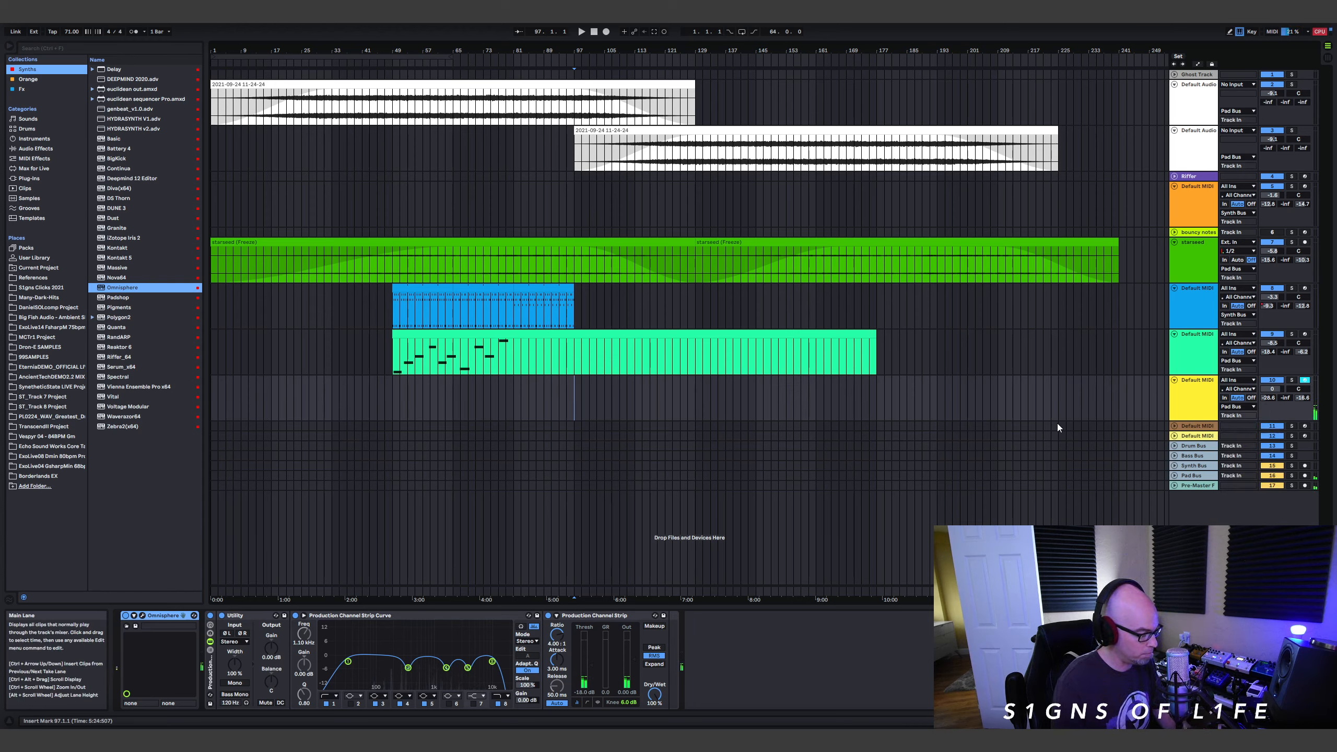
Play the arrangement from bar 97 and extend the last blue MIDI clip to end at bar 113.
{"action": "left_click", "coordinate": [581, 32]}
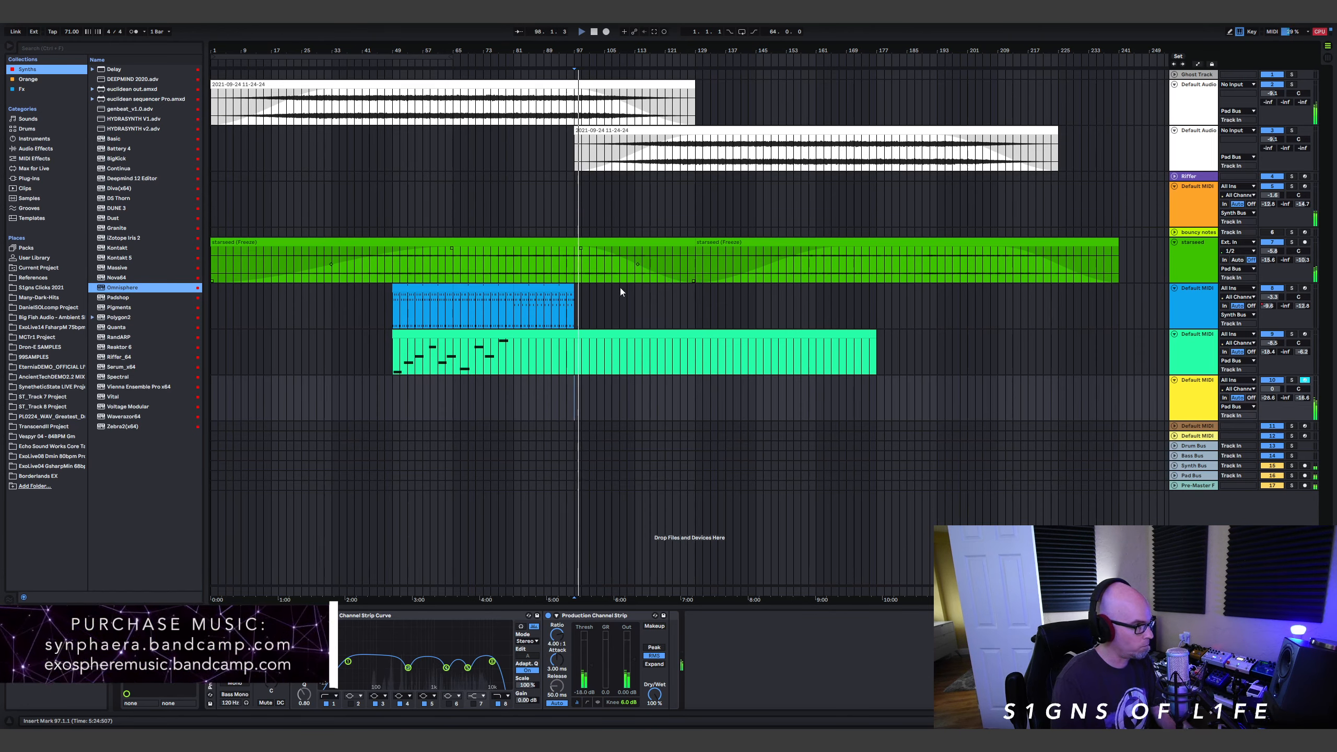
{"action": "left_click_drag", "start_coordinate": [574, 294], "coordinate": [634, 295]}
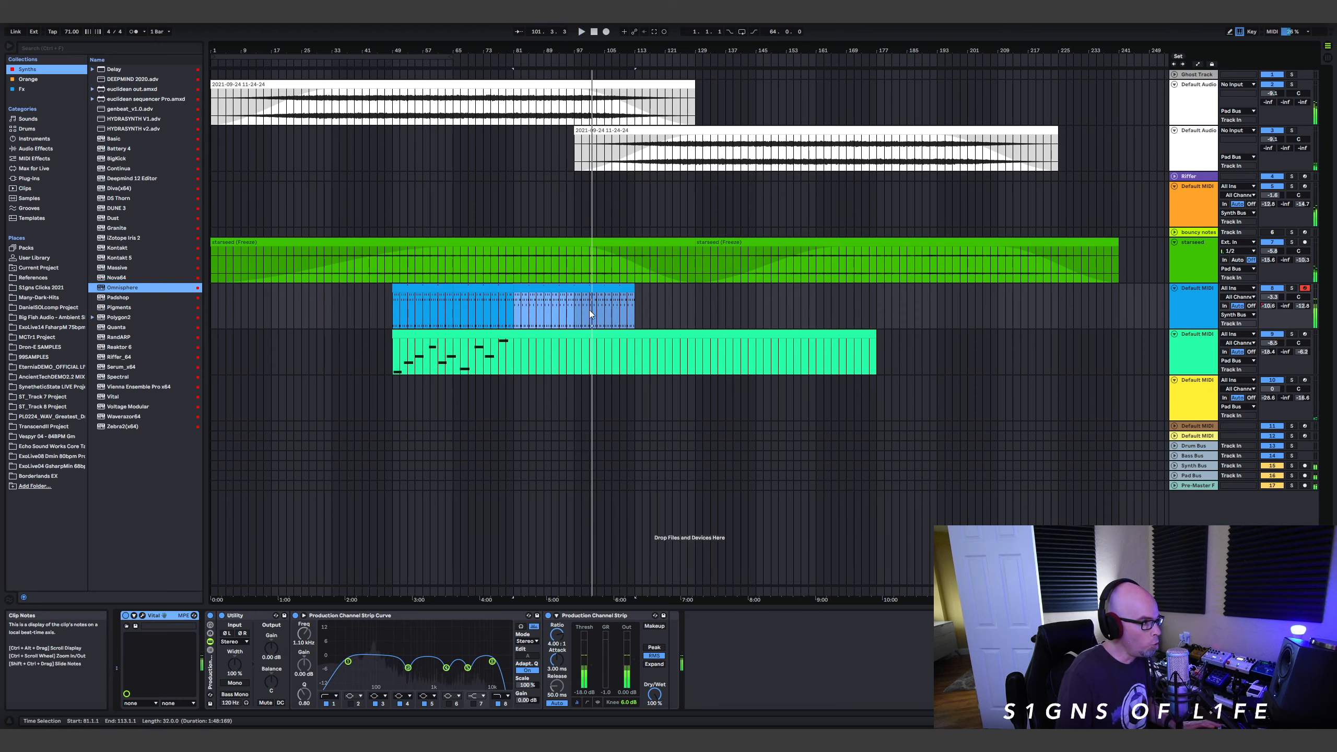
Open the extended blue clip in an enlarged note editor and place the insert marker at bar 97 on its track.
{"action": "double_click", "coordinate": [584, 291]}
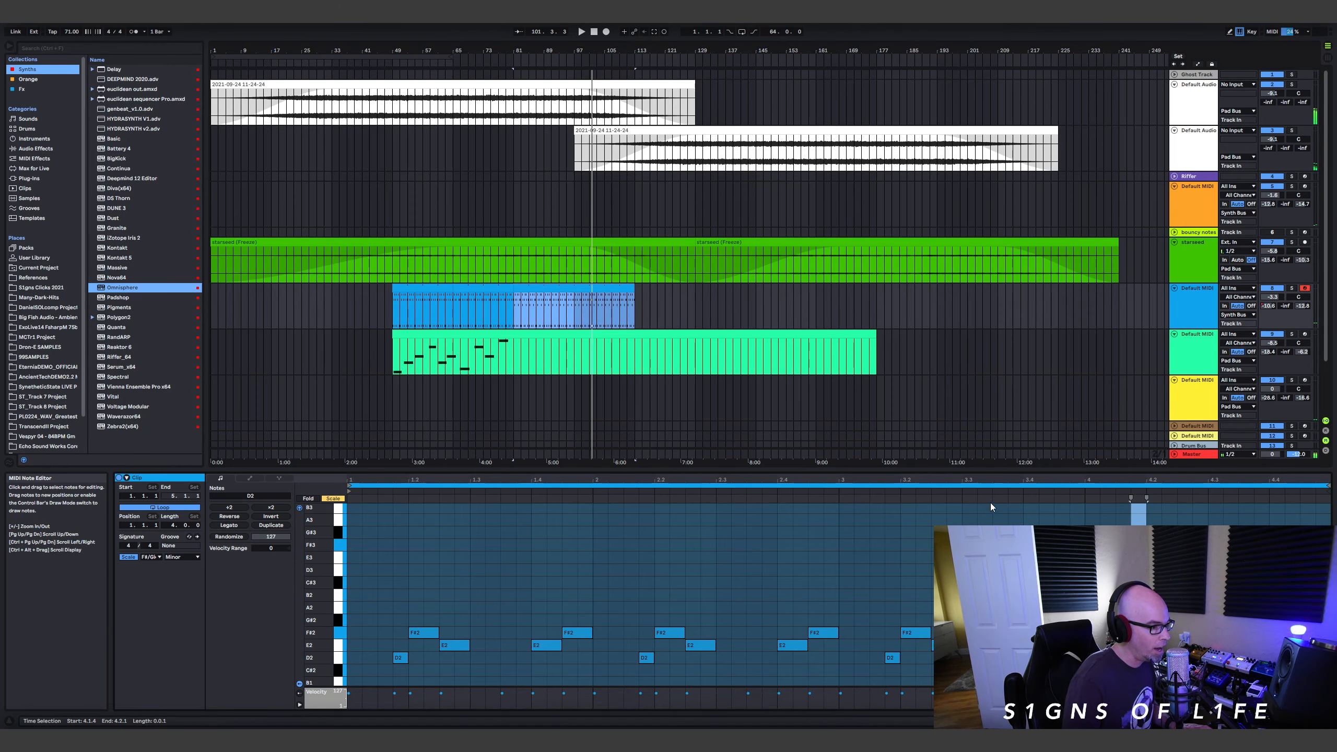
{"action": "left_click_drag", "start_coordinate": [993, 470], "coordinate": [993, 251]}
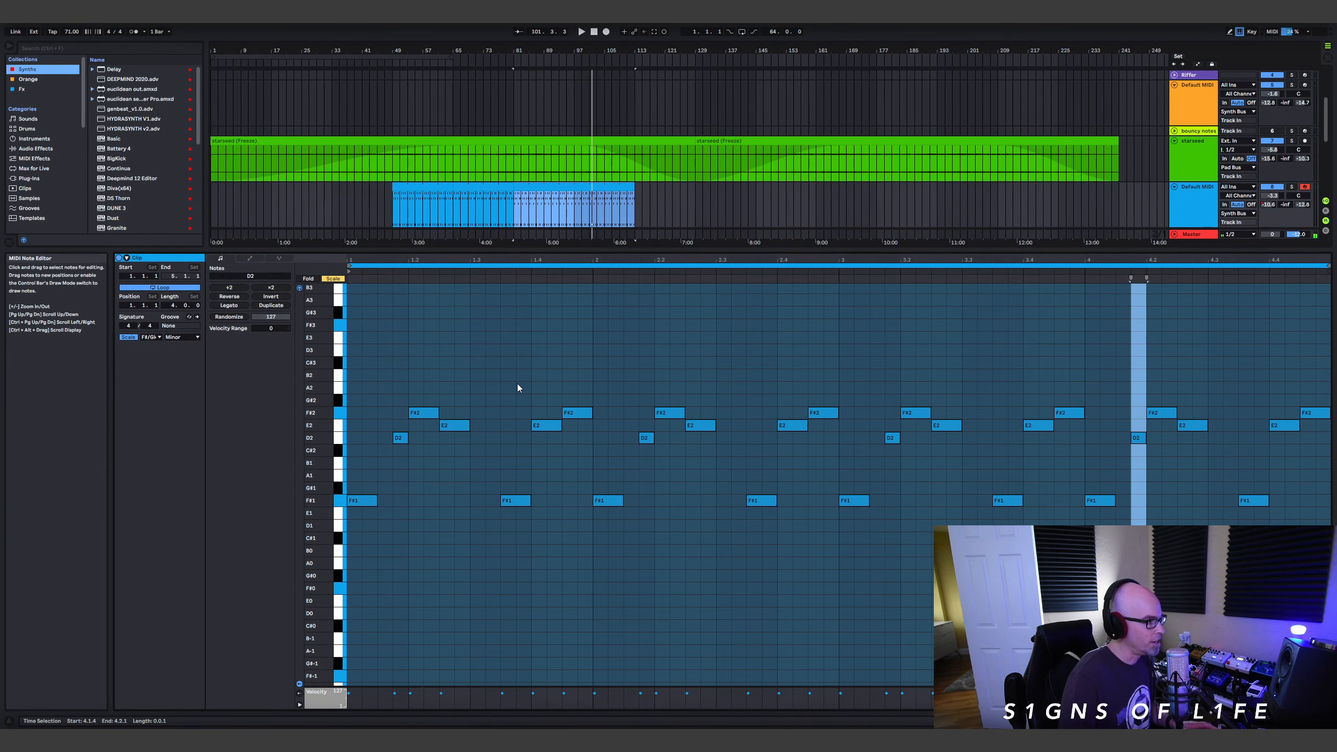
{"action": "left_click", "coordinate": [573, 214]}
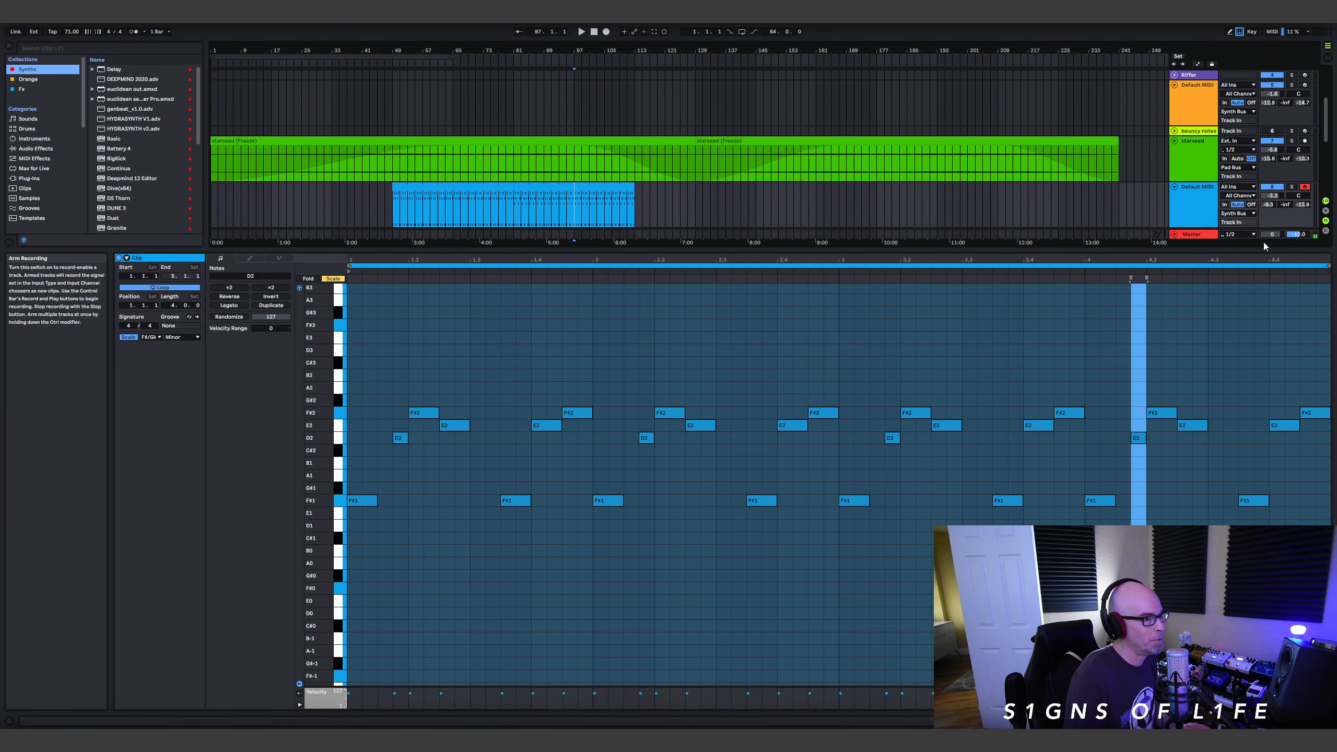
Raise the E2 and F#2 notes on beat 4 of all four bars to C#3 and B2, and play the edited sequence.
{"action": "key", "text": "space"}
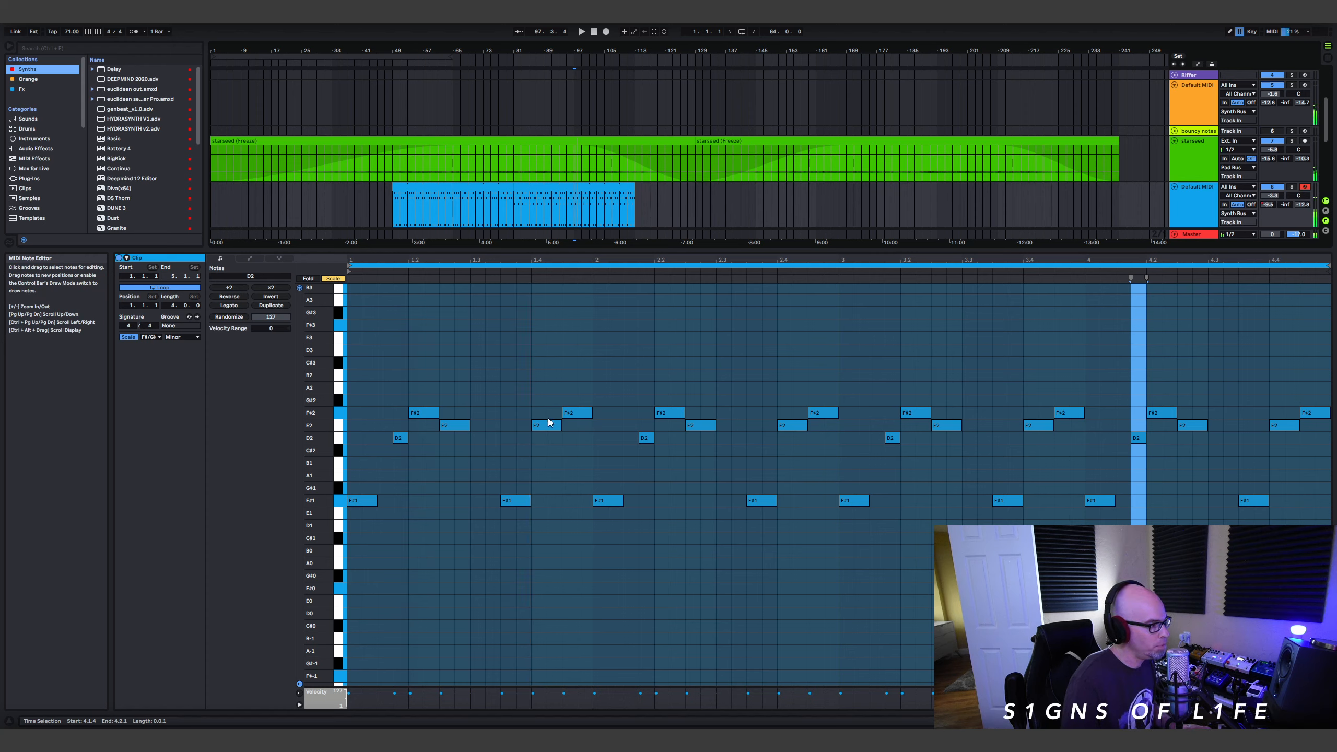
{"action": "left_click_drag", "start_coordinate": [546, 425], "coordinate": [547, 368]}
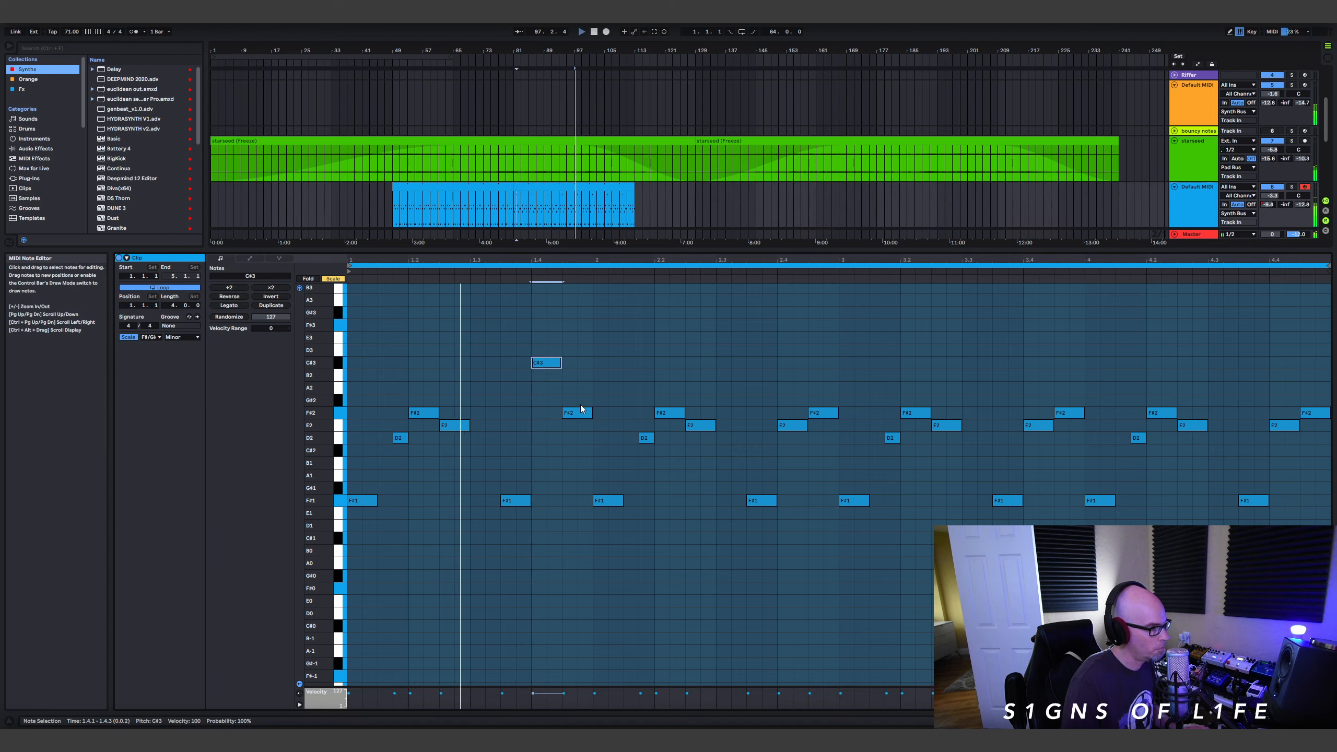
{"action": "left_click_drag", "start_coordinate": [579, 413], "coordinate": [583, 382]}
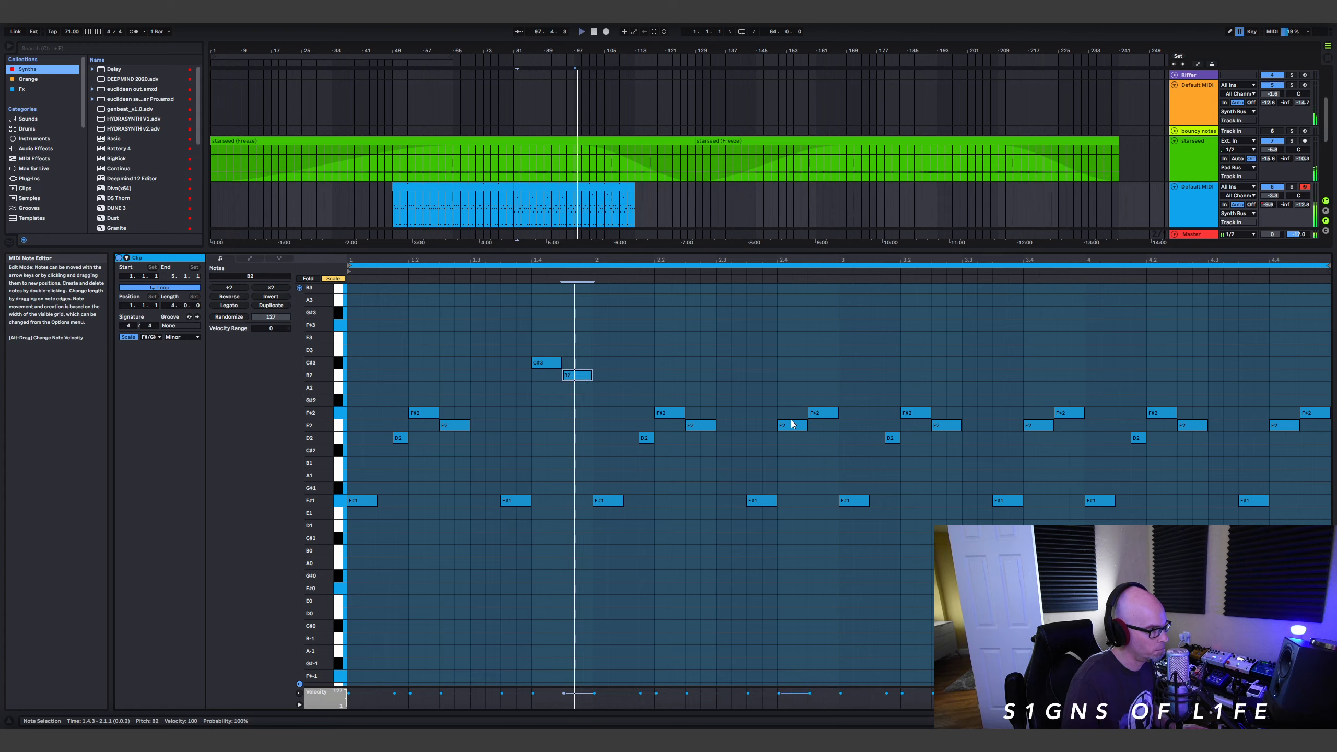
{"action": "left_click_drag", "start_coordinate": [788, 424], "coordinate": [793, 363]}
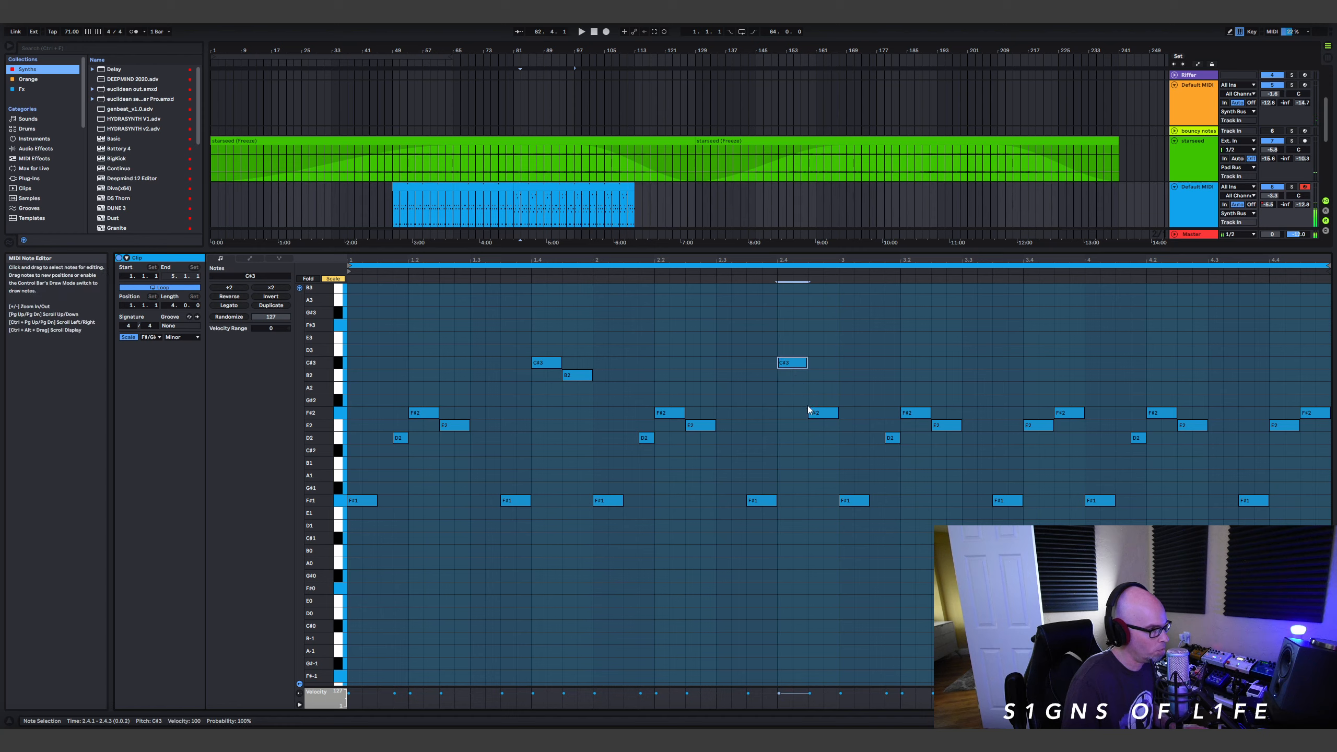
{"action": "left_click_drag", "start_coordinate": [823, 412], "coordinate": [822, 375]}
{"action": "left_click_drag", "start_coordinate": [1048, 425], "coordinate": [1052, 363]}
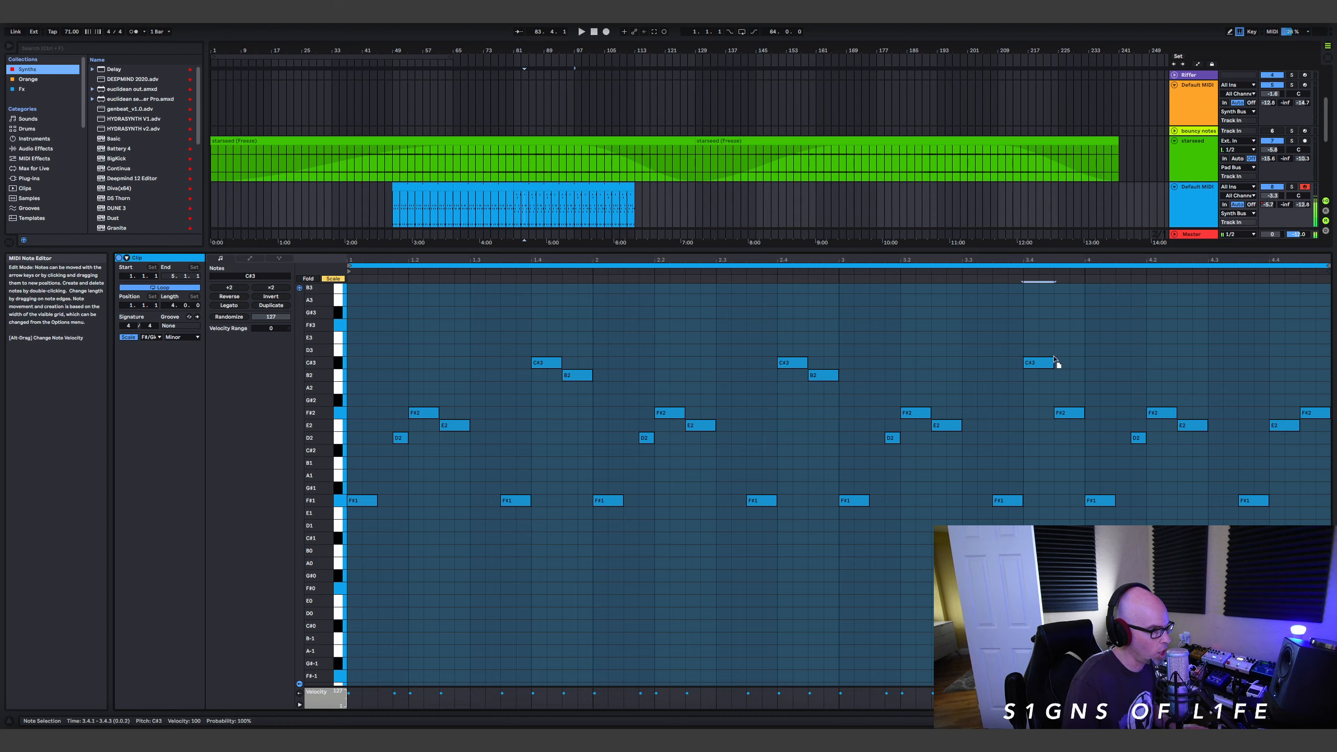
{"action": "left_click_drag", "start_coordinate": [1066, 413], "coordinate": [1068, 375]}
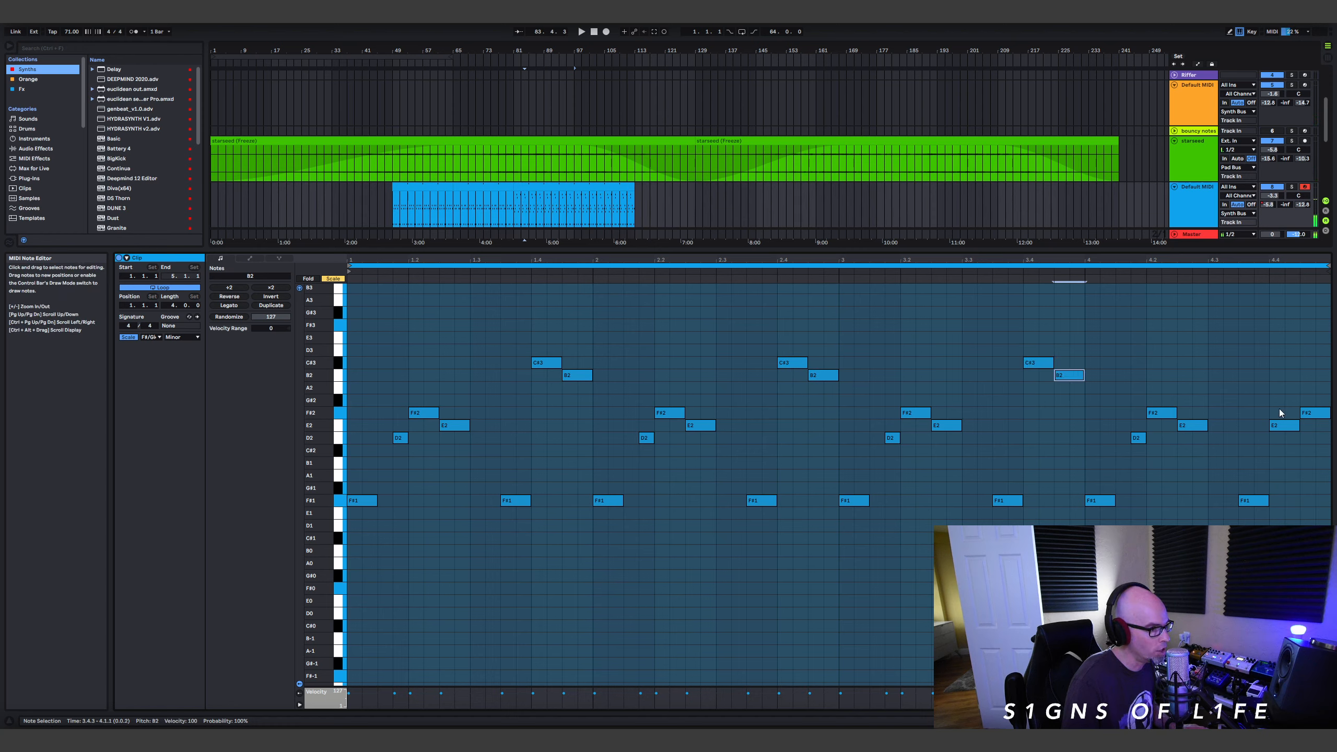
{"action": "left_click_drag", "start_coordinate": [1292, 421], "coordinate": [1289, 363]}
{"action": "left_click_drag", "start_coordinate": [1312, 408], "coordinate": [1313, 374]}
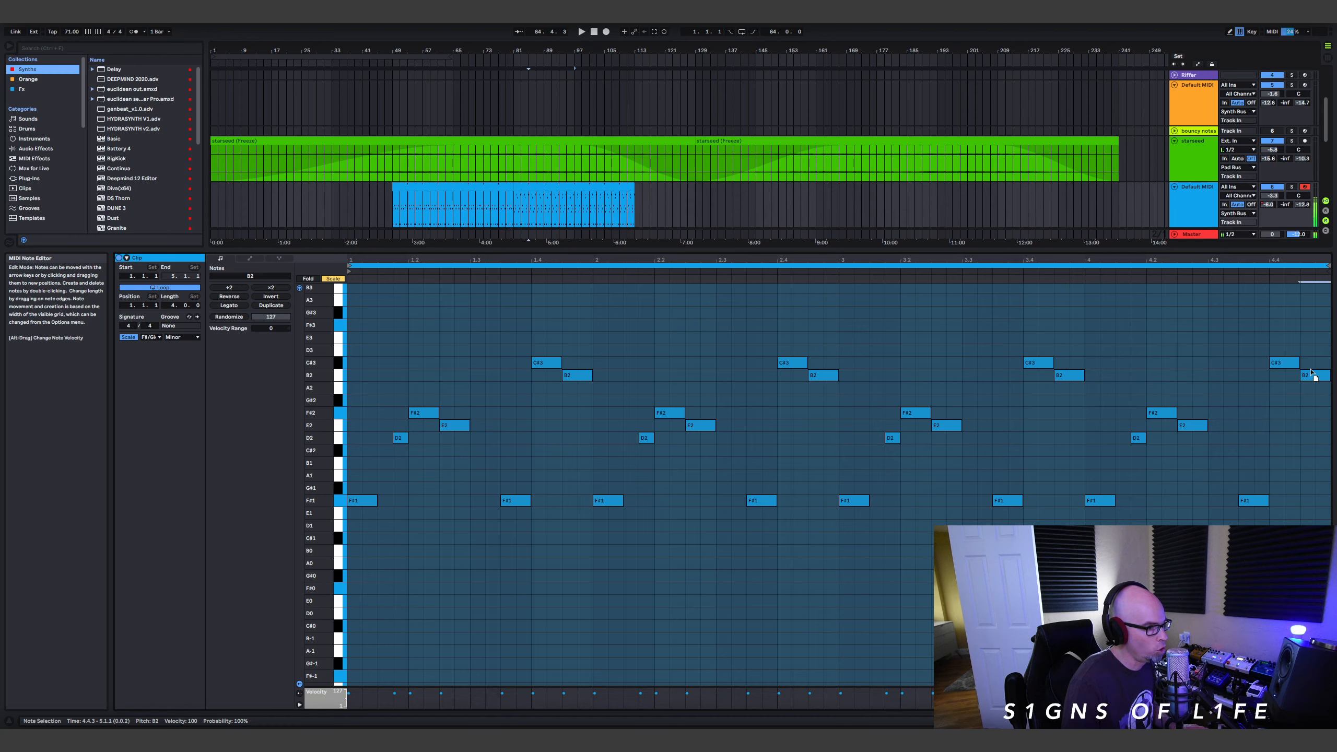
{"action": "key", "text": "space"}
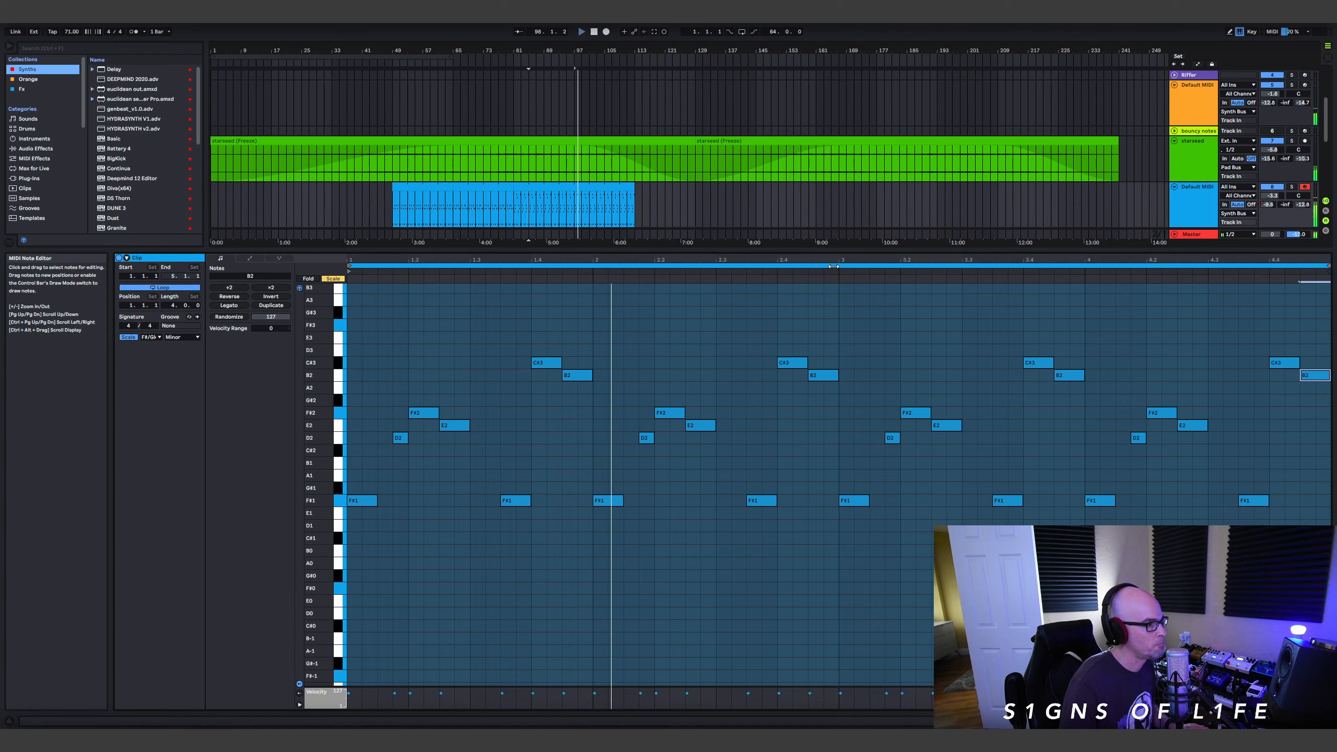
Shrink the note editor to show more tracks, and arm the yellow Omnisphere track to audition the pad during playback from bar 97.
{"action": "left_click_drag", "start_coordinate": [830, 249], "coordinate": [831, 443]}
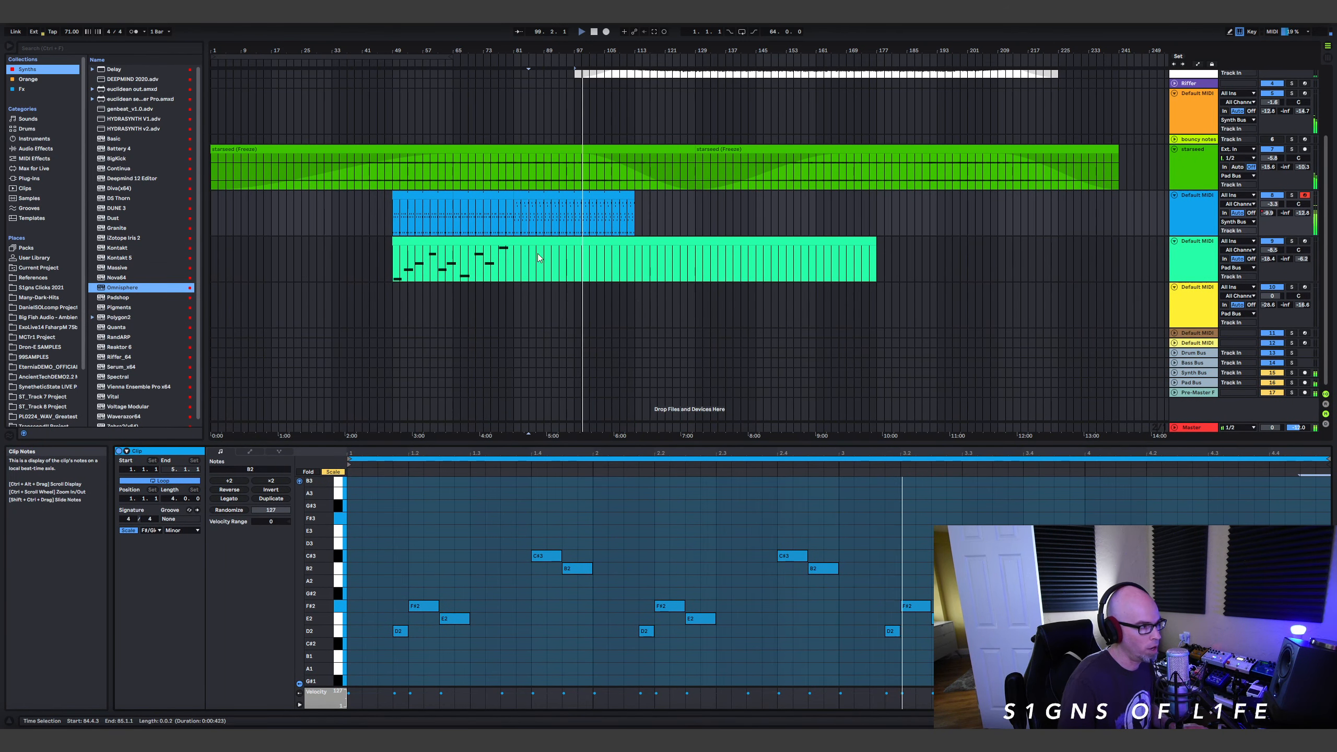
{"action": "key", "text": "space"}
{"action": "left_click", "coordinate": [1196, 301]}
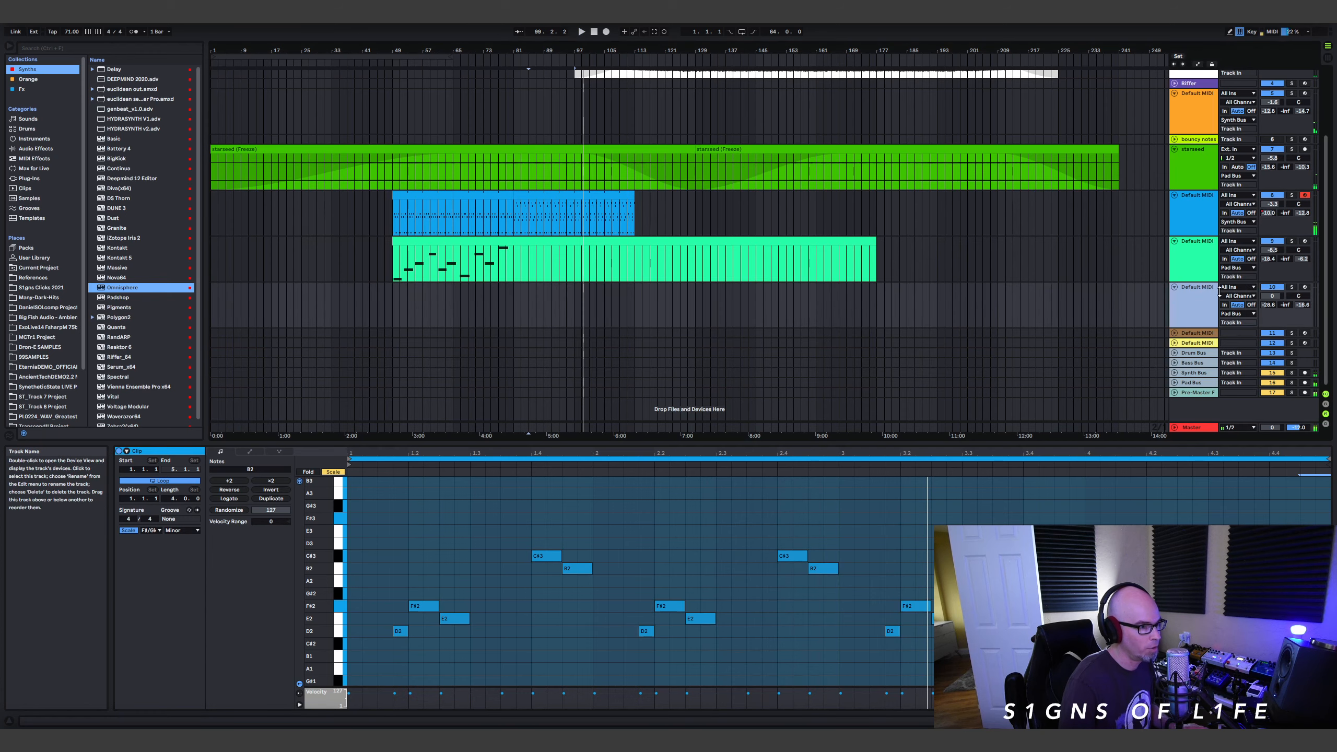
{"action": "left_click", "coordinate": [1305, 287]}
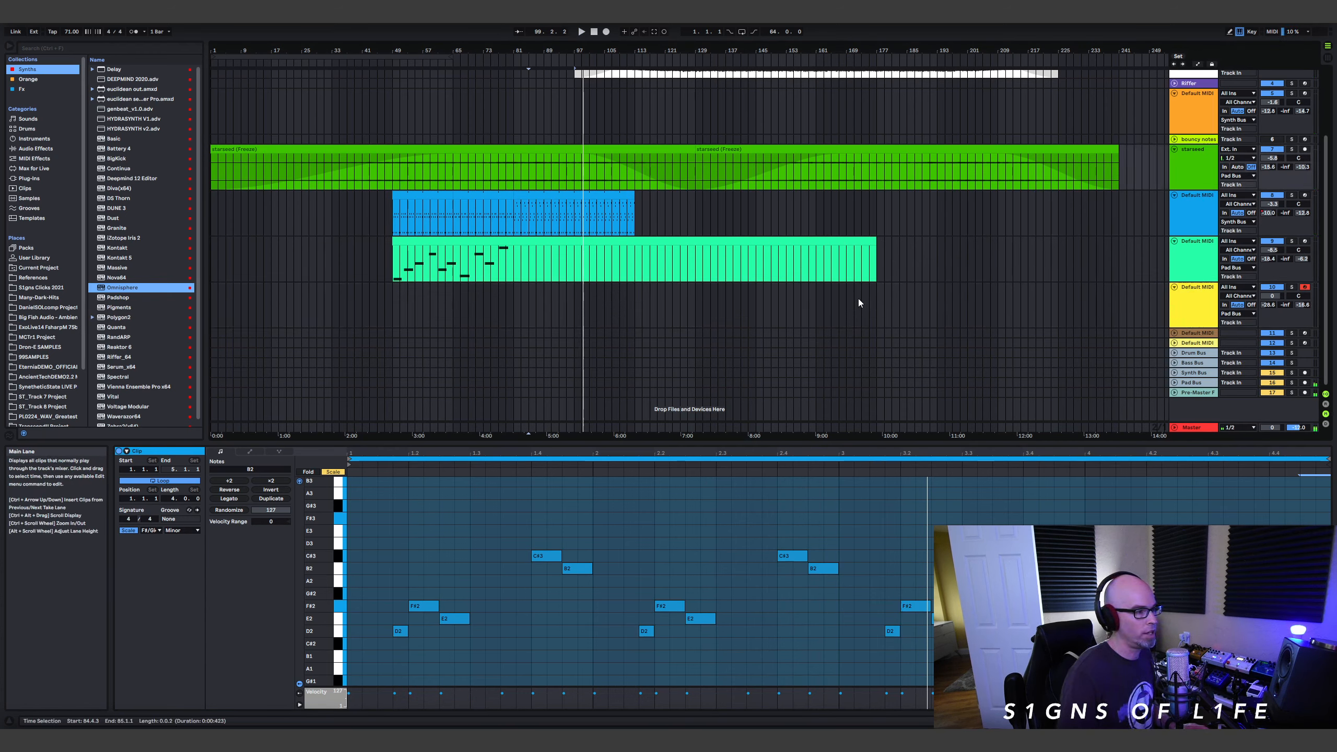
{"action": "key", "text": "space"}
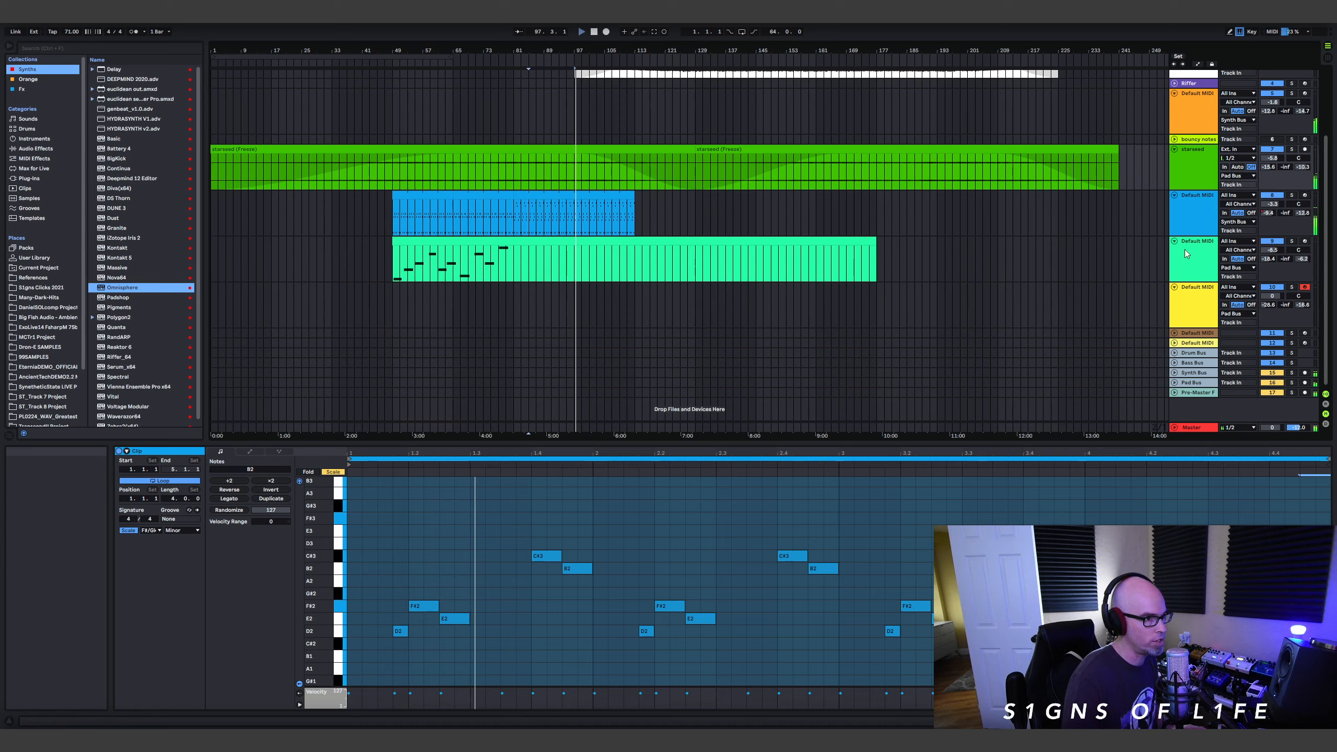
{"action": "left_click", "coordinate": [1193, 299]}
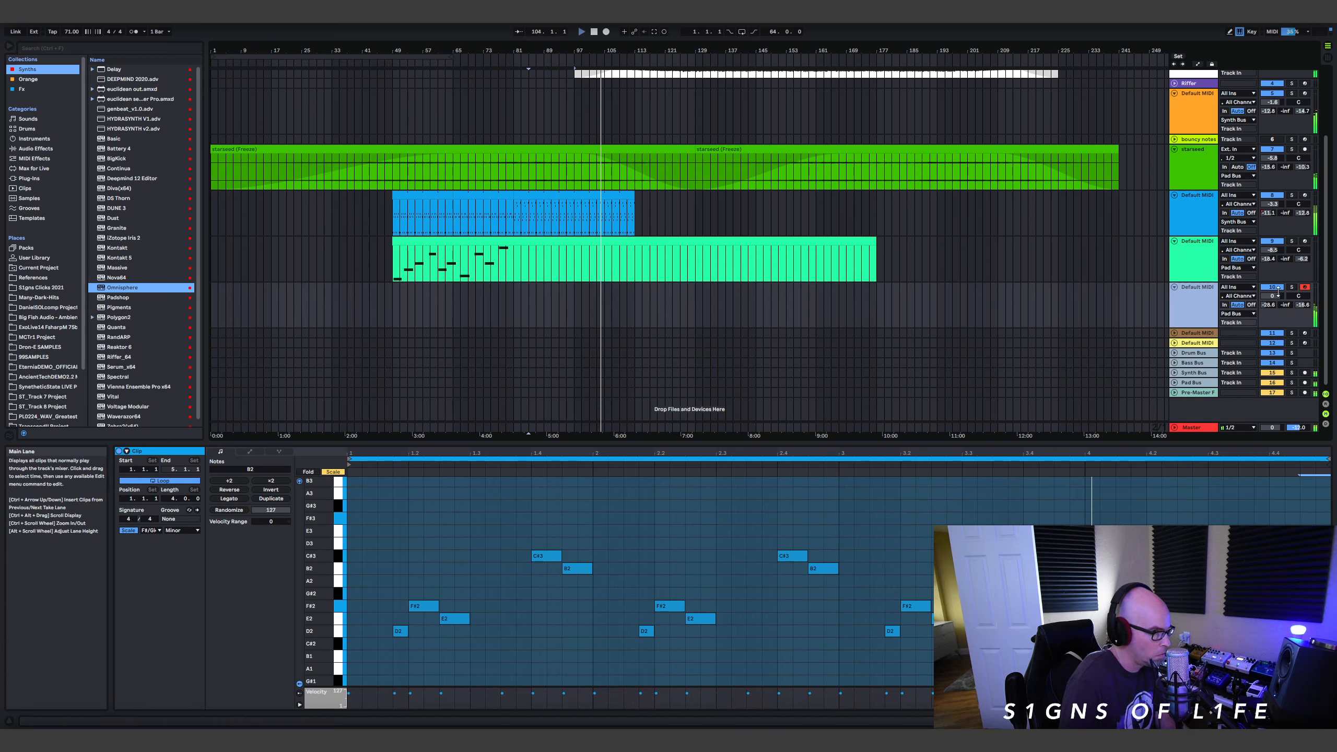
{"action": "left_click_drag", "start_coordinate": [1302, 308], "coordinate": [1301, 305]}
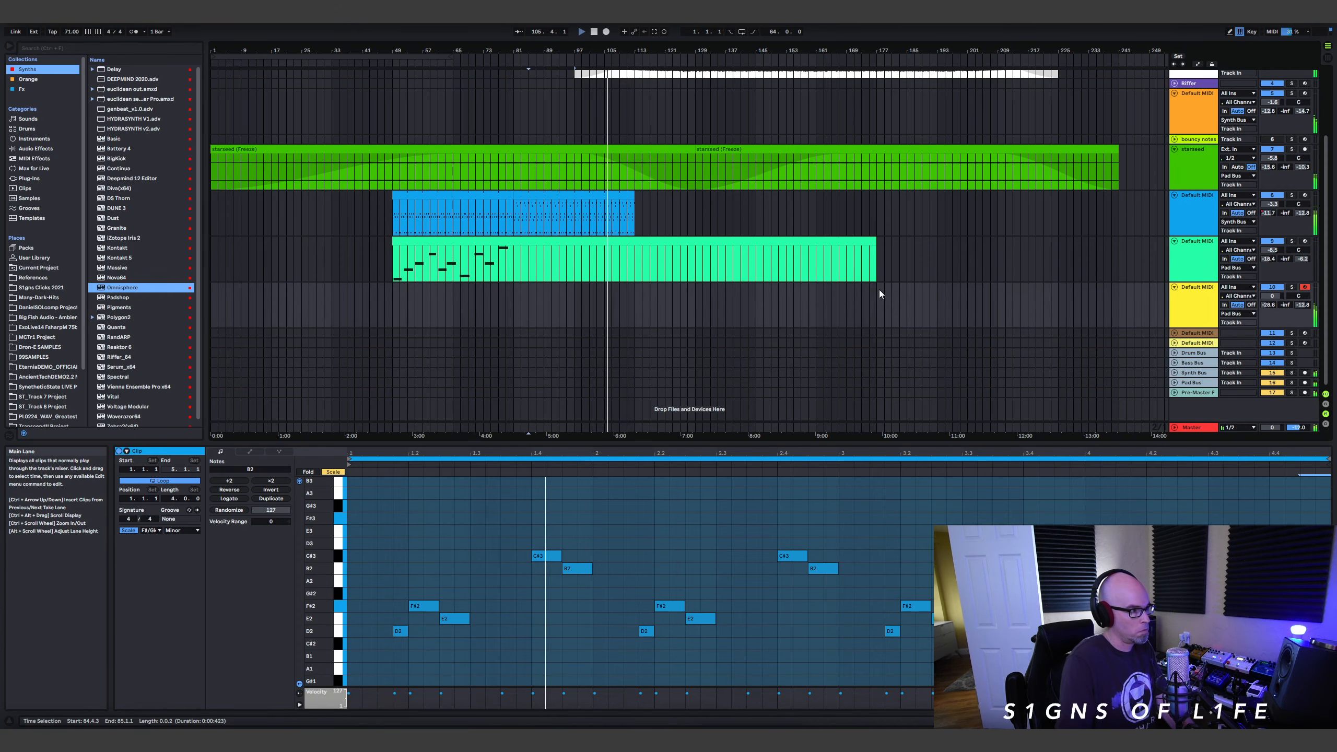
{"action": "scroll", "coordinate": [863, 279], "scroll_direction": "up", "scroll_amount": 3}
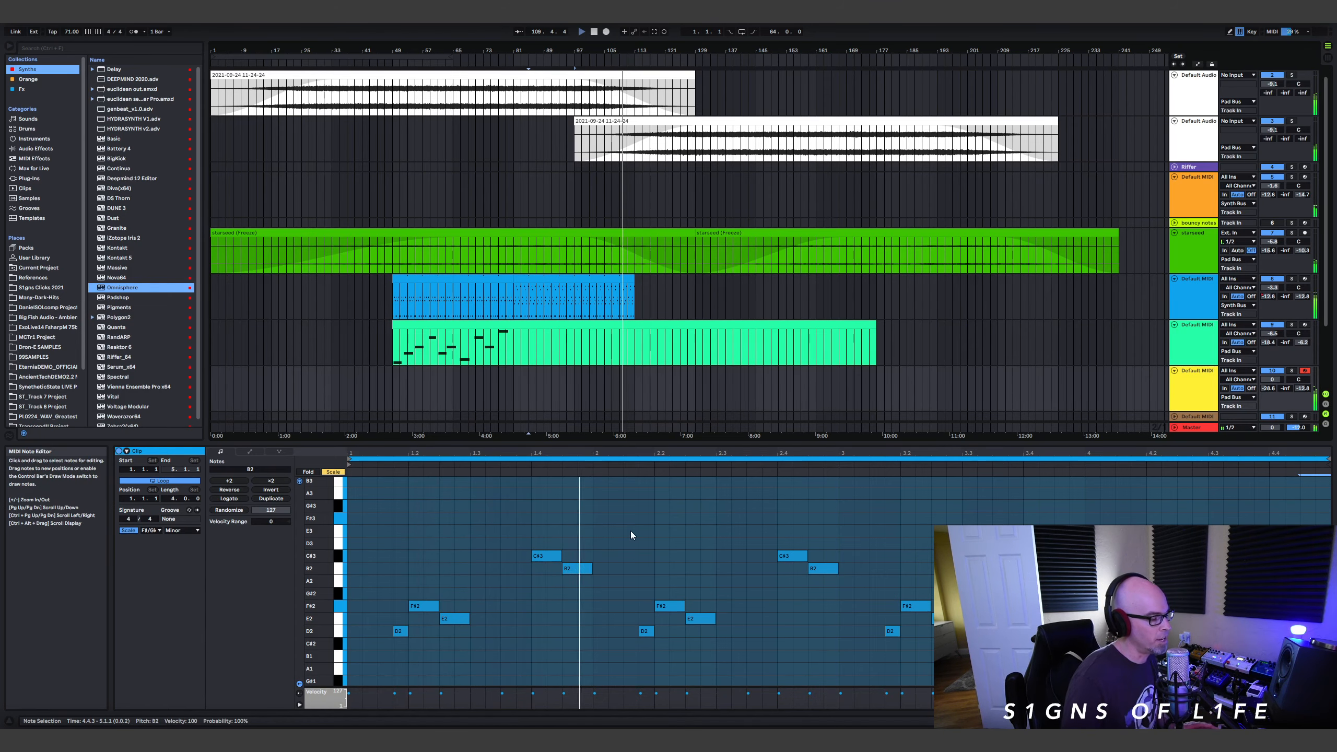
Consult the Longform Ambient Walkthrough outline in iCloud Notes and return to the Ableton Live arrangement.
{"action": "key", "text": "alt+Tab"}
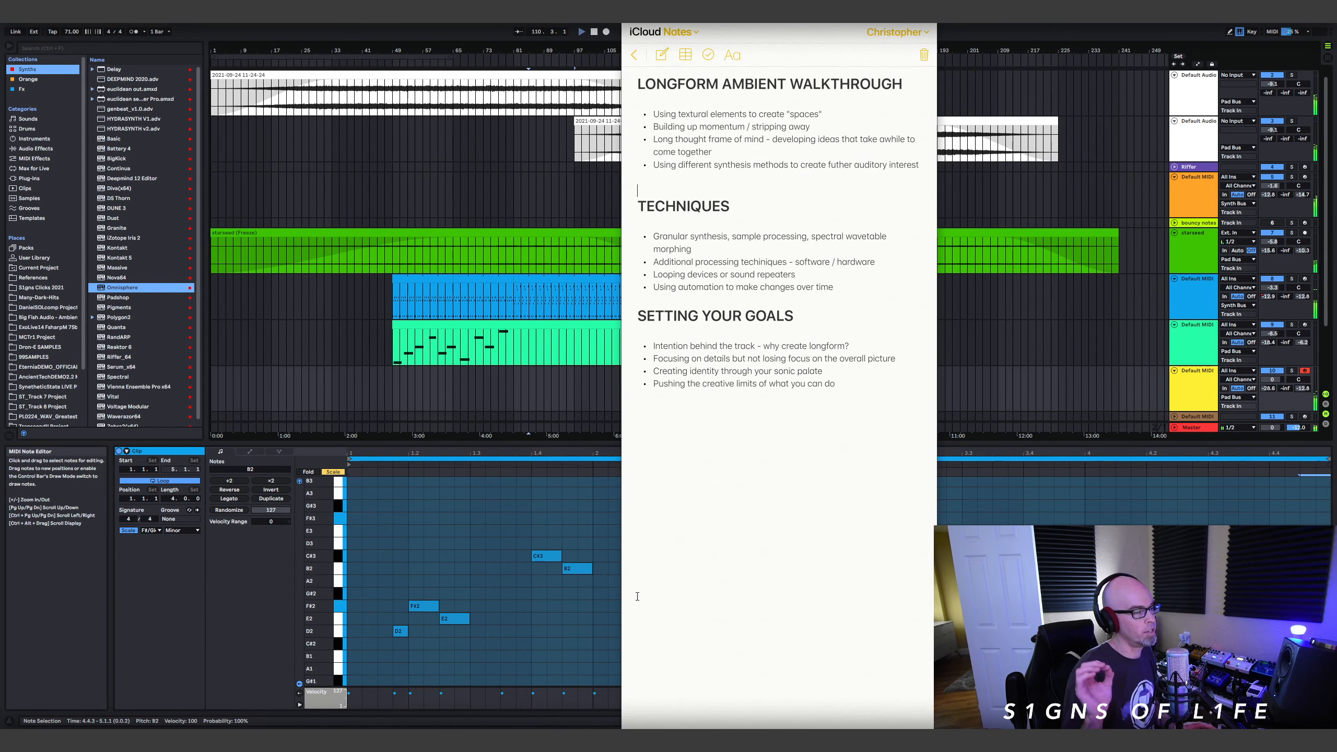
{"action": "left_click", "coordinate": [517, 204]}
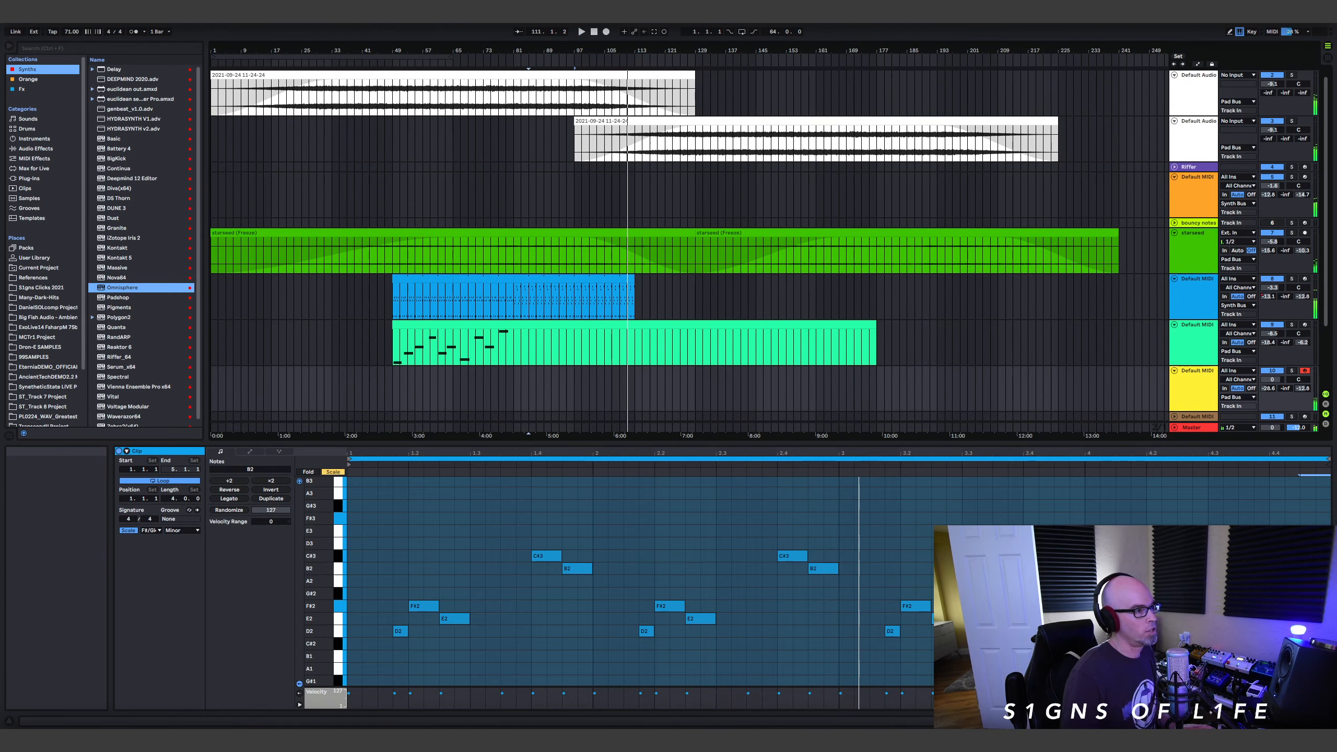
{"action": "key", "text": "alt+Tab"}
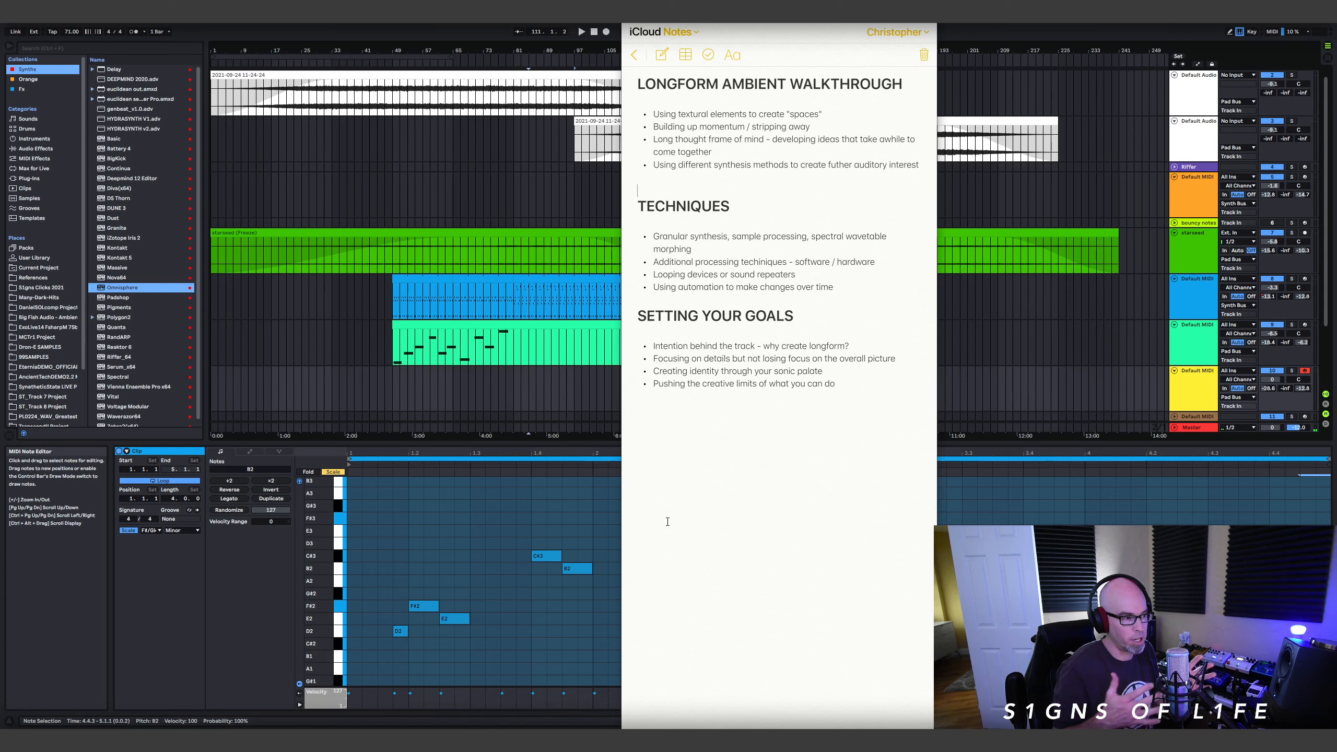
{"action": "left_click", "coordinate": [476, 34]}
Open the Vital synth on the blue MIDI track and slightly lower its Filter 1 cutoff during playback.
{"action": "key", "text": "space"}
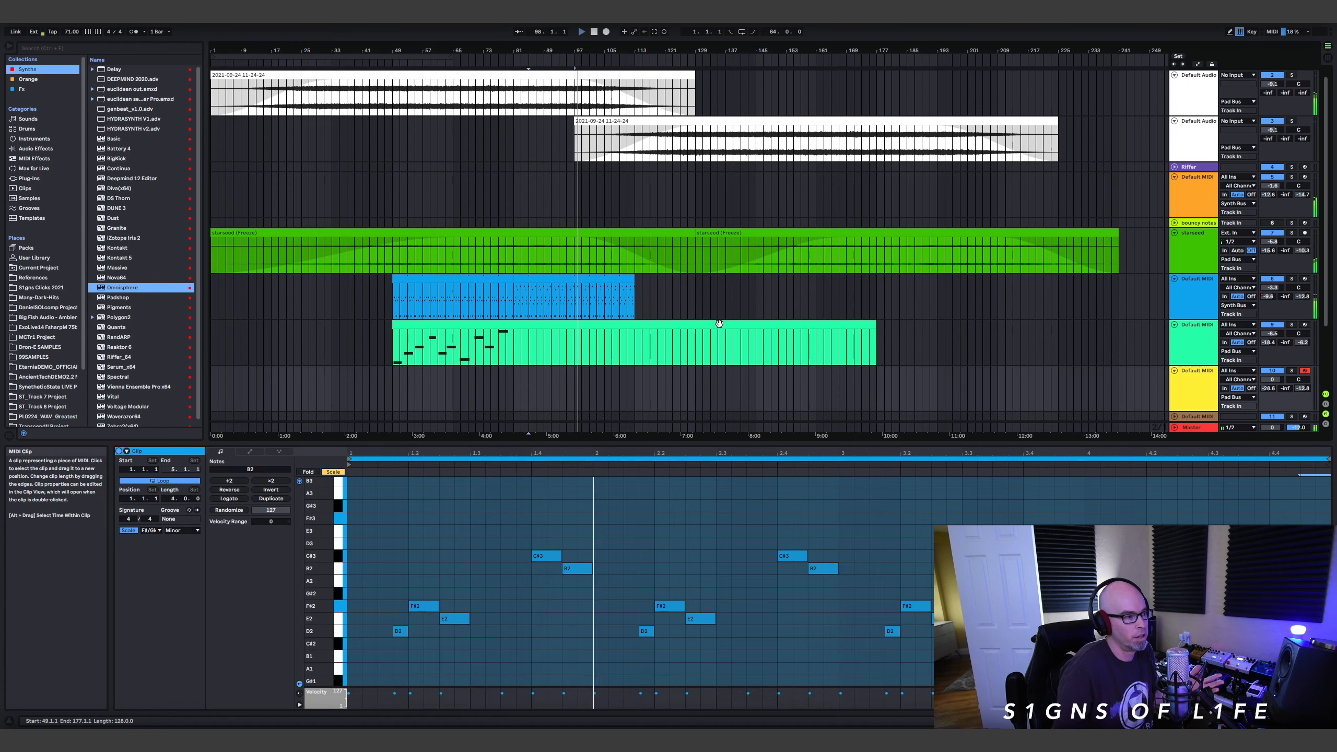
{"action": "left_click", "coordinate": [1183, 292]}
{"action": "key", "text": "shift+Tab"}
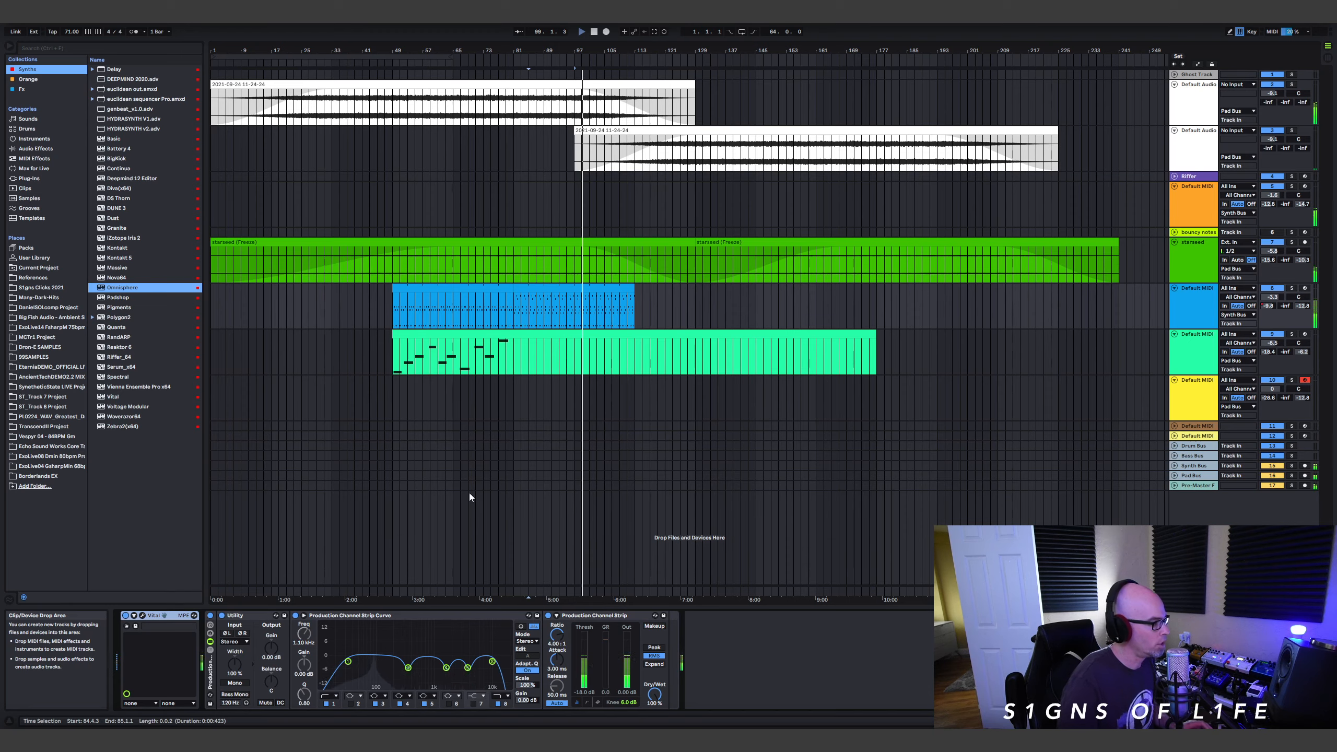
{"action": "left_click", "coordinate": [141, 618]}
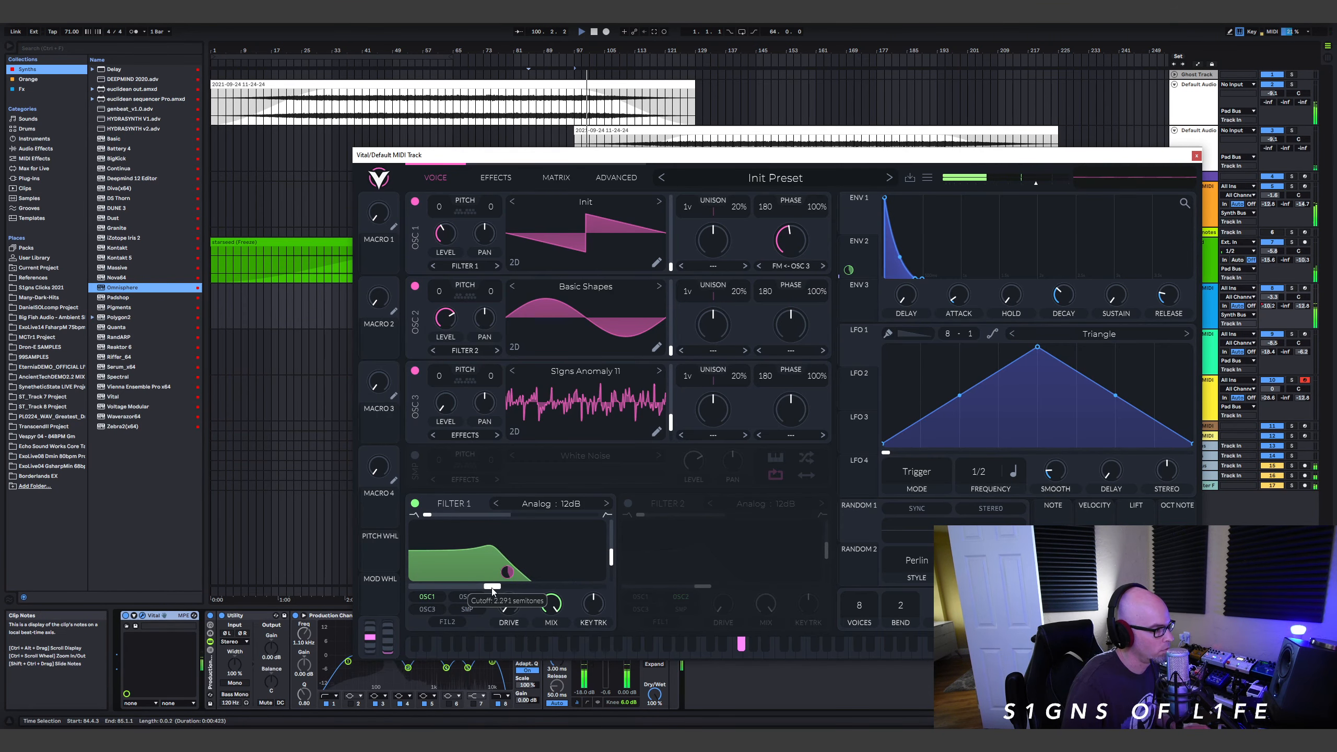
{"action": "left_click_drag", "start_coordinate": [491, 587], "coordinate": [489, 588]}
{"action": "key", "text": "space"}
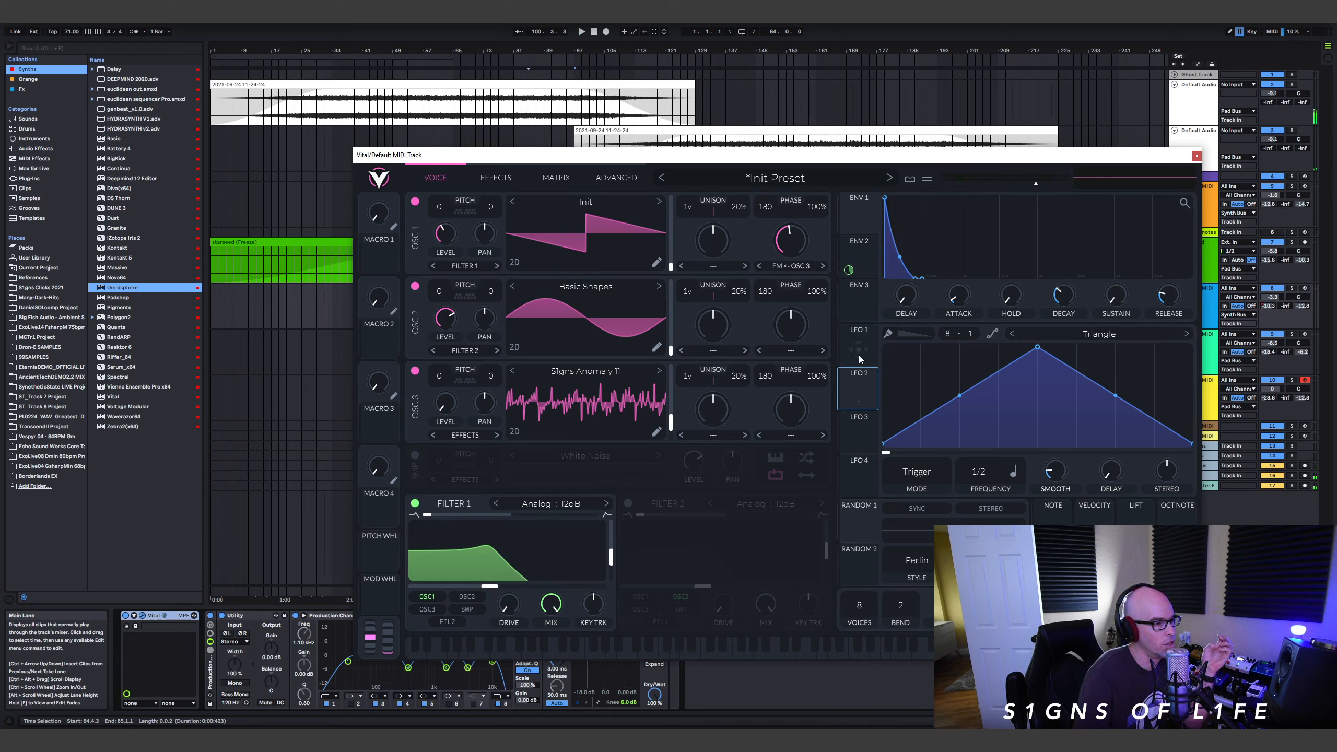
Give Vital's LFO 1 the Sin shape from the LFO preset browser.
{"action": "left_click", "coordinate": [1057, 333]}
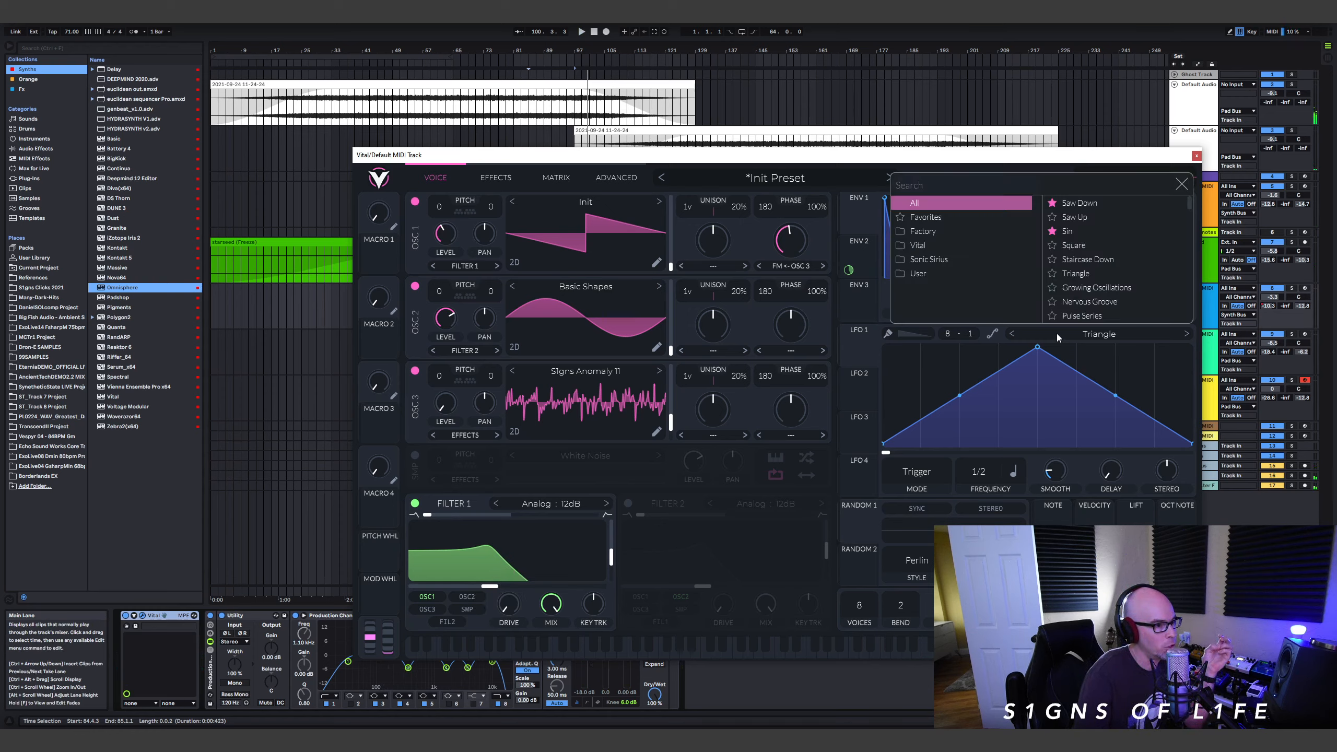
{"action": "left_click", "coordinate": [921, 275]}
{"action": "left_click", "coordinate": [921, 232]}
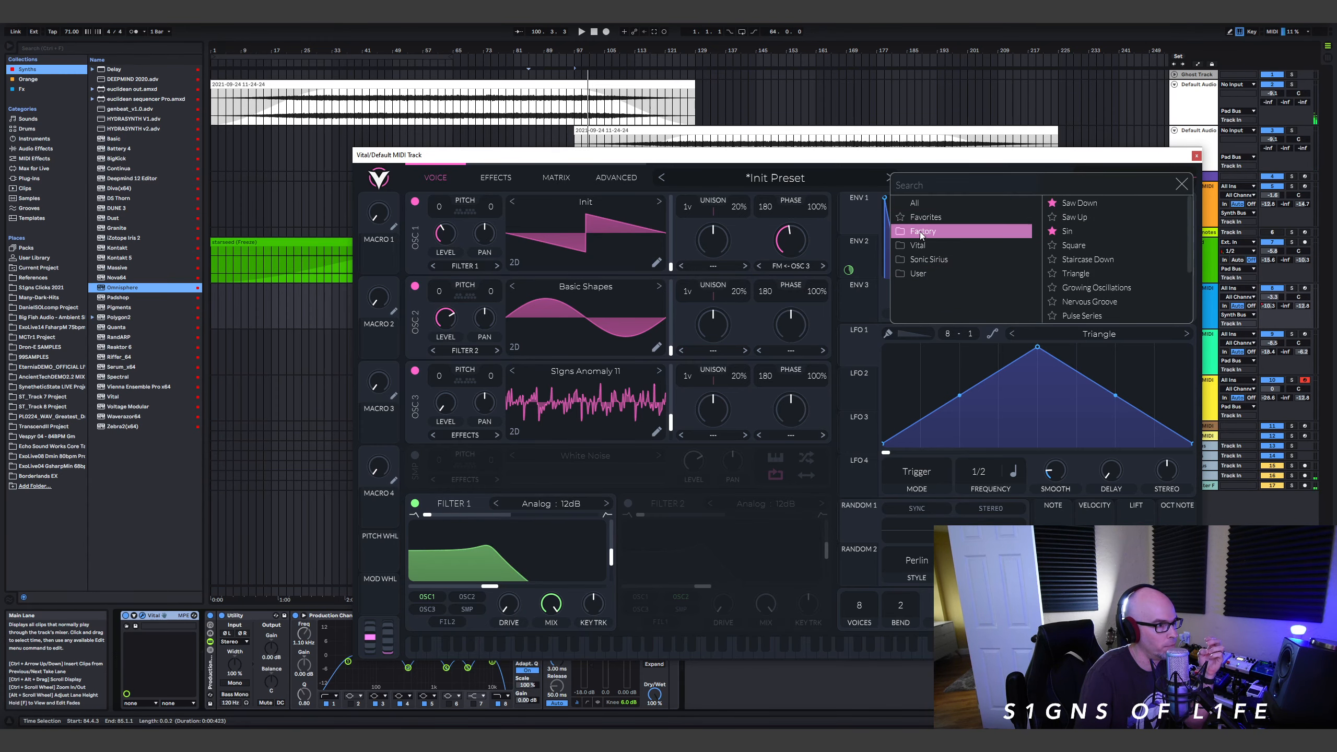
{"action": "key", "text": "alt+Tab"}
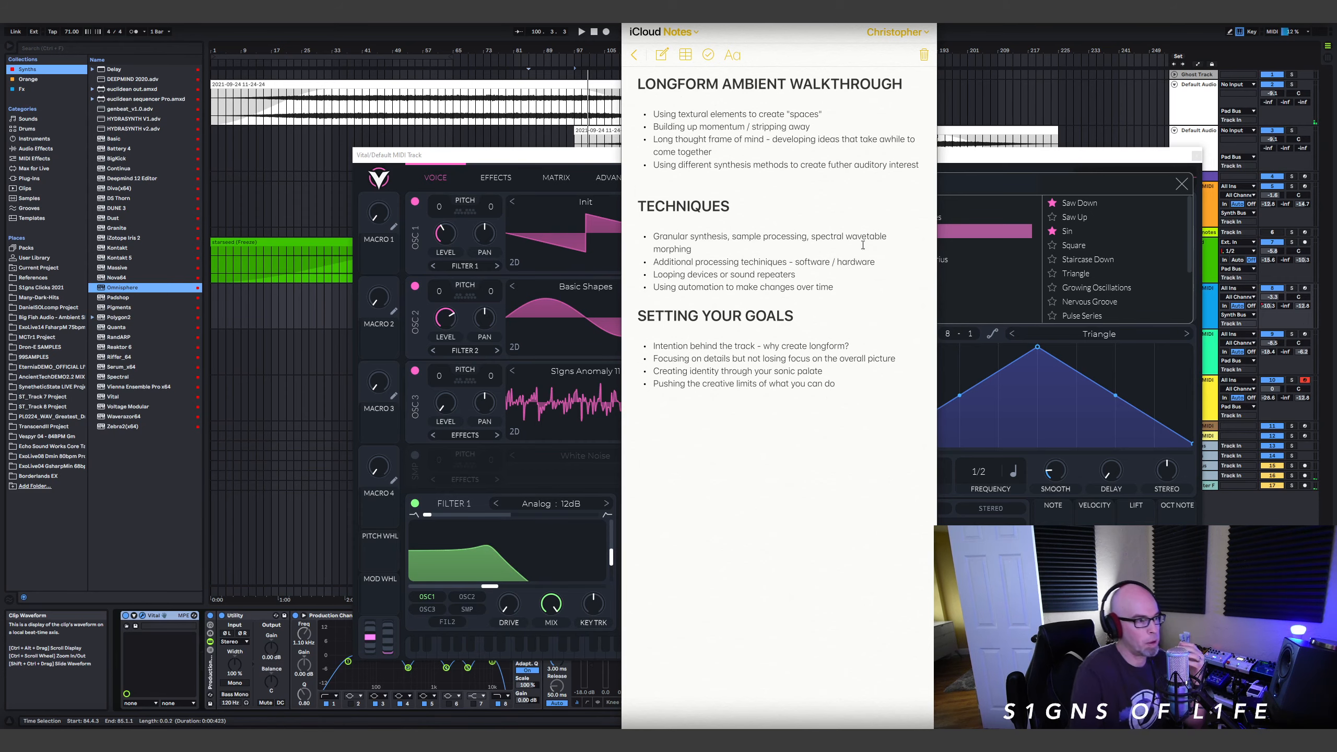
{"action": "left_click", "coordinate": [995, 158]}
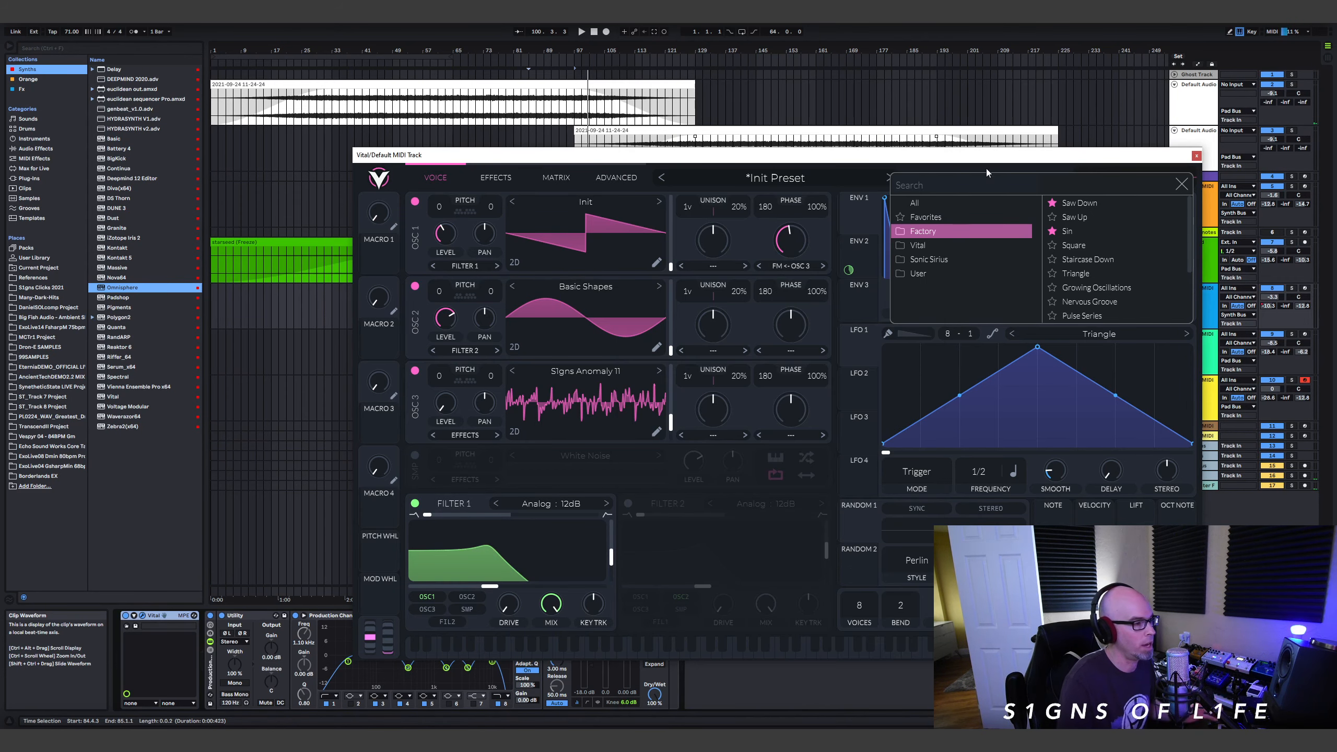
{"action": "left_click", "coordinate": [1087, 234]}
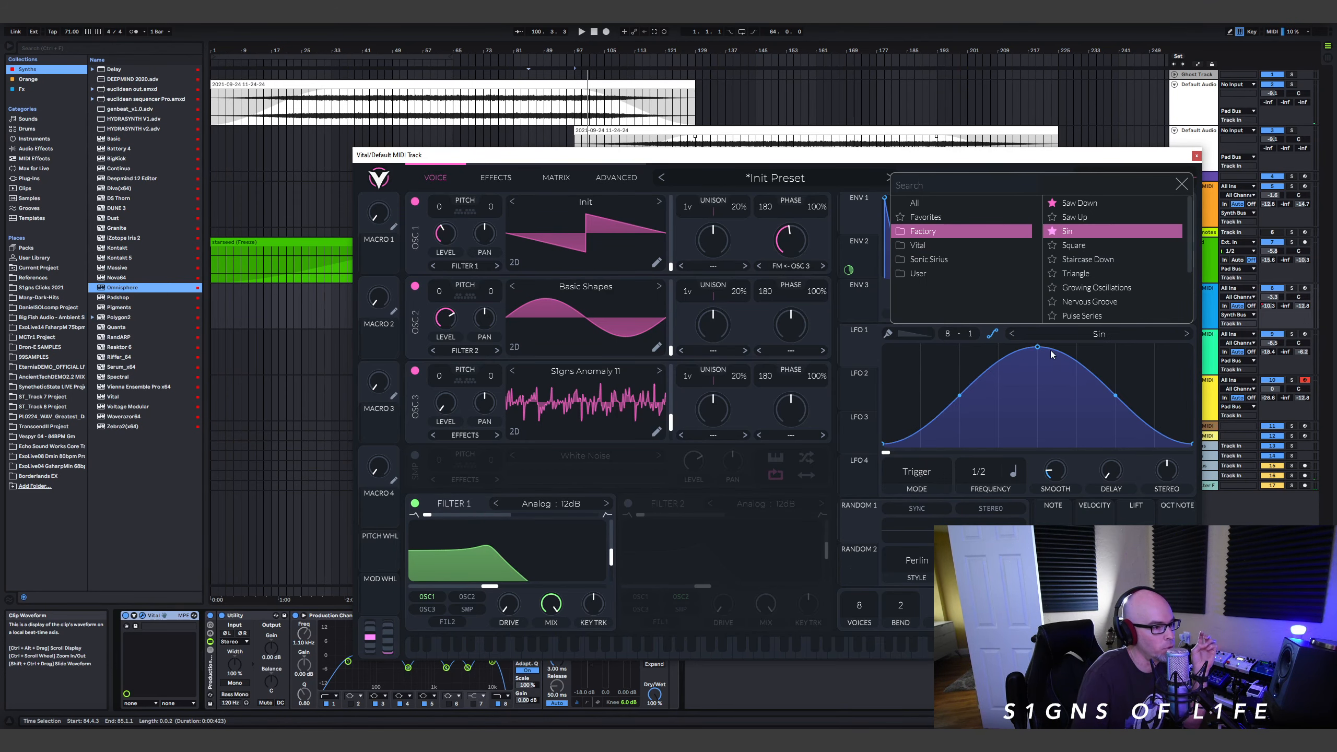
Set LFO 1 to Sync mode with a frequency of 16/1 and close the LFO preset browser.
{"action": "left_click", "coordinate": [884, 473]}
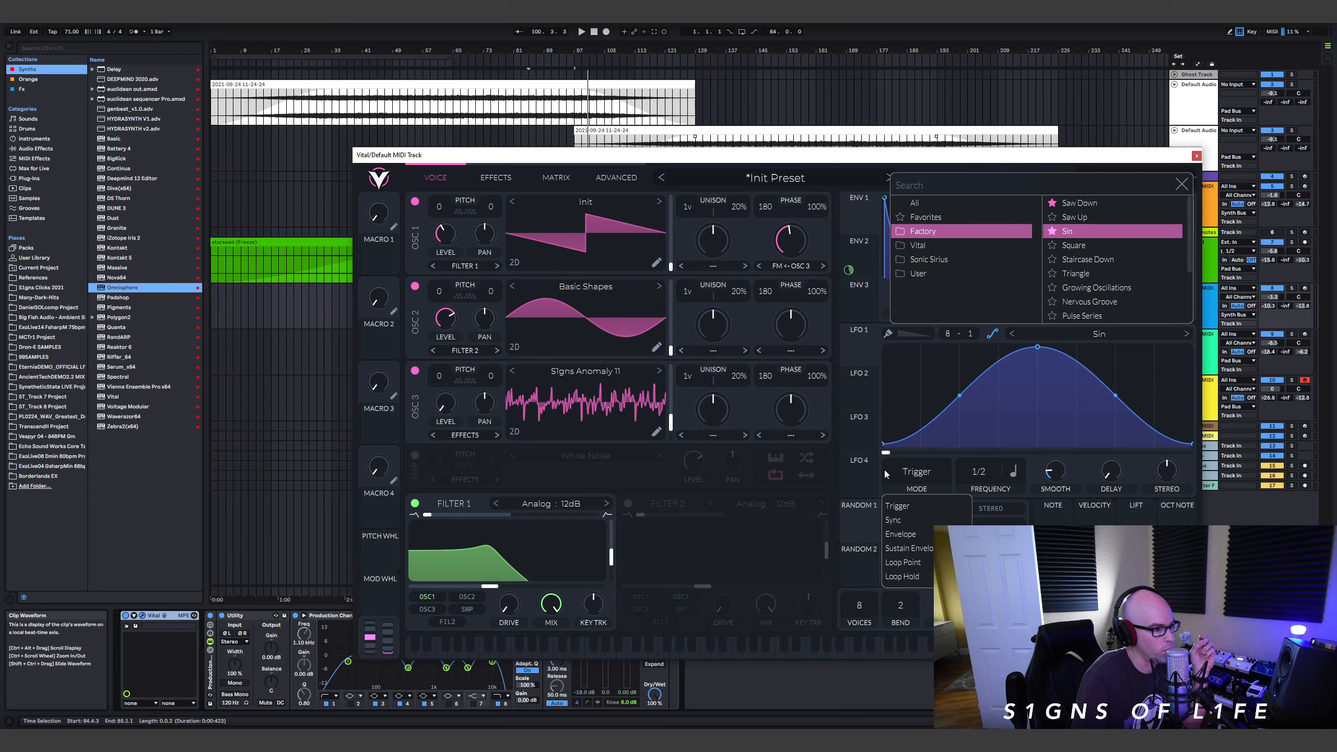
{"action": "left_click", "coordinate": [921, 522]}
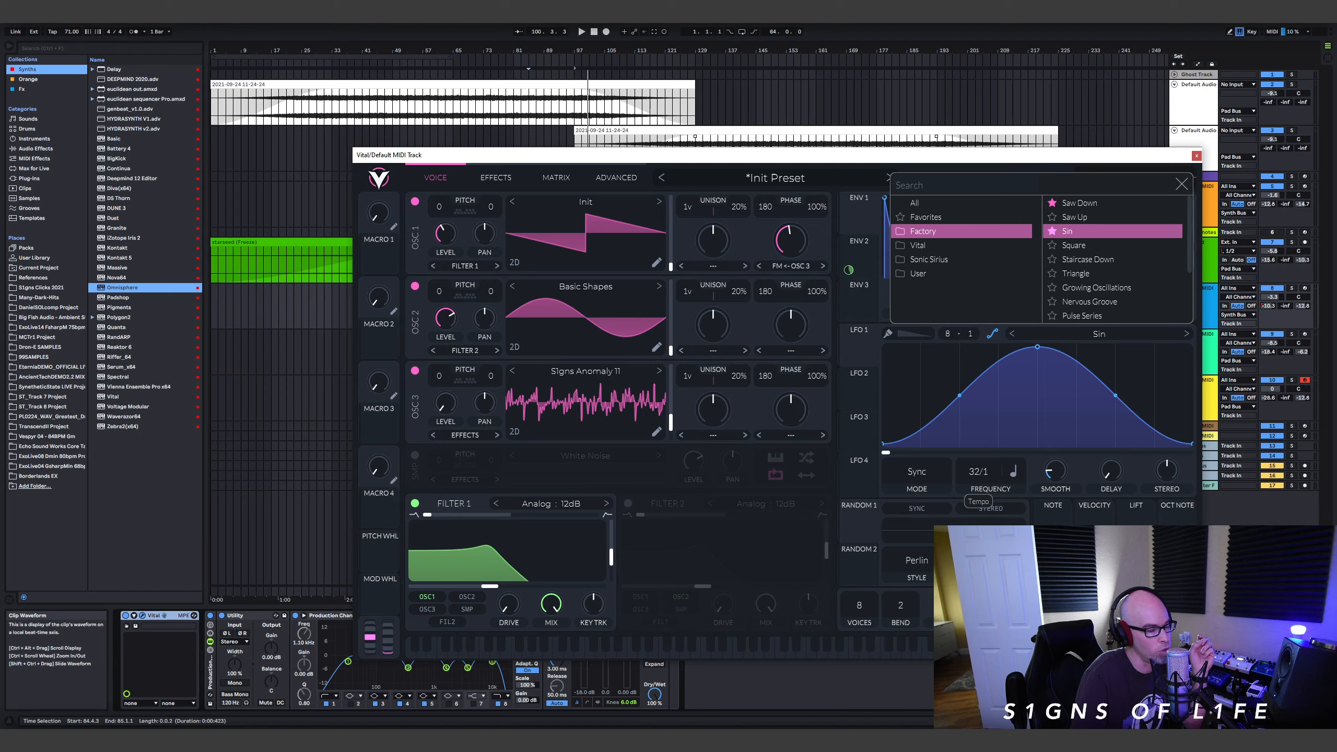
{"action": "left_click", "coordinate": [1182, 184]}
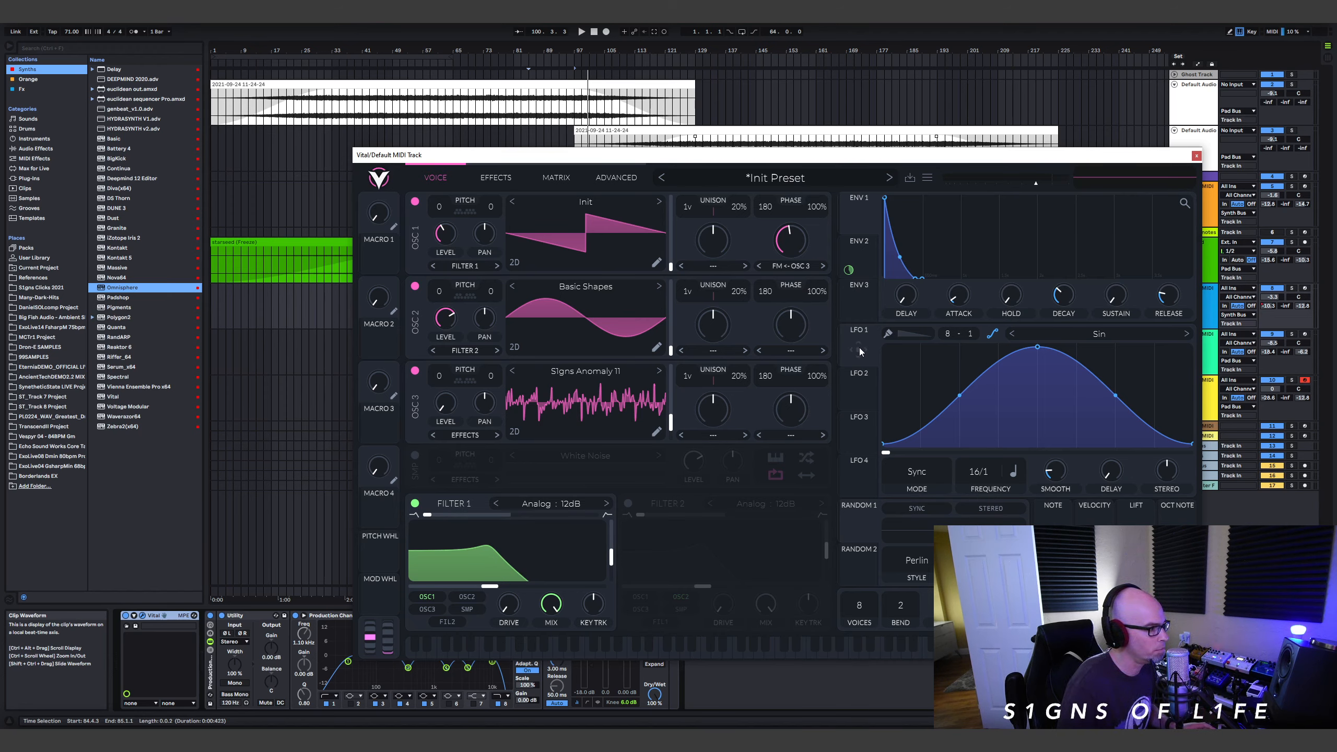
Modulate Filter 1's cutoff with LFO 1, lowering the base cutoff and adjusting the modulation amount during playback.
{"action": "left_click_drag", "start_coordinate": [859, 347], "coordinate": [489, 585]}
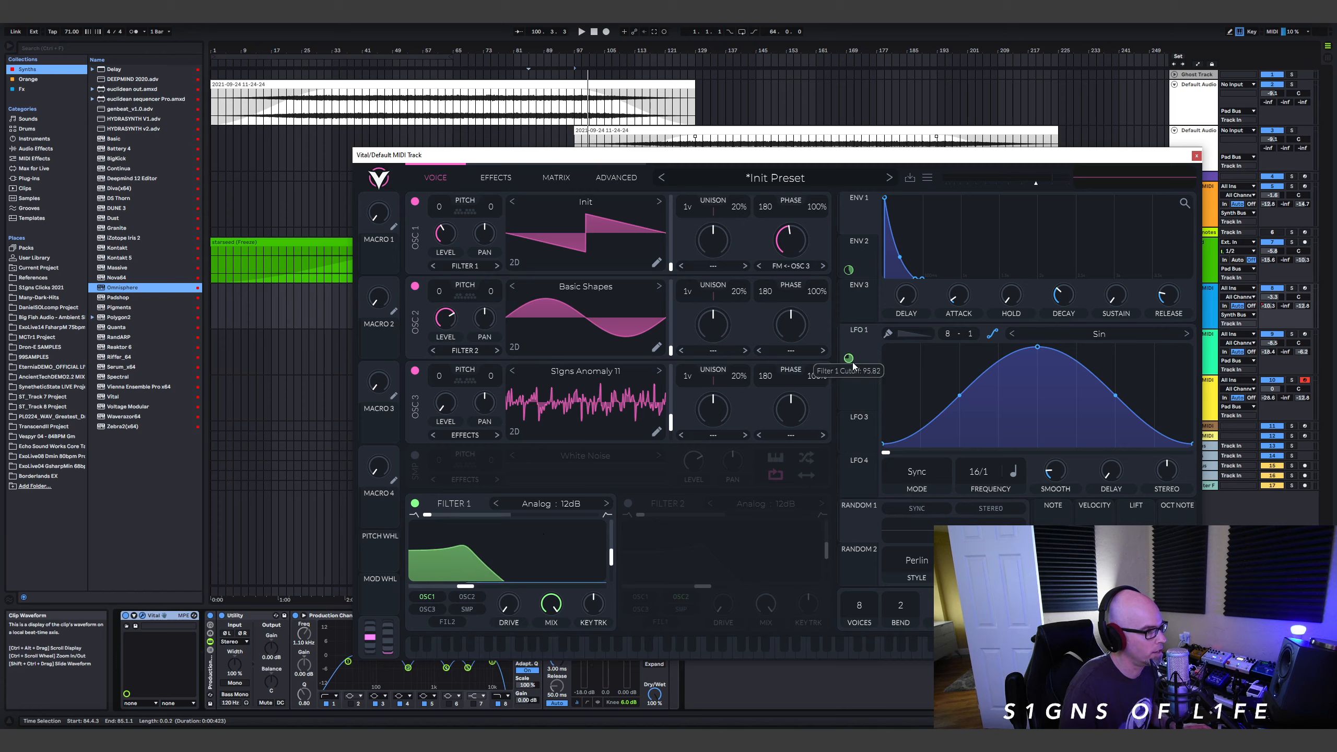
{"action": "key", "text": "space"}
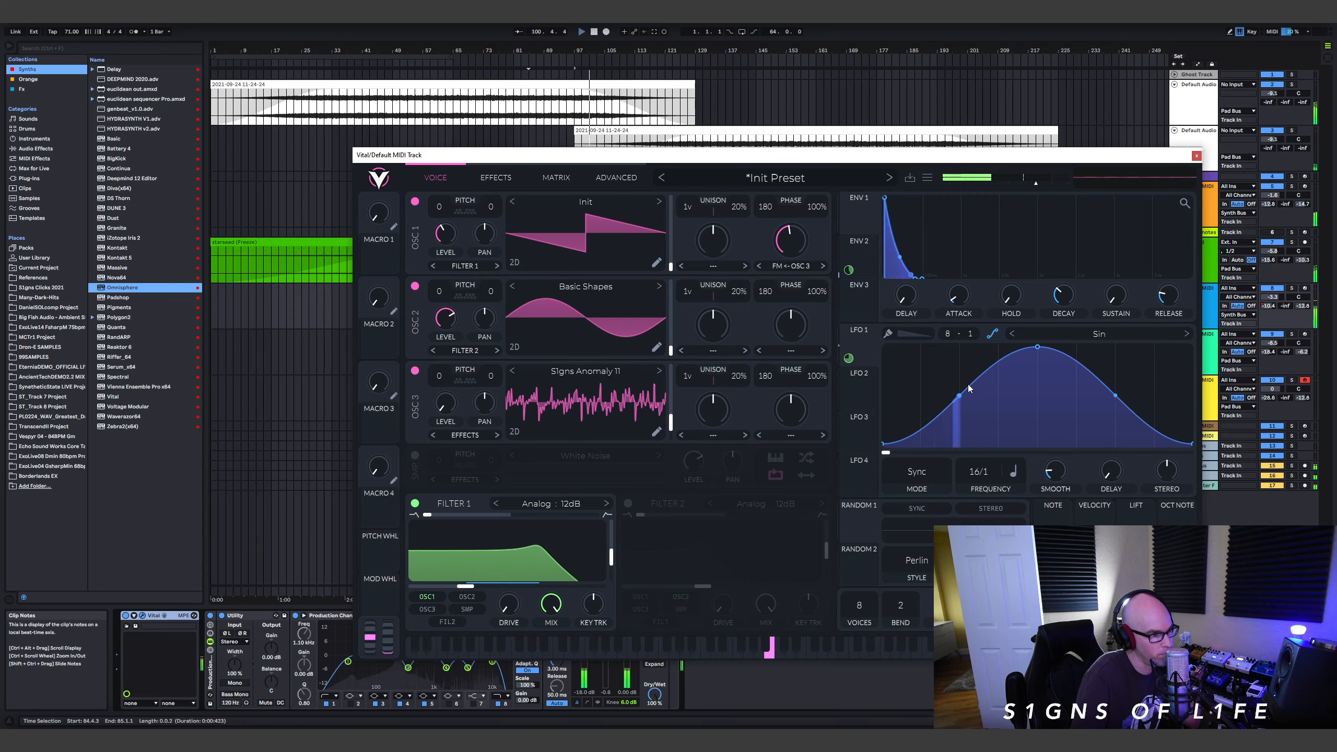
{"action": "left_click_drag", "start_coordinate": [849, 359], "coordinate": [848, 381]}
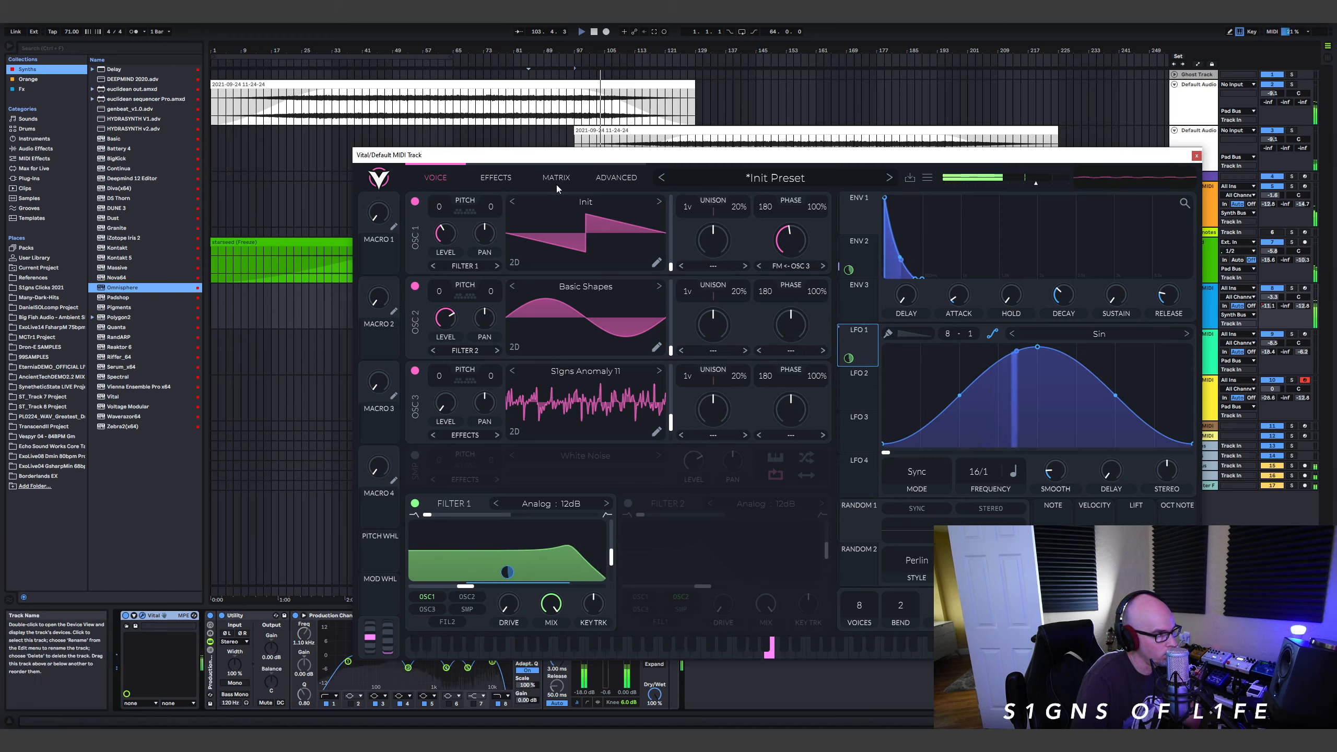
Enable Vital's Compressor effect in Multiband mode and return to the voice settings.
{"action": "left_click", "coordinate": [495, 183]}
{"action": "left_click", "coordinate": [414, 251]}
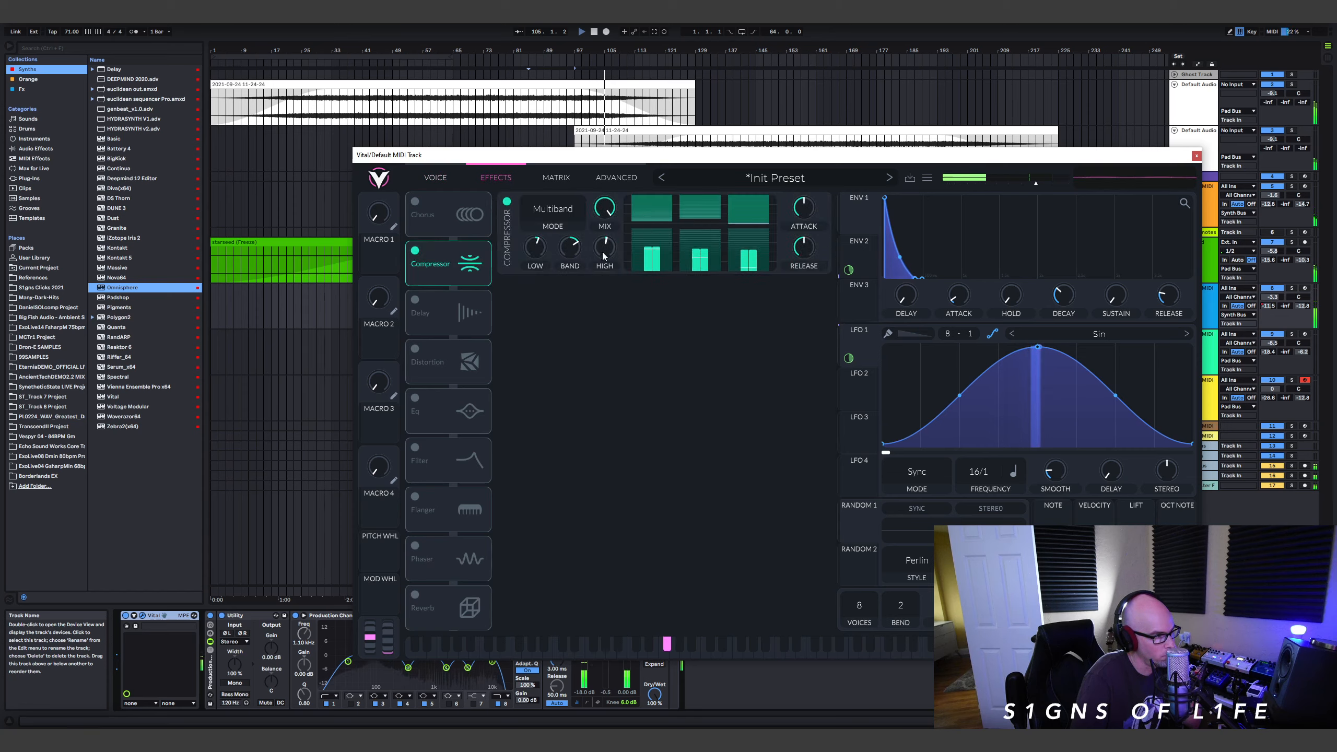
{"action": "left_click", "coordinate": [436, 182]}
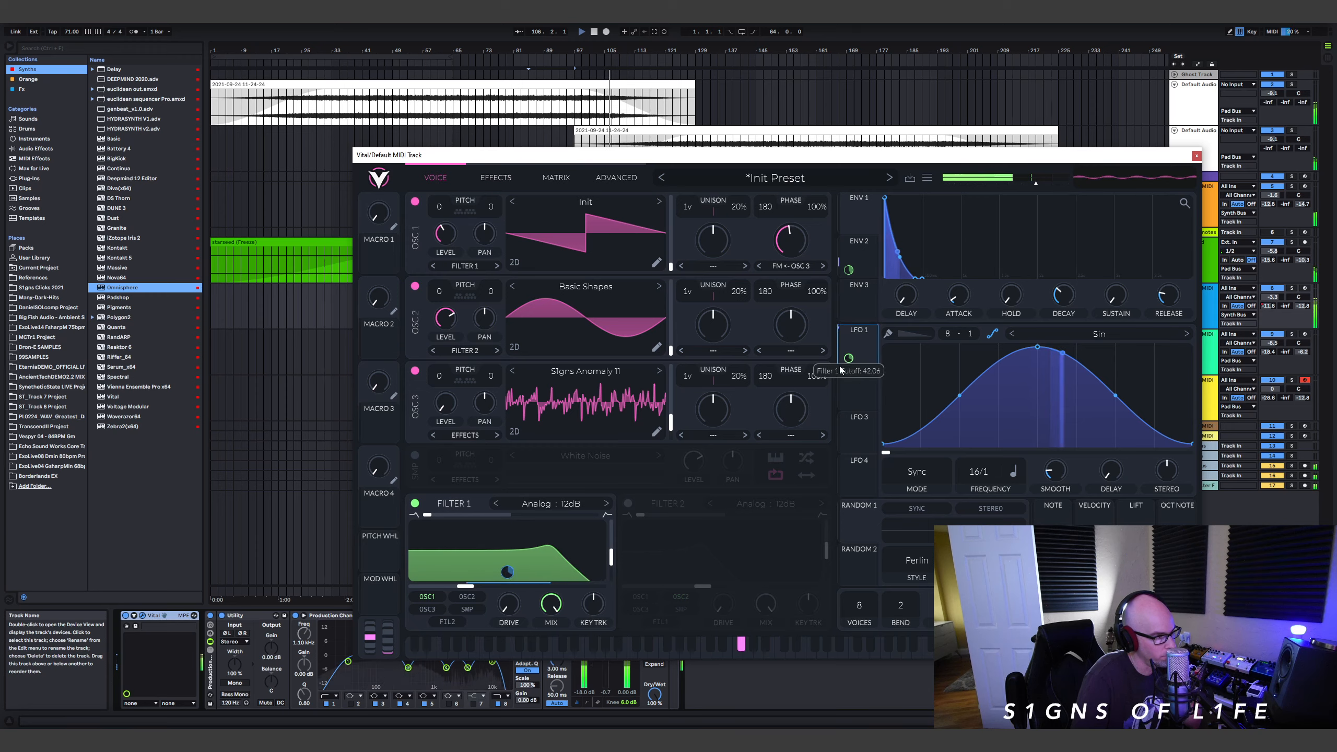
Lower oscillator 1's FM amount from OSC 3 in Vital and close the plug-in window.
{"action": "left_click_drag", "start_coordinate": [784, 253], "coordinate": [795, 284]}
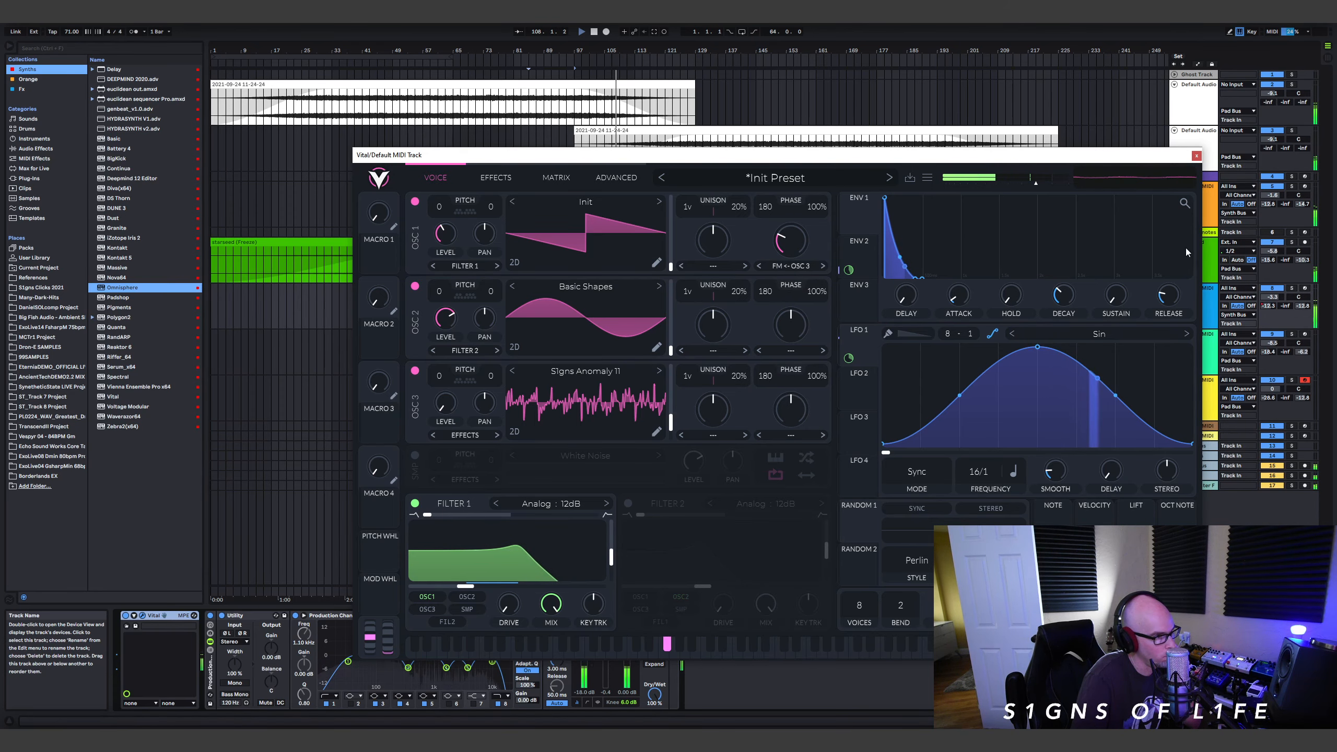
{"action": "left_click", "coordinate": [1197, 155]}
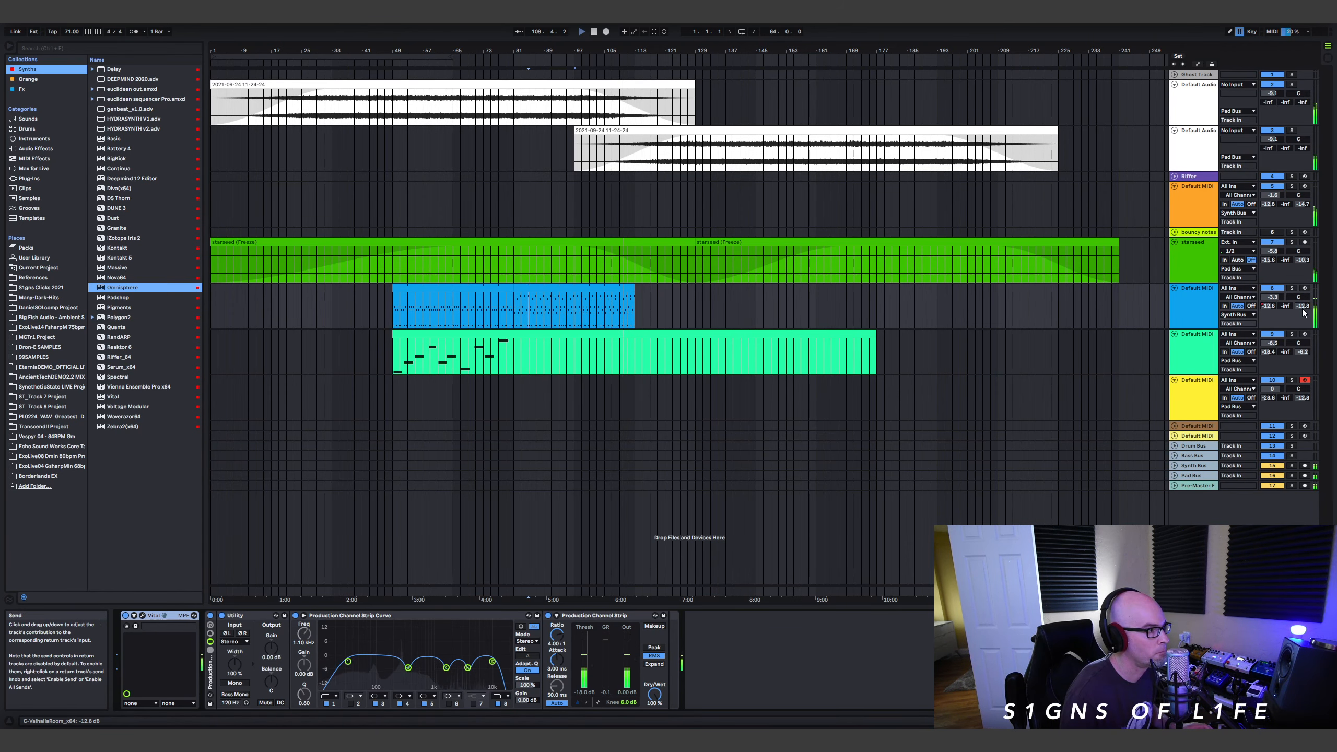
Raise the blue track's ValhallaRoom send and make the blue track's lane much taller.
{"action": "left_click_drag", "start_coordinate": [1304, 328], "coordinate": [1301, 310]}
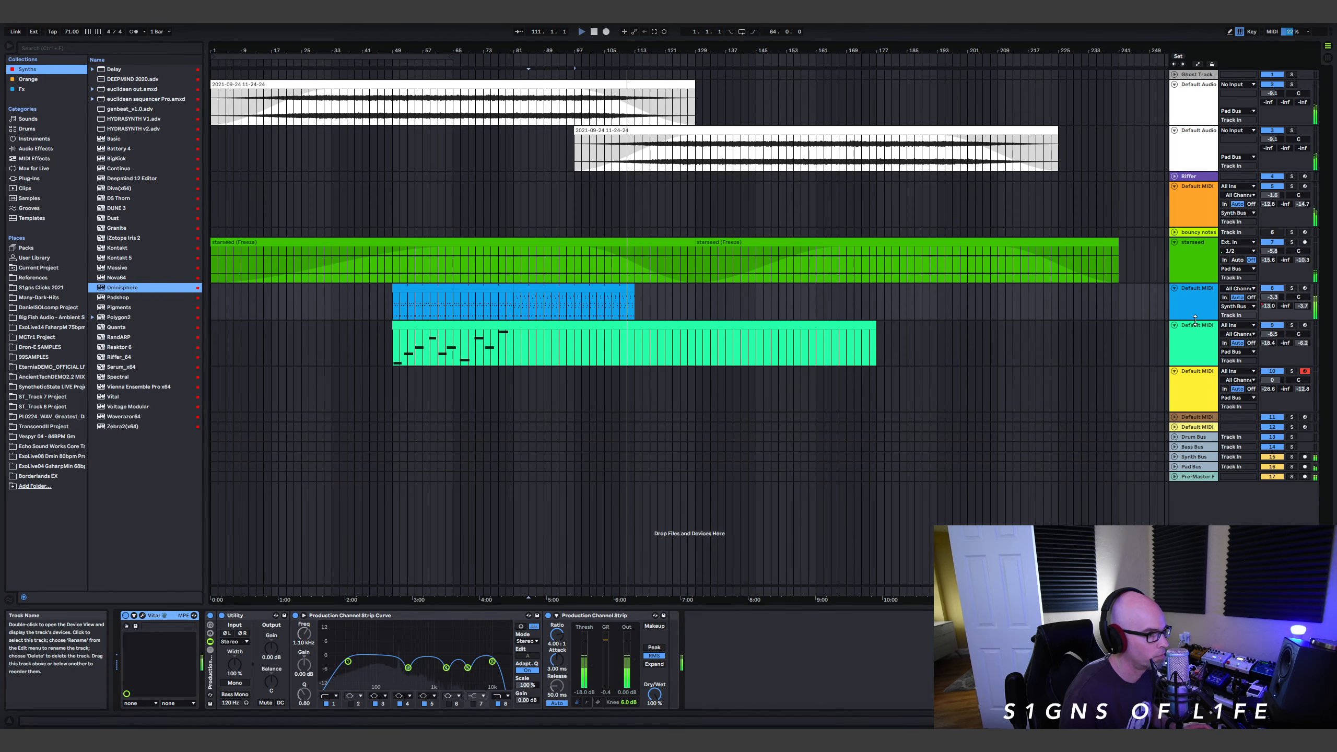
{"action": "left_click_drag", "start_coordinate": [1215, 316], "coordinate": [1214, 418]}
{"action": "mouse_move", "coordinate": [1302, 305]}
{"action": "left_mouse_down"}
{"action": "mouse_move", "coordinate": [1302, 324]}
{"action": "mouse_move", "coordinate": [1302, 302]}
{"action": "left_mouse_up"}
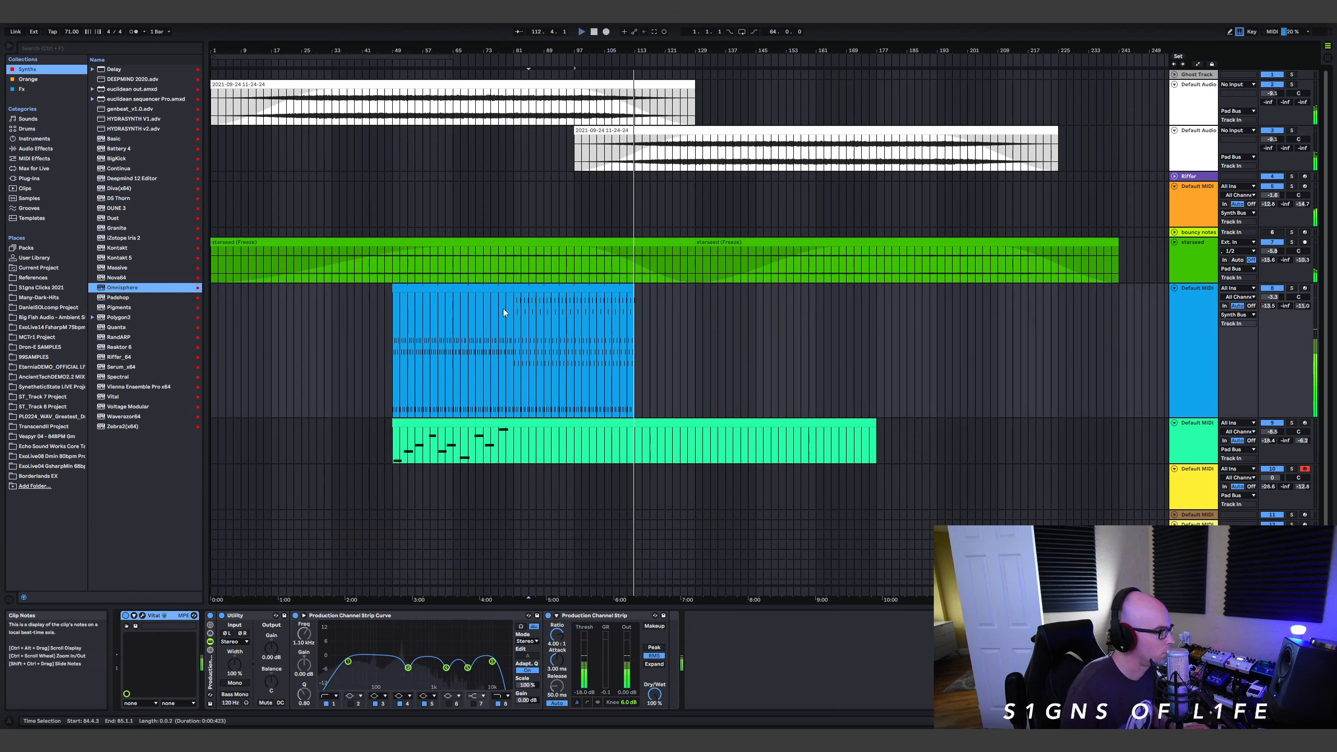
Copy the blue sequence's opening 16 bars to bar 113, then duplicate the whole 80-bar sequence directly after itself.
{"action": "key", "text": "space"}
{"action": "left_click", "coordinate": [393, 311]}
{"action": "left_click_drag", "start_coordinate": [401, 289], "coordinate": [663, 311]}
{"action": "key", "text": "ctrl+z"}
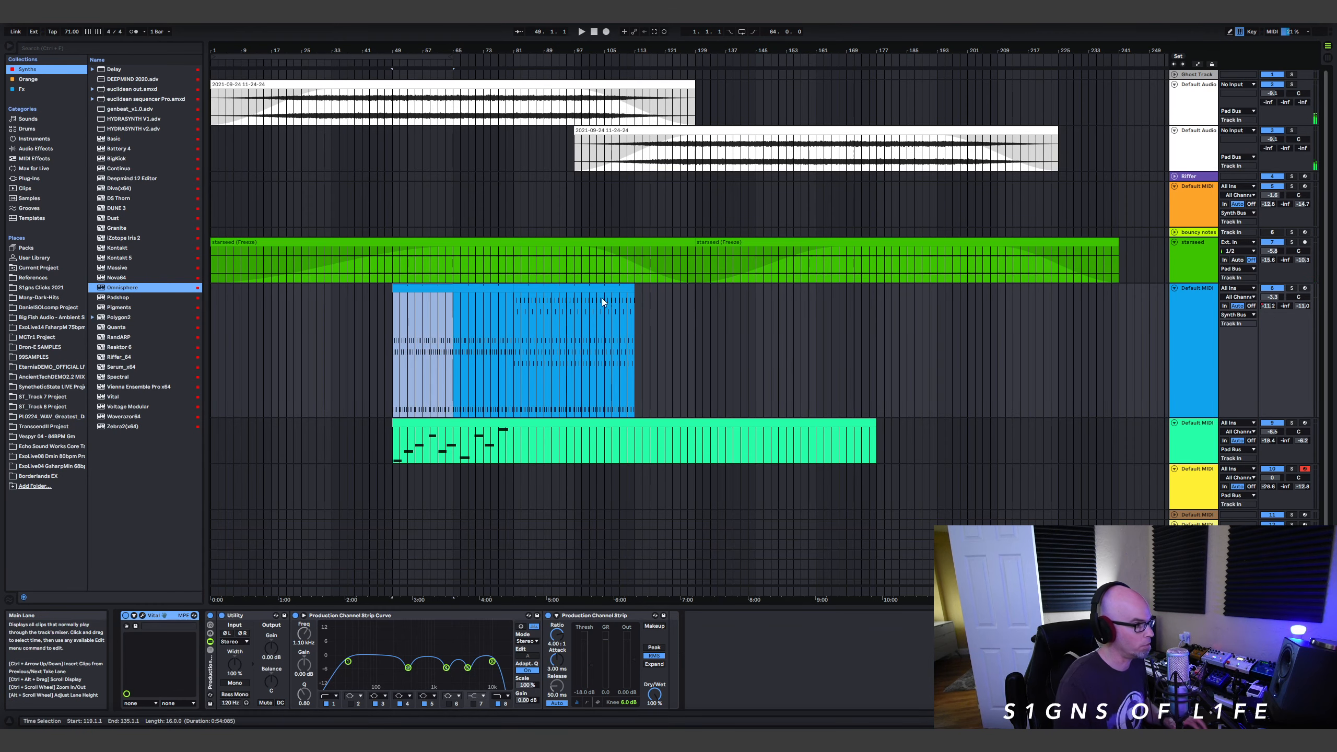
{"action": "left_click", "coordinate": [503, 289]}
{"action": "left_click_drag", "start_coordinate": [503, 289], "coordinate": [684, 307]}
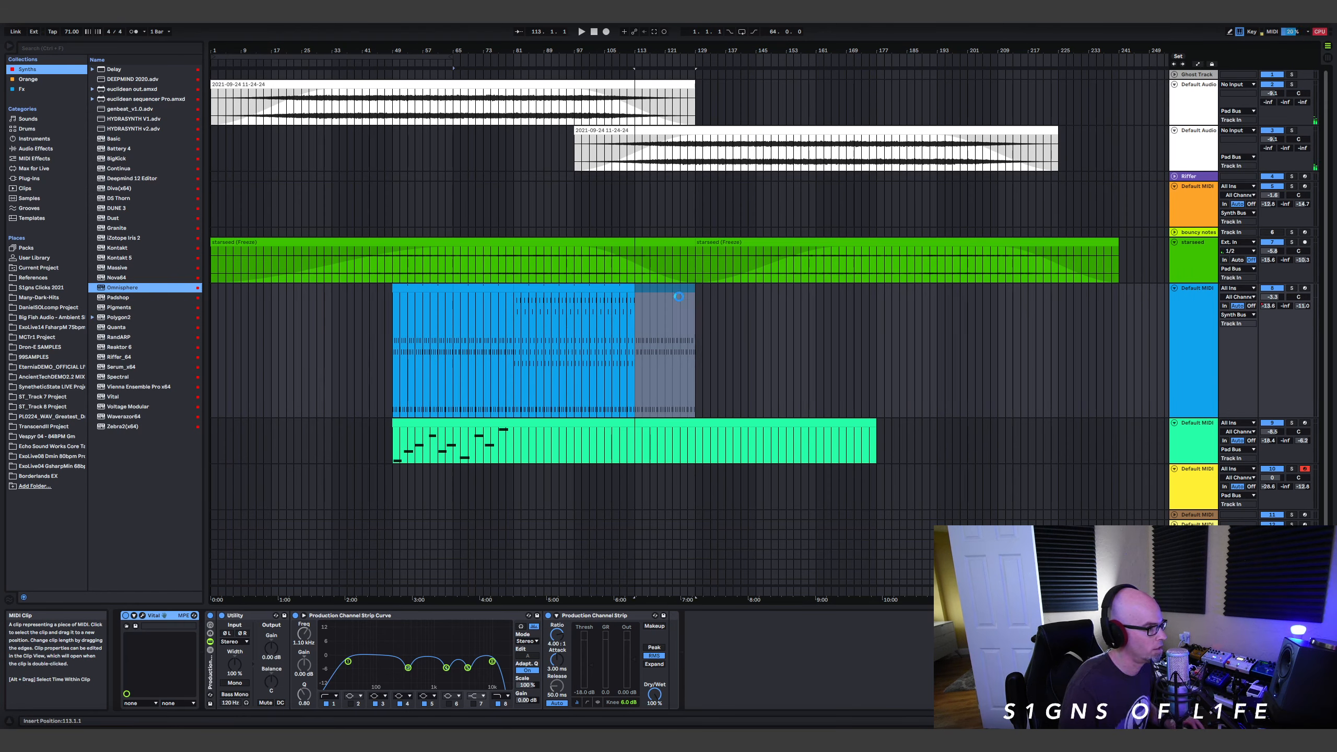
{"action": "key", "text": "space"}
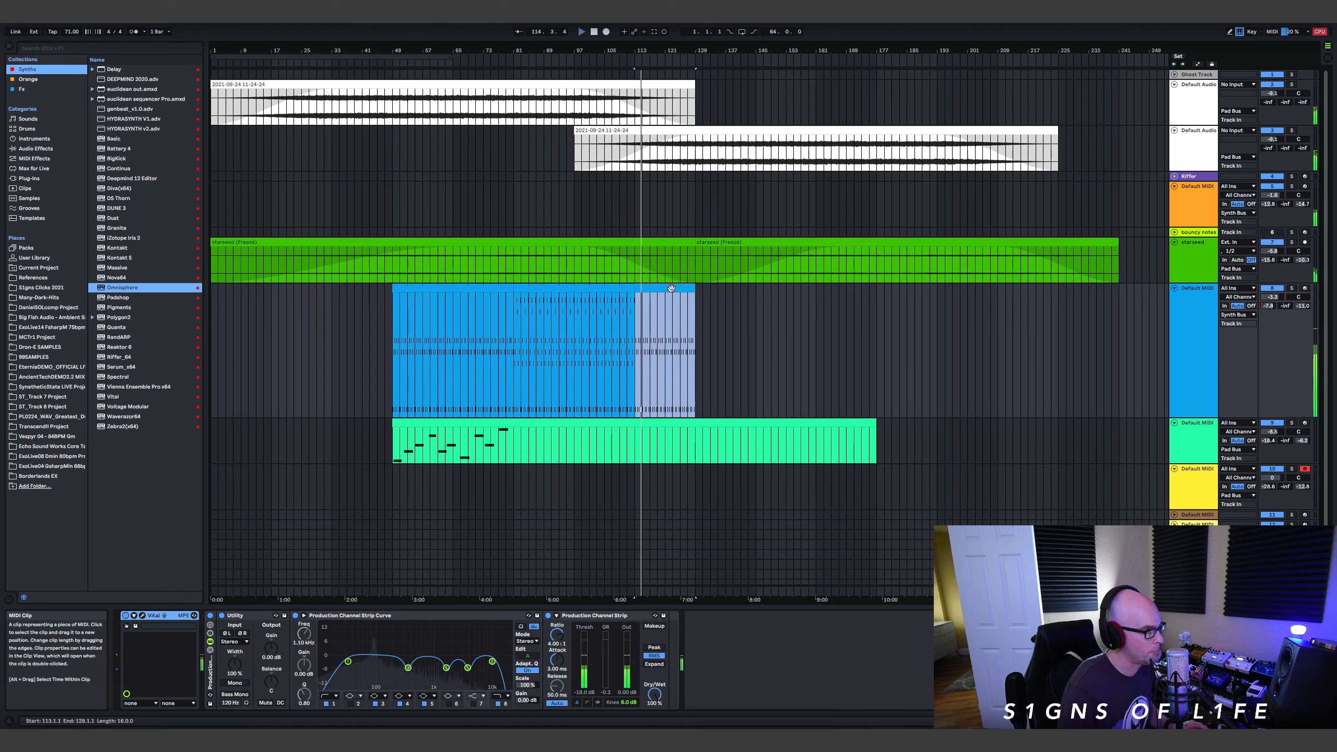
{"action": "left_click_drag", "start_coordinate": [698, 340], "coordinate": [402, 360]}
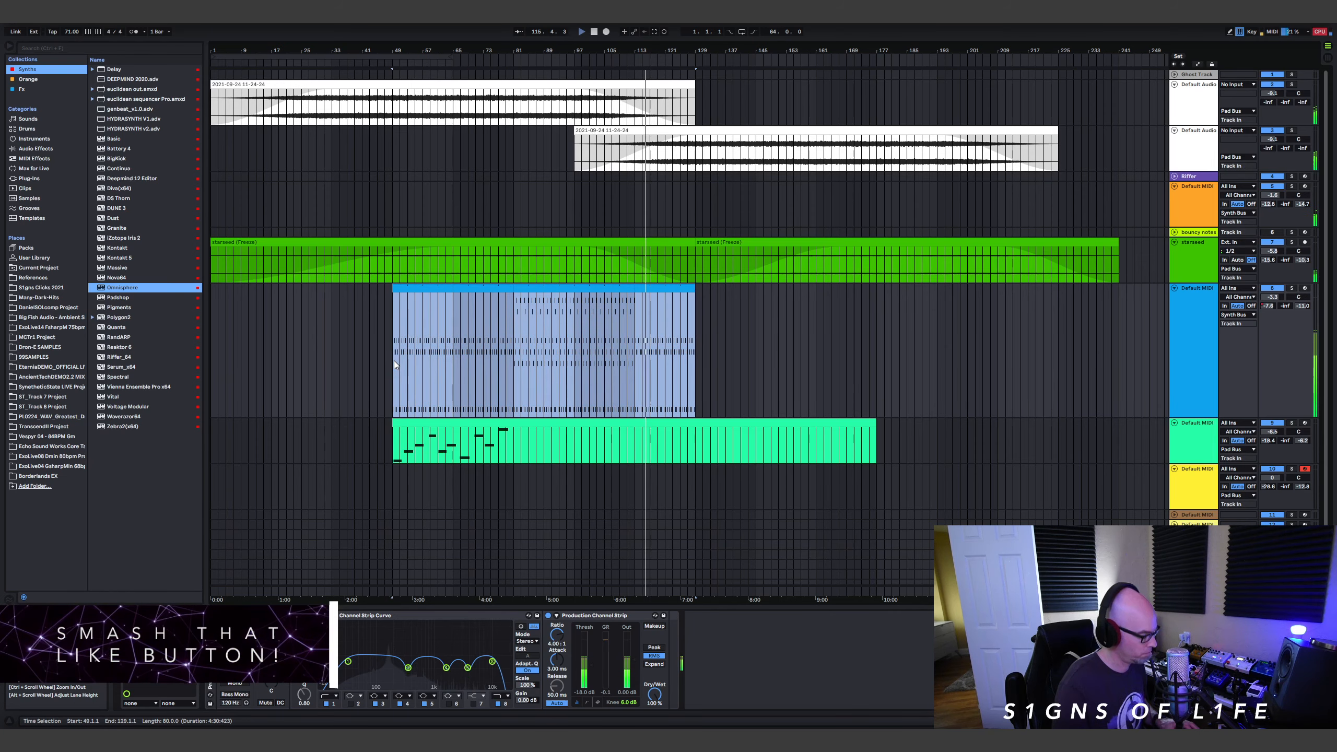
{"action": "key", "text": "ctrl+d"}
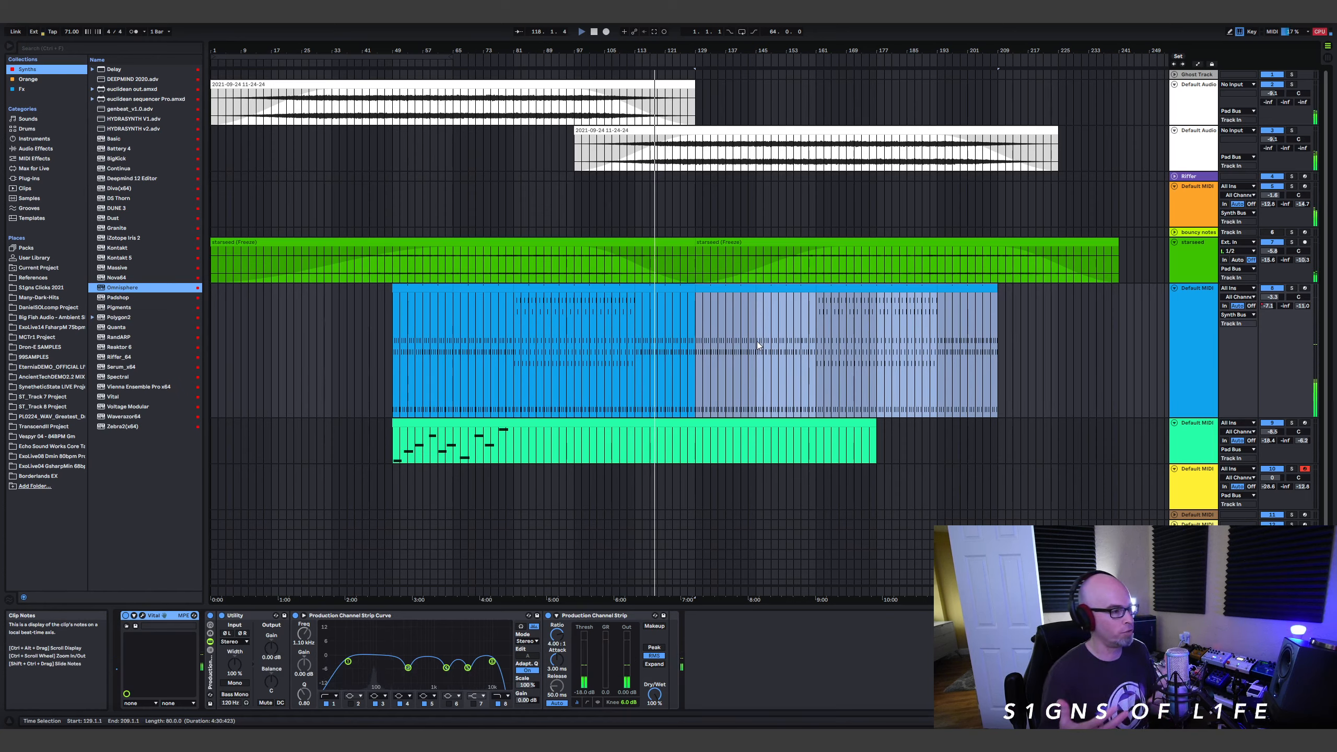
Create a 64-bar MIDI clip at bar 113 on the yellow Omnisphere track, enlarge its note editor and color the clip red.
{"action": "left_click", "coordinate": [1185, 479]}
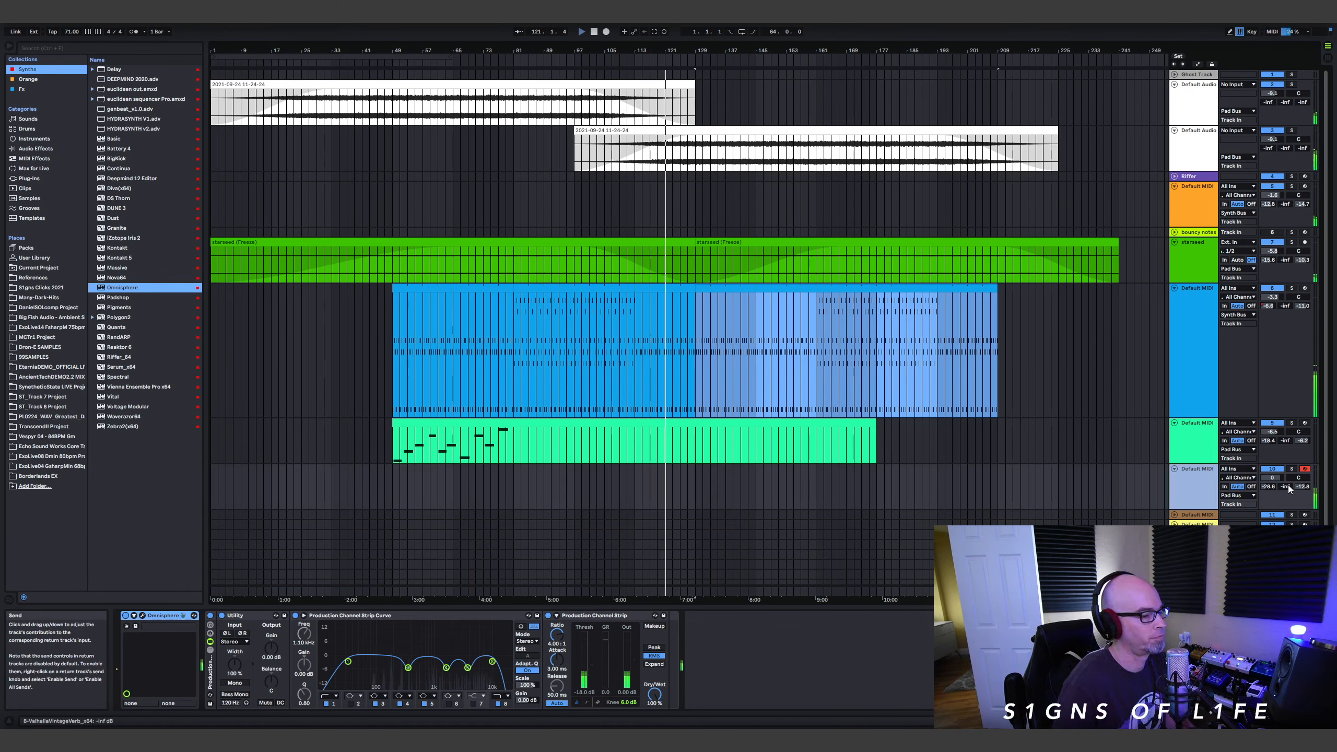
{"action": "left_click", "coordinate": [878, 496], "text": "shift"}
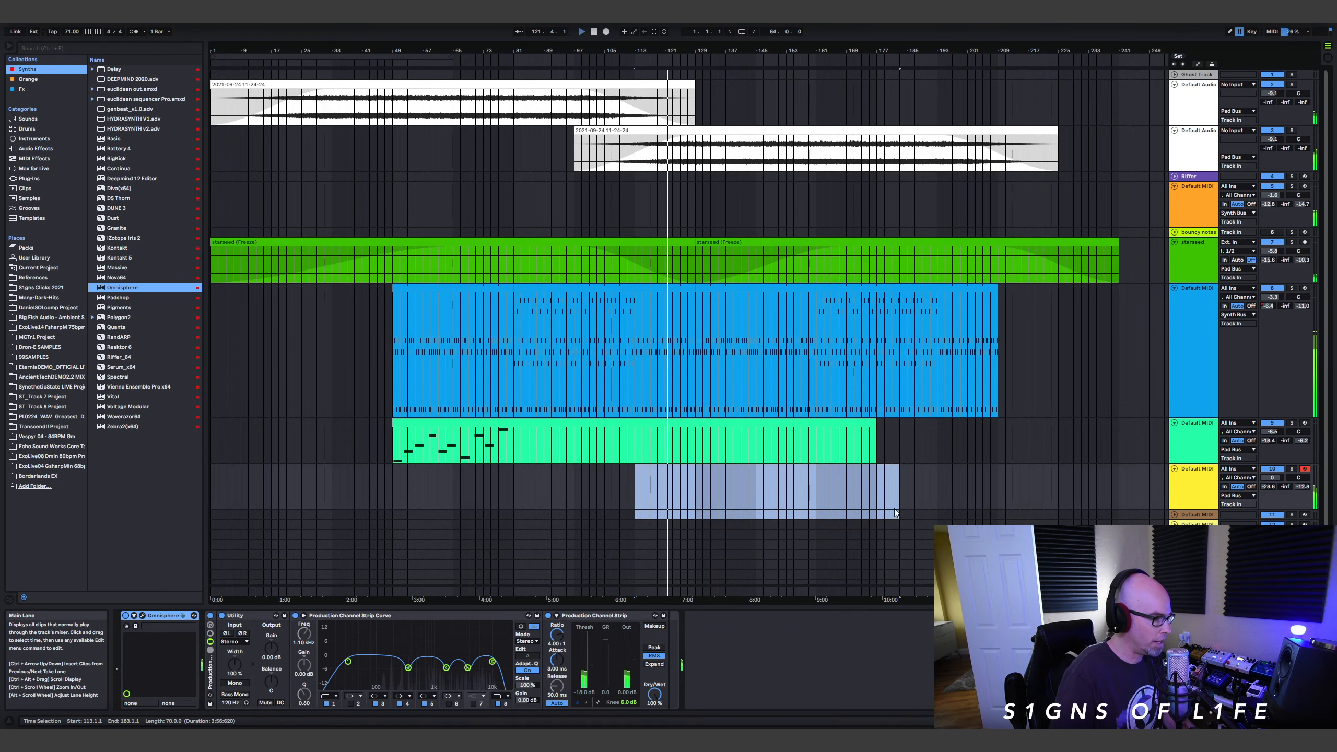
{"action": "key", "text": "ctrl+shift+m"}
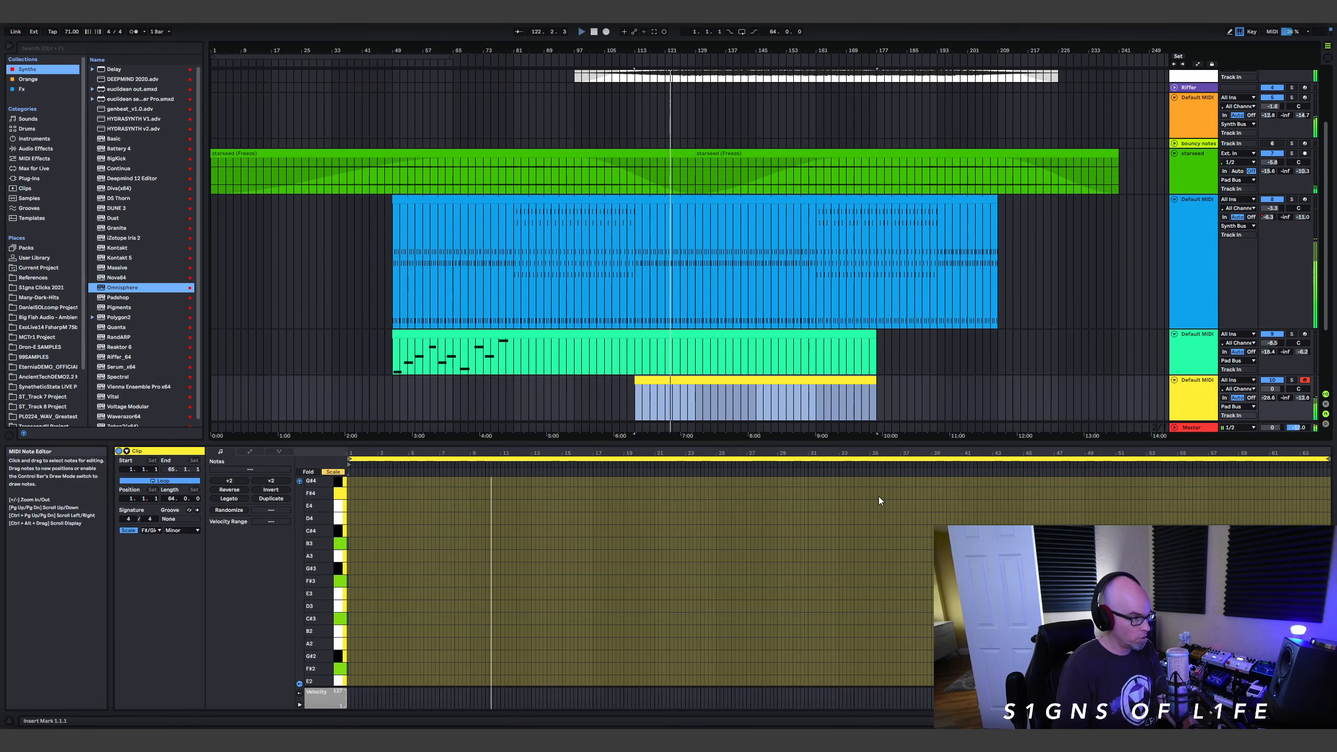
{"action": "left_click_drag", "start_coordinate": [742, 445], "coordinate": [740, 227]}
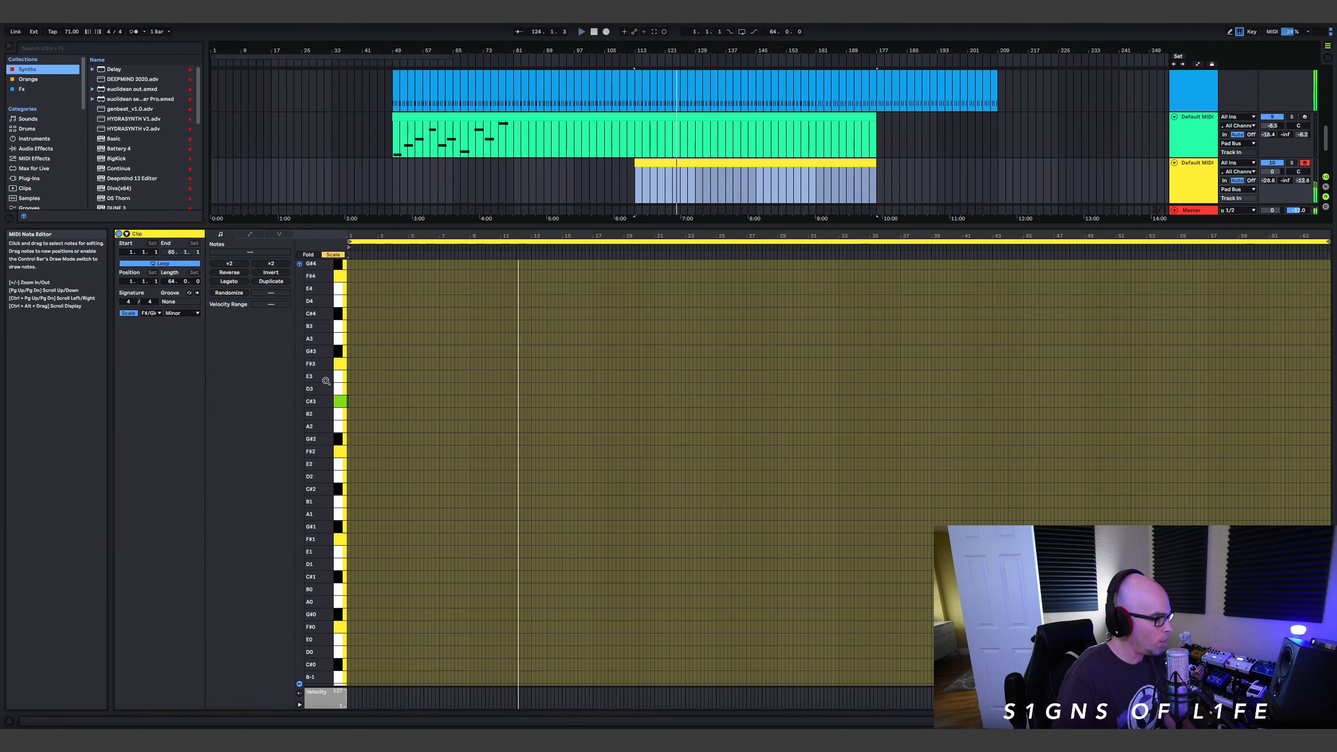
{"action": "right_click", "coordinate": [154, 234]}
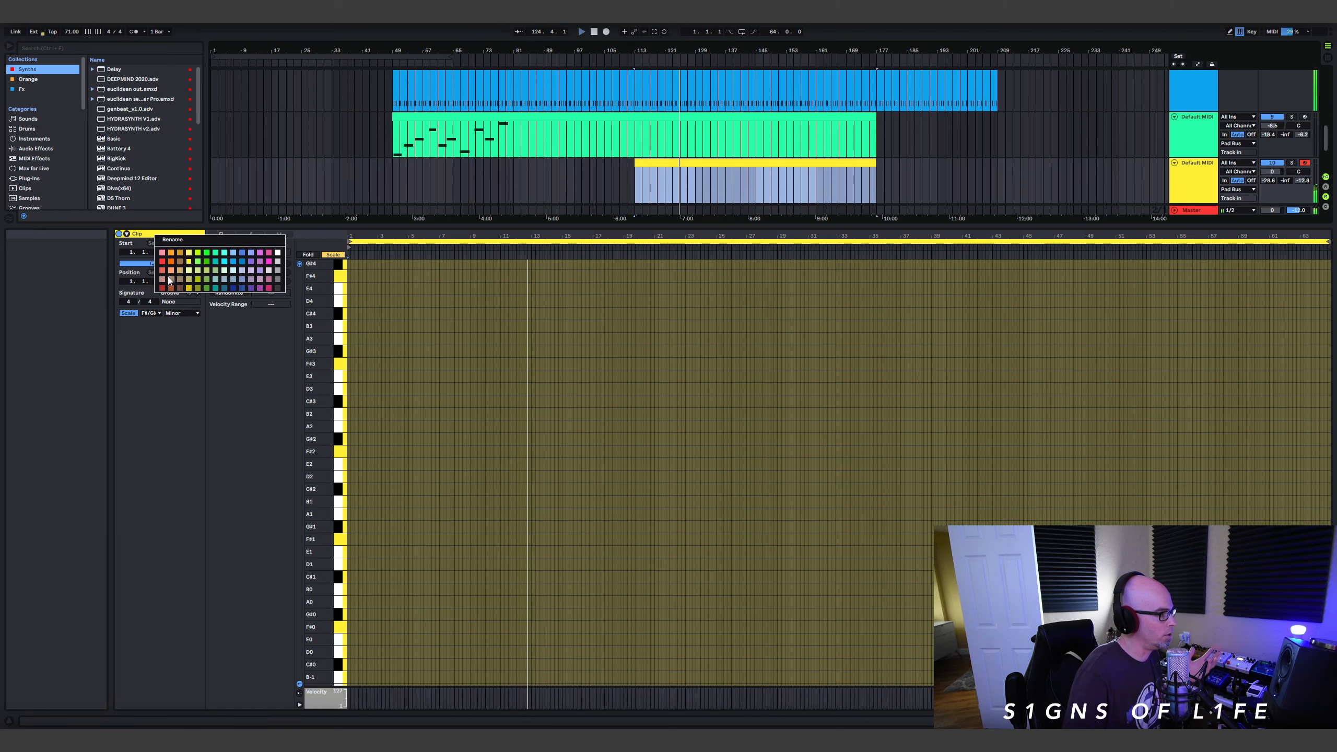
{"action": "left_click", "coordinate": [161, 262]}
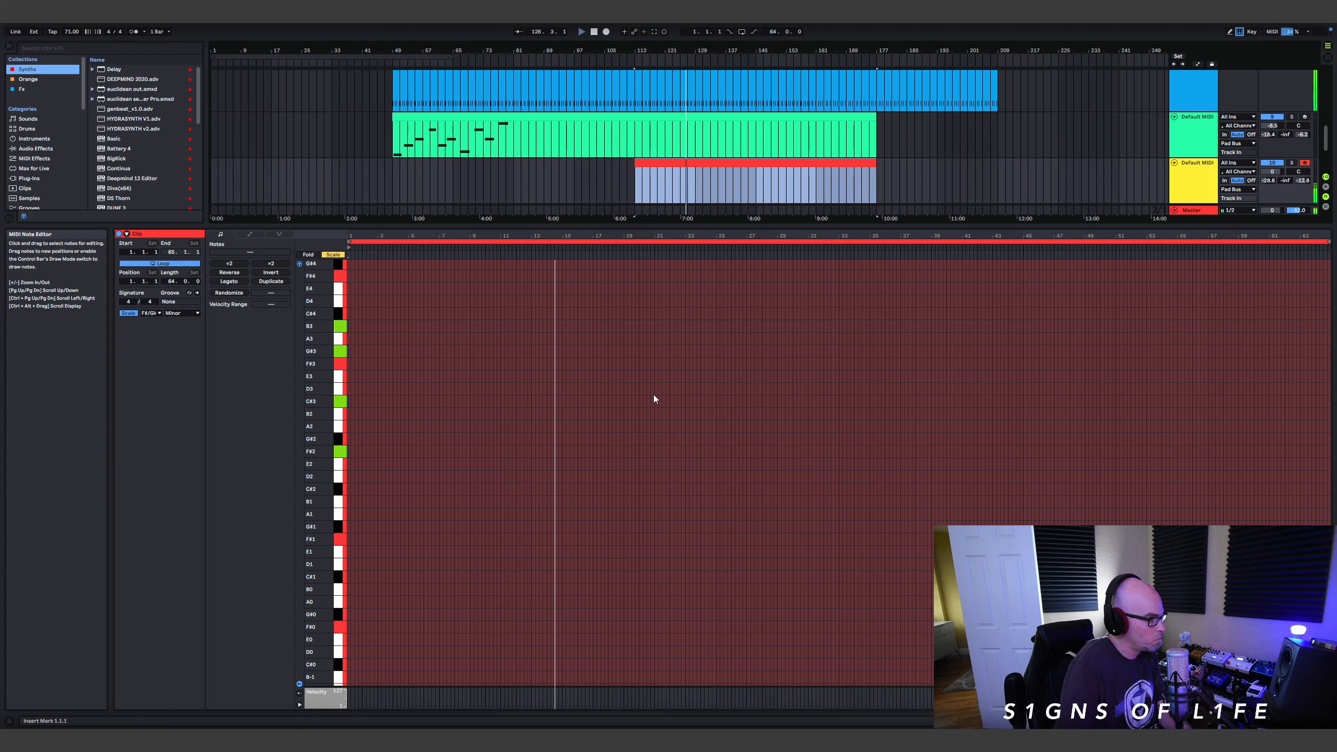
Turn the note grid off and step-enter a chord of F#2, F#3, G#3 and B3 about seven bars long, moving B3 to C#4 around bar 4.
{"action": "right_click", "coordinate": [457, 405]}
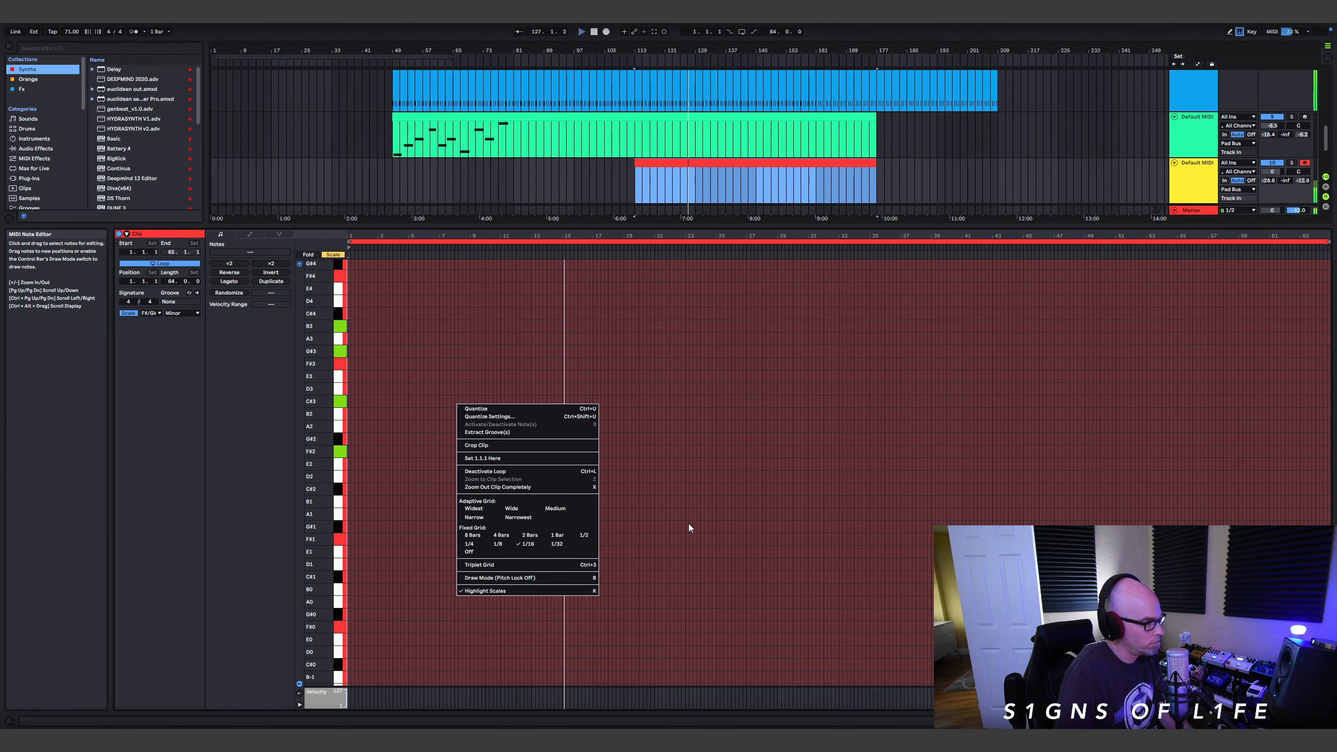
{"action": "left_click", "coordinate": [474, 552]}
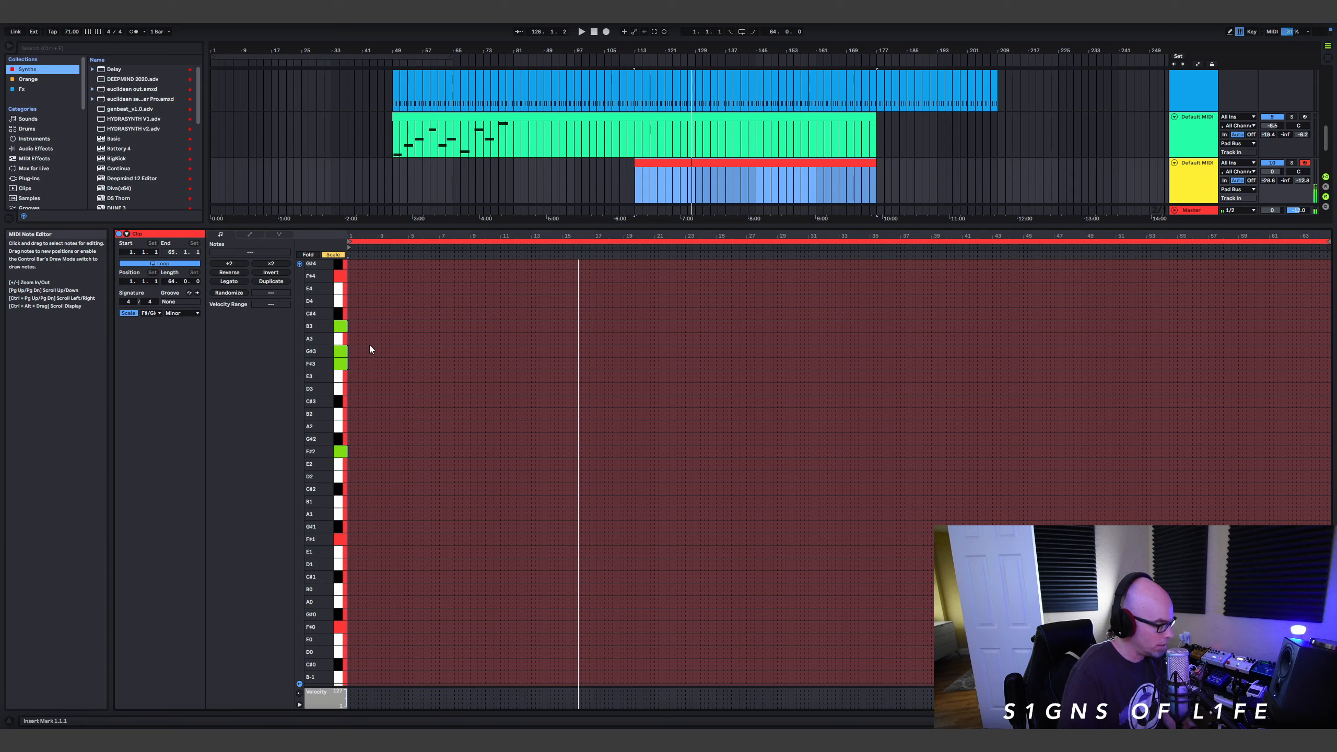
{"action": "key", "text": "Right"}
{"action": "key", "text": "Right"}
{"action": "key", "text": "Right"}
{"action": "key", "text": "Right"}
{"action": "key", "text": "Right"}
{"action": "key", "text": "Right"}
{"action": "key", "text": "Right"}
{"action": "key", "text": "Right"}
{"action": "key", "text": "Right"}
{"action": "key", "text": "Right"}
{"action": "key", "text": "Right"}
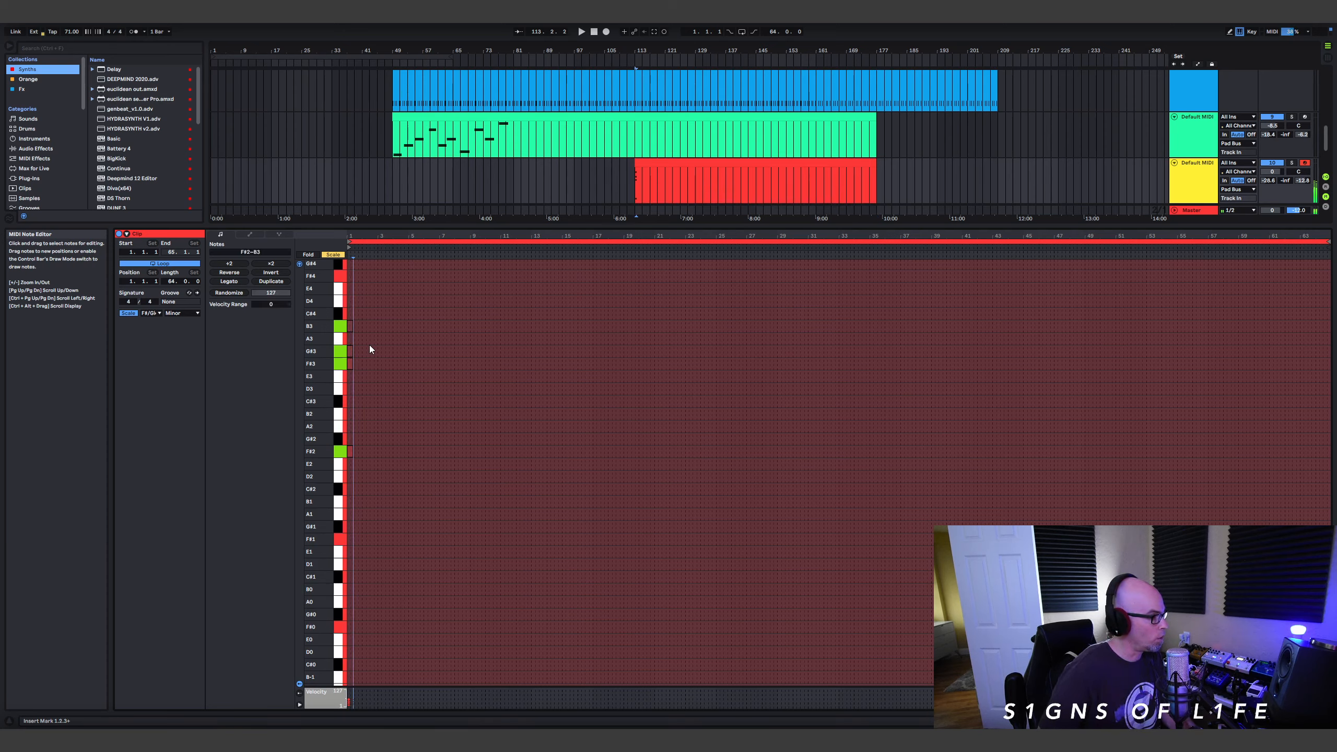
{"action": "key", "text": "Right"}
{"action": "key", "text": "Right"}
{"action": "key", "text": "Right"}
{"action": "key", "text": "Right"}
{"action": "key", "text": "Right"}
{"action": "key", "text": "Right"}
{"action": "key", "text": "Right"}
{"action": "key", "text": "Right"}
{"action": "key", "text": "Right"}
{"action": "key", "text": "Right"}
{"action": "key", "text": "Right"}
{"action": "key", "text": "Right"}
{"action": "key", "text": "Right"}
{"action": "key", "text": "Right"}
{"action": "key", "text": "Right"}
{"action": "key", "text": "Right"}
{"action": "key", "text": "Right"}
{"action": "key", "text": "Right"}
{"action": "key", "text": "Right"}
{"action": "key", "text": "Right"}
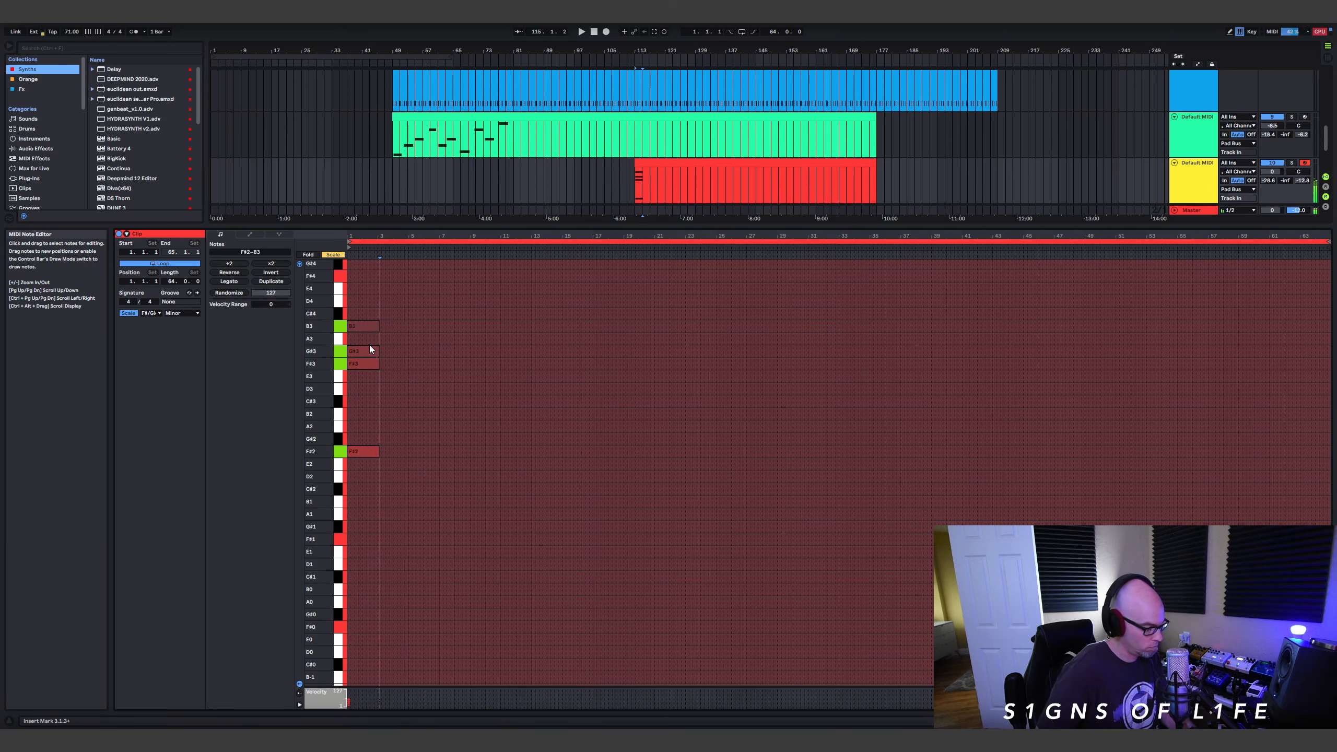
{"action": "key", "text": "Right"}
{"action": "key", "text": "Right"}
{"action": "key", "text": "Right"}
{"action": "key", "text": "Right"}
{"action": "key", "text": "Right"}
{"action": "key", "text": "Right"}
{"action": "key", "text": "Right"}
{"action": "key", "text": "Right"}
{"action": "key", "text": "Right"}
{"action": "key", "text": "Right"}
{"action": "key", "text": "Right"}
{"action": "key", "text": "Right"}
{"action": "key", "text": "Right"}
{"action": "key", "text": "Right"}
{"action": "key", "text": "Right"}
{"action": "key", "text": "Right"}
{"action": "key", "text": "Right"}
{"action": "key", "text": "Right"}
{"action": "key", "text": "Right"}
{"action": "key", "text": "Right"}
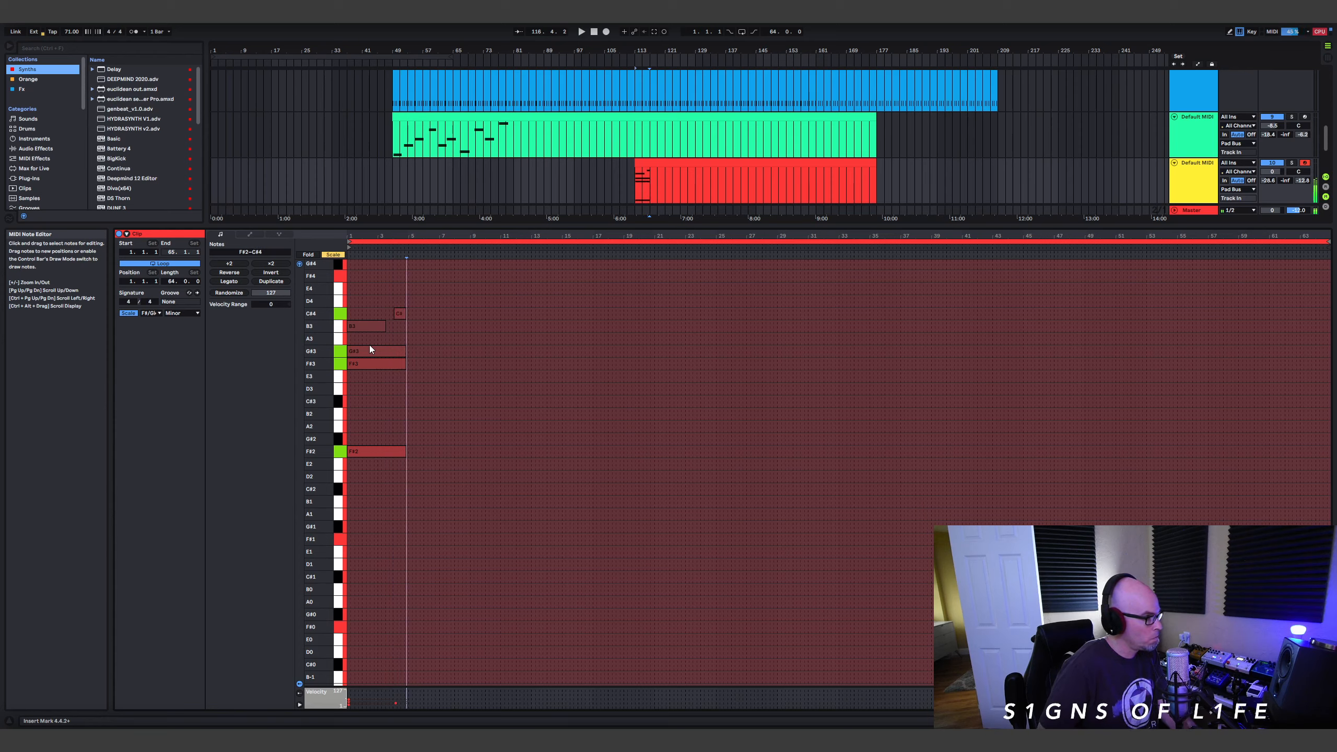
{"action": "key", "text": "Right"}
{"action": "key", "text": "Right"}
{"action": "key", "text": "Right"}
{"action": "key", "text": "Right"}
{"action": "key", "text": "Right"}
{"action": "key", "text": "Right"}
{"action": "key", "text": "Right"}
{"action": "key", "text": "Right"}
{"action": "key", "text": "Right"}
{"action": "key", "text": "Right"}
{"action": "key", "text": "Right"}
{"action": "key", "text": "Right"}
{"action": "key", "text": "Right"}
{"action": "key", "text": "Right"}
{"action": "key", "text": "Right"}
{"action": "key", "text": "Right"}
{"action": "key", "text": "Right"}
{"action": "key", "text": "Right"}
{"action": "key", "text": "Right"}
{"action": "key", "text": "Right"}
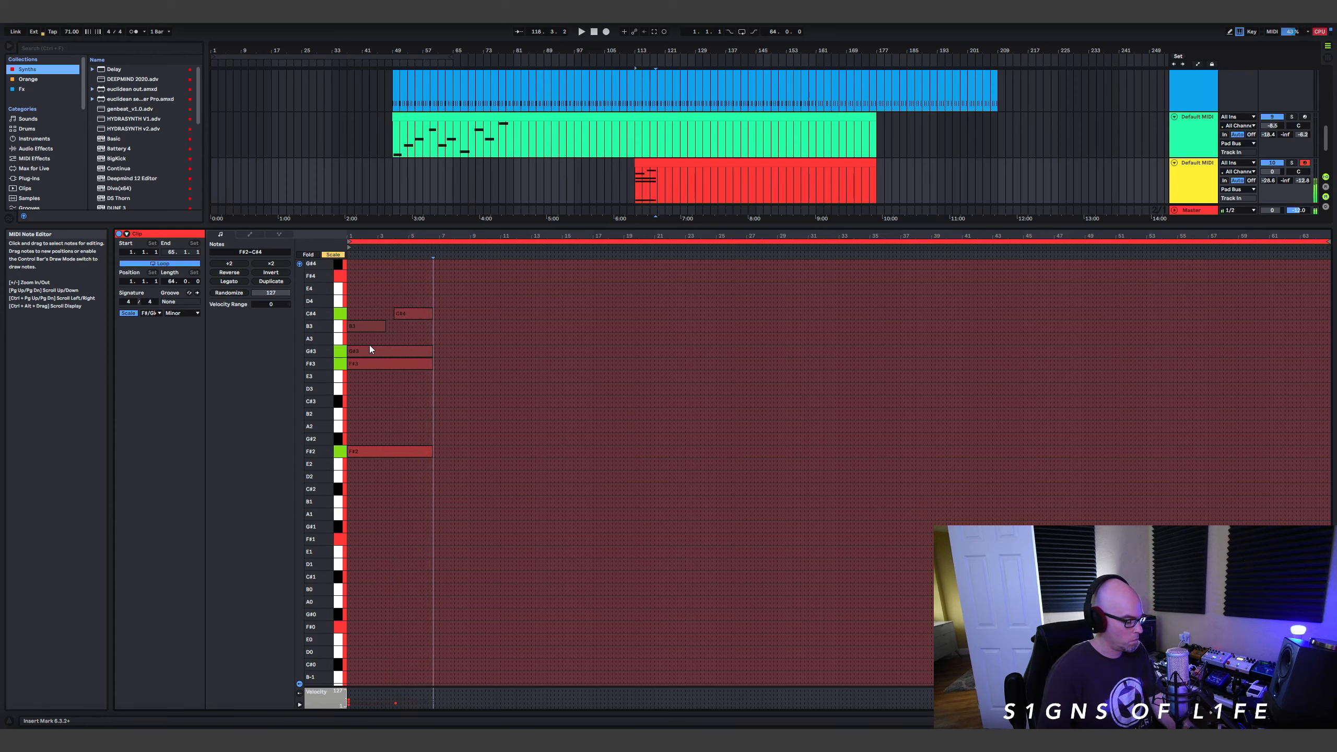
{"action": "key", "text": "Right"}
{"action": "key", "text": "Right"}
{"action": "key", "text": "Right"}
{"action": "key", "text": "Right"}
{"action": "key", "text": "Right"}
{"action": "key", "text": "Right"}
{"action": "key", "text": "Right"}
{"action": "key", "text": "Right"}
{"action": "key", "text": "Right"}
{"action": "key", "text": "Right"}
{"action": "key", "text": "Right"}
{"action": "key", "text": "Right"}
{"action": "key", "text": "Right"}
{"action": "key", "text": "Right"}
{"action": "key", "text": "Right"}
{"action": "key", "text": "Right"}
{"action": "key", "text": "Right"}
{"action": "key", "text": "Right"}
{"action": "key", "text": "Right"}
{"action": "key", "text": "Right"}
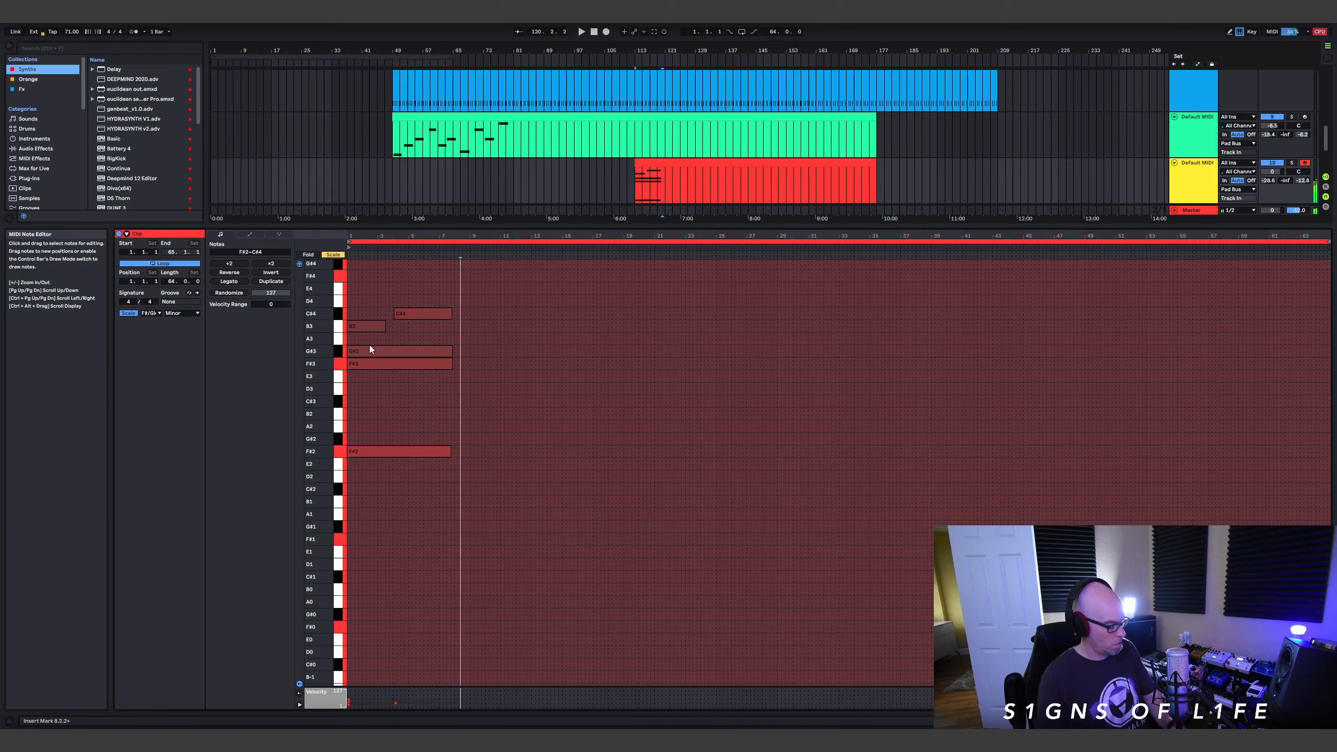
Step-enter C#3 and D3 from about bar 10 of the red clip, adding F#3 above them from about bar 11.
{"action": "key", "text": "Right"}
{"action": "key", "text": "Right"}
{"action": "key", "text": "Right"}
{"action": "key", "text": "Right"}
{"action": "key", "text": "Right"}
{"action": "key", "text": "Right"}
{"action": "key", "text": "Right"}
{"action": "key", "text": "Right"}
{"action": "key", "text": "Right"}
{"action": "key", "text": "Right"}
{"action": "key", "text": "Right"}
{"action": "key", "text": "Right"}
{"action": "key", "text": "Right"}
{"action": "key", "text": "Right"}
{"action": "key", "text": "Right"}
{"action": "key", "text": "Right"}
{"action": "key", "text": "Right"}
{"action": "key", "text": "Right"}
{"action": "key", "text": "Right"}
{"action": "key", "text": "Right"}
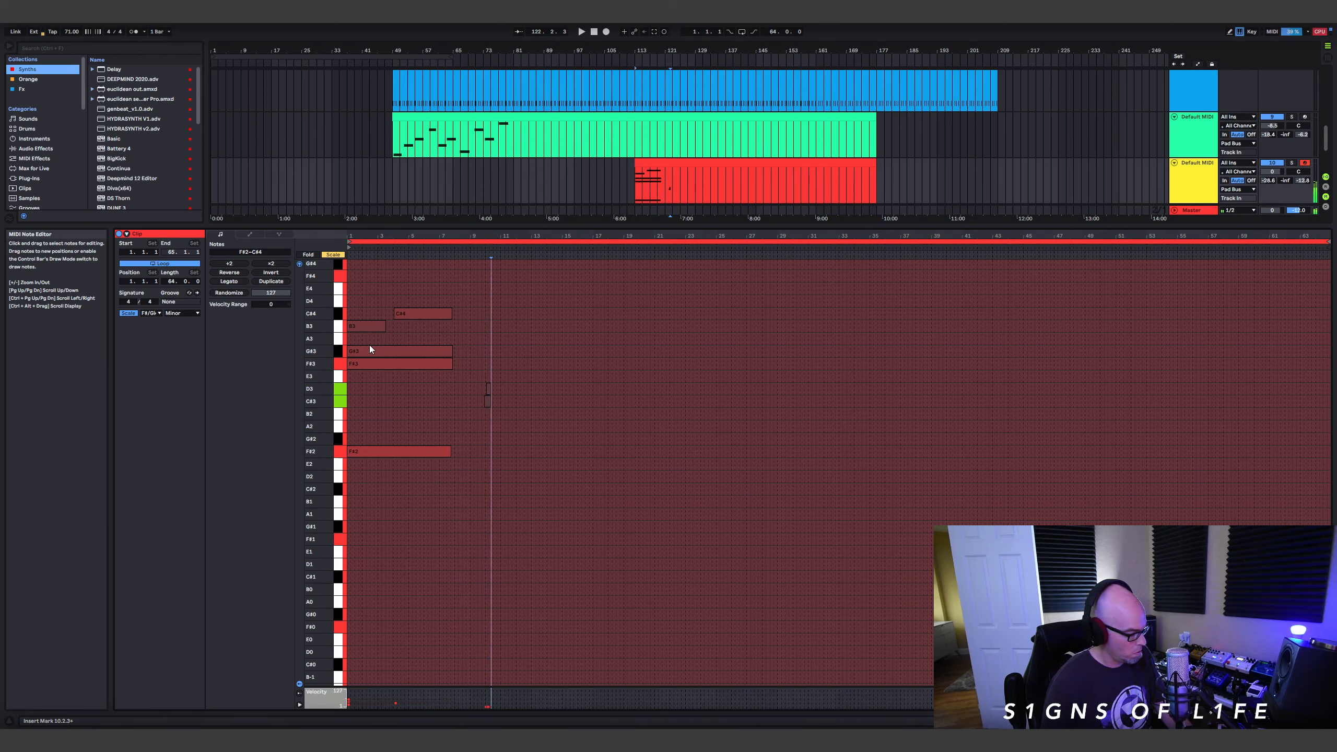
{"action": "key", "text": "Right"}
{"action": "key", "text": "Right"}
{"action": "key", "text": "Right"}
{"action": "key", "text": "Right"}
{"action": "key", "text": "Right"}
{"action": "key", "text": "Right"}
{"action": "key", "text": "Right"}
{"action": "key", "text": "Right"}
{"action": "key", "text": "Right"}
{"action": "key", "text": "Right"}
{"action": "key", "text": "Right"}
{"action": "key", "text": "Right"}
{"action": "key", "text": "Right"}
{"action": "key", "text": "Right"}
{"action": "key", "text": "Right"}
{"action": "key", "text": "Right"}
{"action": "key", "text": "Right"}
{"action": "key", "text": "Right"}
{"action": "key", "text": "Right"}
{"action": "key", "text": "Right"}
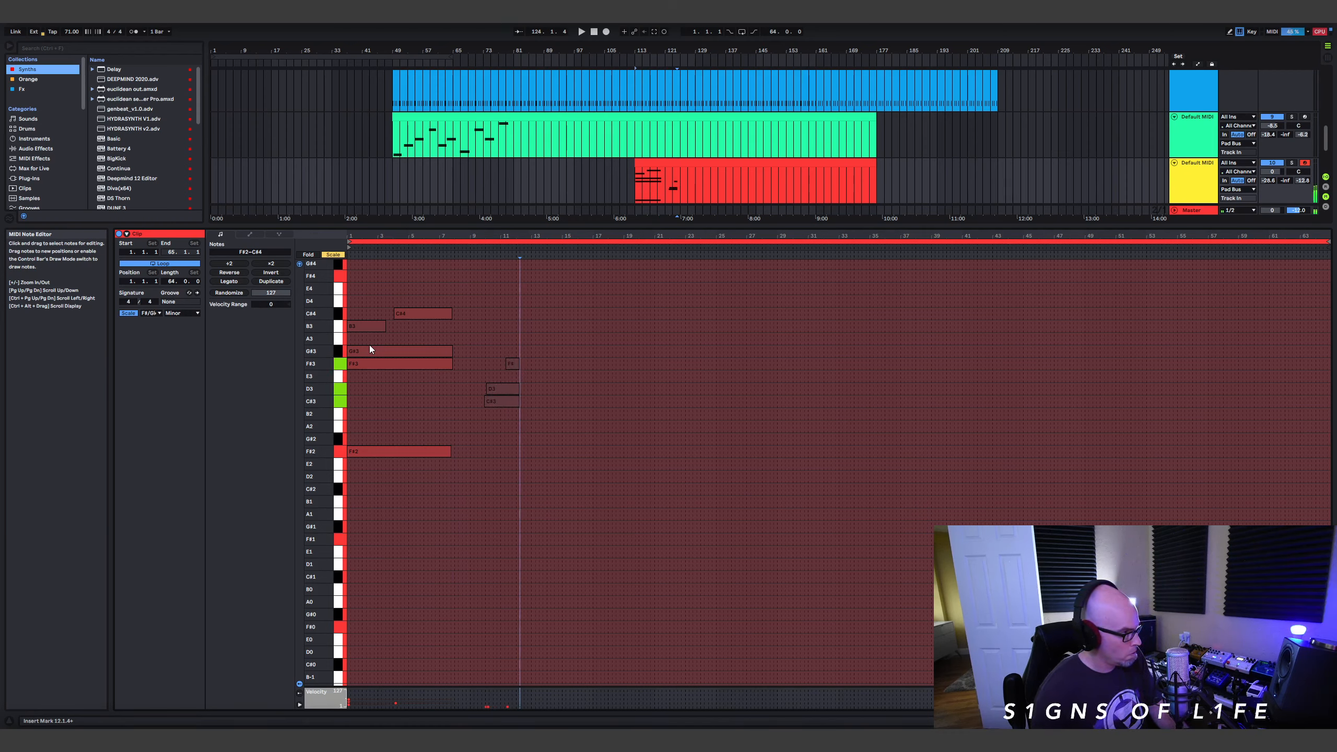
{"action": "key", "text": "Right"}
{"action": "key", "text": "Right"}
{"action": "key", "text": "Right"}
{"action": "key", "text": "Right"}
{"action": "key", "text": "Right"}
{"action": "key", "text": "Right"}
{"action": "key", "text": "Right"}
{"action": "key", "text": "Right"}
{"action": "key", "text": "Right"}
{"action": "key", "text": "Right"}
{"action": "key", "text": "Right"}
{"action": "key", "text": "Right"}
{"action": "key", "text": "Right"}
{"action": "key", "text": "Right"}
{"action": "key", "text": "Right"}
{"action": "key", "text": "Right"}
{"action": "key", "text": "Right"}
{"action": "key", "text": "Right"}
{"action": "key", "text": "Right"}
{"action": "key", "text": "Right"}
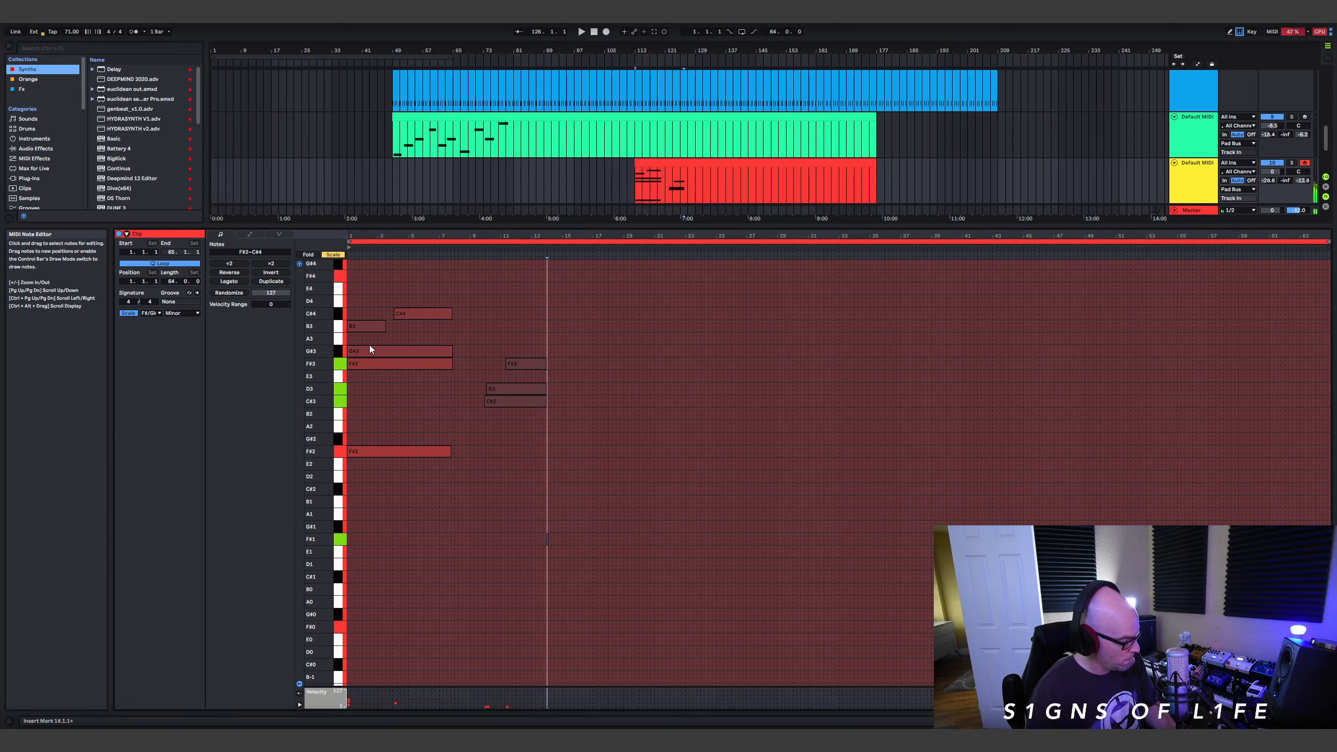
Add a low F#1 from about bar 14 and extend the C#3, D3 and F#3 notes to about bar 17.
{"action": "key", "text": "Right"}
{"action": "key", "text": "Right"}
{"action": "key", "text": "Right"}
{"action": "key", "text": "Right"}
{"action": "key", "text": "Right"}
{"action": "key", "text": "Right"}
{"action": "key", "text": "Right"}
{"action": "key", "text": "Right"}
{"action": "key", "text": "Right"}
{"action": "key", "text": "Right"}
{"action": "key", "text": "Right"}
{"action": "key", "text": "Right"}
{"action": "key", "text": "Right"}
{"action": "key", "text": "Right"}
{"action": "key", "text": "Right"}
{"action": "key", "text": "Right"}
{"action": "key", "text": "Right"}
{"action": "key", "text": "Right"}
{"action": "key", "text": "Right"}
{"action": "key", "text": "Right"}
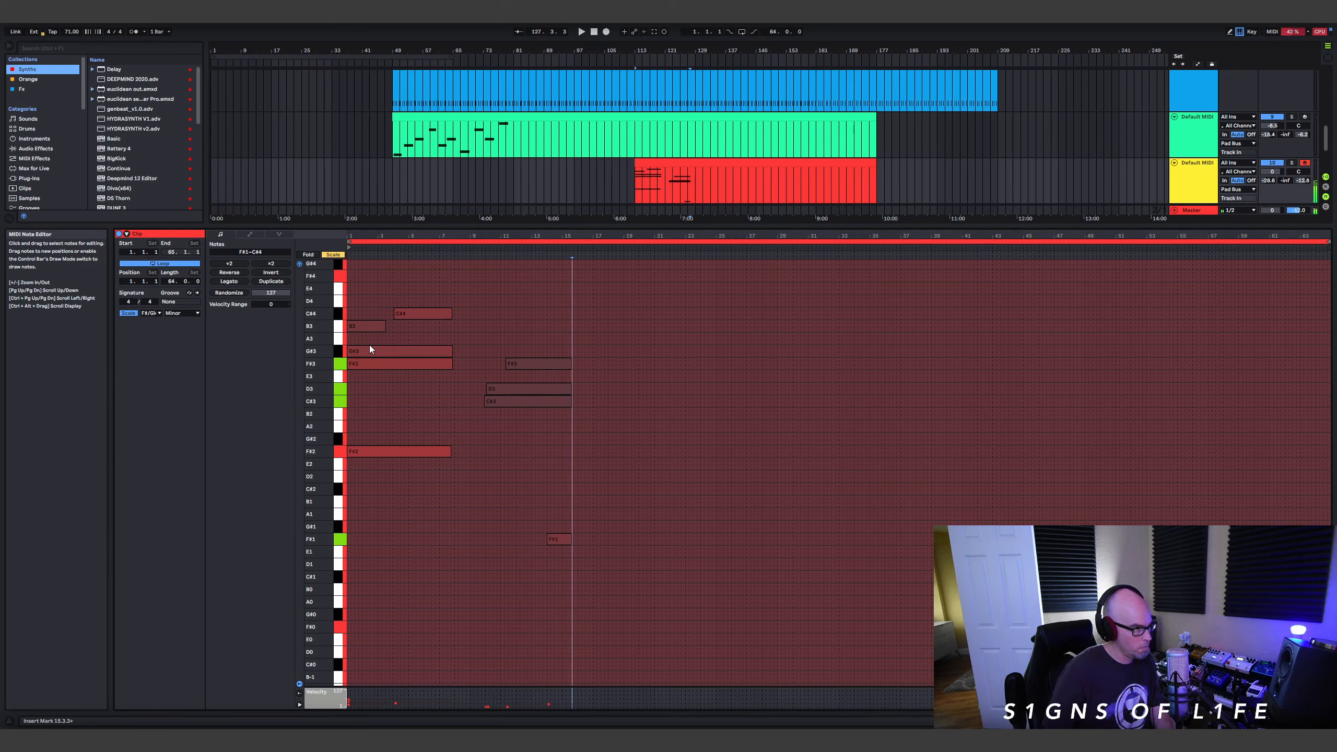
{"action": "key", "text": "Right"}
{"action": "key", "text": "Right"}
{"action": "key", "text": "Right"}
{"action": "key", "text": "Right"}
{"action": "key", "text": "Right"}
{"action": "key", "text": "Right"}
{"action": "key", "text": "Right"}
{"action": "key", "text": "Right"}
{"action": "key", "text": "Right"}
{"action": "key", "text": "Right"}
{"action": "key", "text": "Right"}
{"action": "key", "text": "Right"}
{"action": "key", "text": "Right"}
{"action": "key", "text": "Right"}
{"action": "key", "text": "Right"}
{"action": "key", "text": "Right"}
{"action": "key", "text": "Right"}
{"action": "key", "text": "Right"}
{"action": "key", "text": "Right"}
{"action": "key", "text": "Right"}
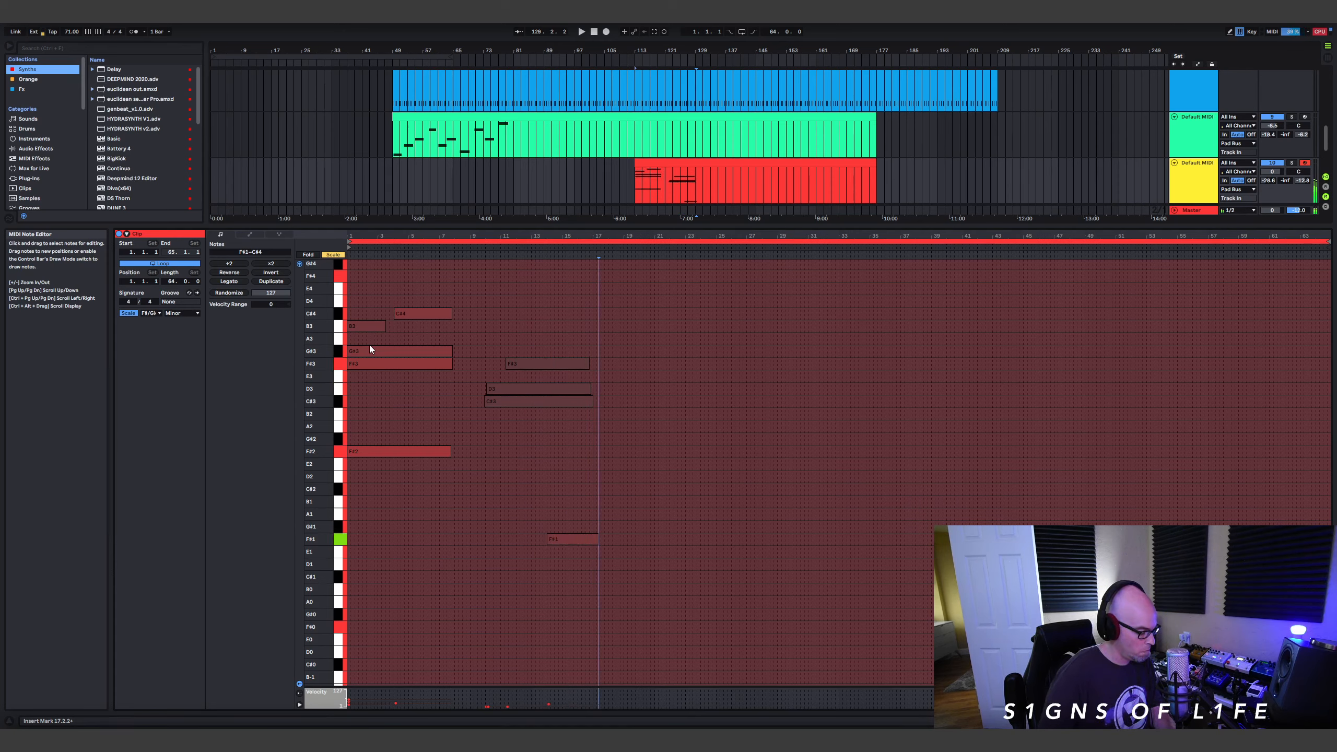
Step-enter A2 and G#3 from about bar 18 over the held F#1, extending all three to nearly bar 24.
{"action": "key", "text": "Right"}
{"action": "key", "text": "Right"}
{"action": "key", "text": "Right"}
{"action": "key", "text": "Right"}
{"action": "key", "text": "Right"}
{"action": "key", "text": "Right"}
{"action": "key", "text": "Right"}
{"action": "key", "text": "Right"}
{"action": "key", "text": "Right"}
{"action": "key", "text": "Right"}
{"action": "key", "text": "Right"}
{"action": "key", "text": "Right"}
{"action": "key", "text": "Right"}
{"action": "key", "text": "Right"}
{"action": "key", "text": "Right"}
{"action": "key", "text": "Right"}
{"action": "key", "text": "Right"}
{"action": "key", "text": "Right"}
{"action": "key", "text": "Right"}
{"action": "key", "text": "Right"}
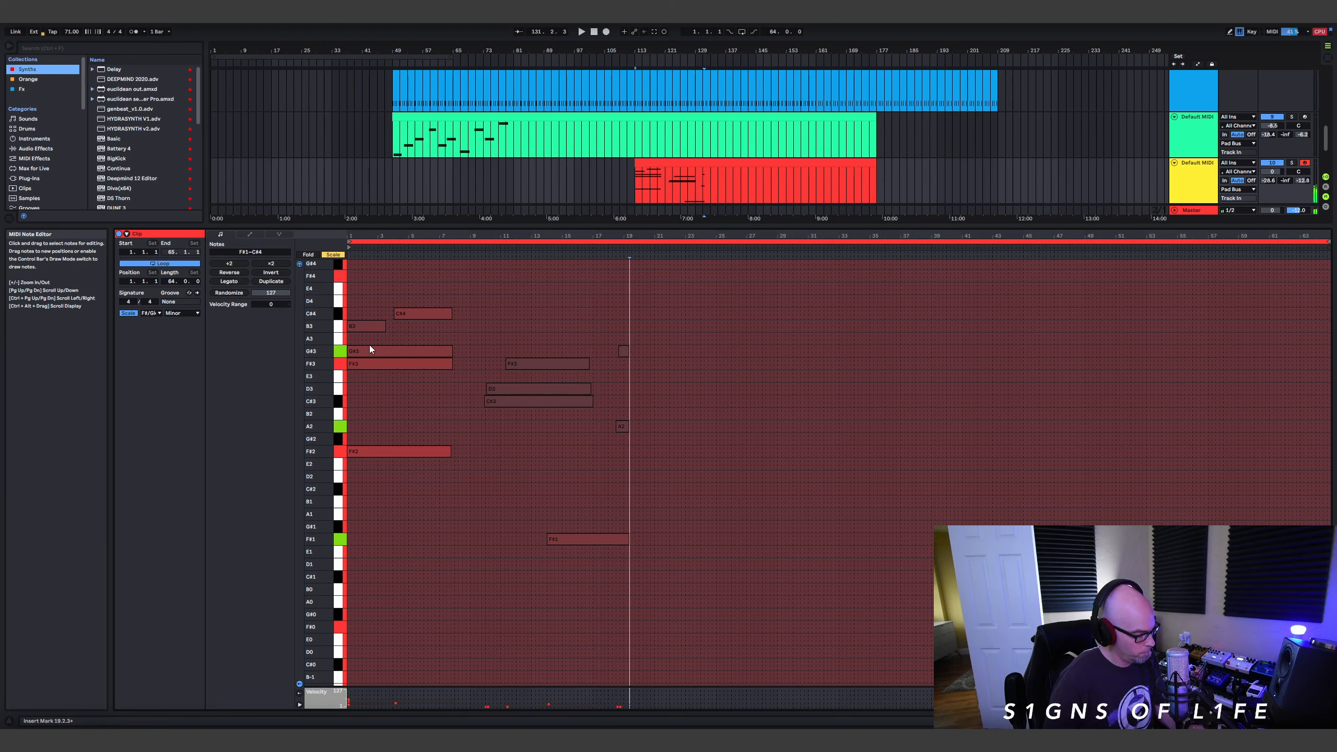
{"action": "key", "text": "Right"}
{"action": "key", "text": "Right"}
{"action": "key", "text": "Right"}
{"action": "key", "text": "Right"}
{"action": "key", "text": "Right"}
{"action": "key", "text": "Right"}
{"action": "key", "text": "Right"}
{"action": "key", "text": "Right"}
{"action": "key", "text": "Right"}
{"action": "key", "text": "Right"}
{"action": "key", "text": "Right"}
{"action": "key", "text": "Right"}
{"action": "key", "text": "Right"}
{"action": "key", "text": "Right"}
{"action": "key", "text": "Right"}
{"action": "key", "text": "Right"}
{"action": "key", "text": "Right"}
{"action": "key", "text": "Right"}
{"action": "key", "text": "Right"}
{"action": "key", "text": "Right"}
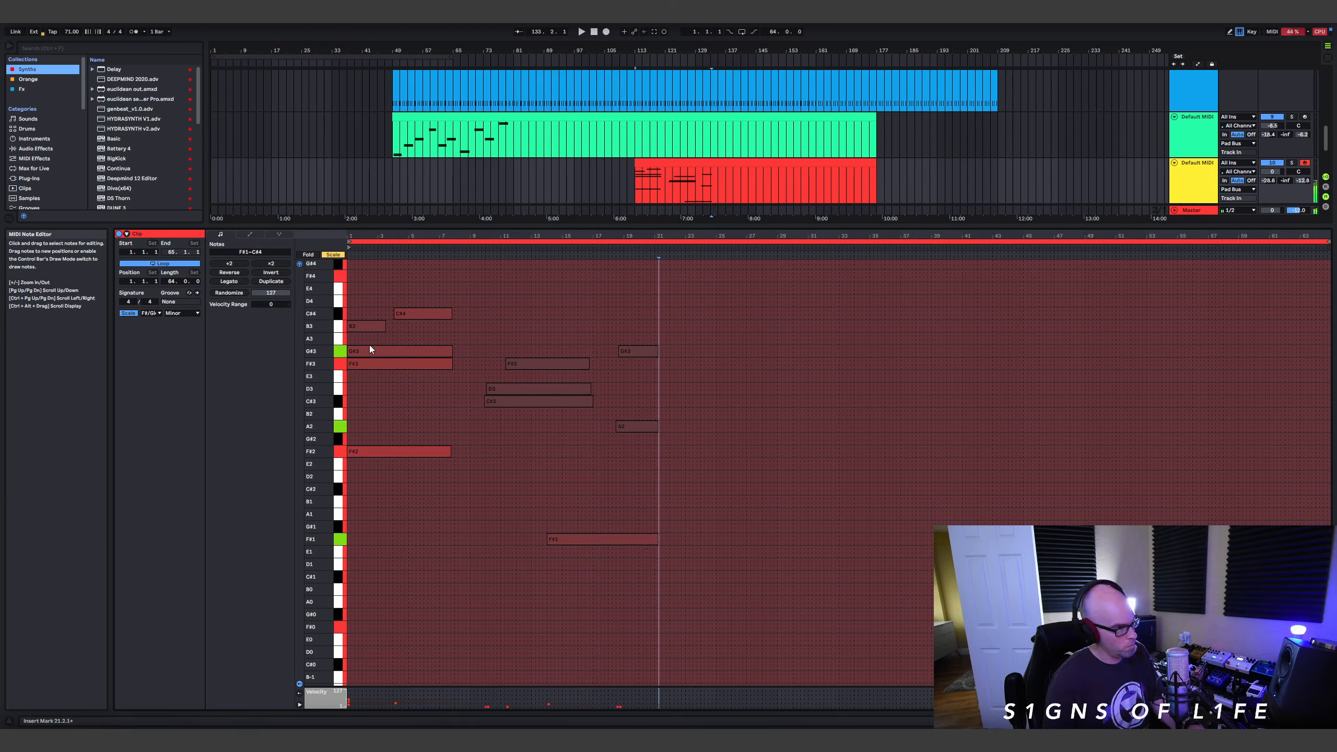
{"action": "key", "text": "Right"}
{"action": "key", "text": "Right"}
{"action": "key", "text": "Right"}
{"action": "key", "text": "Right"}
{"action": "key", "text": "Right"}
{"action": "key", "text": "Right"}
{"action": "key", "text": "Right"}
{"action": "key", "text": "Right"}
{"action": "key", "text": "Right"}
{"action": "key", "text": "Right"}
{"action": "key", "text": "Right"}
{"action": "key", "text": "Right"}
{"action": "key", "text": "Right"}
{"action": "key", "text": "Right"}
{"action": "key", "text": "Right"}
{"action": "key", "text": "Right"}
{"action": "key", "text": "Right"}
{"action": "key", "text": "Right"}
{"action": "key", "text": "Right"}
{"action": "key", "text": "Right"}
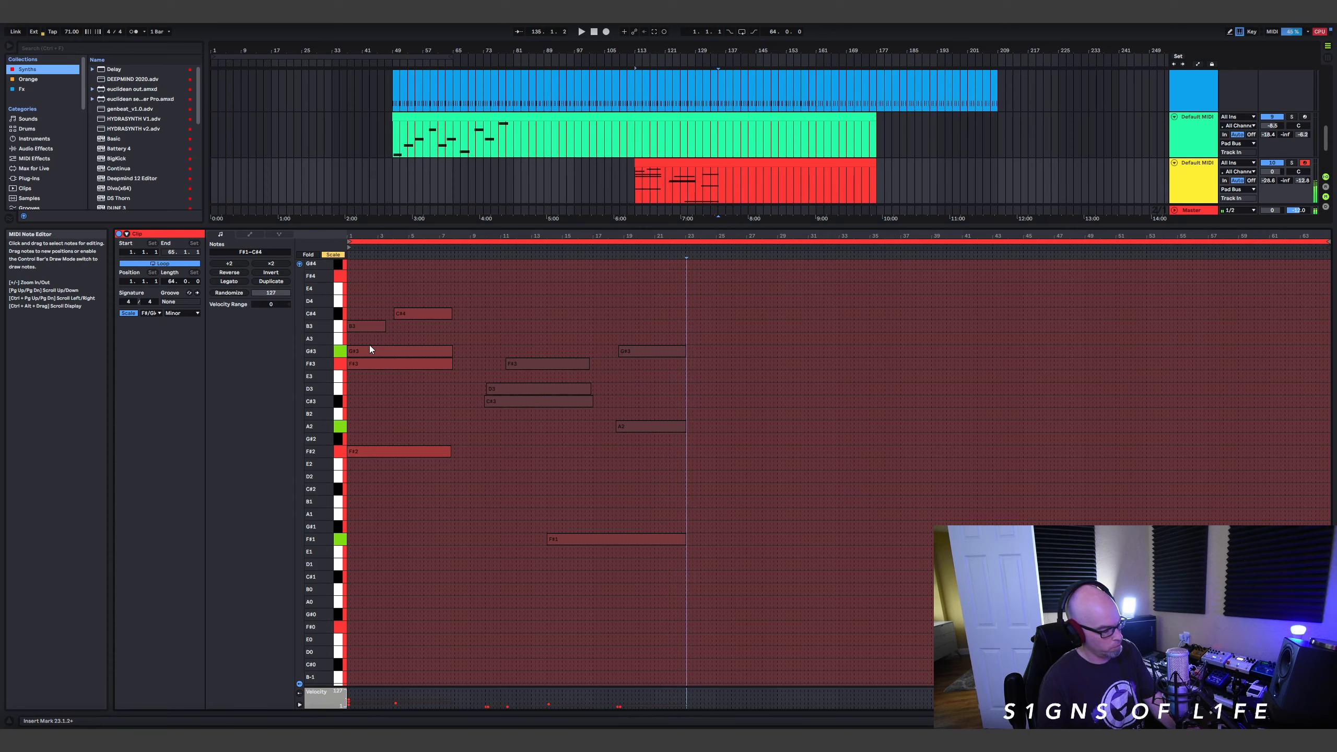
{"action": "key", "text": "Right"}
{"action": "key", "text": "Right"}
{"action": "key", "text": "Right"}
{"action": "key", "text": "Right"}
{"action": "key", "text": "Right"}
{"action": "key", "text": "Right"}
{"action": "key", "text": "Right"}
End G#3 and step-enter C#3 from about bar 24 to bar 29, continuing the held A2 and F#1 beneath it.
{"action": "key", "text": "Right"}
{"action": "key", "text": "Right"}
{"action": "key", "text": "Right"}
{"action": "key", "text": "Right"}
{"action": "key", "text": "Right"}
{"action": "key", "text": "Right"}
{"action": "key", "text": "Right"}
{"action": "key", "text": "Right"}
{"action": "key", "text": "Right"}
{"action": "key", "text": "Right"}
{"action": "key", "text": "Right"}
{"action": "key", "text": "Right"}
{"action": "key", "text": "Right"}
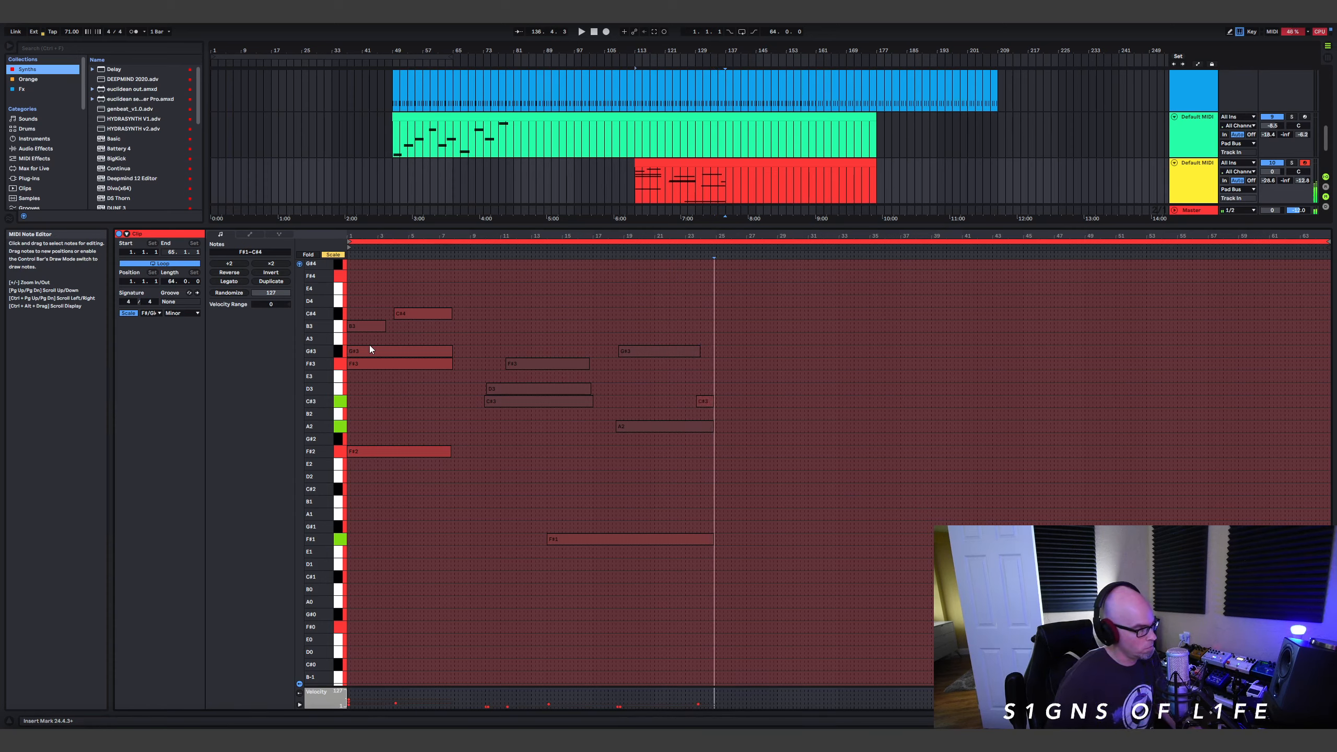
{"action": "key", "text": "Right"}
{"action": "key", "text": "Right"}
{"action": "key", "text": "Right"}
{"action": "key", "text": "Right"}
{"action": "key", "text": "Right"}
{"action": "key", "text": "Right"}
{"action": "key", "text": "Right"}
{"action": "key", "text": "Right"}
{"action": "key", "text": "Right"}
{"action": "key", "text": "Right"}
{"action": "key", "text": "Right"}
{"action": "key", "text": "Right"}
{"action": "key", "text": "Right"}
{"action": "key", "text": "Right"}
{"action": "key", "text": "Right"}
{"action": "key", "text": "Right"}
{"action": "key", "text": "Right"}
{"action": "key", "text": "Right"}
{"action": "key", "text": "Right"}
{"action": "key", "text": "Right"}
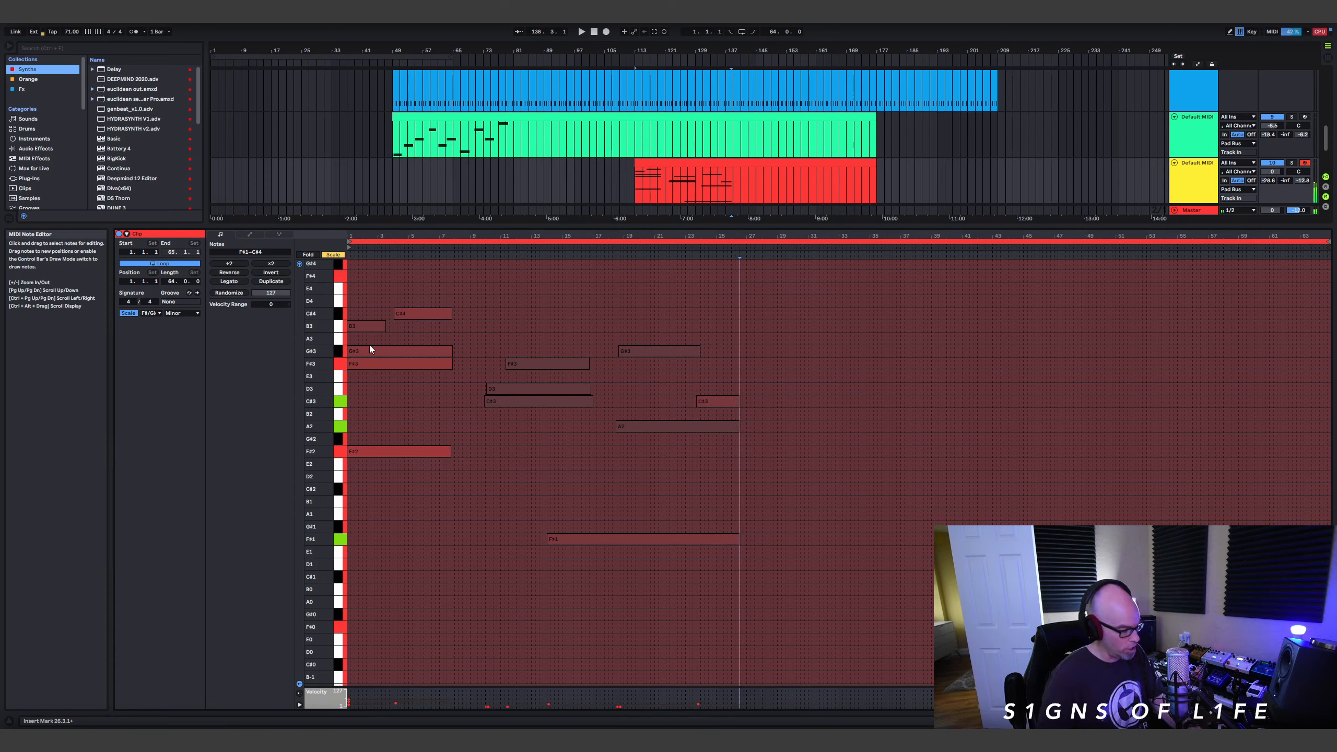
{"action": "key", "text": "Right"}
{"action": "key", "text": "Right"}
{"action": "key", "text": "Right"}
{"action": "key", "text": "Right"}
{"action": "key", "text": "Right"}
{"action": "key", "text": "Right"}
{"action": "key", "text": "Right"}
{"action": "key", "text": "Right"}
{"action": "key", "text": "Right"}
{"action": "key", "text": "Right"}
{"action": "key", "text": "Right"}
{"action": "key", "text": "Right"}
{"action": "key", "text": "Right"}
{"action": "key", "text": "Right"}
{"action": "key", "text": "Right"}
{"action": "key", "text": "Right"}
{"action": "key", "text": "Right"}
{"action": "key", "text": "Right"}
{"action": "key", "text": "Right"}
{"action": "key", "text": "Right"}
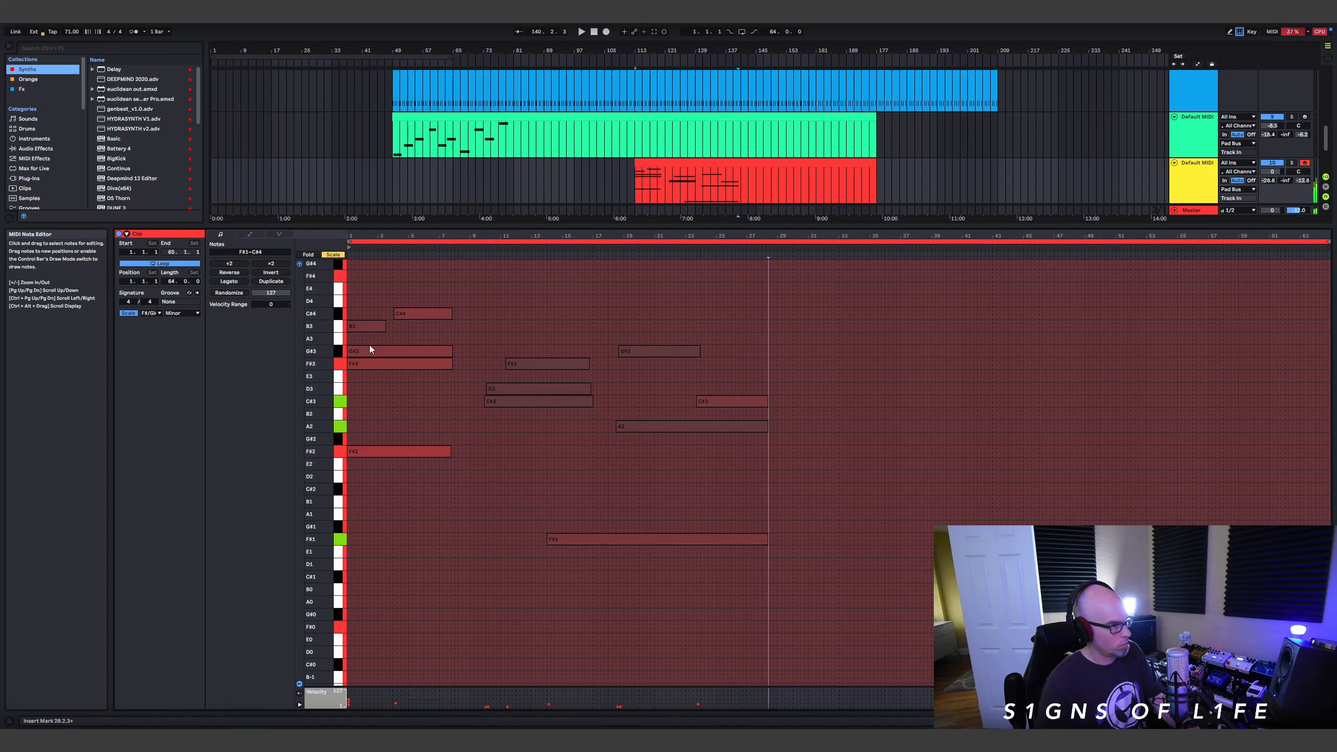
{"action": "key", "text": "Right"}
{"action": "key", "text": "Right"}
{"action": "key", "text": "Right"}
{"action": "key", "text": "Right"}
{"action": "key", "text": "Right"}
{"action": "key", "text": "Right"}
{"action": "key", "text": "Right"}
{"action": "key", "text": "Right"}
{"action": "key", "text": "Right"}
{"action": "key", "text": "Right"}
{"action": "key", "text": "Right"}
End C#3 and A2 near bar 29 and step-enter D3 up to bar 33, continuing the held F#1 beneath it.
{"action": "key", "text": "Right"}
{"action": "key", "text": "Right"}
{"action": "key", "text": "Right"}
{"action": "key", "text": "Right"}
{"action": "key", "text": "Right"}
{"action": "key", "text": "Right"}
{"action": "key", "text": "Right"}
{"action": "key", "text": "Right"}
{"action": "key", "text": "Right"}
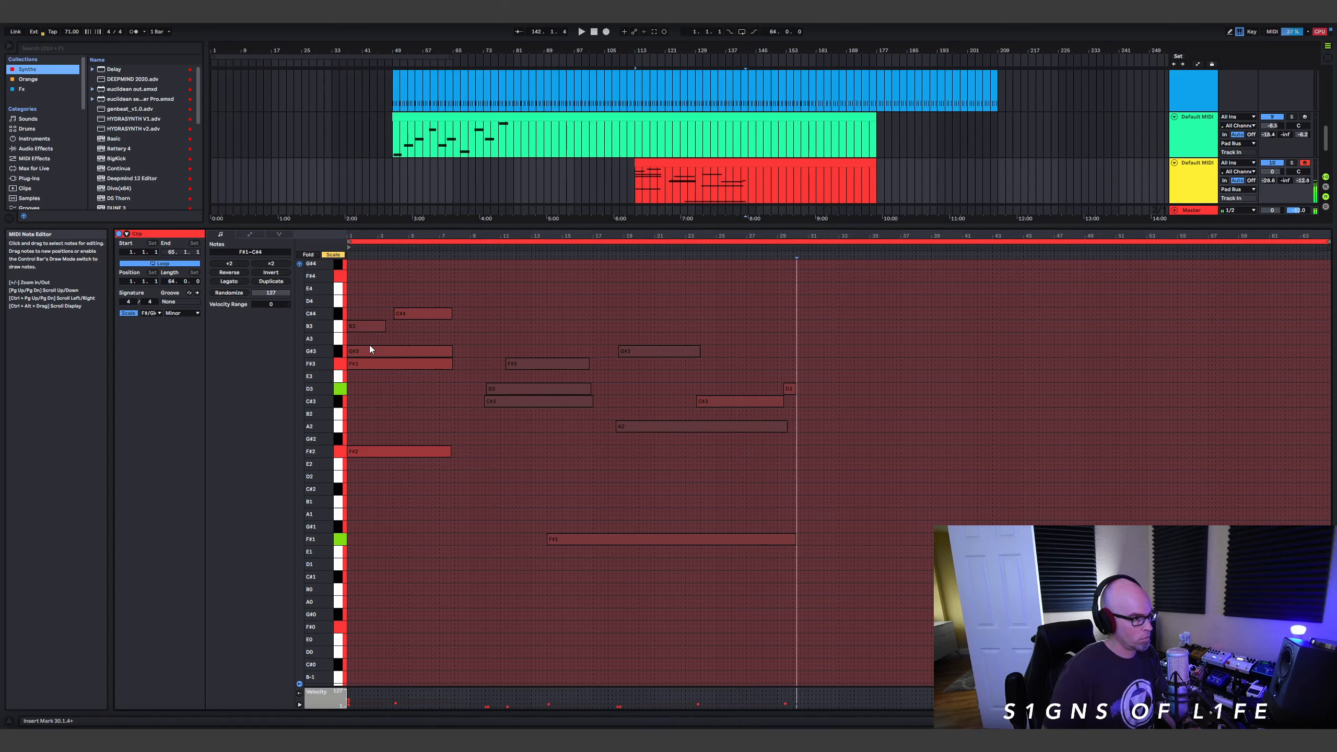
{"action": "key", "text": "Right"}
{"action": "key", "text": "Right"}
{"action": "key", "text": "Right"}
{"action": "key", "text": "Right"}
{"action": "key", "text": "Right"}
{"action": "key", "text": "Right"}
{"action": "key", "text": "Right"}
{"action": "key", "text": "Right"}
{"action": "key", "text": "Right"}
{"action": "key", "text": "Right"}
{"action": "key", "text": "Right"}
{"action": "key", "text": "Right"}
{"action": "key", "text": "Right"}
{"action": "key", "text": "Right"}
{"action": "key", "text": "Right"}
{"action": "key", "text": "Right"}
{"action": "key", "text": "Right"}
{"action": "key", "text": "Right"}
{"action": "key", "text": "Right"}
{"action": "key", "text": "Right"}
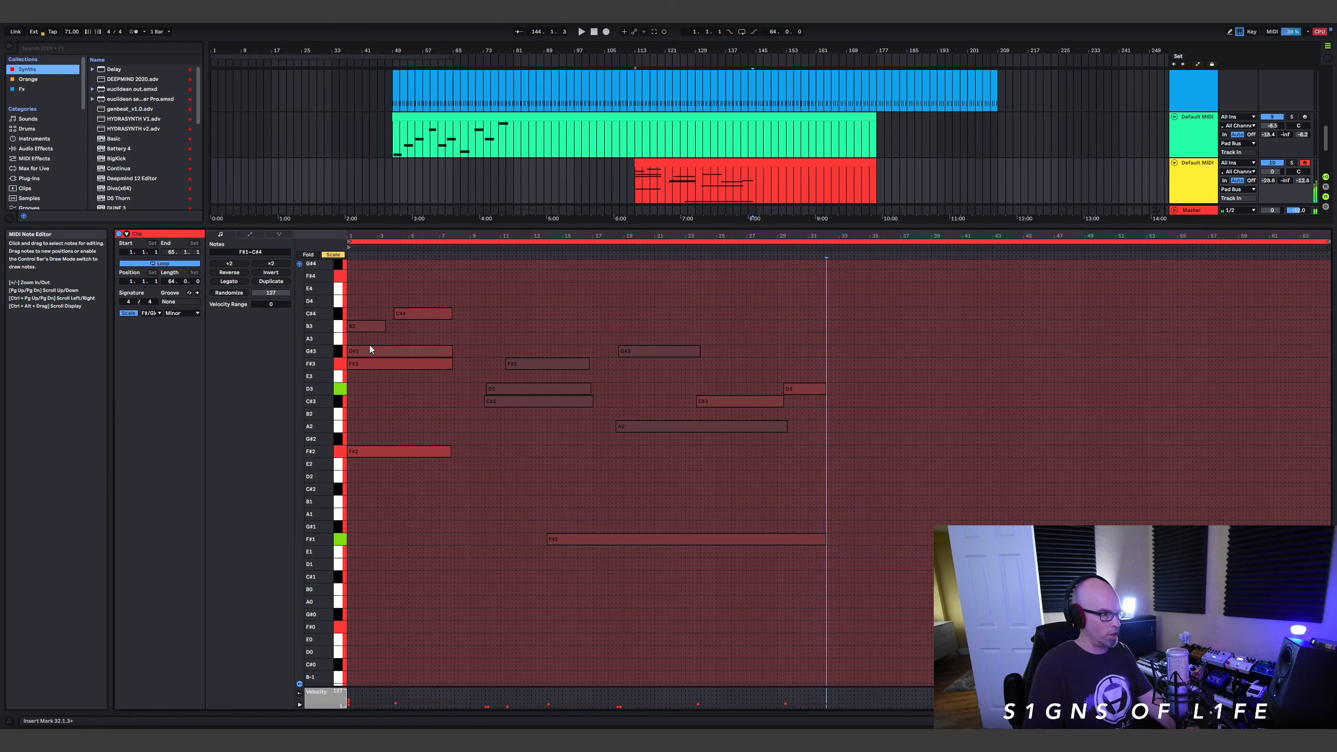
{"action": "key", "text": "Right"}
{"action": "key", "text": "Right"}
{"action": "key", "text": "Right"}
{"action": "key", "text": "Right"}
{"action": "key", "text": "Right"}
{"action": "key", "text": "Right"}
{"action": "key", "text": "Right"}
{"action": "key", "text": "Right"}
{"action": "key", "text": "Right"}
{"action": "key", "text": "Right"}
{"action": "key", "text": "Right"}
{"action": "key", "text": "Right"}
{"action": "key", "text": "Right"}
{"action": "key", "text": "Right"}
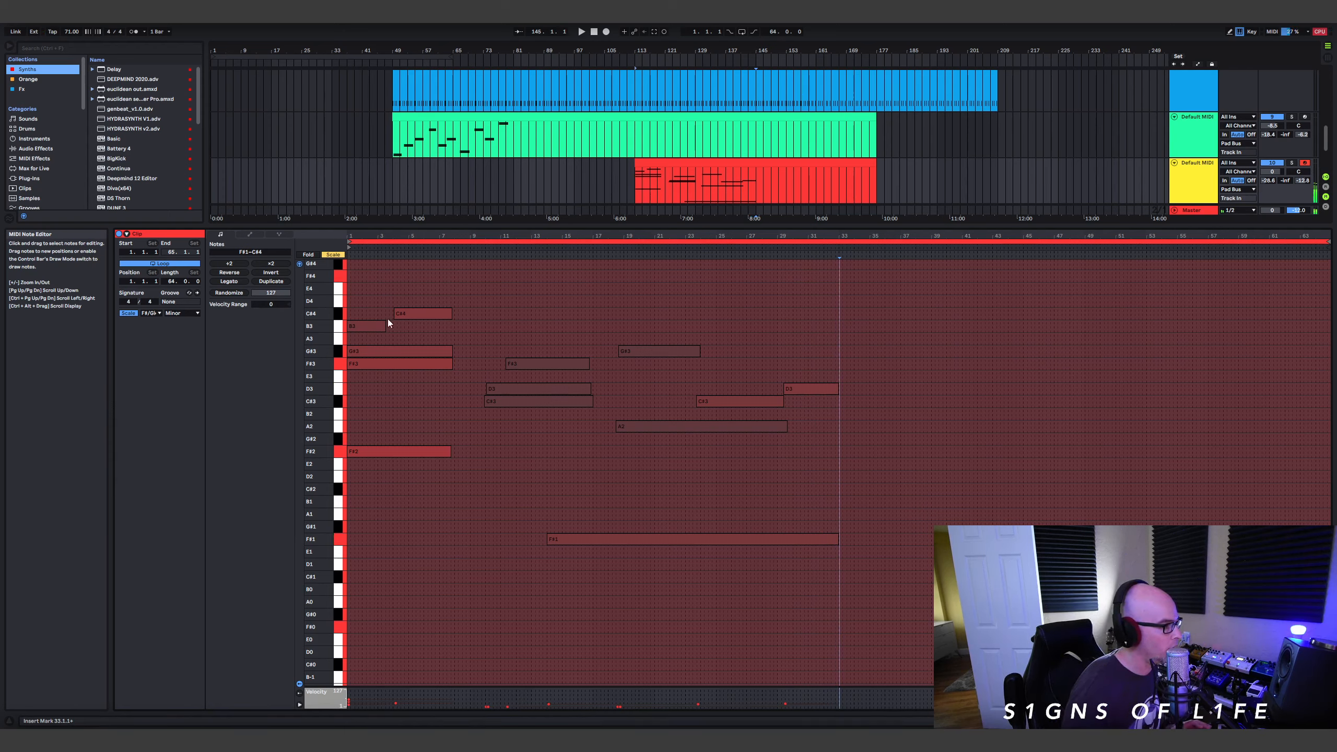
Duplicate all the notes into the second half of the red clip and adjust its track's volume during playback.
{"action": "key", "text": "ctrl+a"}
{"action": "key", "text": "ctrl+d"}
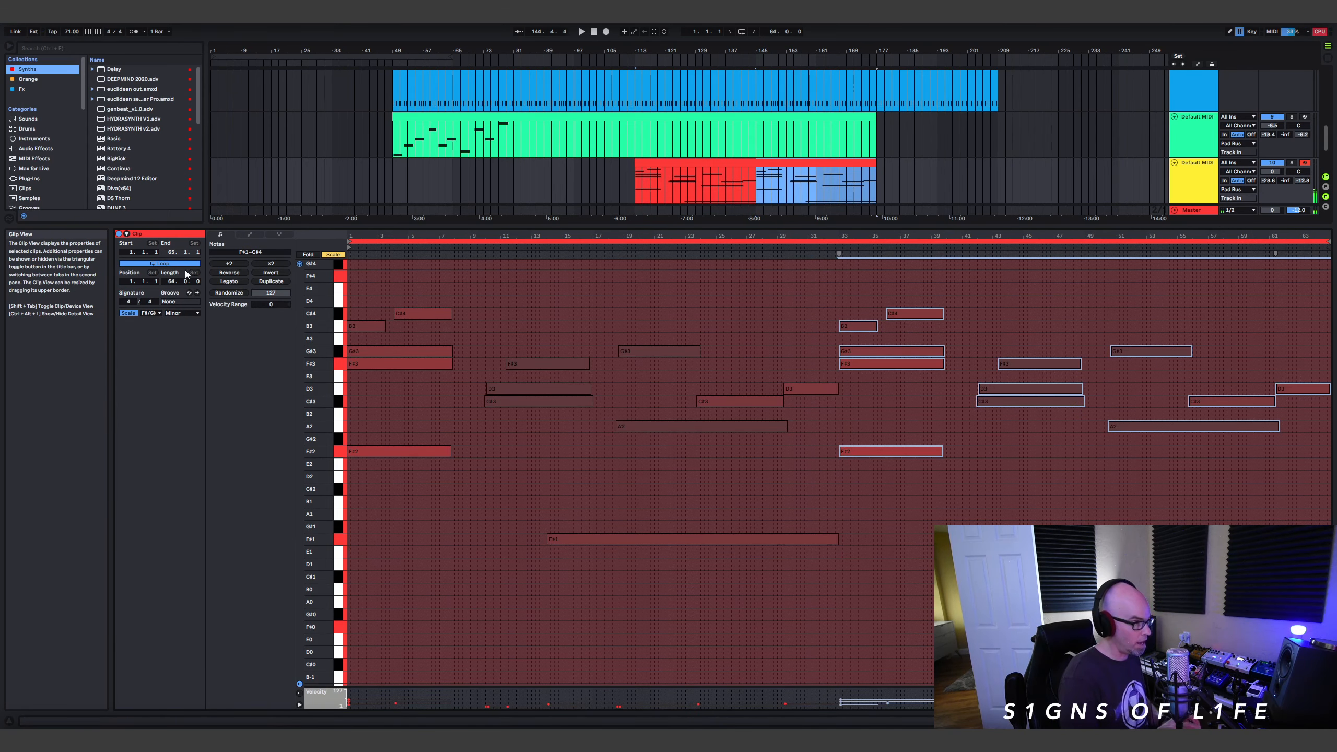
{"action": "key", "text": "space"}
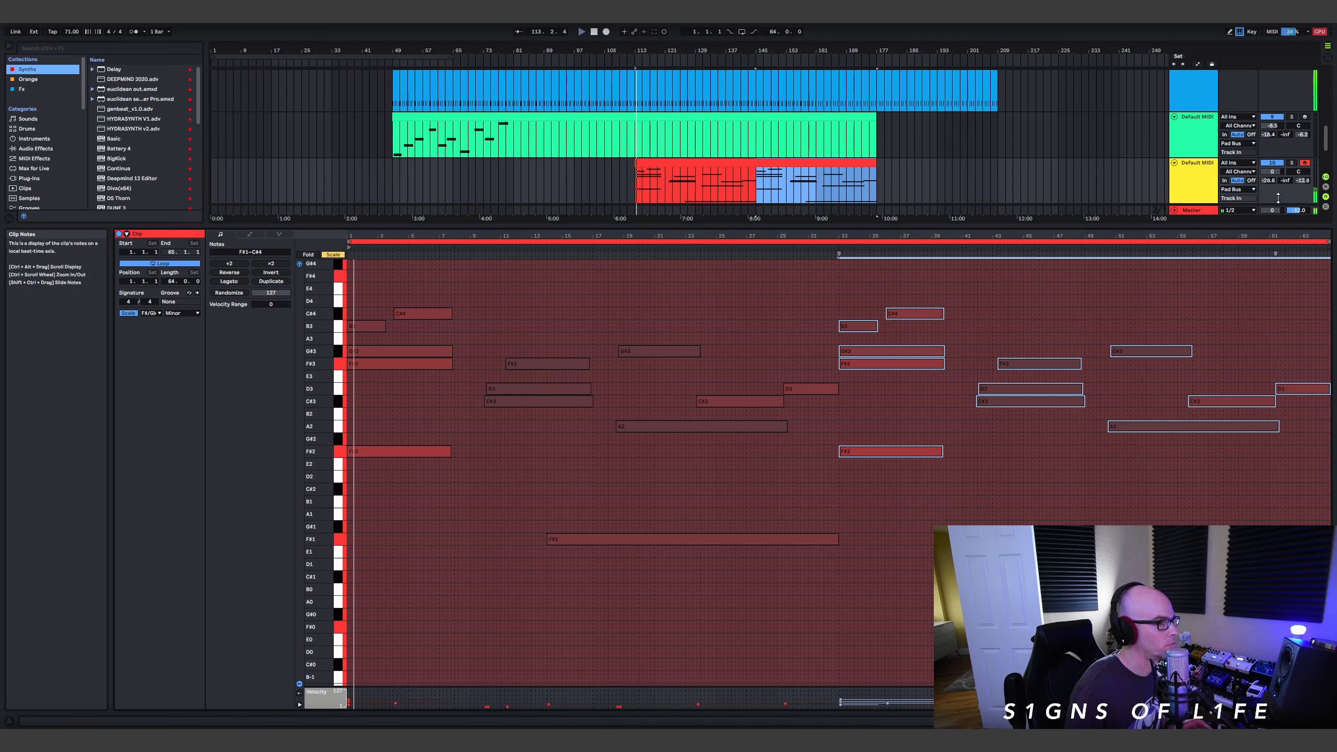
{"action": "left_click_drag", "start_coordinate": [1272, 171], "coordinate": [1272, 184]}
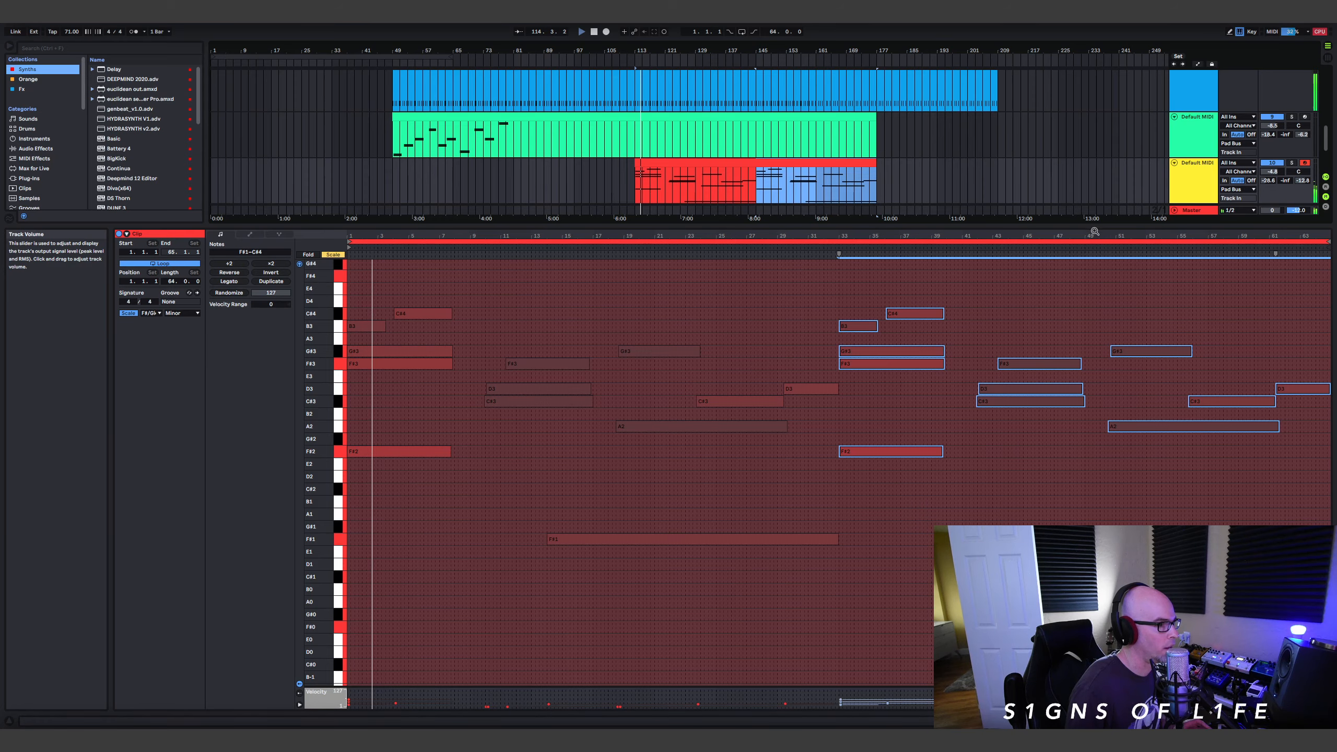
Extend the green clip to bar 209 so it ends level with the blue sequence.
{"action": "left_click_drag", "start_coordinate": [1092, 228], "coordinate": [1092, 579]}
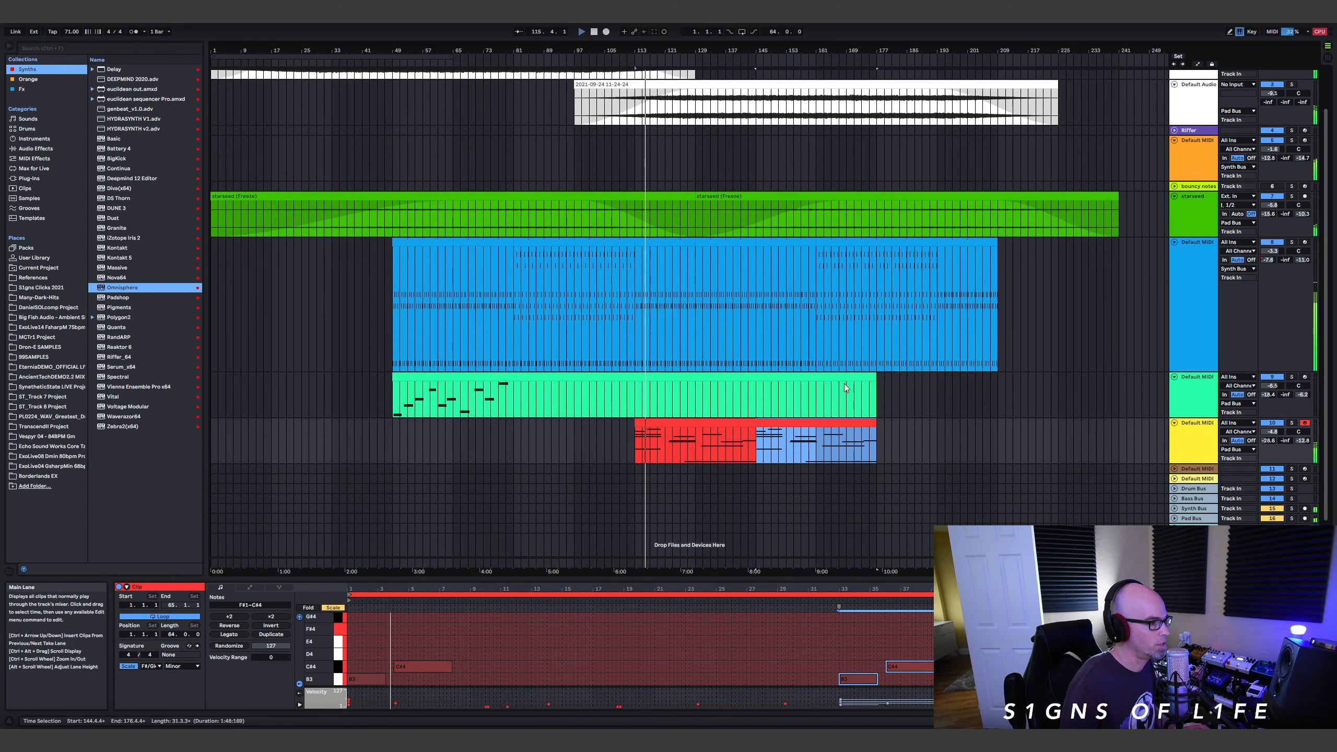
{"action": "left_click_drag", "start_coordinate": [877, 384], "coordinate": [997, 384]}
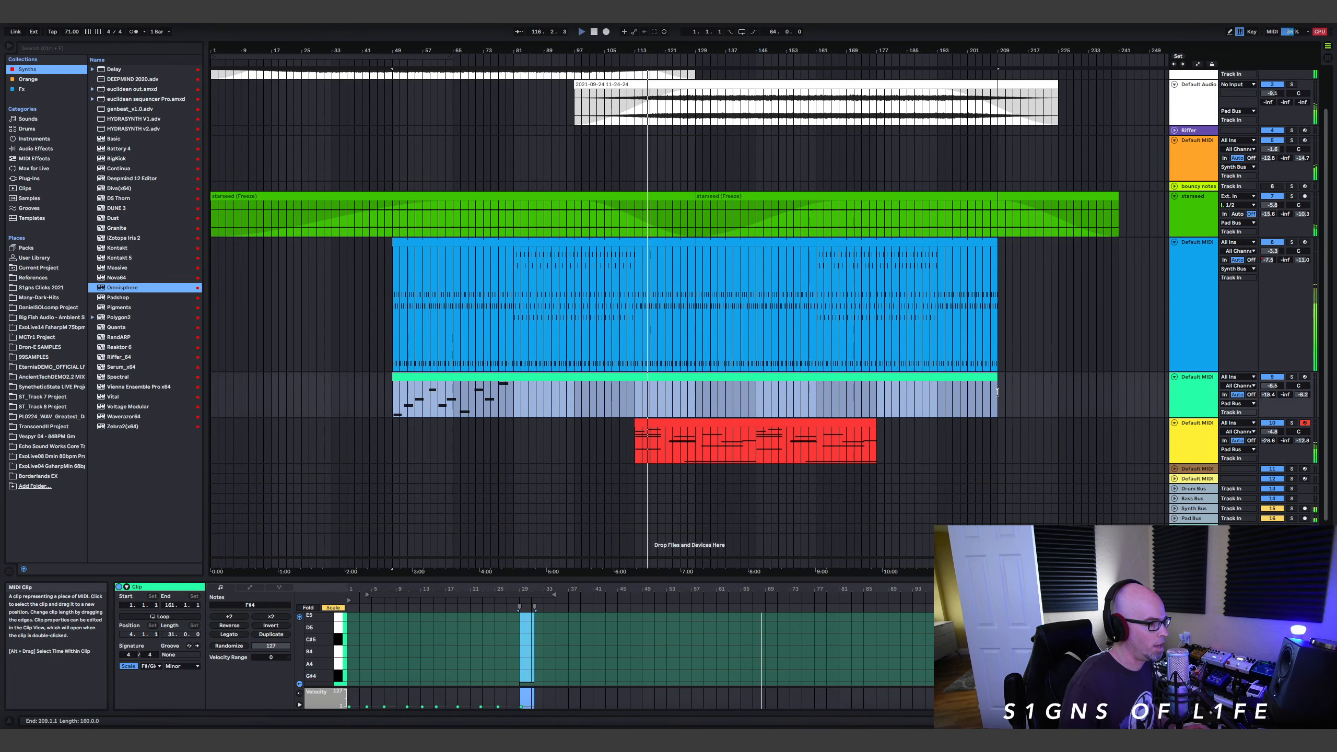
{"action": "left_click", "coordinate": [518, 380]}
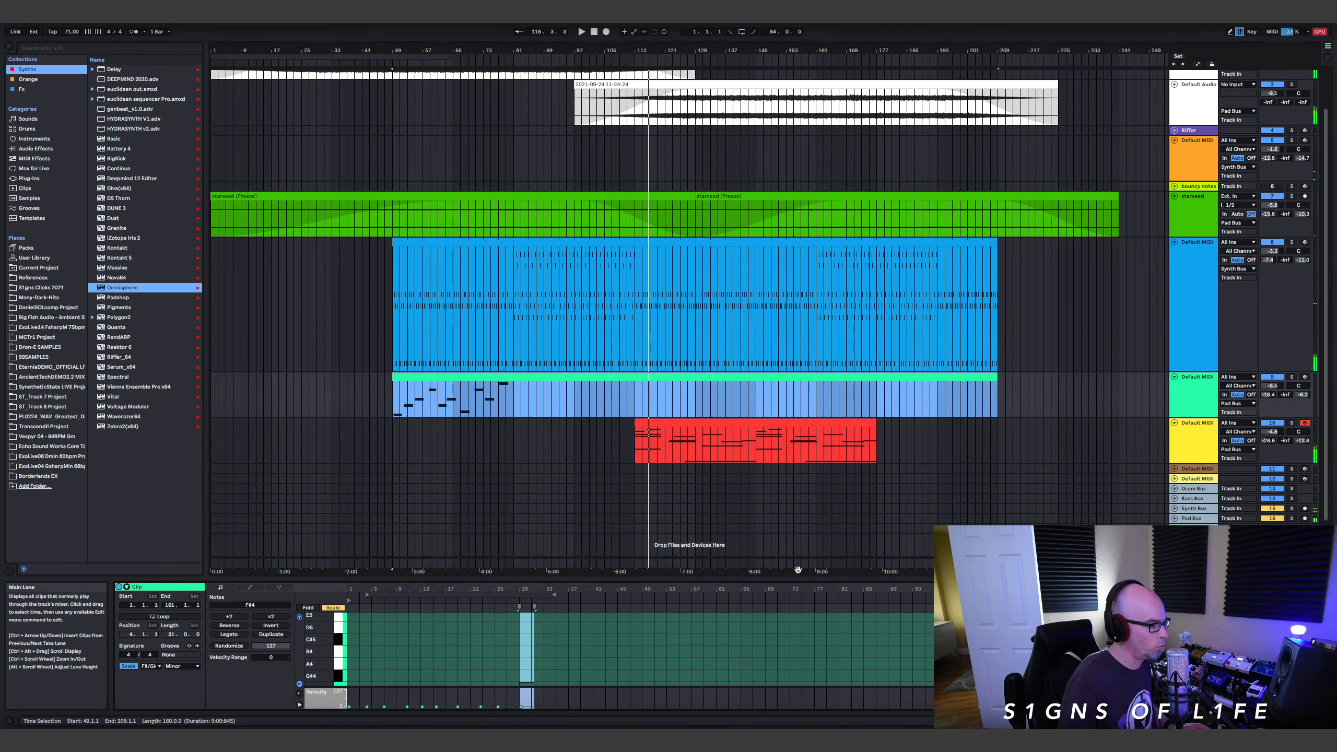
Change the grid setting for note drawing in the green clip.
{"action": "left_click_drag", "start_coordinate": [794, 564], "coordinate": [793, 260]}
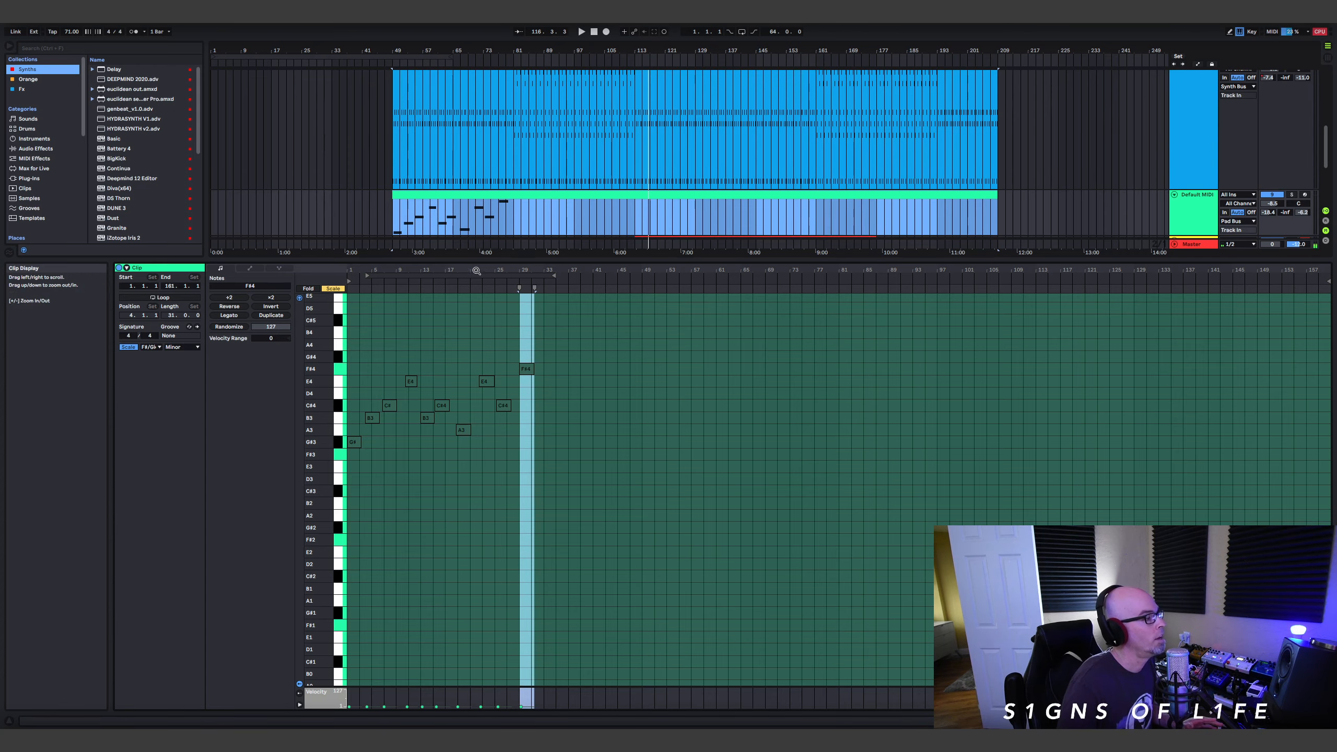
{"action": "left_click_drag", "start_coordinate": [614, 277], "coordinate": [614, 326]}
{"action": "left_click_drag", "start_coordinate": [784, 316], "coordinate": [695, 272]}
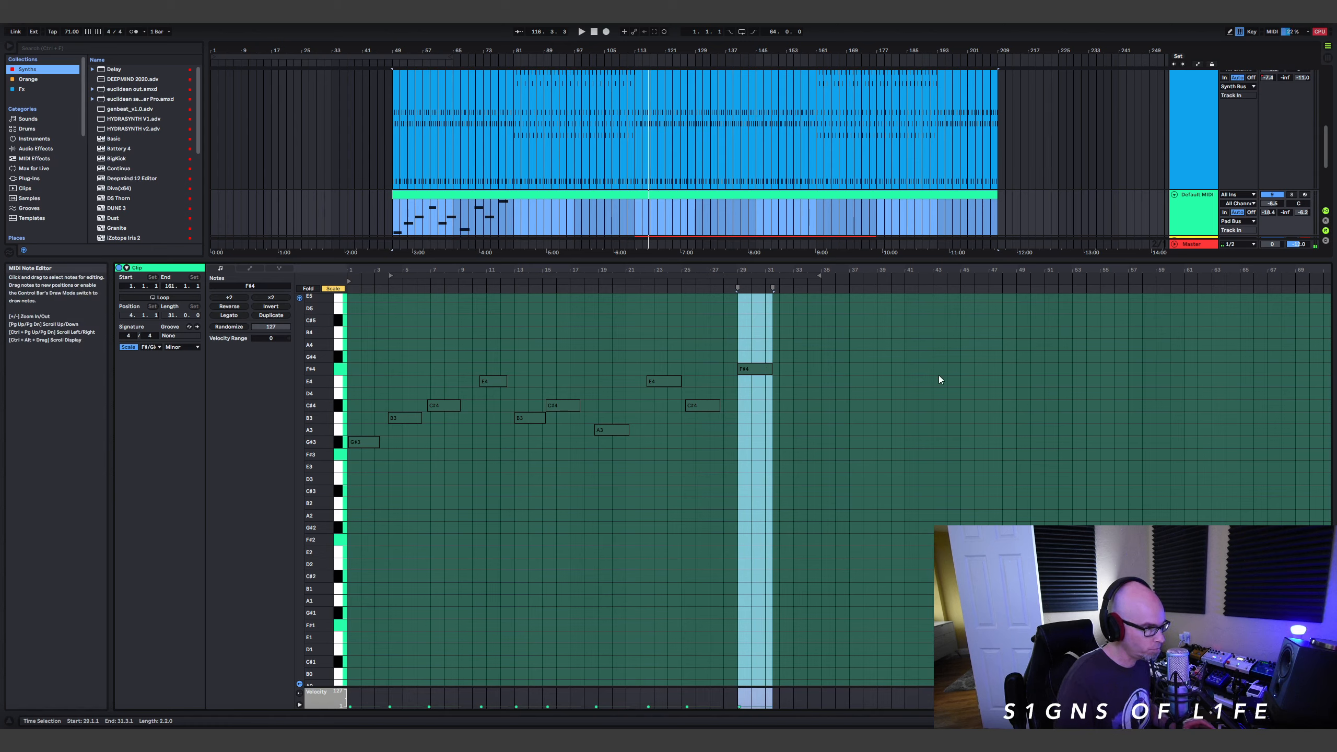
{"action": "right_click", "coordinate": [1039, 395]}
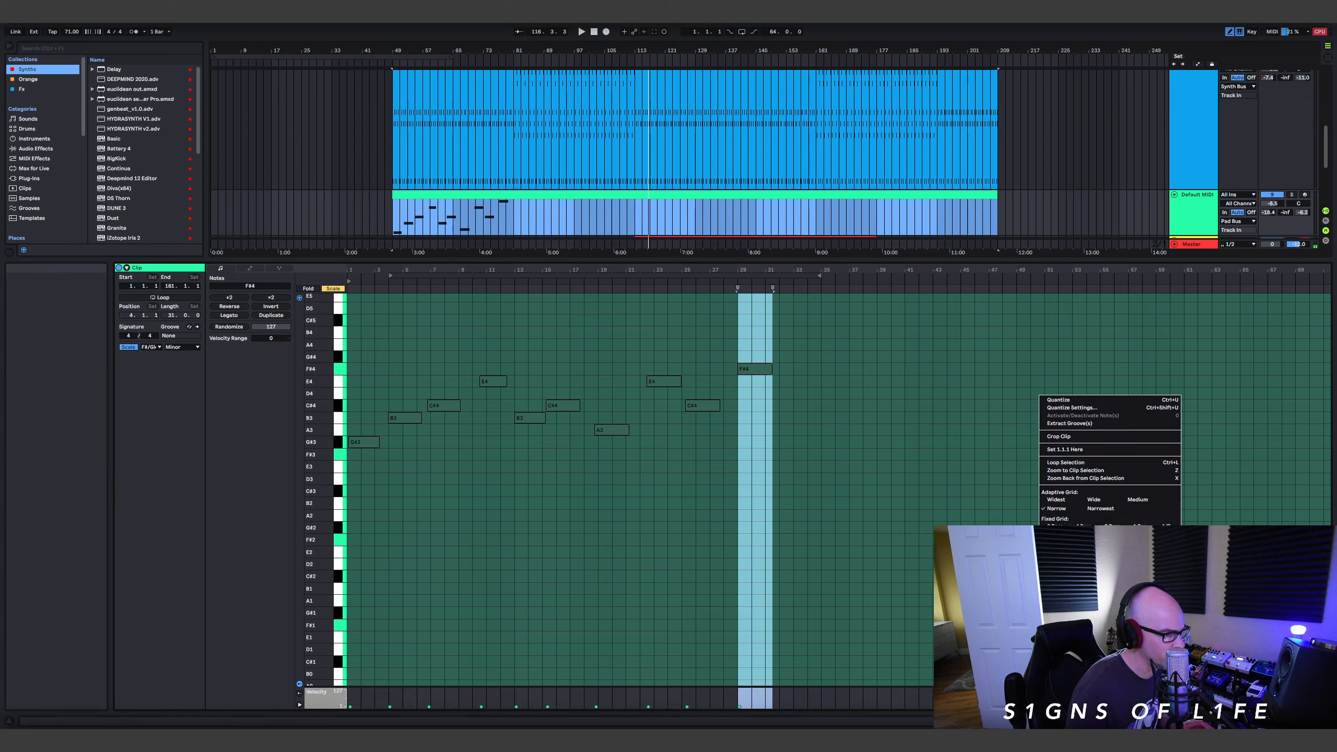
{"action": "left_click", "coordinate": [1166, 535]}
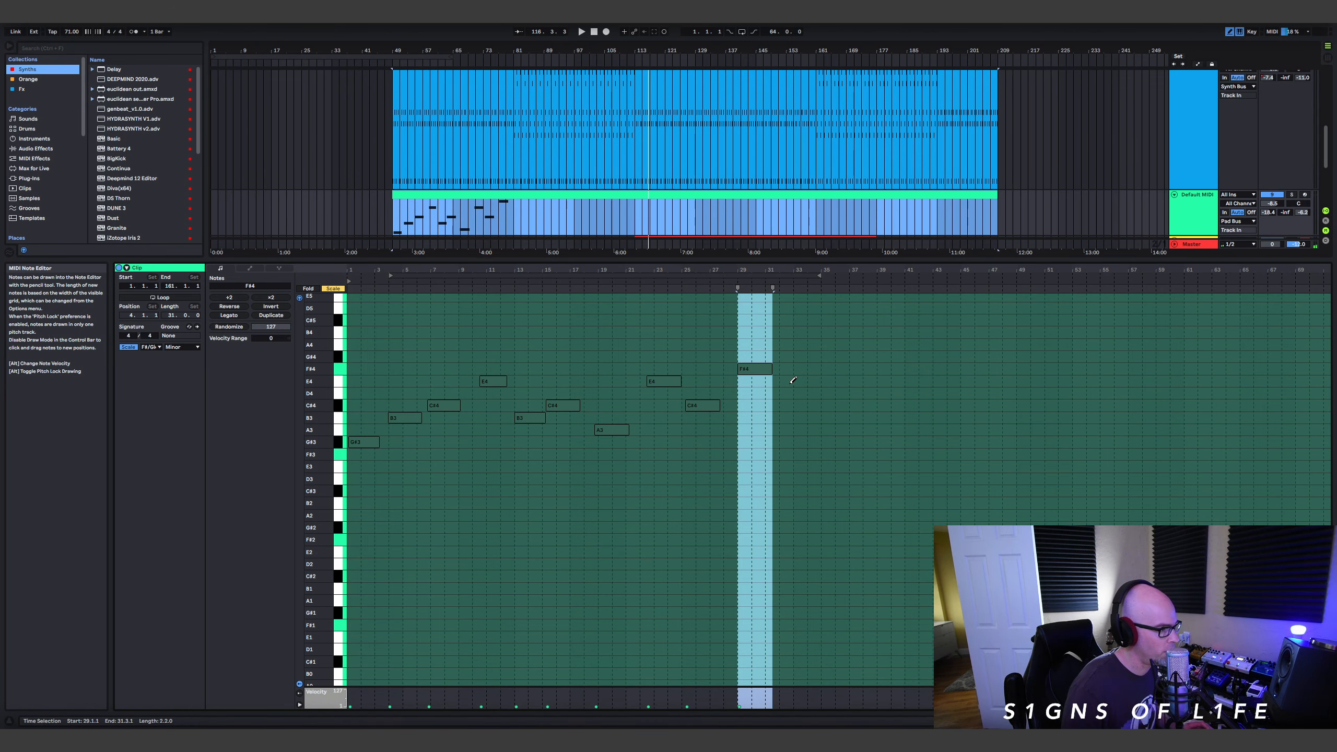
Draw long E4, C#4 and G#3 notes around bars 32–41, and E4, F#4, G#3 and B3 notes around bars 47–61.
{"action": "mouse_move", "coordinate": [791, 380]}
{"action": "left_mouse_down"}
{"action": "mouse_move", "coordinate": [874, 380]}
{"action": "mouse_move", "coordinate": [846, 381]}
{"action": "mouse_move", "coordinate": [858, 452]}
{"action": "left_mouse_up"}
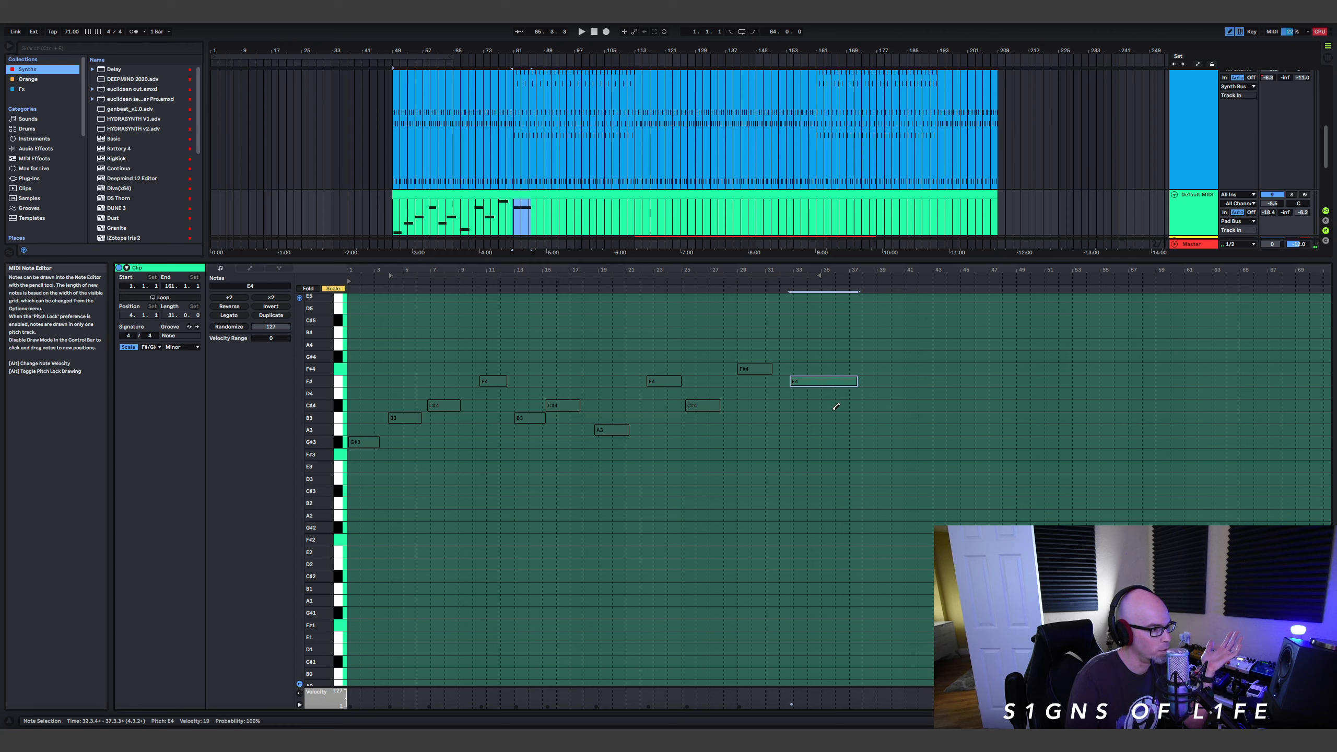
{"action": "left_click_drag", "start_coordinate": [843, 407], "coordinate": [890, 414]}
{"action": "left_click_drag", "start_coordinate": [811, 442], "coordinate": [910, 459]}
{"action": "mouse_move", "coordinate": [991, 381]}
{"action": "left_mouse_down"}
{"action": "mouse_move", "coordinate": [1062, 396]}
{"action": "mouse_move", "coordinate": [1068, 369]}
{"action": "mouse_move", "coordinate": [1126, 385]}
{"action": "mouse_move", "coordinate": [1165, 420]}
{"action": "left_mouse_up"}
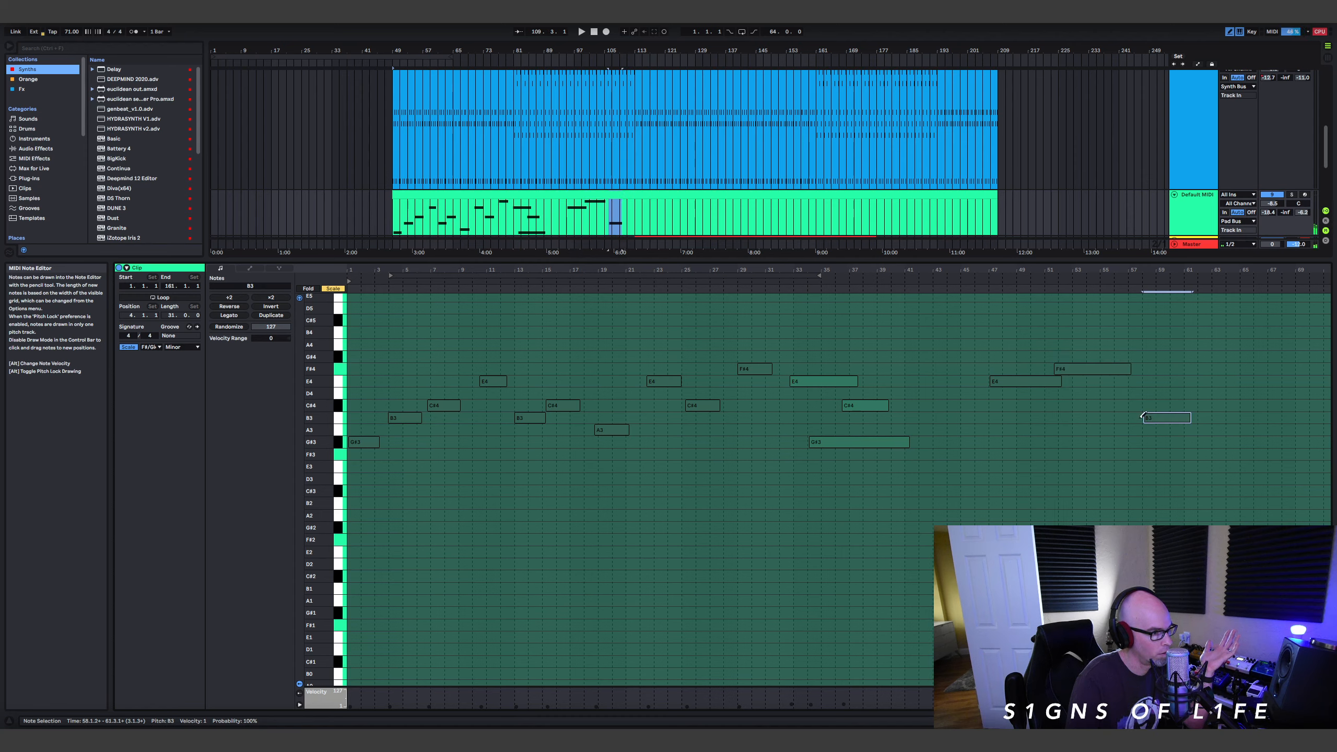
{"action": "left_click_drag", "start_coordinate": [1022, 442], "coordinate": [1108, 438]}
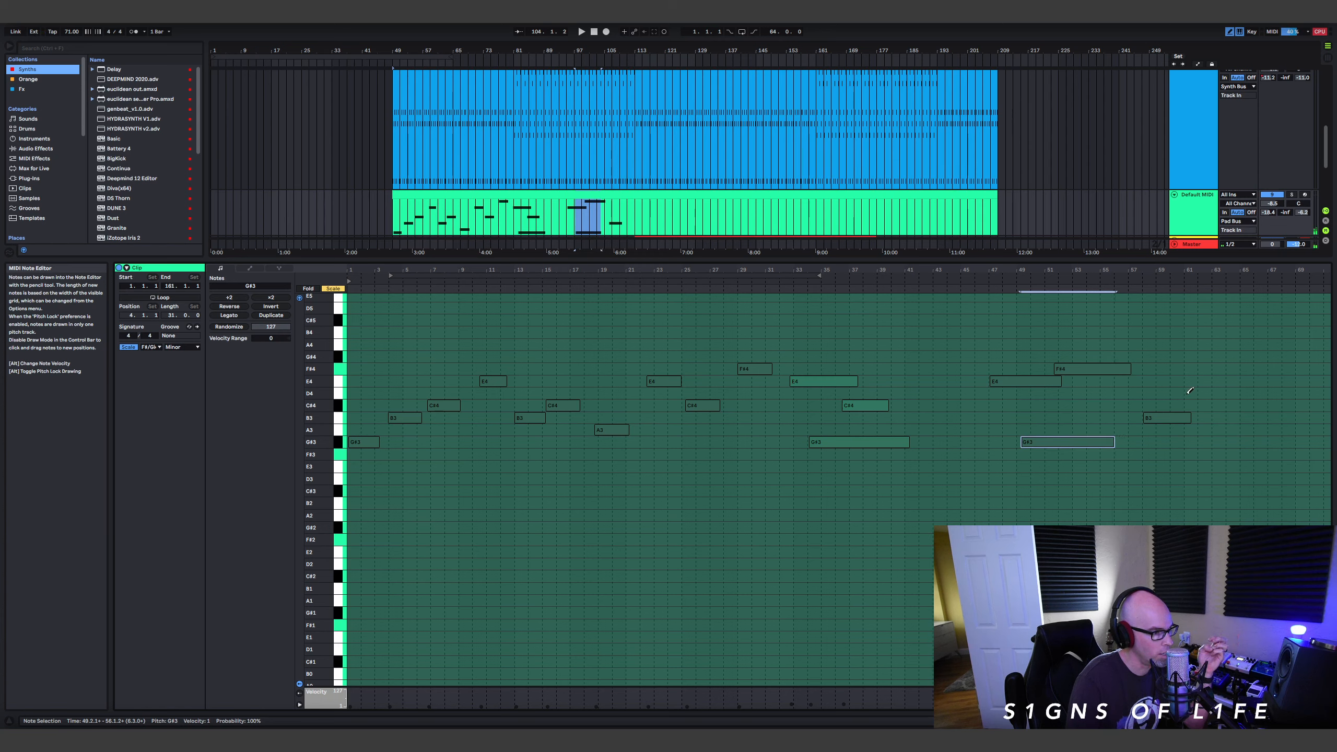
{"action": "left_click_drag", "start_coordinate": [1204, 380], "coordinate": [1287, 379]}
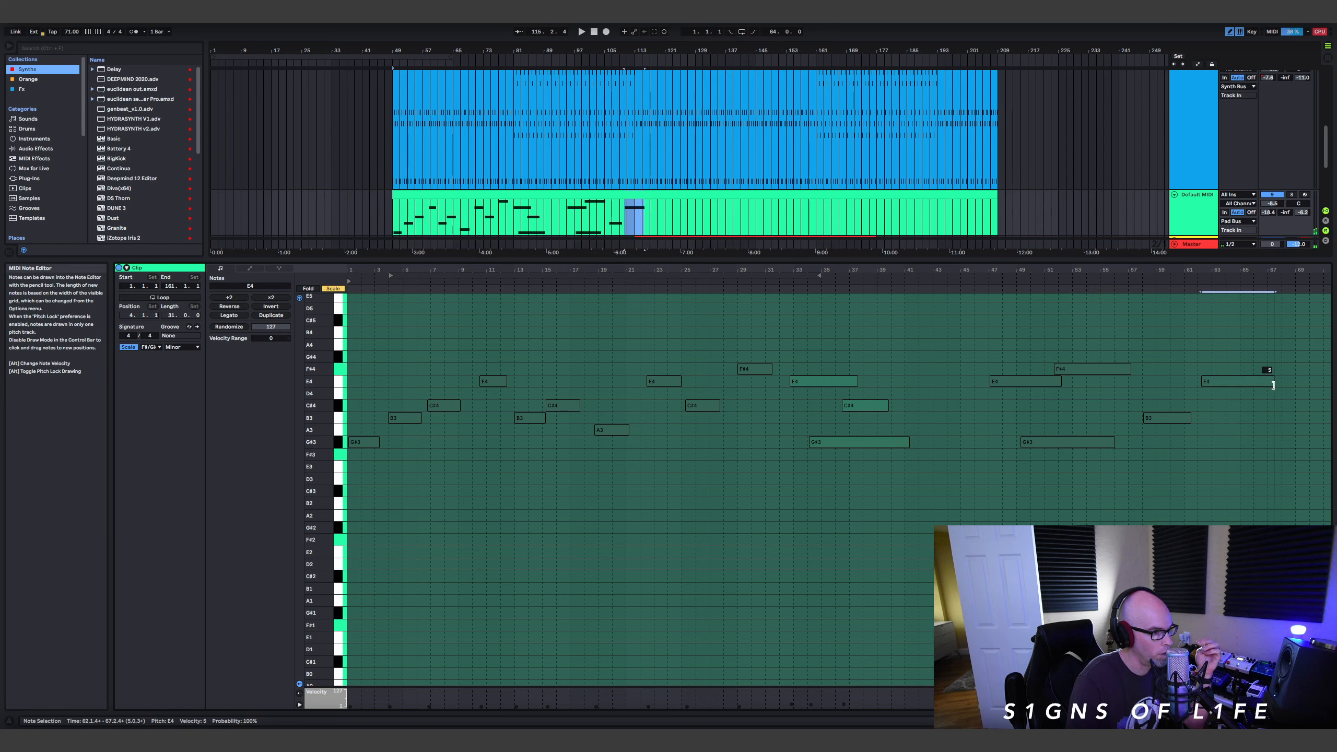
{"action": "left_click", "coordinate": [1221, 382]}
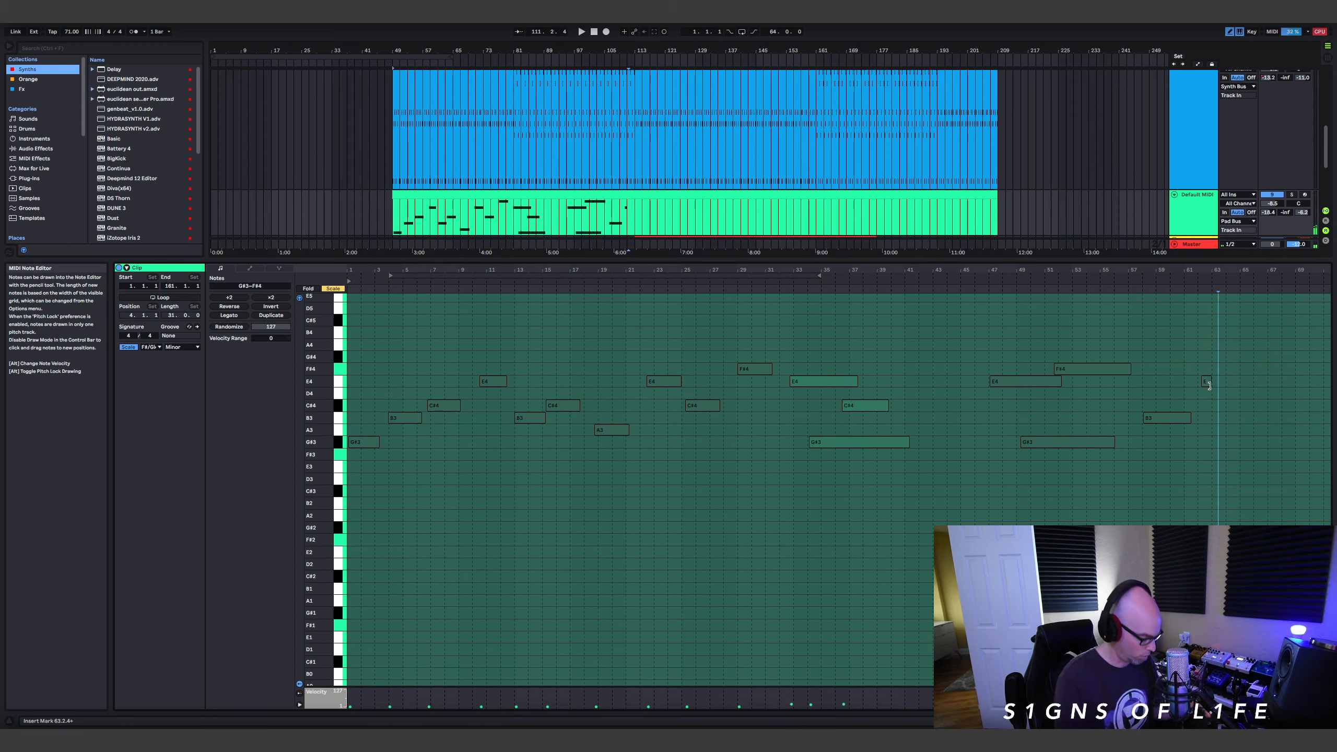
{"action": "key", "text": "ctrl+z"}
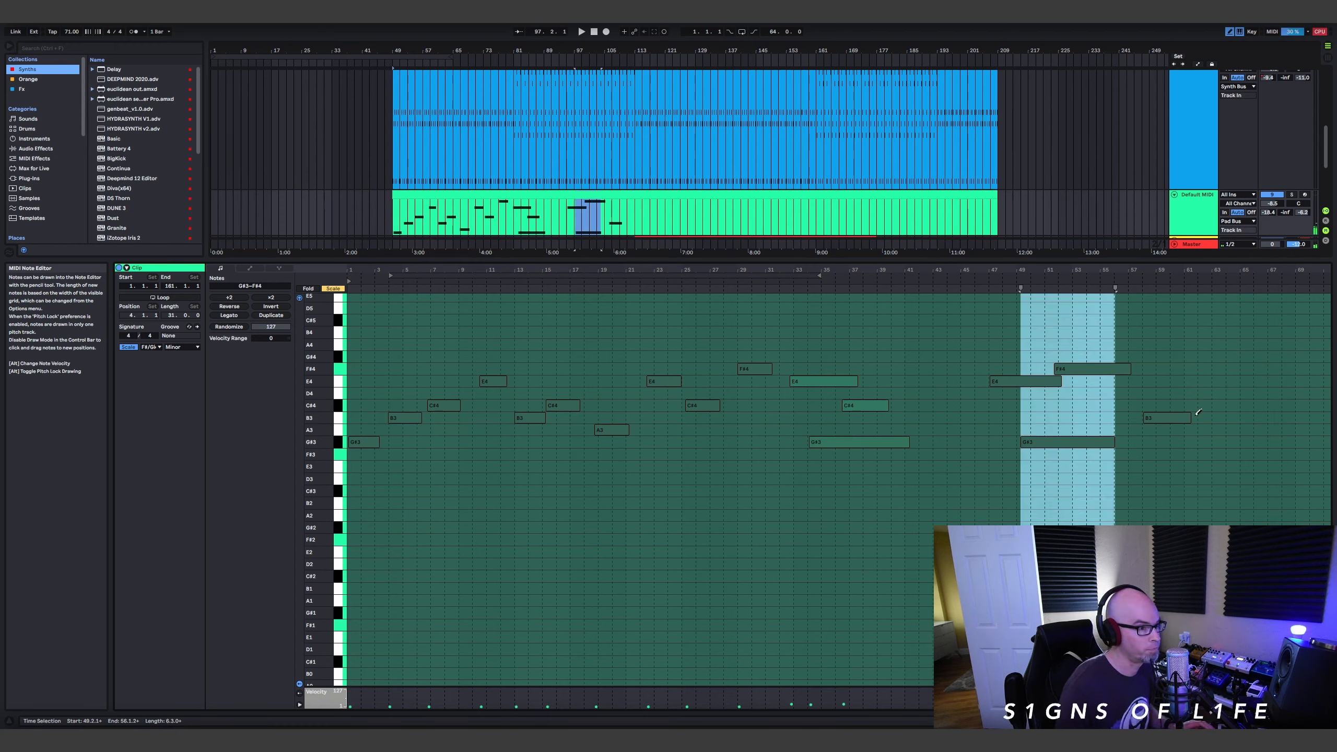
Draw D4 and C#4 between about bars 62 and 67, with a long F#3 beneath them from about bar 61 to 69.
{"action": "left_click_drag", "start_coordinate": [1208, 393], "coordinate": [1277, 425]}
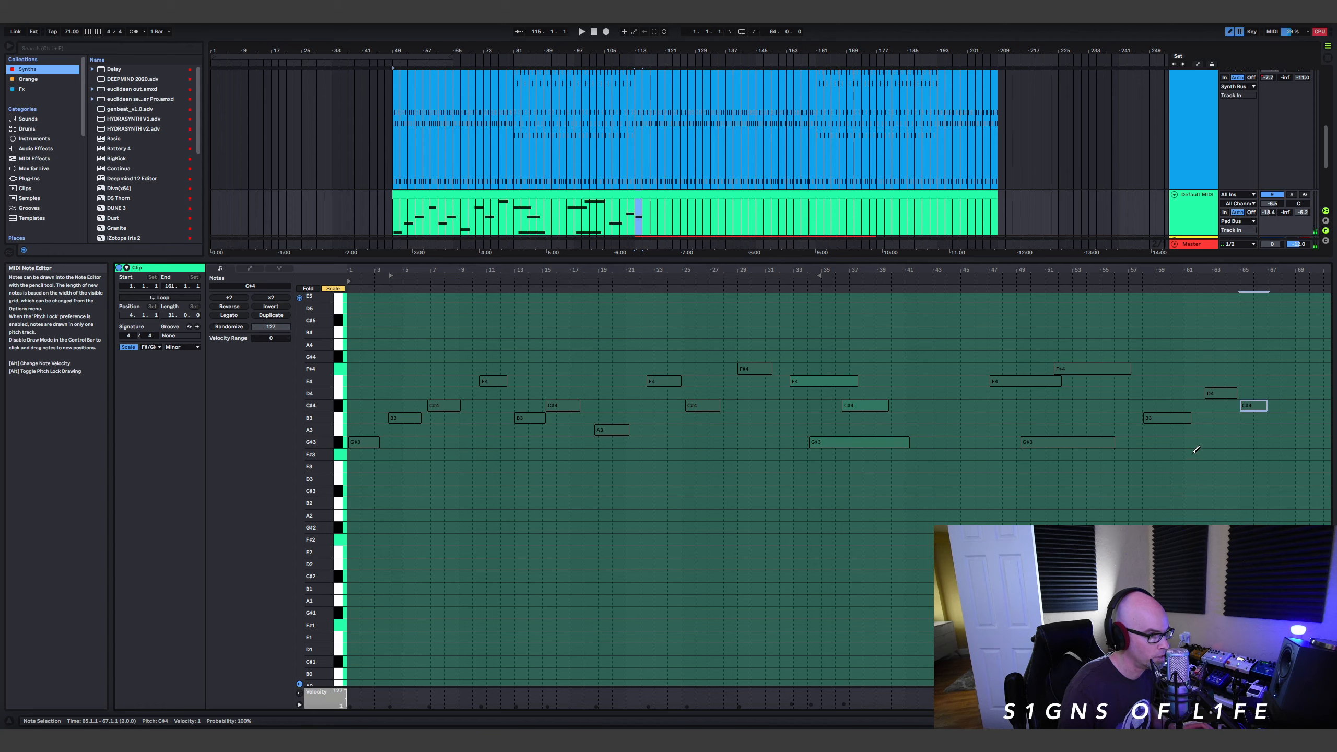
{"action": "left_click_drag", "start_coordinate": [1195, 453], "coordinate": [1239, 454]}
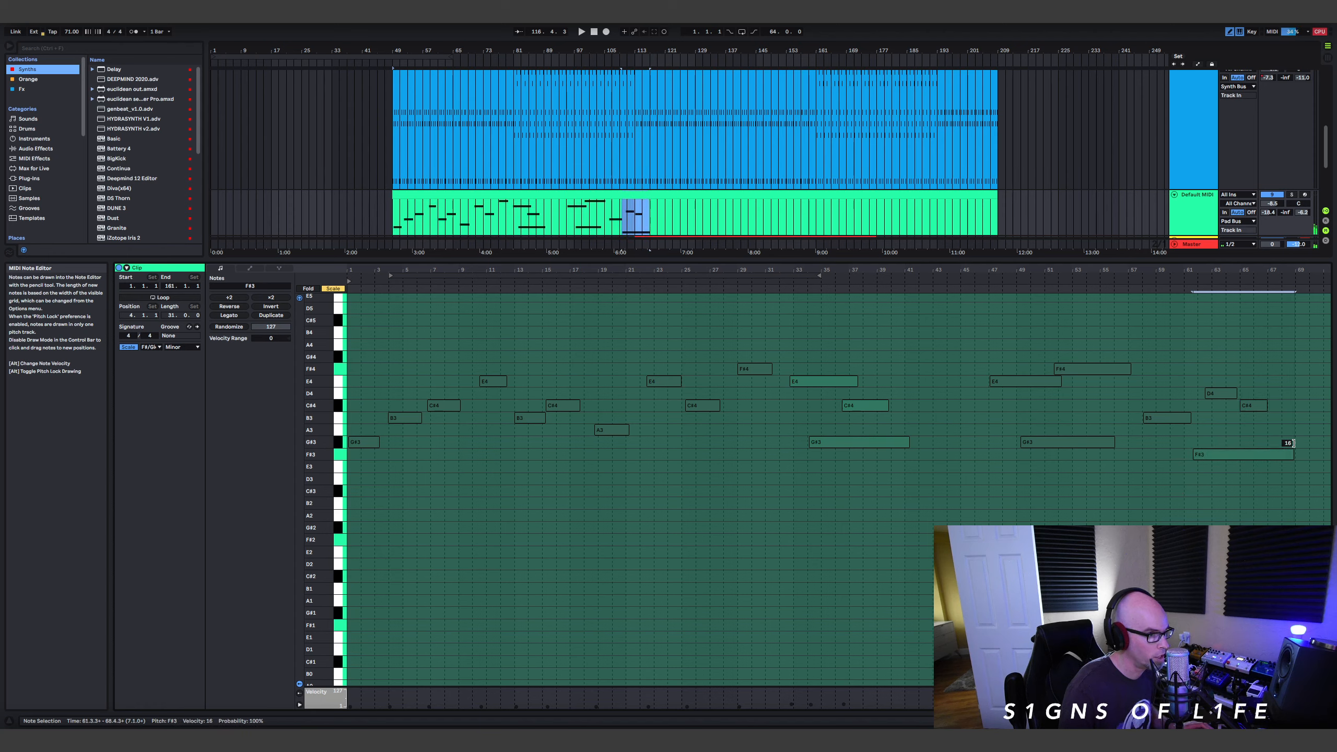
{"action": "left_click_drag", "start_coordinate": [1301, 450], "coordinate": [1297, 451]}
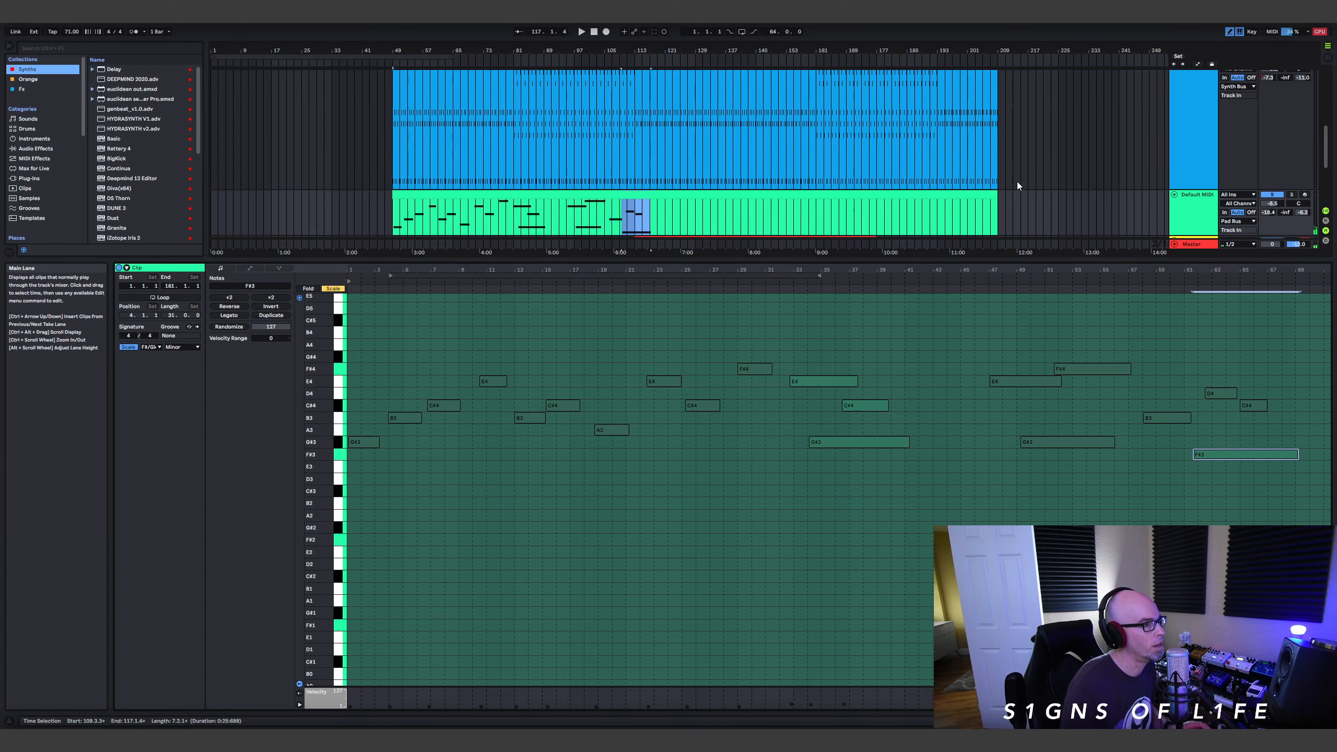
Trim the green clip to end at bar 117 and duplicate it directly after itself.
{"action": "left_click_drag", "start_coordinate": [995, 194], "coordinate": [651, 234]}
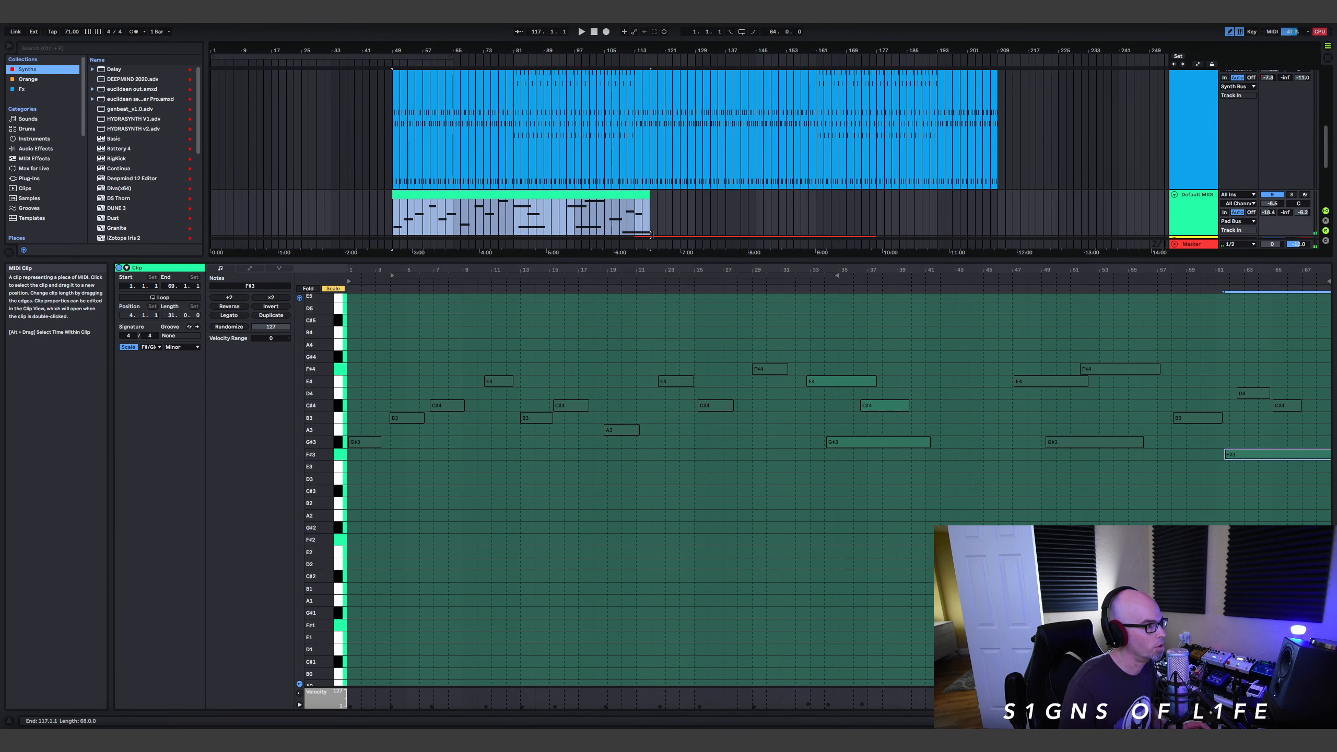
{"action": "key", "text": "ctrl+d"}
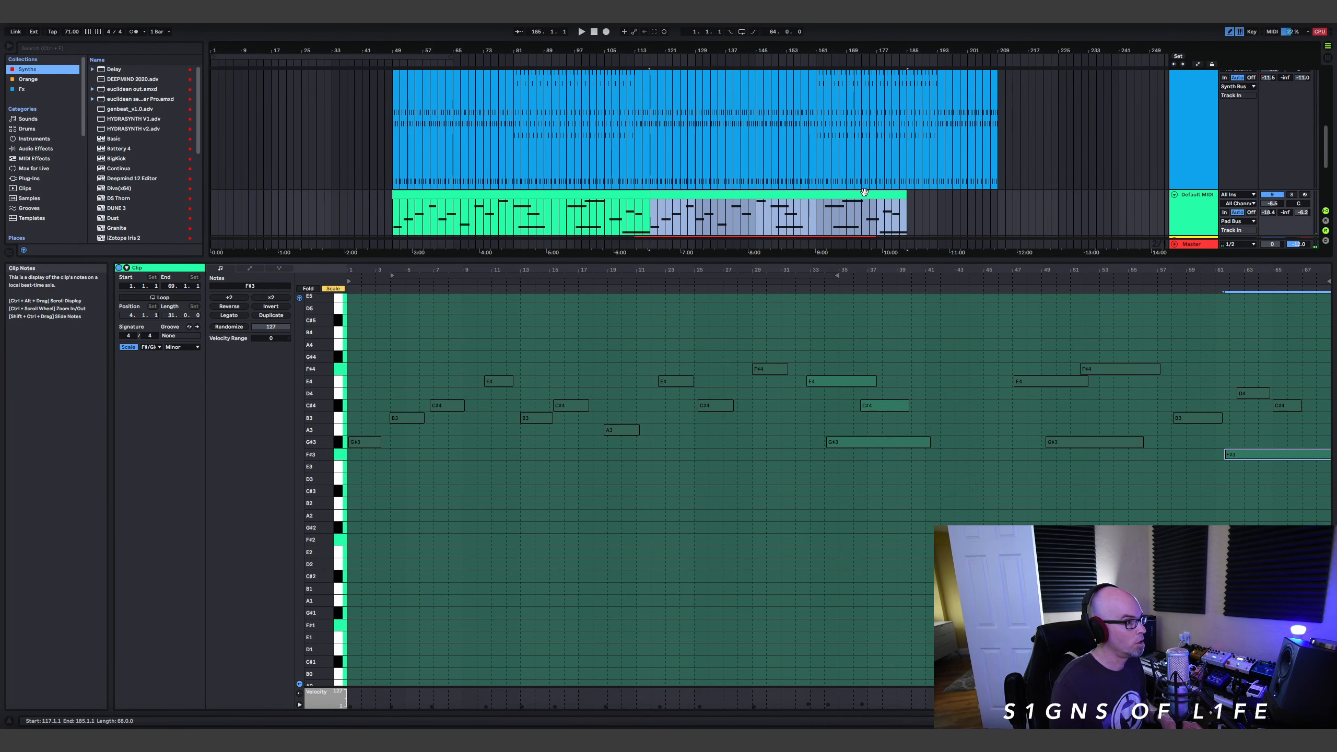
{"action": "mouse_move", "coordinate": [906, 211]}
{"action": "left_mouse_down"}
{"action": "mouse_move", "coordinate": [1051, 211]}
{"action": "mouse_move", "coordinate": [908, 210]}
{"action": "left_mouse_up"}
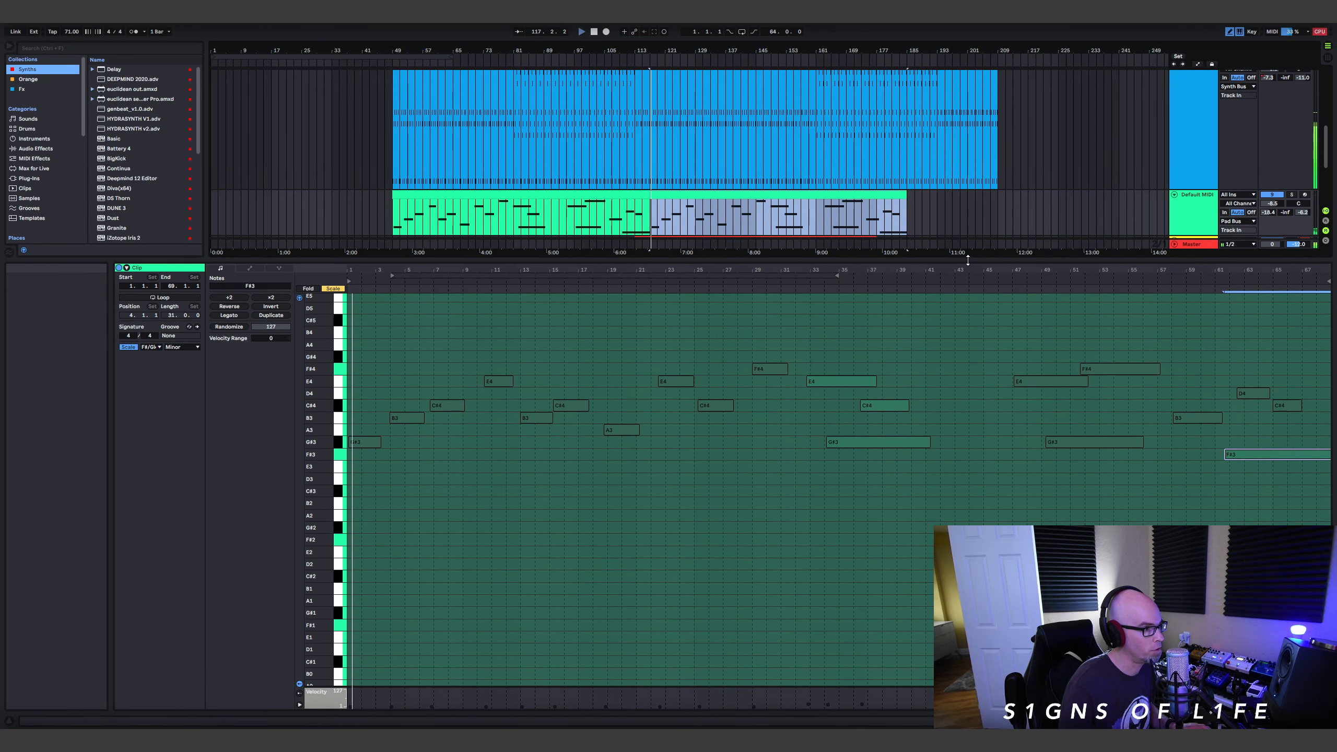
Move the red pad clip earlier in the arrangement so it starts at bar 97.
{"action": "left_click_drag", "start_coordinate": [961, 258], "coordinate": [961, 582]}
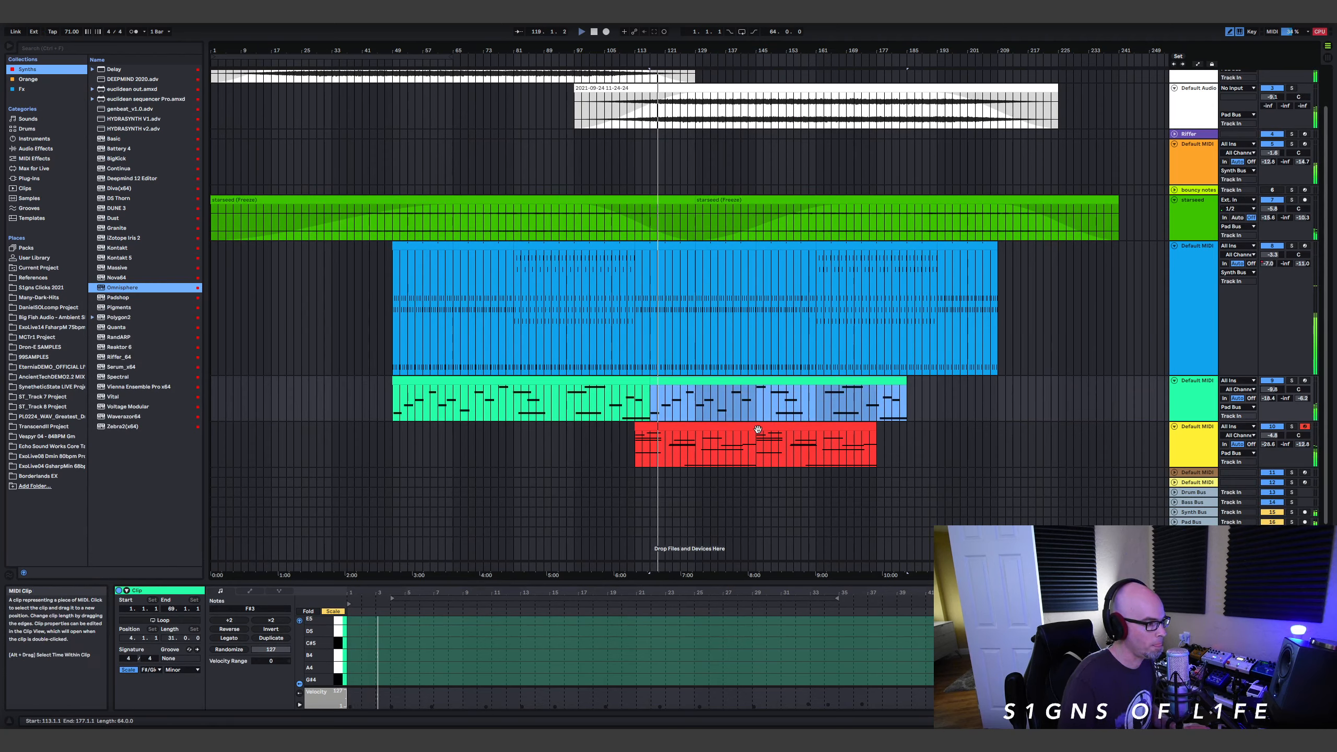
{"action": "left_click_drag", "start_coordinate": [757, 429], "coordinate": [709, 438]}
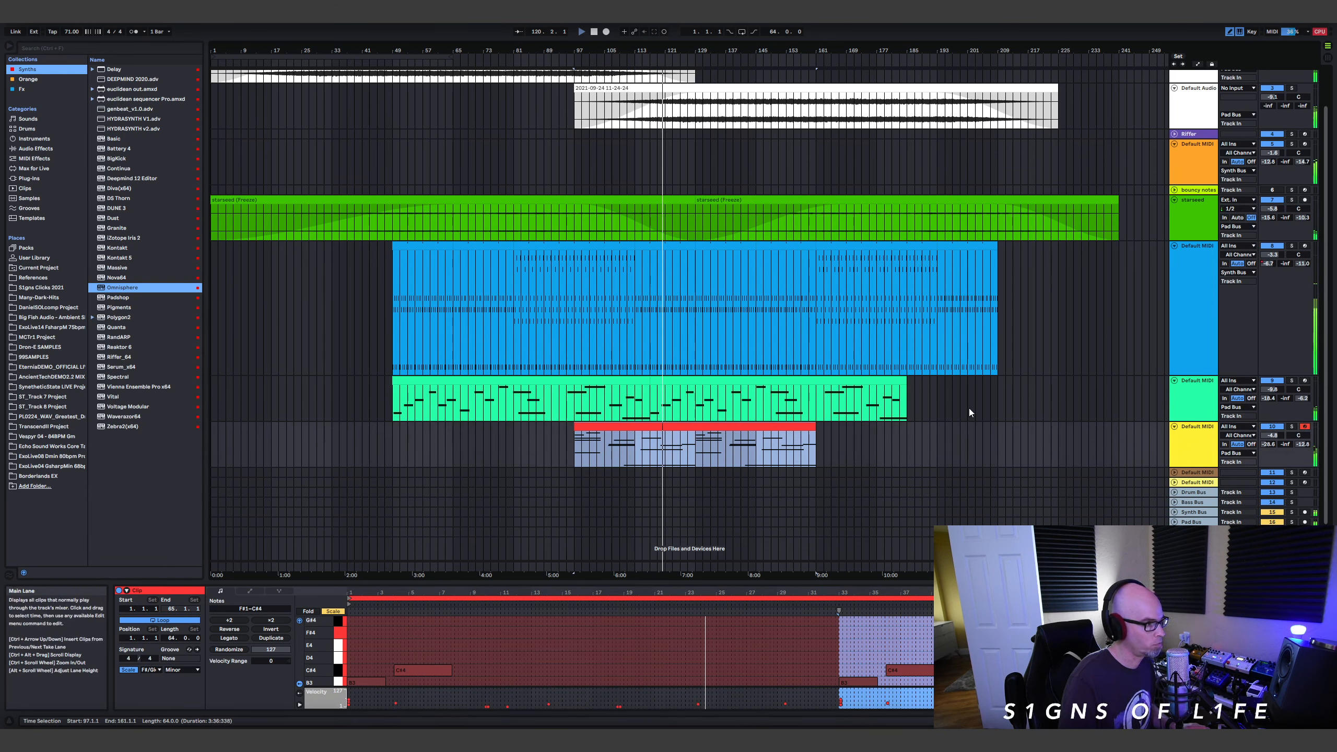
Lower the blue sequence track's volume and set the yellow pad track's volume to about -6.2 dB.
{"action": "left_click_drag", "start_coordinate": [1272, 255], "coordinate": [1272, 266]}
{"action": "scroll", "coordinate": [922, 238], "scroll_direction": "up", "scroll_amount": 2}
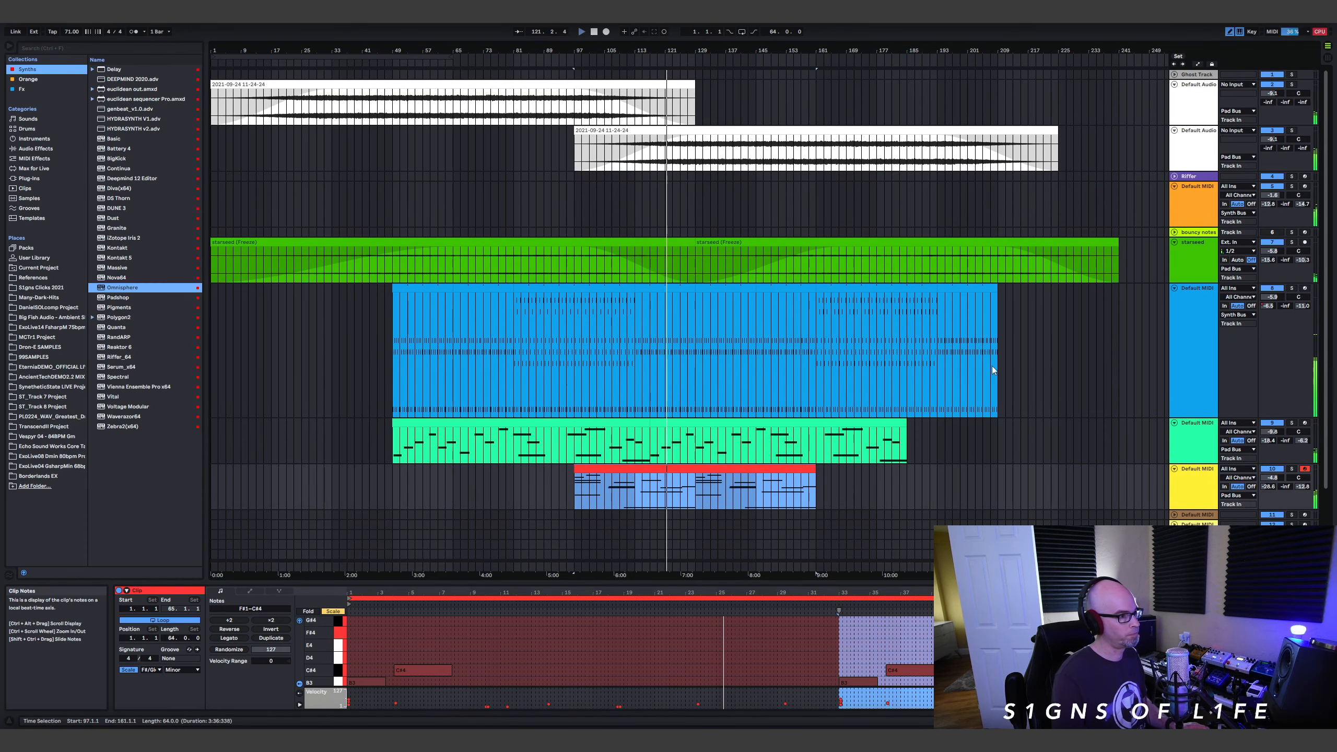
{"action": "scroll", "coordinate": [991, 386], "scroll_direction": "down", "scroll_amount": 1}
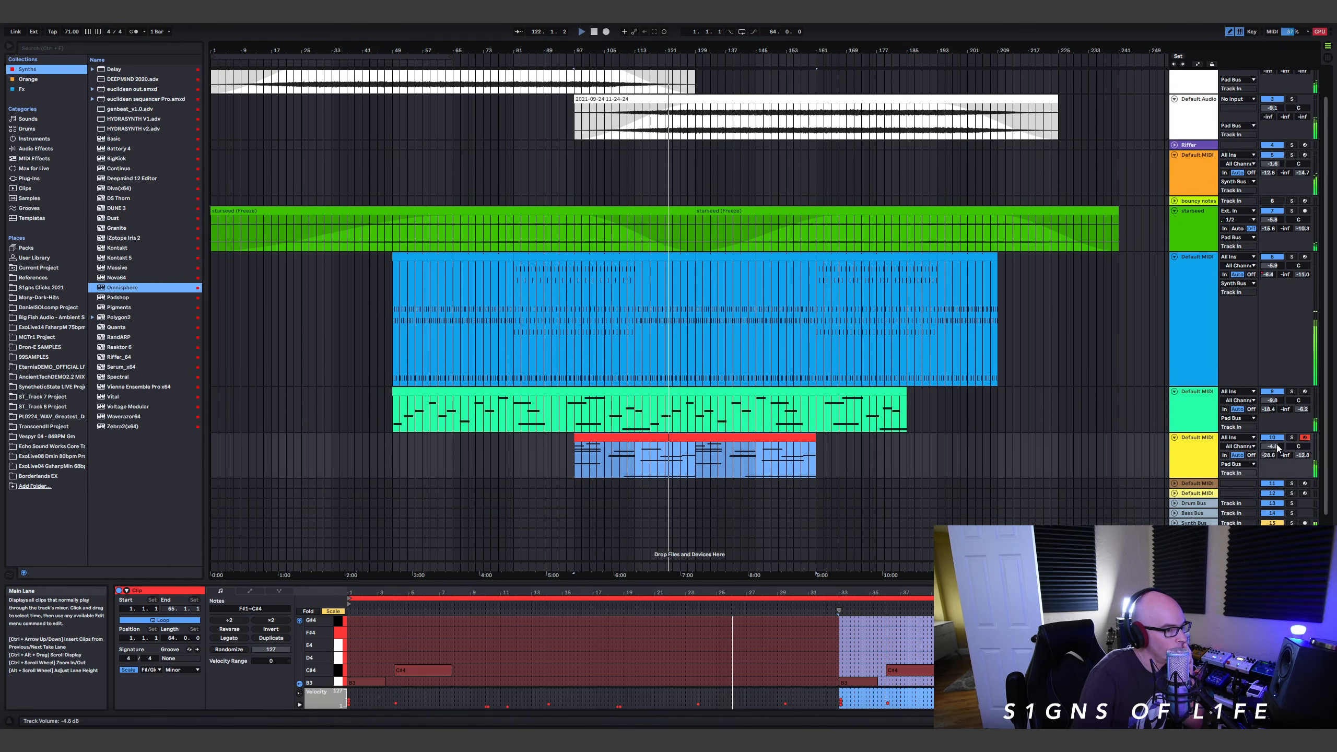
{"action": "left_click_drag", "start_coordinate": [1272, 446], "coordinate": [1271, 447]}
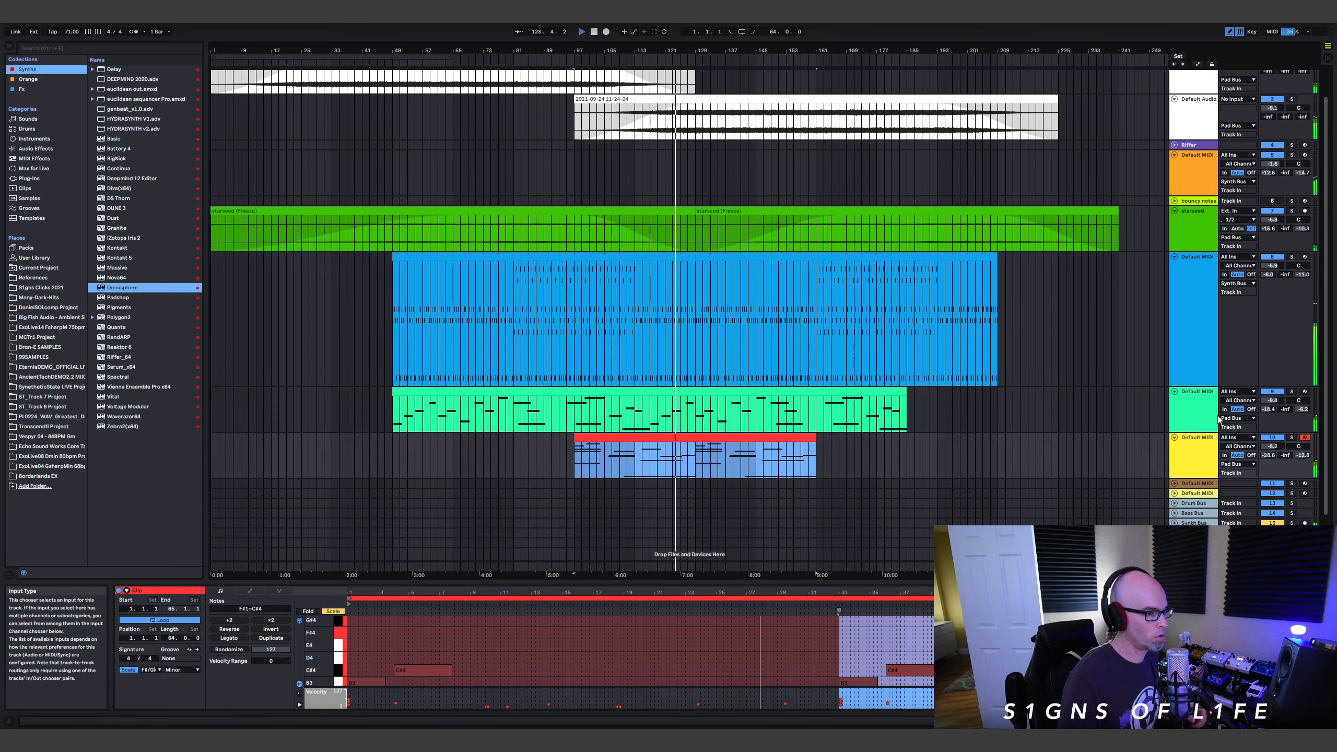
Unfold the empty brown MIDI track beneath the yellow pad track.
{"action": "left_click", "coordinate": [1175, 484]}
{"action": "scroll", "coordinate": [1063, 400], "scroll_direction": "down", "scroll_amount": 1}
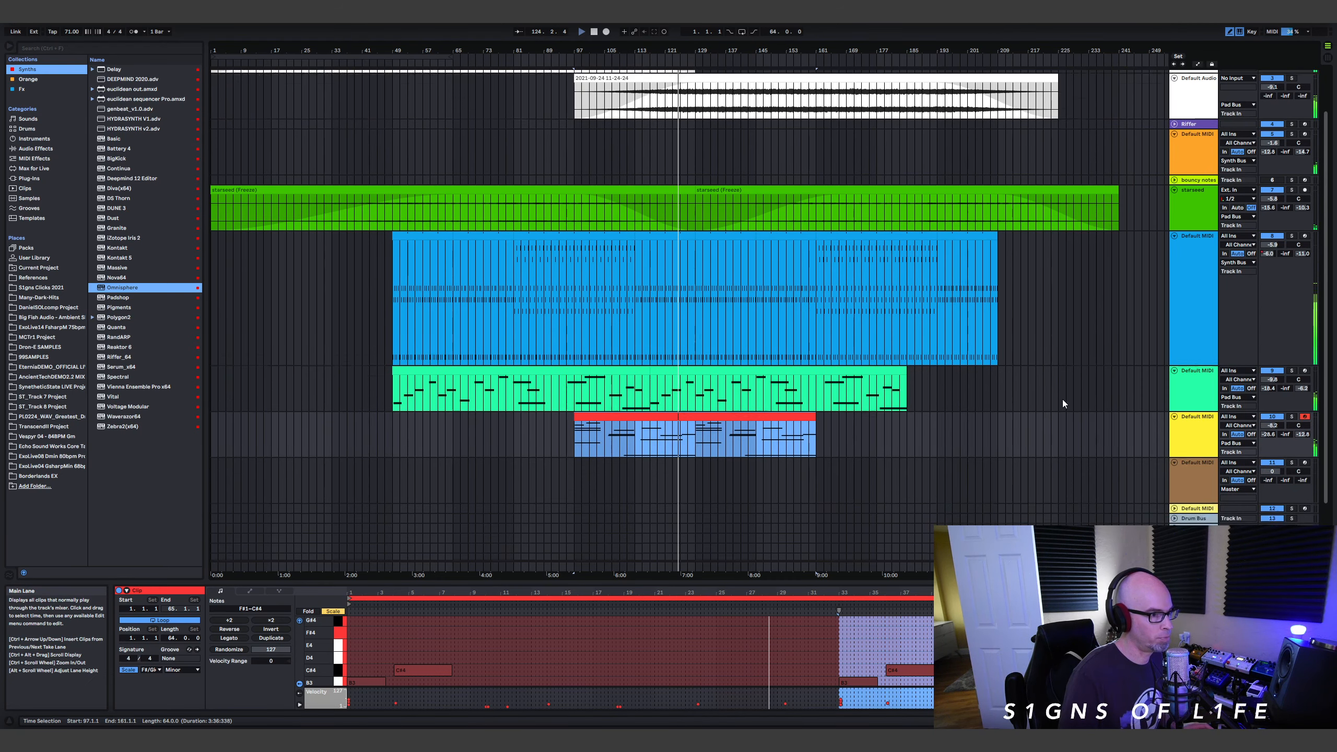
{"action": "scroll", "coordinate": [1062, 401], "scroll_direction": "down", "scroll_amount": 1}
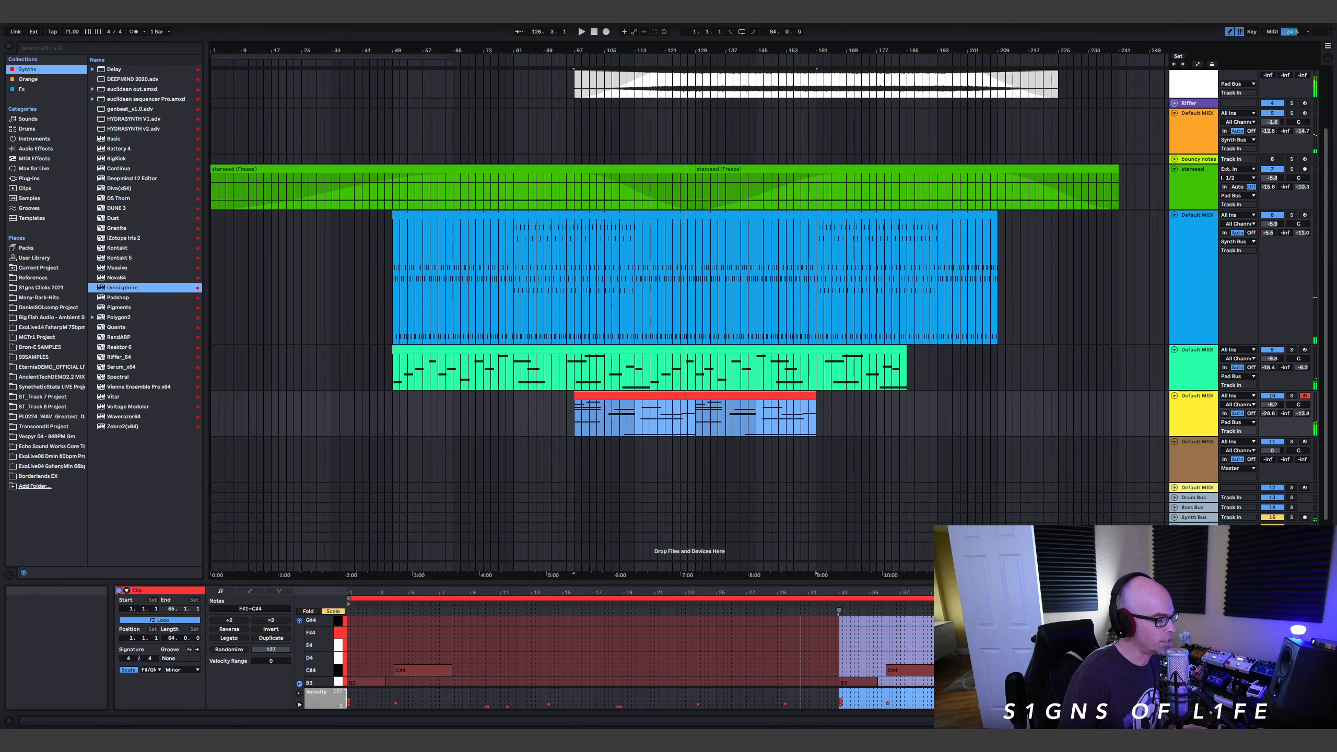
Switch to iCloud Notes to review the longform ambient walkthrough outline and return to the arrangement.
{"action": "key", "text": "alt+Tab"}
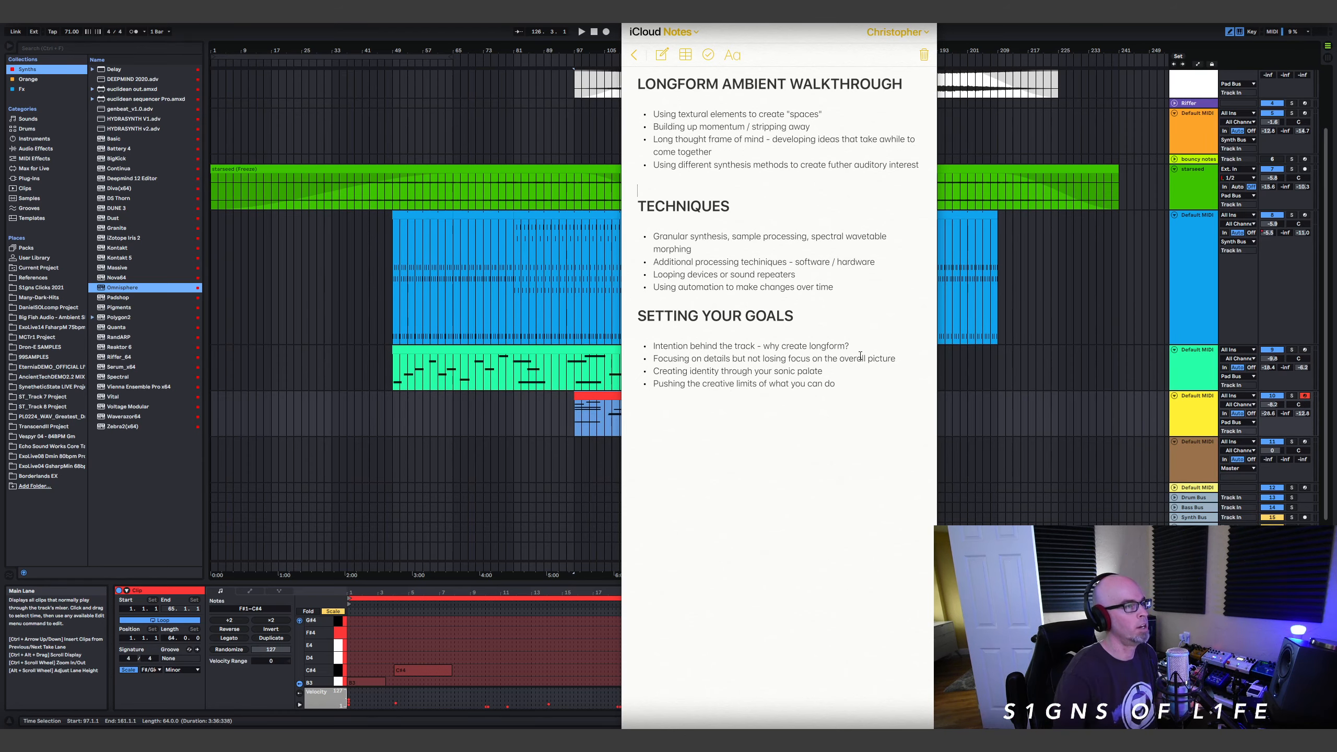
{"action": "left_click", "coordinate": [954, 37]}
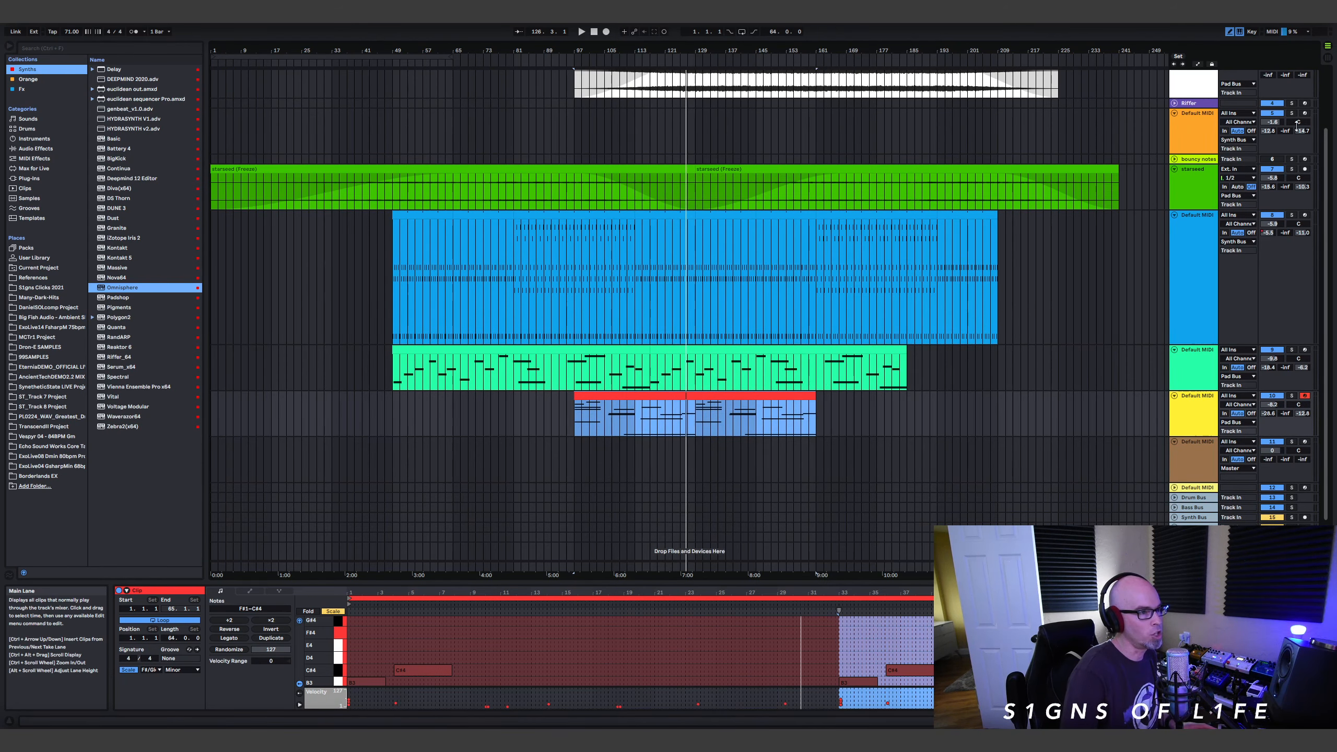
Play the arrangement from about bar 107 to audition the layered parts.
{"action": "scroll", "coordinate": [1211, 168], "scroll_direction": "up", "scroll_amount": 2}
{"action": "left_click", "coordinate": [613, 170]}
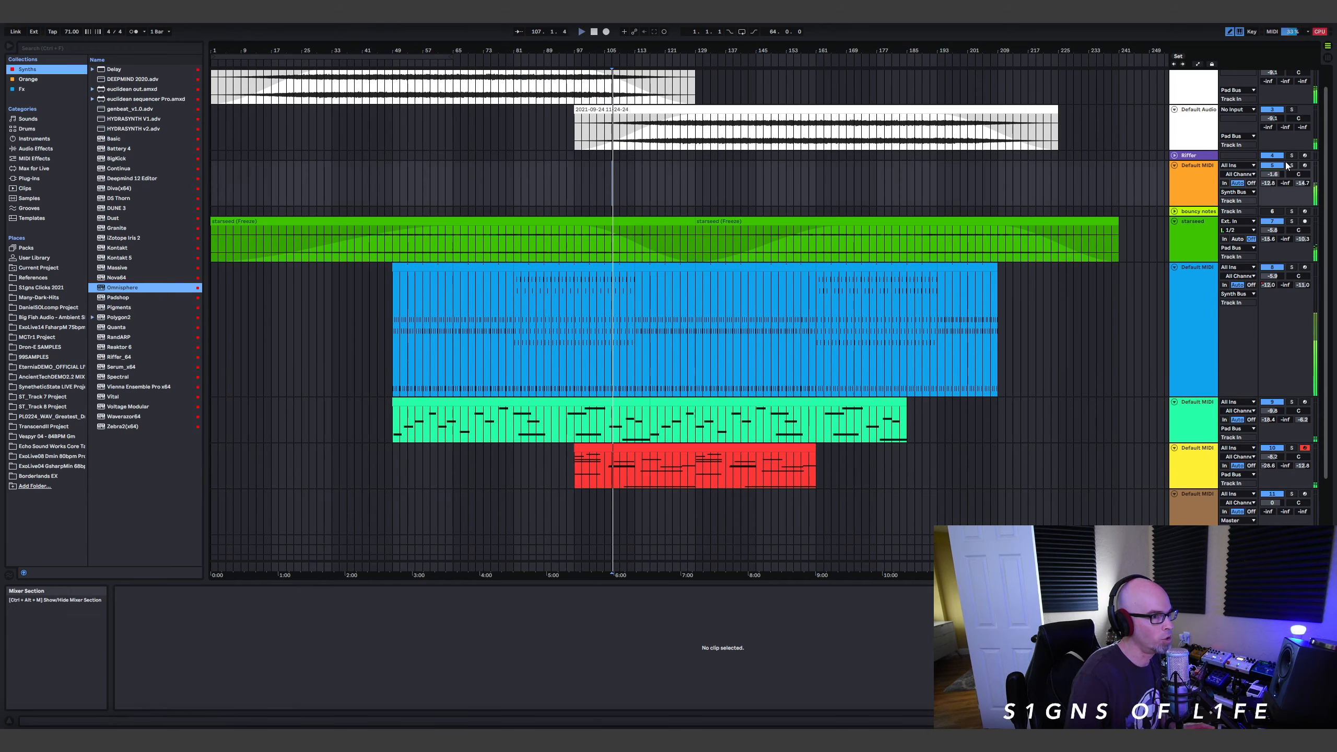
Solo the orange MIDI track and add an Auto Pan to it with the amount set to about 63.7%.
{"action": "left_click", "coordinate": [1290, 166]}
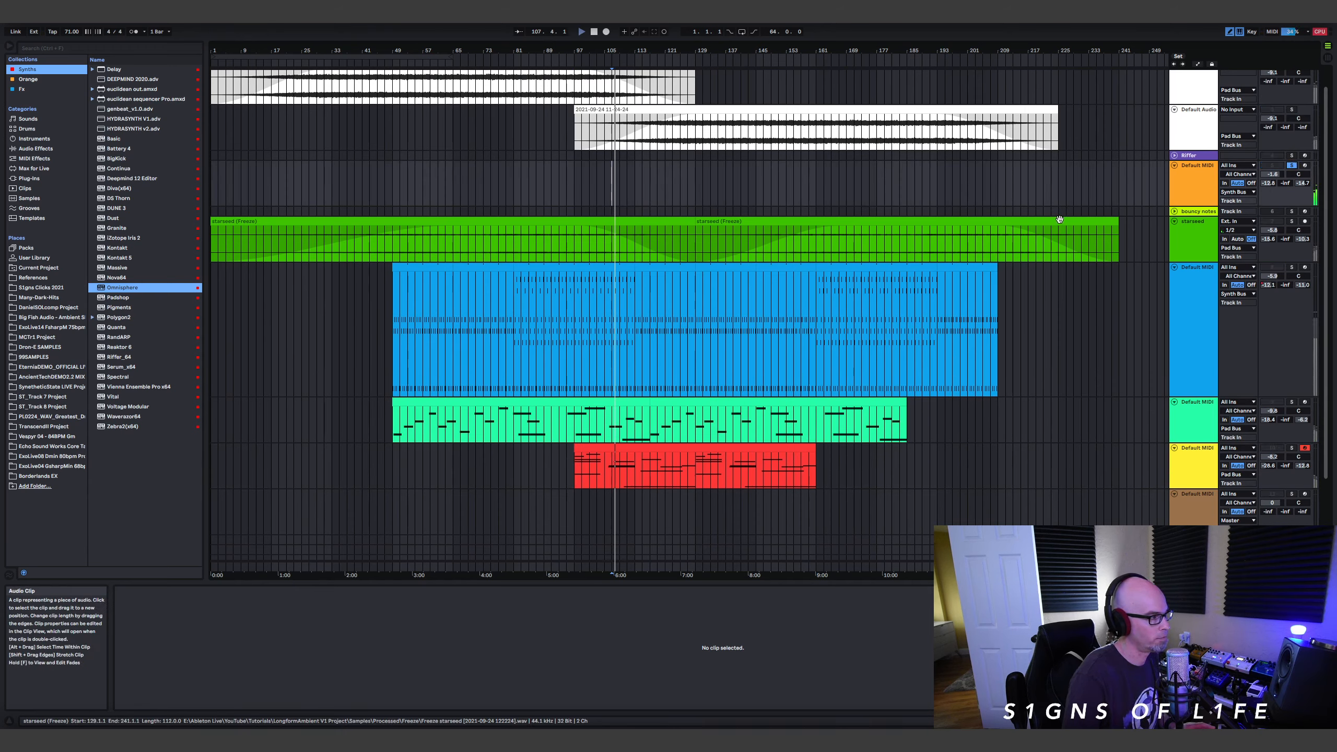
{"action": "left_click_drag", "start_coordinate": [1273, 174], "coordinate": [1273, 169]}
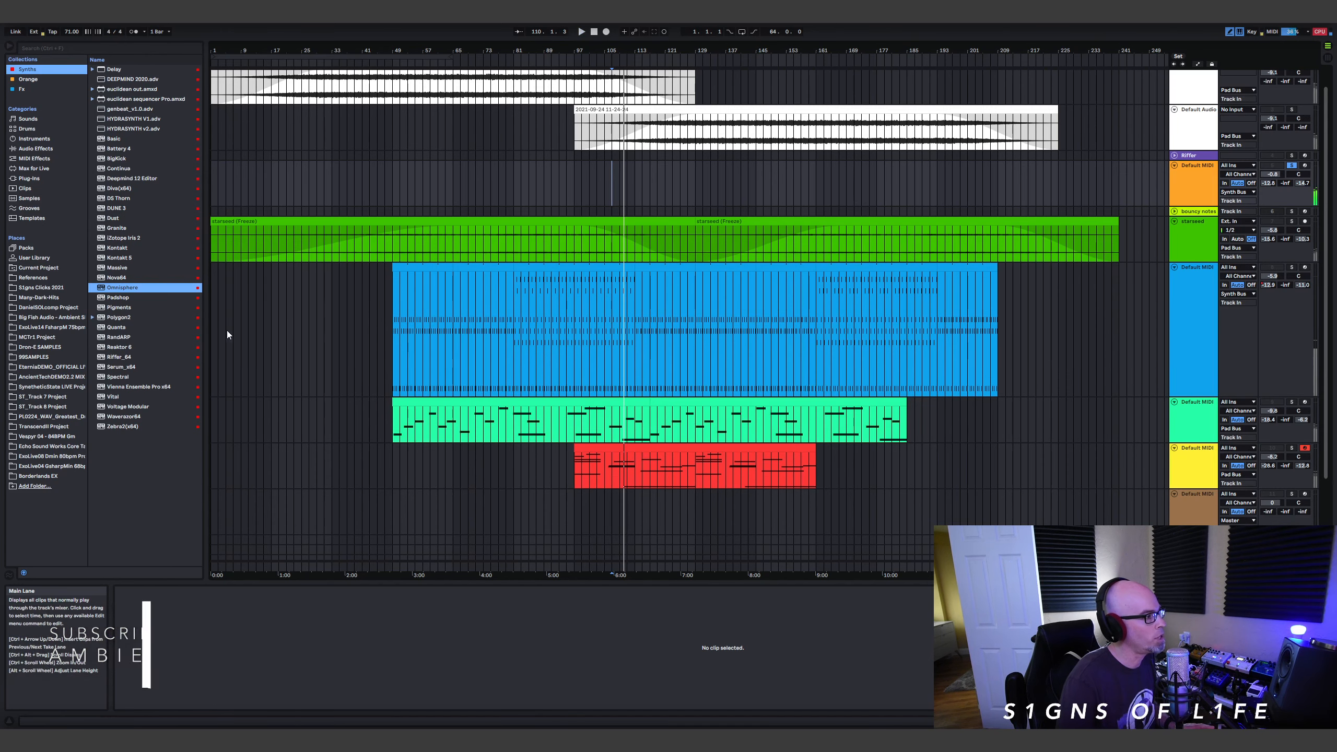
{"action": "left_click", "coordinate": [35, 147]}
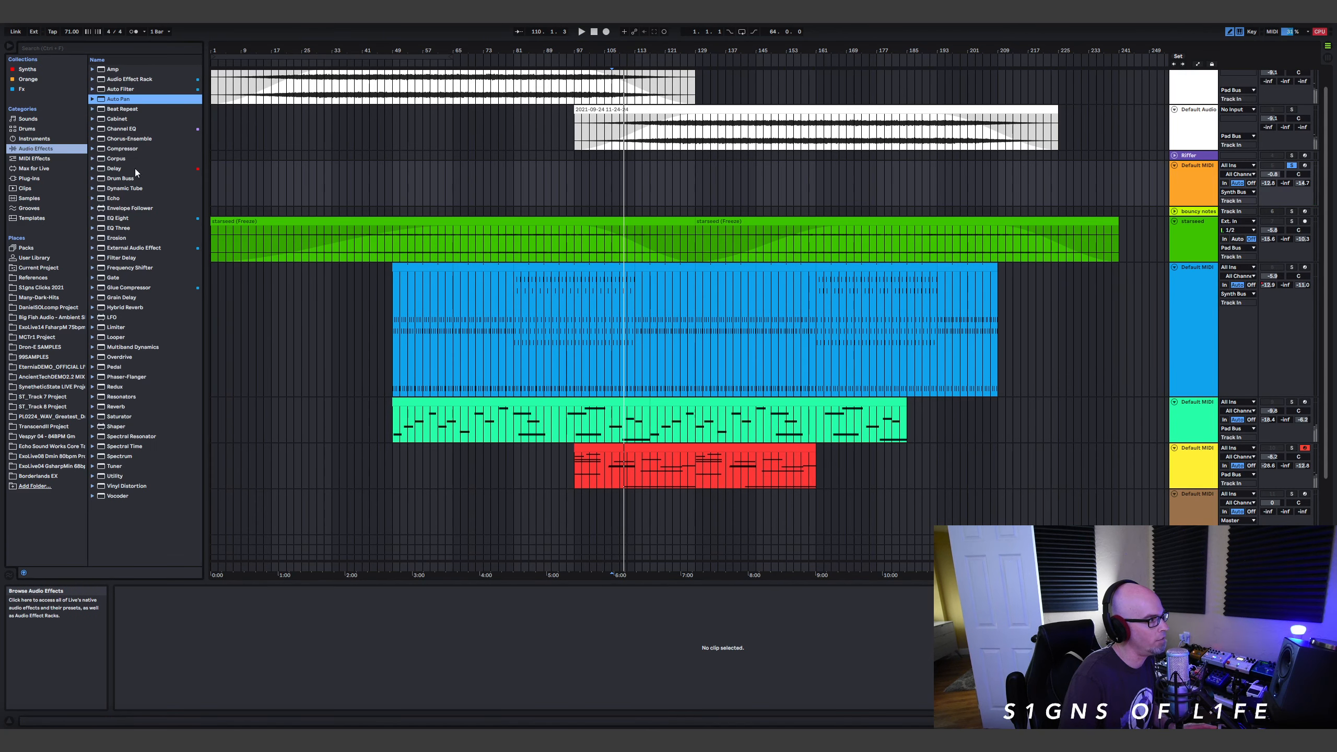
{"action": "left_click", "coordinate": [715, 192]}
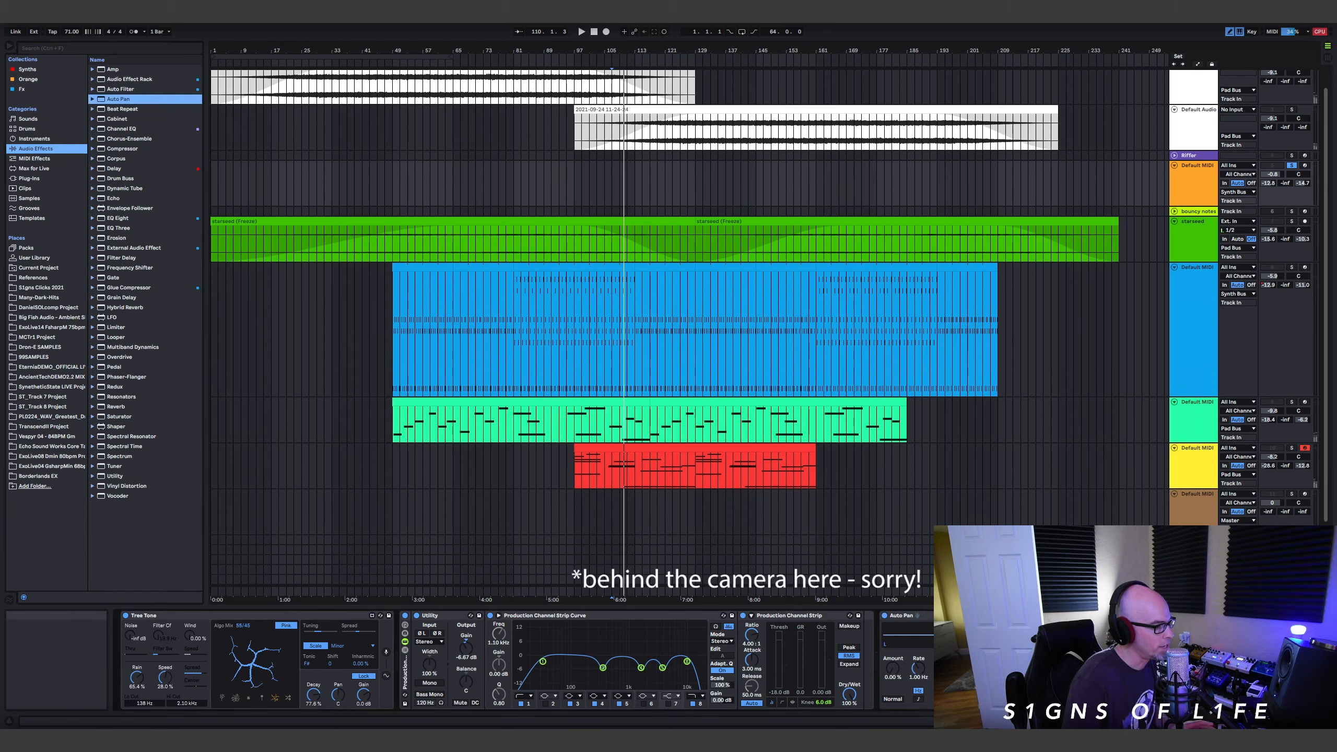
{"action": "left_click_drag", "start_coordinate": [892, 687], "coordinate": [891, 635]}
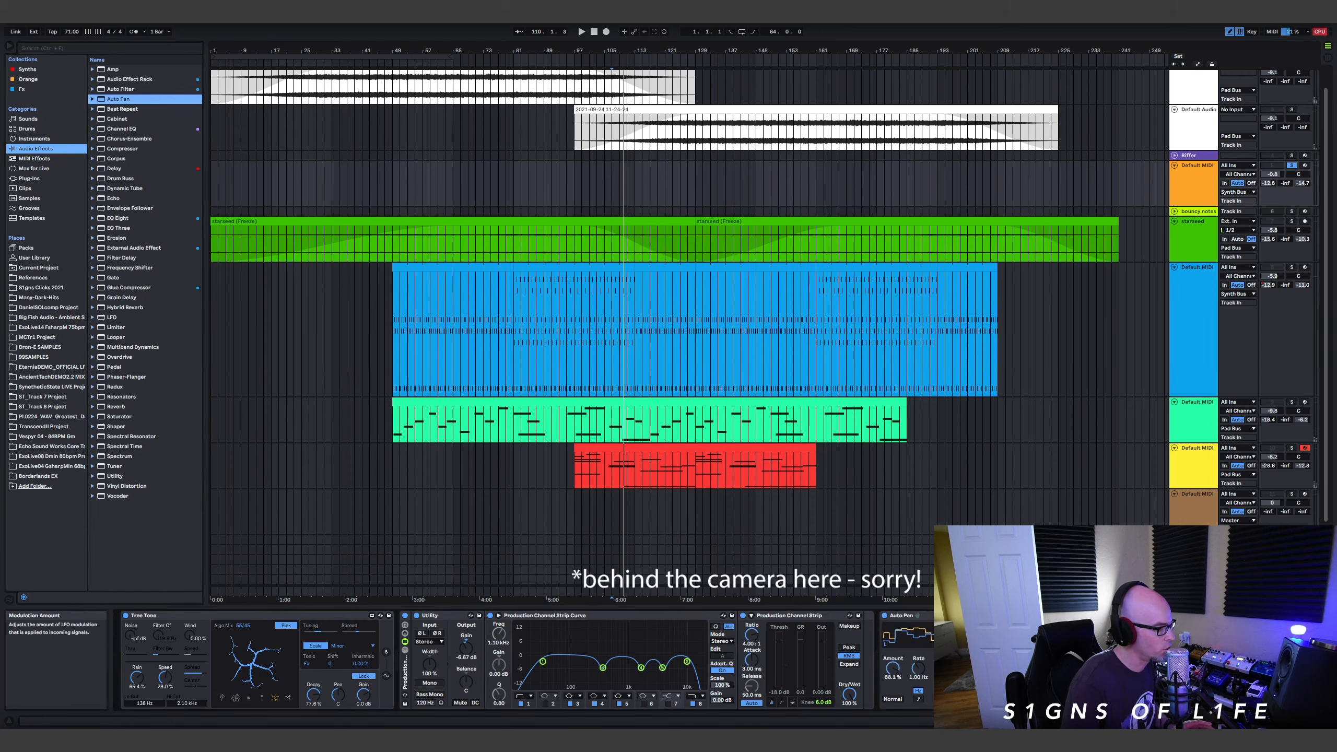
{"action": "left_click", "coordinate": [919, 698]}
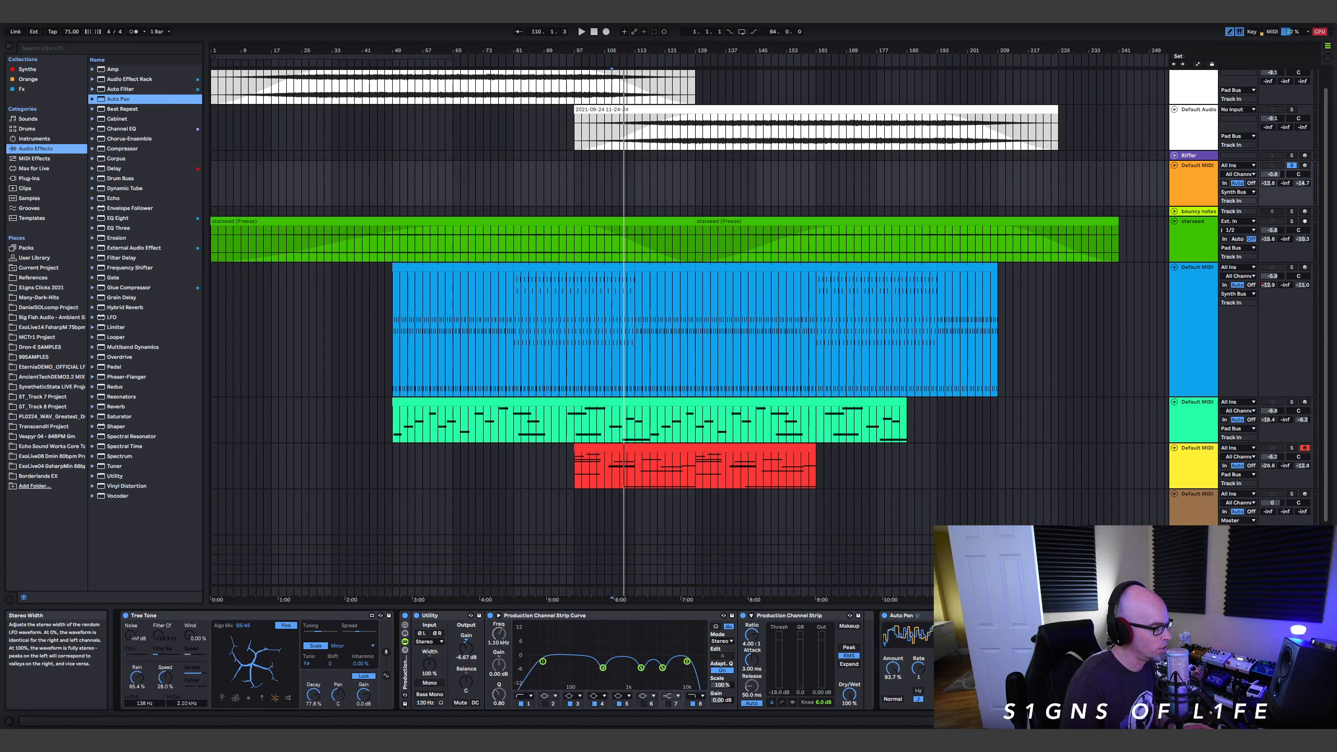
Audition the panned orange track, take it out of solo and set its volume to about -1.8 dB.
{"action": "key", "text": "space"}
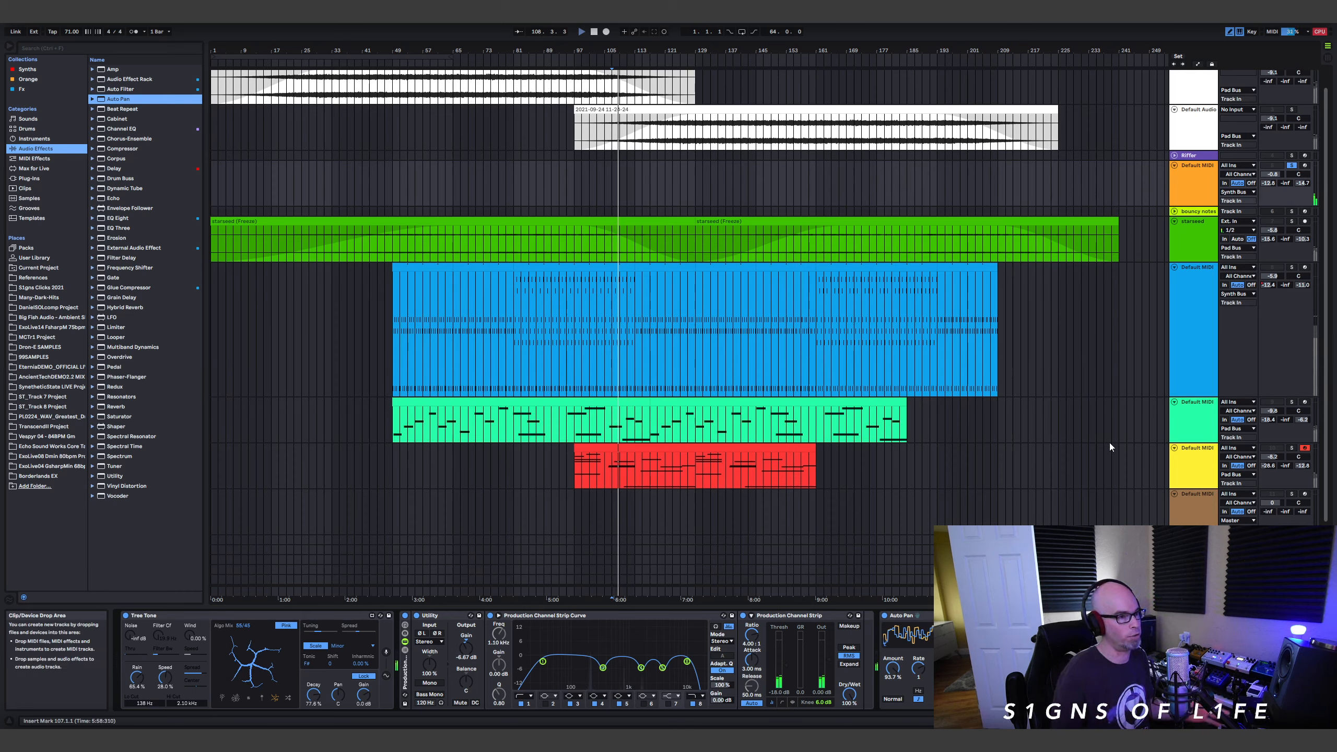
{"action": "left_click_drag", "start_coordinate": [1268, 183], "coordinate": [1269, 176]}
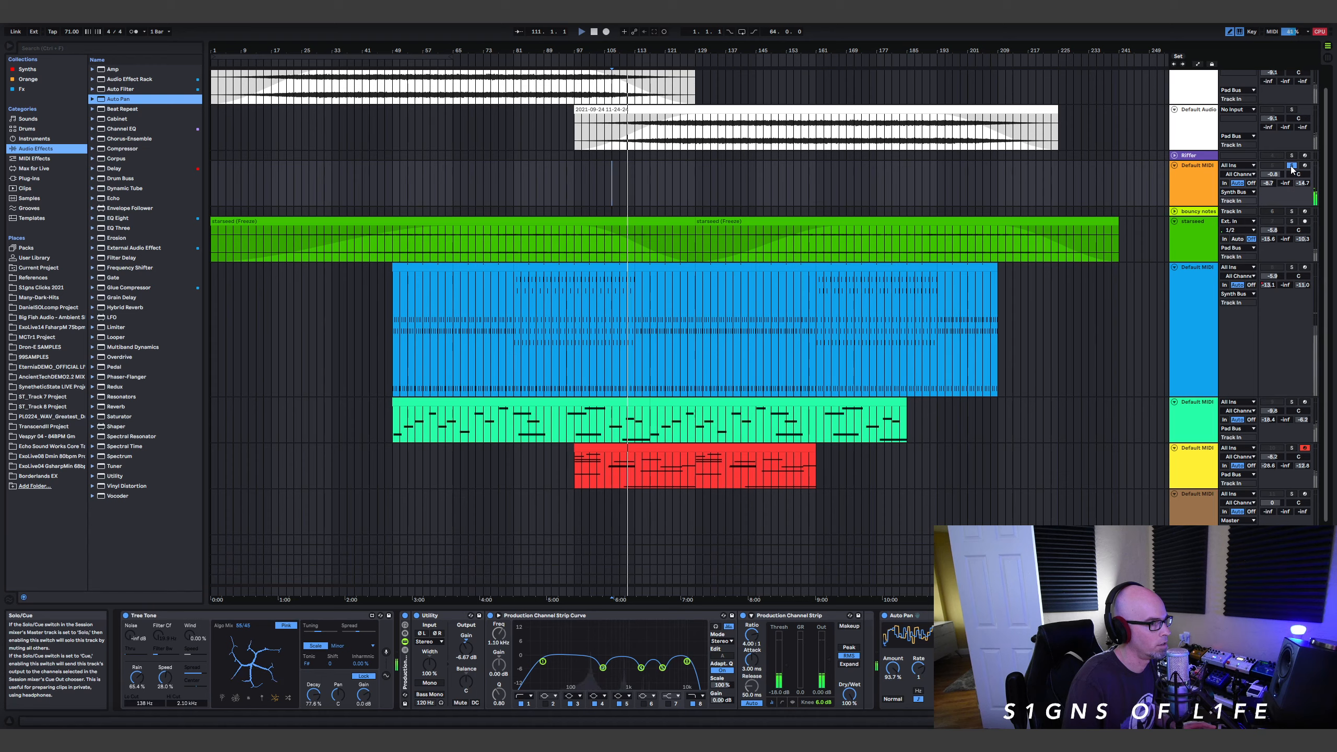
{"action": "left_click", "coordinate": [1291, 166]}
{"action": "left_click_drag", "start_coordinate": [1272, 175], "coordinate": [1275, 178]}
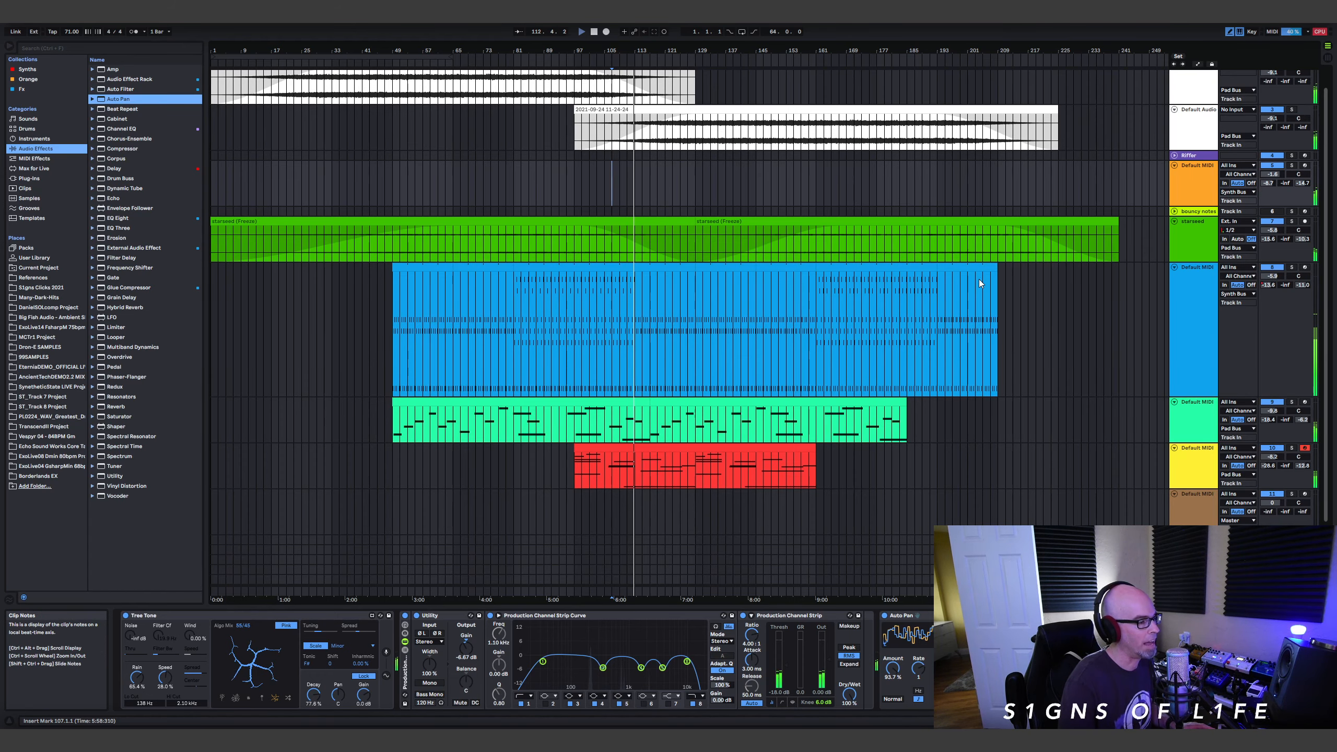
Select the empty brown MIDI track, and switch to iCloud Notes to review the walkthrough outline before returning to the arrangement.
{"action": "scroll", "coordinate": [949, 311], "scroll_direction": "down", "scroll_amount": 2}
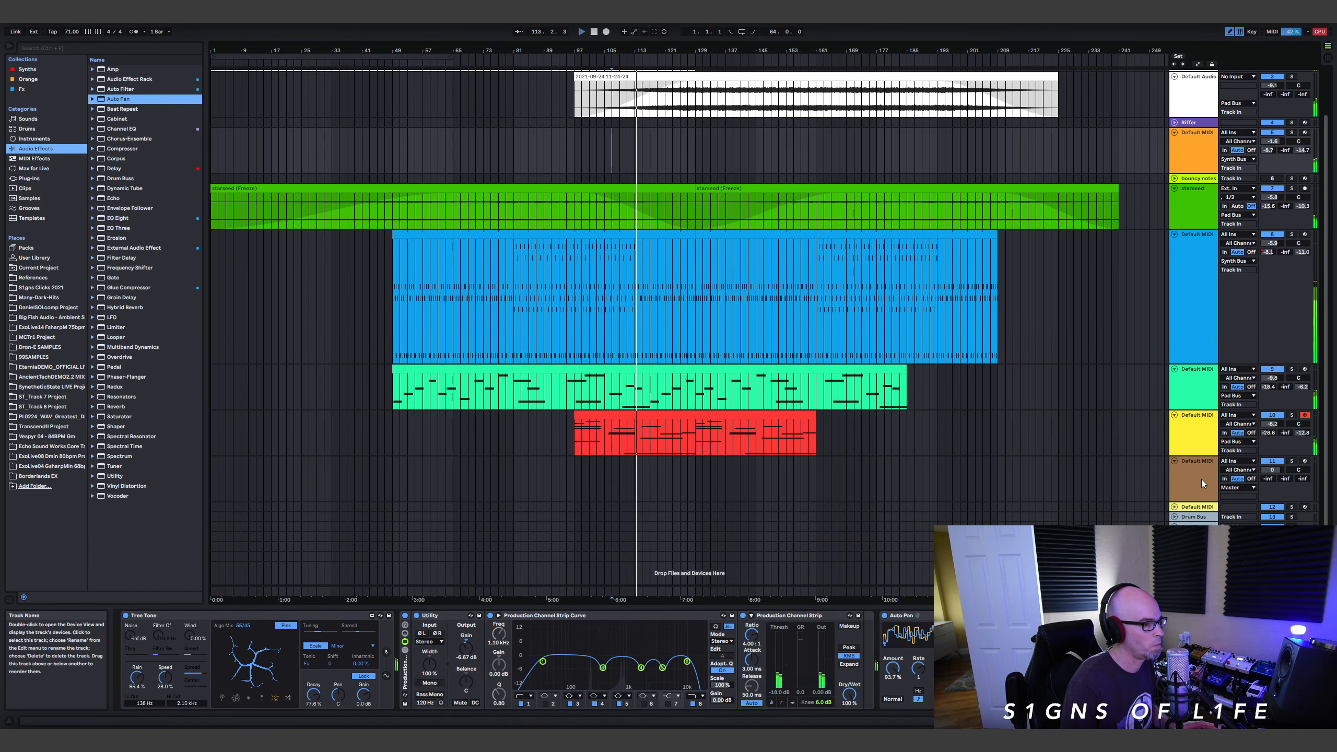
{"action": "left_click", "coordinate": [1096, 415]}
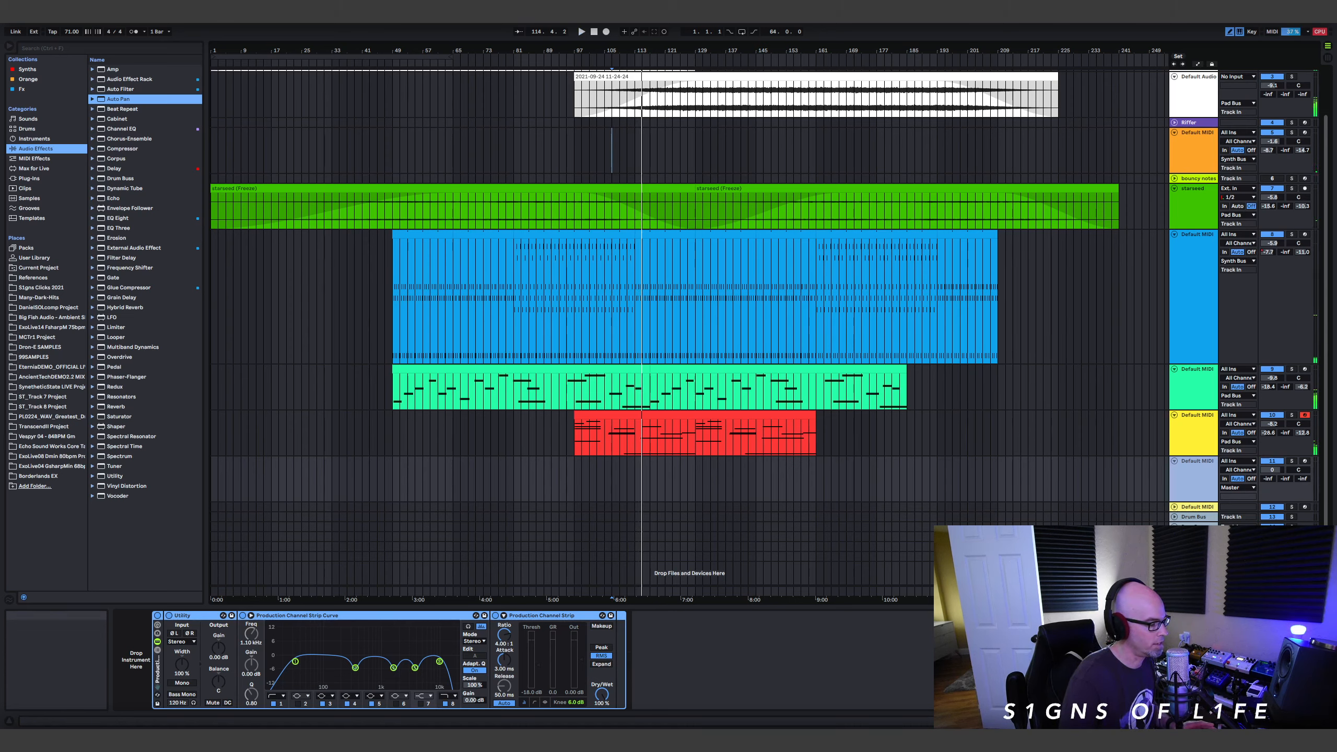
{"action": "key", "text": "alt+Tab"}
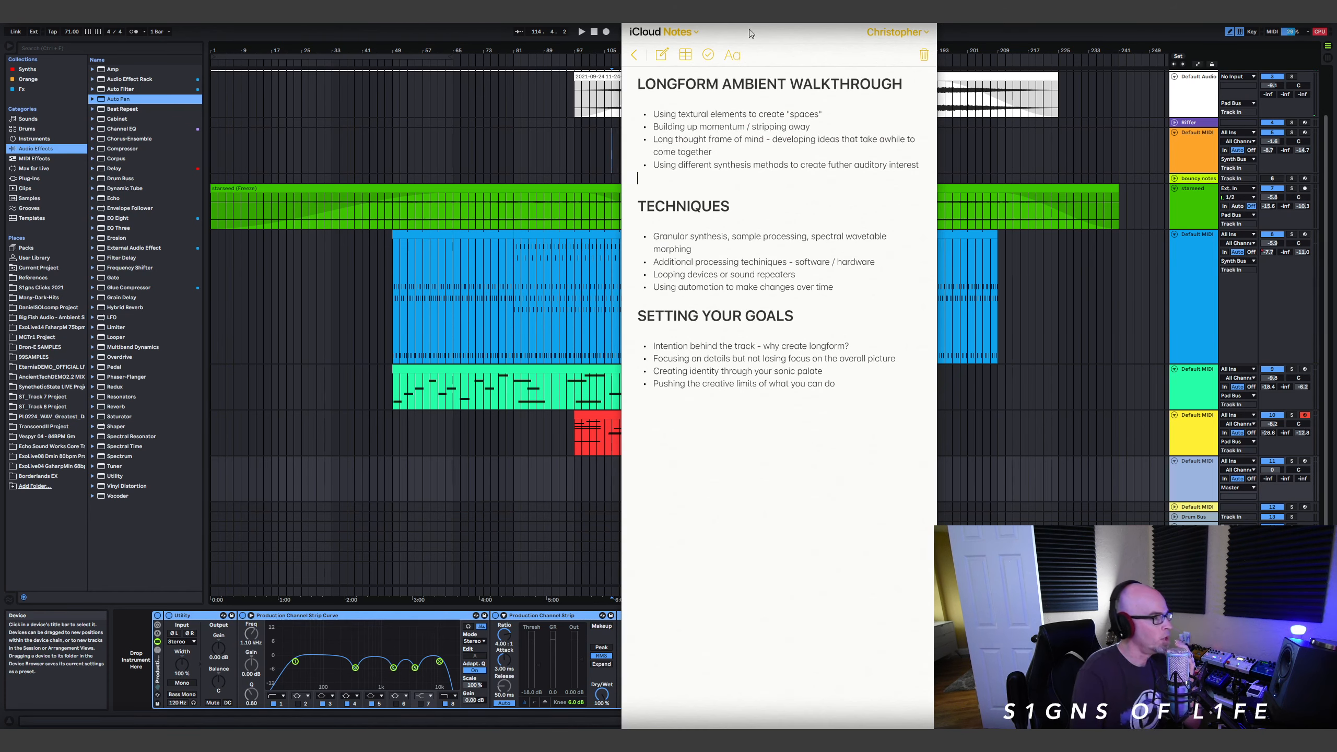
{"action": "left_click_drag", "start_coordinate": [758, 22], "coordinate": [816, 22]}
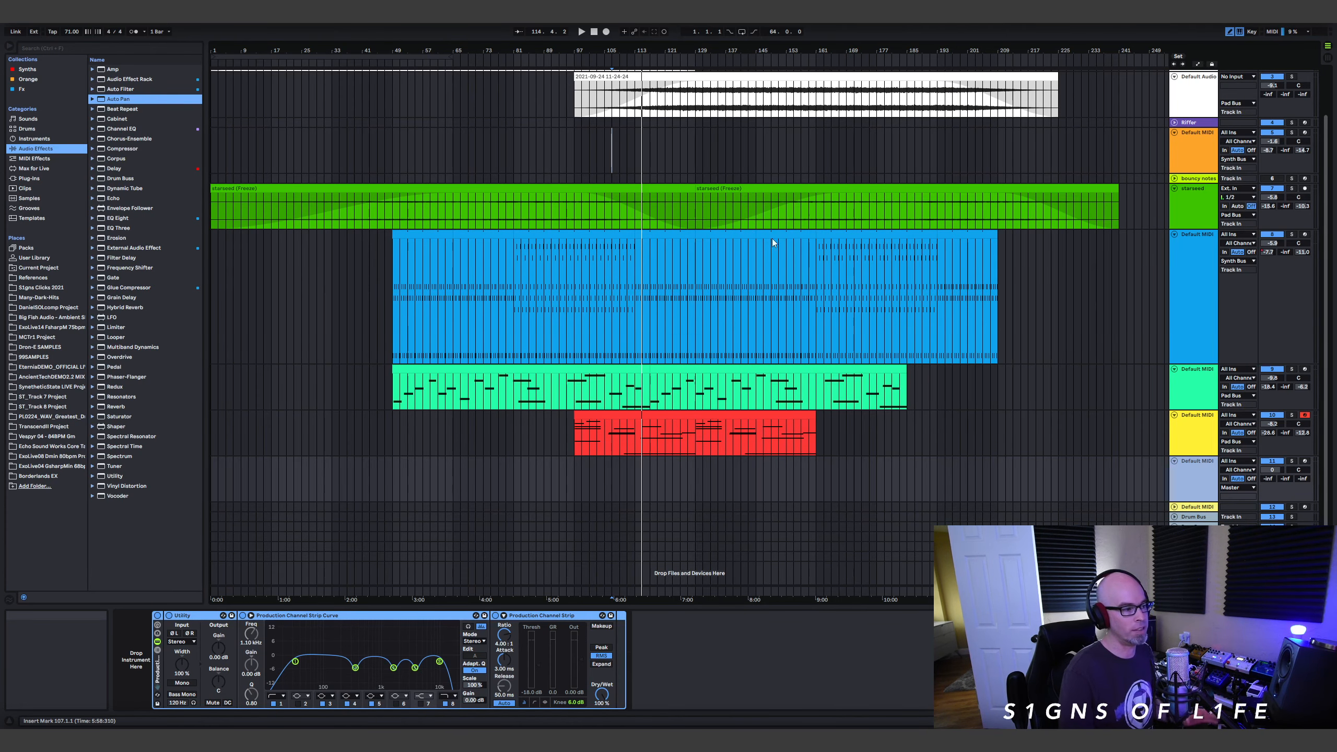
Place the insert marker at bar 145 on the brown MIDI track and load the Vital synth onto the track.
{"action": "key", "text": "space"}
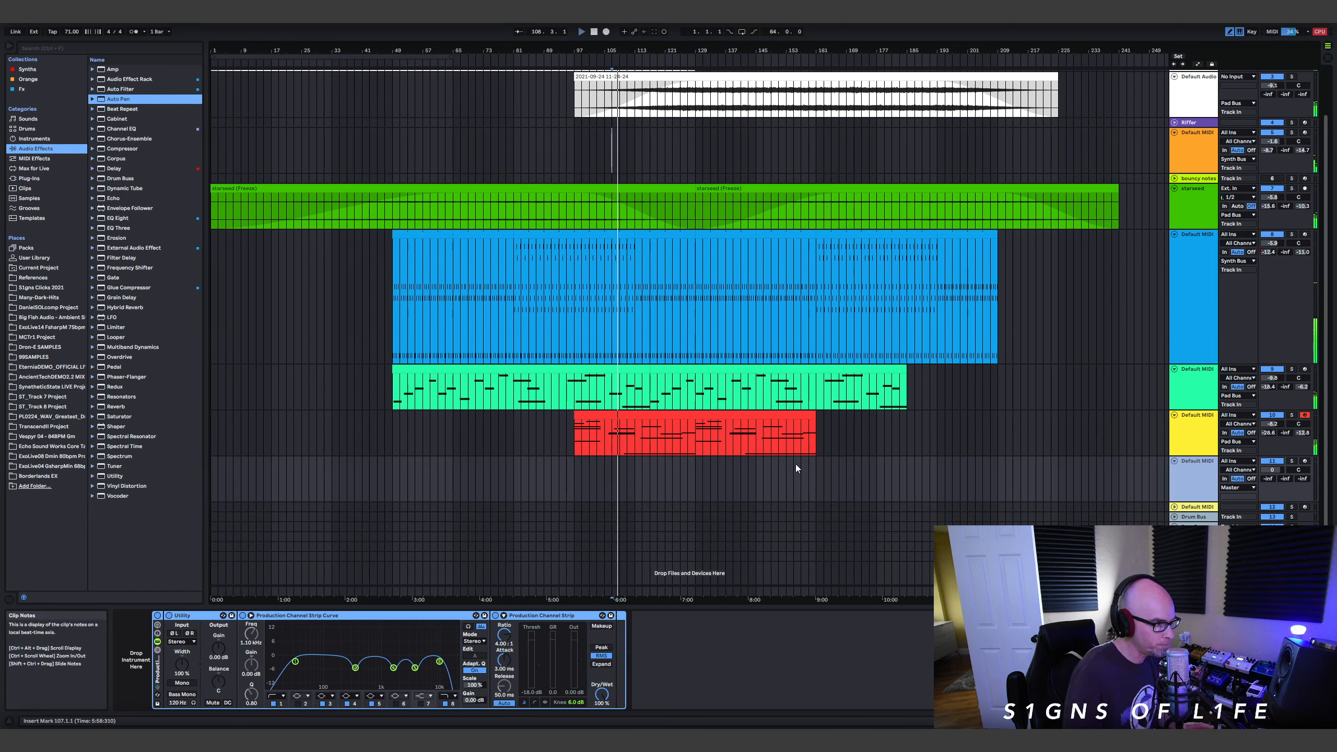
{"action": "left_click", "coordinate": [763, 480]}
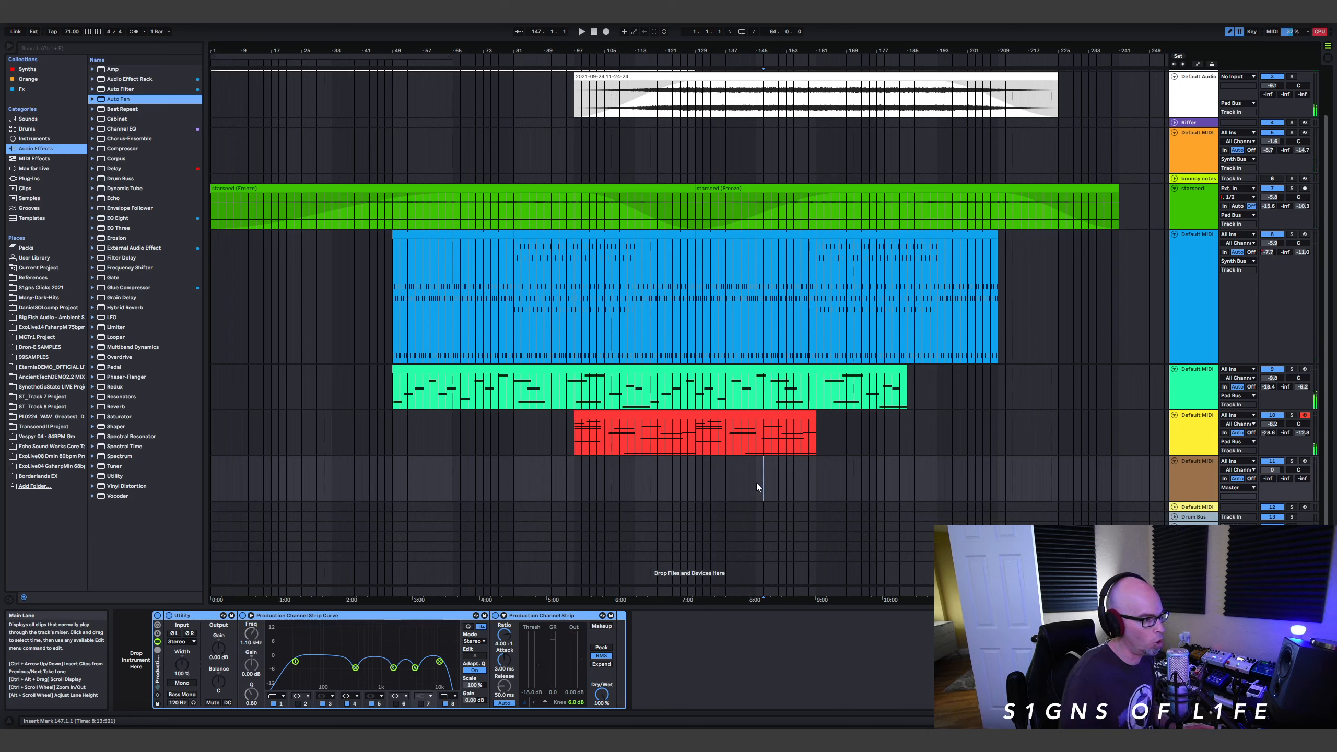
{"action": "left_click", "coordinate": [755, 479]}
{"action": "left_click", "coordinate": [20, 71]}
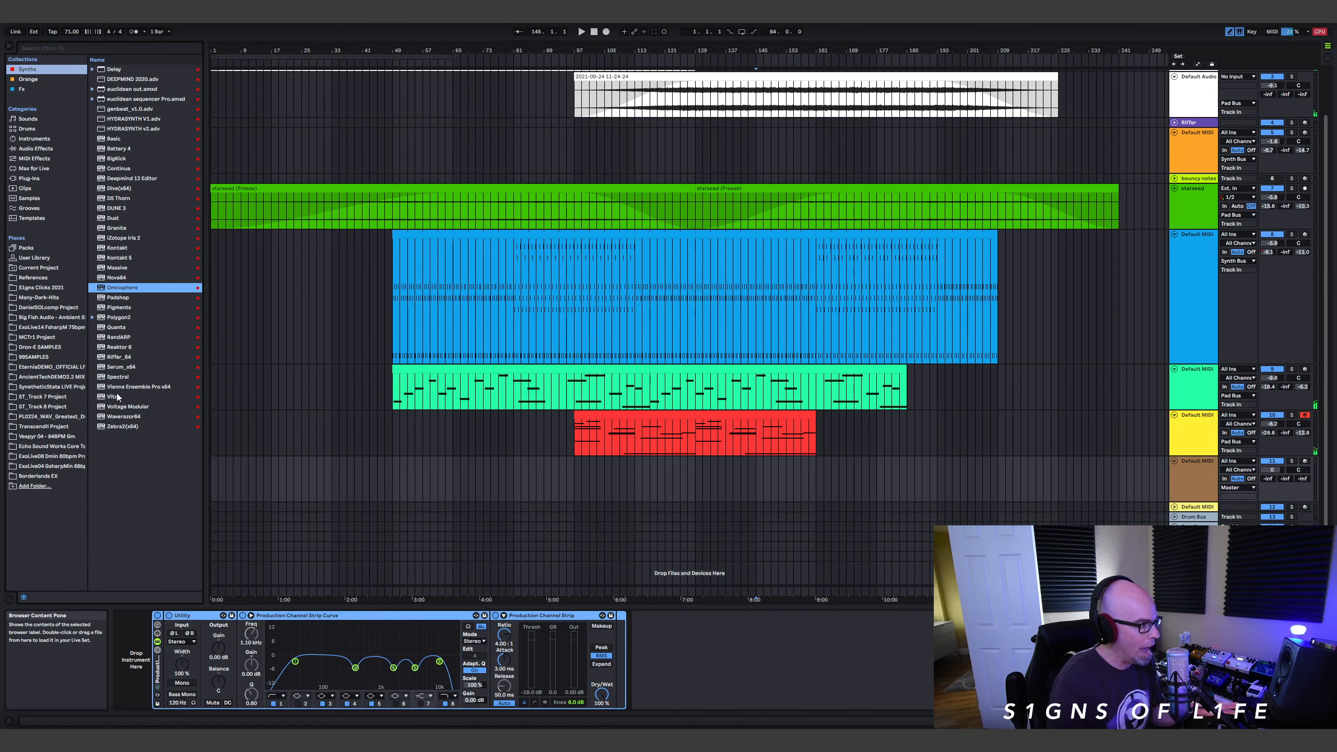
{"action": "left_click_drag", "start_coordinate": [118, 397], "coordinate": [473, 460]}
{"action": "left_click_drag", "start_coordinate": [794, 481], "coordinate": [770, 468]}
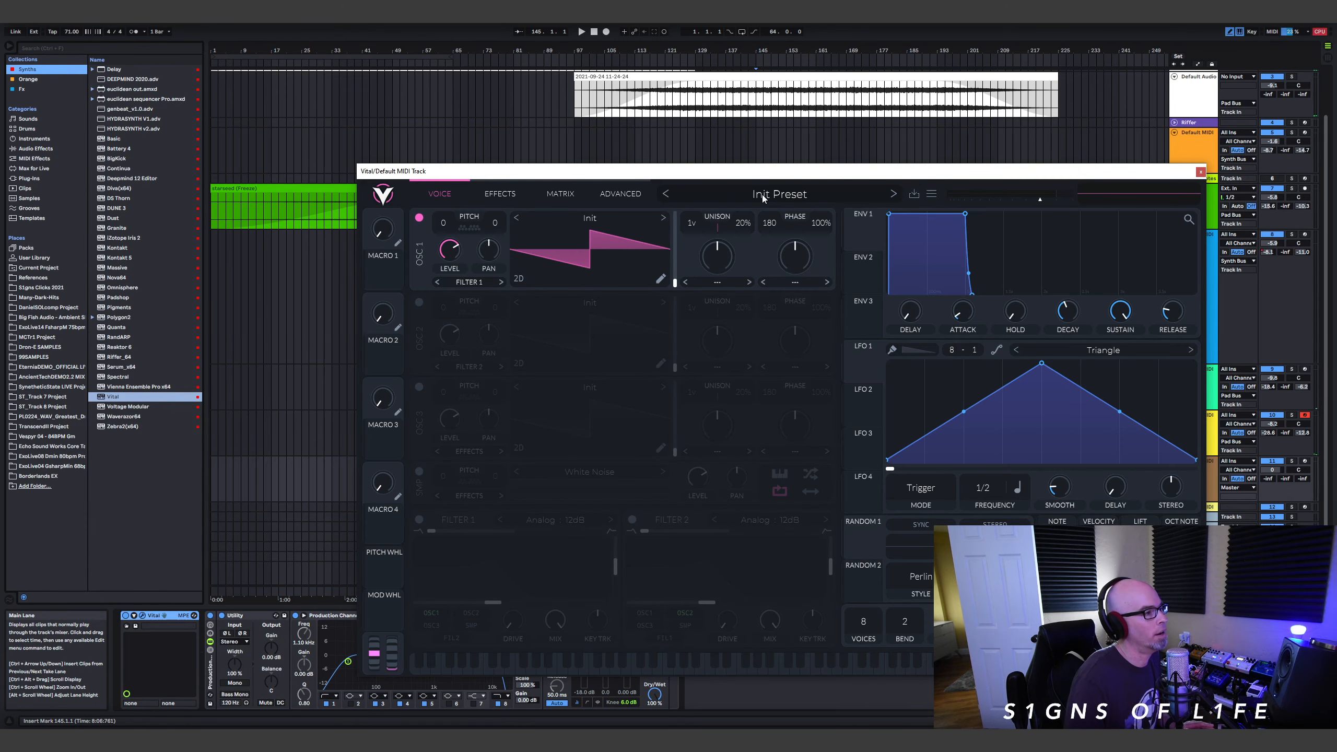
Load the Anomaly - PD Space Dock pad preset from Vital's User folder and close the synth window.
{"action": "left_click", "coordinate": [762, 195]}
{"action": "scroll", "coordinate": [495, 590], "scroll_direction": "down", "scroll_amount": 5}
{"action": "left_click", "coordinate": [479, 585]}
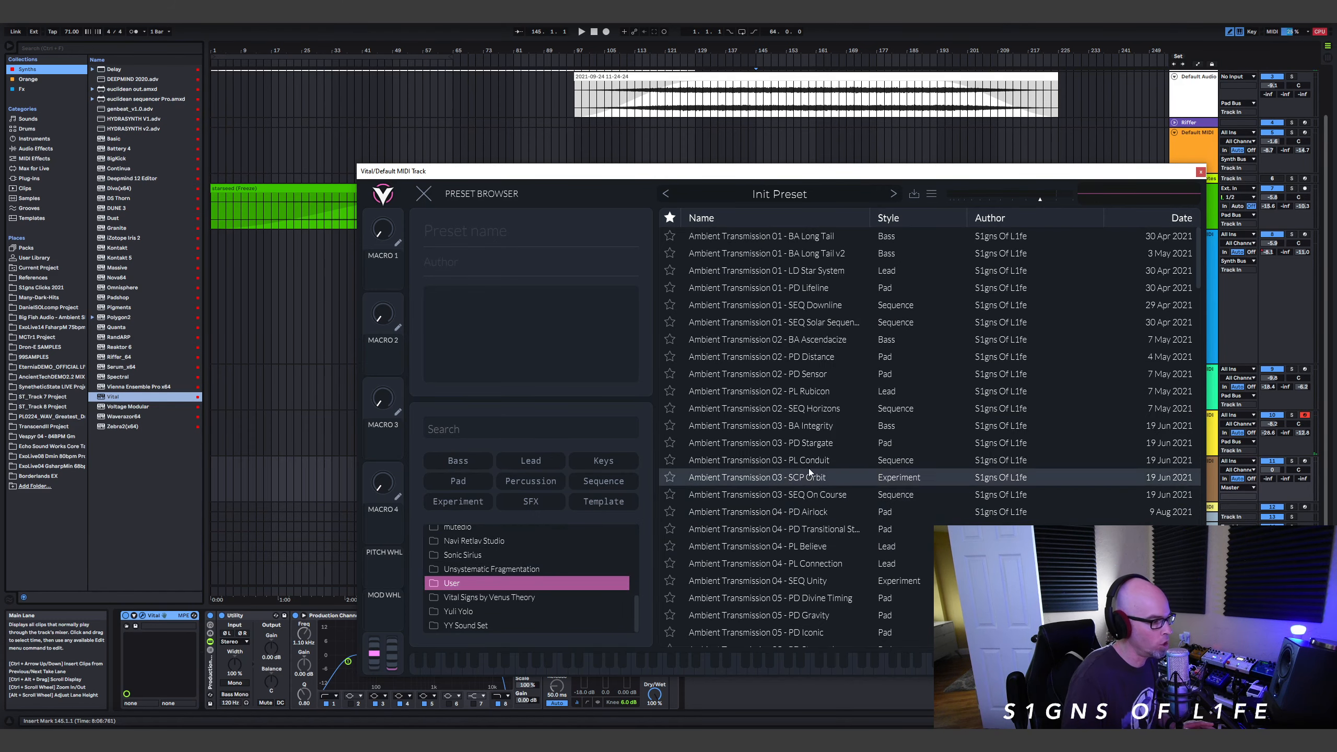
{"action": "scroll", "coordinate": [809, 526], "scroll_direction": "down", "scroll_amount": 10}
{"action": "scroll", "coordinate": [823, 526], "scroll_direction": "up", "scroll_amount": 3}
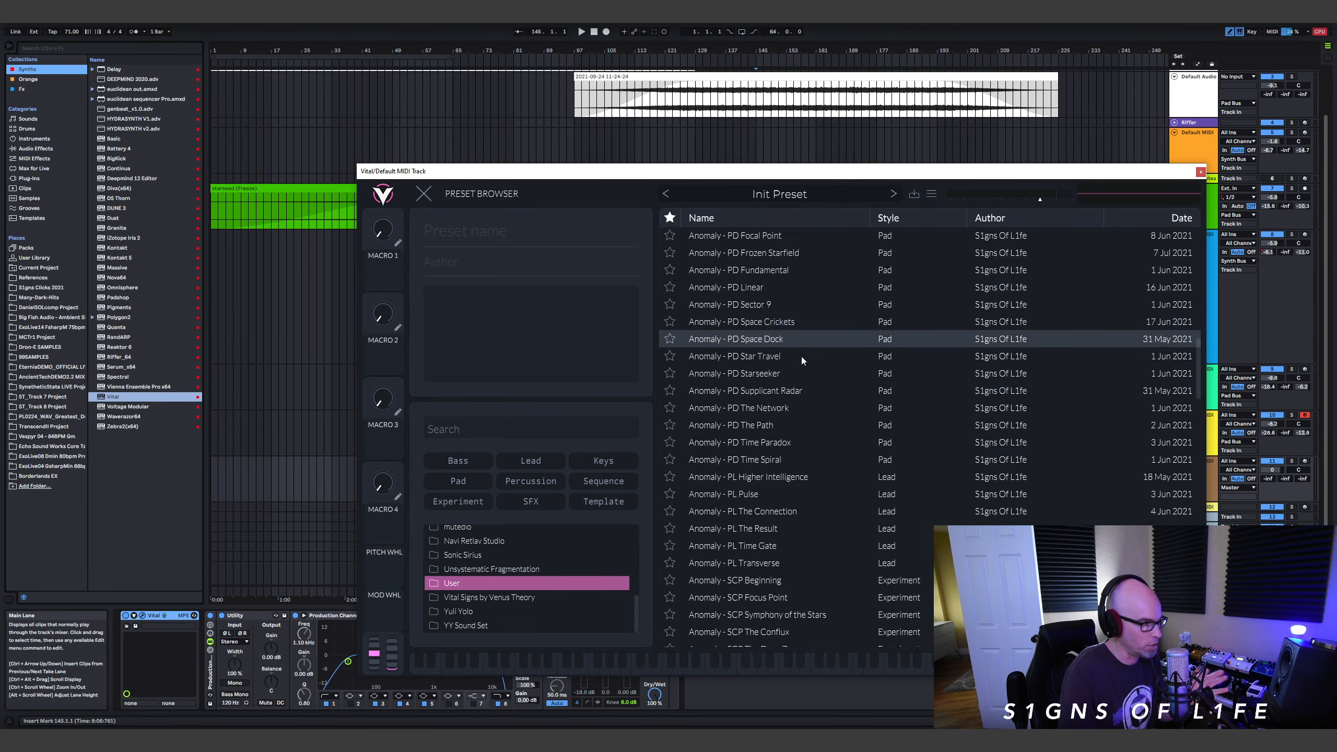
{"action": "scroll", "coordinate": [810, 379], "scroll_direction": "down", "scroll_amount": 3}
{"action": "scroll", "coordinate": [858, 368], "scroll_direction": "up", "scroll_amount": 7}
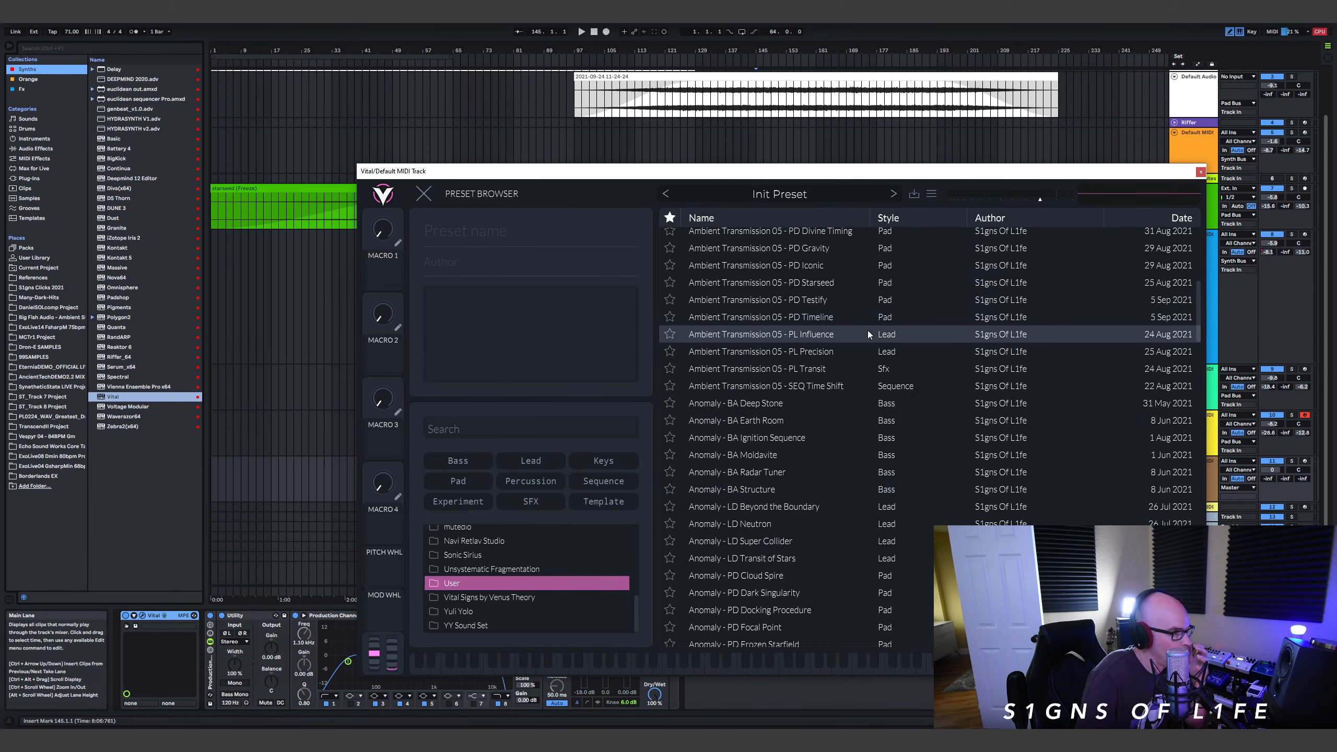
{"action": "scroll", "coordinate": [865, 332], "scroll_direction": "up", "scroll_amount": 3}
{"action": "scroll", "coordinate": [864, 345], "scroll_direction": "up", "scroll_amount": 2}
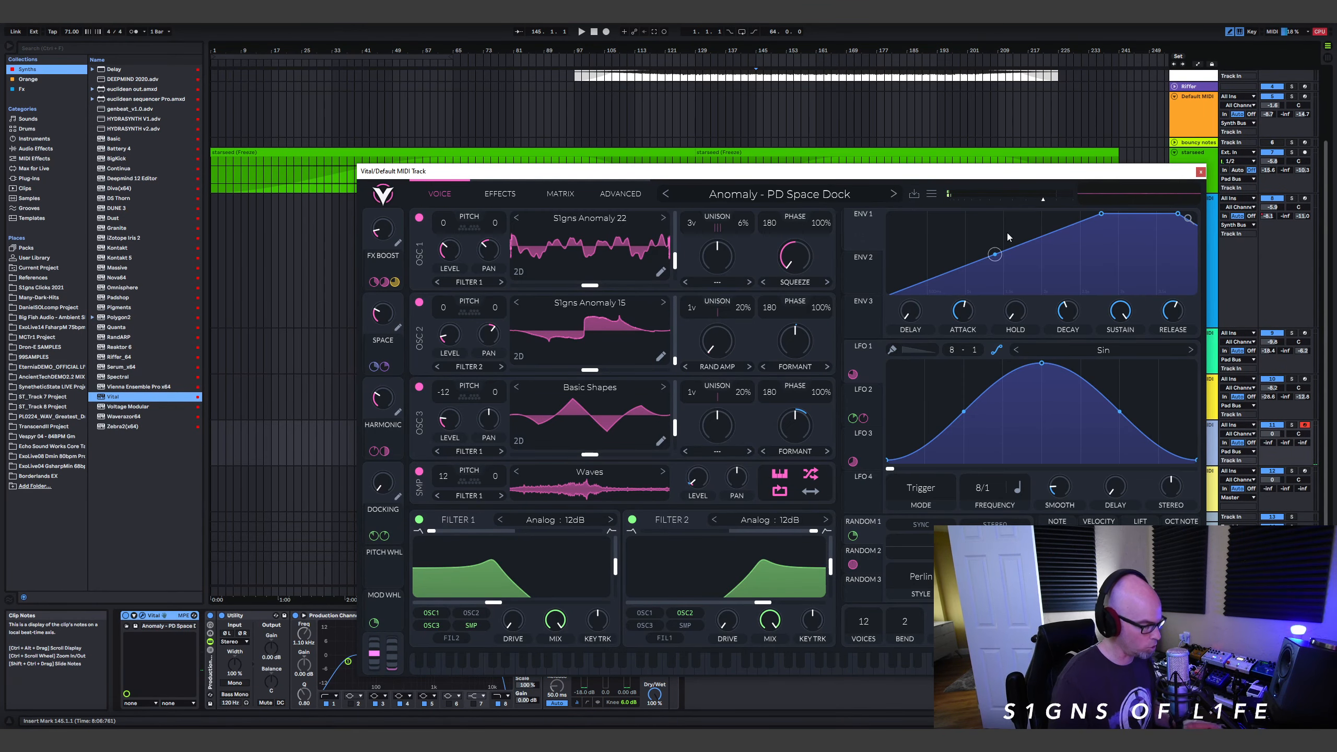
{"action": "left_click", "coordinate": [1201, 172]}
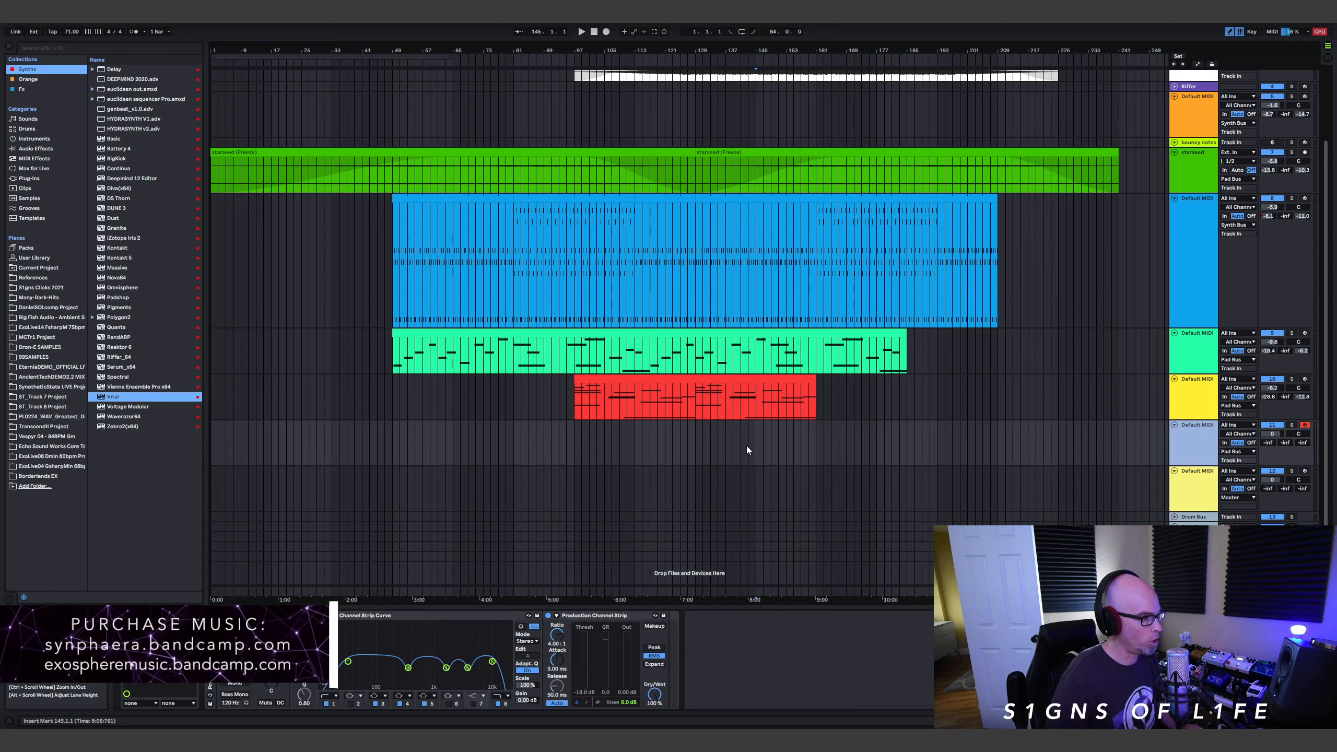
Play the arrangement from bar 145 and lower the brown Vital track's volume to about -10.6 dB.
{"action": "key", "text": "space"}
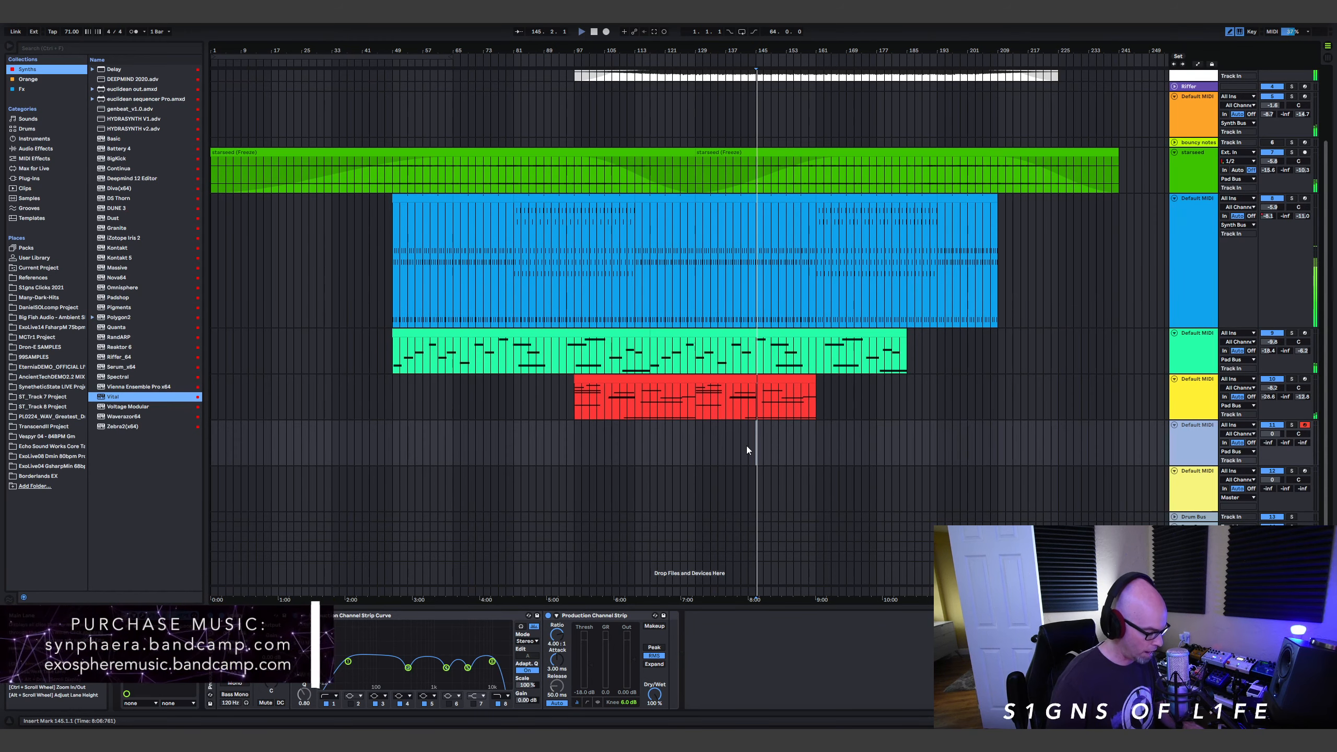
{"action": "left_click_drag", "start_coordinate": [1272, 433], "coordinate": [1272, 436]}
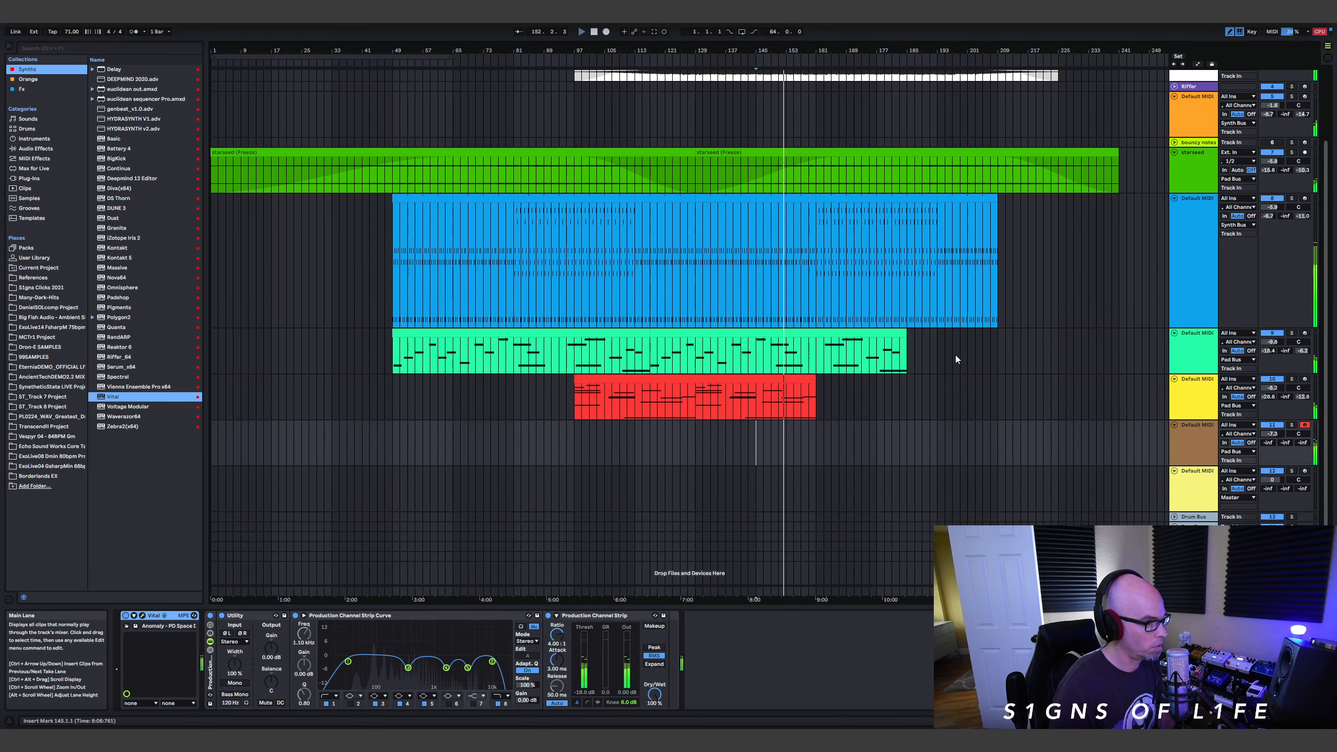
{"action": "scroll", "coordinate": [955, 356], "scroll_direction": "up", "scroll_amount": 2}
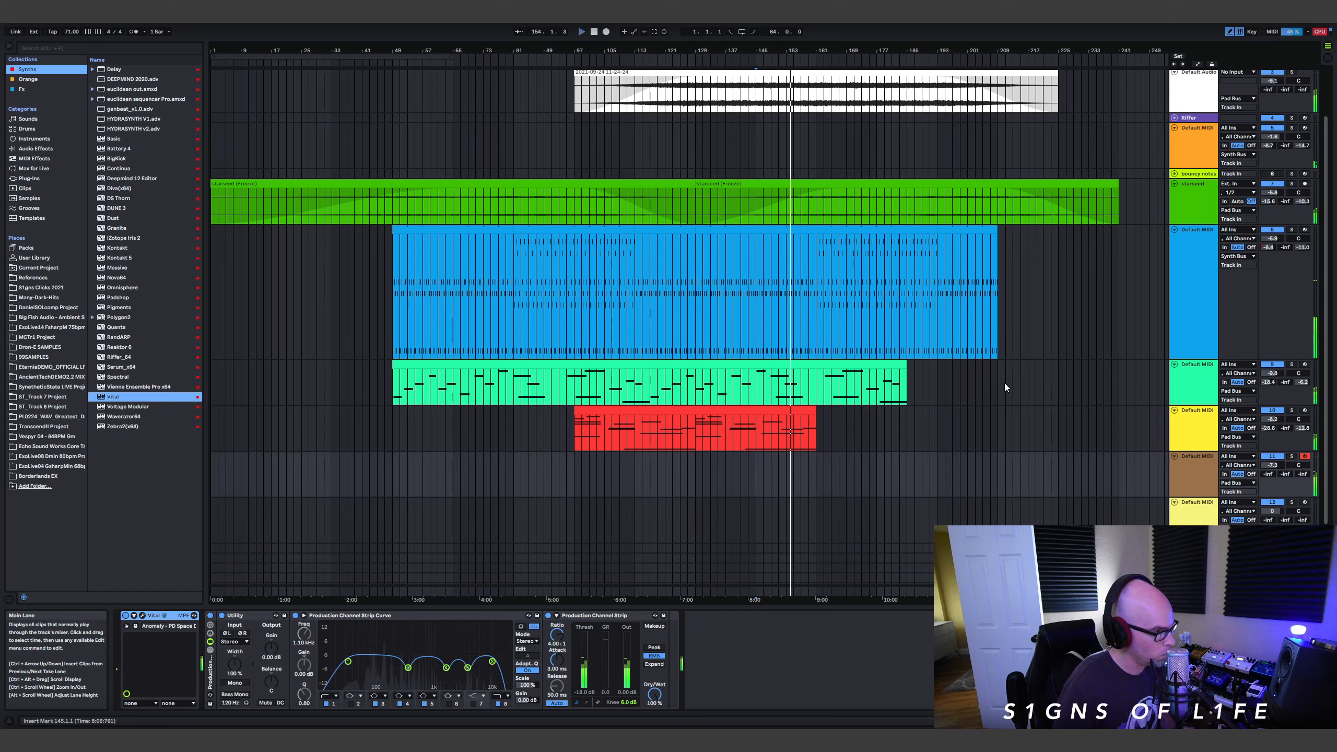
{"action": "left_click_drag", "start_coordinate": [1273, 465], "coordinate": [1272, 480]}
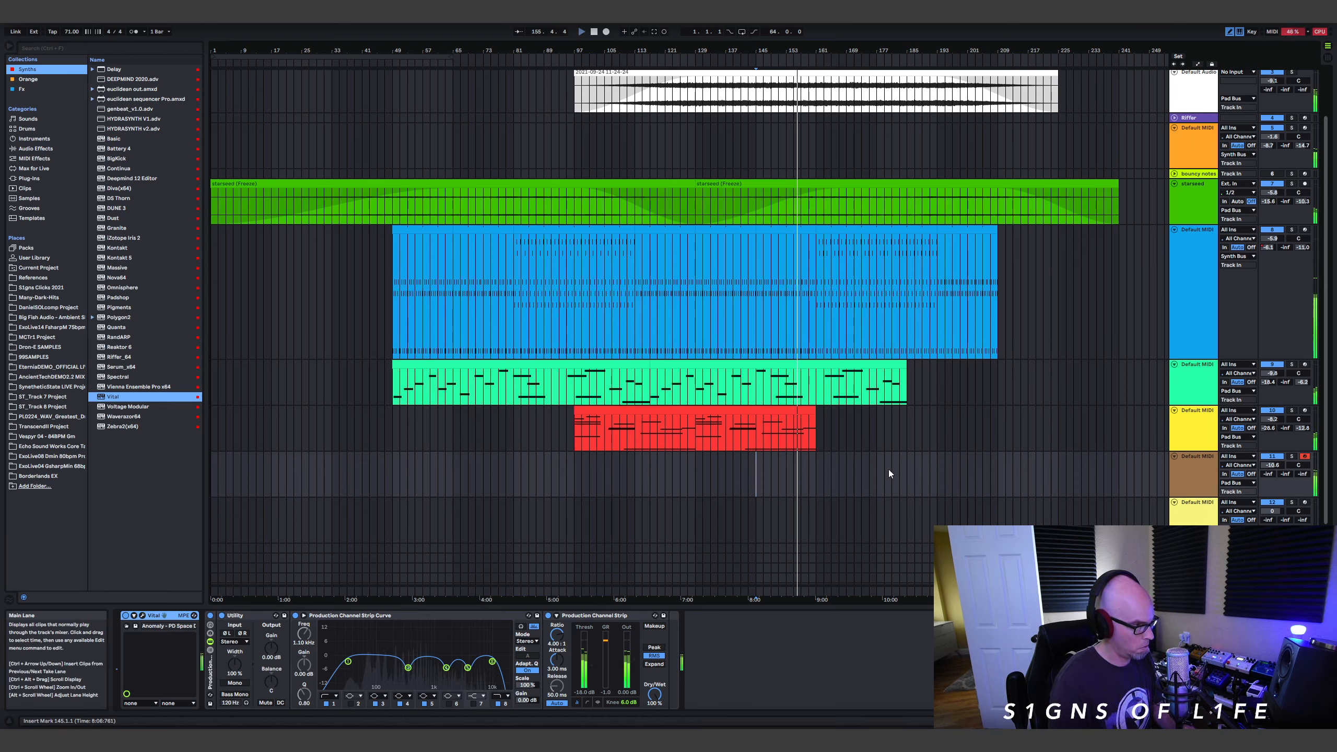
Create an empty 16-bar MIDI clip from bar 145 to 161 on the brown track and set its note grid to 1 bar.
{"action": "left_click_drag", "start_coordinate": [765, 477], "coordinate": [814, 486]}
{"action": "key", "text": "ctrl+shift+m"}
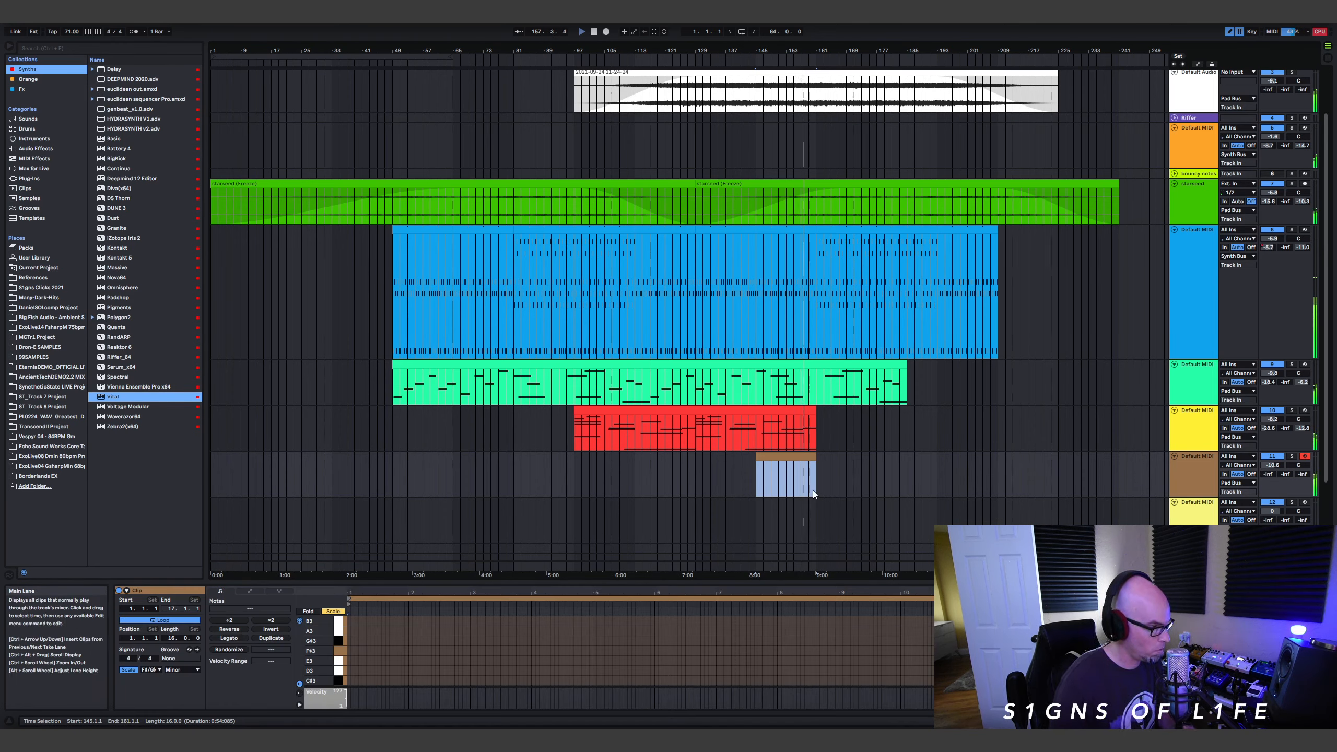
{"action": "left_click_drag", "start_coordinate": [868, 581], "coordinate": [867, 327]}
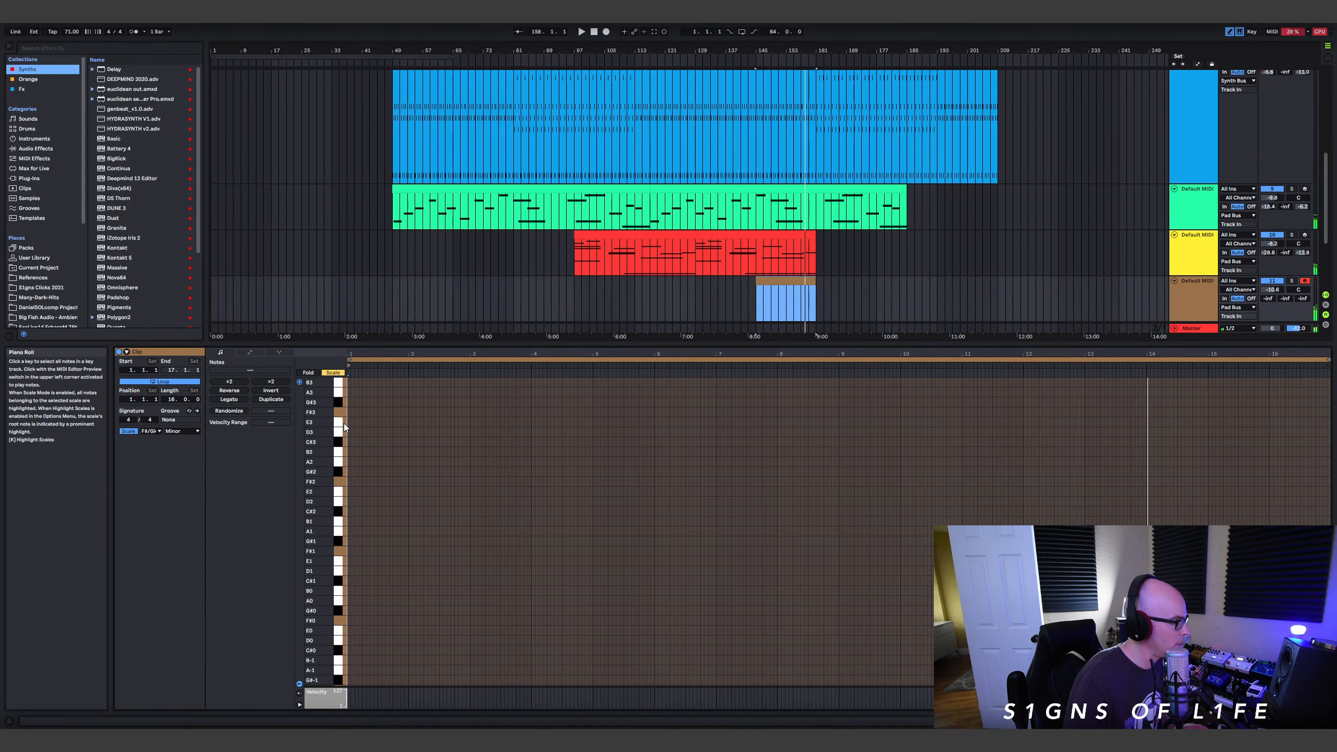
{"action": "right_click", "coordinate": [508, 512]}
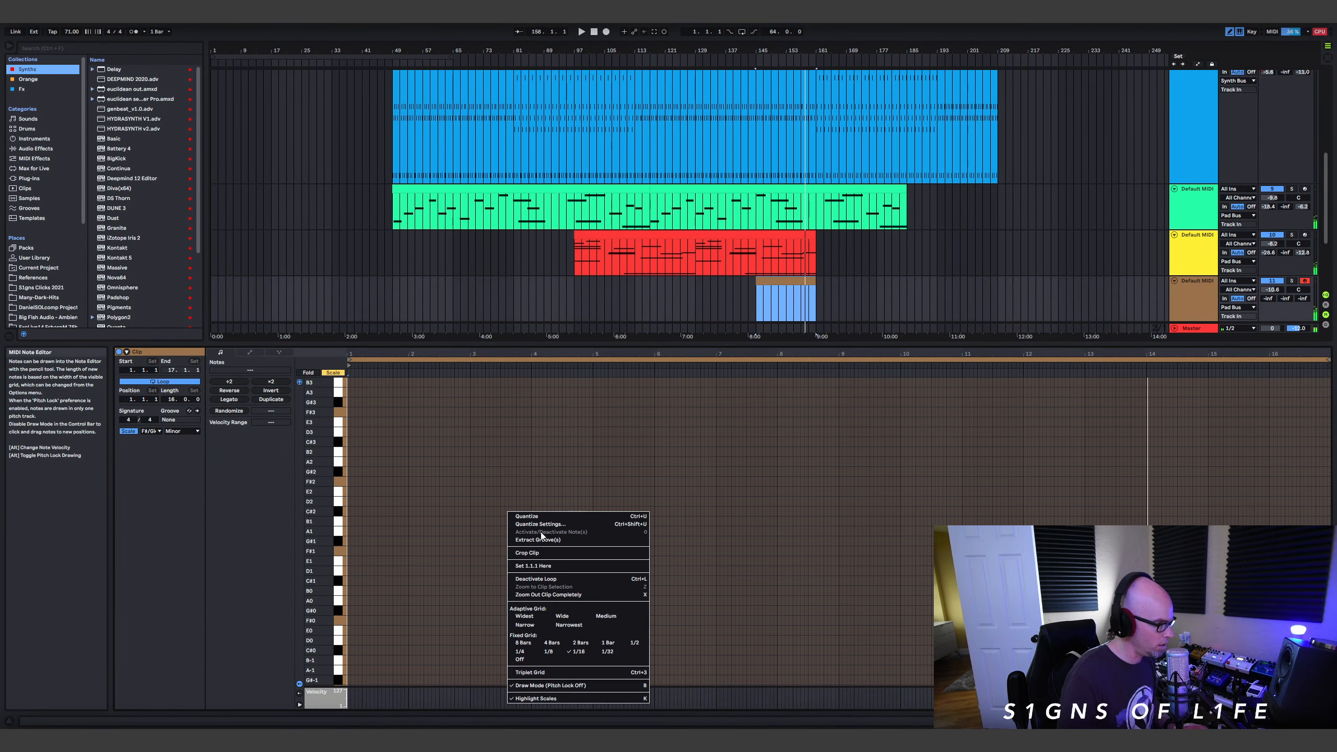
{"action": "left_click", "coordinate": [606, 643]}
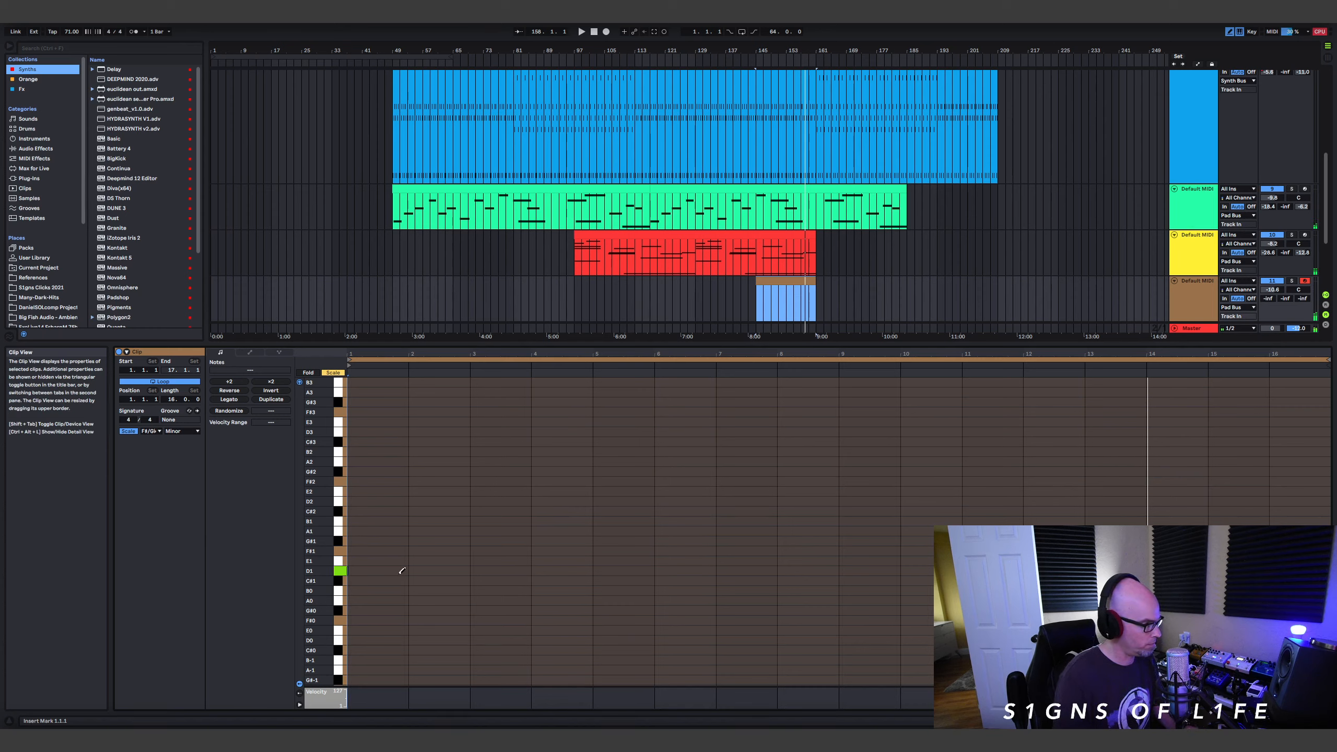
Write a rising line of four bars of D1, four bars of E1 and eight bars of F#1 in the new clip.
{"action": "left_click", "coordinate": [368, 567]}
{"action": "left_click_drag", "start_coordinate": [407, 571], "coordinate": [578, 566]}
{"action": "key", "text": "ctrl+d"}
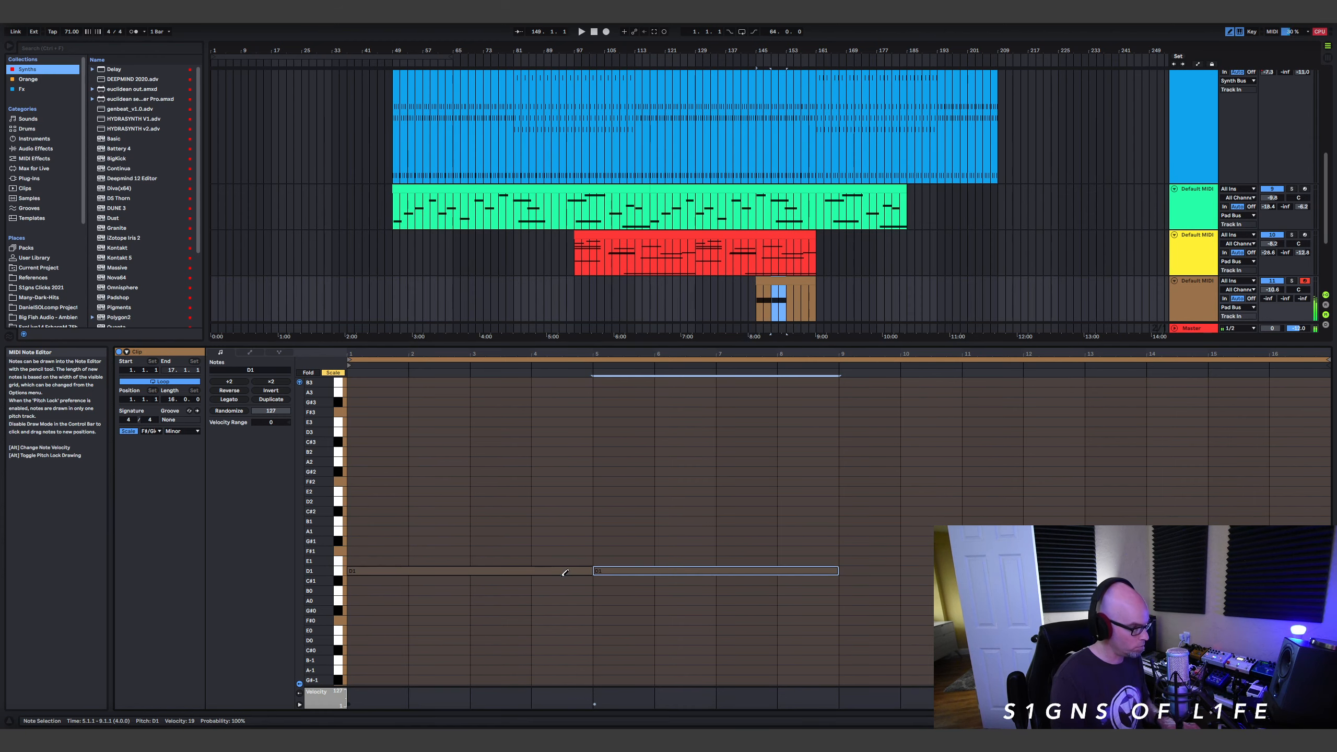
{"action": "key", "text": "Up"}
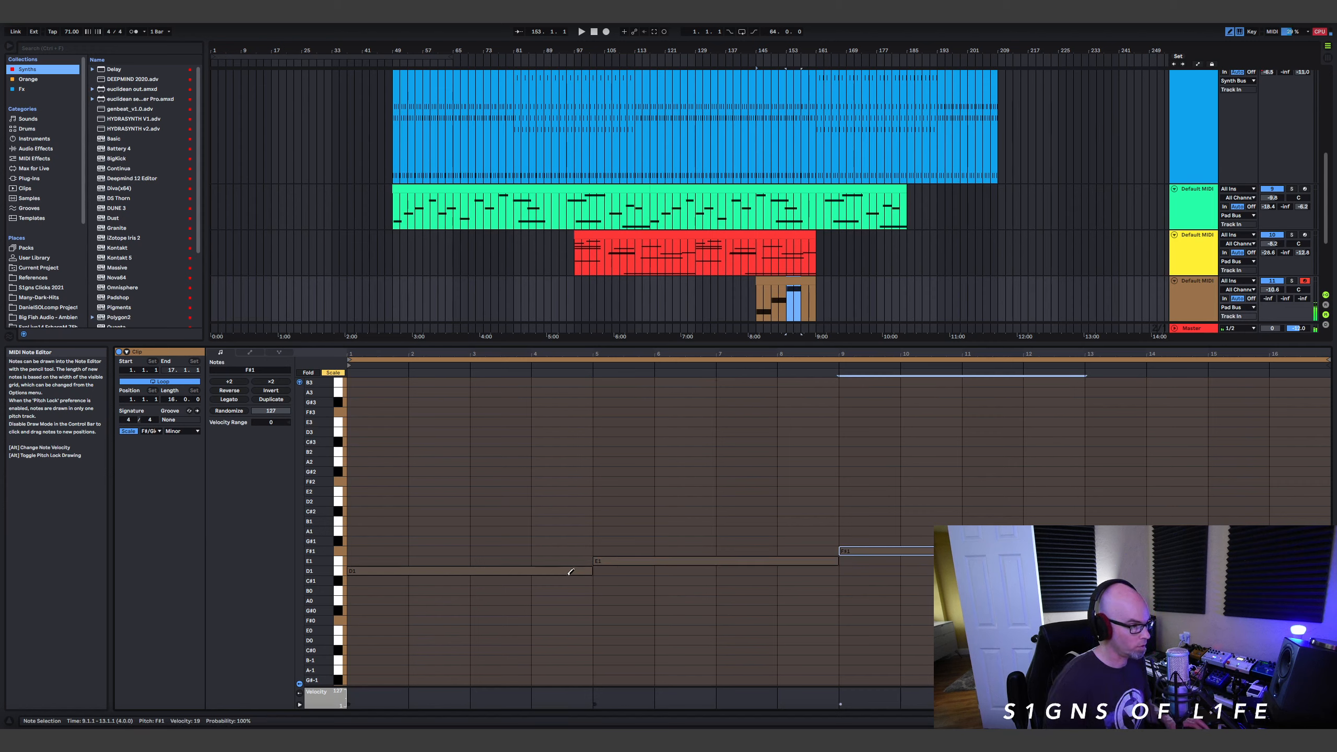
{"action": "key", "text": "Down"}
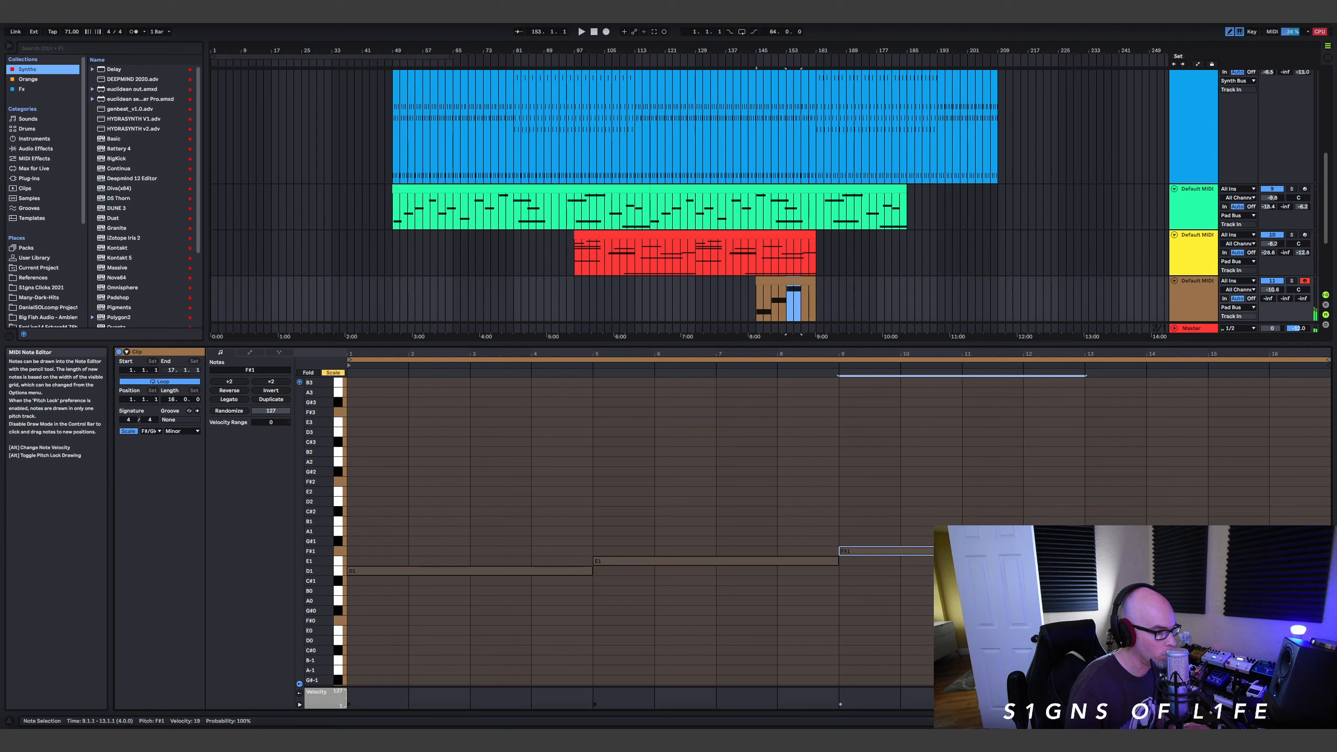
{"action": "left_click_drag", "start_coordinate": [1084, 551], "coordinate": [1329, 551]}
Play the new brown clip, set its track volume to about -12.0 dB and shrink the clip editor to show more of the arrangement.
{"action": "key", "text": "space"}
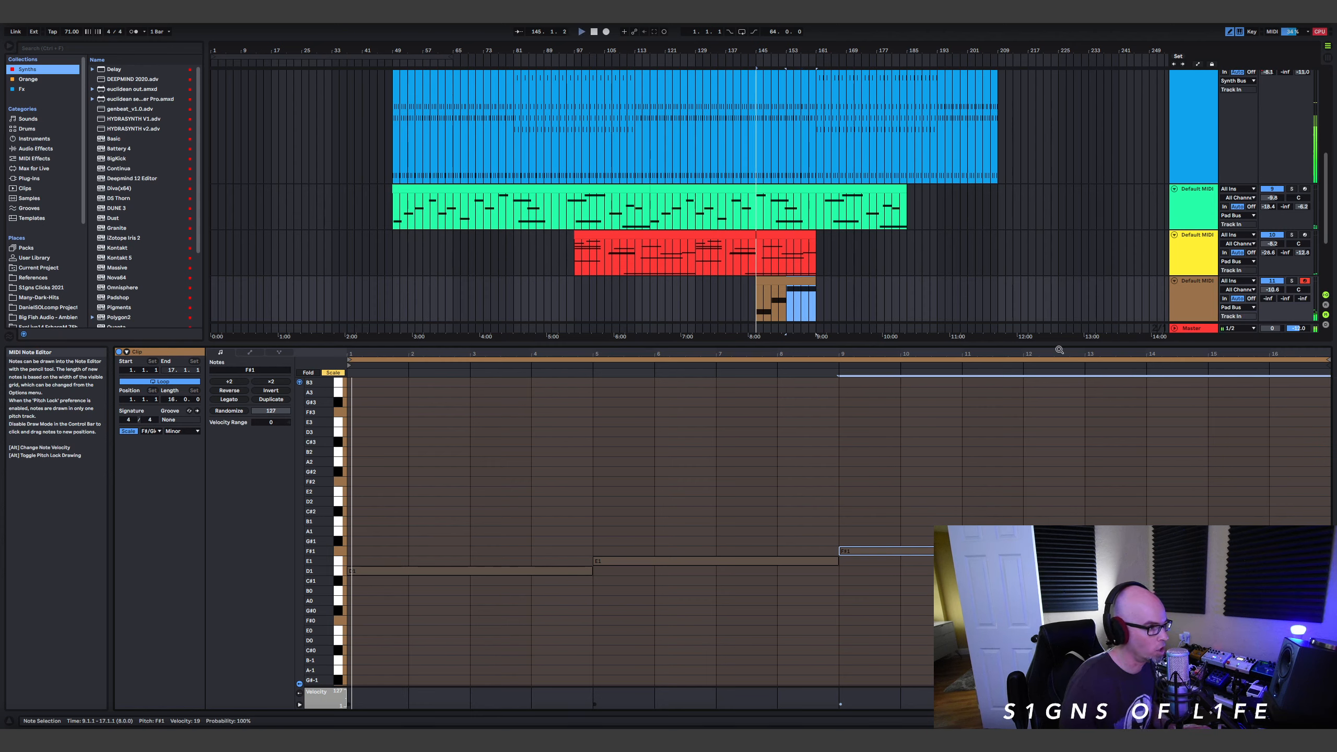
{"action": "left_click_drag", "start_coordinate": [1274, 290], "coordinate": [1273, 296]}
{"action": "left_click_drag", "start_coordinate": [1091, 343], "coordinate": [1016, 593]}
{"action": "left_click", "coordinate": [841, 464]}
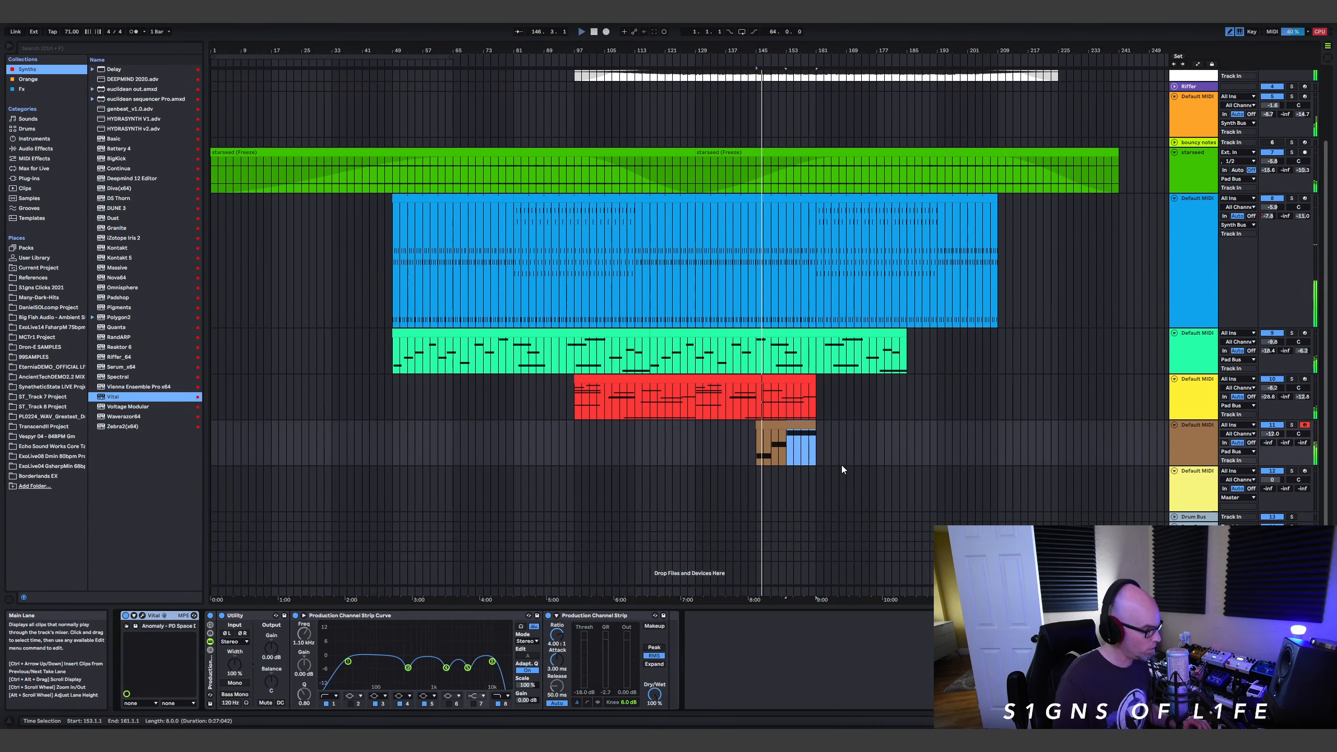
Open the brown track's Vital synth, lower Filter 1's cutoff, switch off the sampler and raise Filter 2's cutoff slightly.
{"action": "left_click", "coordinate": [150, 615]}
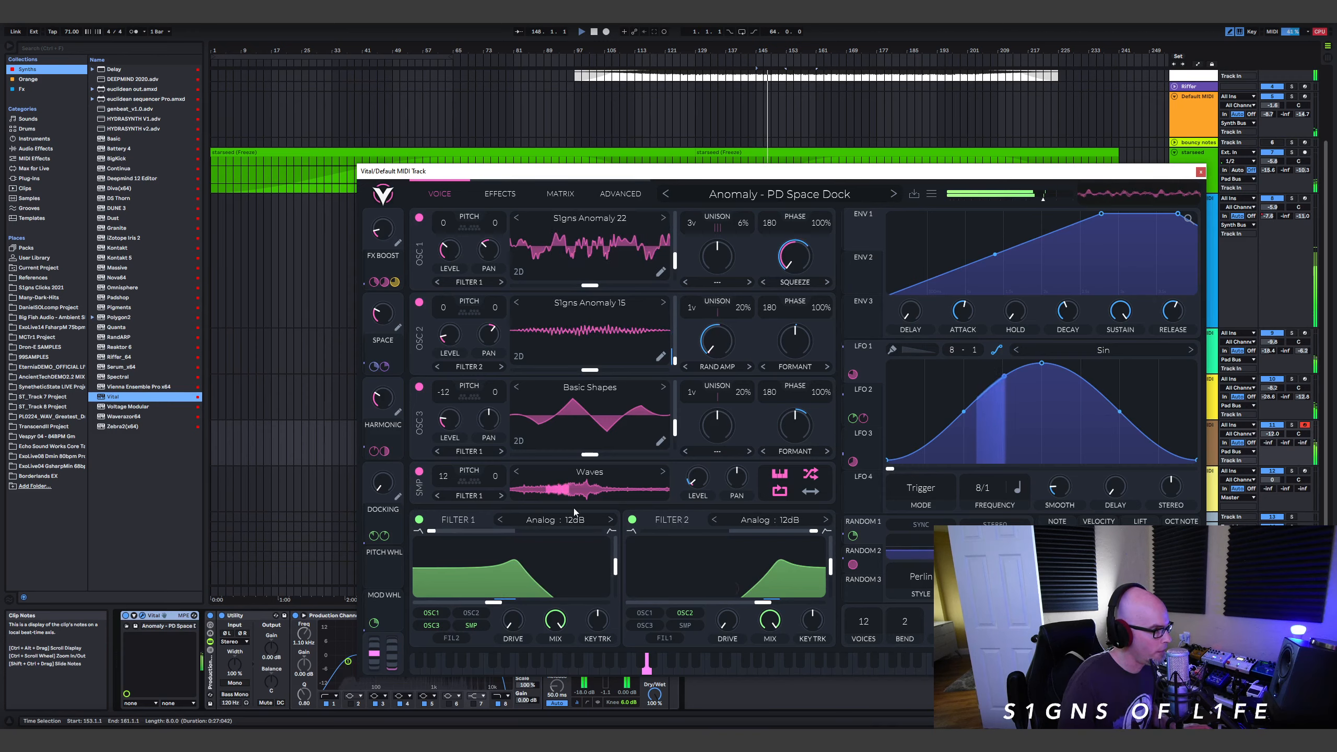
{"action": "left_click_drag", "start_coordinate": [494, 603], "coordinate": [470, 606]}
{"action": "left_click", "coordinate": [419, 471]}
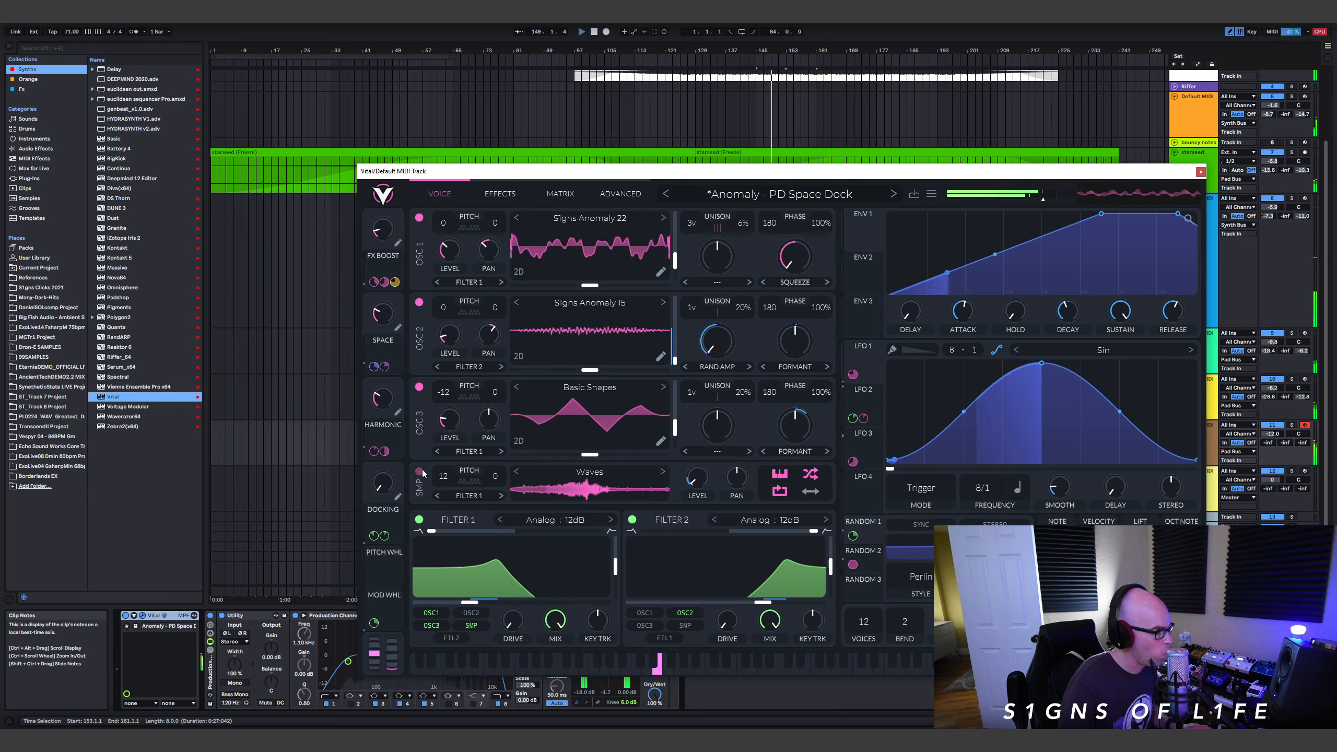
{"action": "left_click_drag", "start_coordinate": [763, 602], "coordinate": [770, 606]}
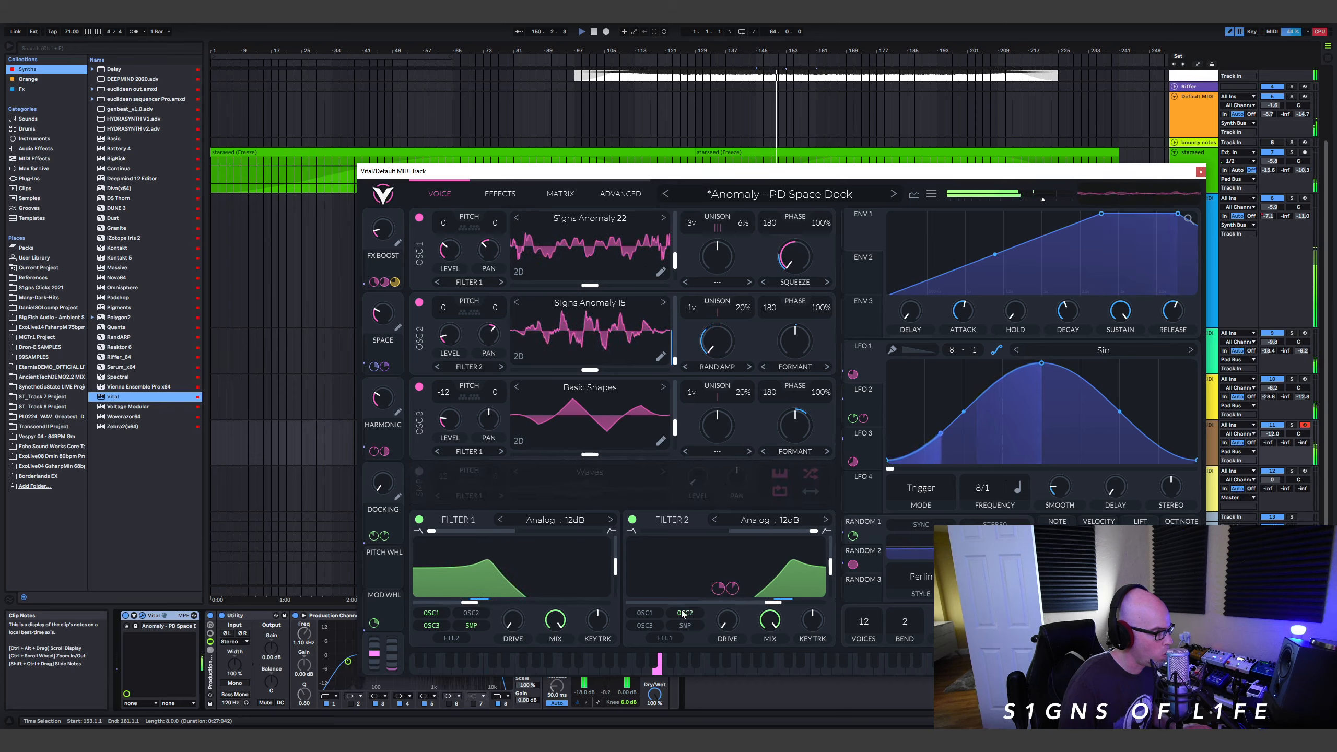
Route oscillator 2 to Filter 1 only, raise Filter 1's cutoff and close the Vital window.
{"action": "left_click", "coordinate": [471, 613]}
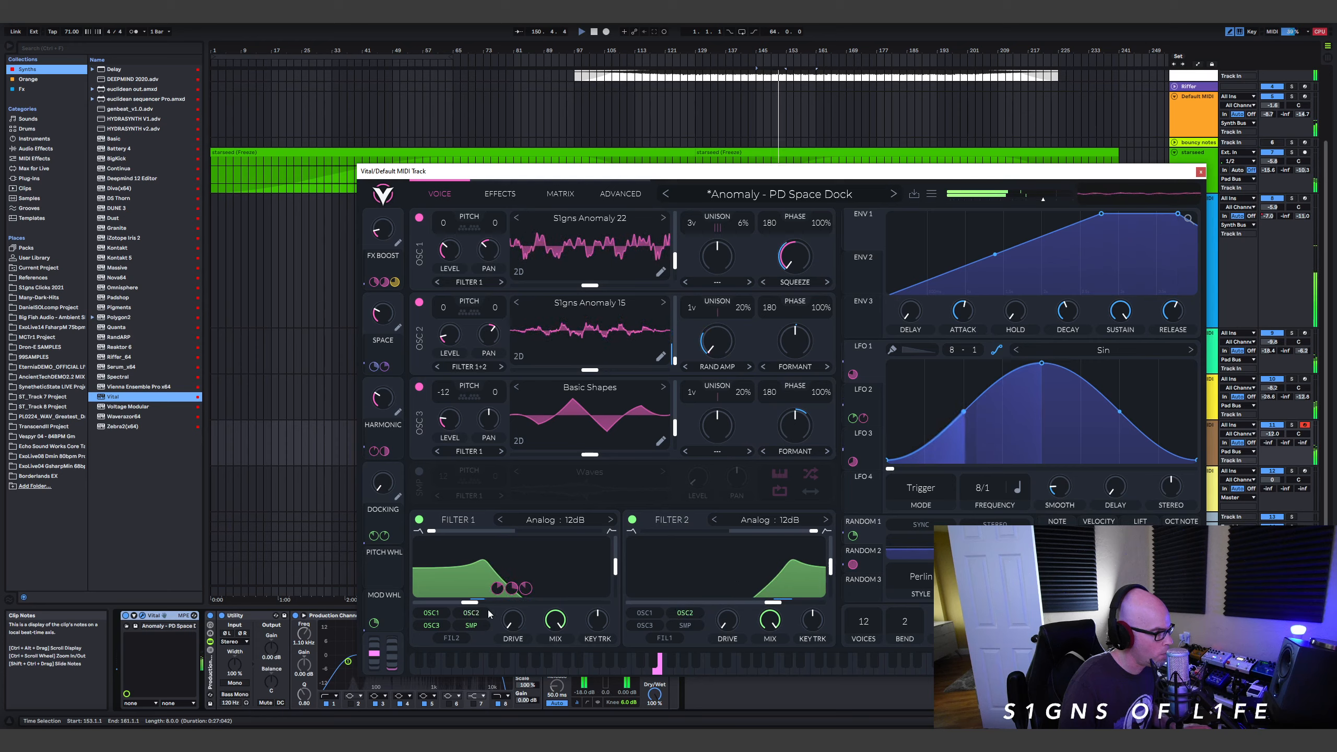
{"action": "left_click", "coordinate": [685, 612]}
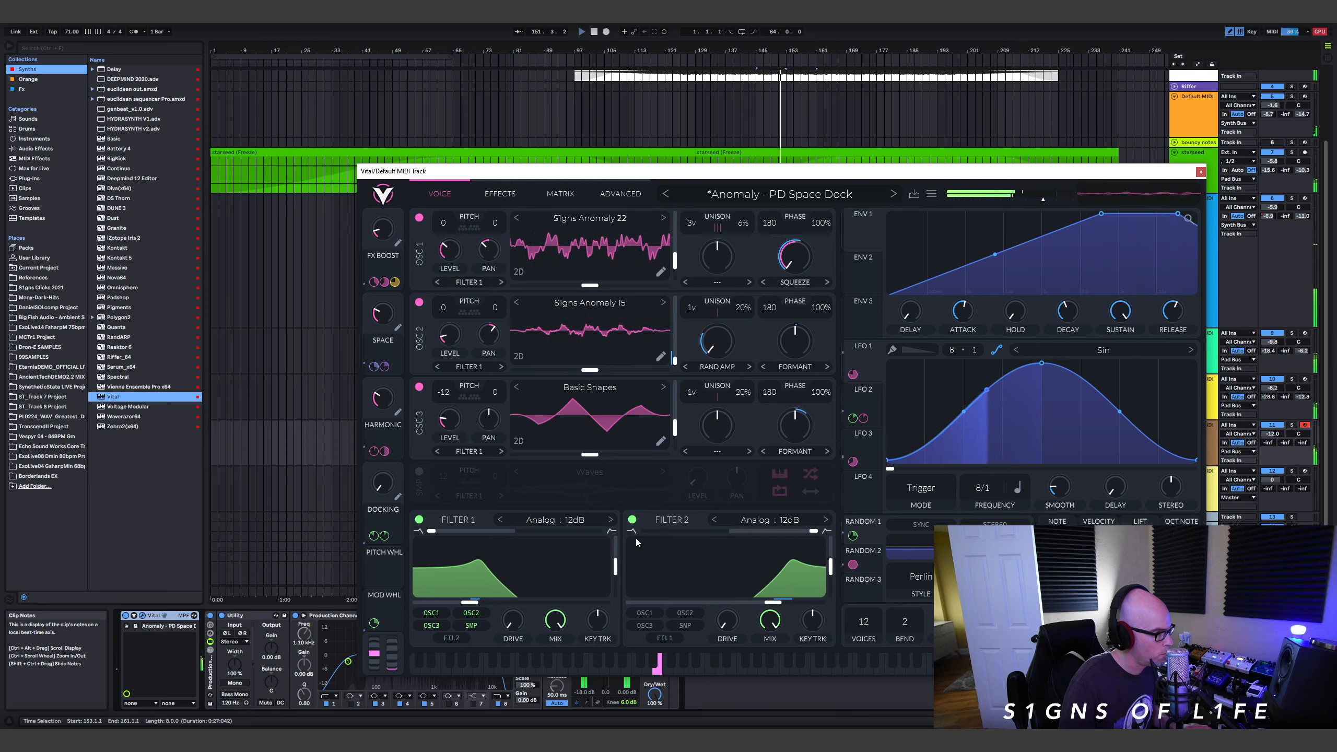
{"action": "left_click_drag", "start_coordinate": [474, 604], "coordinate": [498, 599]}
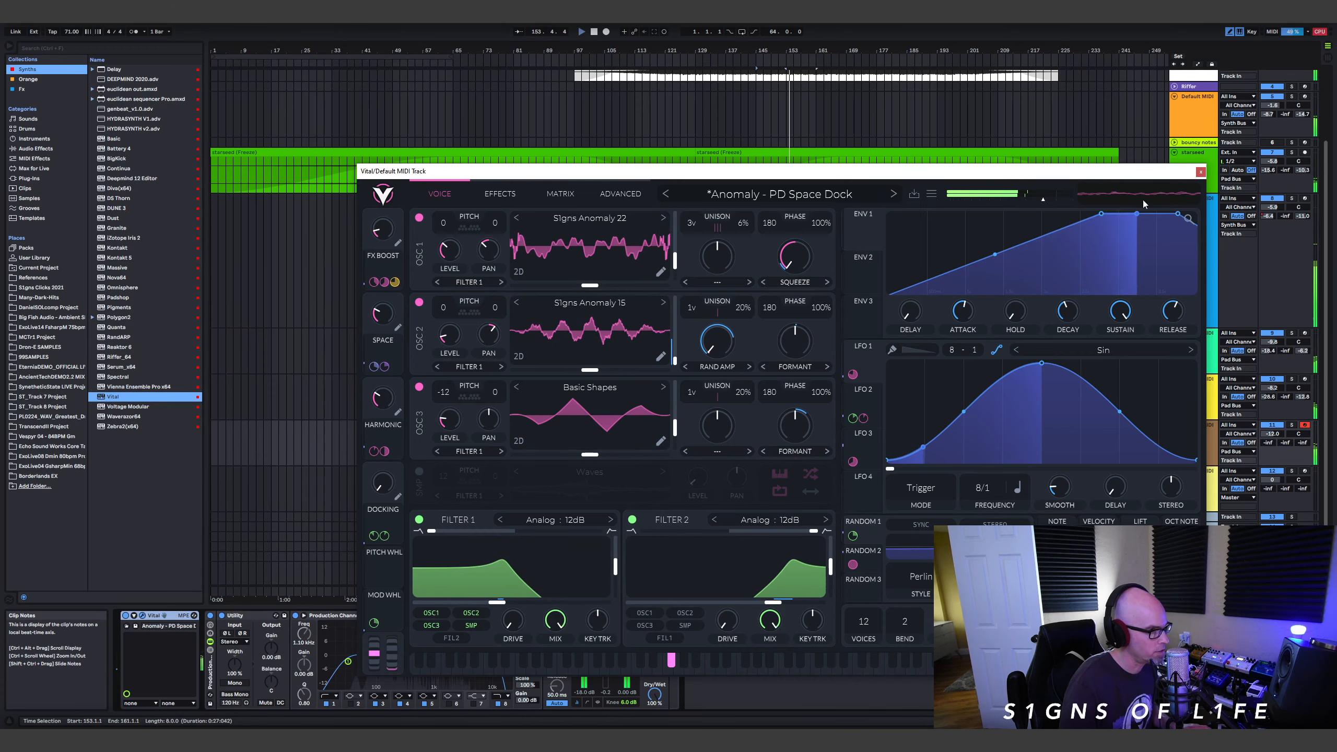
{"action": "left_click", "coordinate": [1201, 172]}
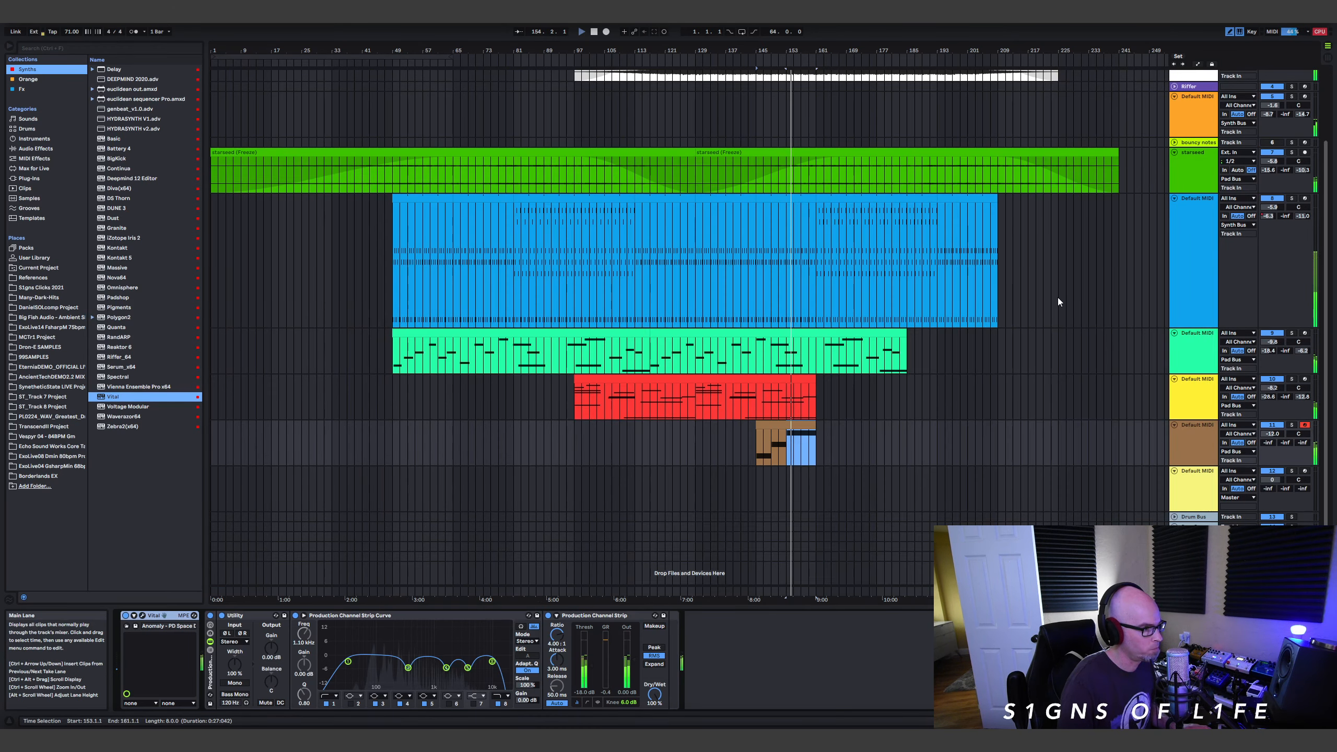
Duplicate the brown clip three times so the bass line runs to bar 209.
{"action": "left_click", "coordinate": [802, 425]}
{"action": "key", "text": "ctrl+d"}
{"action": "key", "text": "ctrl+d"}
{"action": "key", "text": "ctrl+d"}
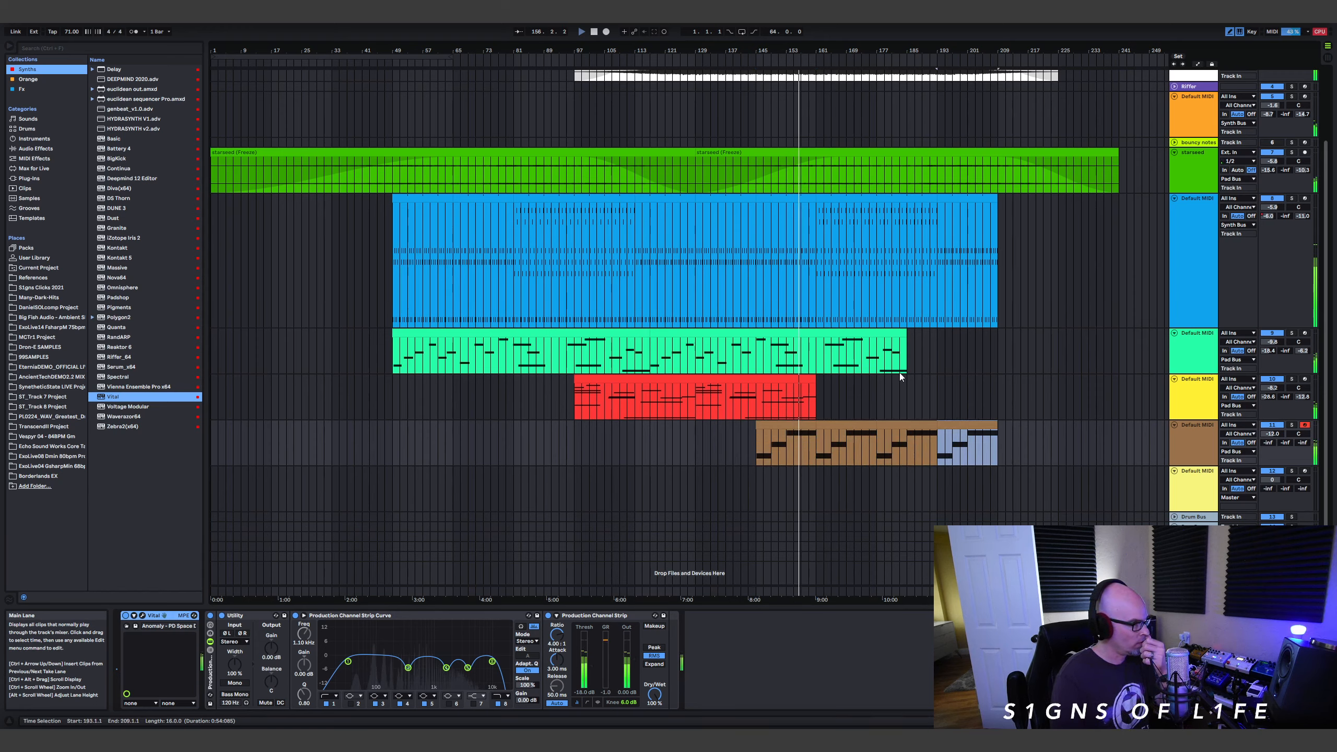
Load Serum on the empty light-yellow track, choose the PD Big Blue preset and close the synth window.
{"action": "left_click", "coordinate": [1199, 483]}
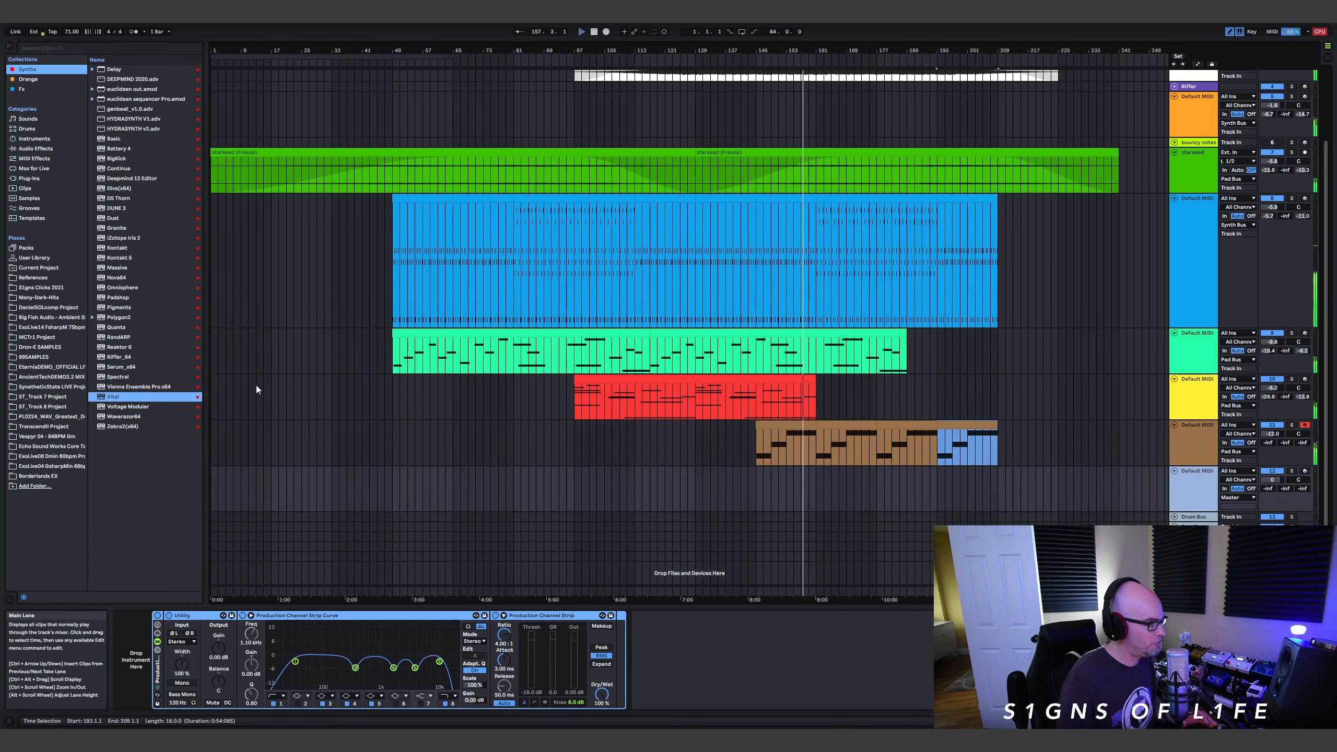
{"action": "left_click_drag", "start_coordinate": [152, 367], "coordinate": [990, 491]}
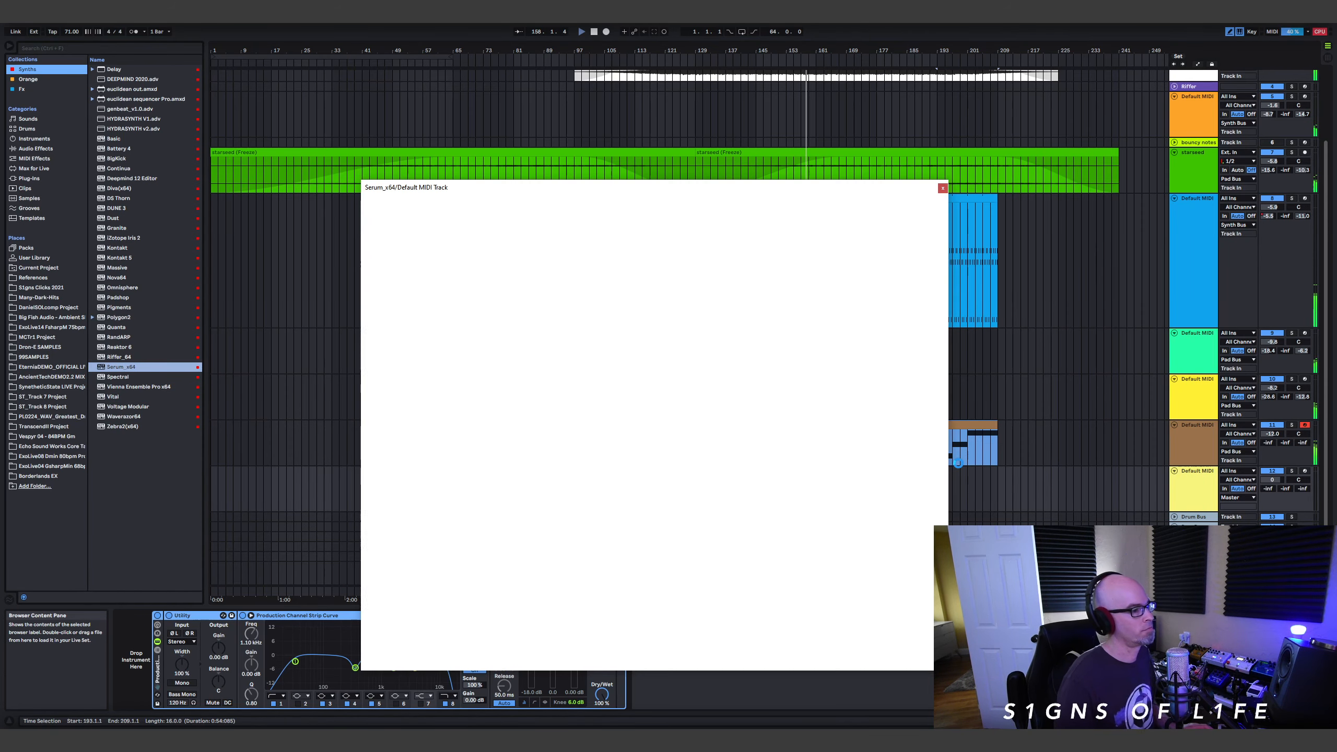
{"action": "left_click", "coordinate": [684, 206]}
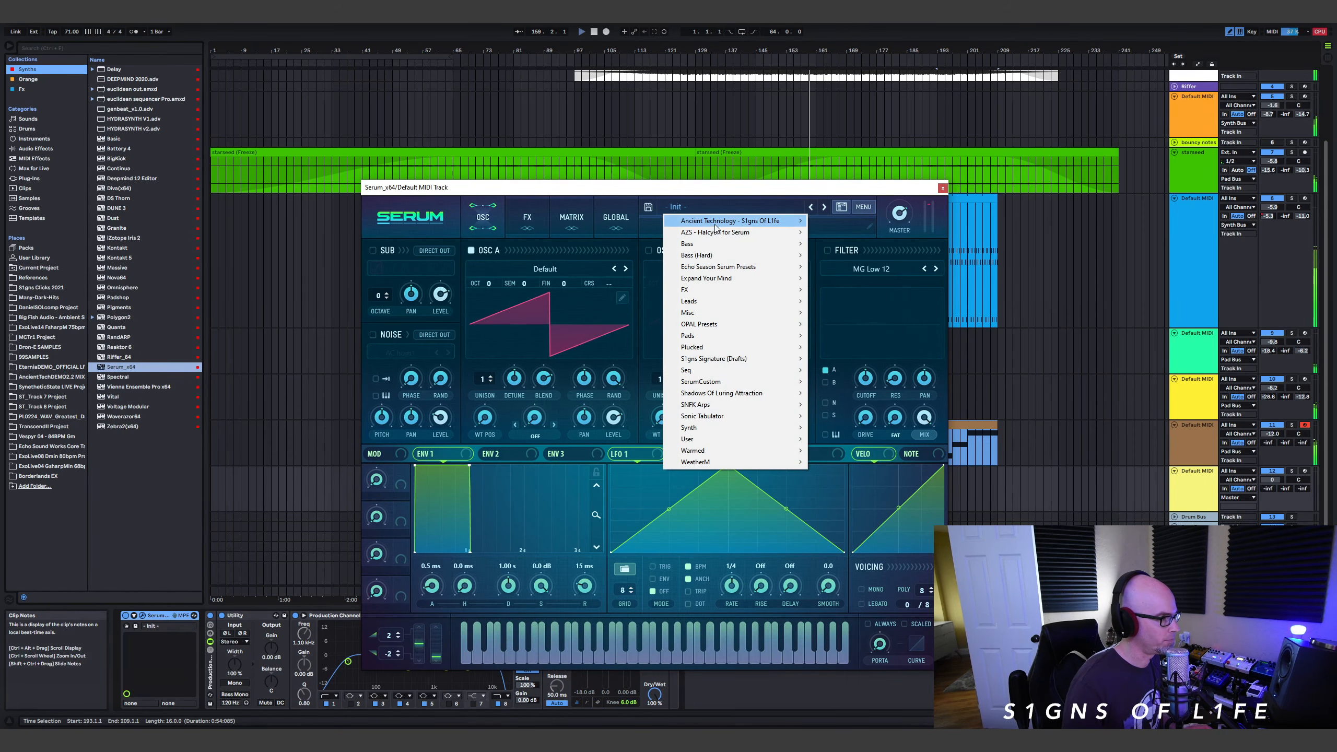
{"action": "mouse_move", "coordinate": [730, 221]}
{"action": "left_click", "coordinate": [851, 319]}
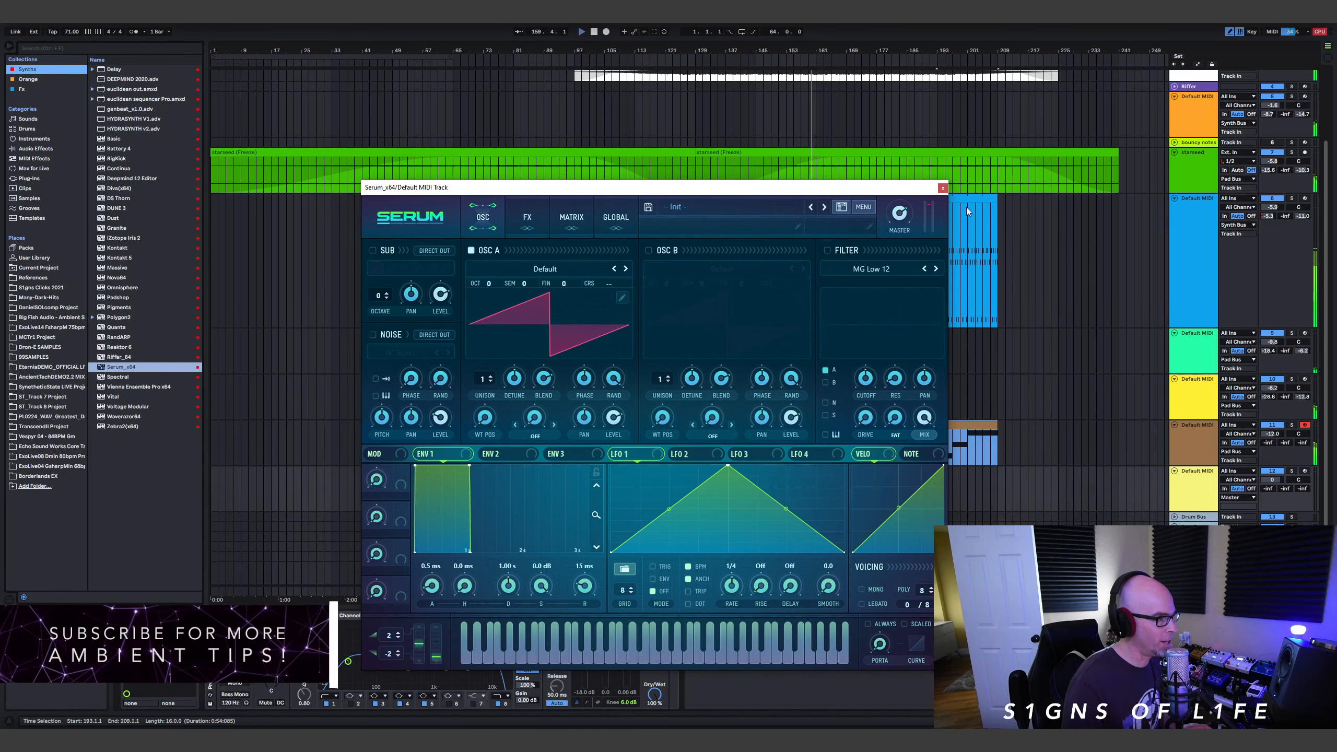
{"action": "left_click", "coordinate": [942, 188]}
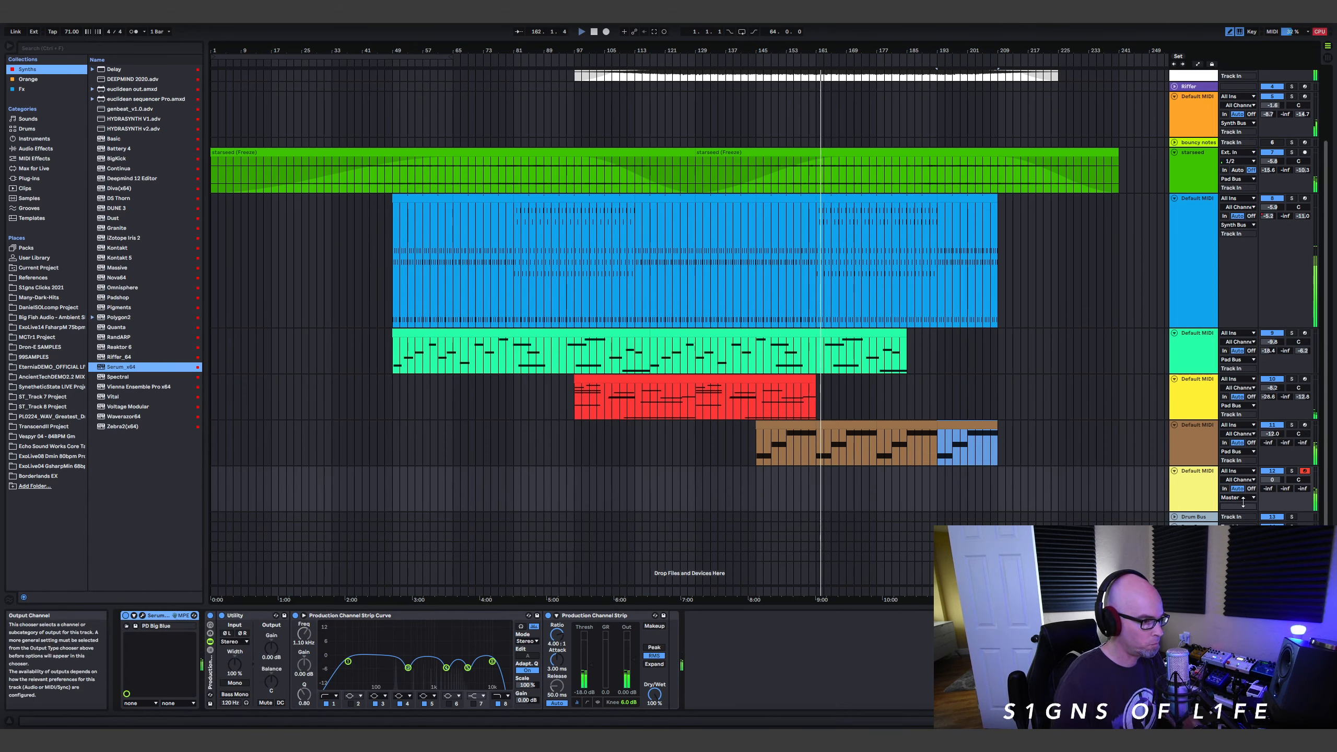
Route the light-yellow Serum track to the Synth Bus and lower its track volume.
{"action": "left_click", "coordinate": [1238, 553]}
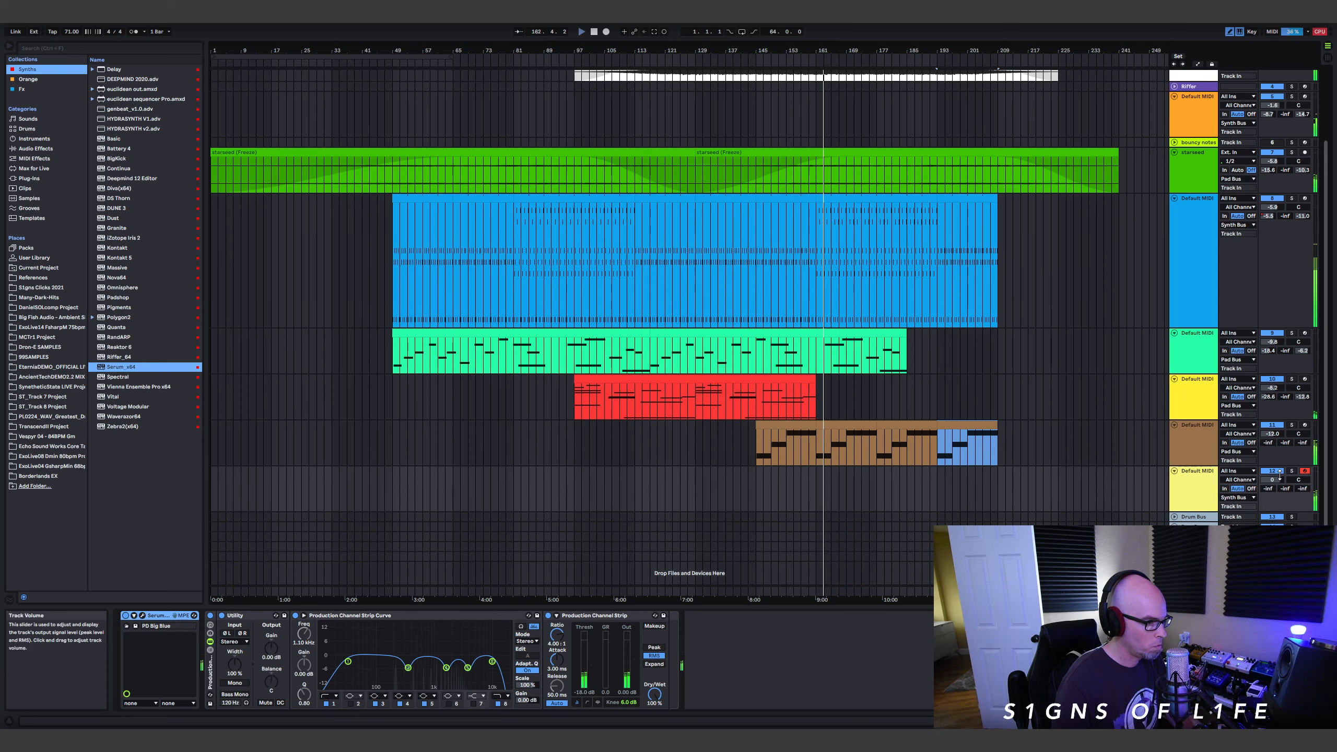
{"action": "left_click_drag", "start_coordinate": [1272, 480], "coordinate": [1272, 481]}
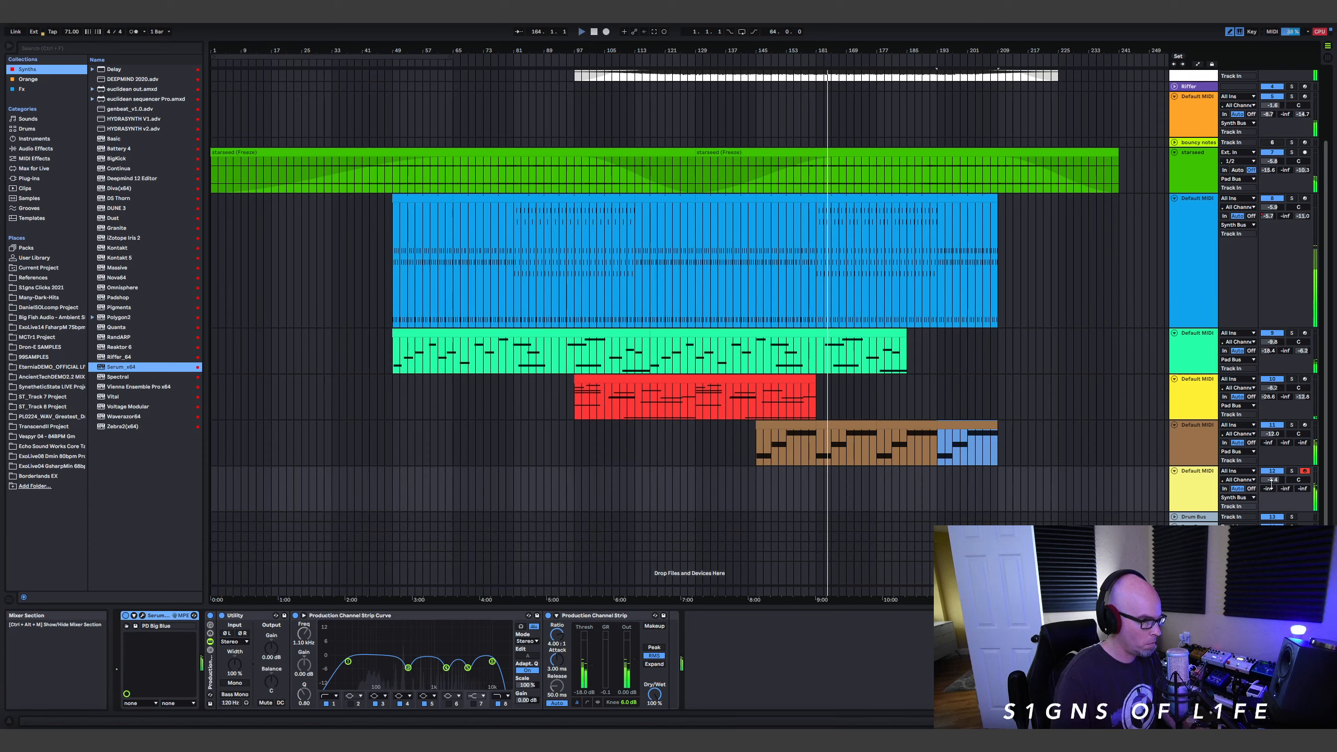
{"action": "left_click_drag", "start_coordinate": [1272, 480], "coordinate": [1272, 492]}
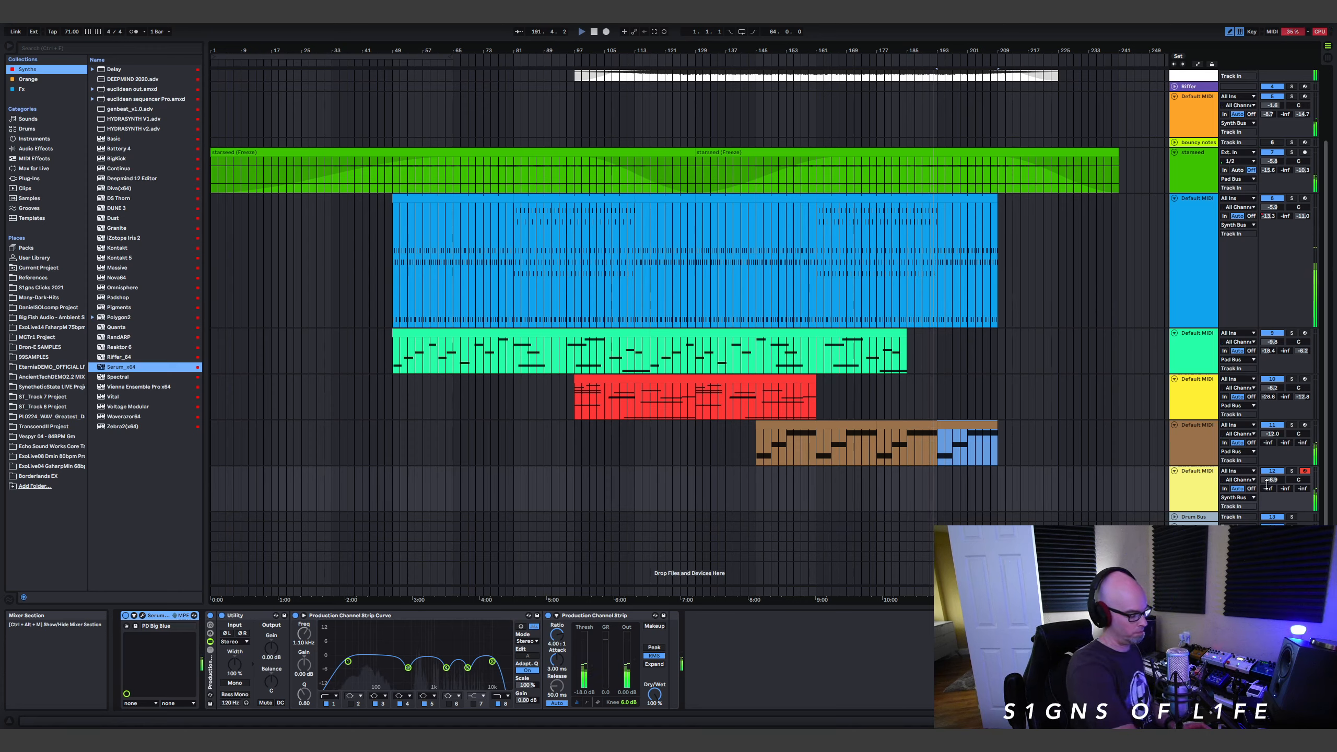
Capture the improvised melody as a clip on the light-yellow track, extend its start back to bar 163 and play it.
{"action": "key", "text": "ctrl+shift+c"}
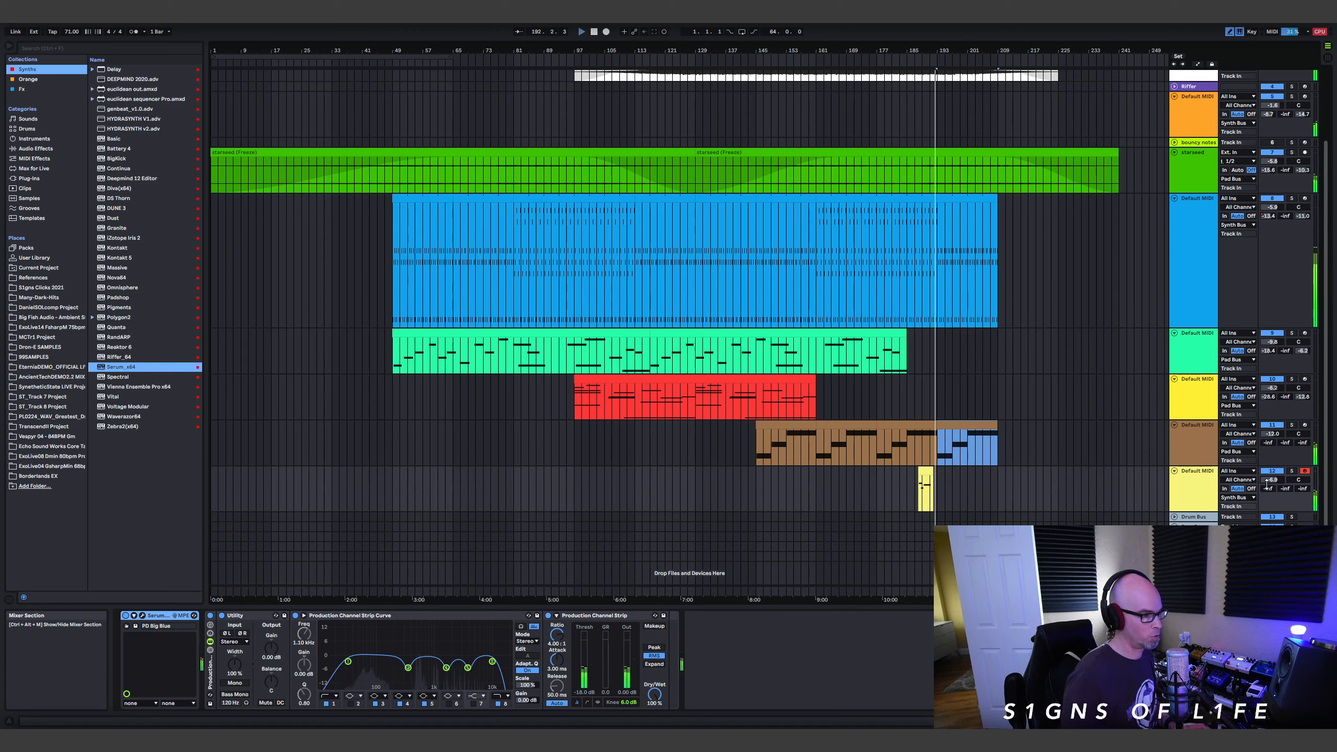
{"action": "left_click_drag", "start_coordinate": [919, 471], "coordinate": [825, 478]}
{"action": "key", "text": "space"}
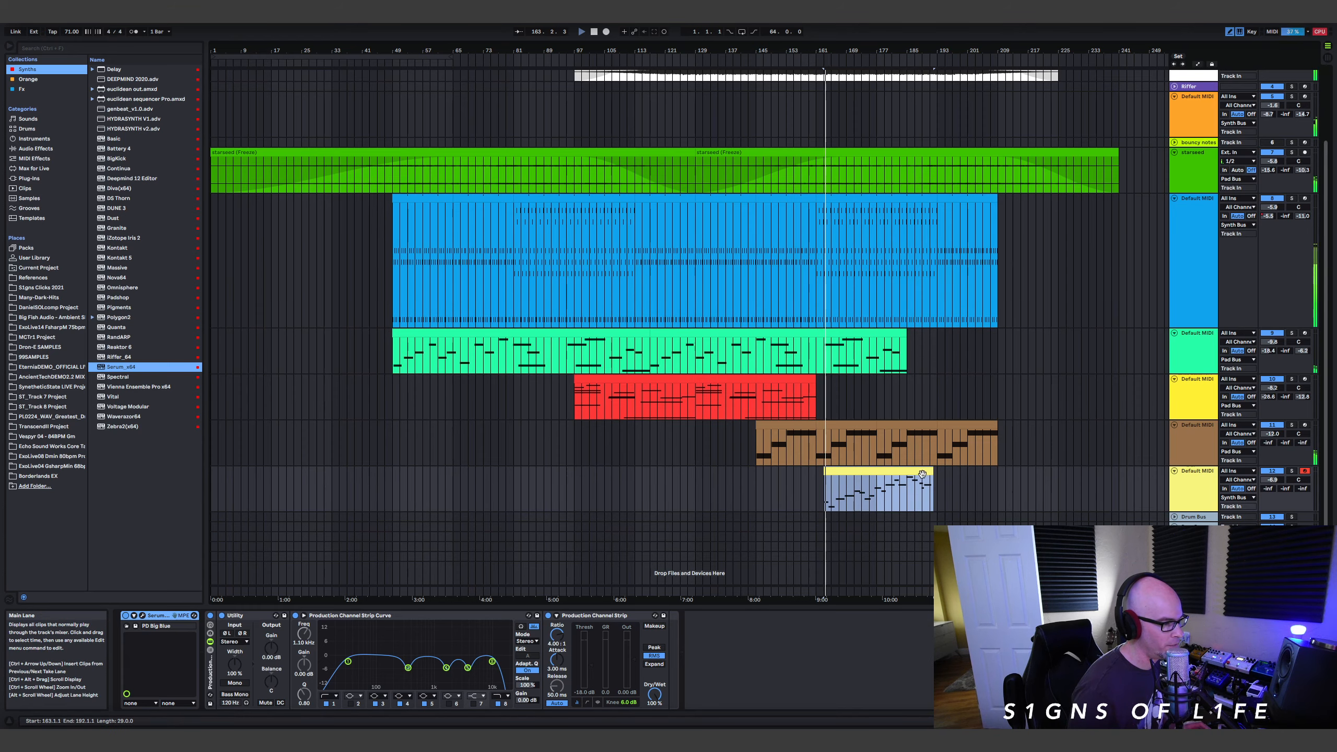
In the captured clip's enlarged note editor, delete the note at bar 28 and shift the last two notes earlier.
{"action": "double_click", "coordinate": [928, 472]}
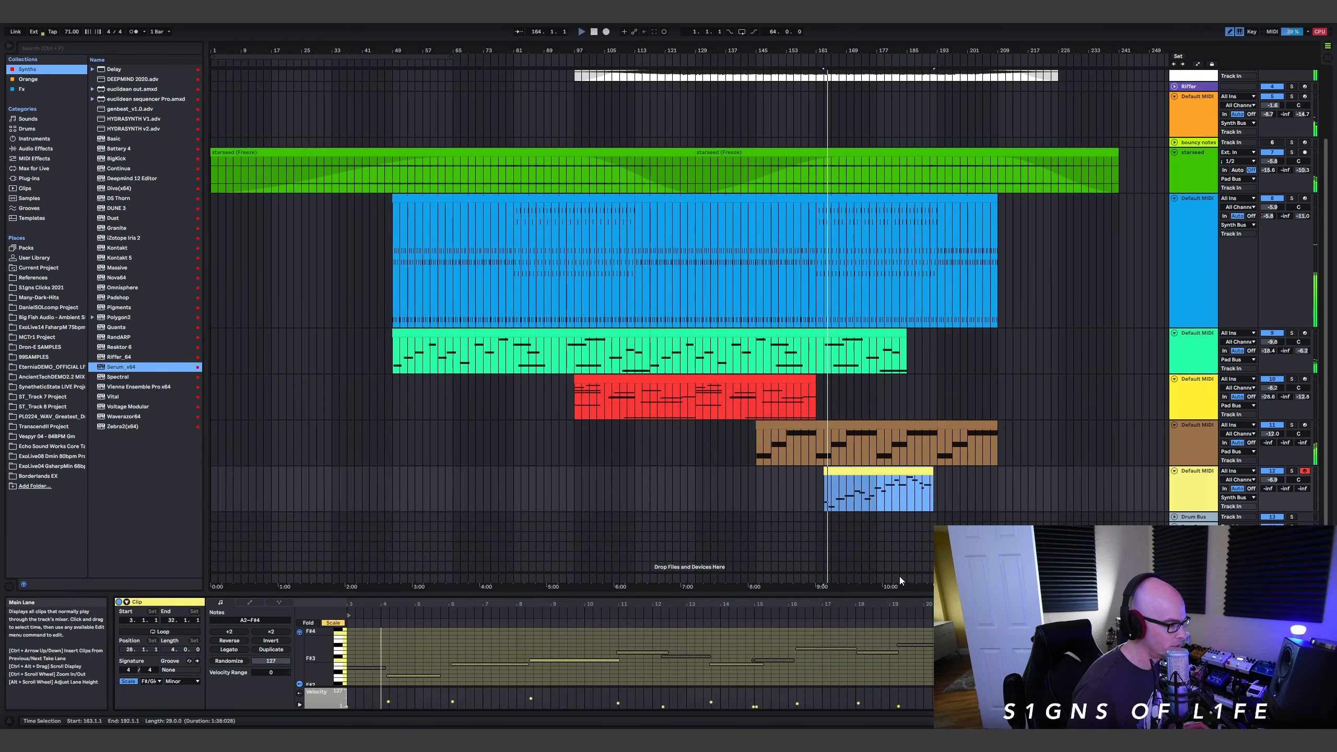
{"action": "left_click_drag", "start_coordinate": [904, 594], "coordinate": [910, 331]}
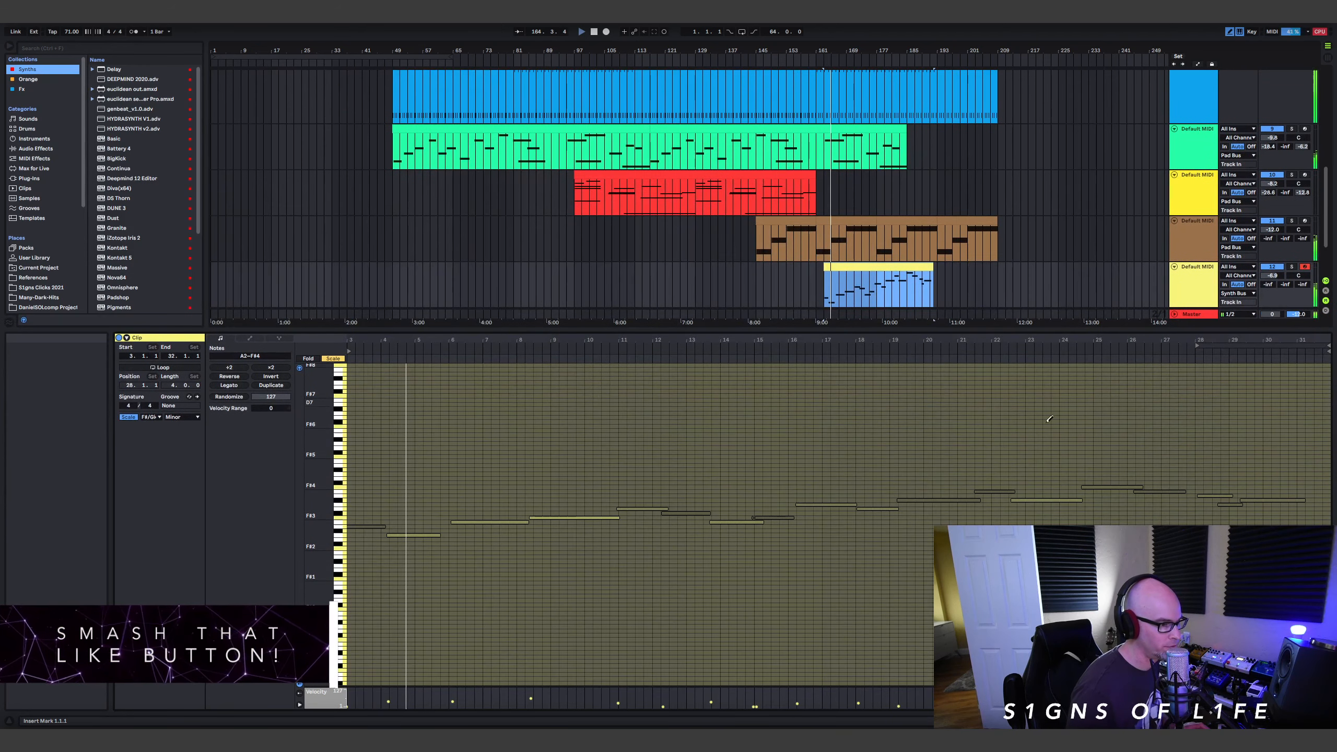
{"action": "key", "text": "b"}
{"action": "left_click", "coordinate": [1211, 497]}
{"action": "left_click_drag", "start_coordinate": [1212, 498], "coordinate": [1220, 504]}
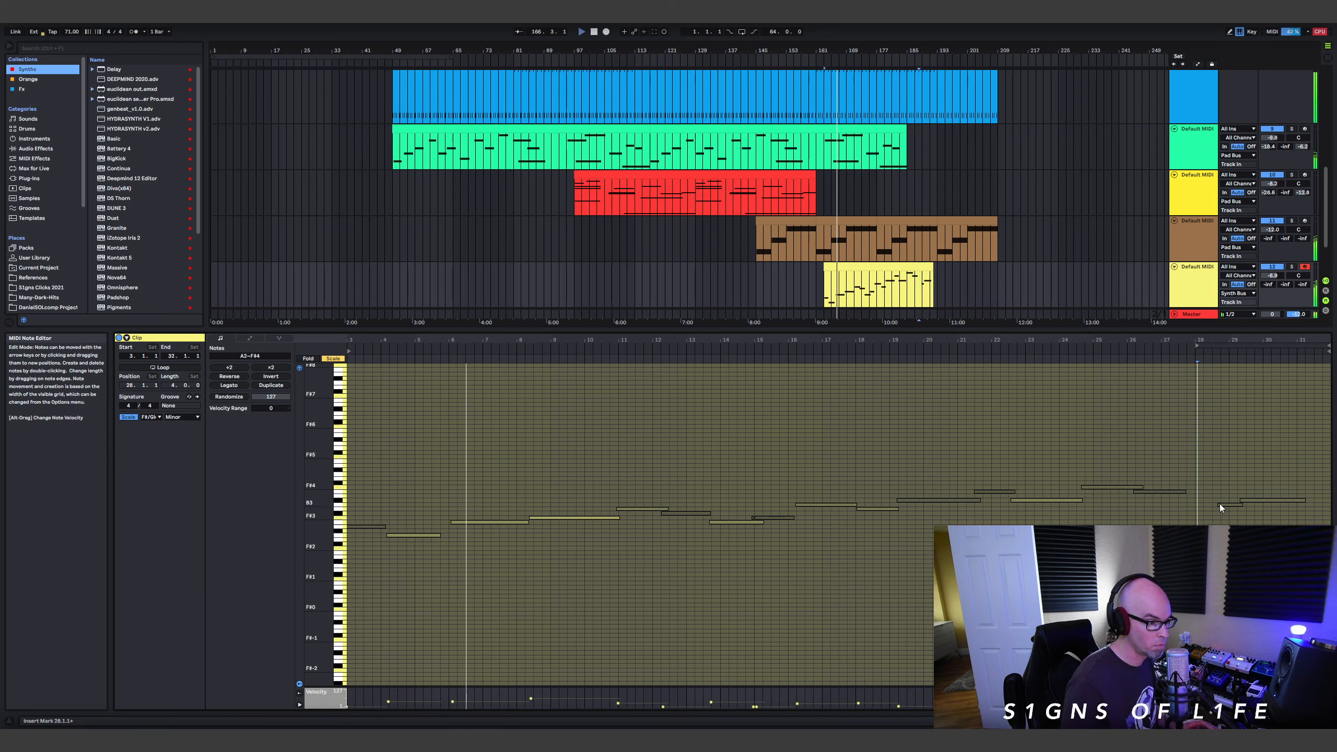
{"action": "key", "text": "Left"}
{"action": "left_click", "coordinate": [1254, 501]}
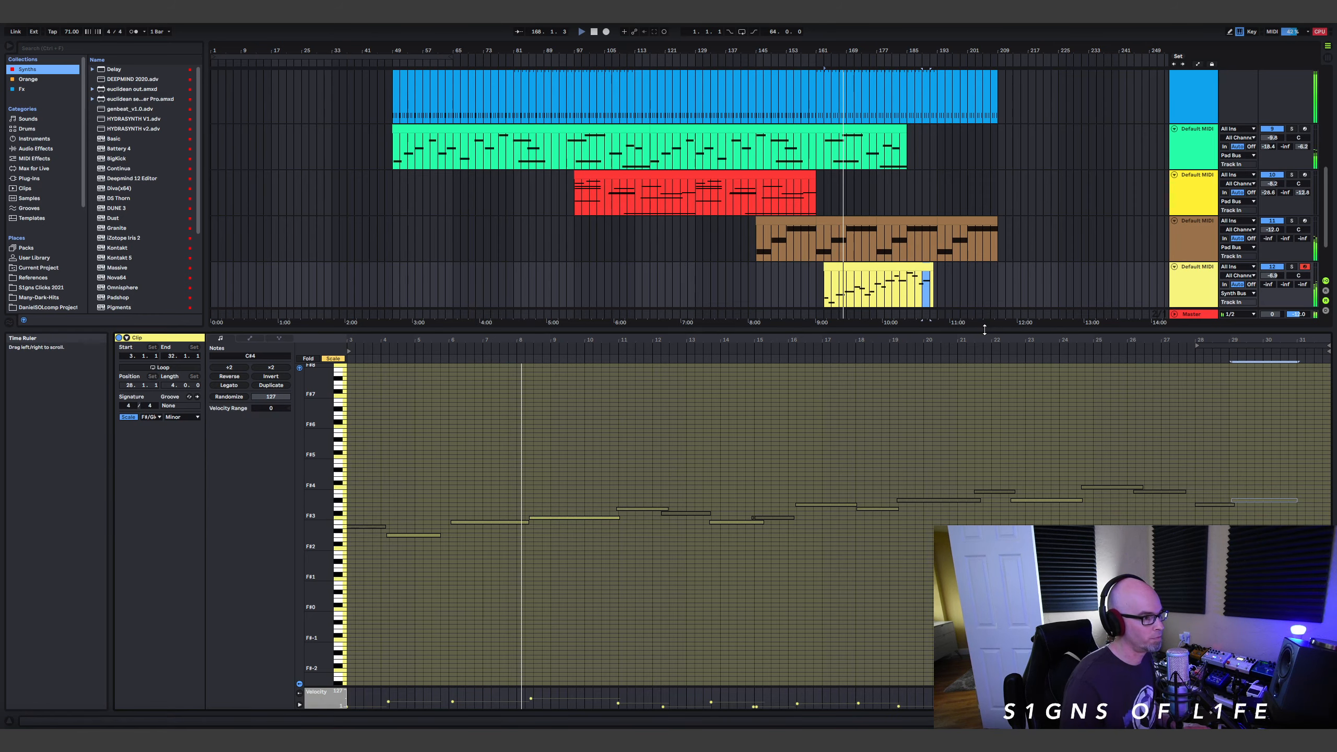
{"action": "left_click_drag", "start_coordinate": [986, 328], "coordinate": [992, 520]}
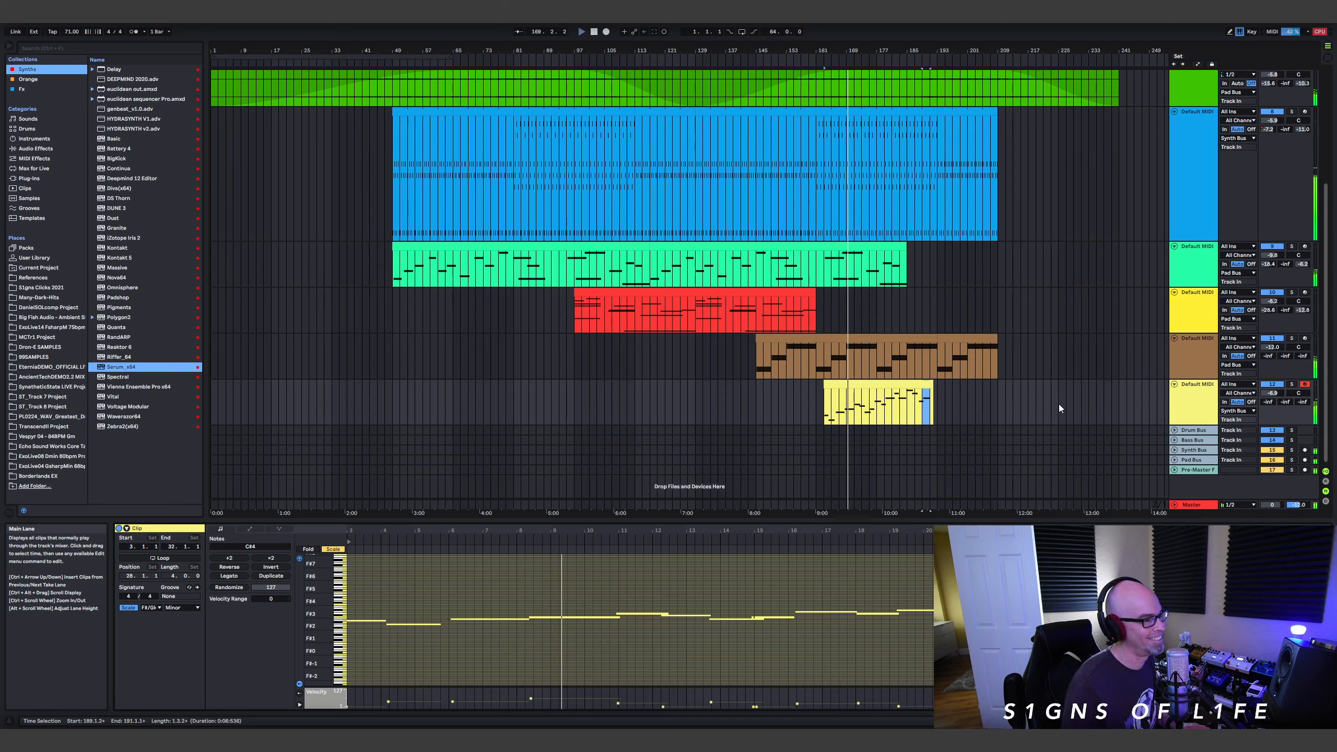
Extend the end of the light-yellow melody clip to bar 193.
{"action": "left_click", "coordinate": [1195, 387]}
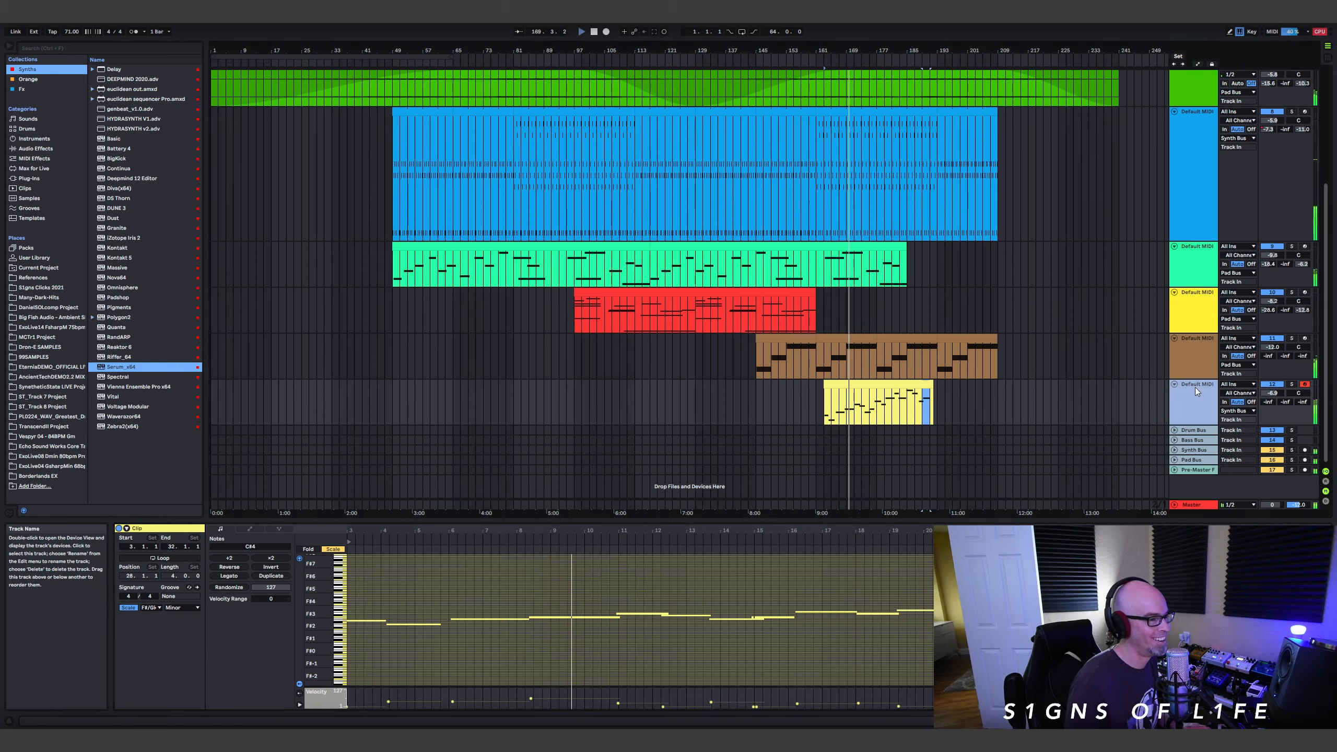
{"action": "left_click", "coordinate": [932, 392]}
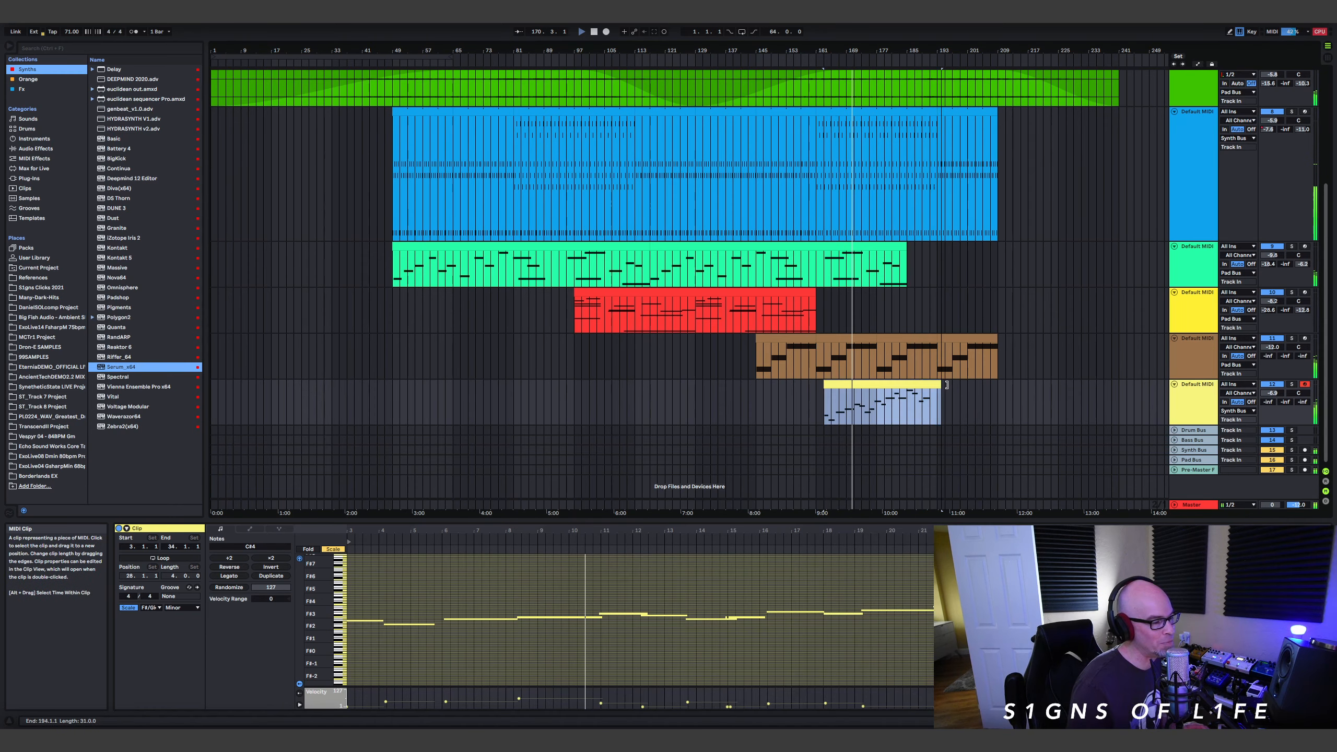
{"action": "left_click_drag", "start_coordinate": [934, 397], "coordinate": [938, 397]}
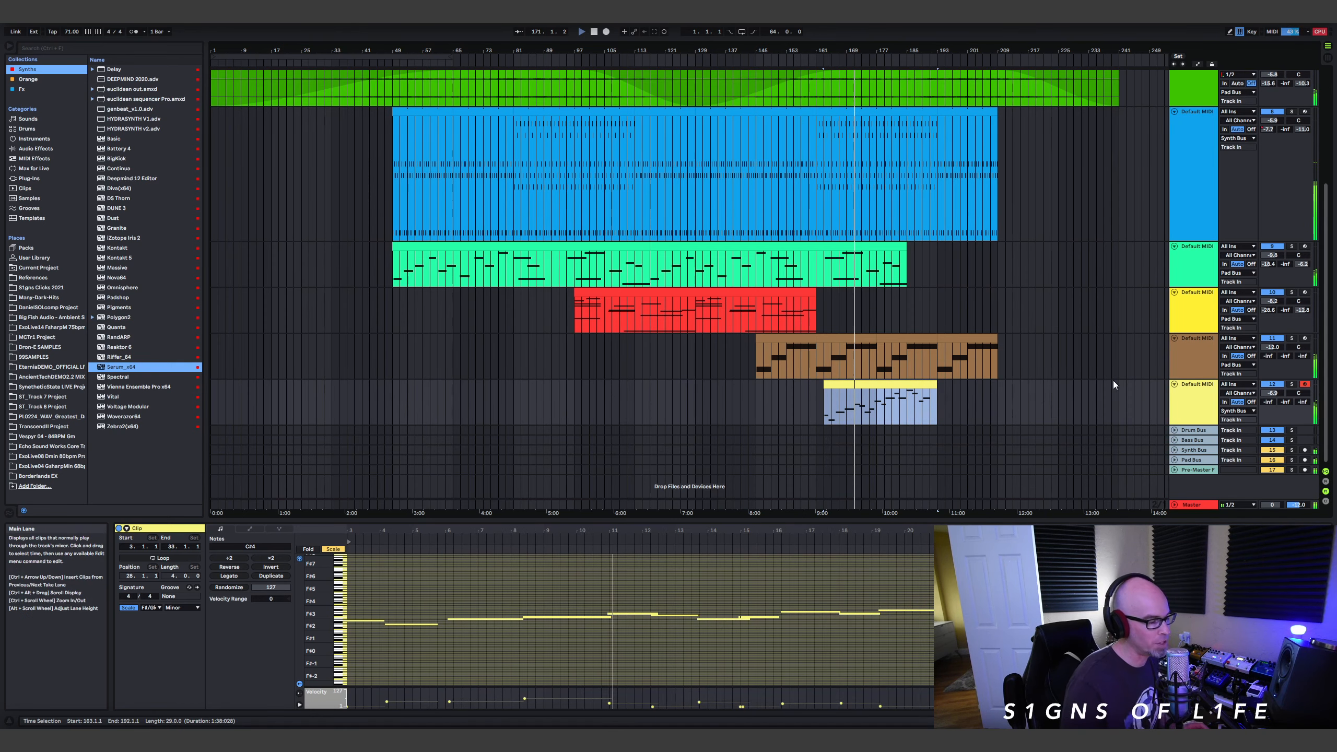
Add a new MIDI track below the light-yellow track, unfold it and load Vital on it.
{"action": "scroll", "coordinate": [1038, 315], "scroll_direction": "down", "scroll_amount": 2}
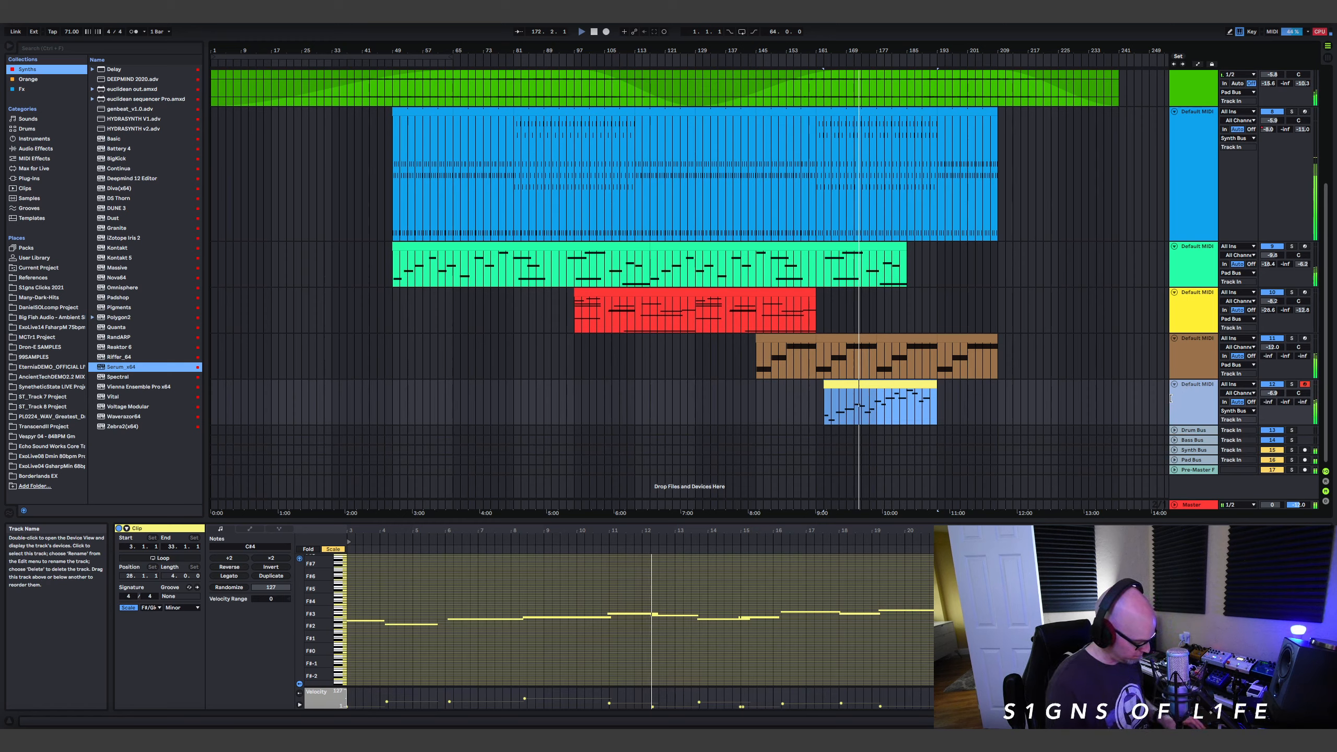
{"action": "key", "text": "ctrl+shift+t"}
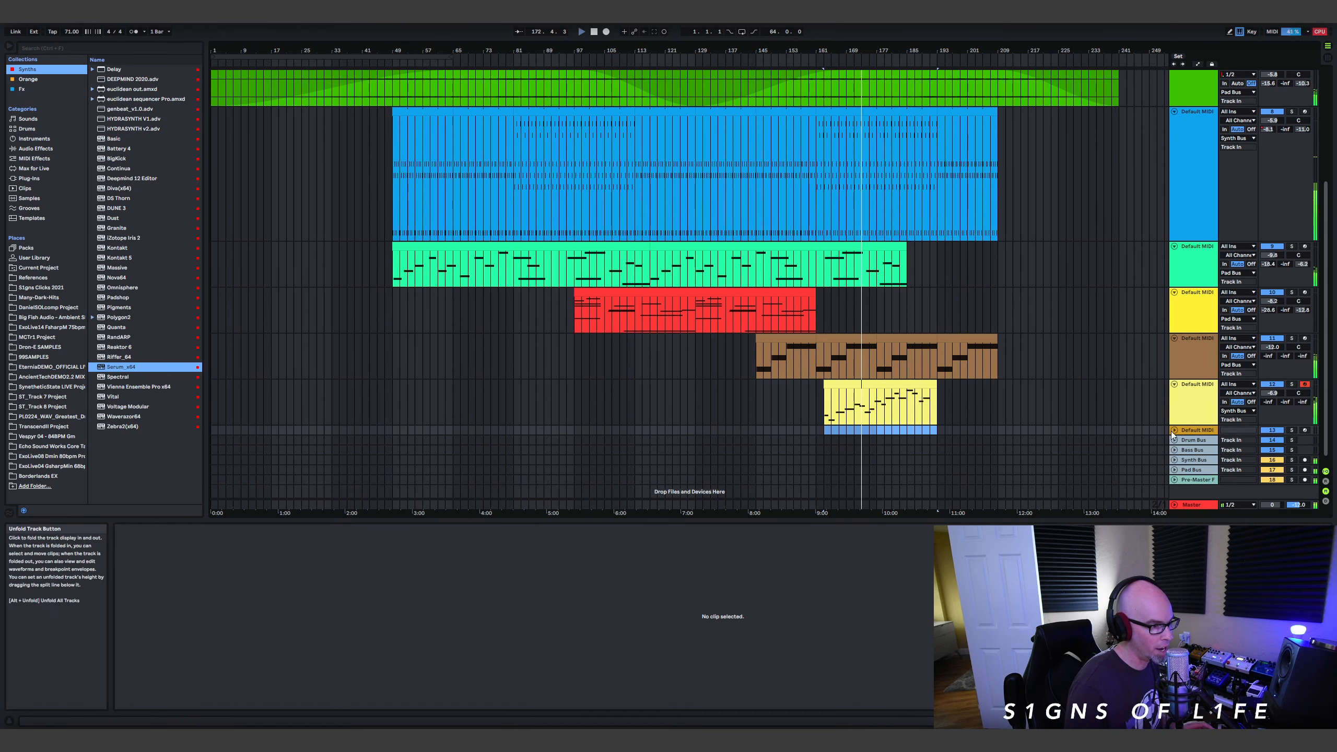
{"action": "left_click", "coordinate": [1174, 430]}
{"action": "left_click", "coordinate": [825, 439]}
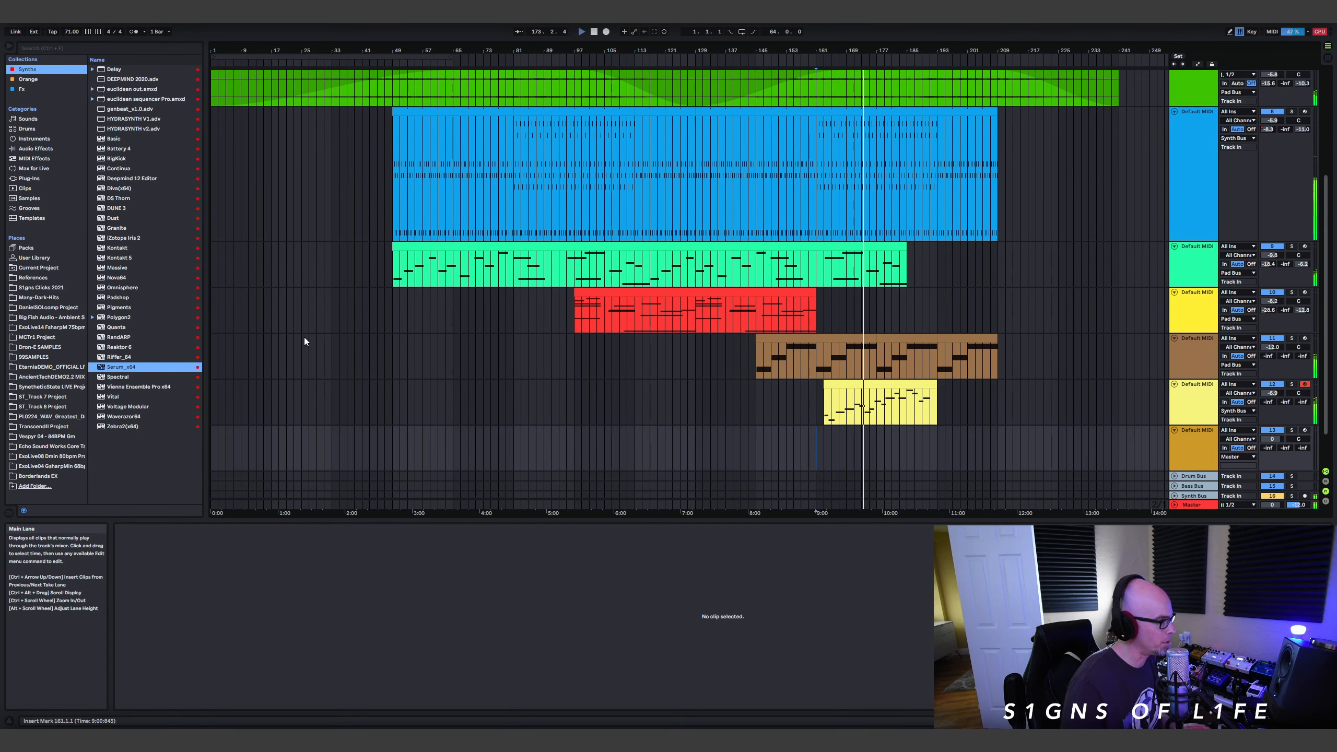
{"action": "left_click_drag", "start_coordinate": [108, 396], "coordinate": [859, 454]}
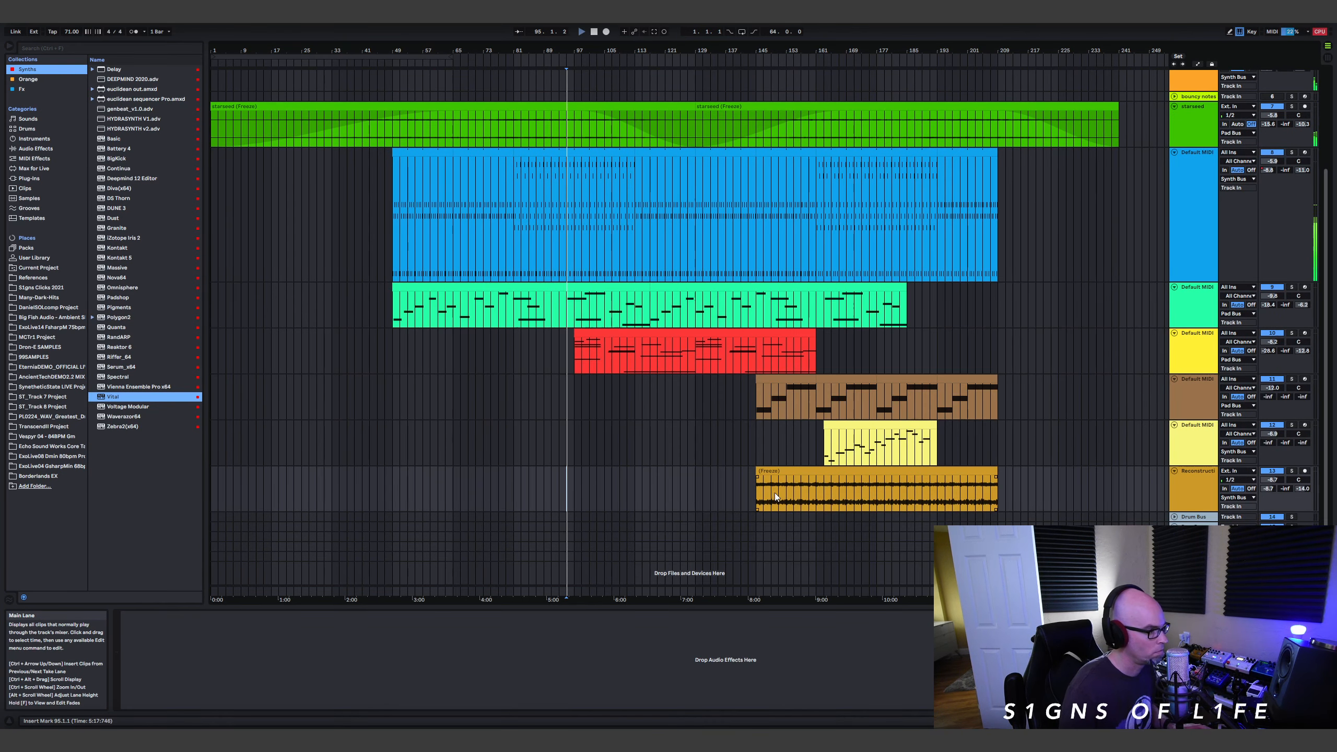
Add a long fade-in and a fade-out to the orange frozen clip and set its track volume to about -11.1 dB.
{"action": "left_click_drag", "start_coordinate": [759, 477], "coordinate": [936, 489]}
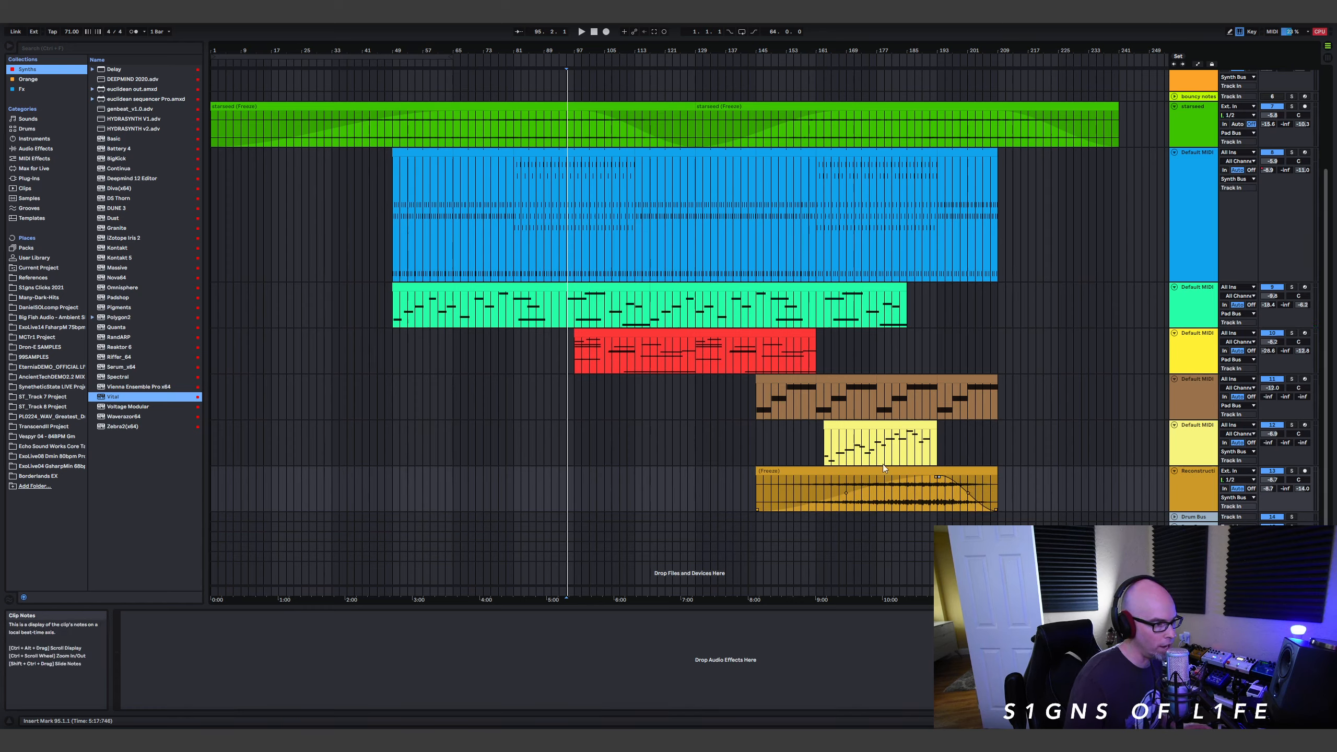
{"action": "left_click_drag", "start_coordinate": [1272, 480], "coordinate": [1272, 492]}
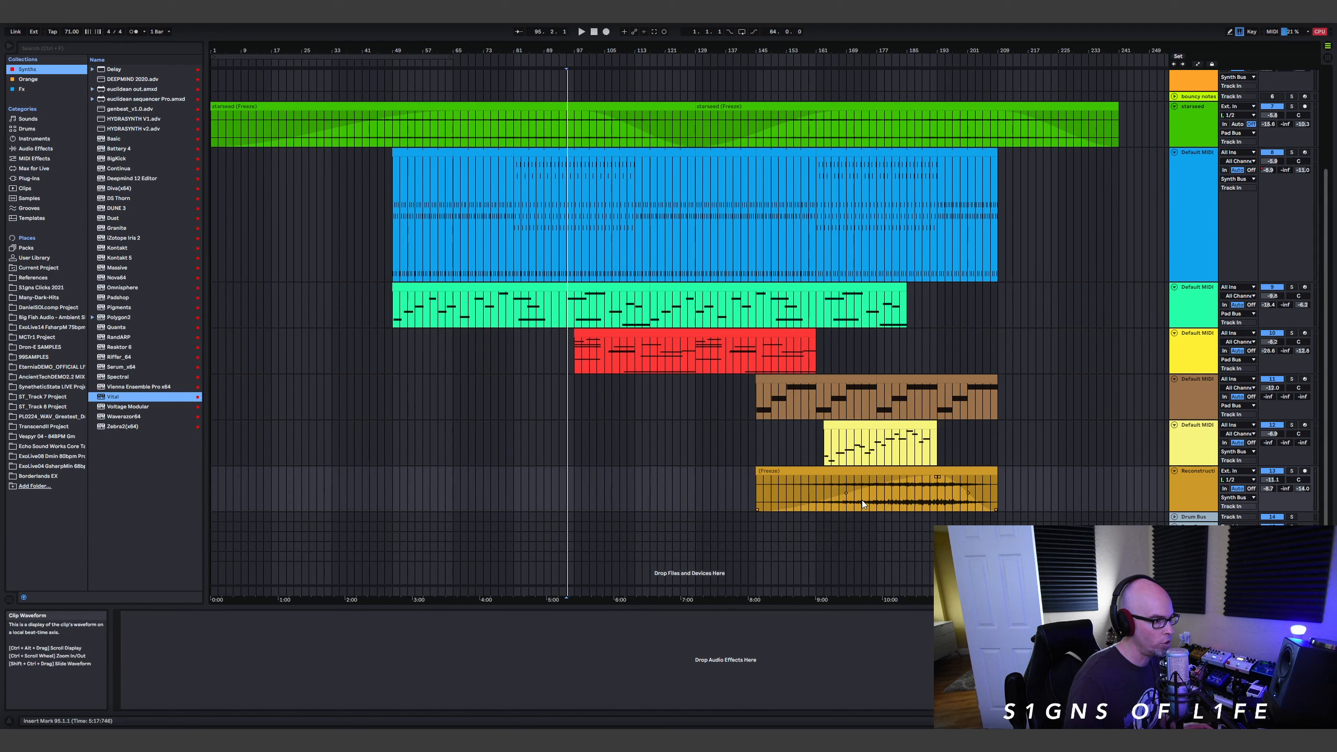
Play the arrangement from bar 175 and route the brown track's output to the Bass Bus.
{"action": "left_click", "coordinate": [867, 501]}
{"action": "key", "text": "space"}
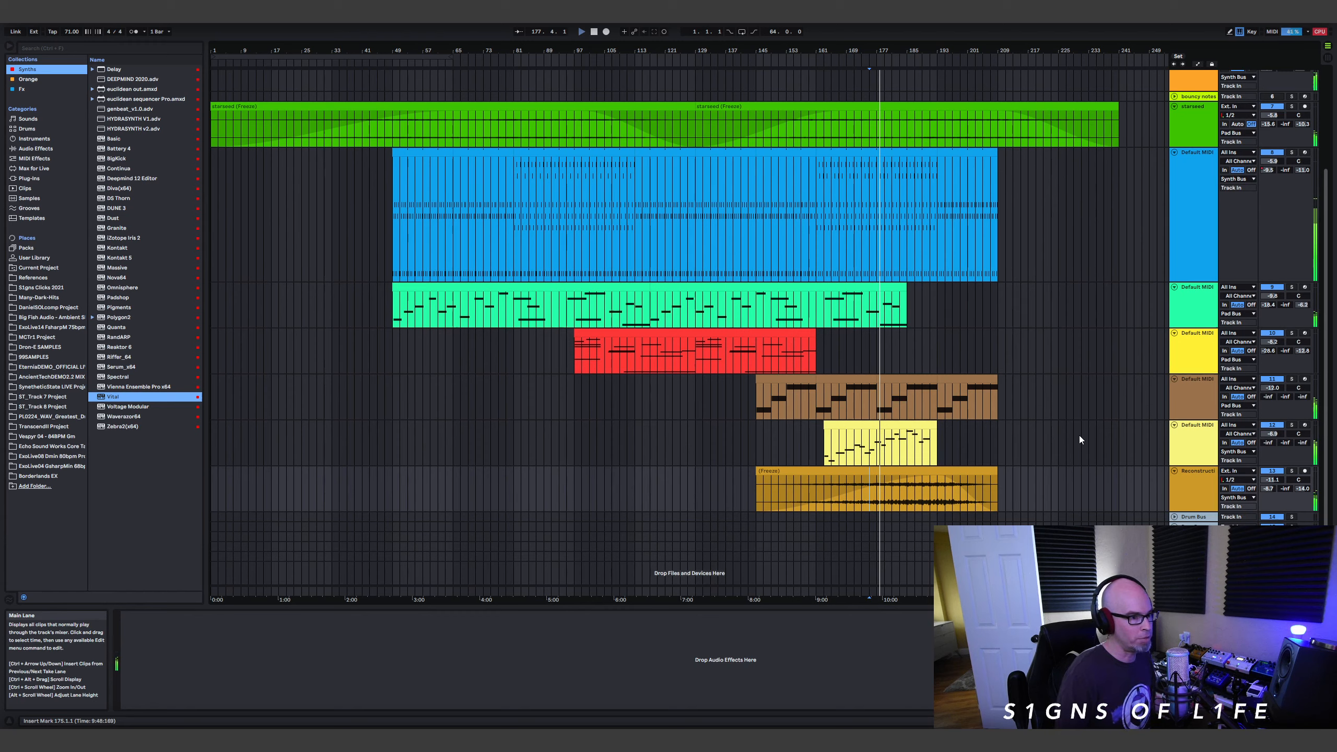
{"action": "left_click", "coordinate": [1237, 405]}
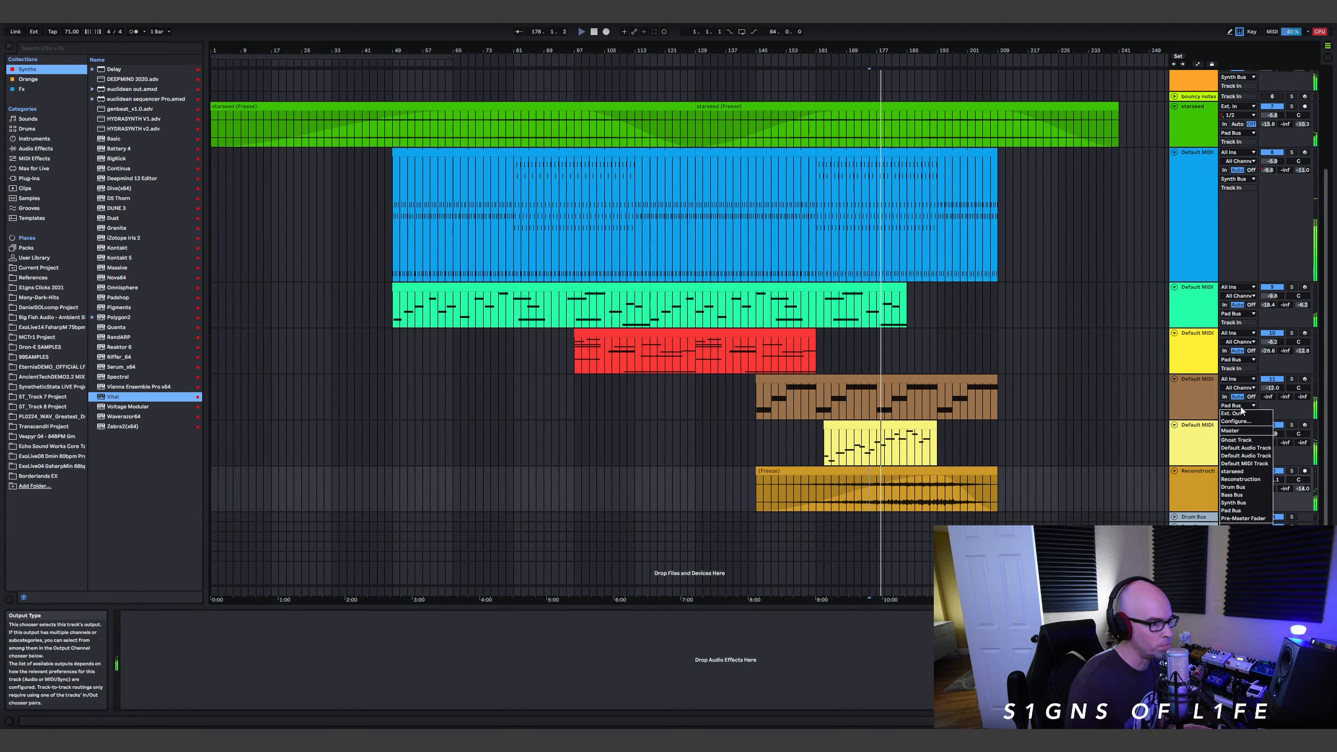
{"action": "left_click", "coordinate": [1248, 498]}
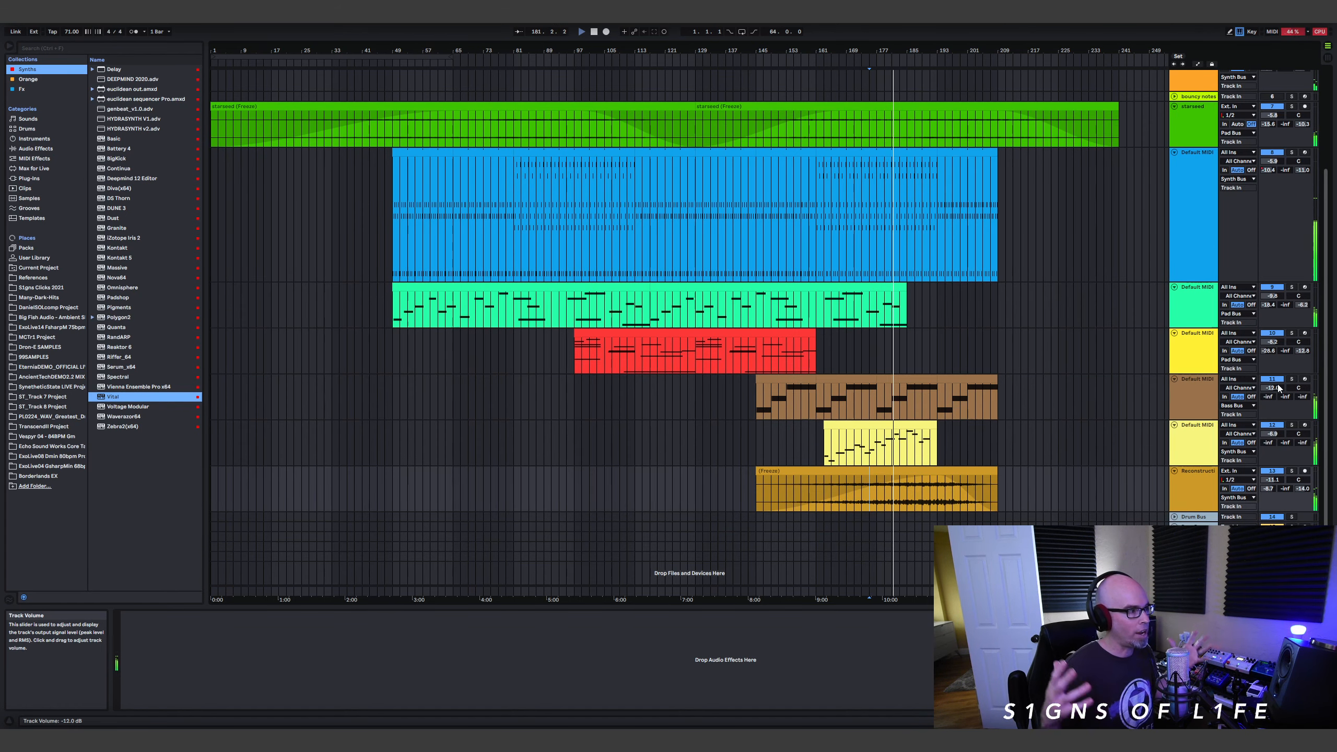
Reduce the height of the arrangement's tracks so all clips and bus tracks fit in view.
{"action": "scroll", "coordinate": [1192, 220], "scroll_direction": "up", "scroll_amount": 4}
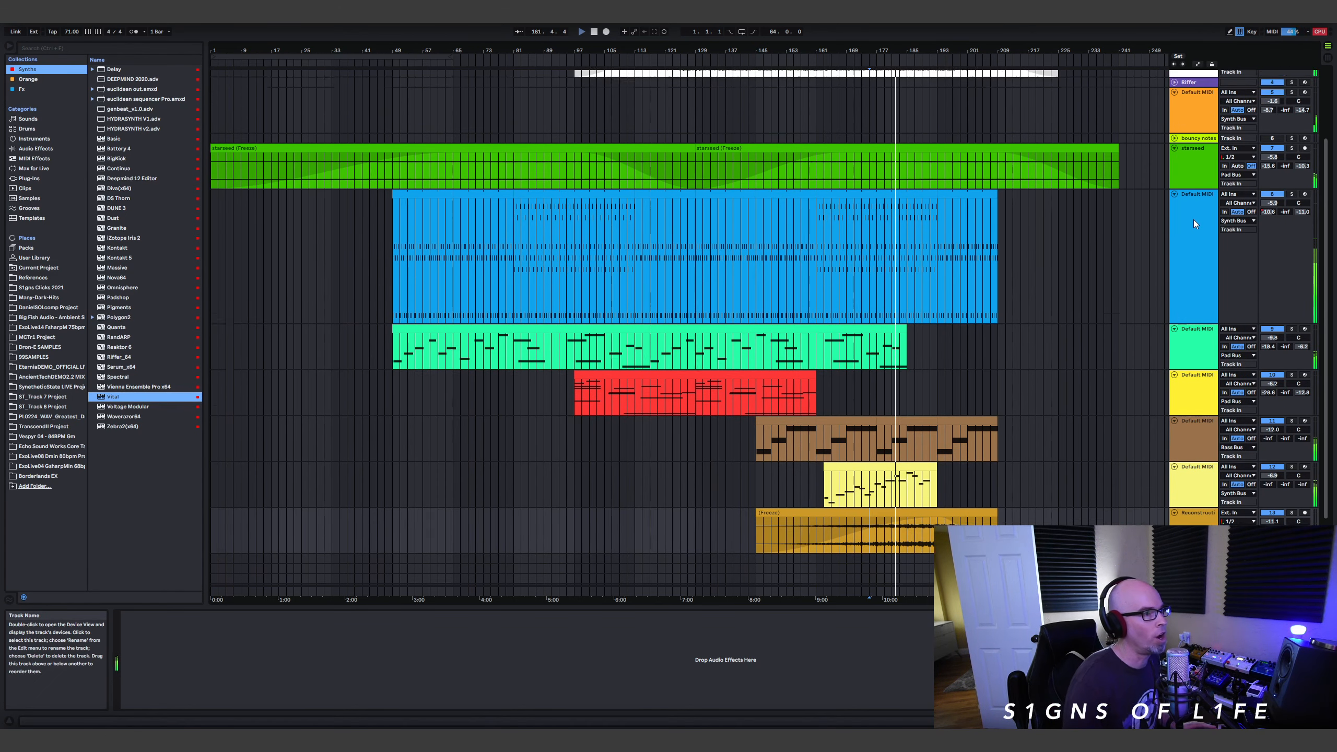
{"action": "scroll", "coordinate": [1149, 186], "scroll_direction": "up", "scroll_amount": 2}
{"action": "scroll", "coordinate": [1149, 185], "scroll_direction": "down", "scroll_amount": 2}
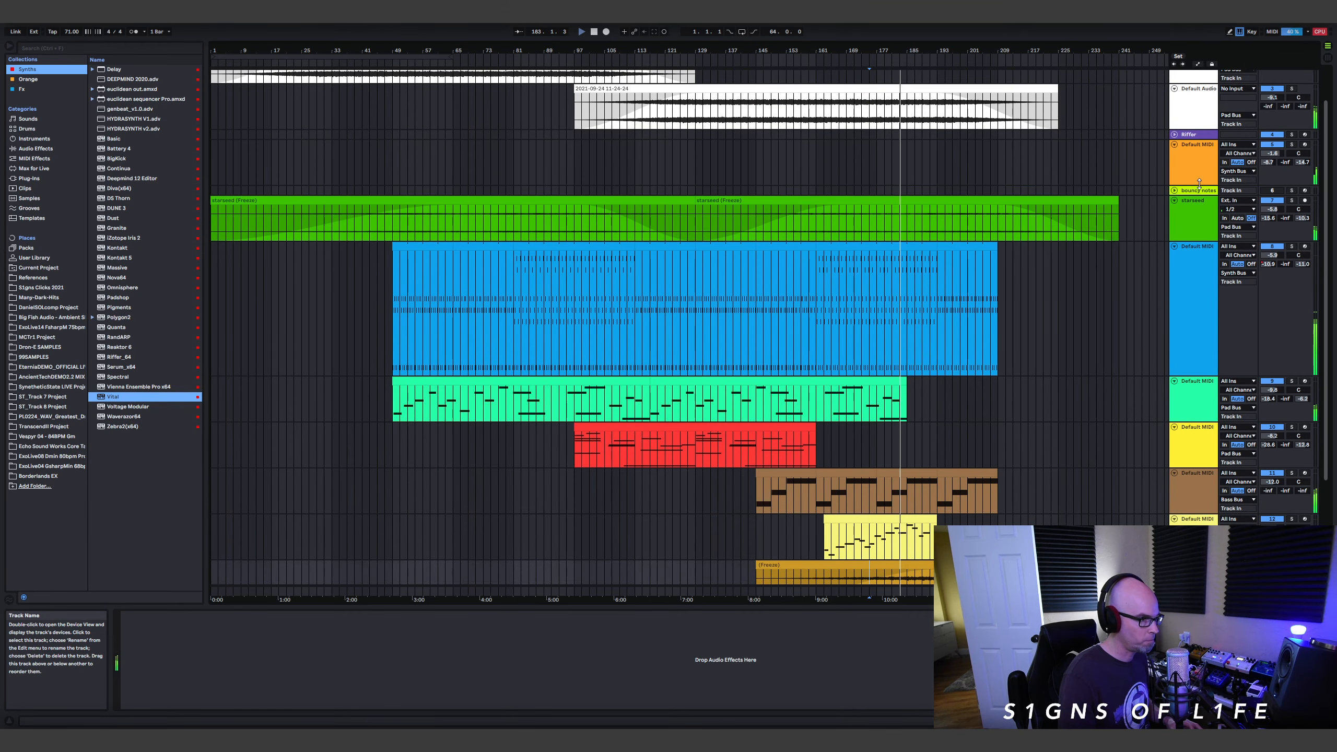
{"action": "left_click_drag", "start_coordinate": [1196, 184], "coordinate": [1199, 165]}
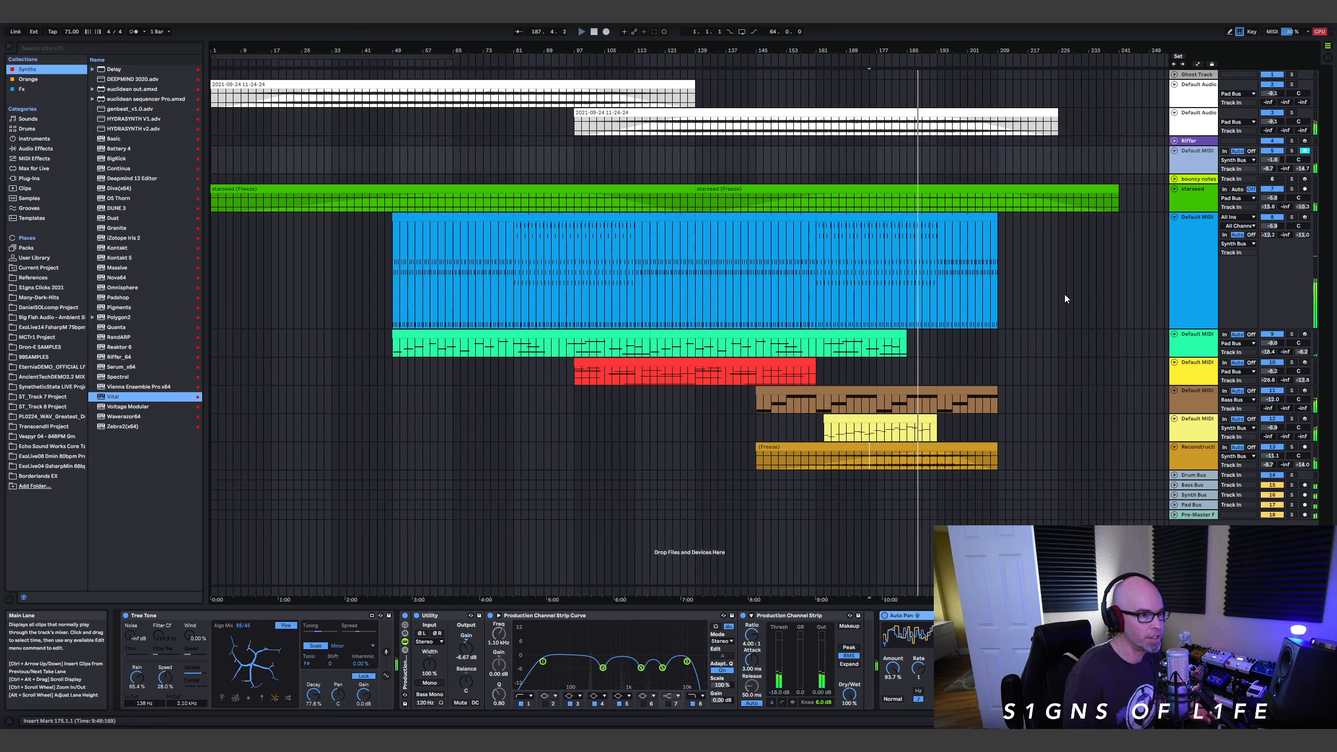
Turn off Draw Mode and display the blue track's automation lane for its A-ValhallaDelay send.
{"action": "left_click", "coordinate": [1202, 229]}
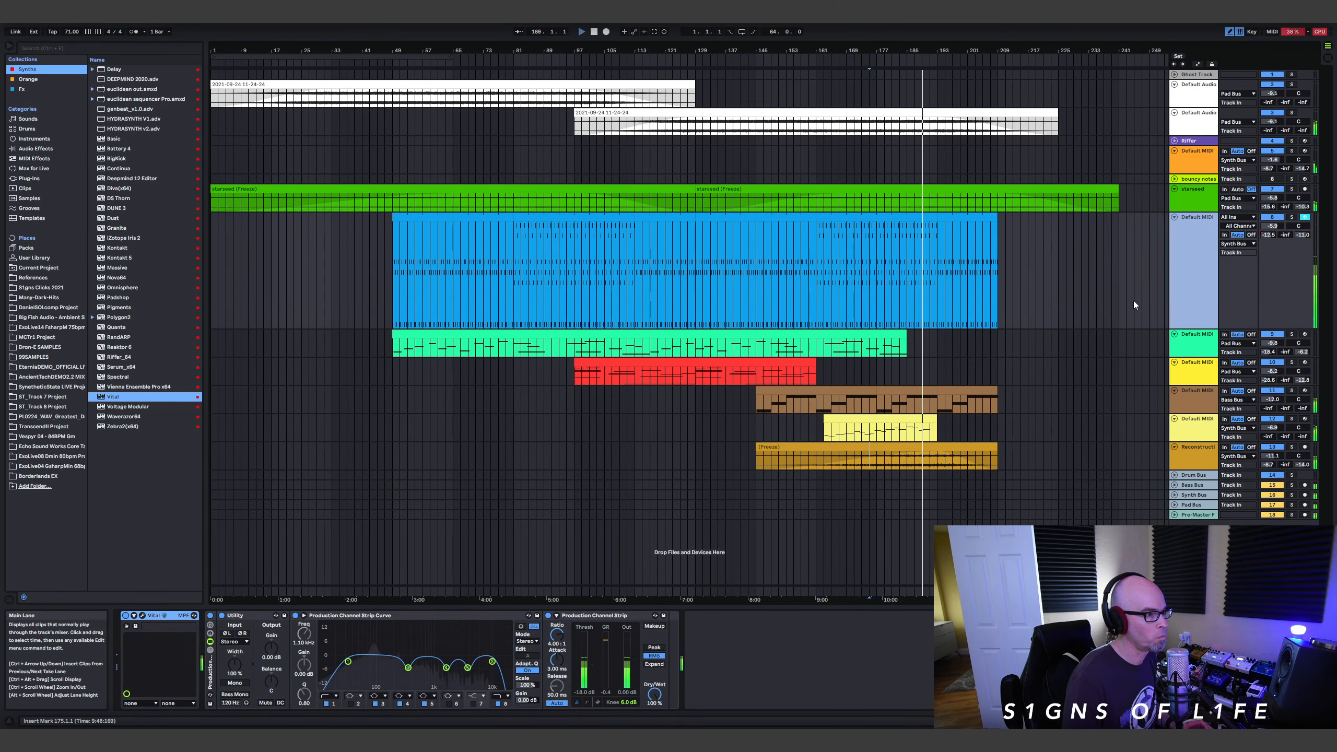
{"action": "left_click", "coordinate": [1230, 34]}
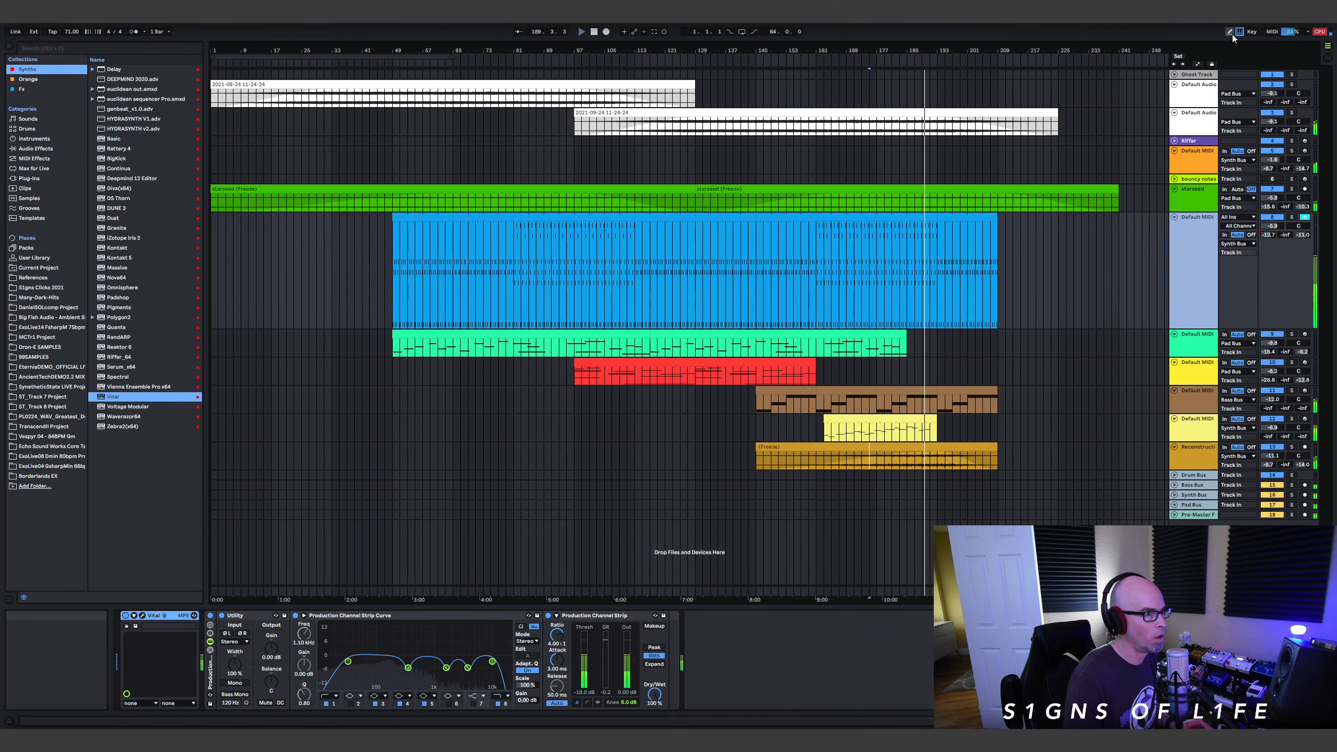
{"action": "key", "text": "a"}
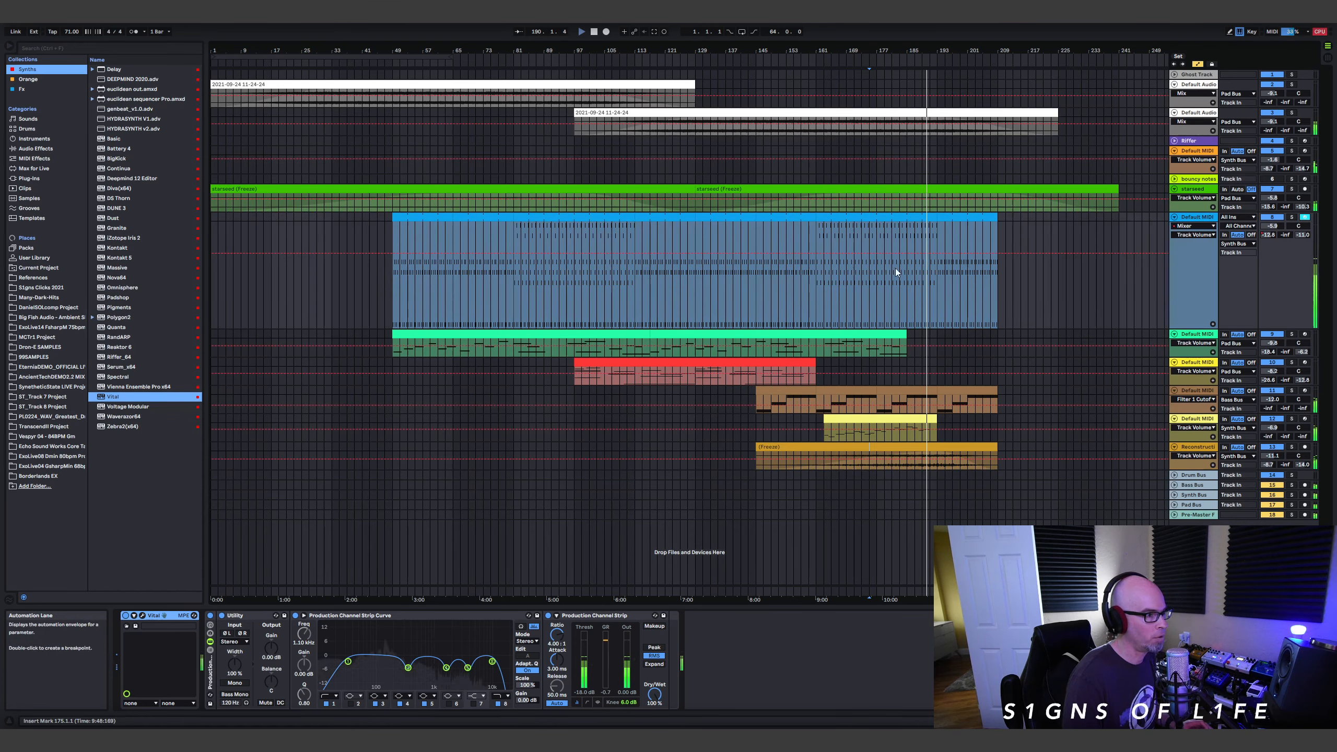
{"action": "left_click", "coordinate": [1195, 235]}
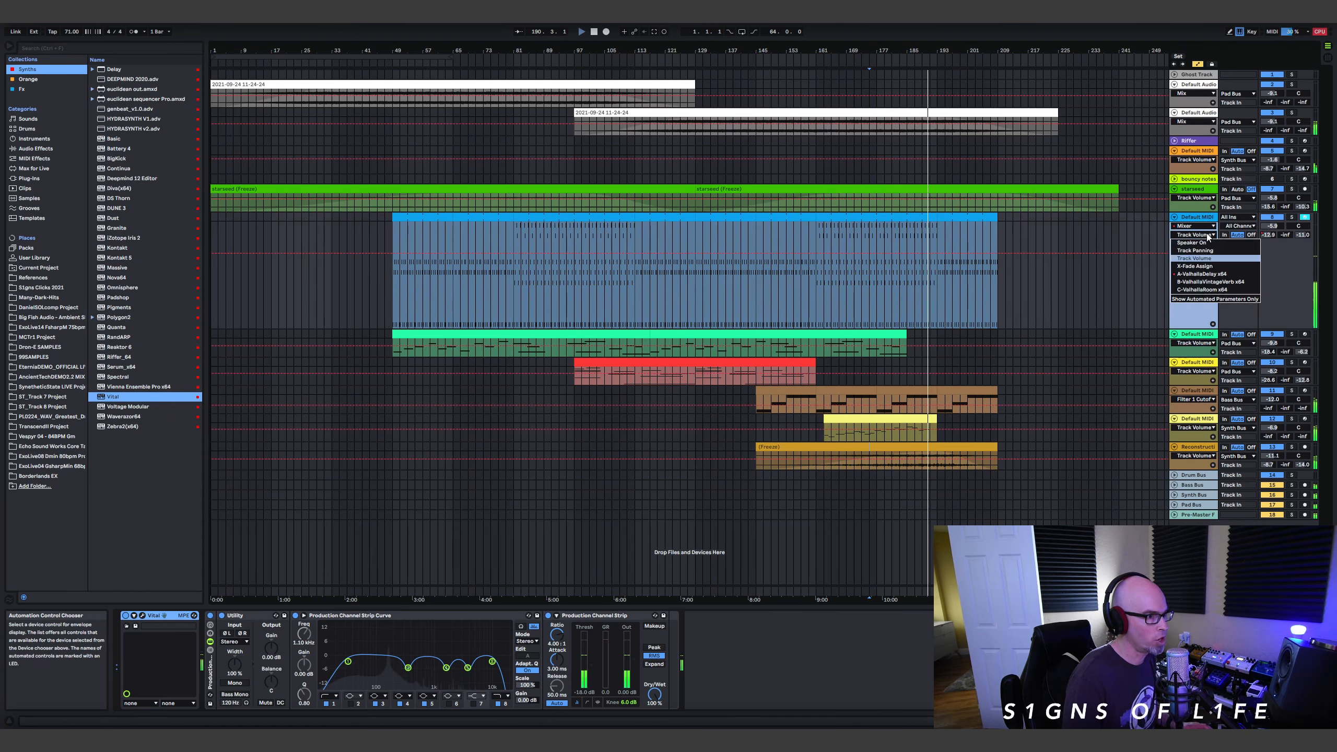
{"action": "left_click", "coordinate": [1206, 275]}
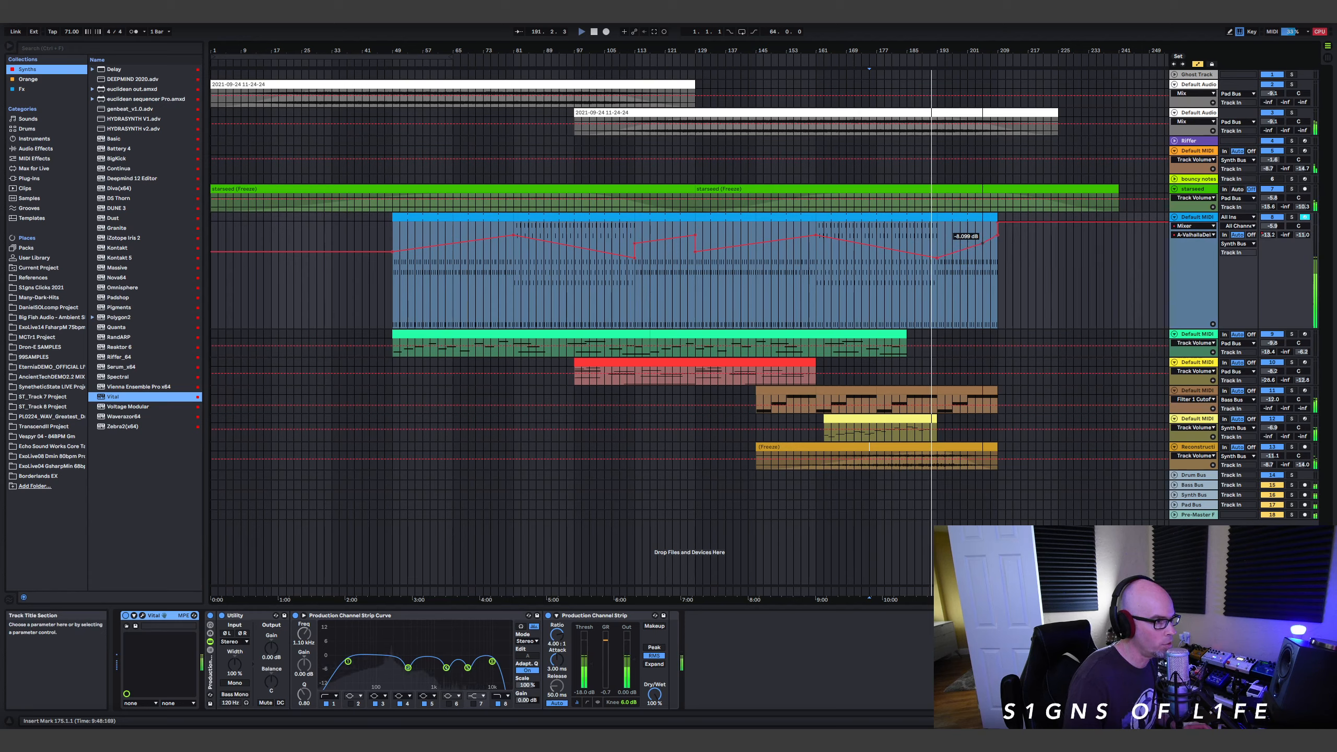
Reshape the blue track's delay-send envelope: raise the bar 193 breakpoint, lower bar 161's to -10.2 dB and delete the breakpoints around bars 113 to 129.
{"action": "left_click", "coordinate": [936, 258]}
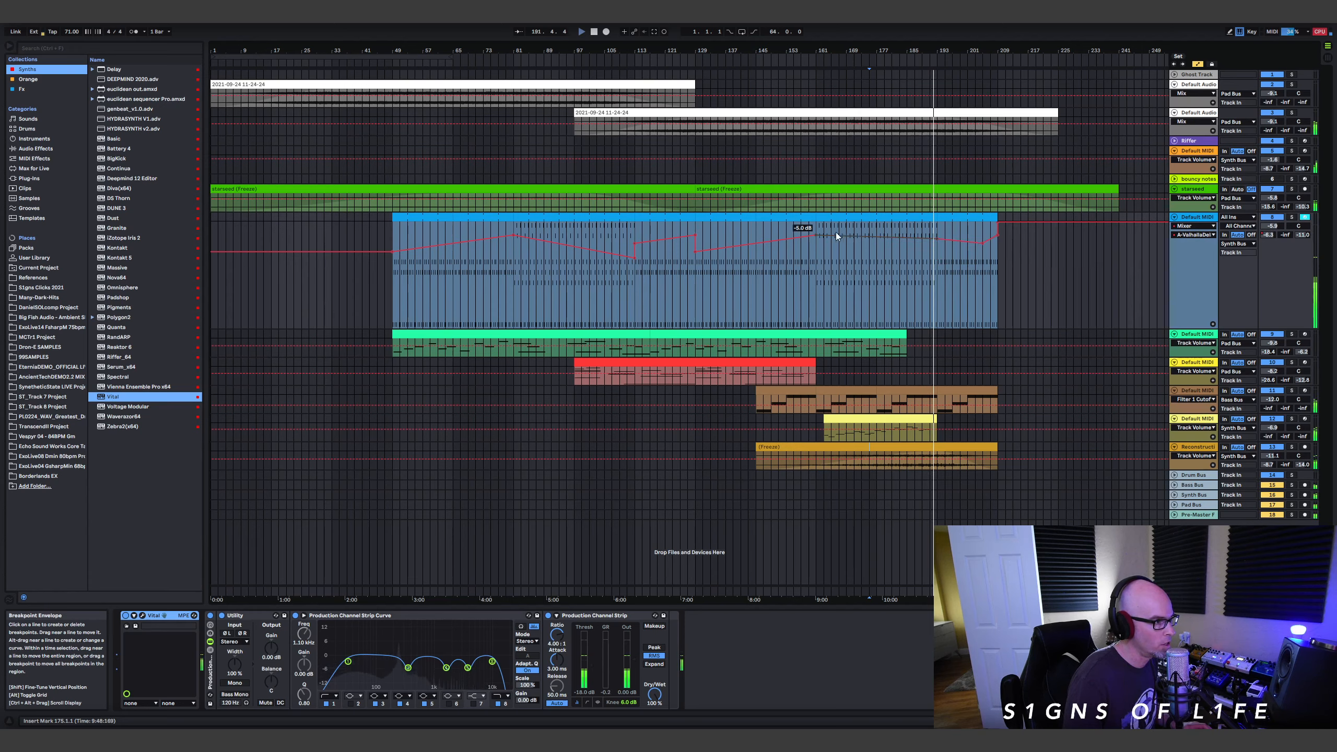
{"action": "left_click_drag", "start_coordinate": [815, 236], "coordinate": [815, 249]}
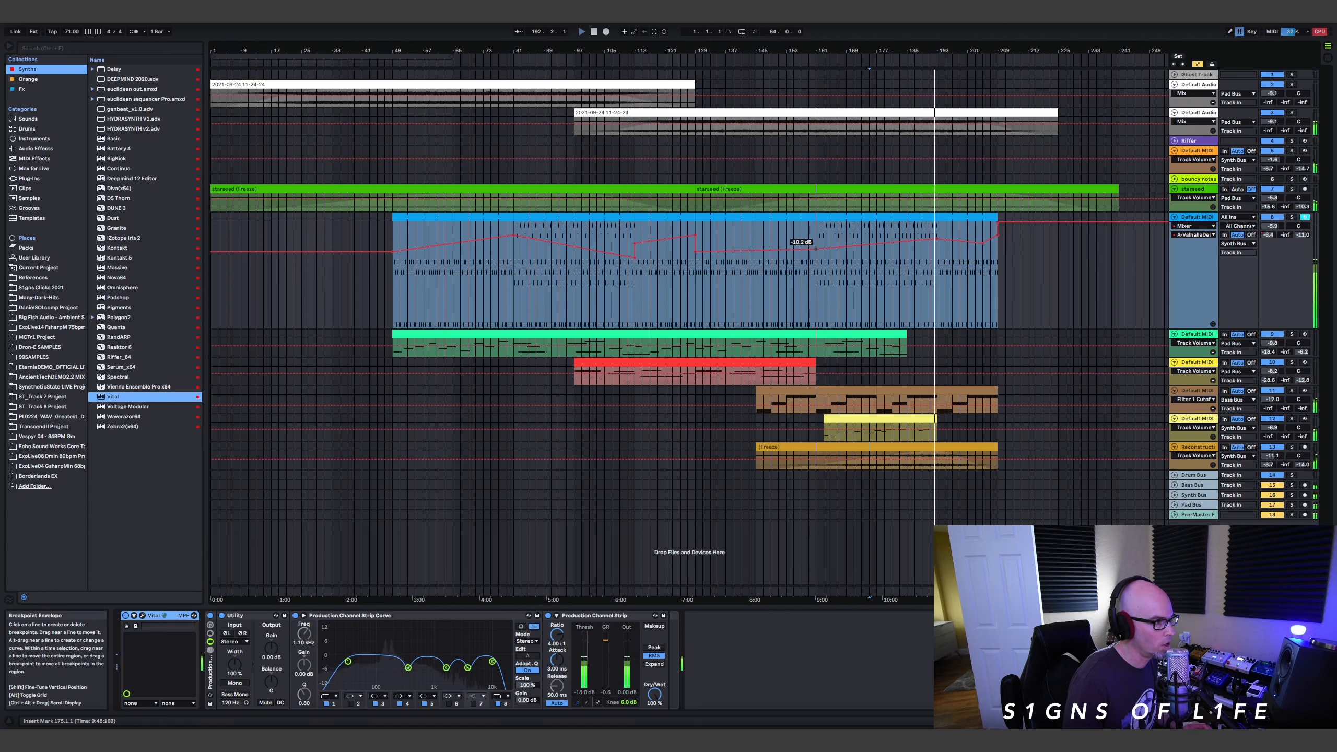
{"action": "left_click", "coordinate": [693, 235]}
{"action": "left_click", "coordinate": [635, 245]}
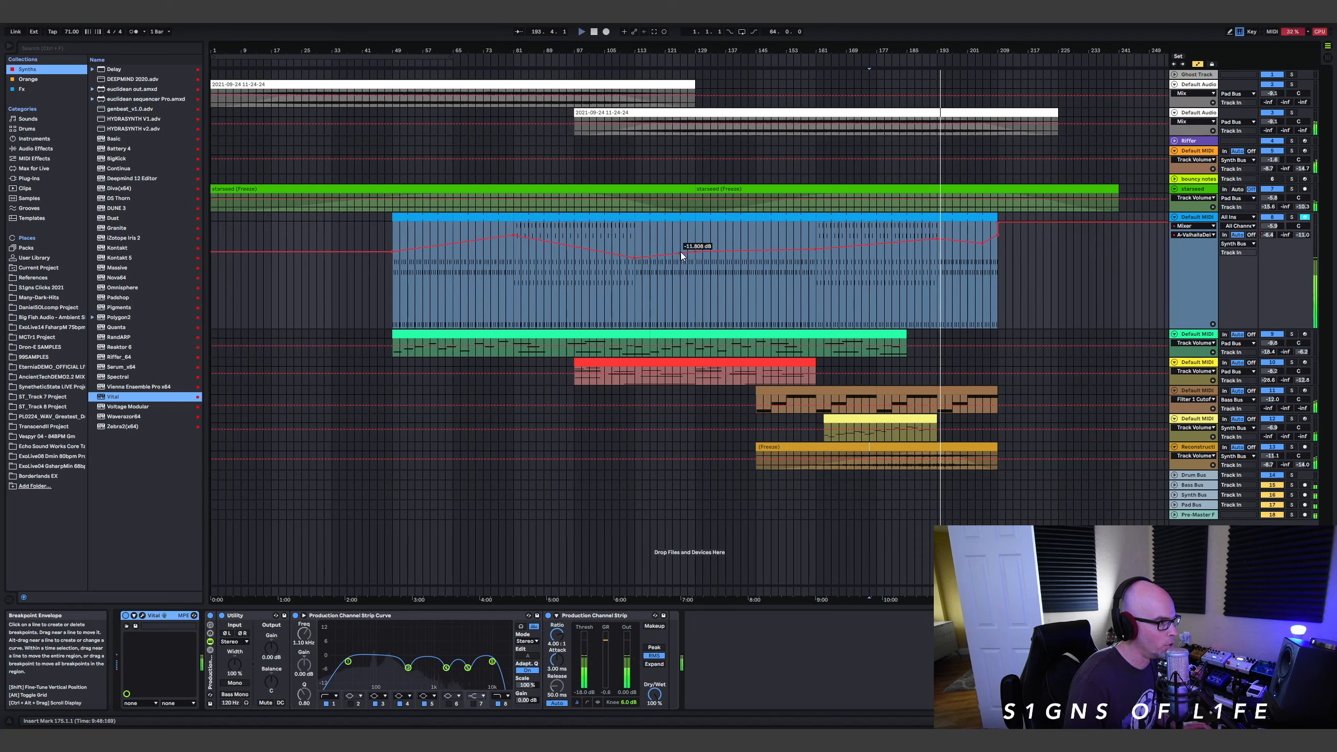
{"action": "left_click", "coordinate": [696, 250]}
Move the bar 161 send breakpoint to about bar 183 at -5.7 dB, lower the envelope's end near bar 209 and hide the automation.
{"action": "left_click_drag", "start_coordinate": [816, 249], "coordinate": [899, 238]}
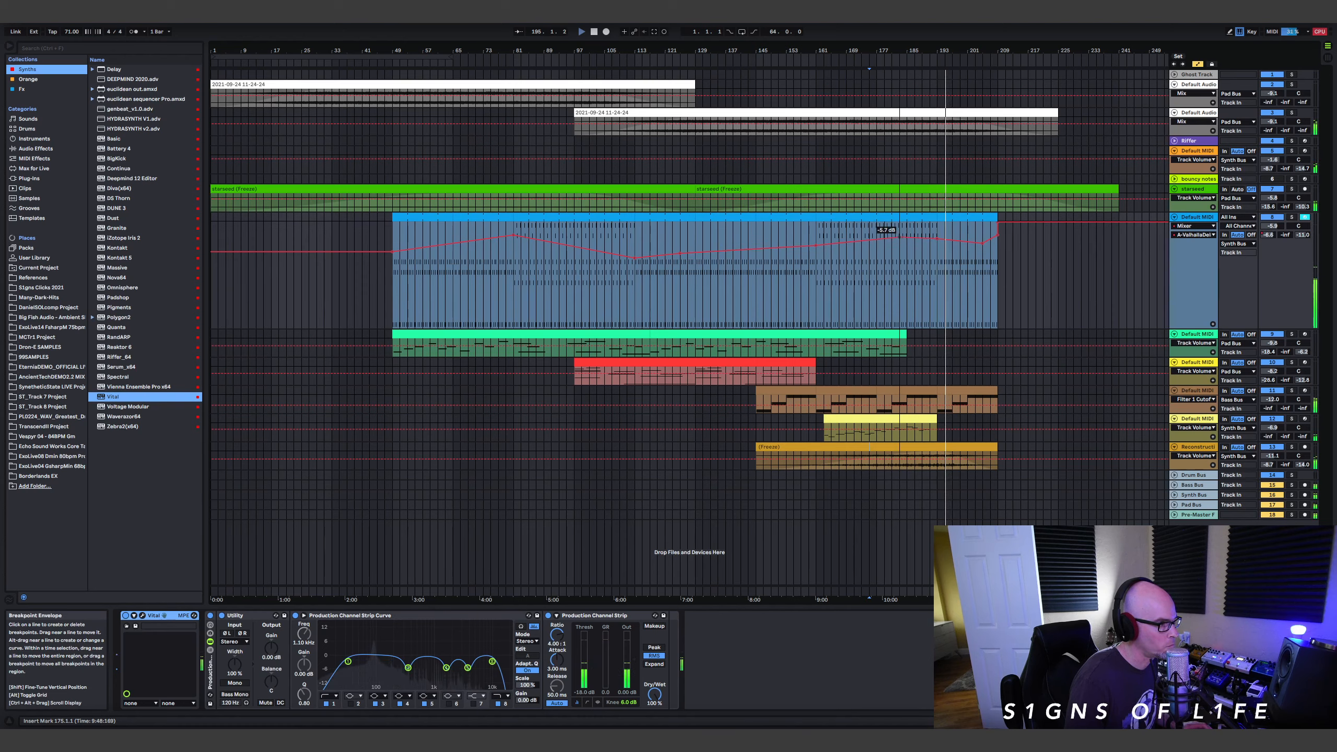
{"action": "left_click", "coordinate": [994, 235]}
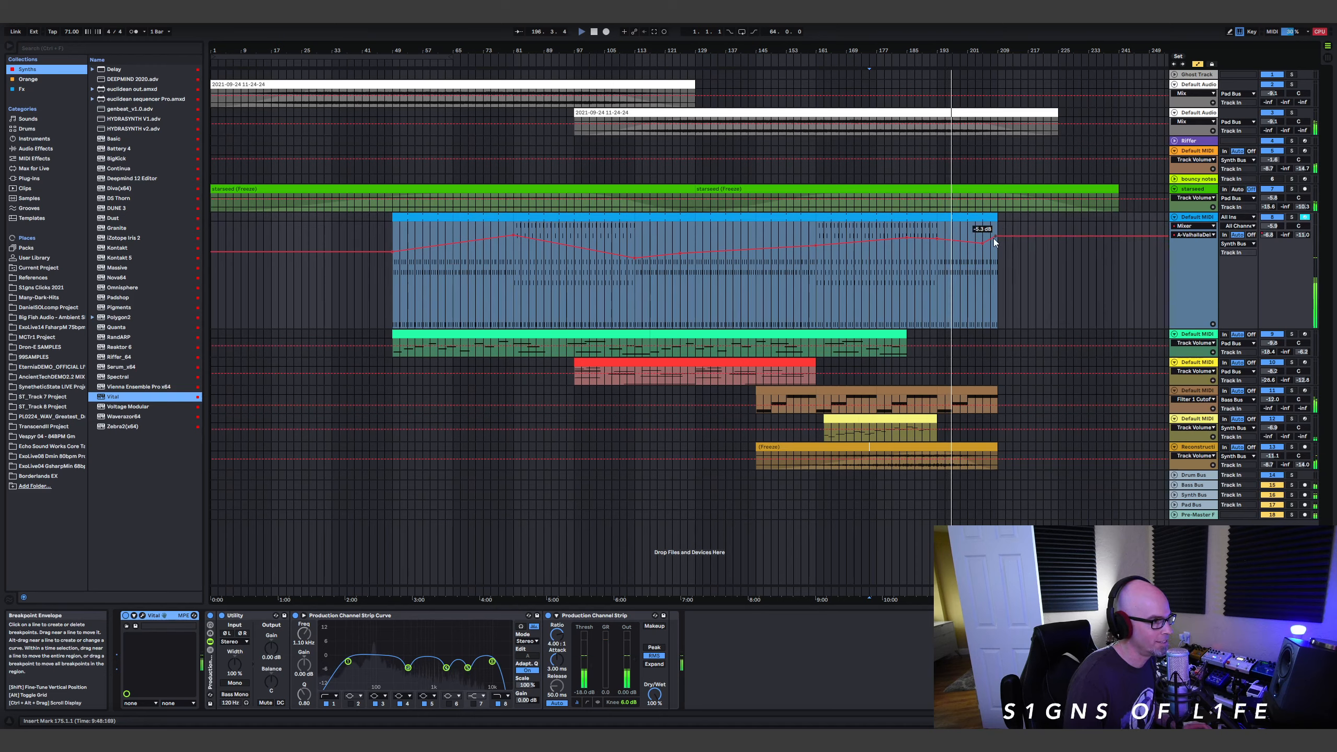
{"action": "left_click_drag", "start_coordinate": [994, 240], "coordinate": [996, 248]}
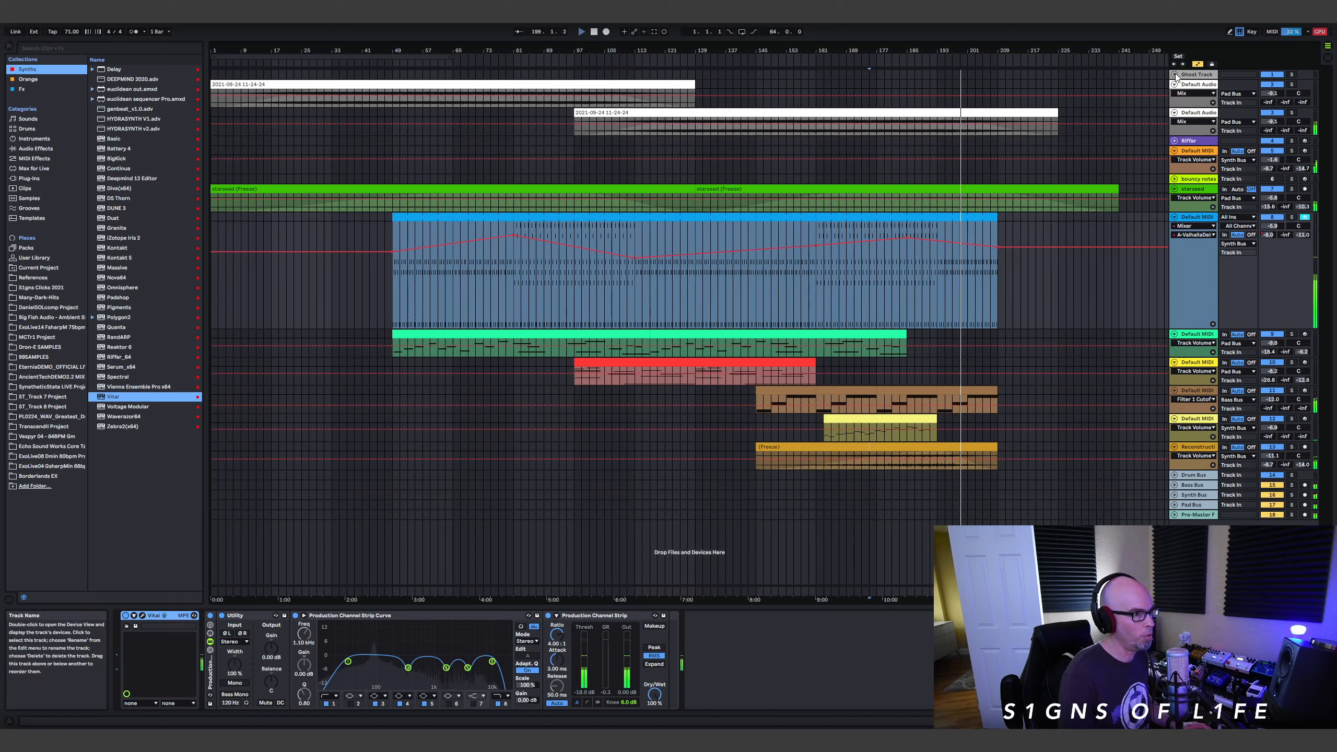
{"action": "key", "text": "a"}
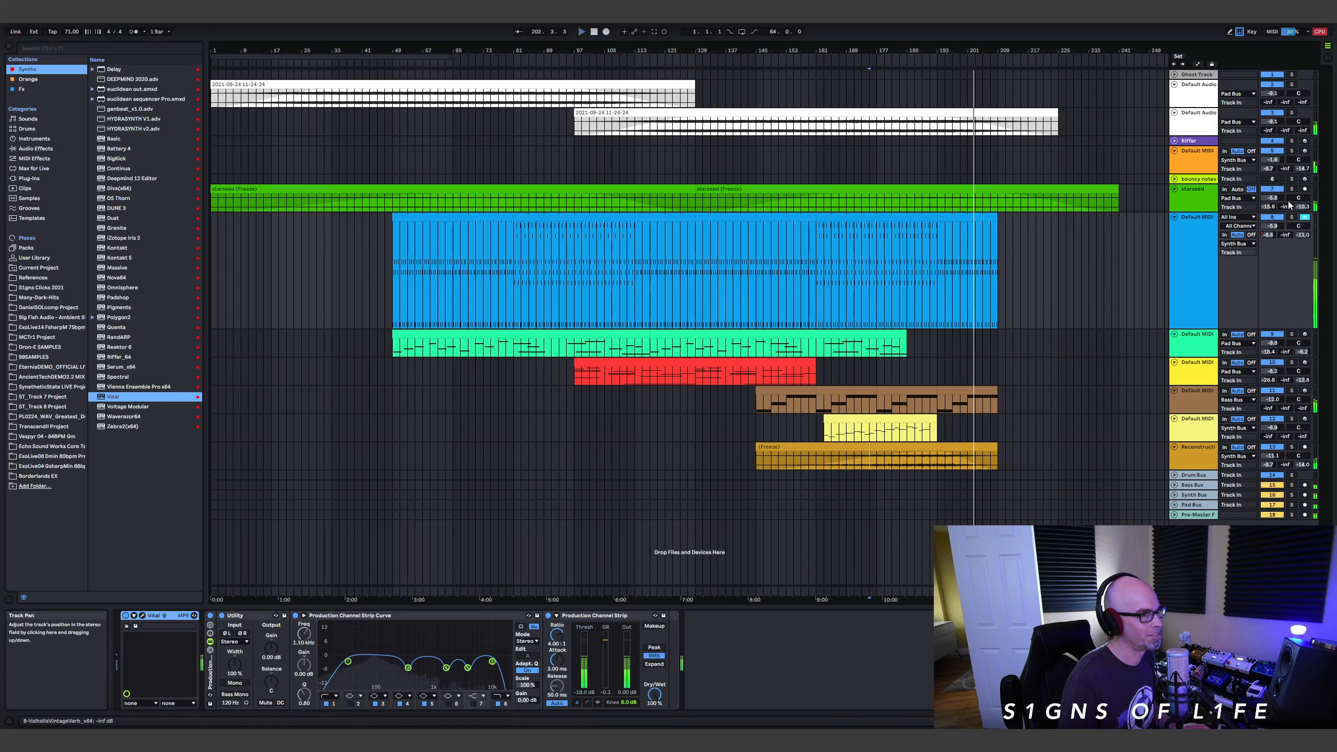
Raise the orange track's volume to about -0.2 dB and unfold the orange and bouncy notes tracks.
{"action": "left_click_drag", "start_coordinate": [1273, 161], "coordinate": [1273, 155]}
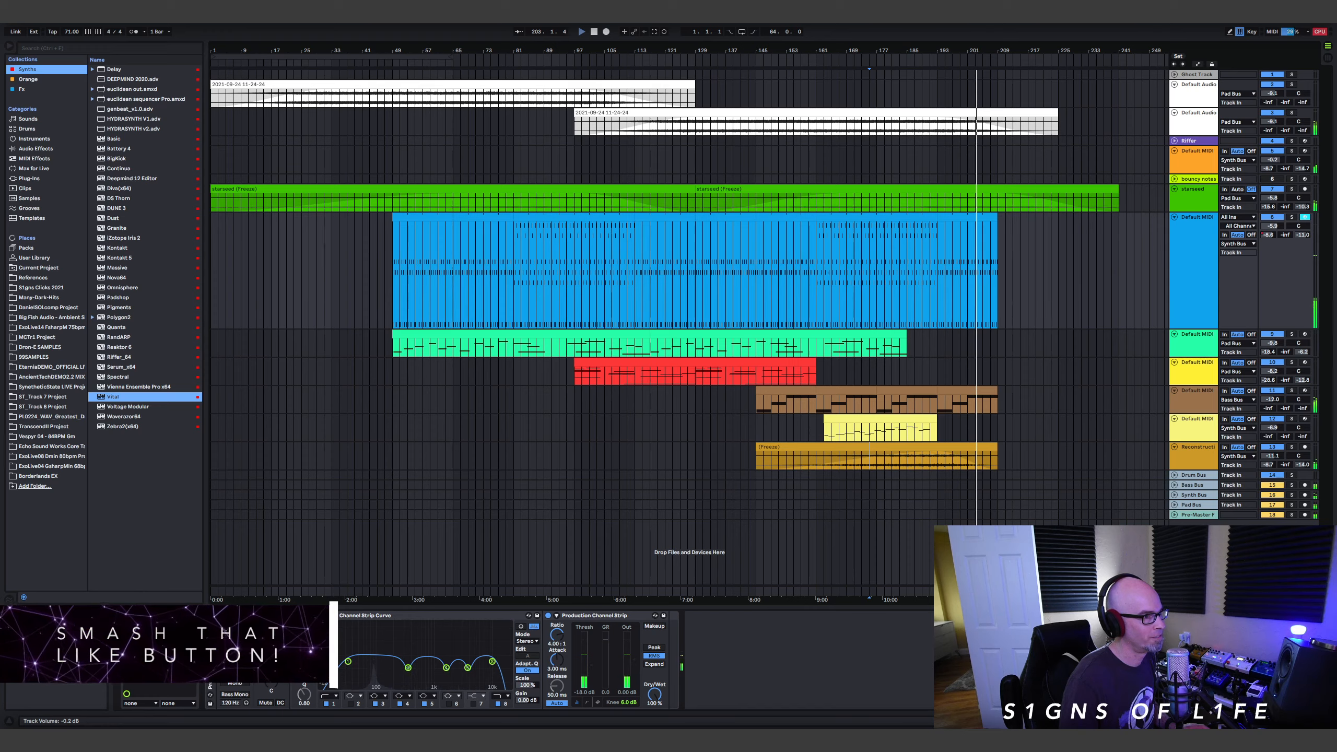
{"action": "left_click", "coordinate": [1175, 179]}
{"action": "left_click", "coordinate": [1175, 151]}
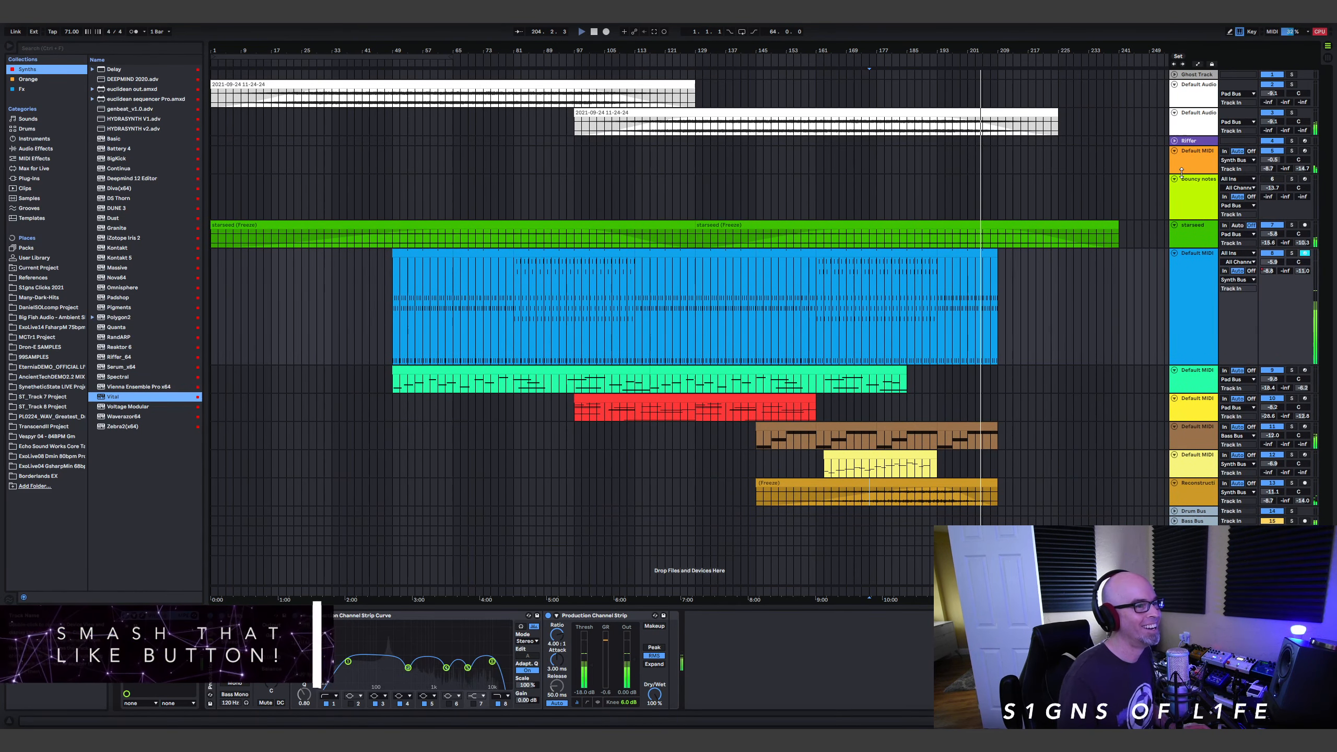
{"action": "left_click", "coordinate": [1175, 151]}
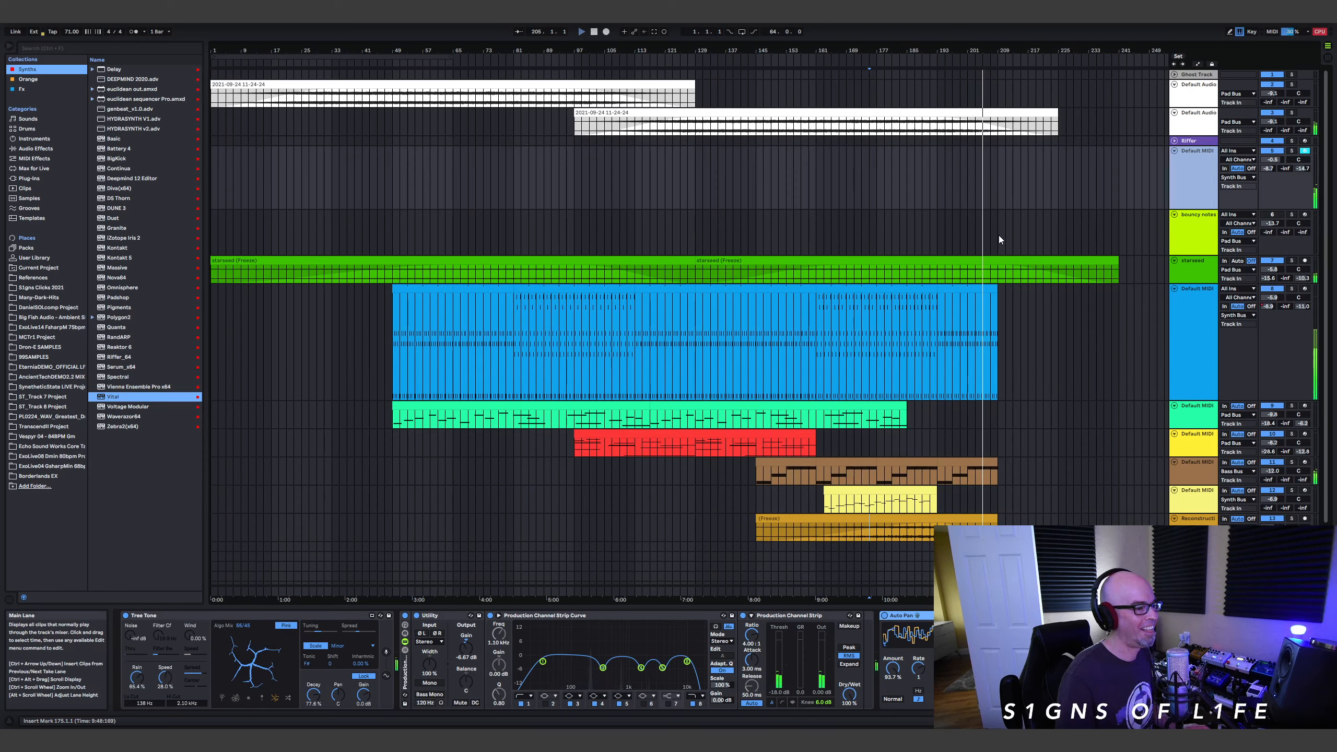
Restart playback of the arrangement from bar 177.
{"action": "left_click", "coordinate": [879, 181]}
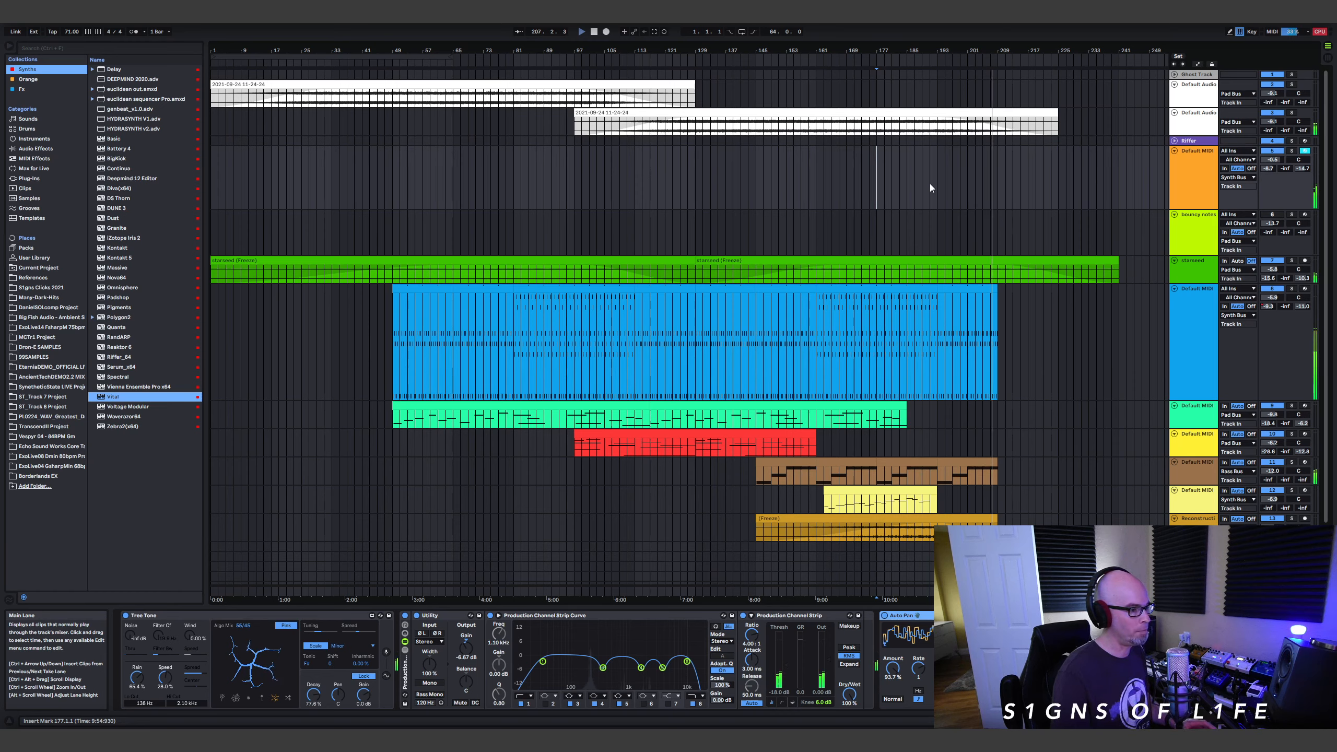
{"action": "key", "text": "space"}
{"action": "key", "text": "space"}
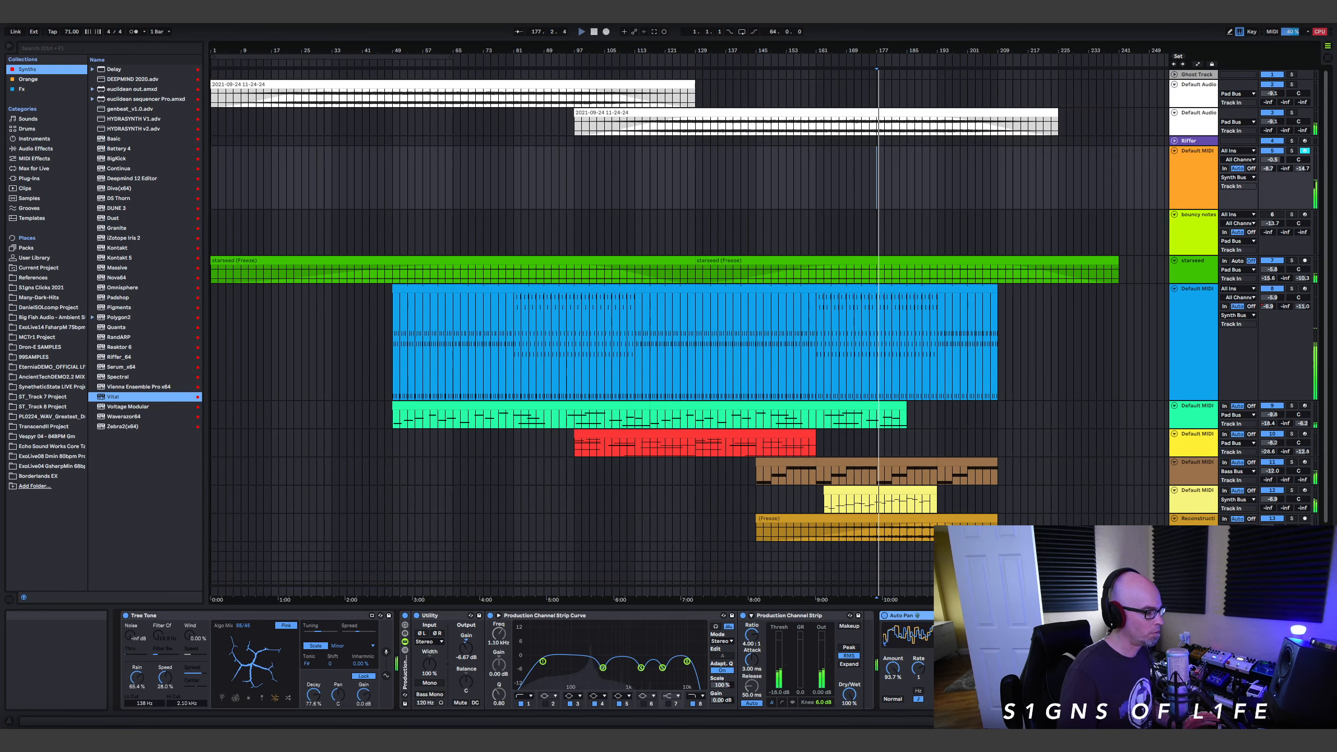
Switch to iCloud Notes, review the Longform Ambient Walkthrough outline over the arrangement and minimise the window.
{"action": "key", "text": "alt+Tab"}
{"action": "left_click_drag", "start_coordinate": [857, 29], "coordinate": [463, 43]}
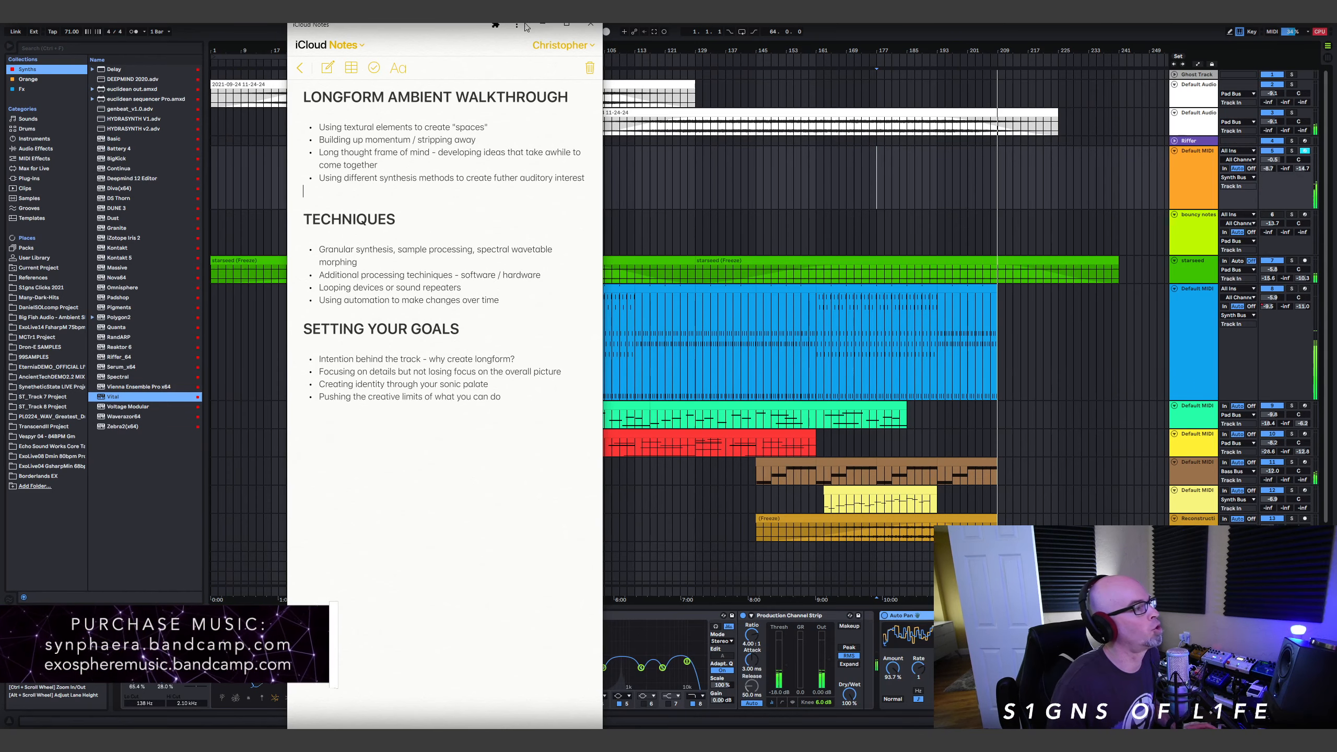
{"action": "left_click", "coordinate": [544, 25]}
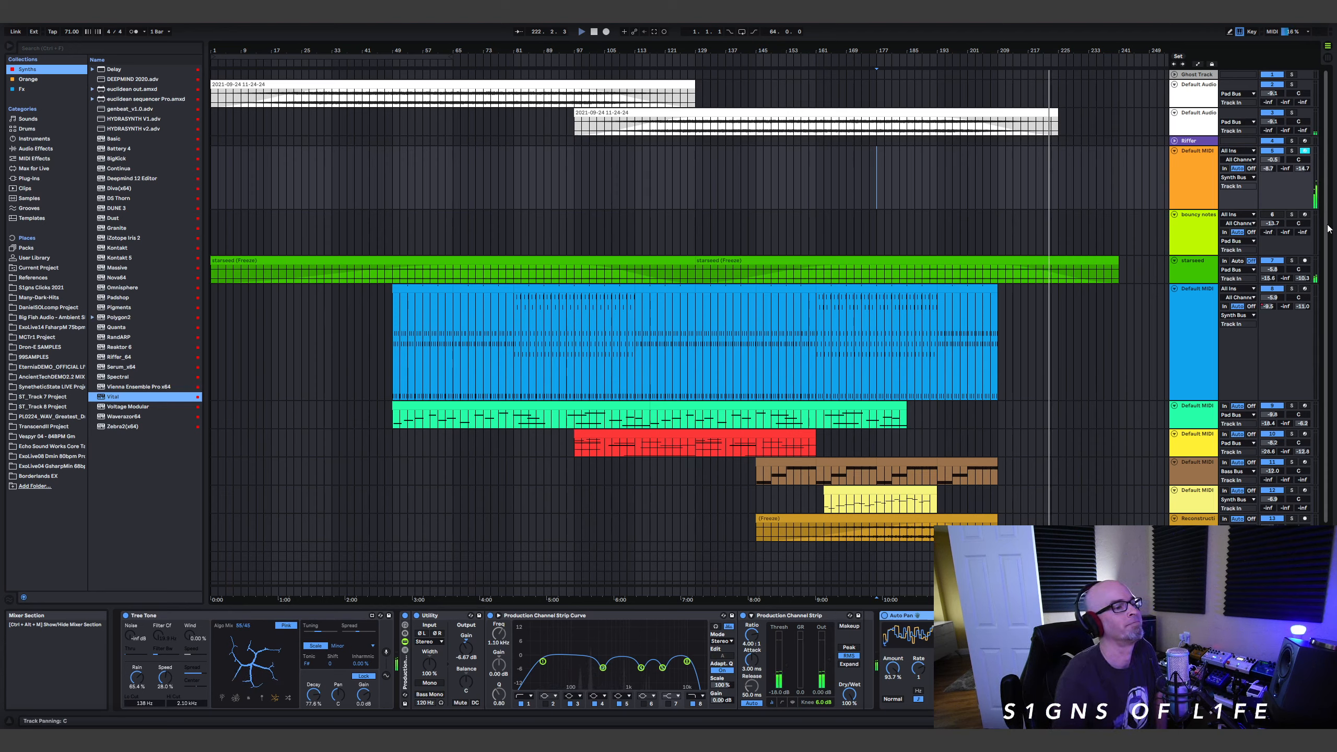
Fade down the orange Tree Tone track by lowering its track volume as playback ends.
{"action": "left_click_drag", "start_coordinate": [1278, 164], "coordinate": [1278, 228]}
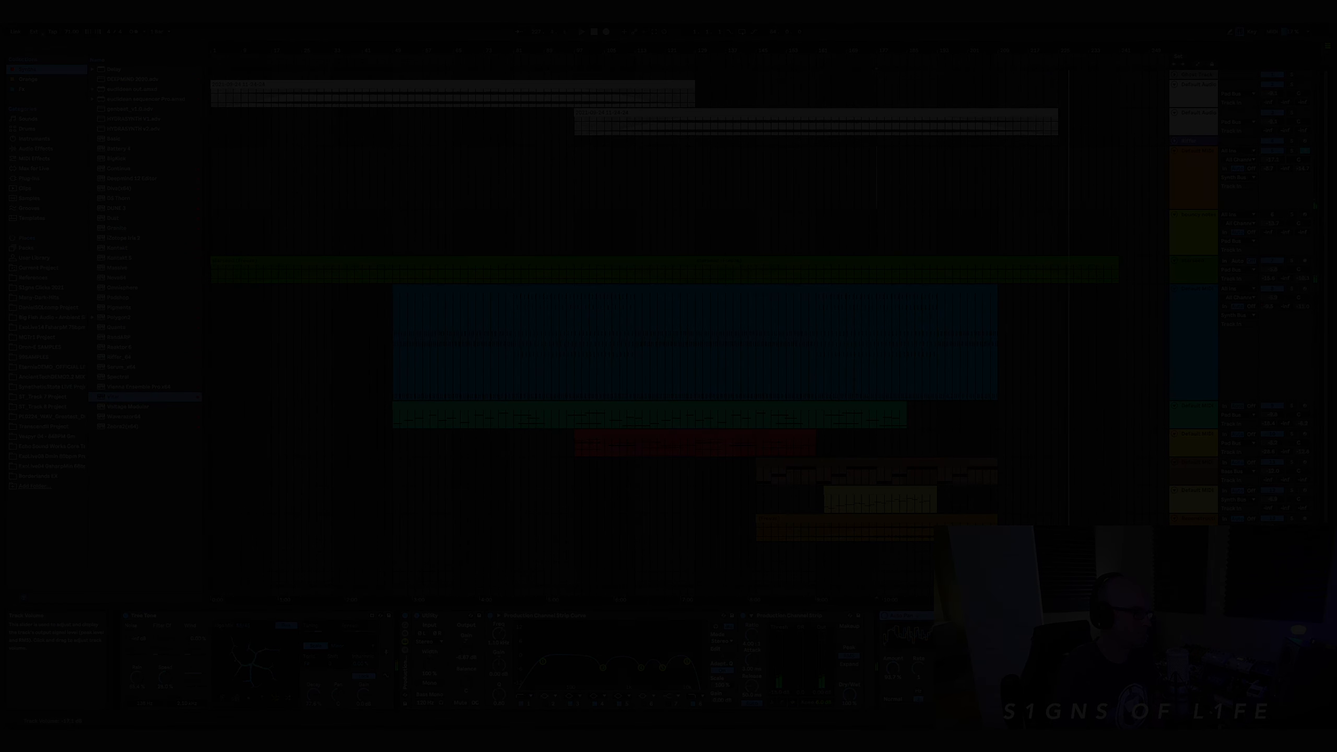